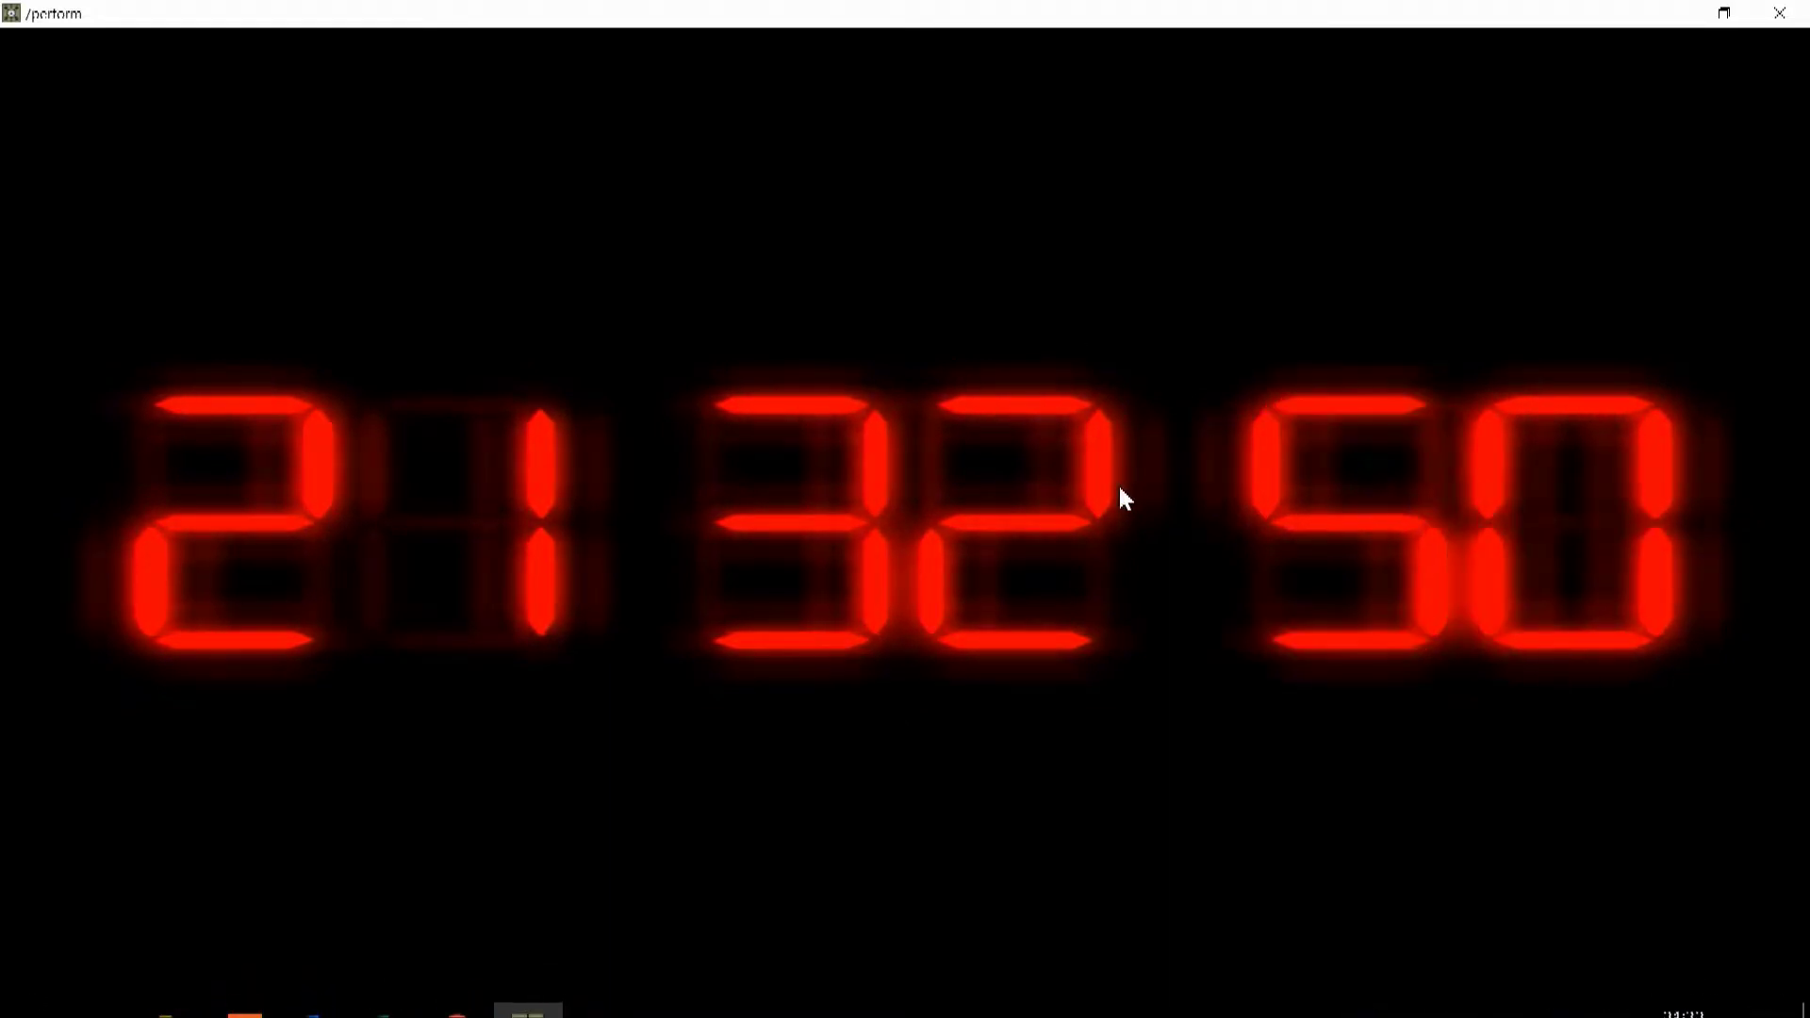
# - Leave perform mode and deactivate the interactive viewer of the cam1 camera in the project network
pyautogui.press('Escape')
pyautogui.moveTo(550, 546); pyautogui.dragTo(1131, 588)
pyautogui.scroll(-5, 597, 392)
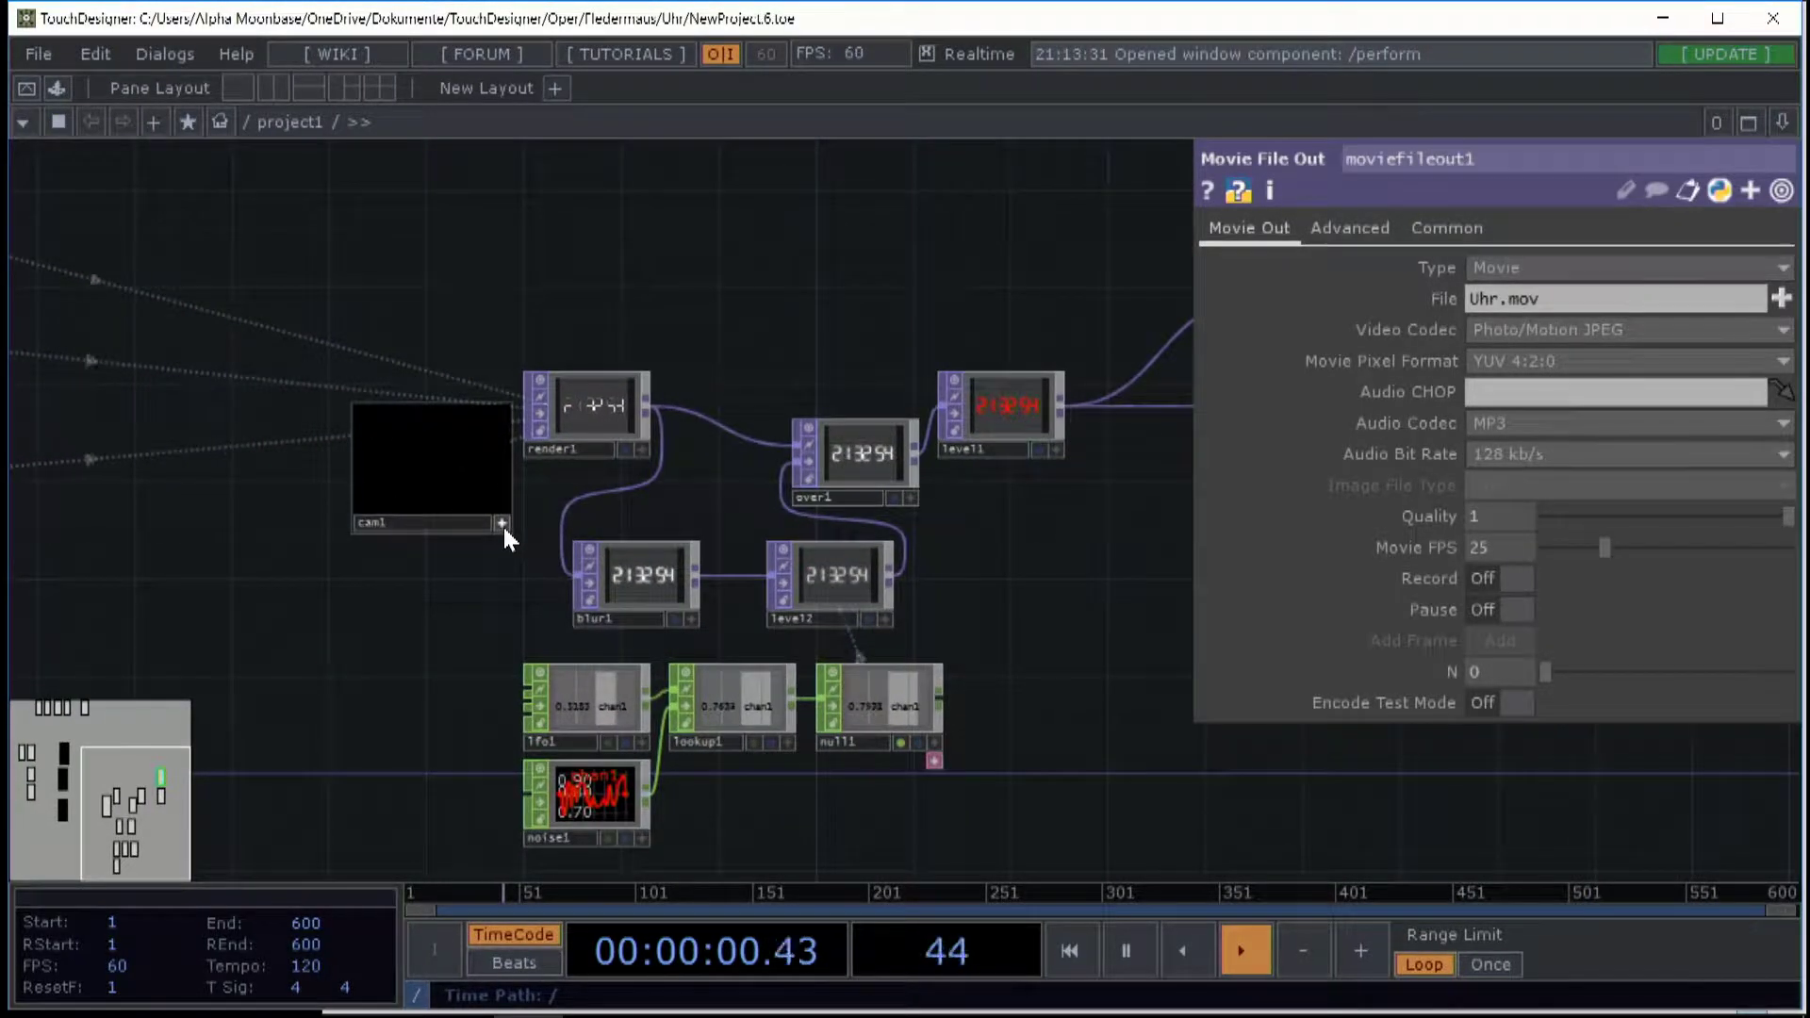
pyautogui.click(502, 524)
pyautogui.moveTo(566, 561); pyautogui.dragTo(745, 584)
# - Find the clock1 operator at the start of the network and show its parameters
pyautogui.hscroll(-10, 744, 584)
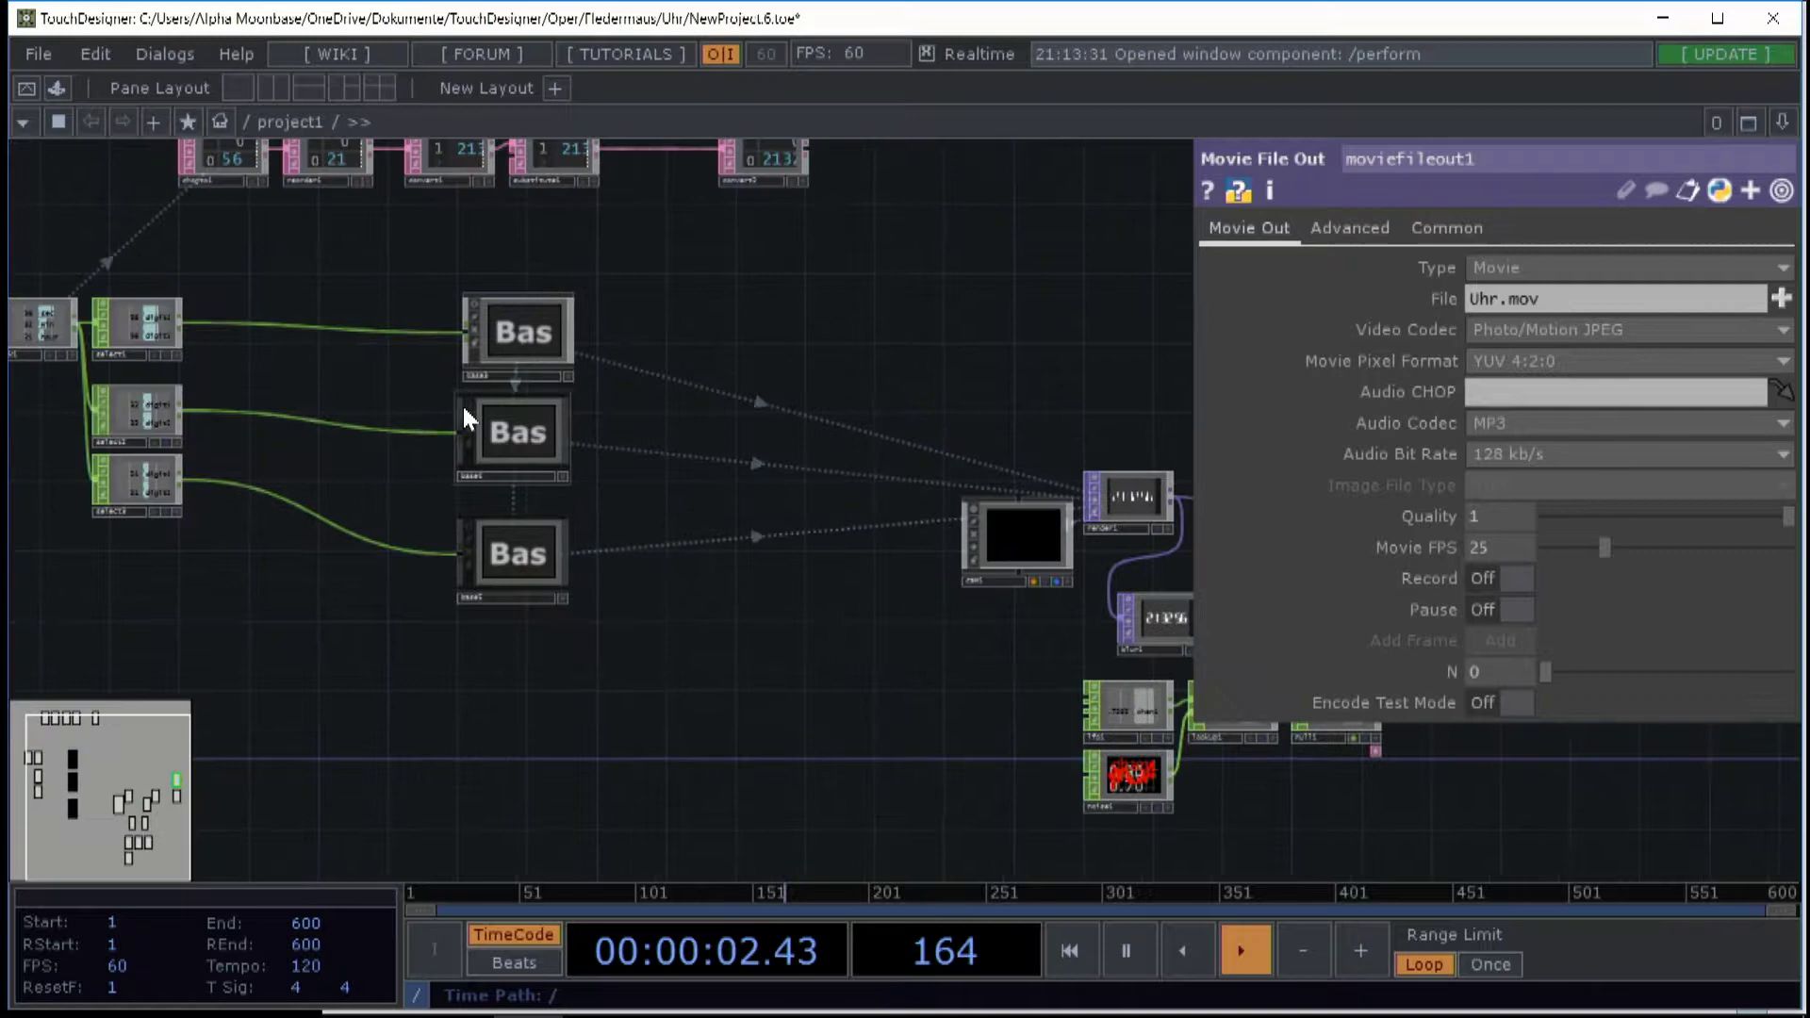
pyautogui.hscroll(-4, 679, 384)
pyautogui.scroll(8, 626, 485)
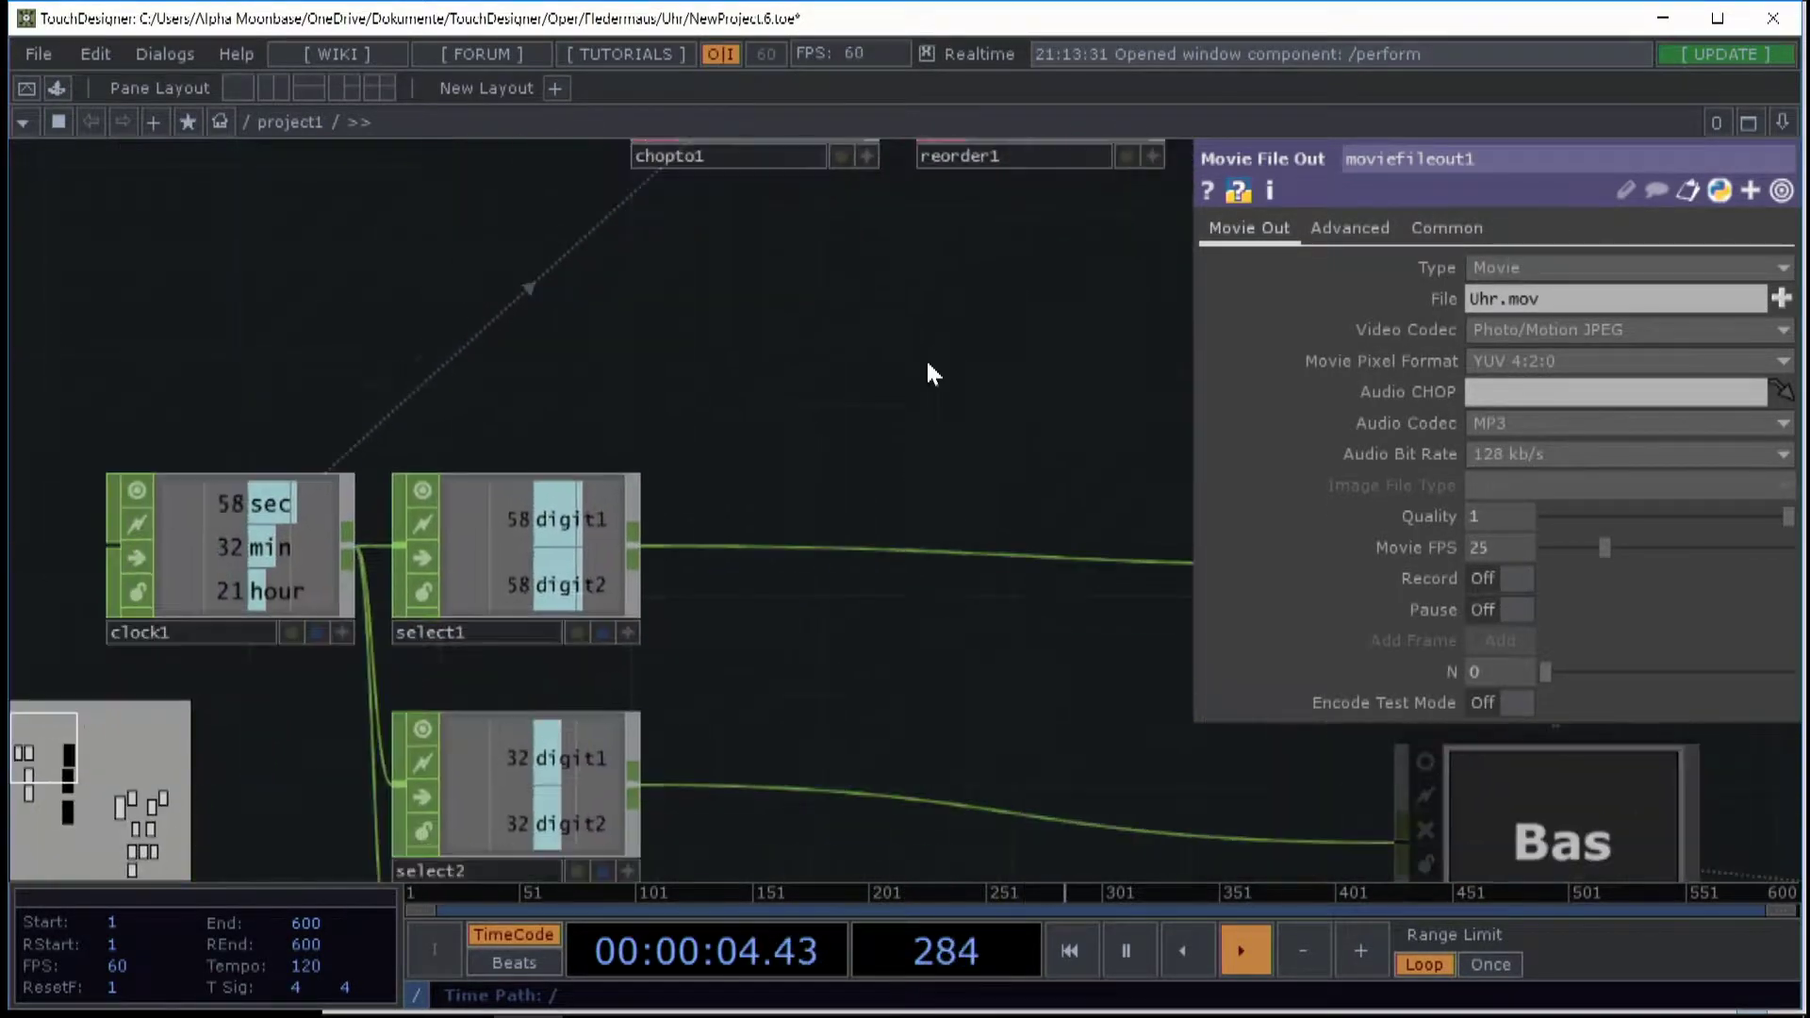
pyautogui.click(367, 499)
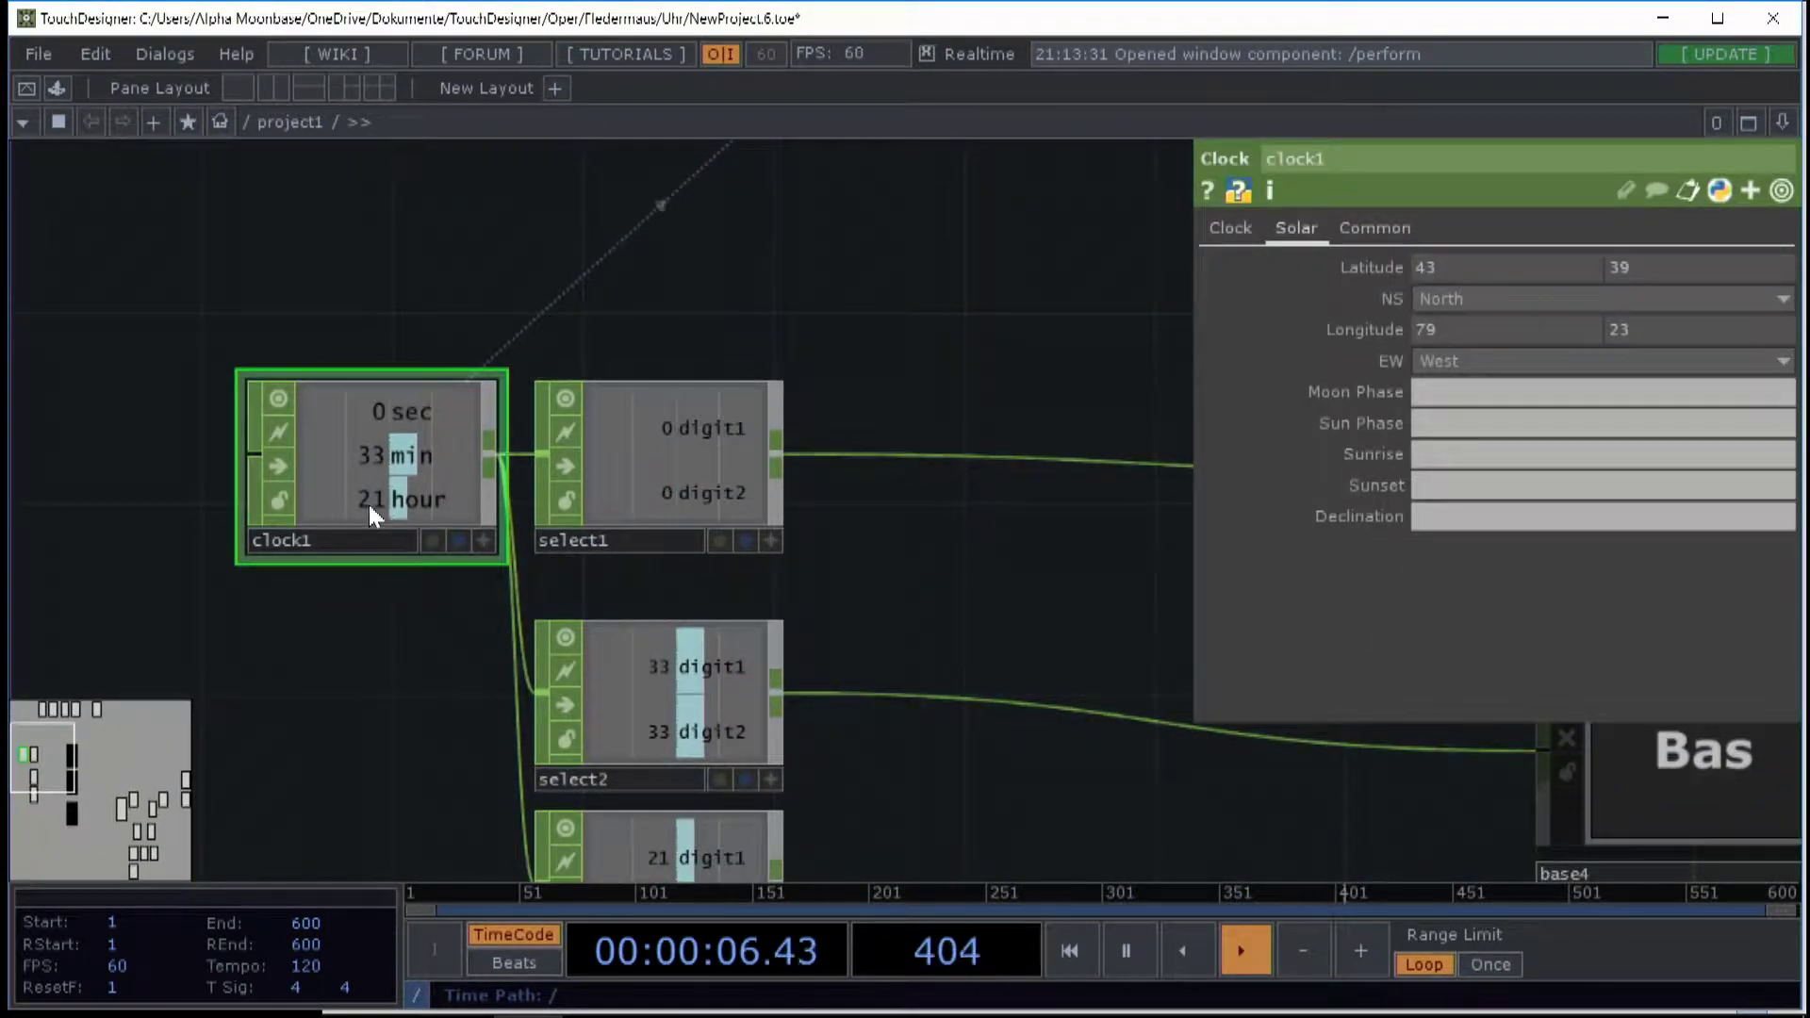
# - Examine the DAT chain fed by the clock: chopto1, reorder1, convert1, substitute1 and convert2
pyautogui.moveTo(821, 311); pyautogui.dragTo(733, 499)
pyautogui.scroll(-3, 848, 401)
pyautogui.moveTo(849, 400); pyautogui.dragTo(579, 651)
pyautogui.scroll(3, 794, 355)
pyautogui.scroll(2, 796, 353)
pyautogui.click(719, 403)
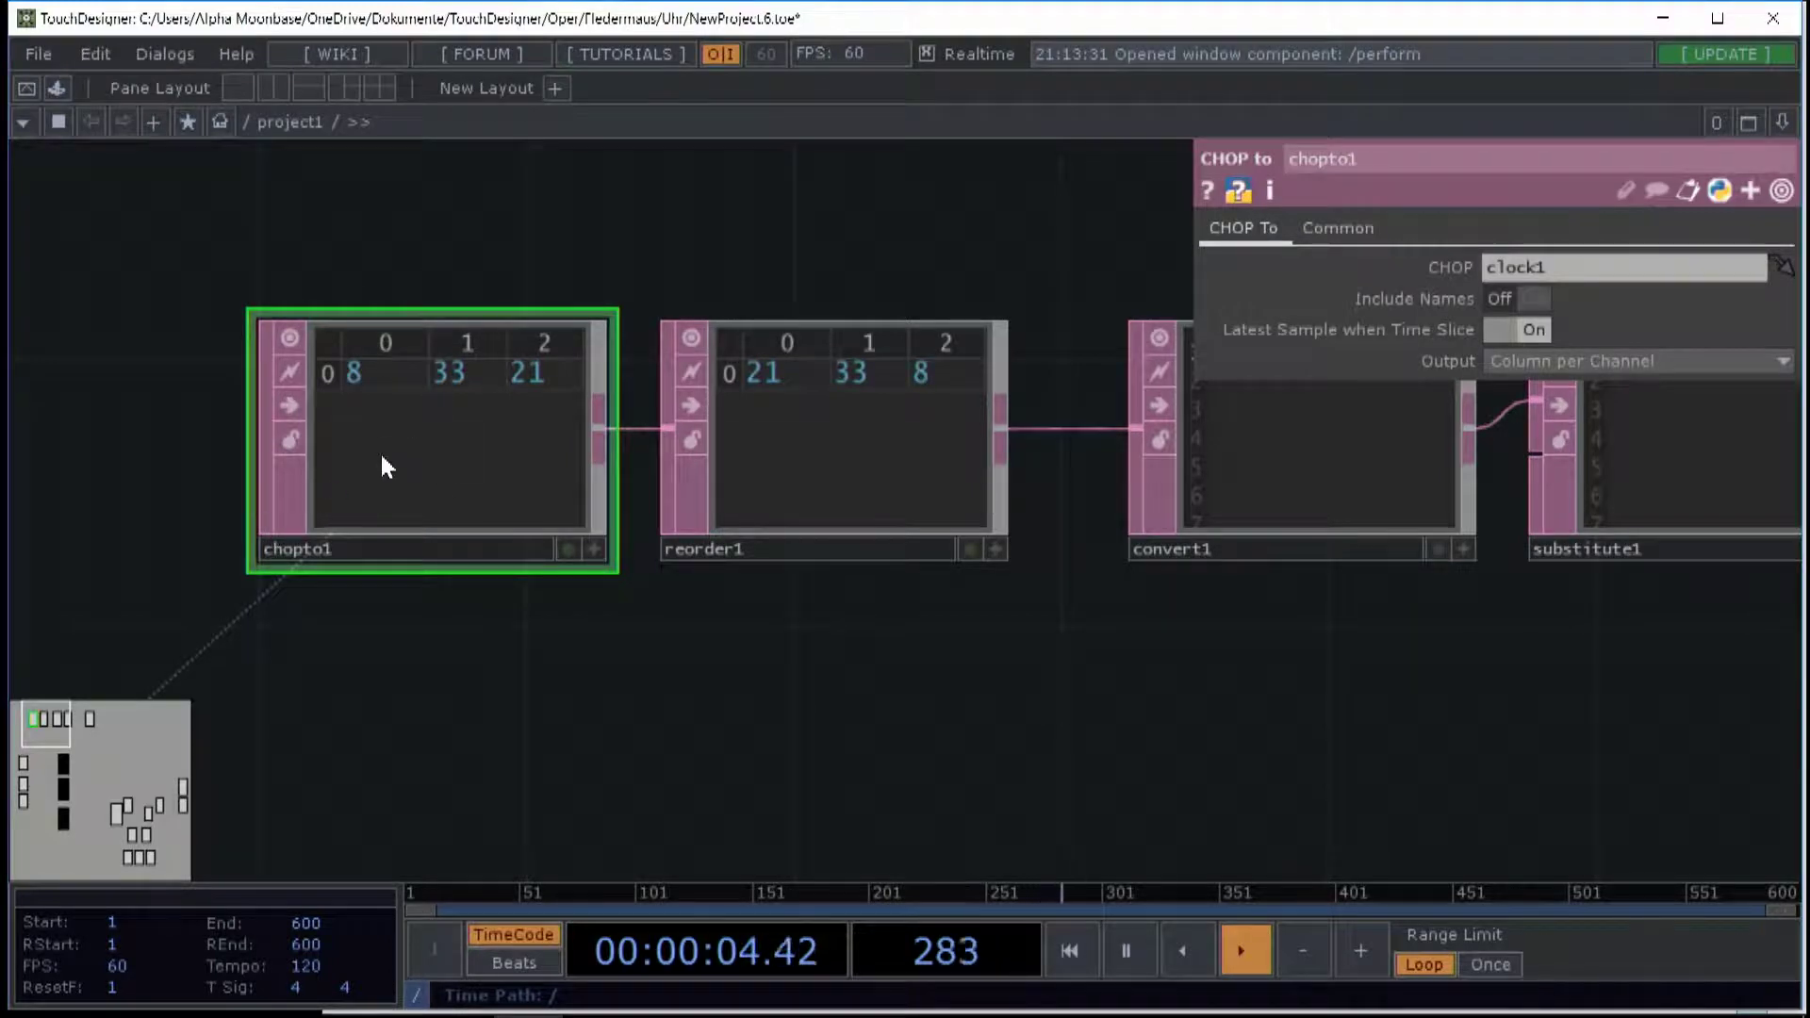
pyautogui.moveTo(886, 650); pyautogui.dragTo(456, 613)
pyautogui.moveTo(1402, 644); pyautogui.dragTo(943, 643)
pyautogui.scroll(-2, 942, 644)
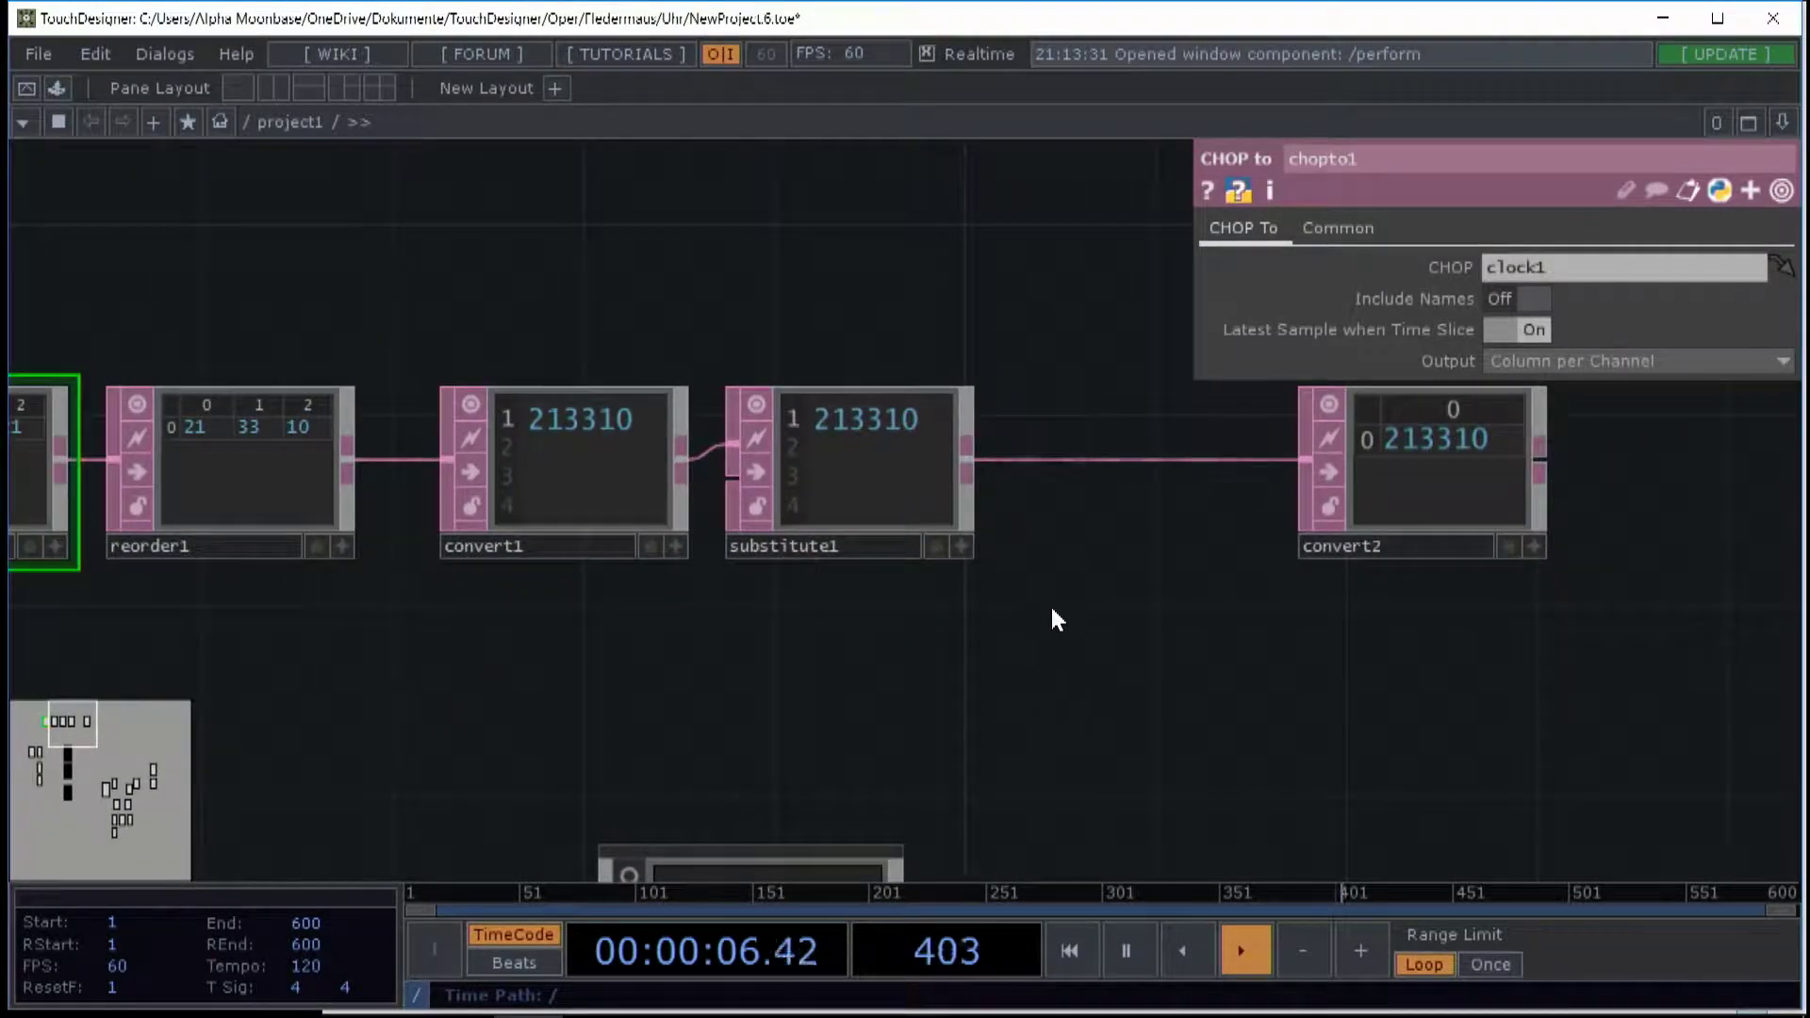
pyautogui.scroll(2, 1018, 603)
pyautogui.click(827, 419)
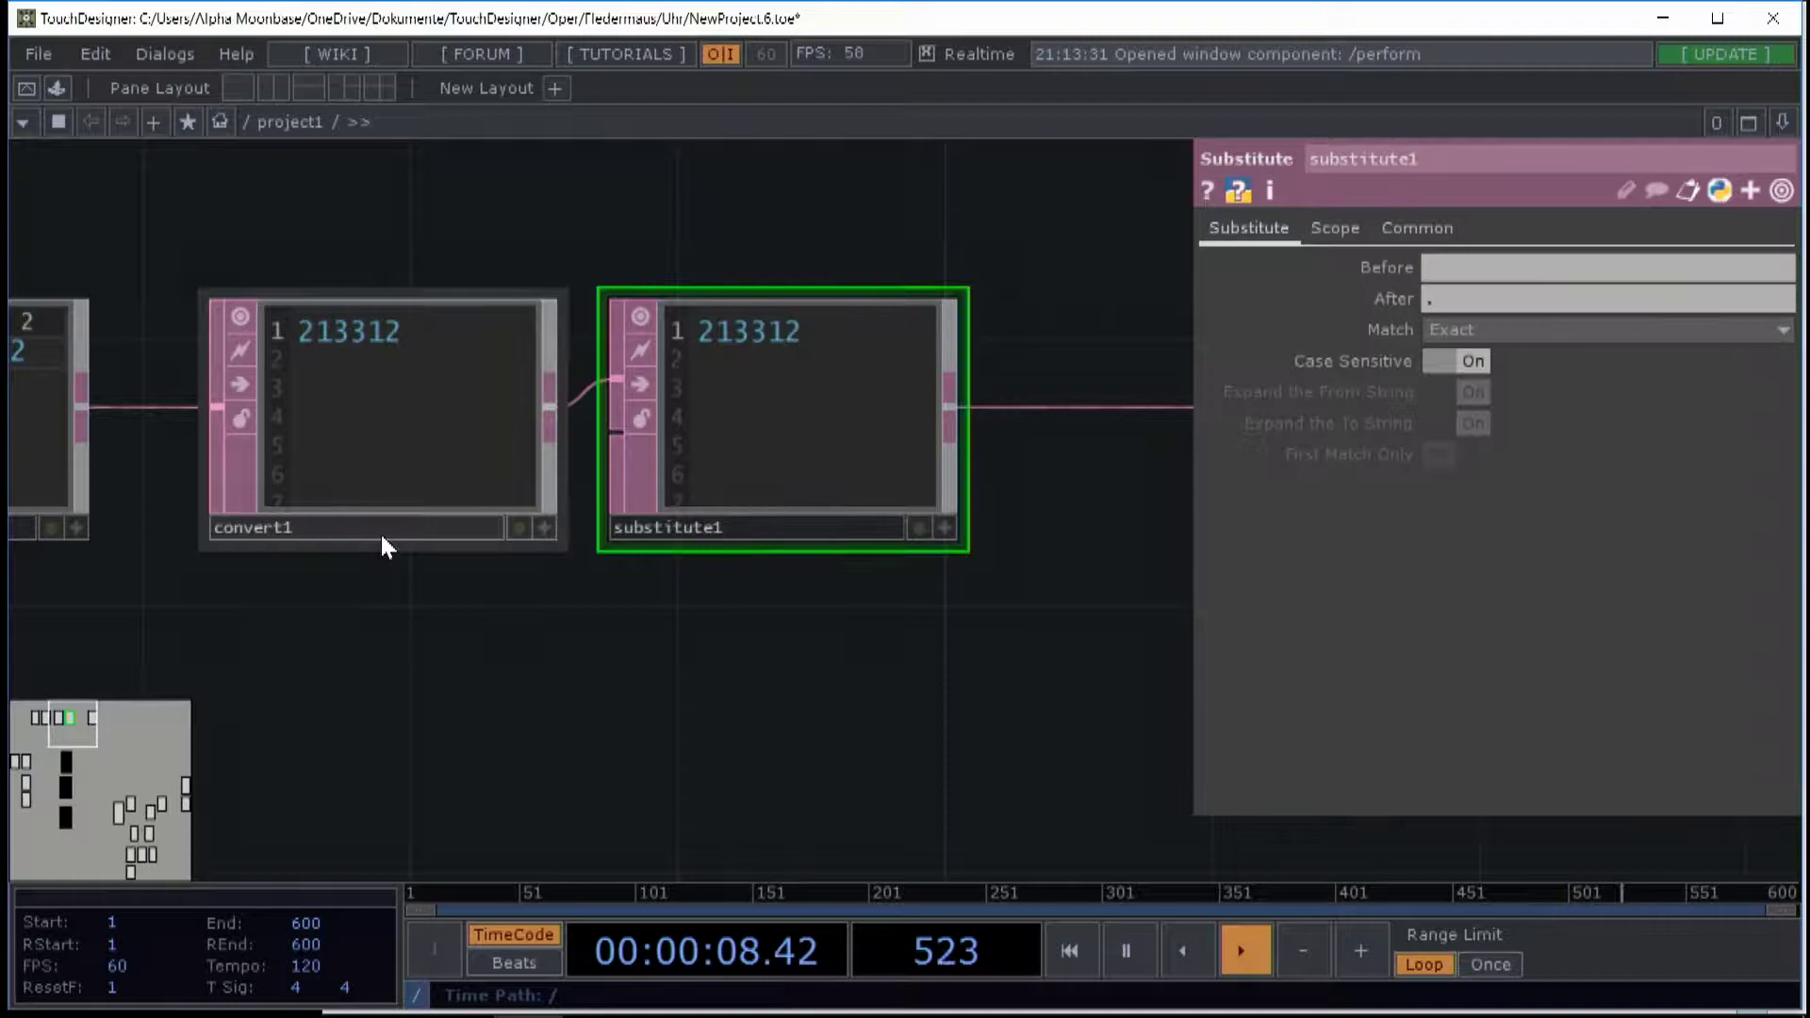
pyautogui.click(382, 538)
pyautogui.click(740, 424)
pyautogui.moveTo(950, 590); pyautogui.dragTo(368, 666)
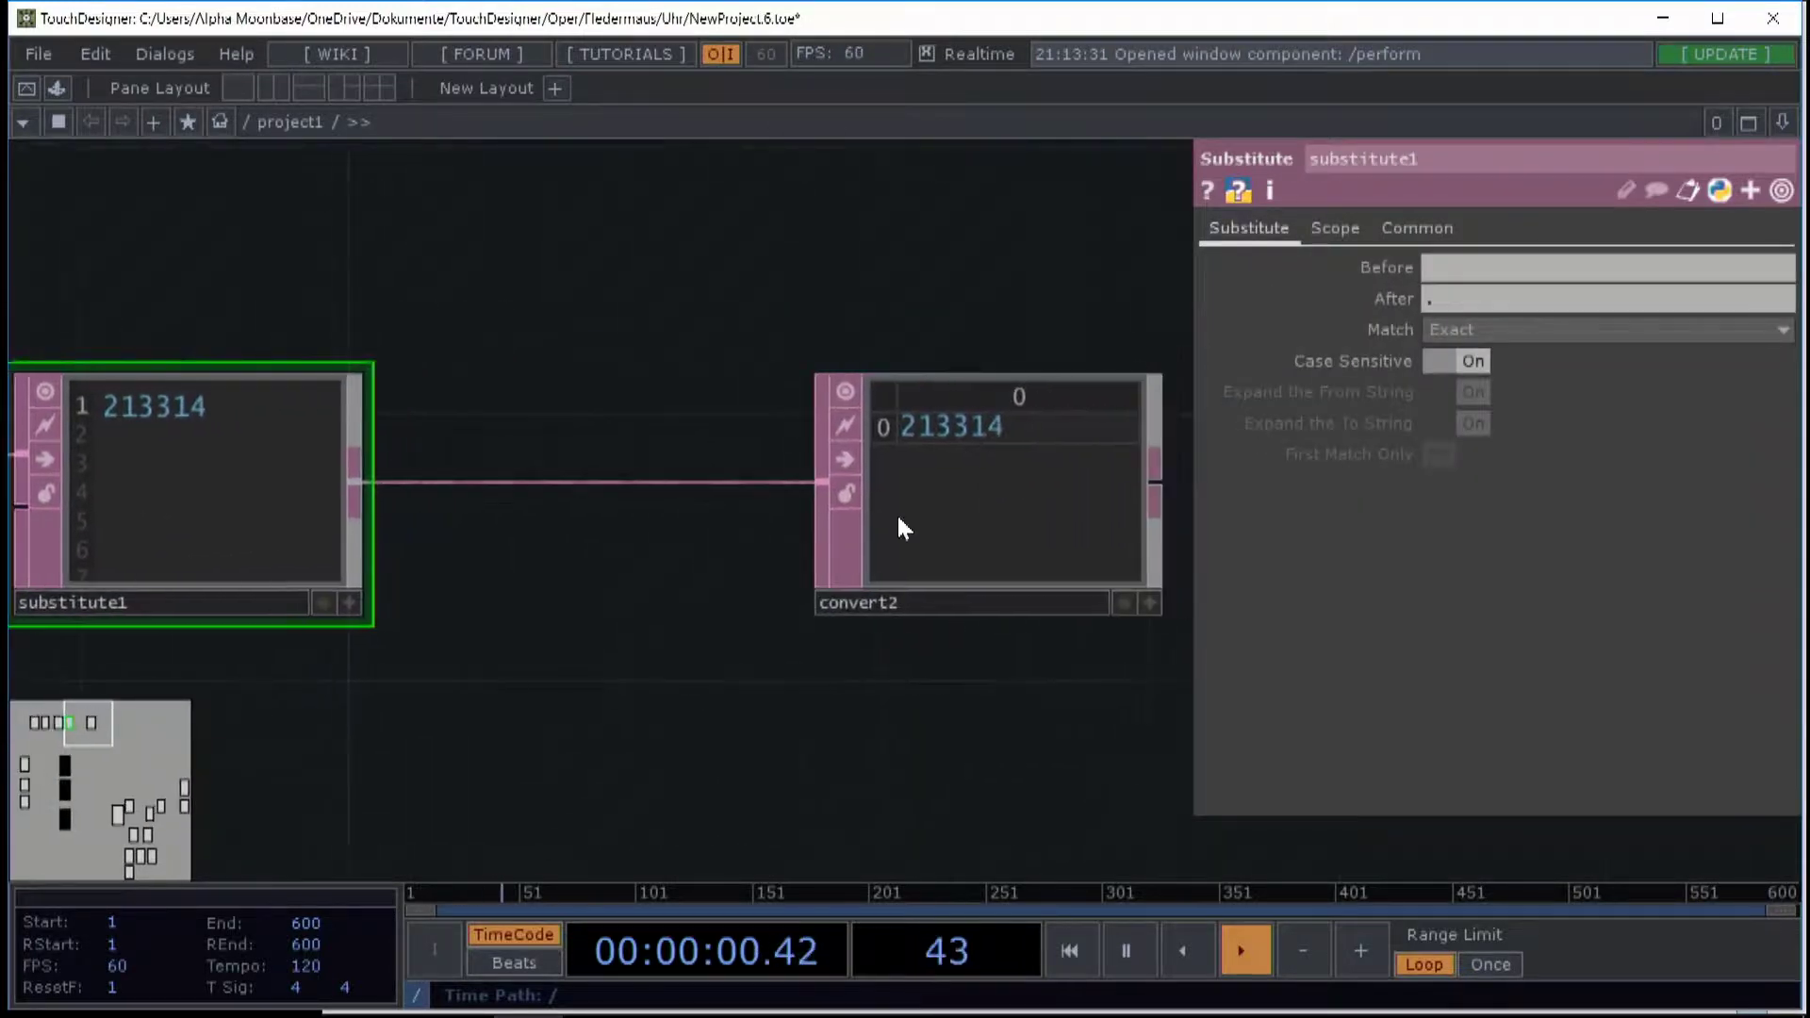
pyautogui.click(897, 513)
pyautogui.scroll(3, 909, 439)
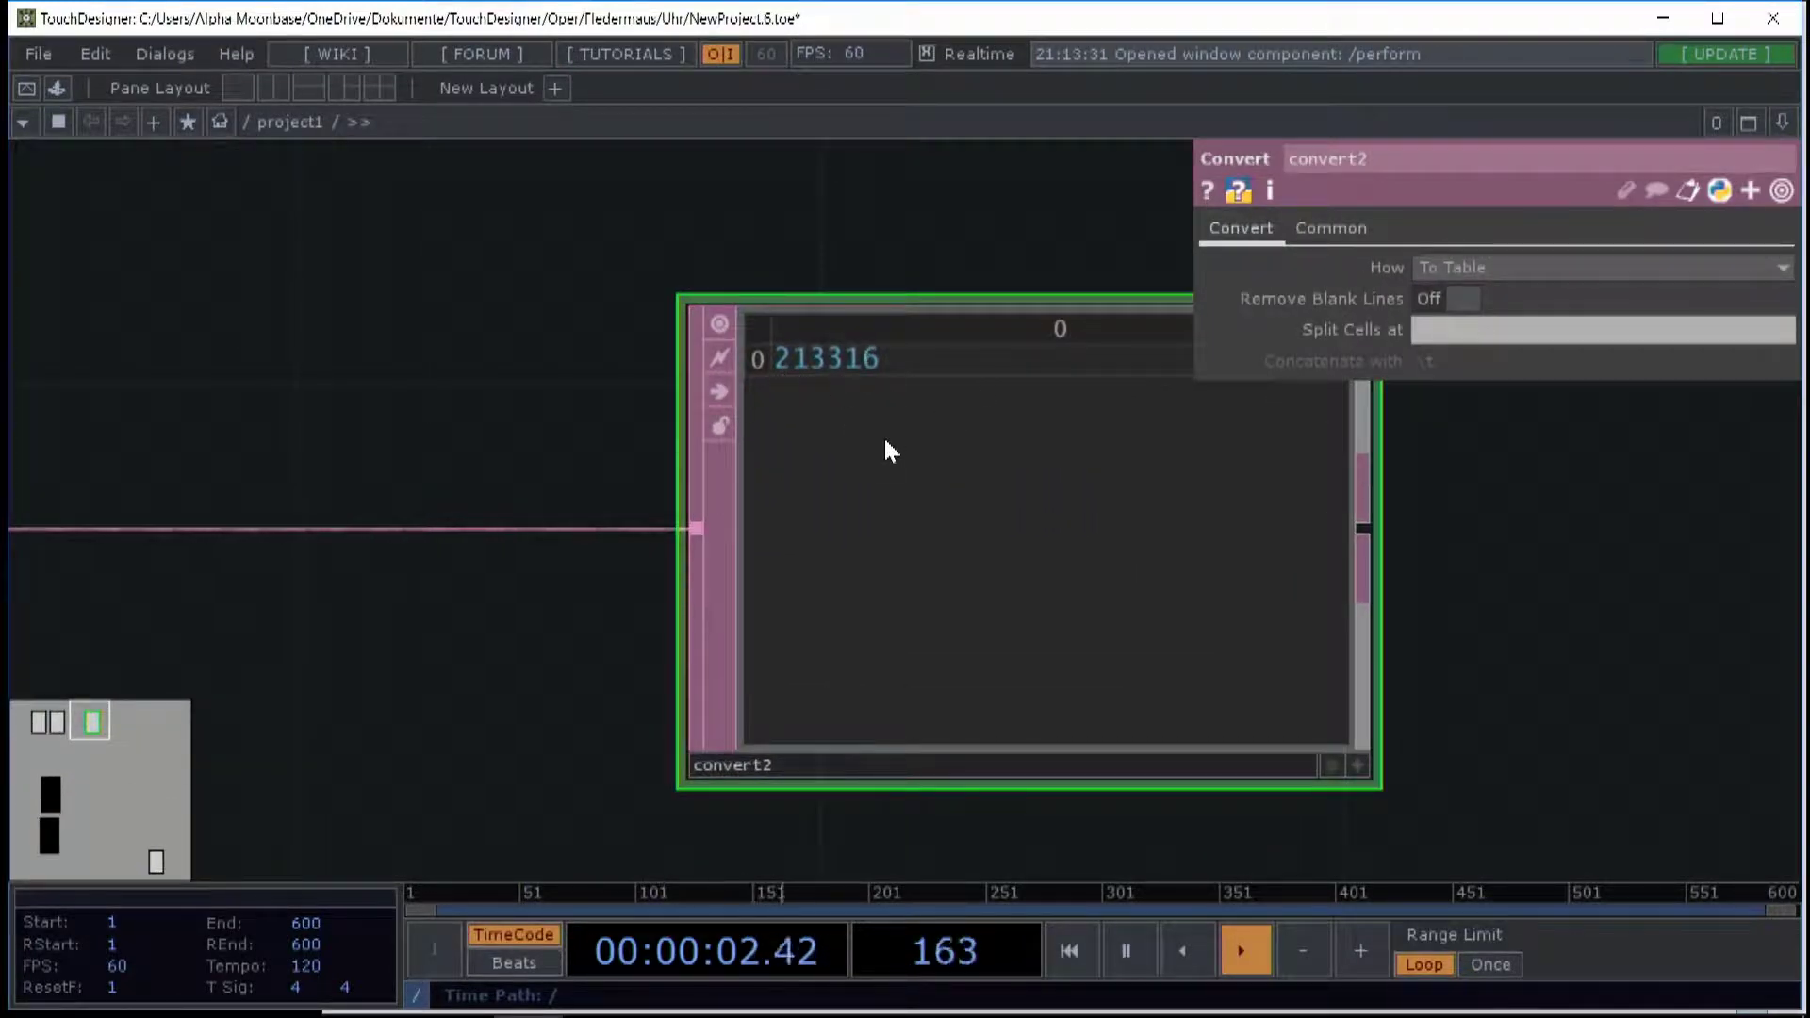
# - Delete the whole row of DAT operators from chopto1 to convert2
pyautogui.scroll(-5, 900, 441)
pyautogui.moveTo(358, 600); pyautogui.dragTo(712, 483)
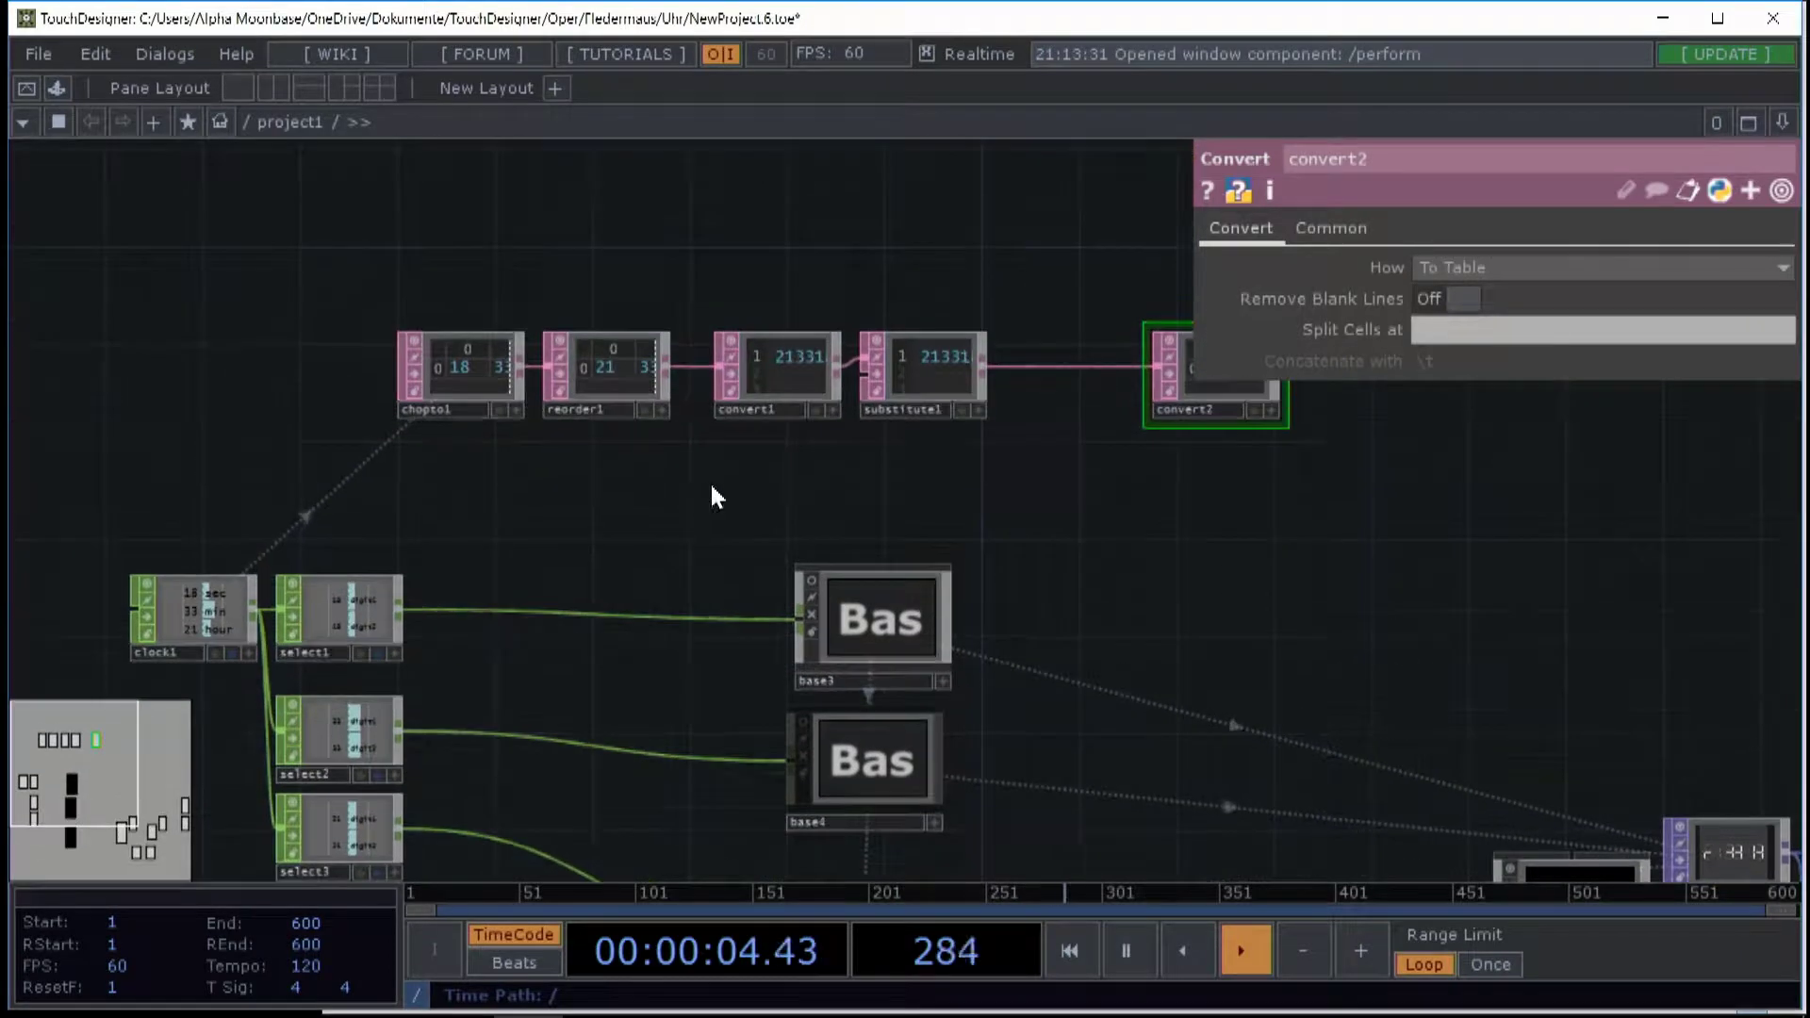
pyautogui.moveTo(513, 230); pyautogui.dragTo(1478, 533, button='right')
pyautogui.press('Delete')
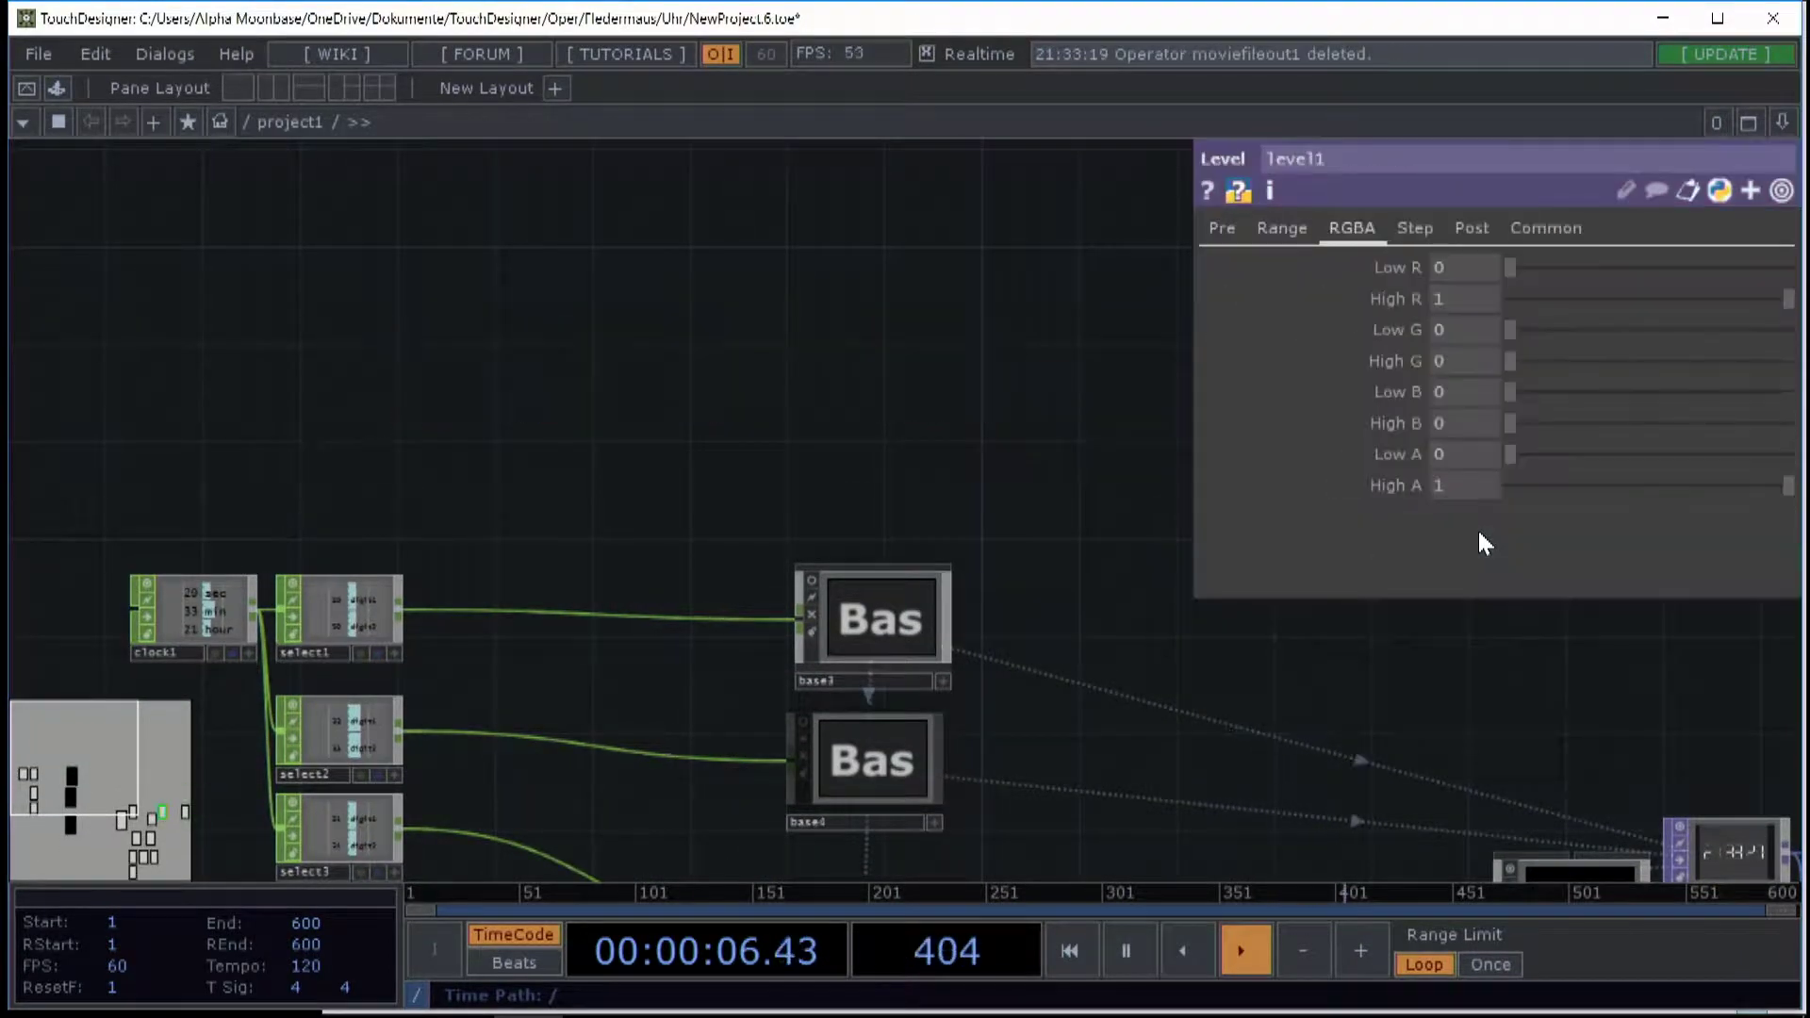
# - Move select2 and select3 up so the three select operators stack closely beneath one another
pyautogui.moveTo(478, 607); pyautogui.dragTo(574, 441)
pyautogui.moveTo(574, 441); pyautogui.dragTo(760, 547, button='middle')
pyautogui.moveTo(440, 668); pyautogui.dragTo(701, 558)
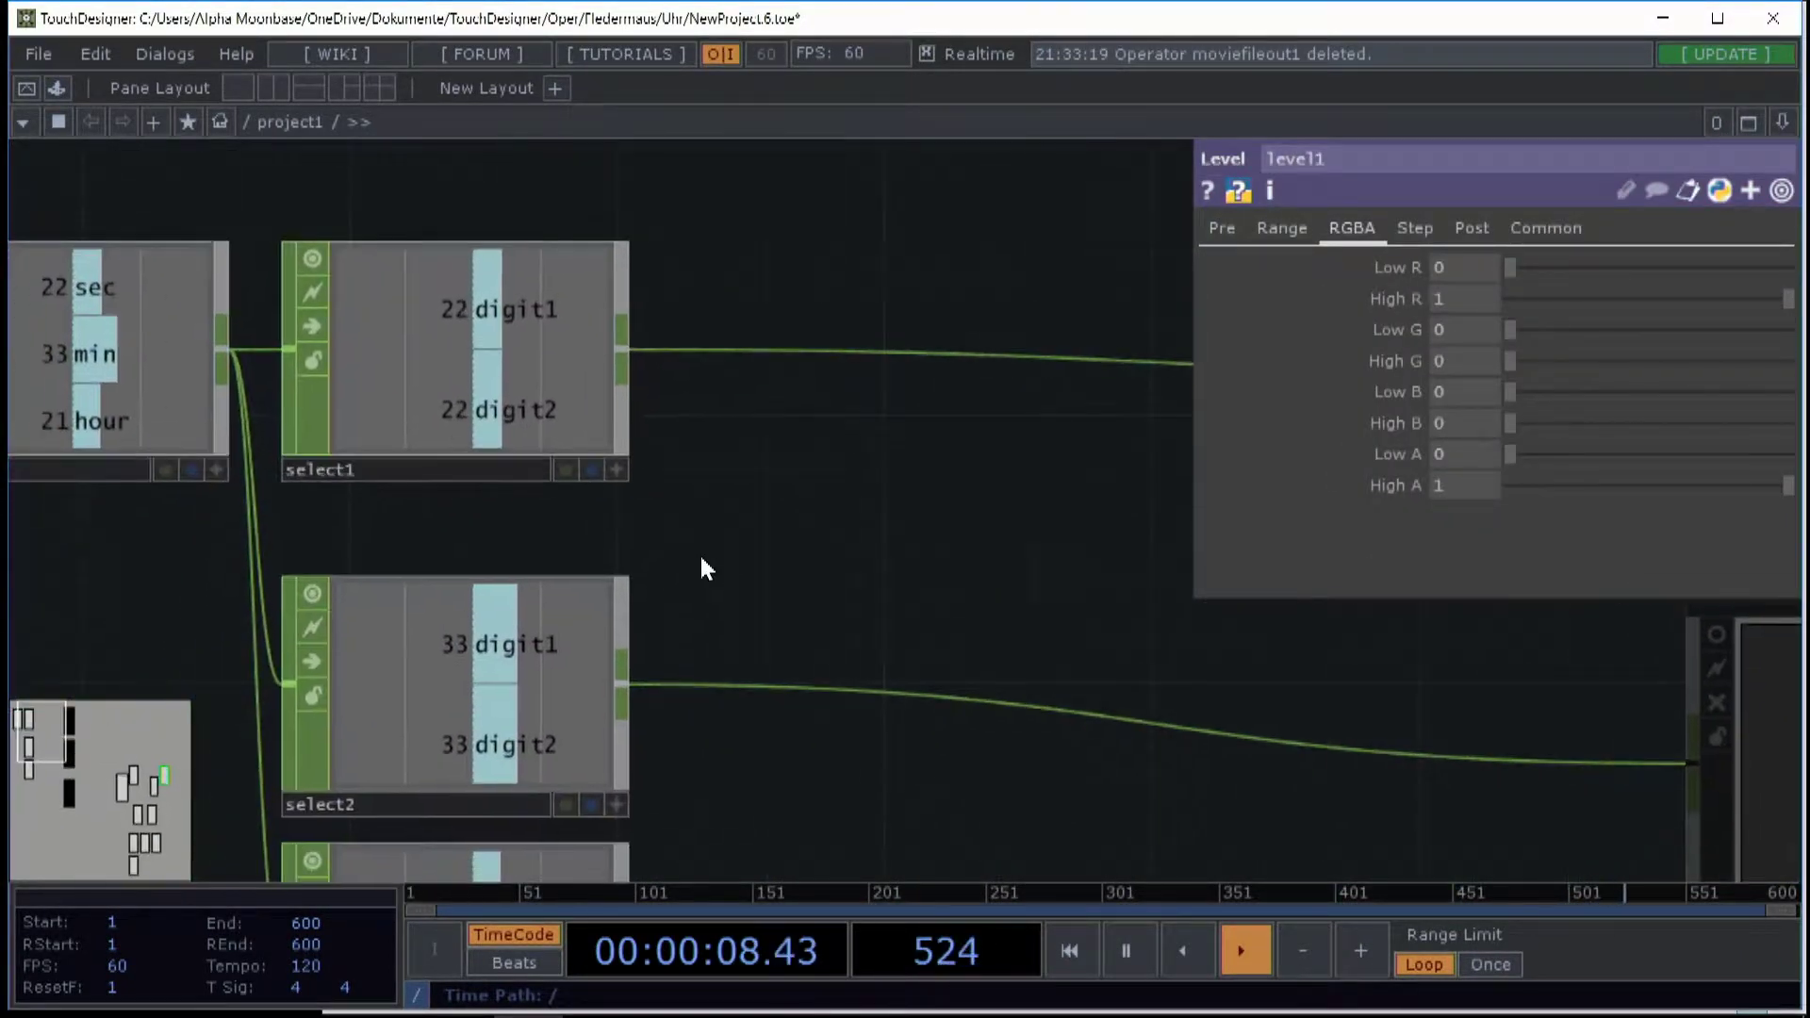
pyautogui.click(444, 347)
pyautogui.scroll(-3, 937, 473)
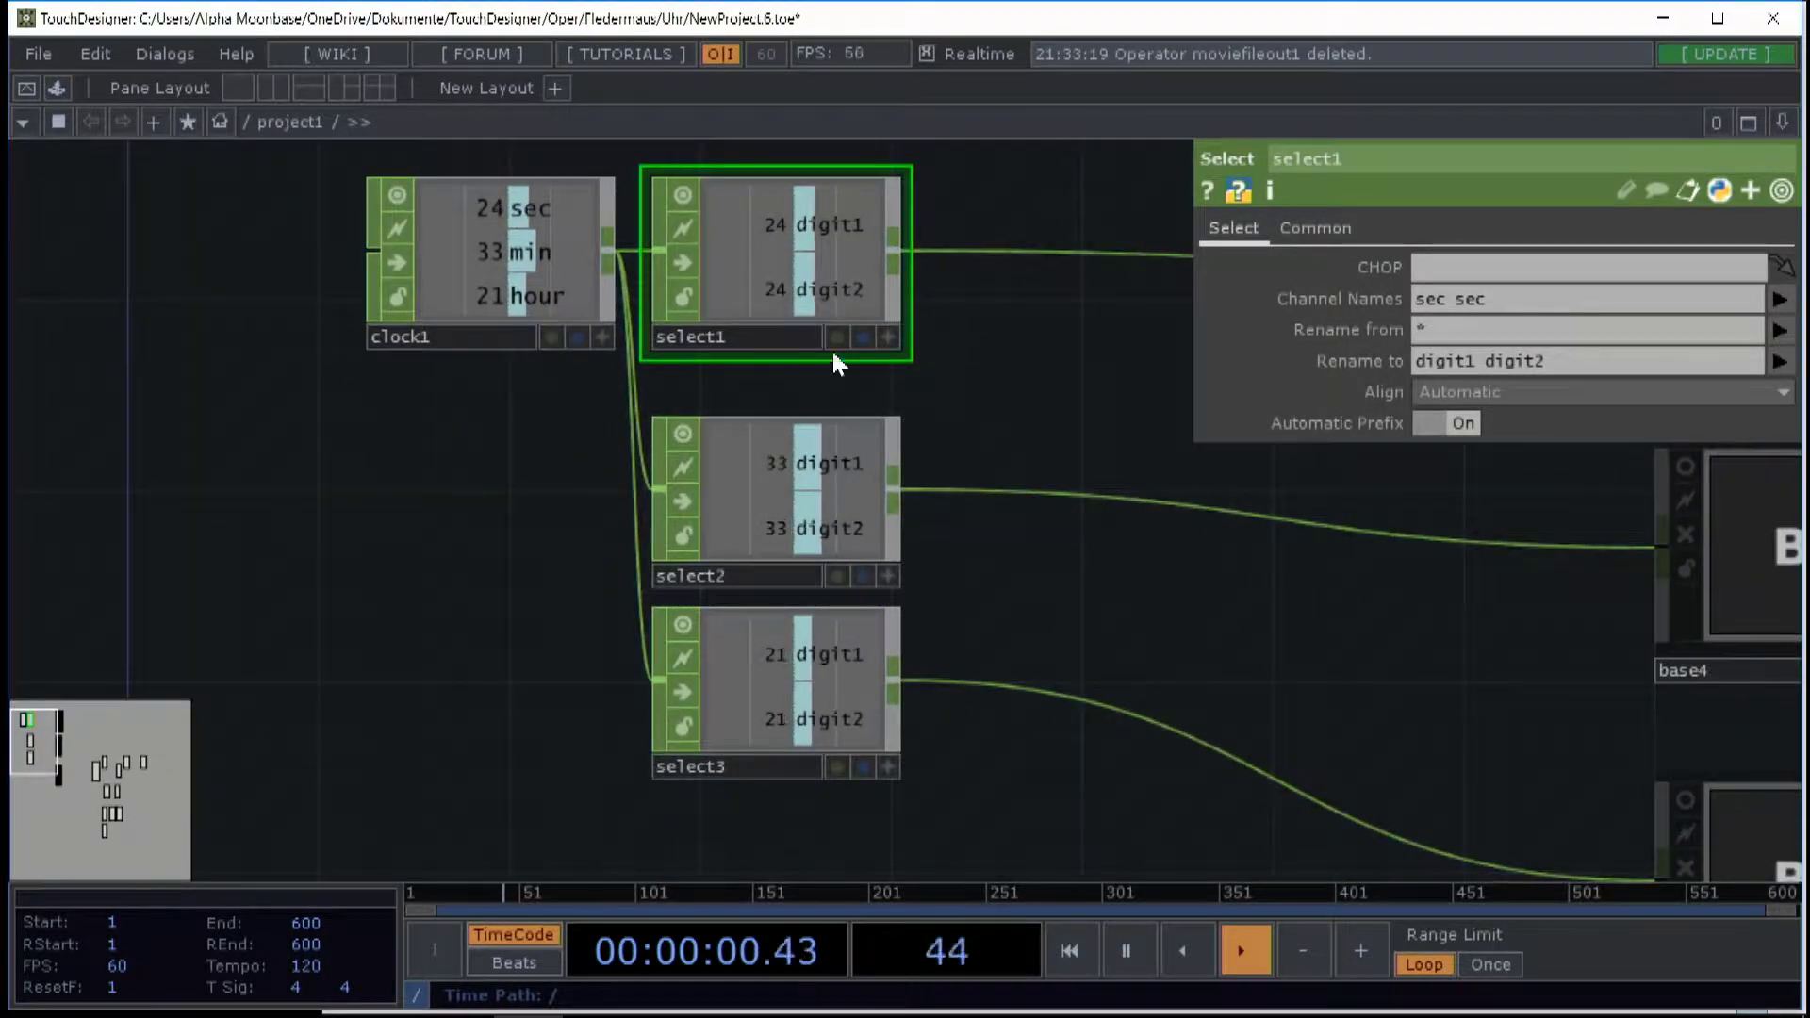
pyautogui.moveTo(792, 556); pyautogui.dragTo(792, 508)
pyautogui.moveTo(759, 686); pyautogui.dragTo(760, 638)
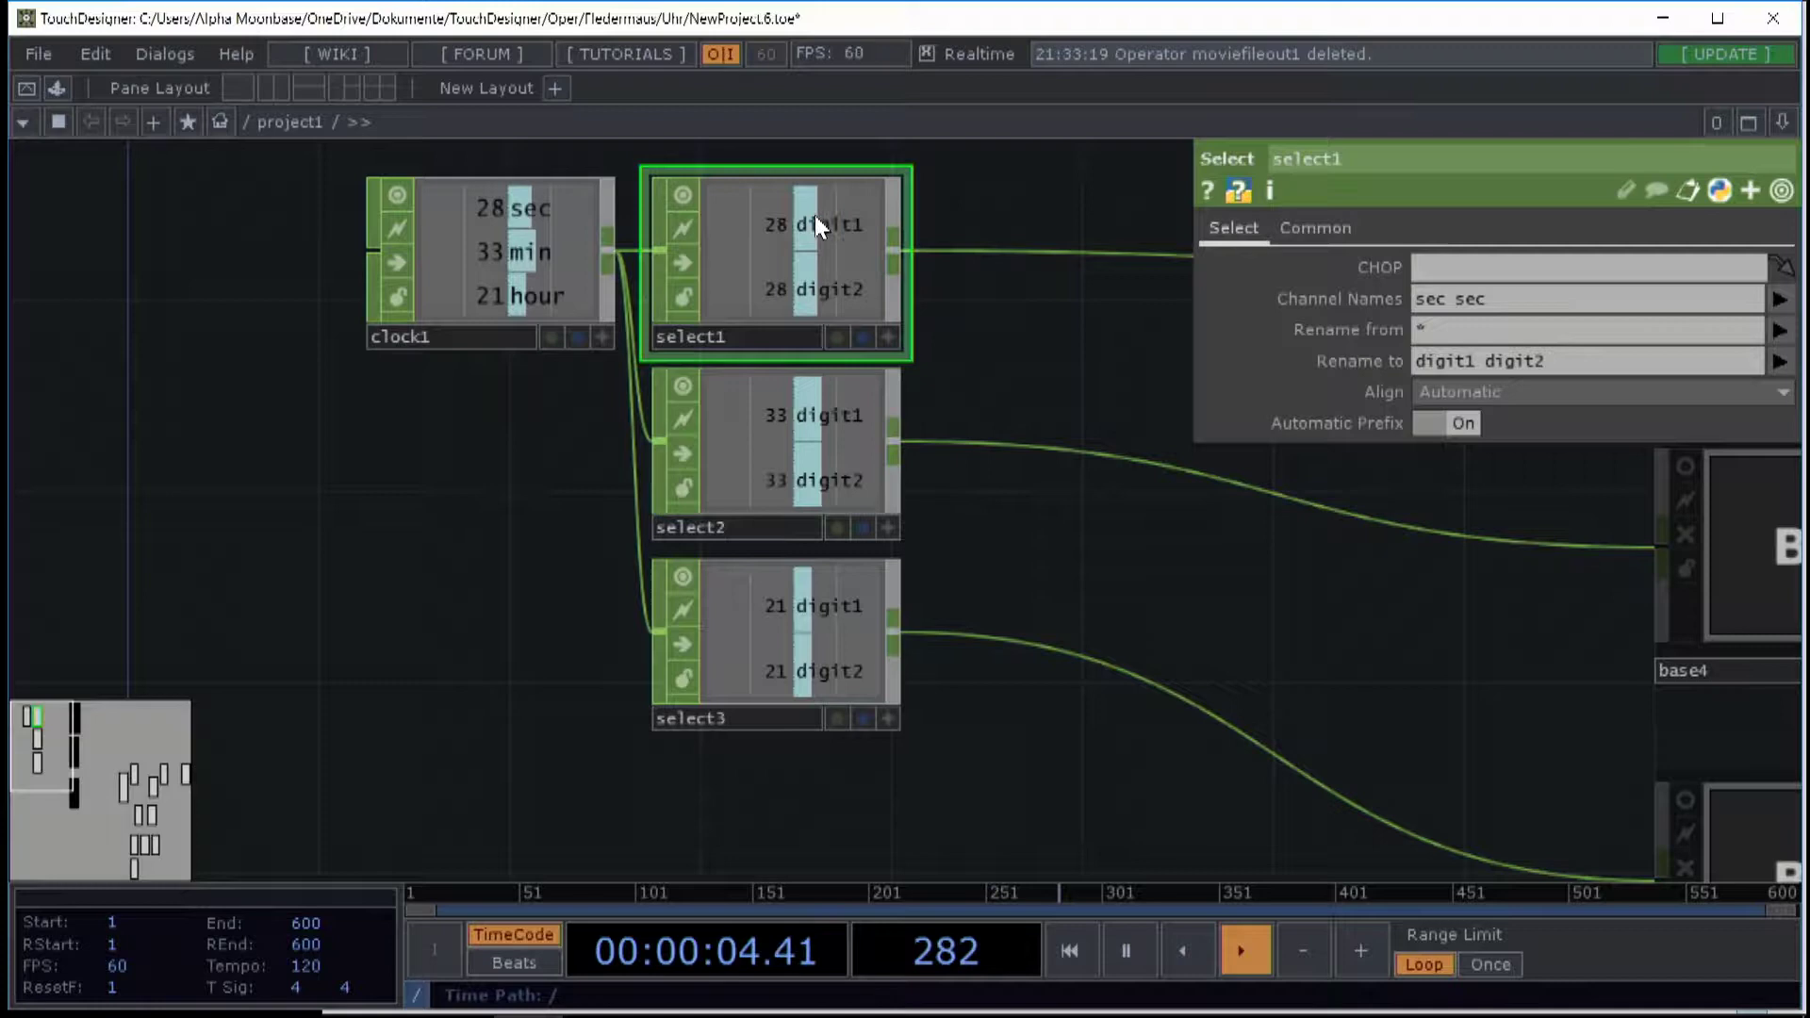
# - Compare the channel names and renaming settings of select1, select2 and select3
pyautogui.click(824, 428)
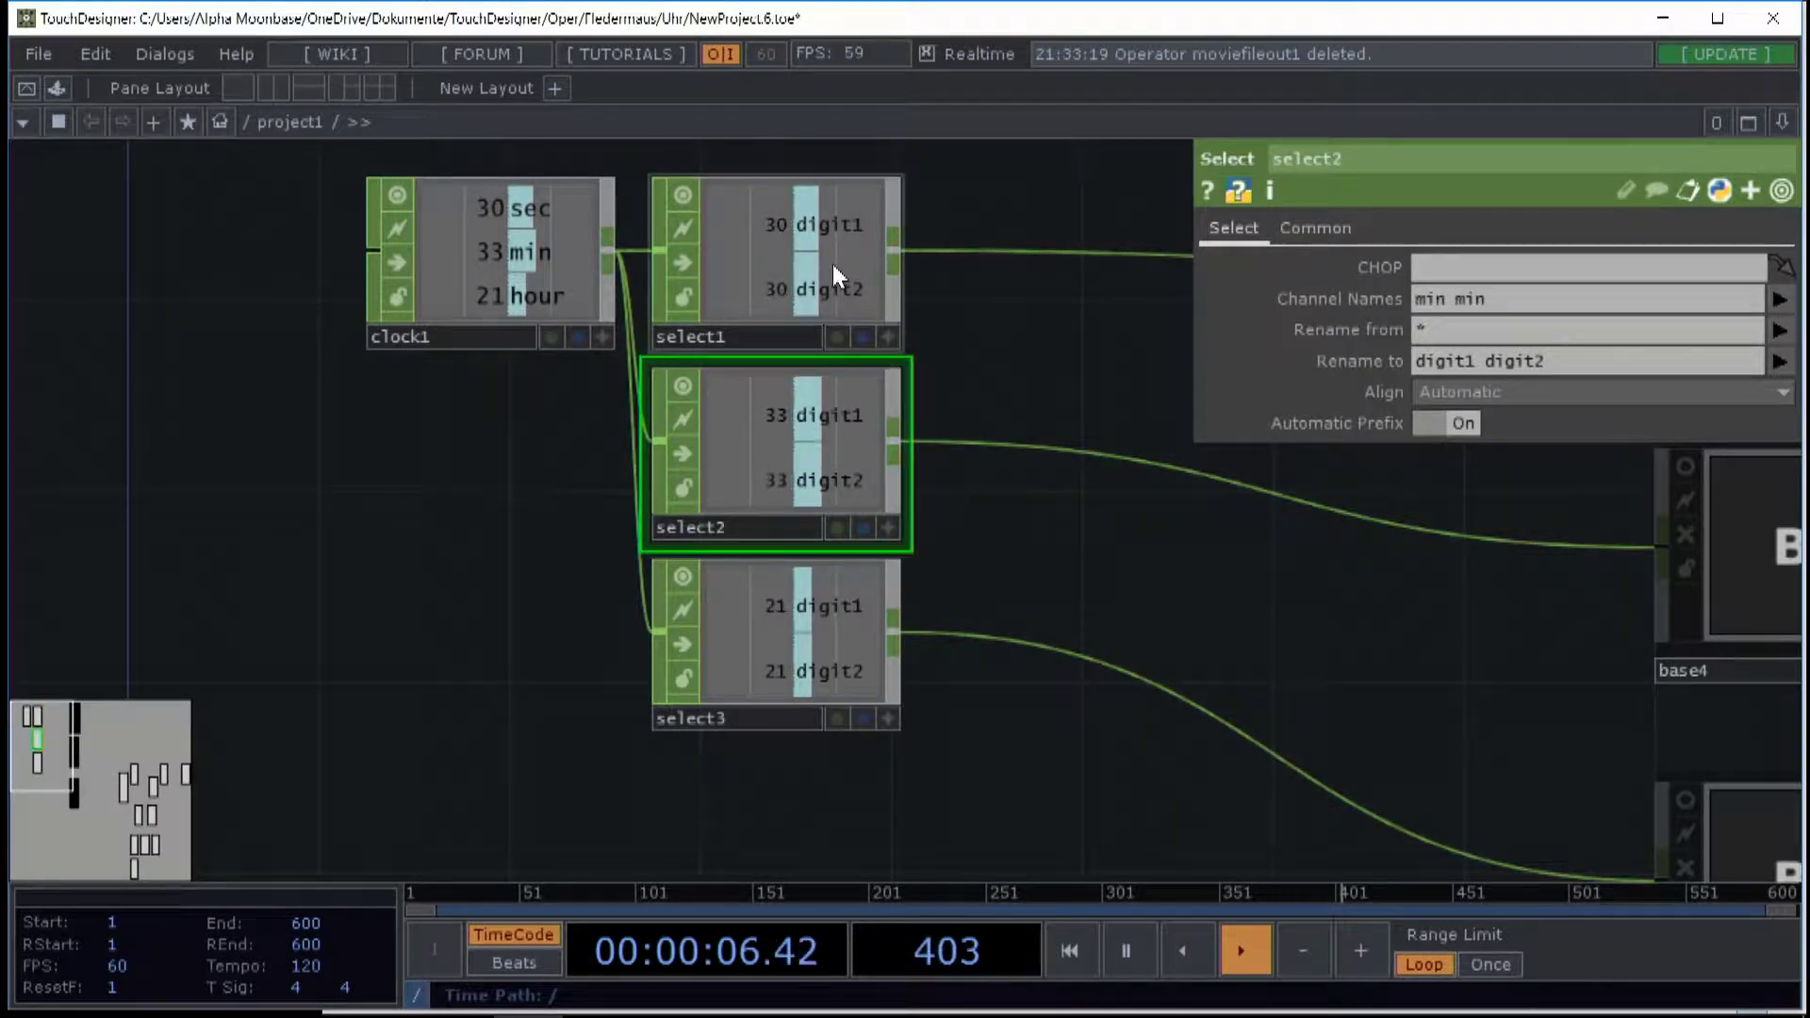
pyautogui.click(833, 264)
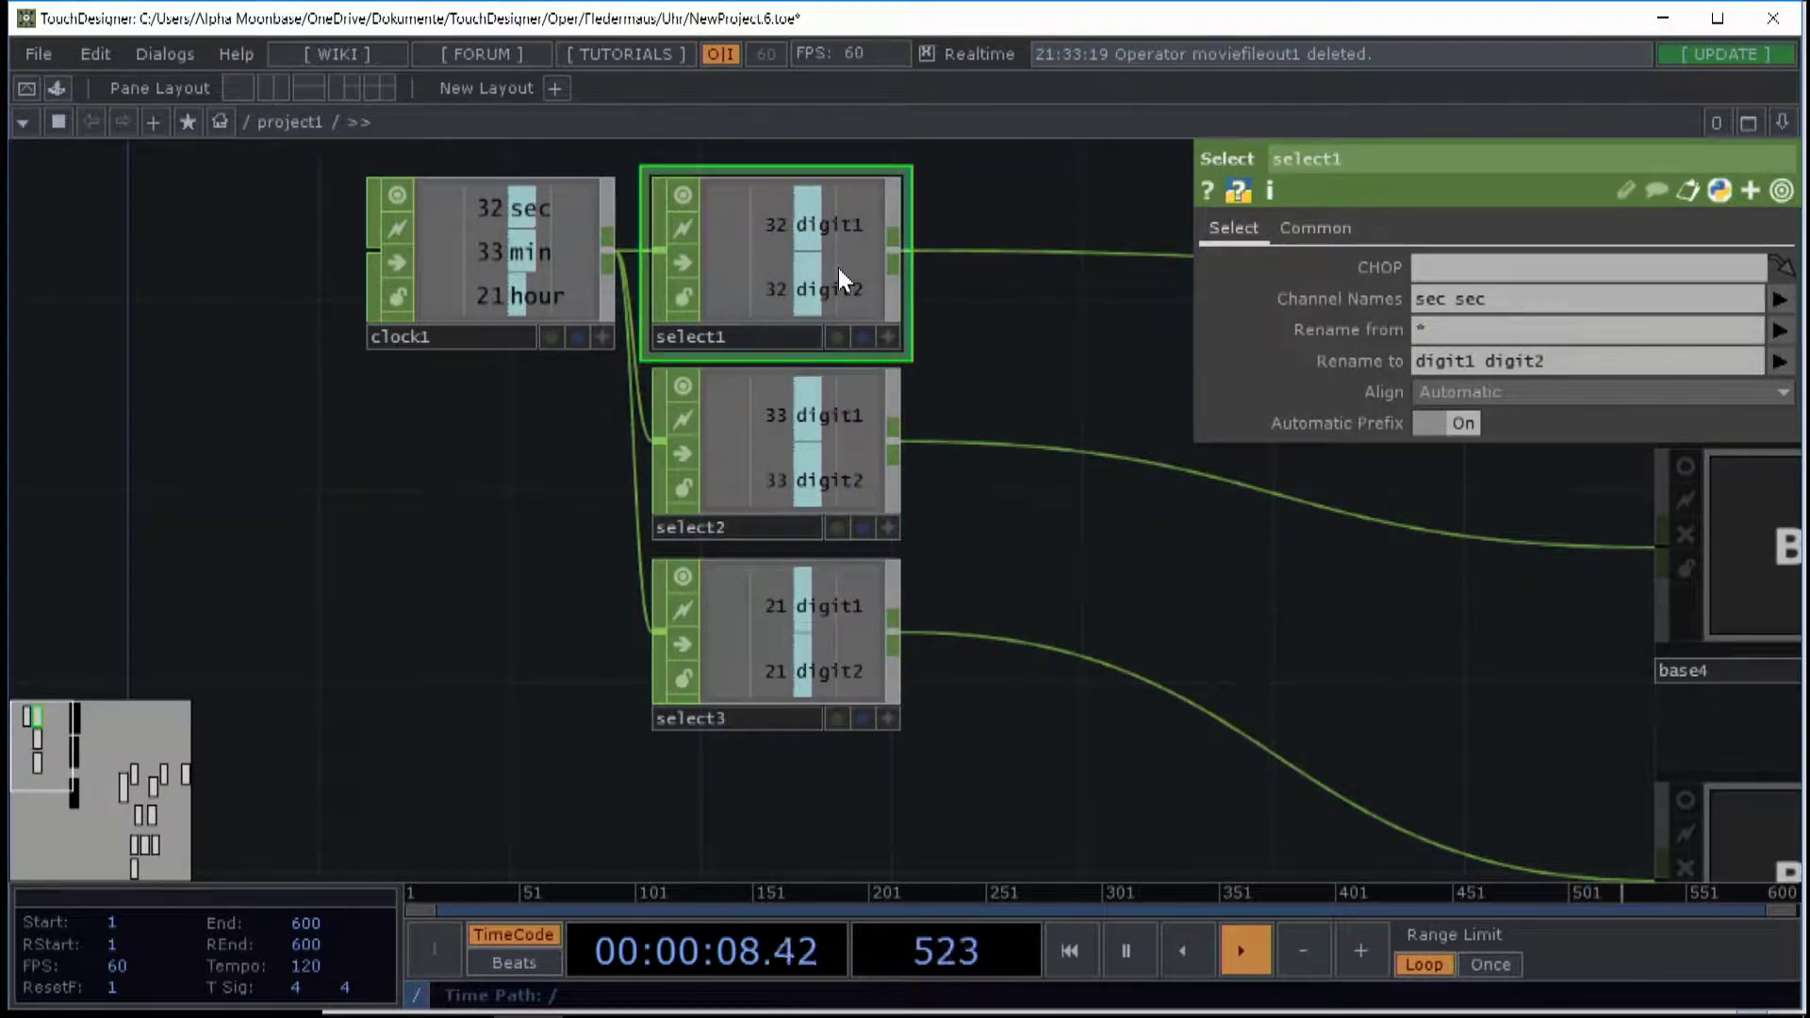
pyautogui.click(796, 465)
pyautogui.click(799, 654)
# - Select the base3 component and go inside its network
pyautogui.moveTo(971, 573); pyautogui.dragTo(445, 599)
pyautogui.scroll(-3, 788, 556)
pyautogui.moveTo(884, 491); pyautogui.dragTo(591, 540)
pyautogui.click(902, 409)
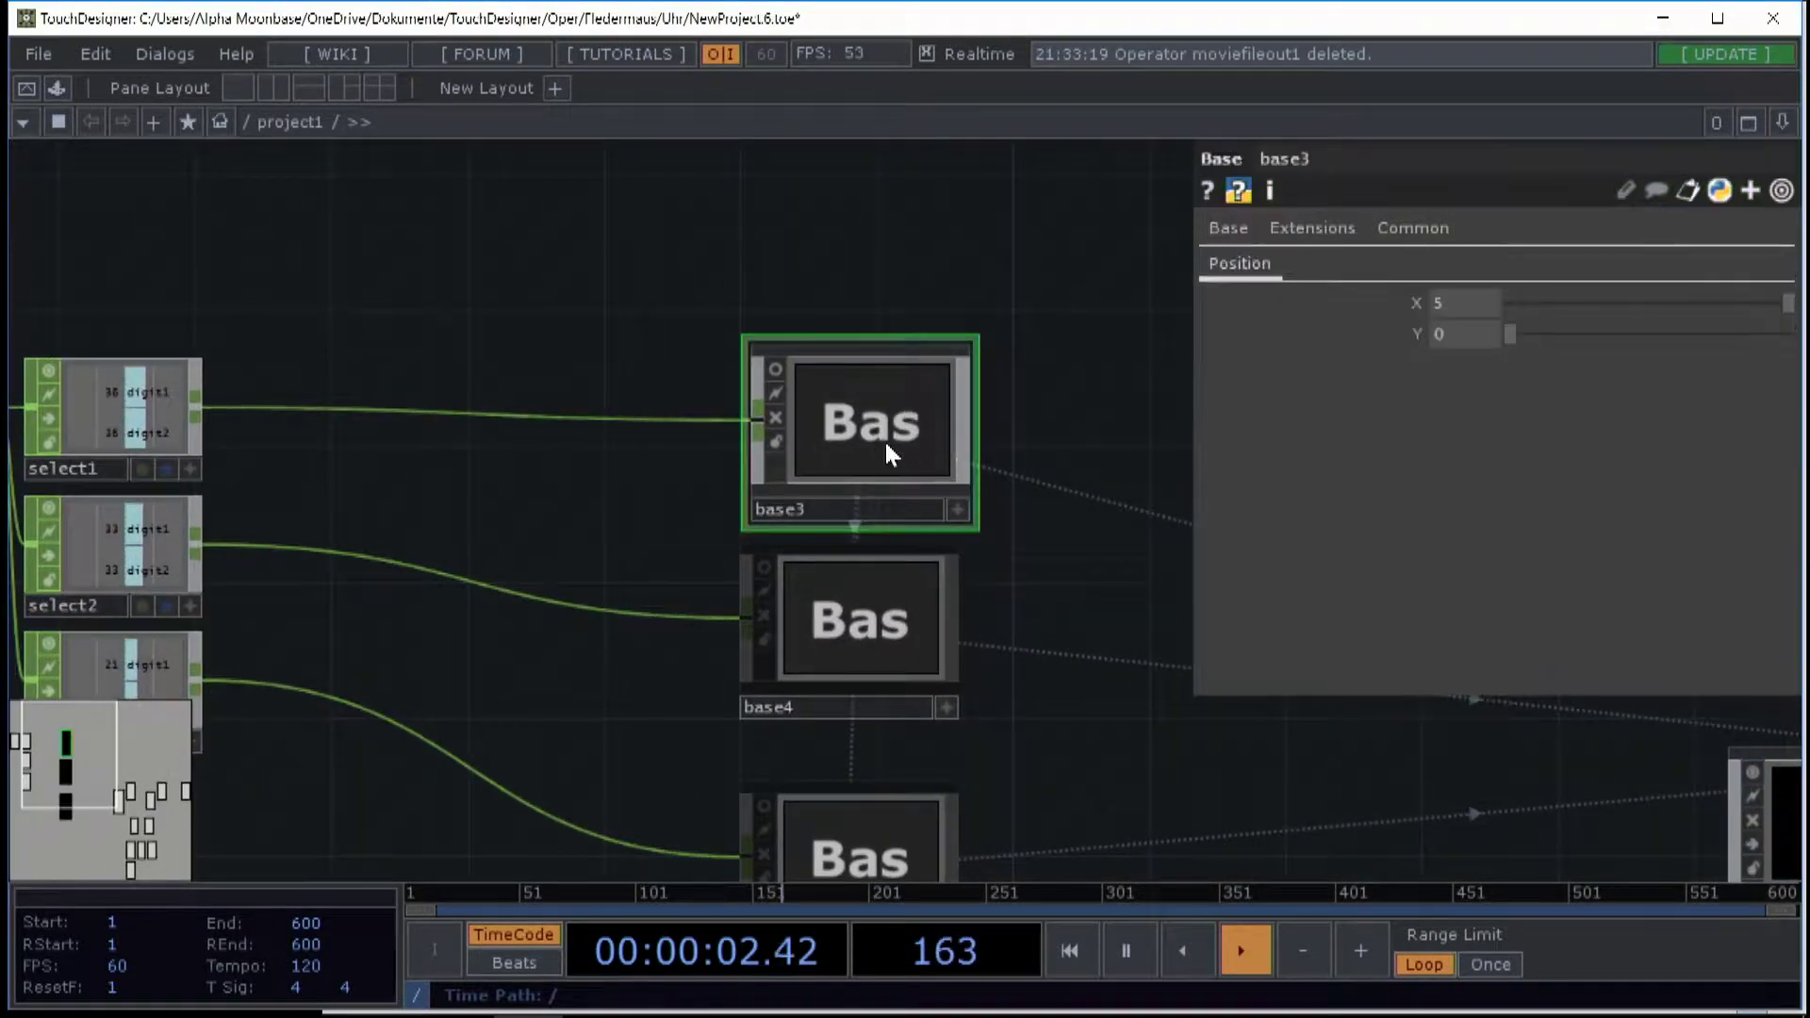
pyautogui.scroll(3, 884, 445)
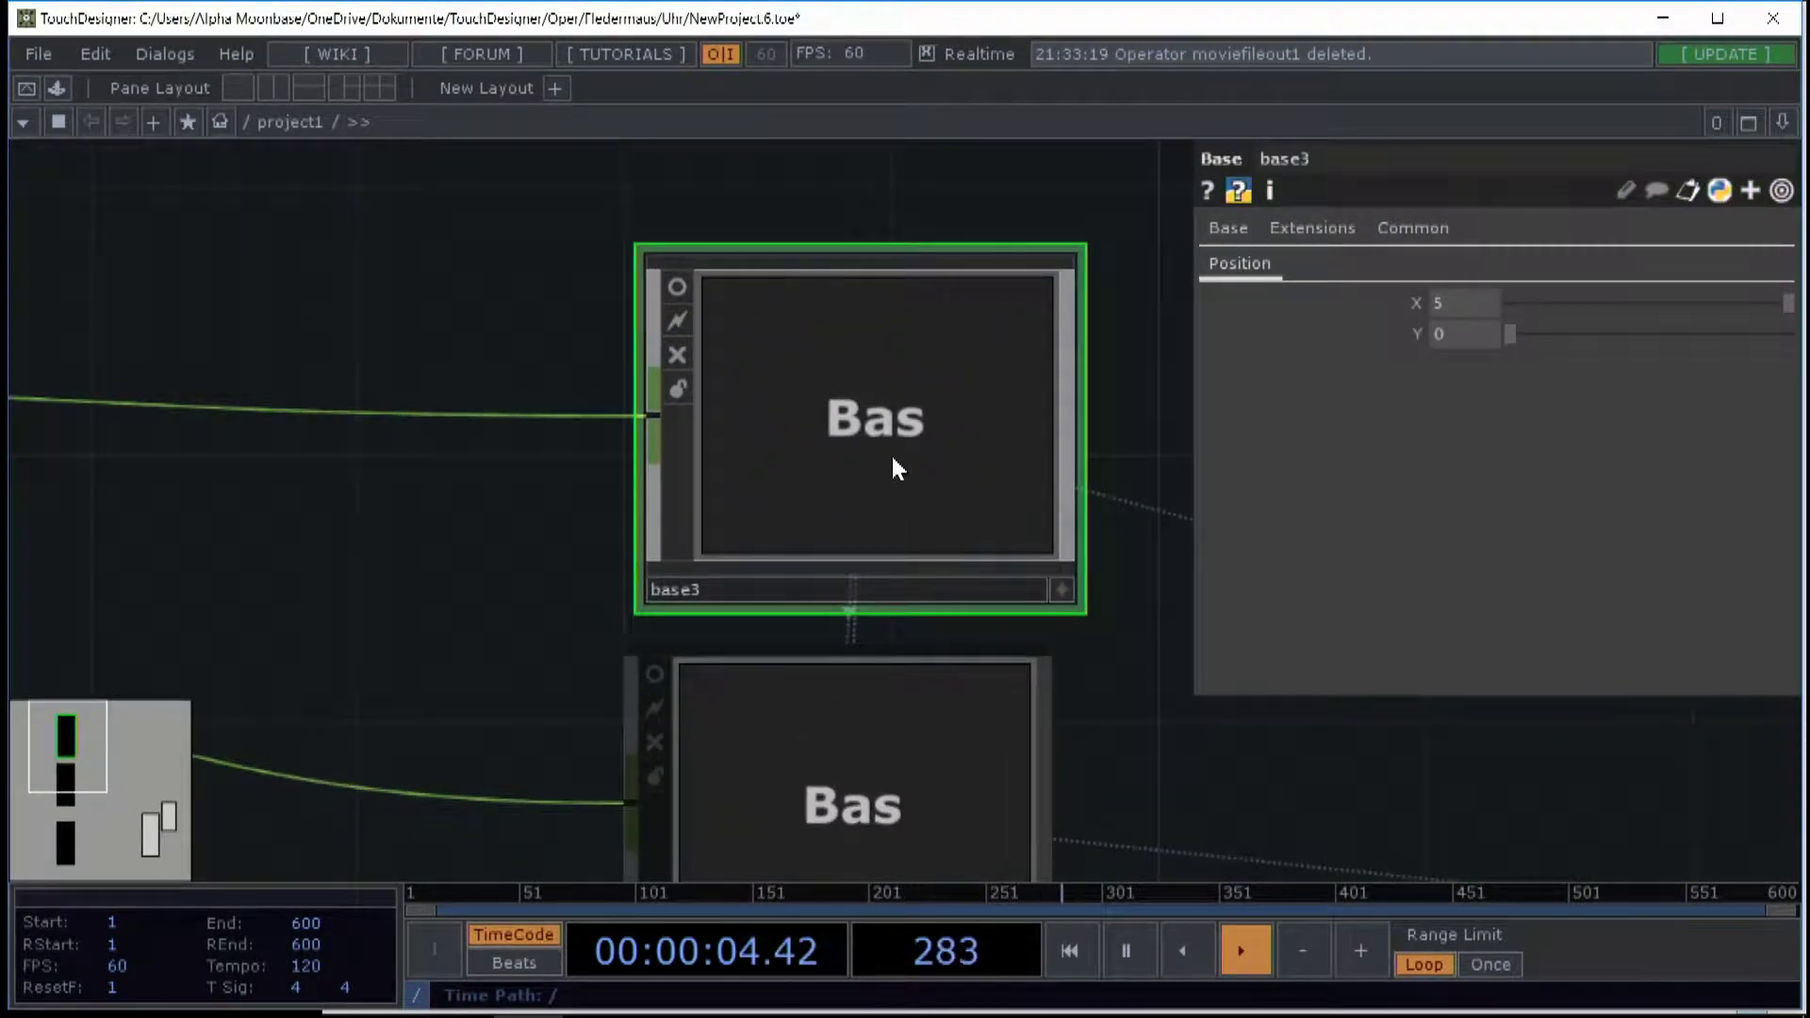
pyautogui.scroll(2, 885, 453)
pyautogui.scroll(-2, 542, 471)
pyautogui.moveTo(222, 527); pyautogui.dragTo(883, 624)
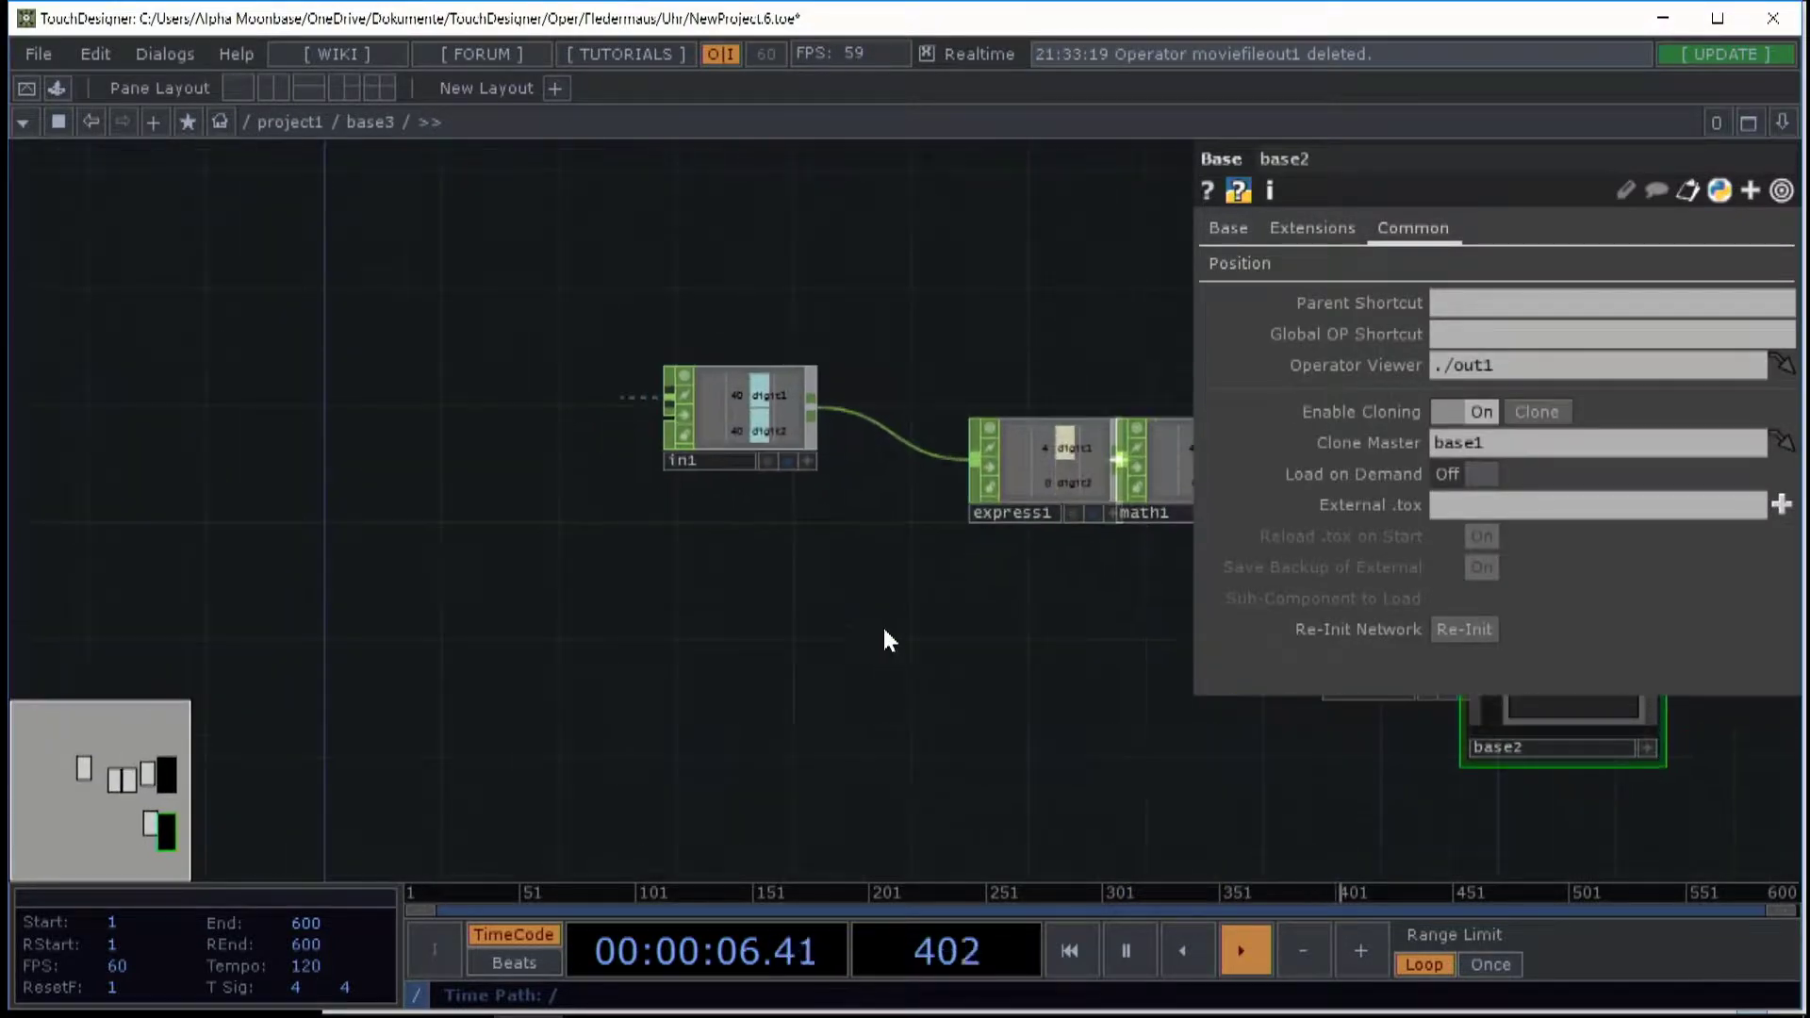
# - Place in1 and express1 side by side at the same height and show the parameters of express1
pyautogui.scroll(2, 846, 463)
pyautogui.moveTo(723, 411); pyautogui.dragTo(825, 522)
pyautogui.moveTo(981, 622); pyautogui.dragTo(816, 634)
pyautogui.moveTo(961, 481); pyautogui.dragTo(877, 528)
pyautogui.scroll(1, 921, 408)
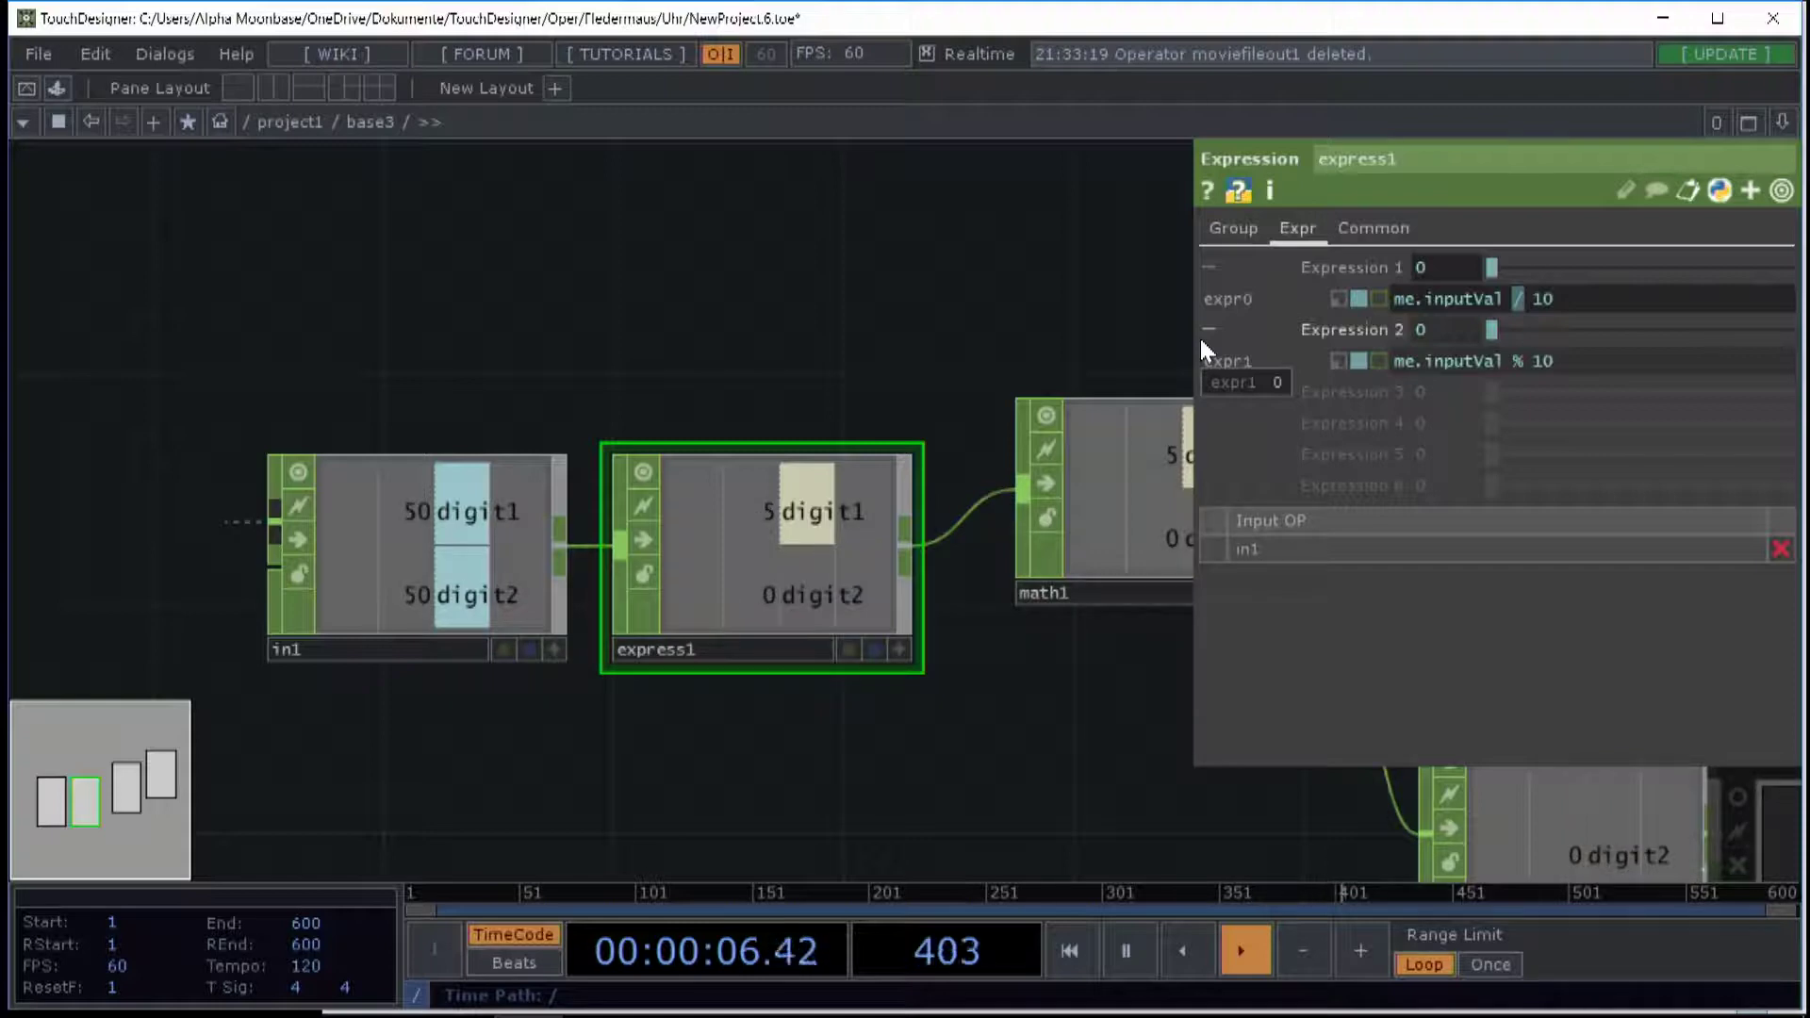
# - Examine the division and modulo expressions in express1 that split the input into two digits
pyautogui.moveTo(807, 305); pyautogui.dragTo(646, 298)
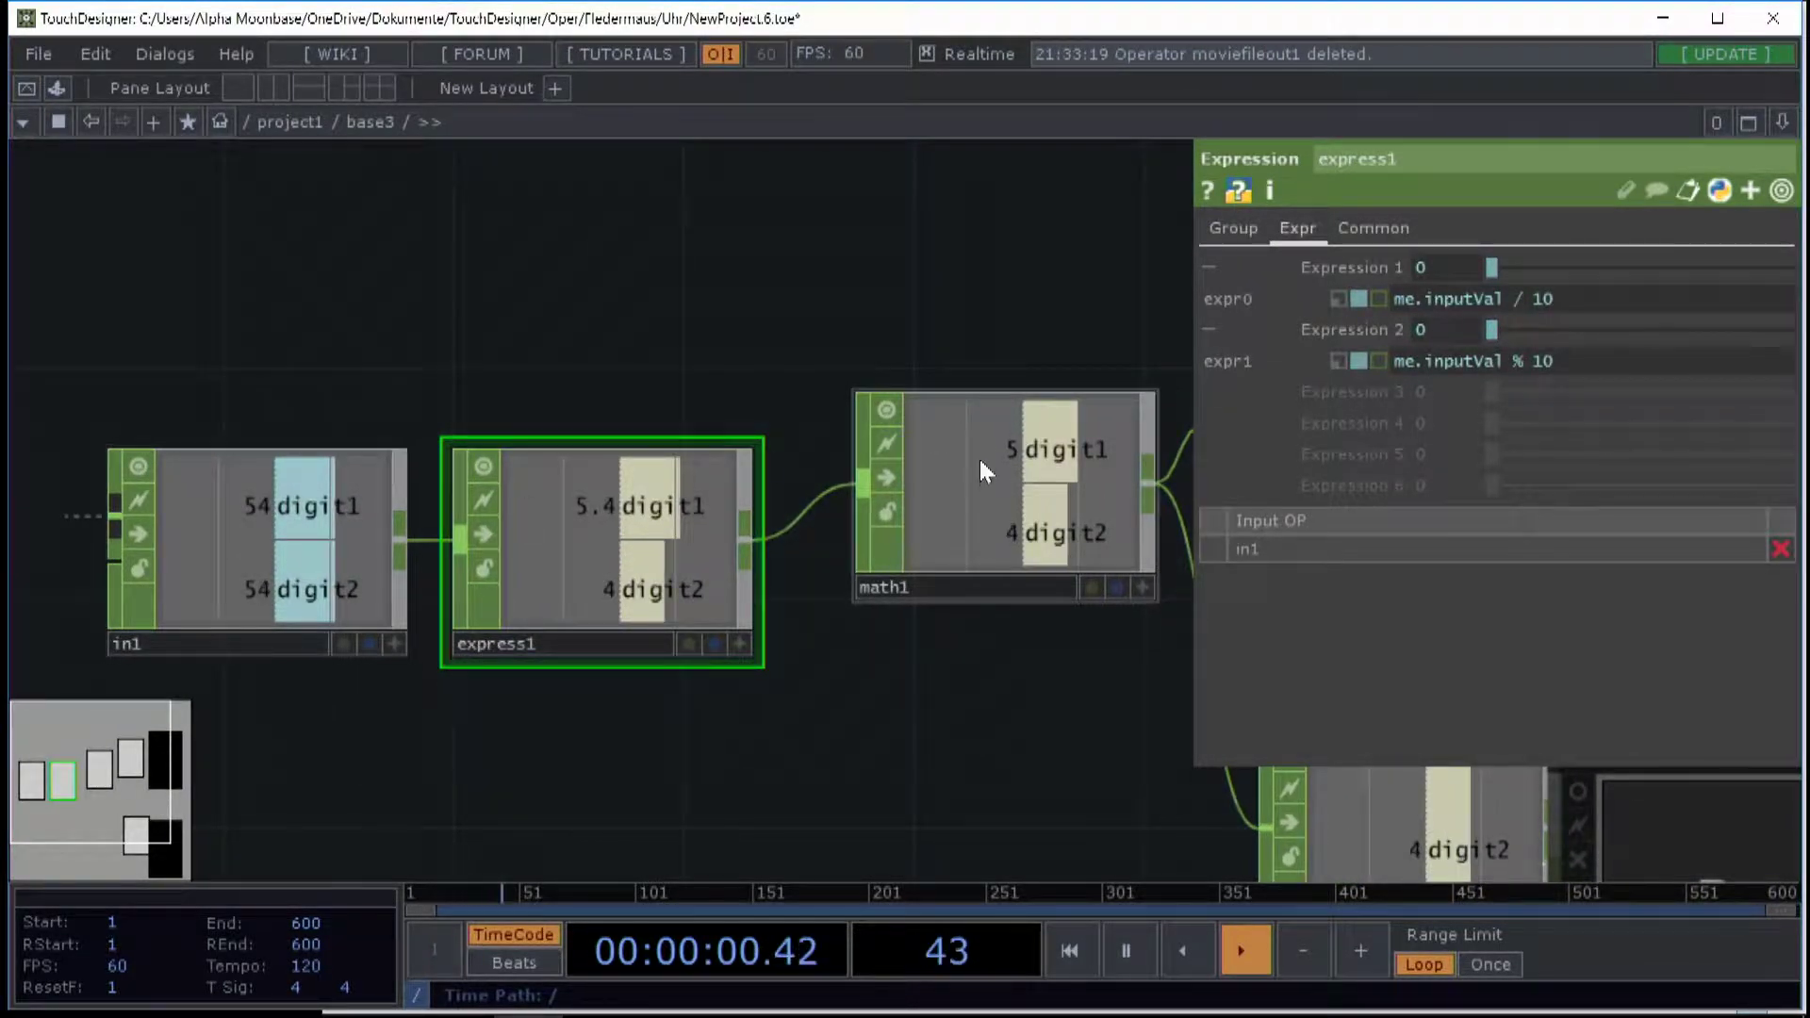
pyautogui.doubleClick(1518, 360)
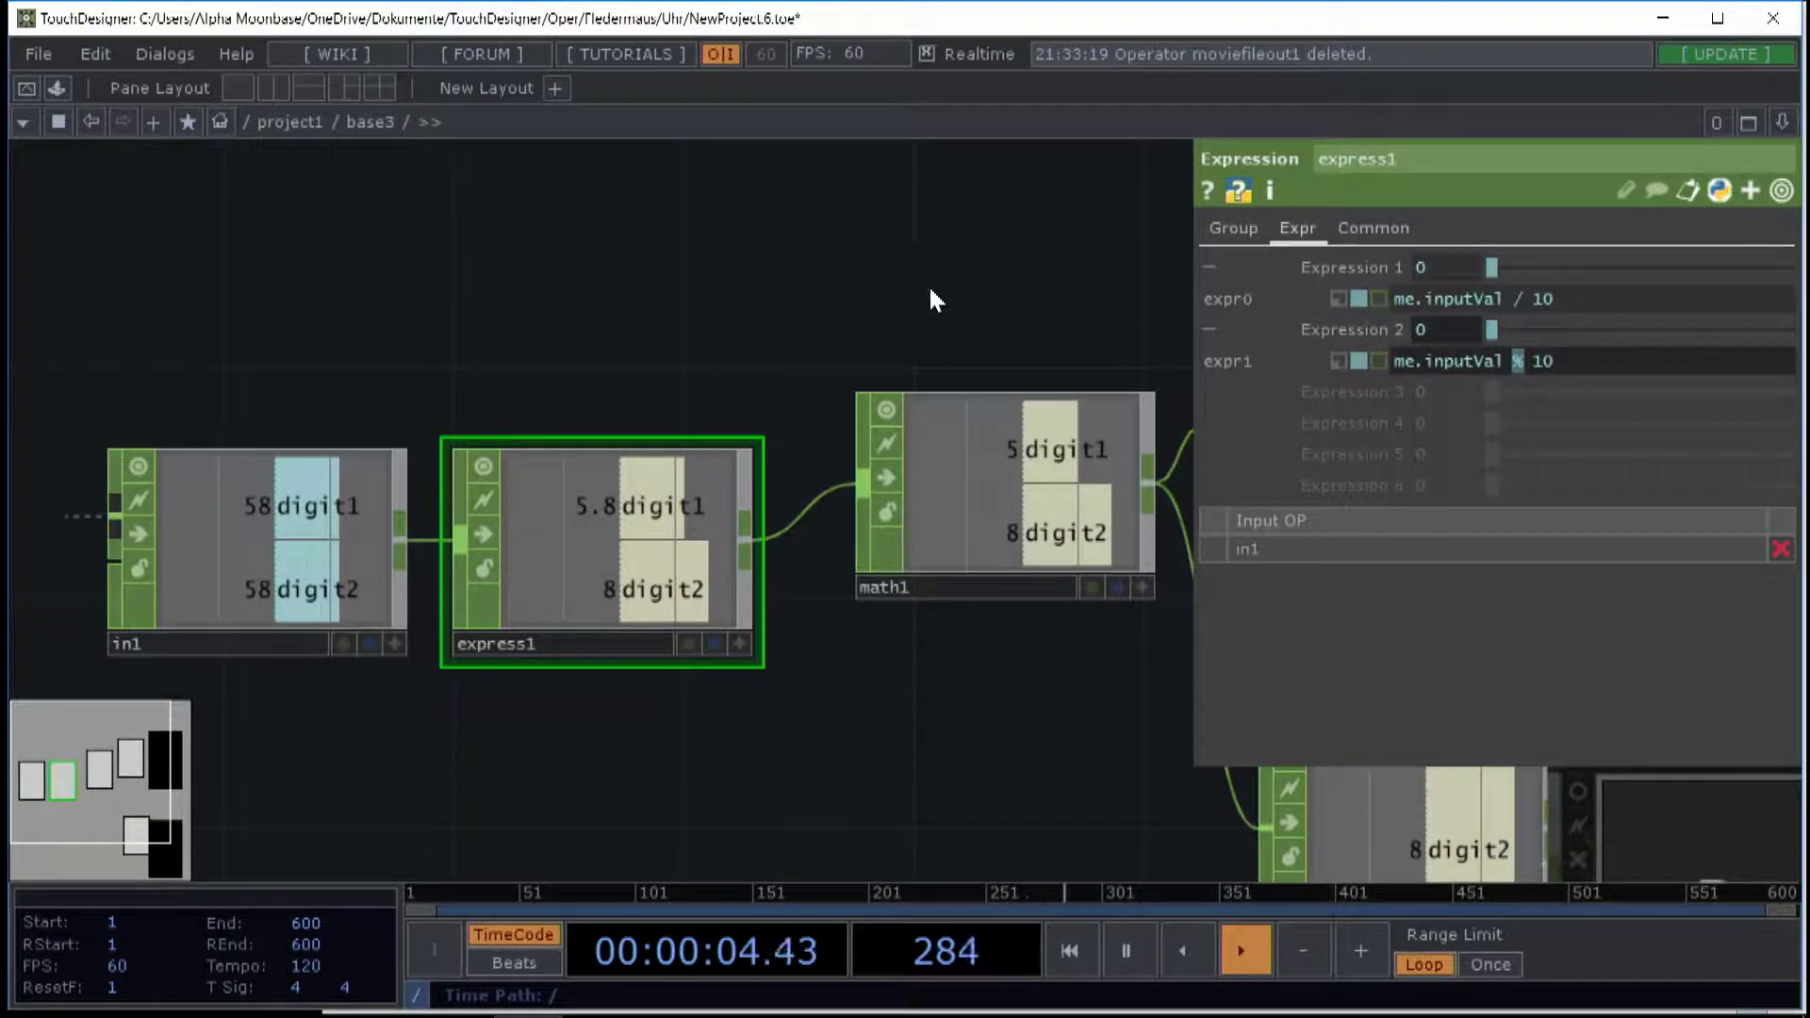
pyautogui.moveTo(921, 281); pyautogui.dragTo(847, 251)
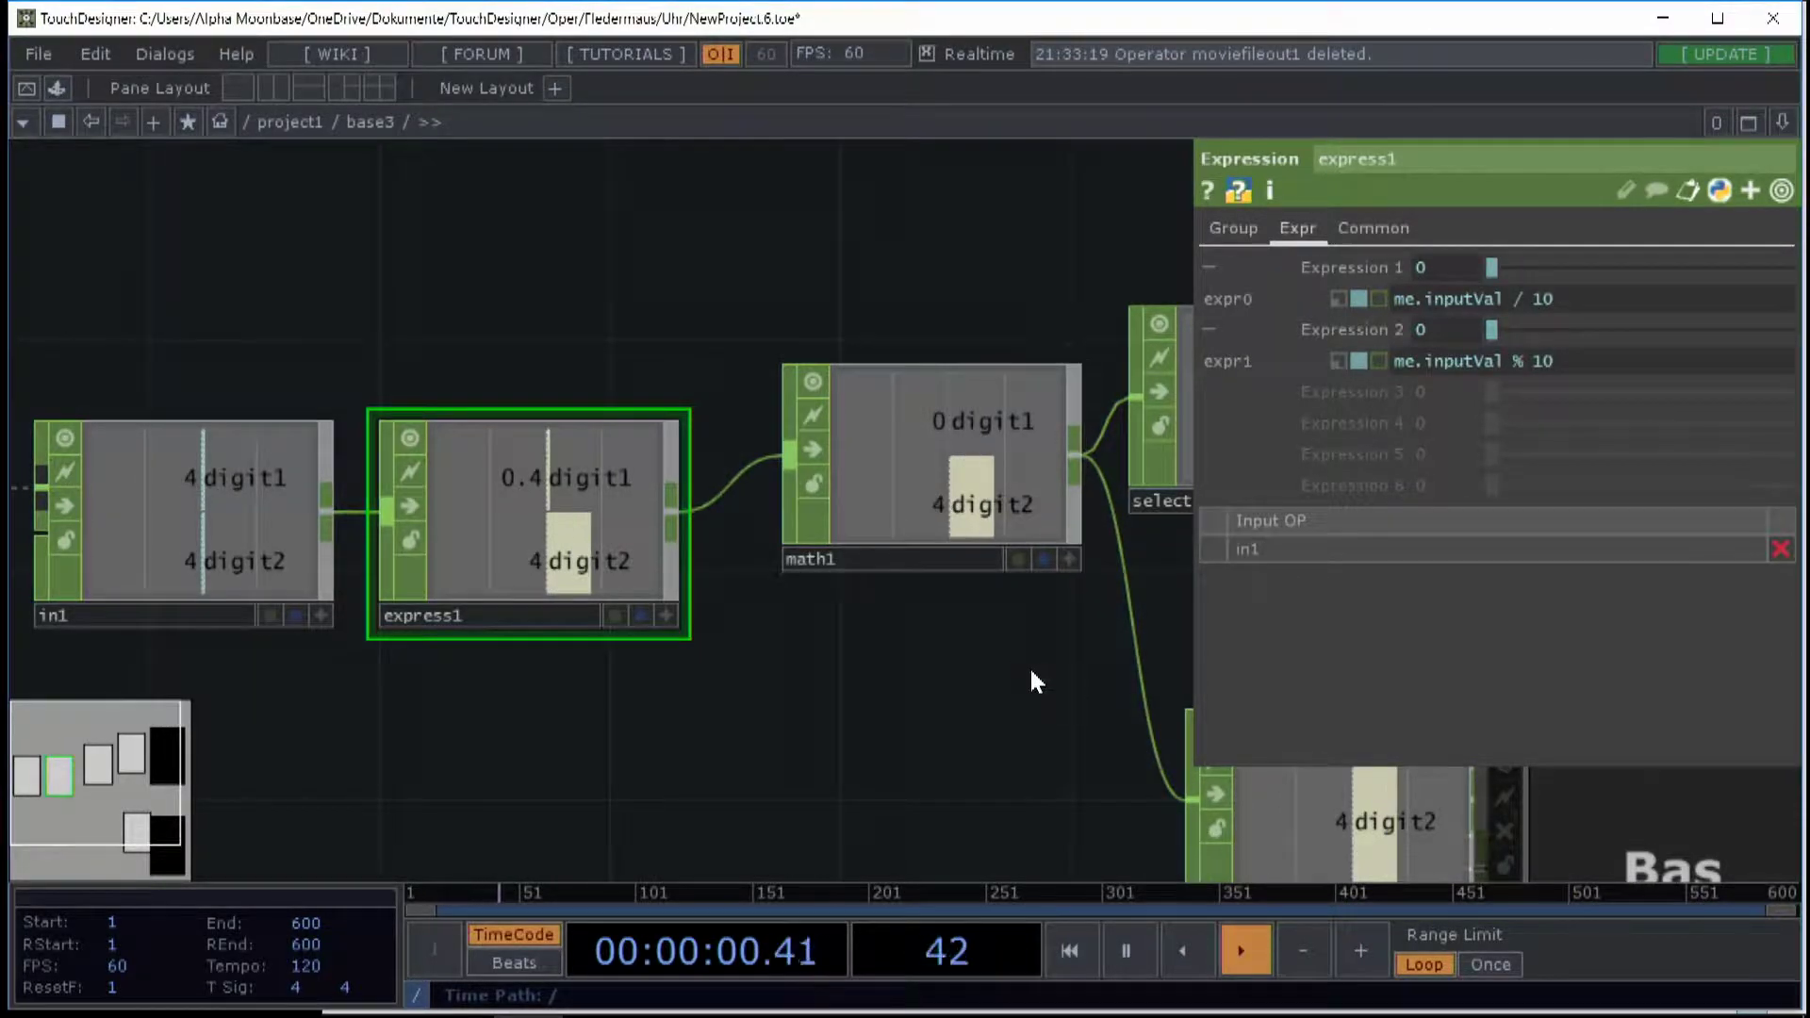
# - Move math1 down level with express1 and show its Integer setting
pyautogui.moveTo(1029, 665); pyautogui.dragTo(931, 682)
pyautogui.moveTo(760, 448); pyautogui.dragTo(760, 502)
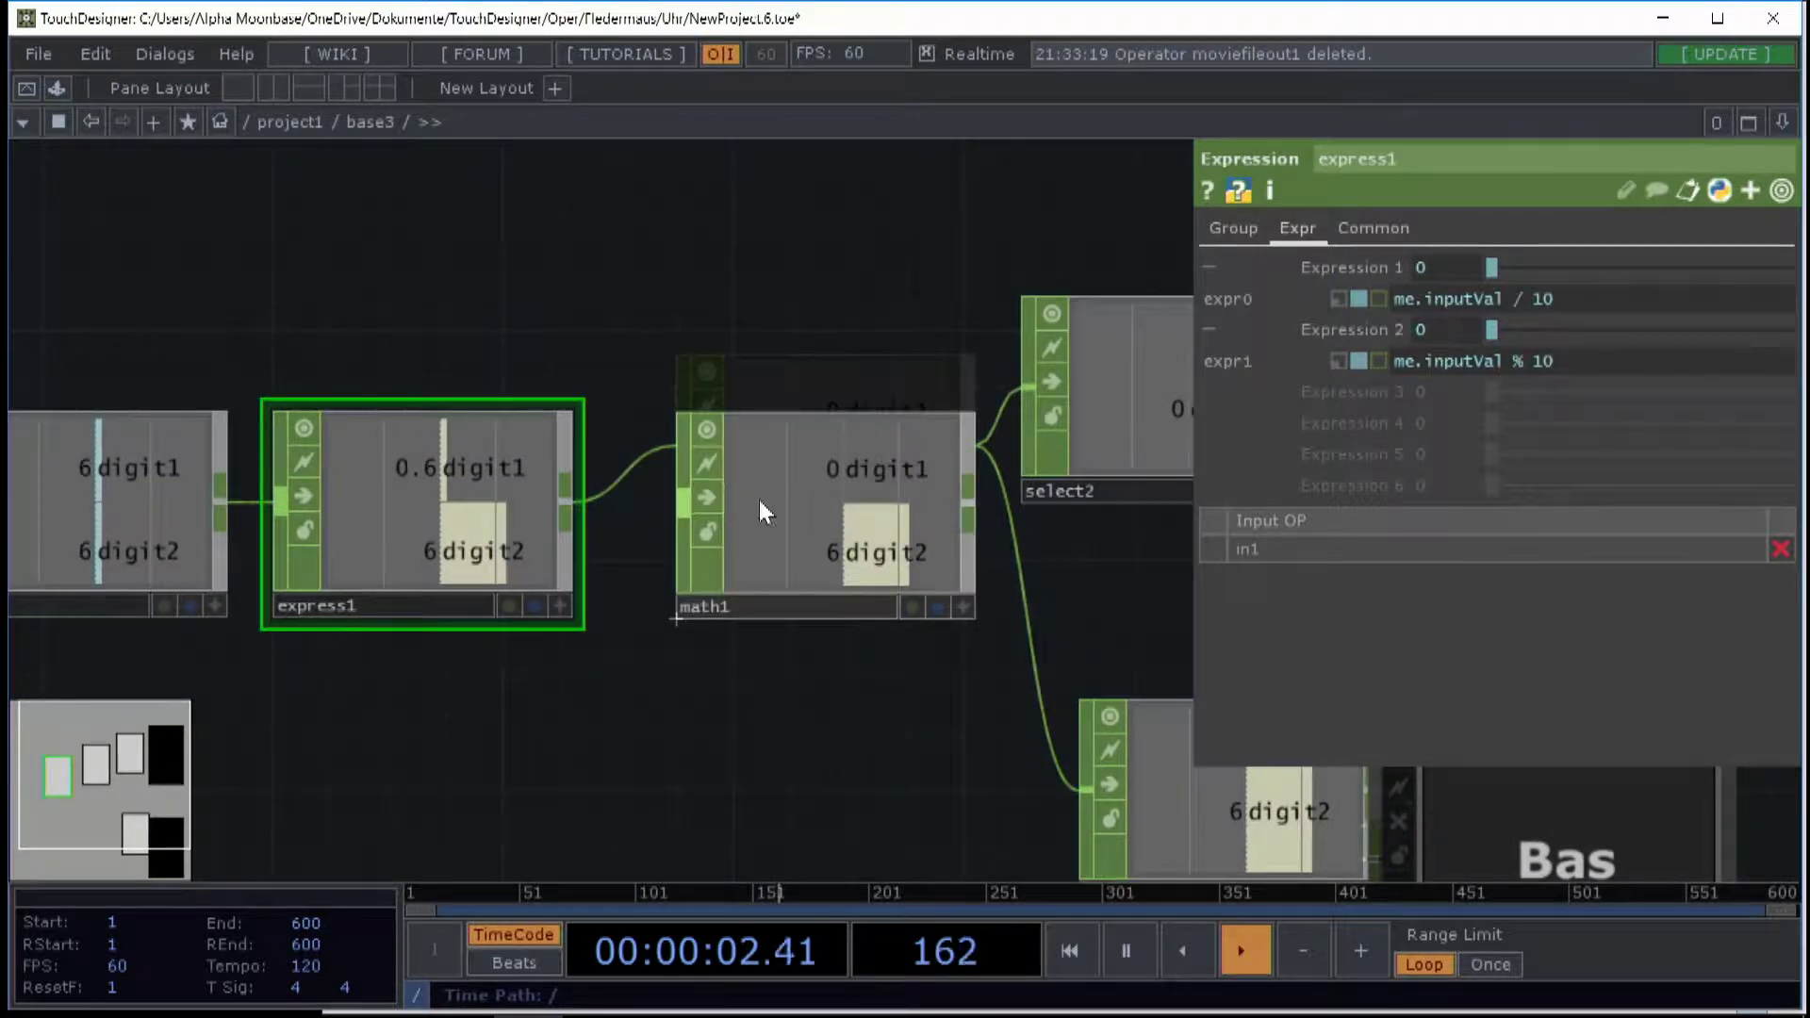
pyautogui.click(847, 536)
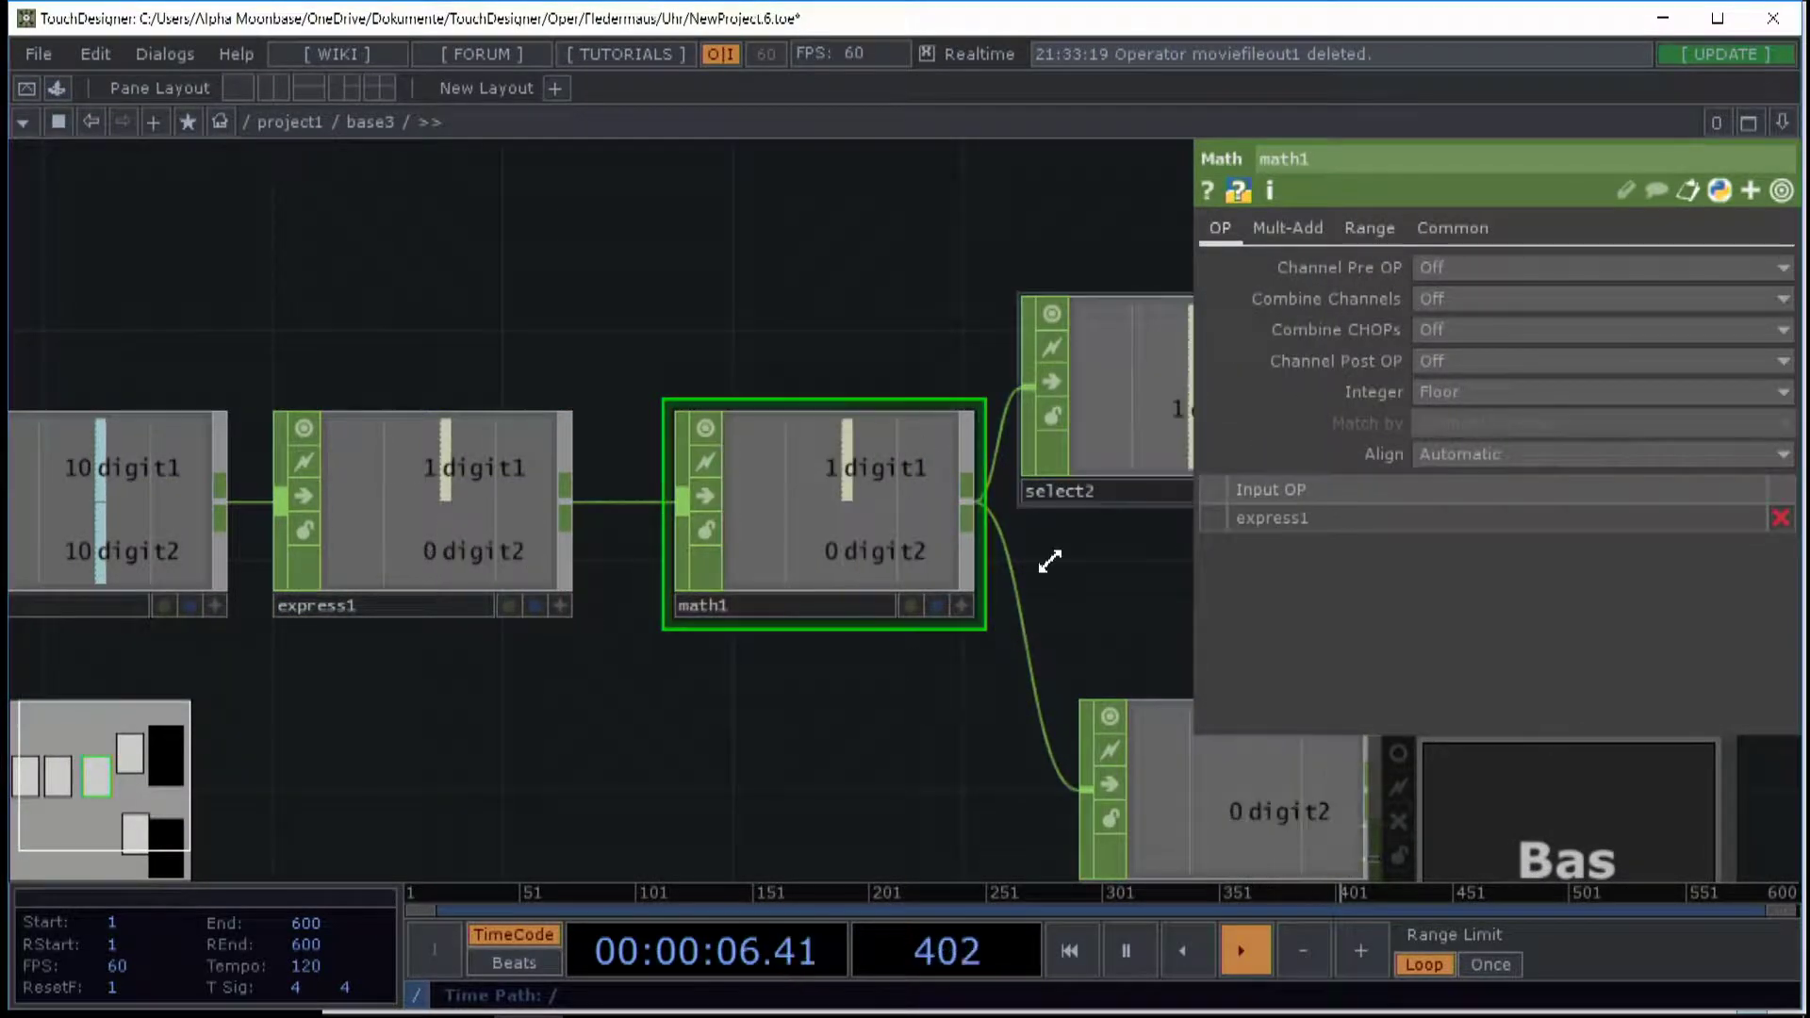
pyautogui.moveTo(330, 294); pyautogui.dragTo(602, 317)
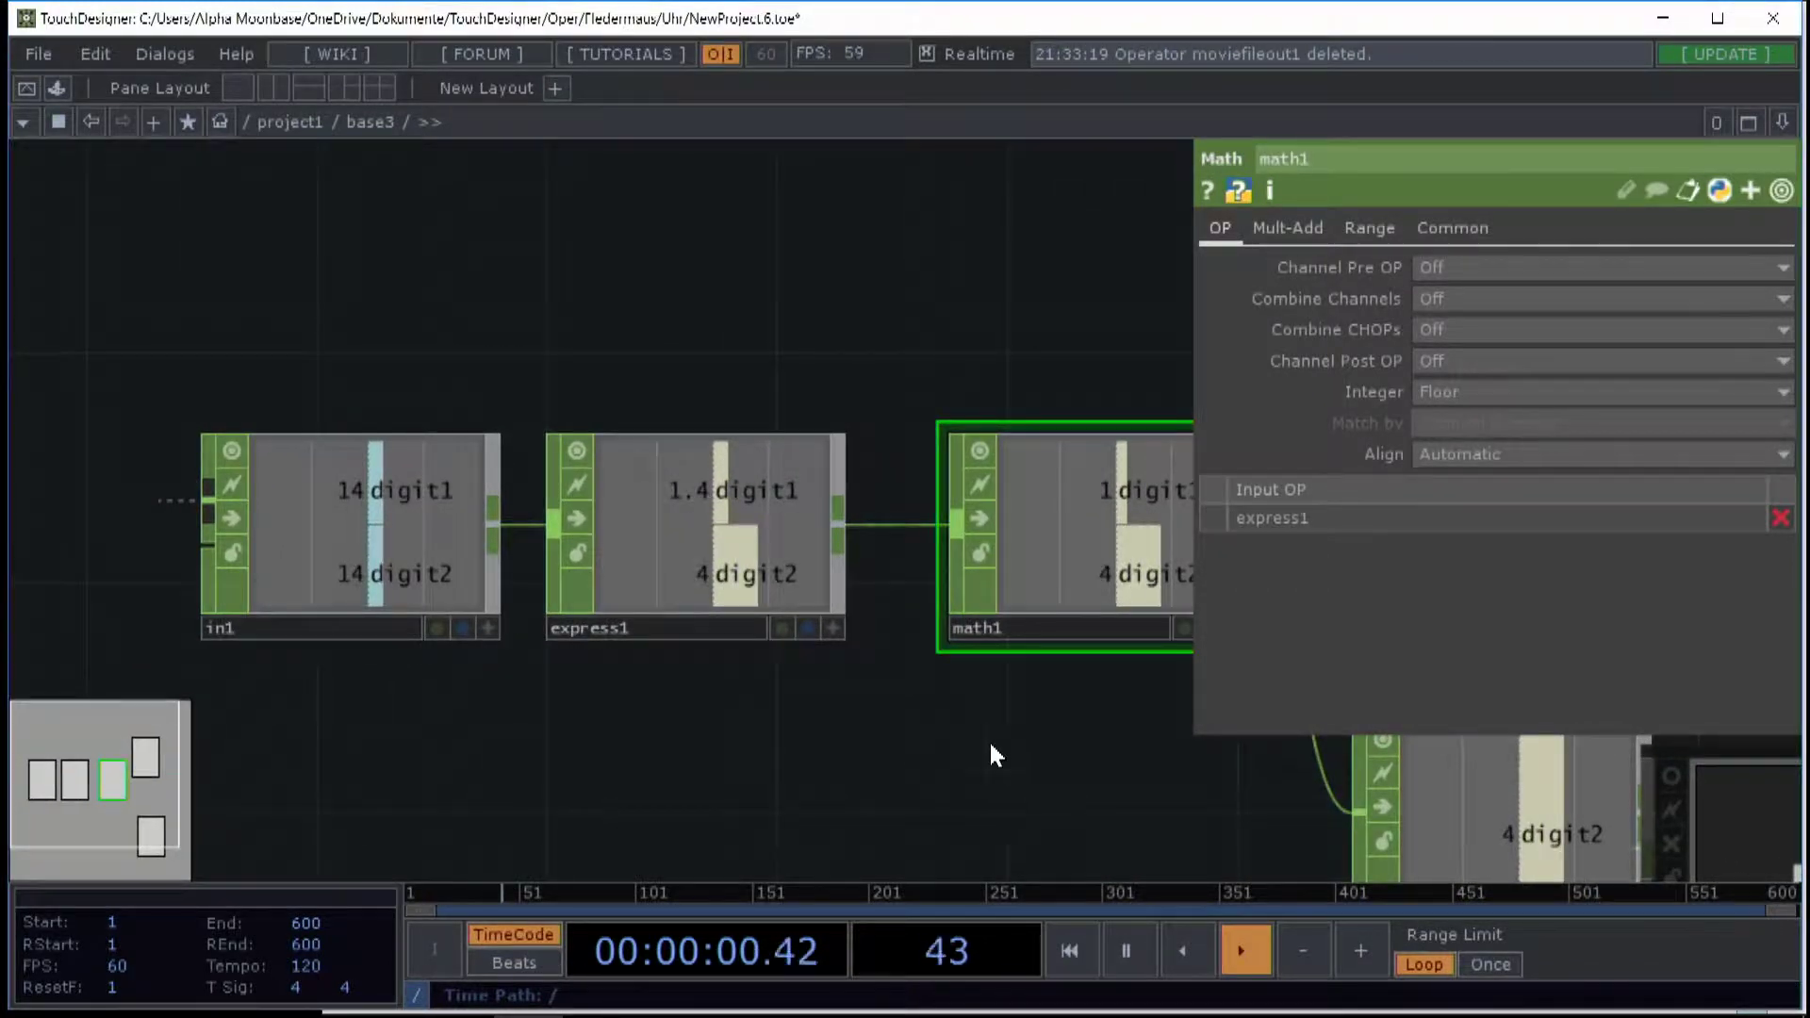
# - Arrange base2 directly beneath base1, and select3 directly beneath select2
pyautogui.moveTo(987, 739); pyautogui.dragTo(676, 681)
pyautogui.scroll(-2, 769, 688)
pyautogui.moveTo(1027, 642); pyautogui.dragTo(623, 524)
pyautogui.scroll(-1, 671, 535)
pyautogui.moveTo(708, 660); pyautogui.dragTo(631, 659)
pyautogui.moveTo(893, 660); pyautogui.dragTo(896, 596)
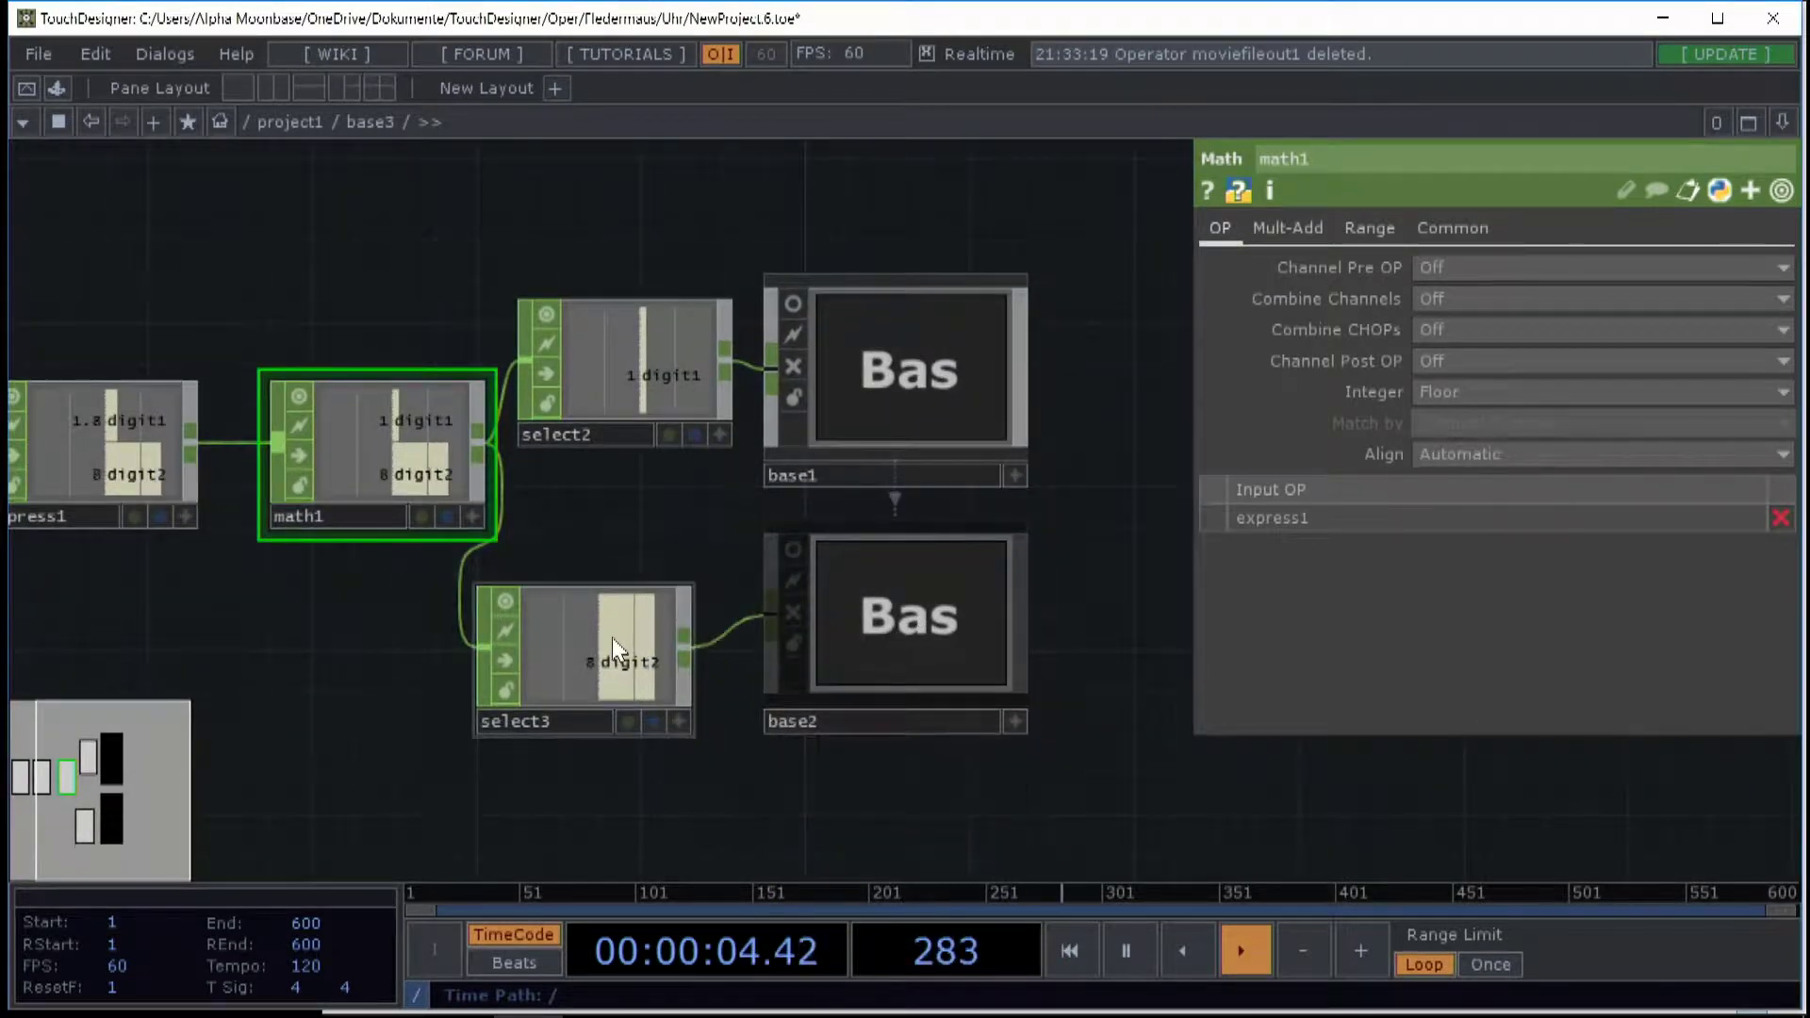
pyautogui.moveTo(613, 637); pyautogui.dragTo(653, 596)
# - Go inside the base1 component and bring the box1 and circle1 geometry chain into view
pyautogui.click(868, 403)
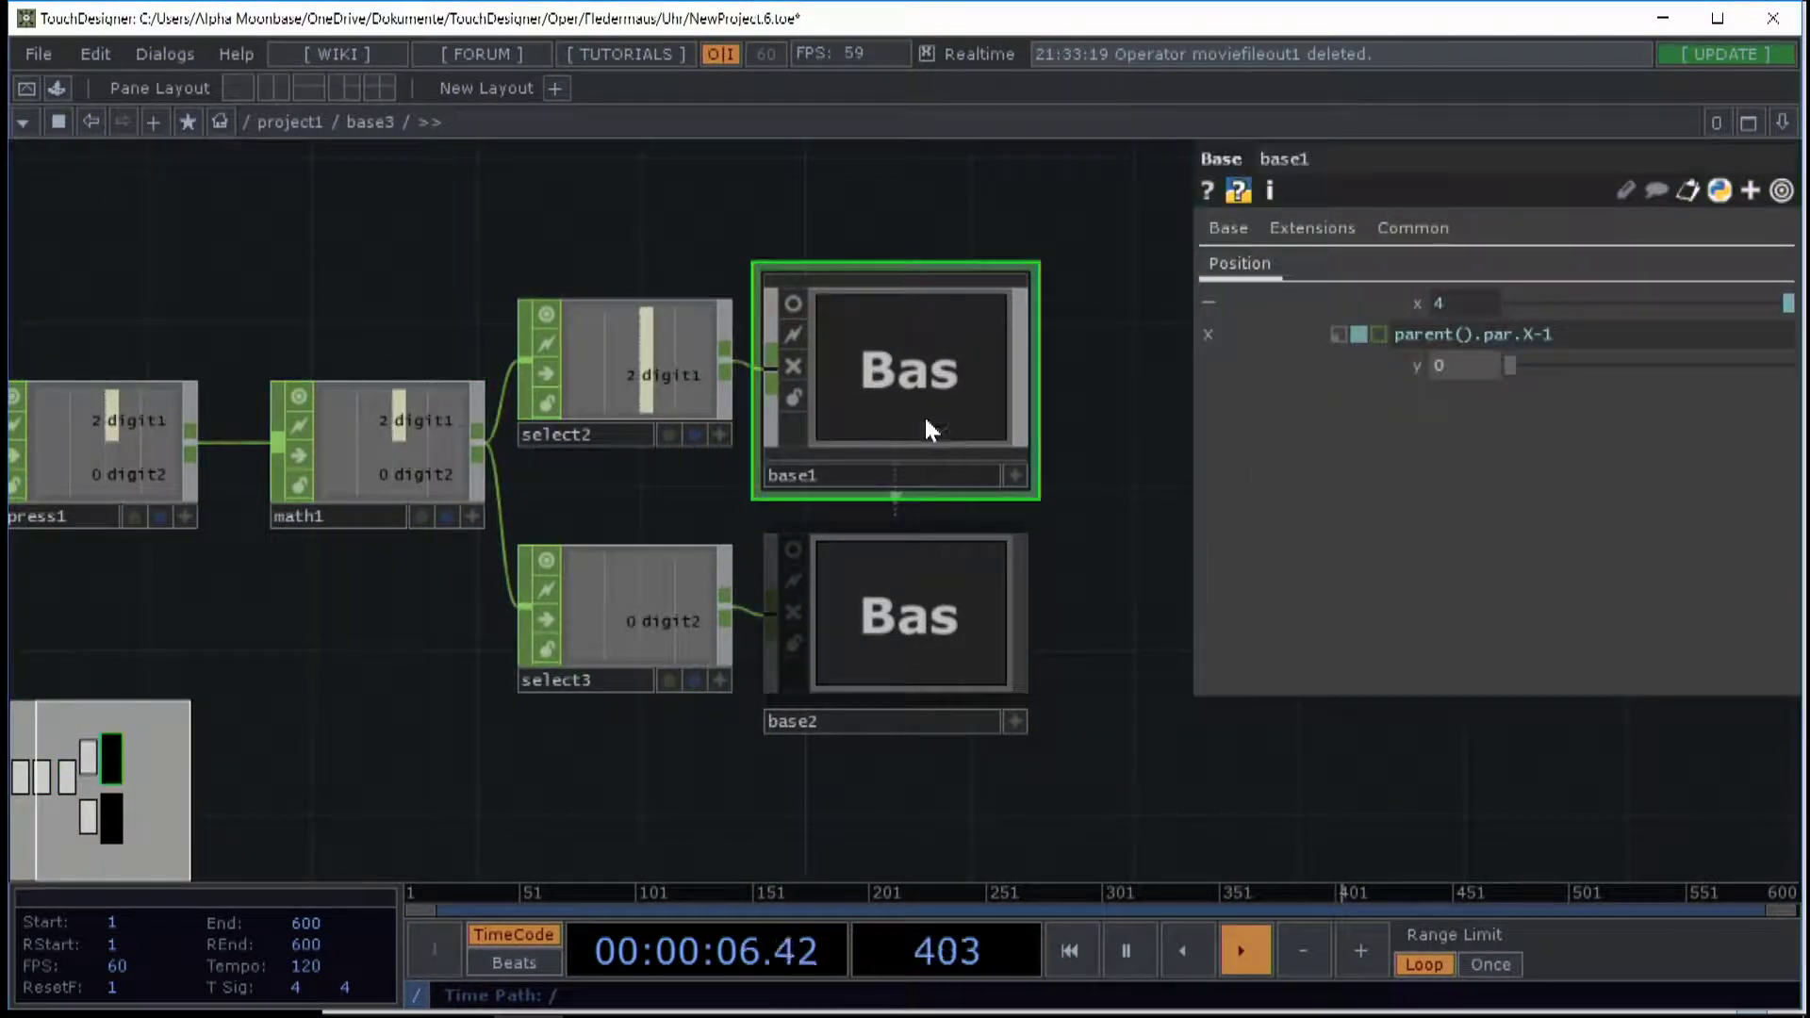
pyautogui.press('i')
pyautogui.moveTo(862, 566); pyautogui.dragTo(874, 644)
pyautogui.moveTo(873, 643); pyautogui.dragTo(707, 533, button='middle')
pyautogui.moveTo(606, 597); pyautogui.dragTo(995, 369)
pyautogui.moveTo(634, 475); pyautogui.dragTo(679, 408)
pyautogui.moveTo(326, 328); pyautogui.dragTo(325, 357)
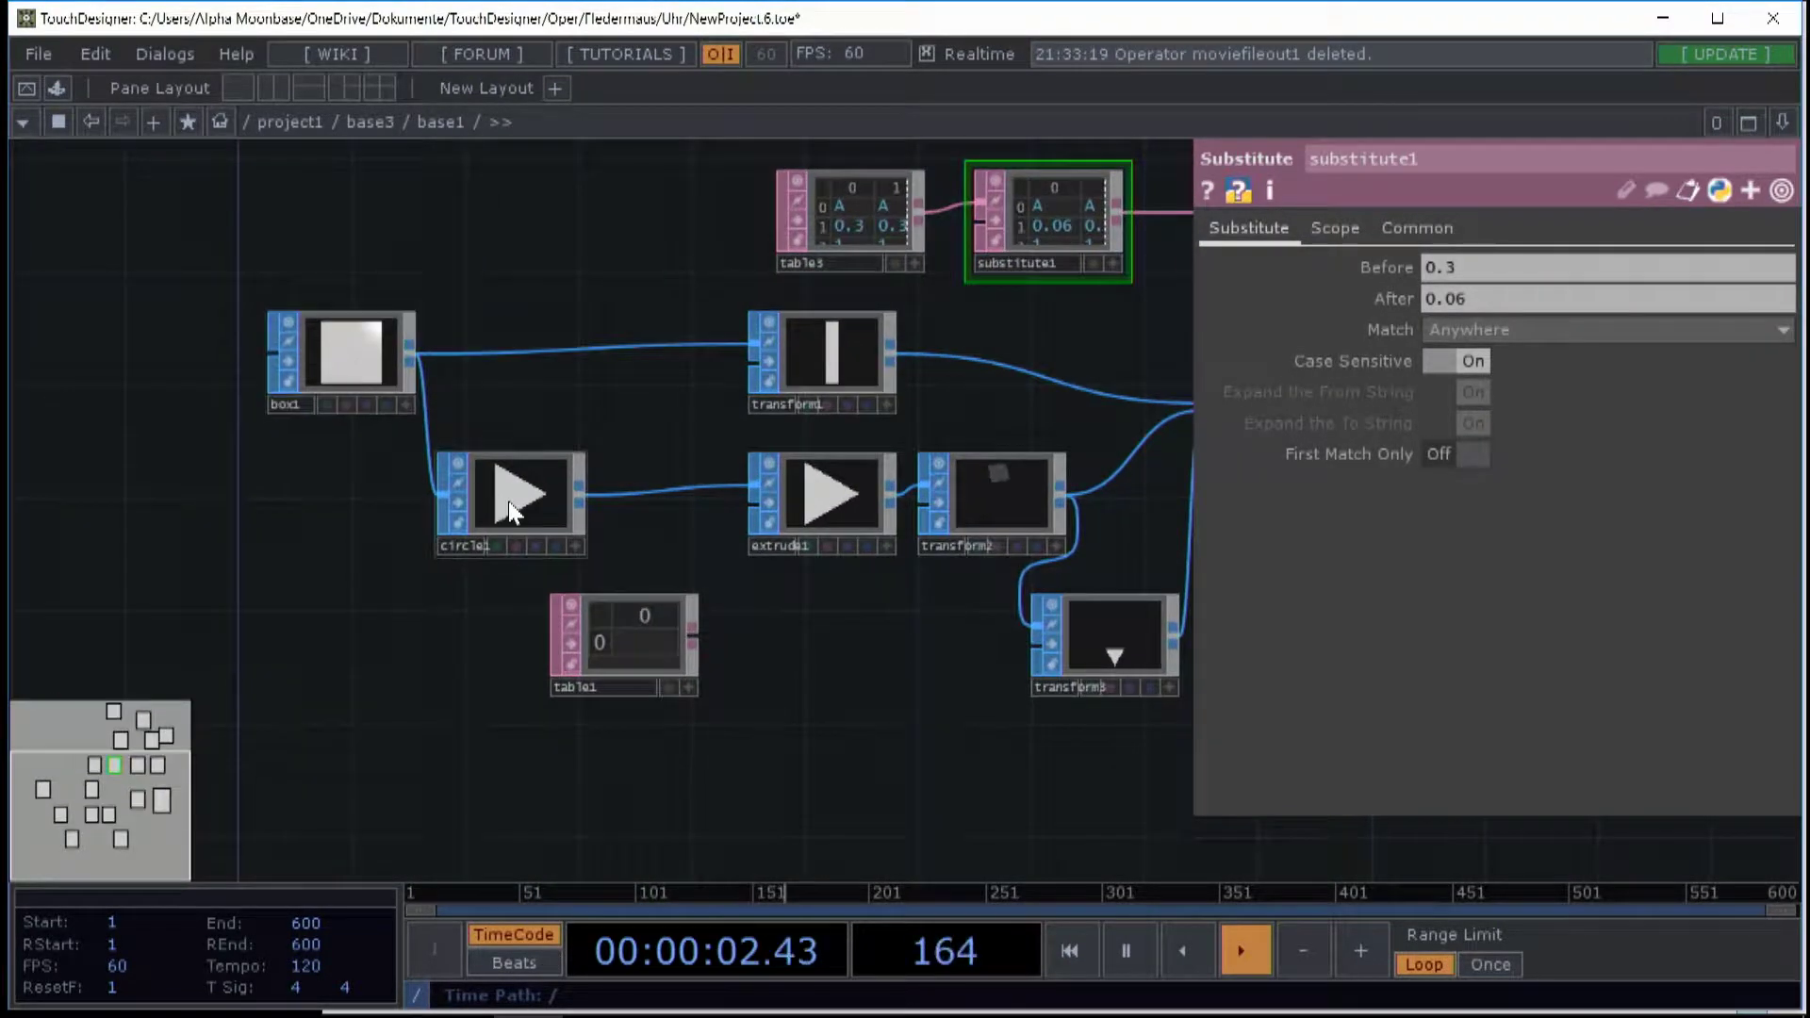
# - Move circle1 next to extrude1, box1 nearer to circle1, and transform1 directly above circle1
pyautogui.moveTo(501, 500); pyautogui.dragTo(619, 504)
pyautogui.moveTo(339, 366); pyautogui.dragTo(455, 382)
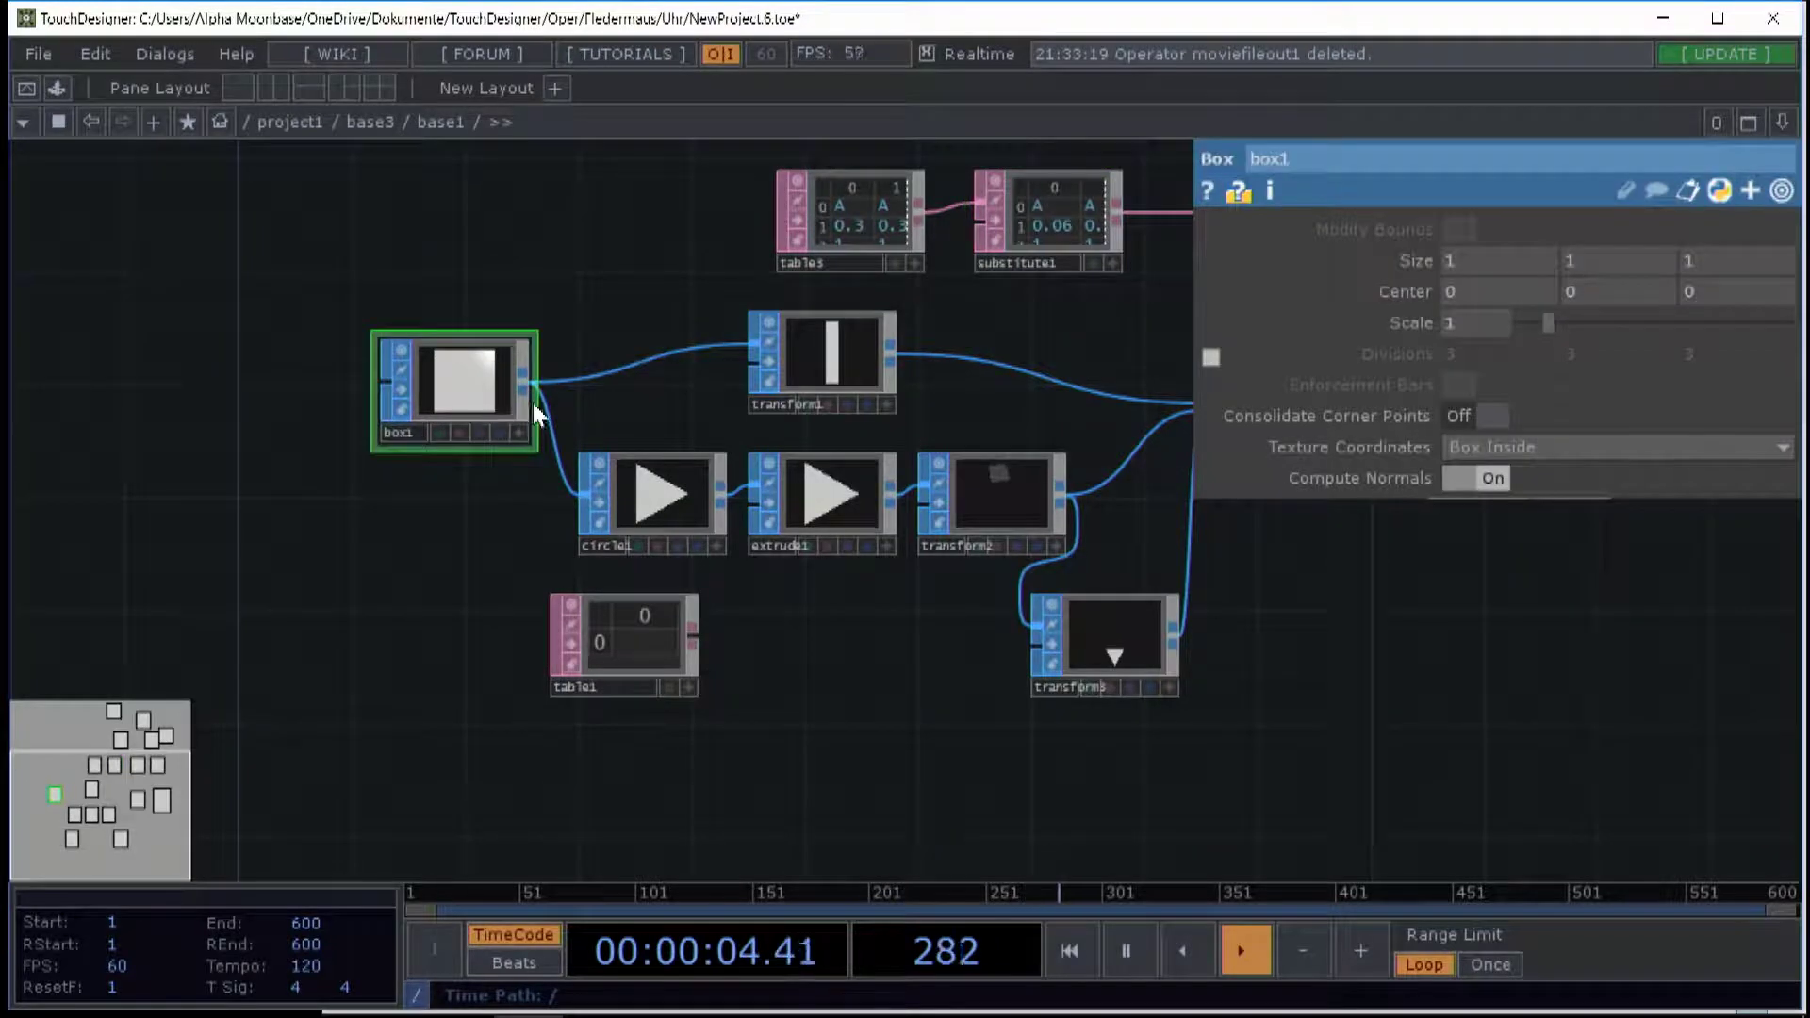
pyautogui.scroll(4, 618, 392)
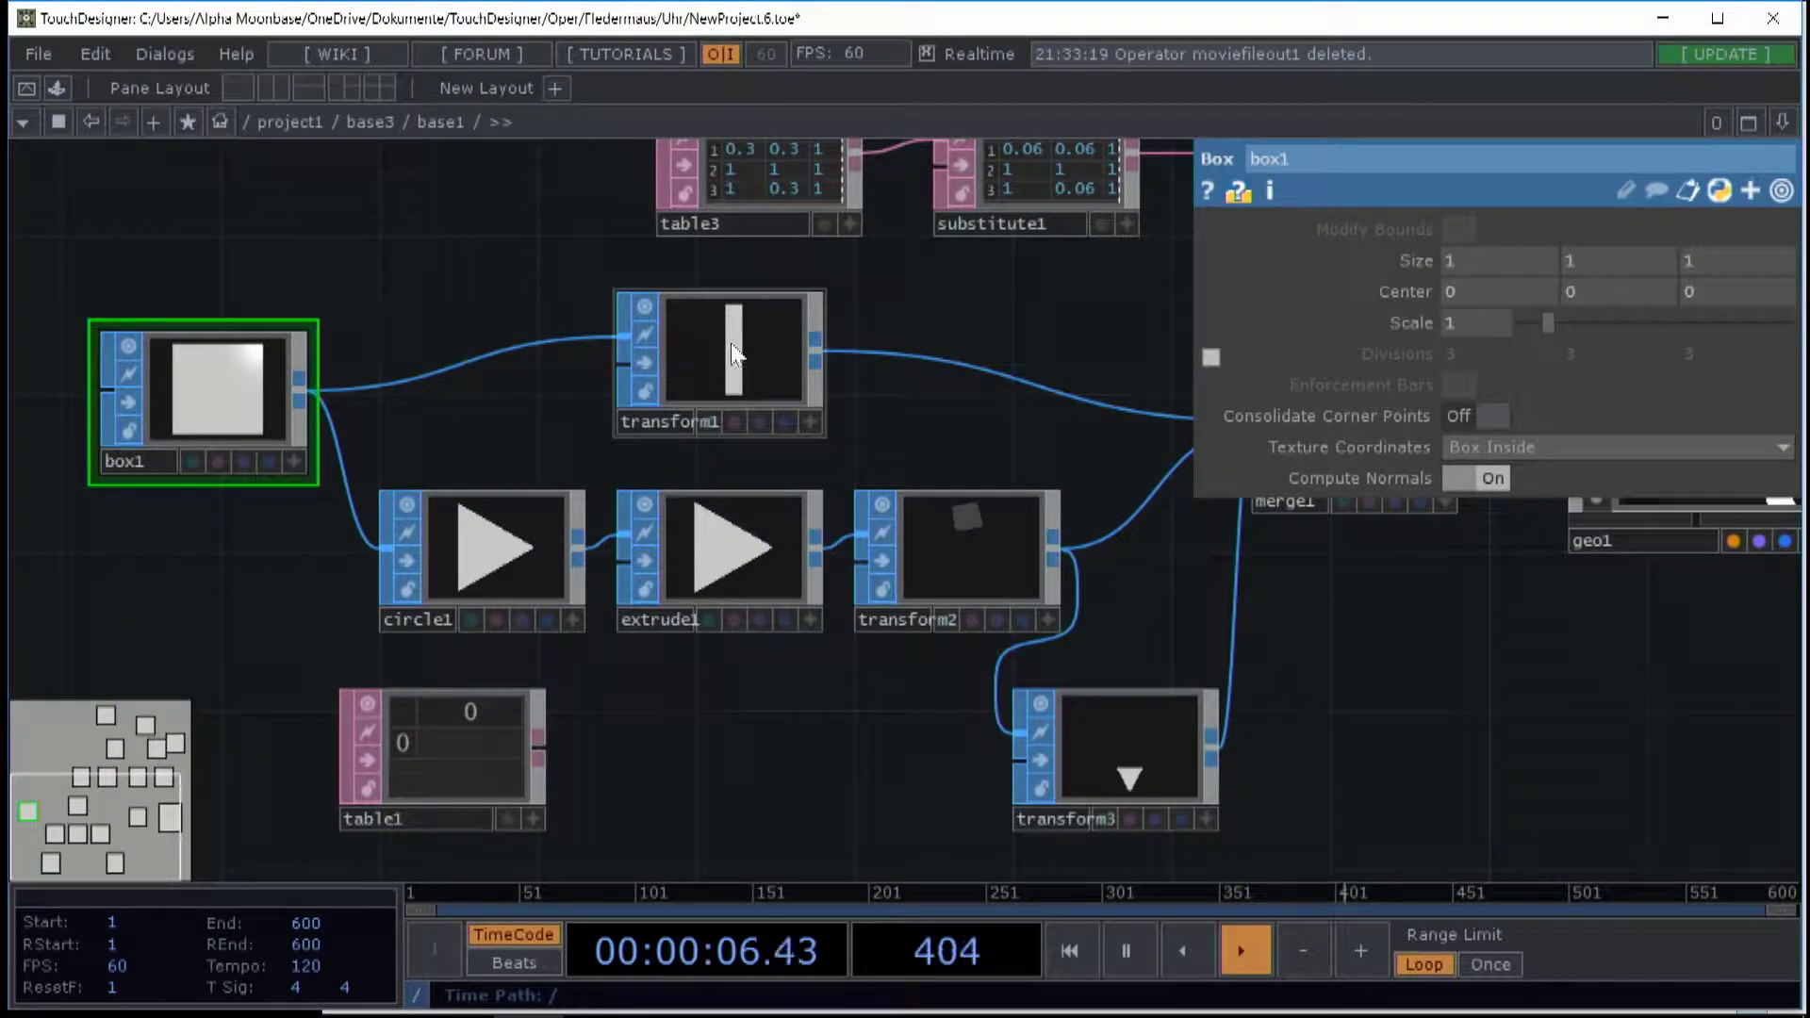
pyautogui.click(741, 370)
pyautogui.moveTo(740, 369); pyautogui.dragTo(503, 369)
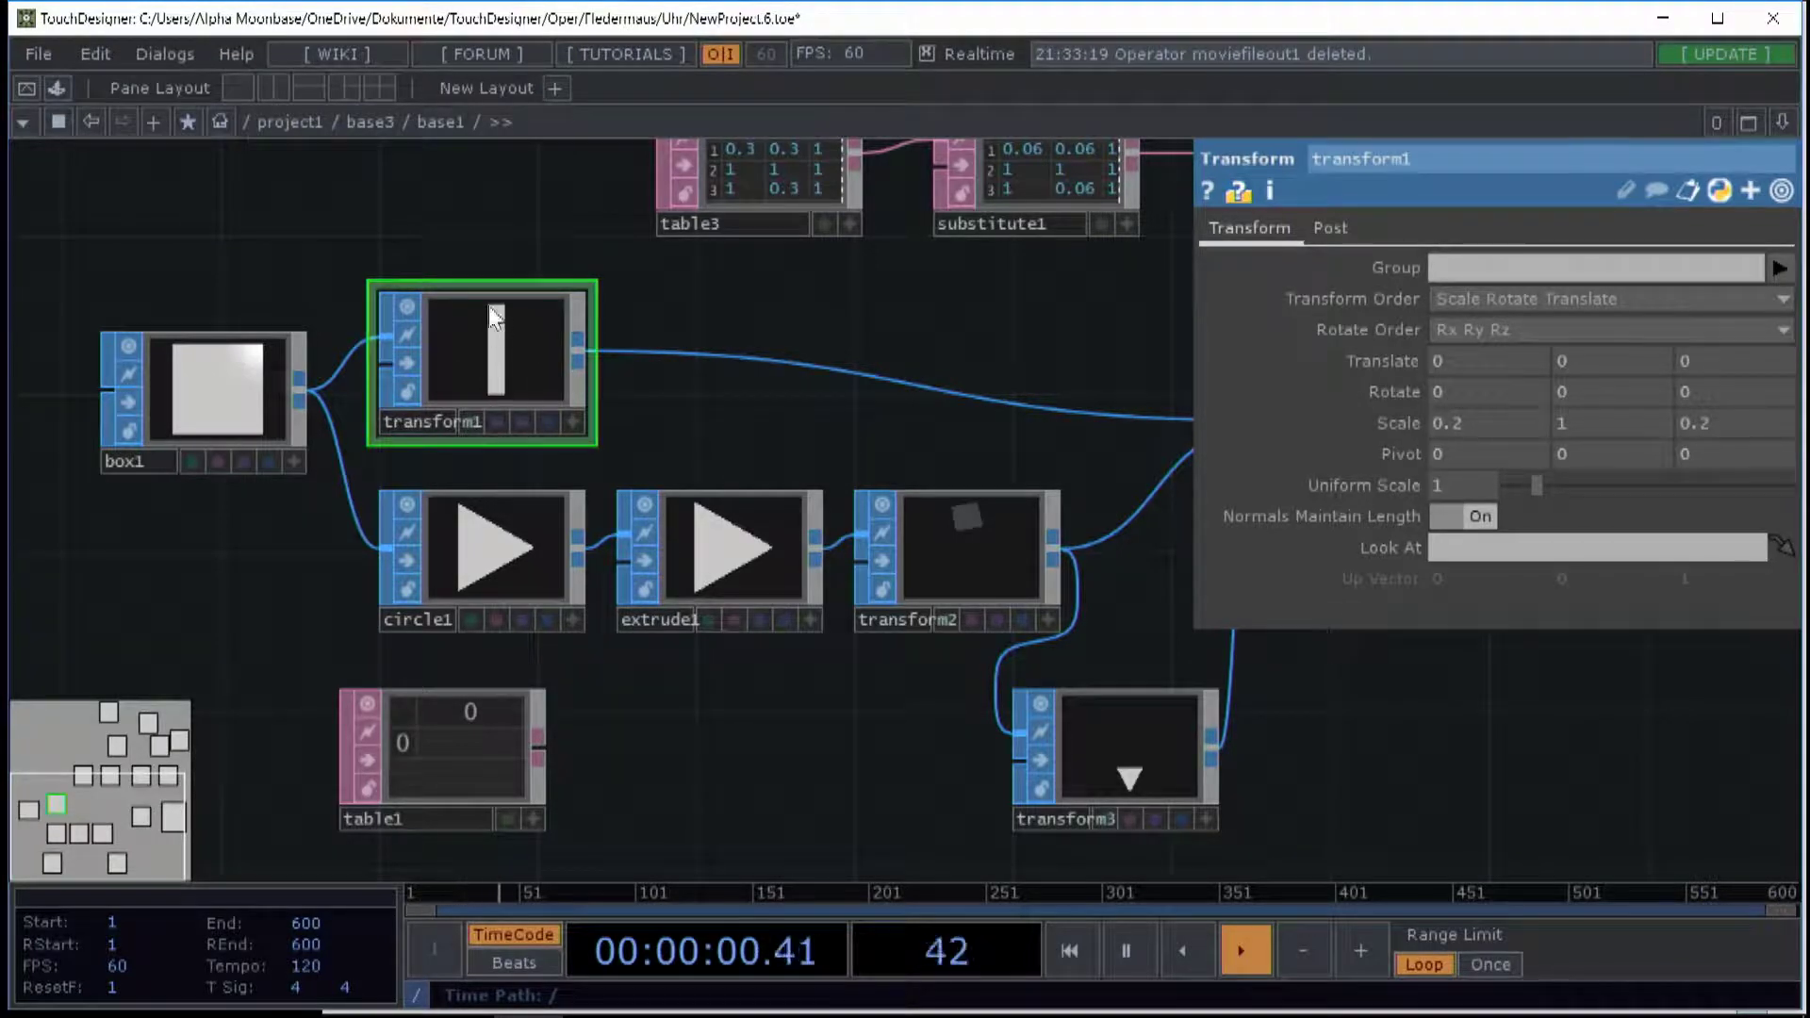
# - Inspect the circle1 parameters and activate the interactive viewer of transform2
pyautogui.click(513, 556)
pyautogui.moveTo(648, 394); pyautogui.dragTo(531, 353)
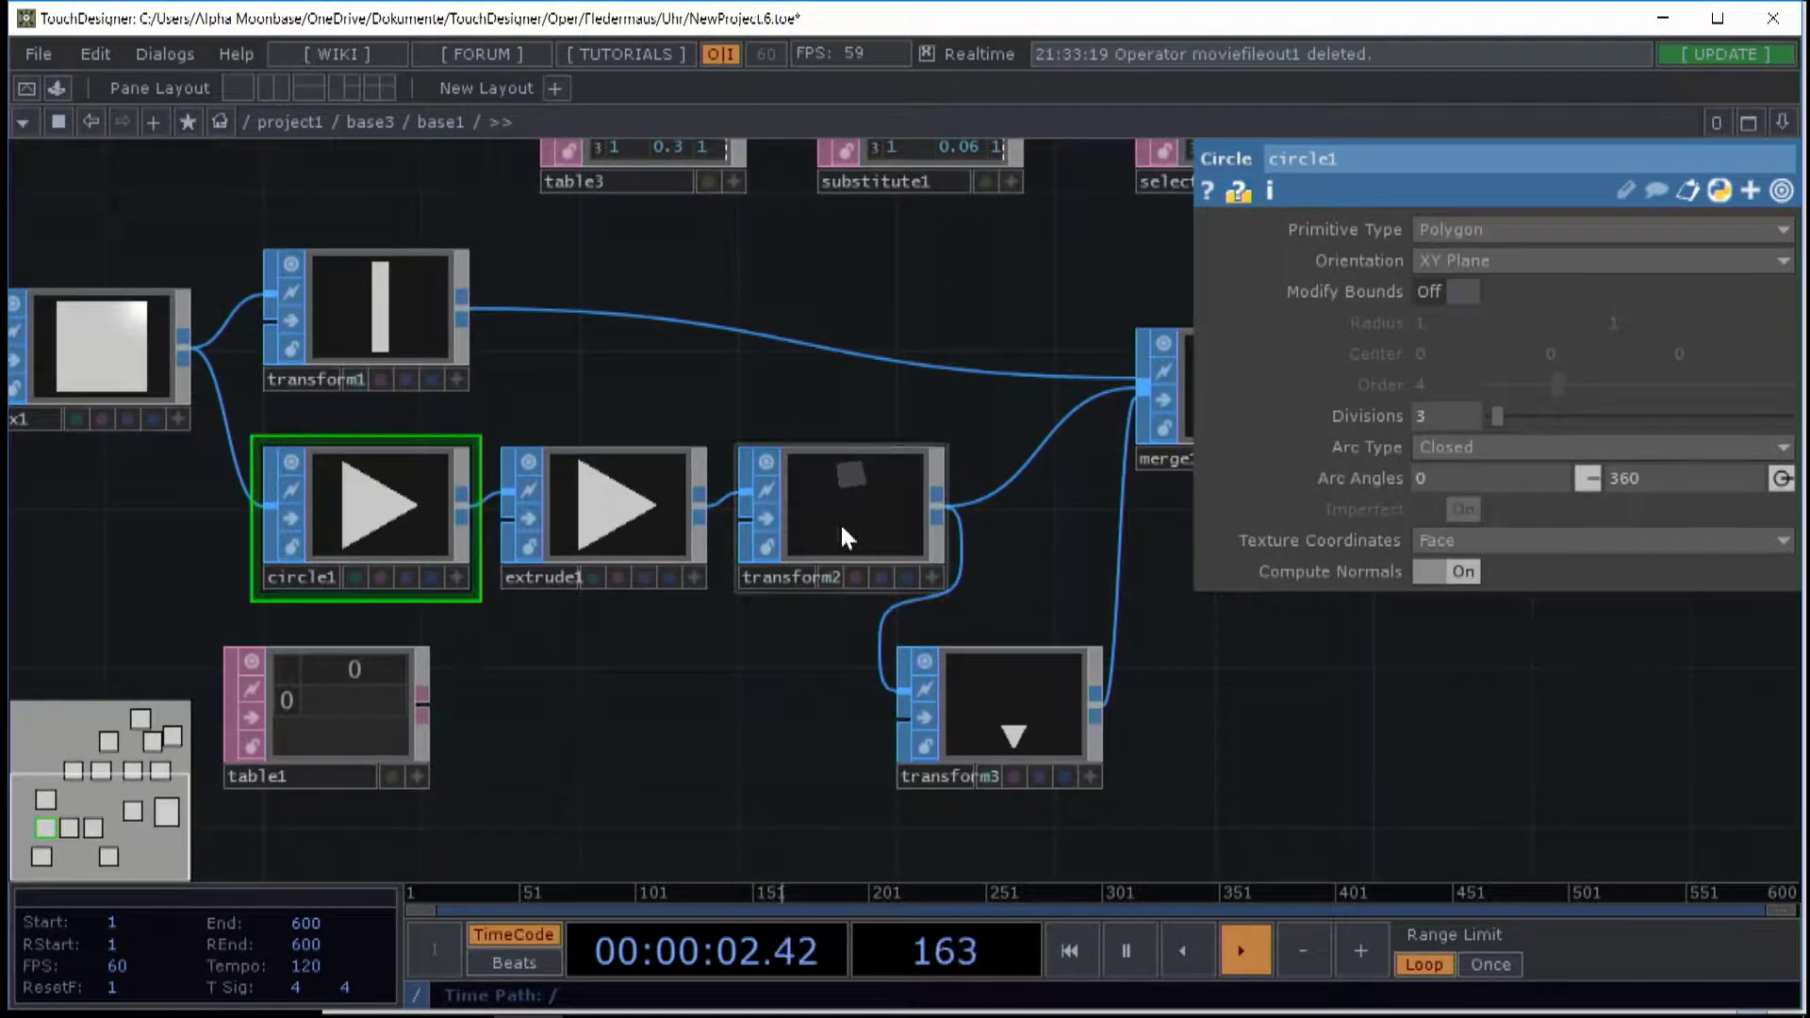
pyautogui.scroll(4, 541, 461)
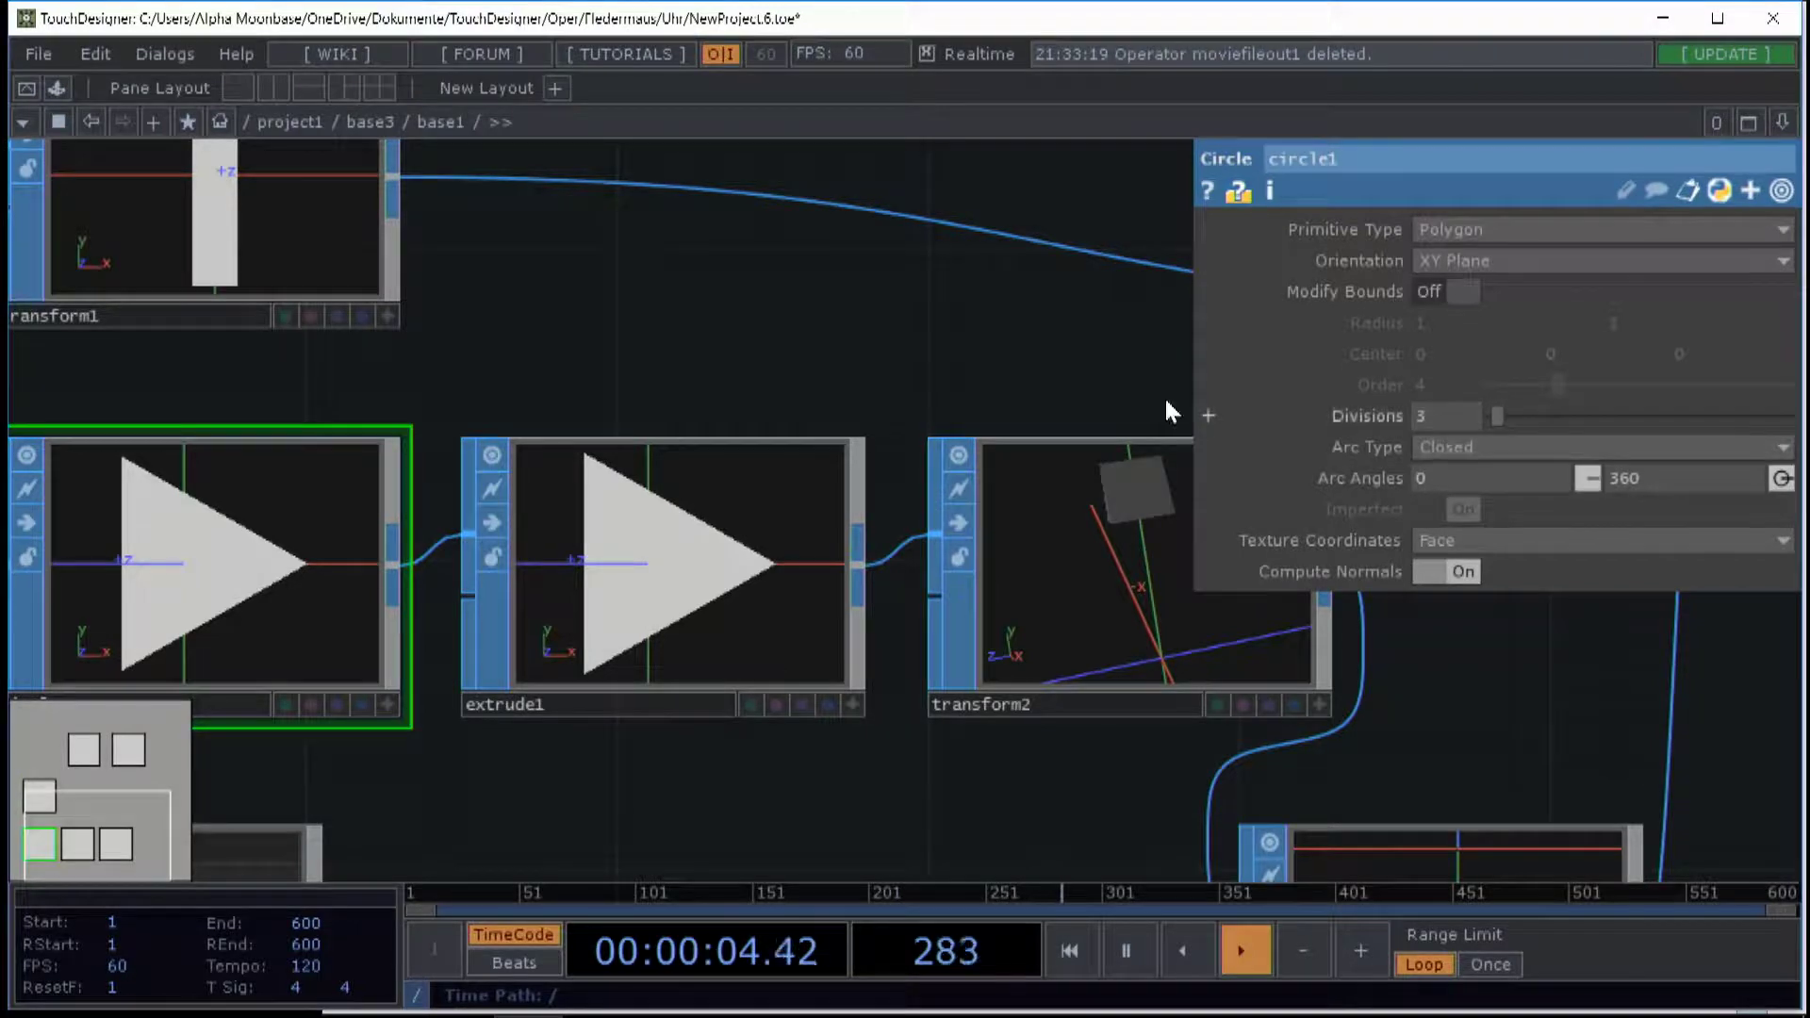
pyautogui.moveTo(676, 365); pyautogui.dragTo(499, 290)
pyautogui.click(878, 625)
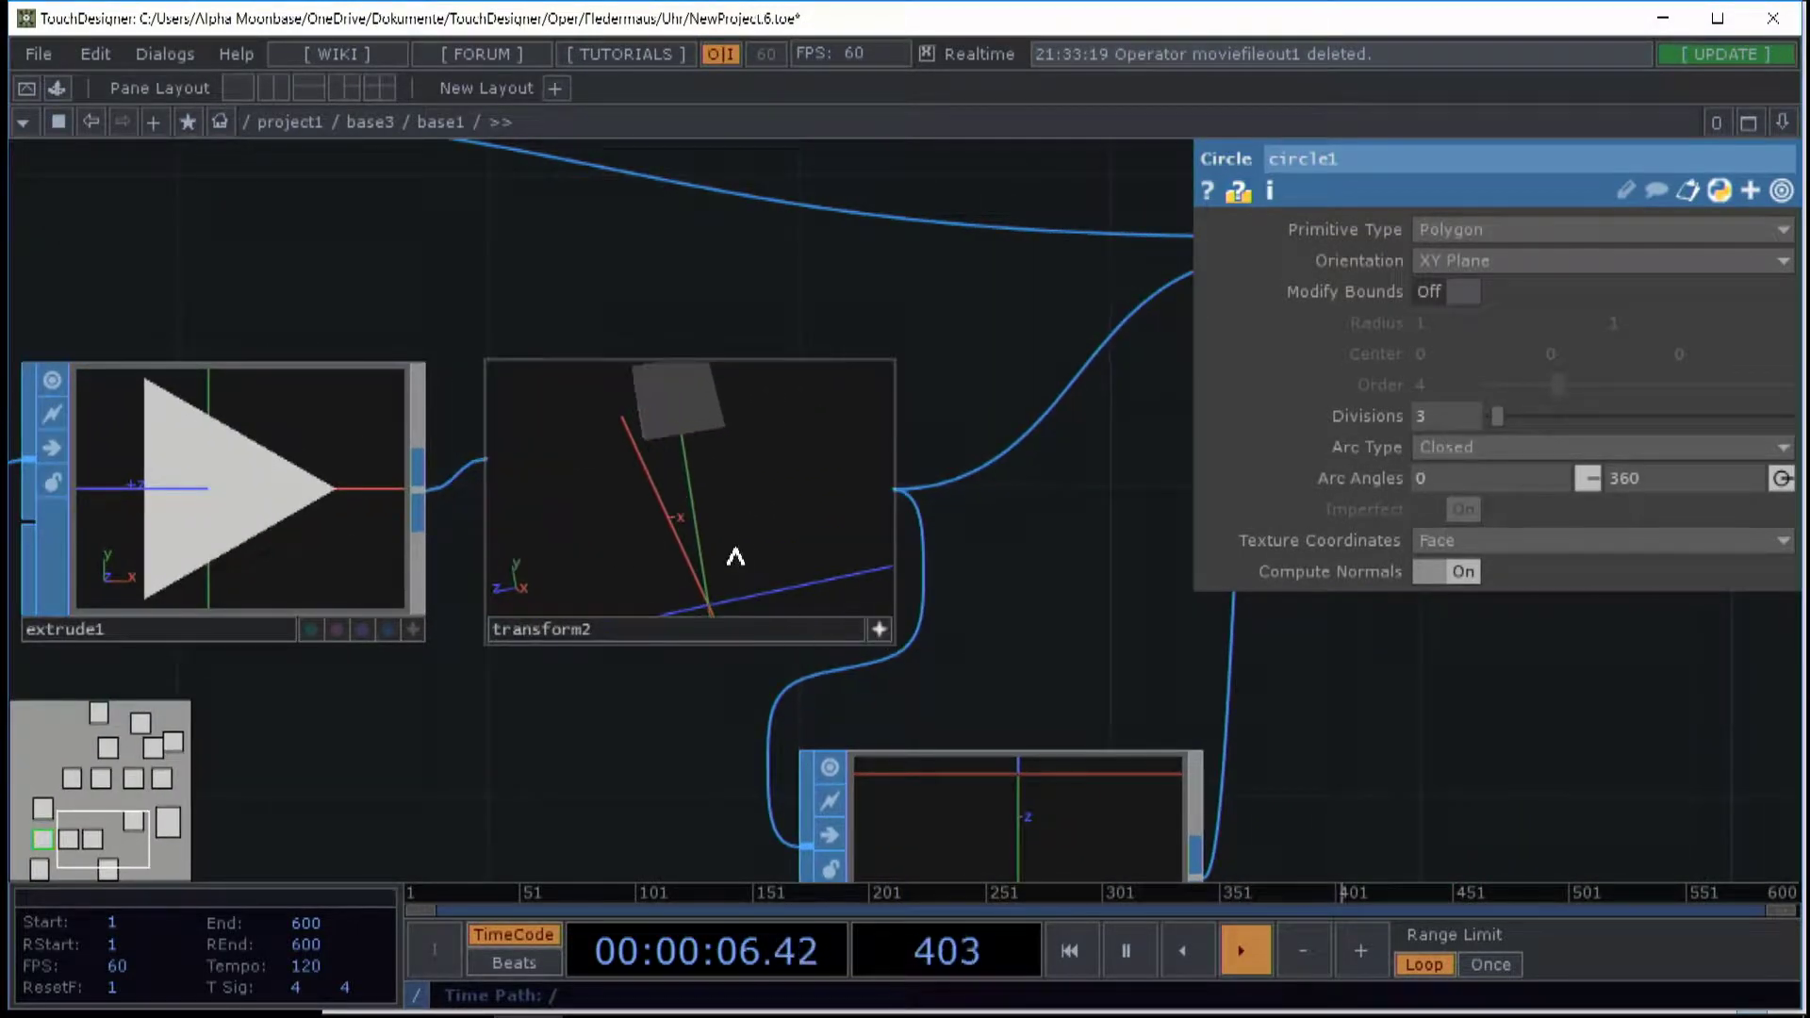
# - Turn the view in transform2's viewer and activate the interactive viewer of transform3
pyautogui.moveTo(735, 556); pyautogui.dragTo(829, 500)
pyautogui.moveTo(933, 283); pyautogui.dragTo(656, 484)
pyautogui.scroll(-2, 656, 484)
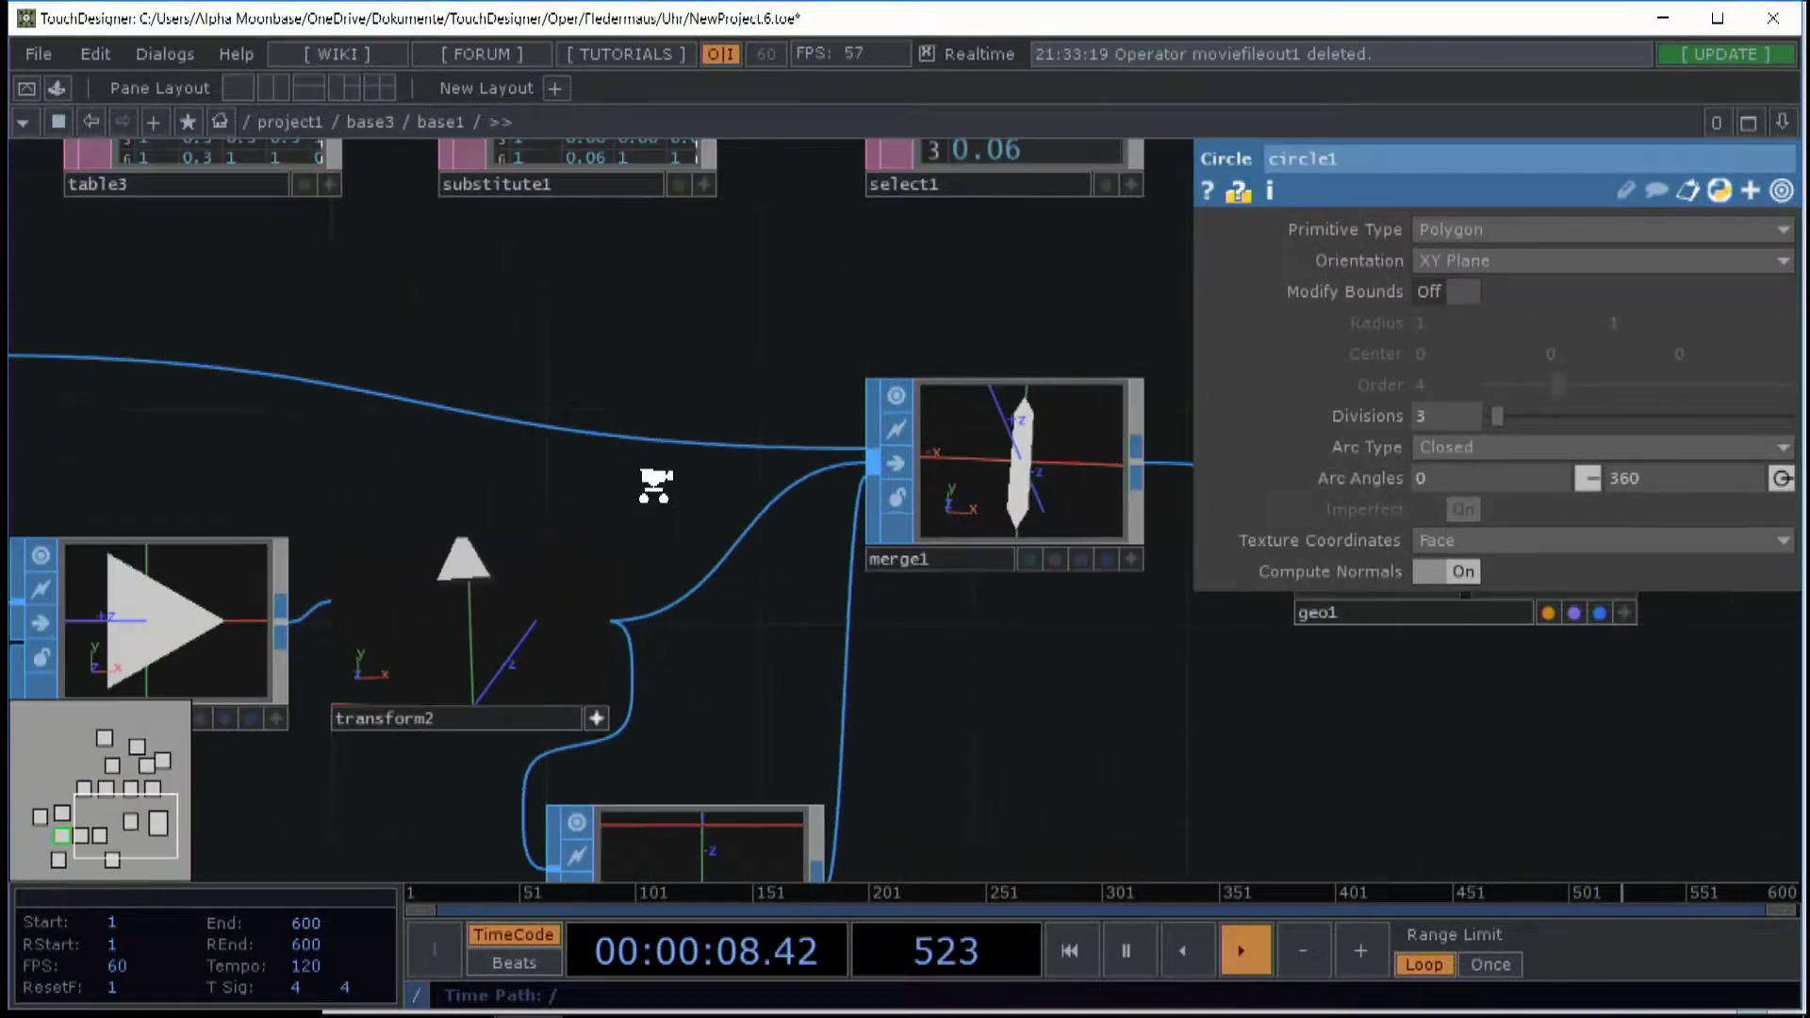
pyautogui.scroll(-2, 656, 485)
pyautogui.moveTo(956, 727); pyautogui.dragTo(879, 555)
pyautogui.click(665, 691)
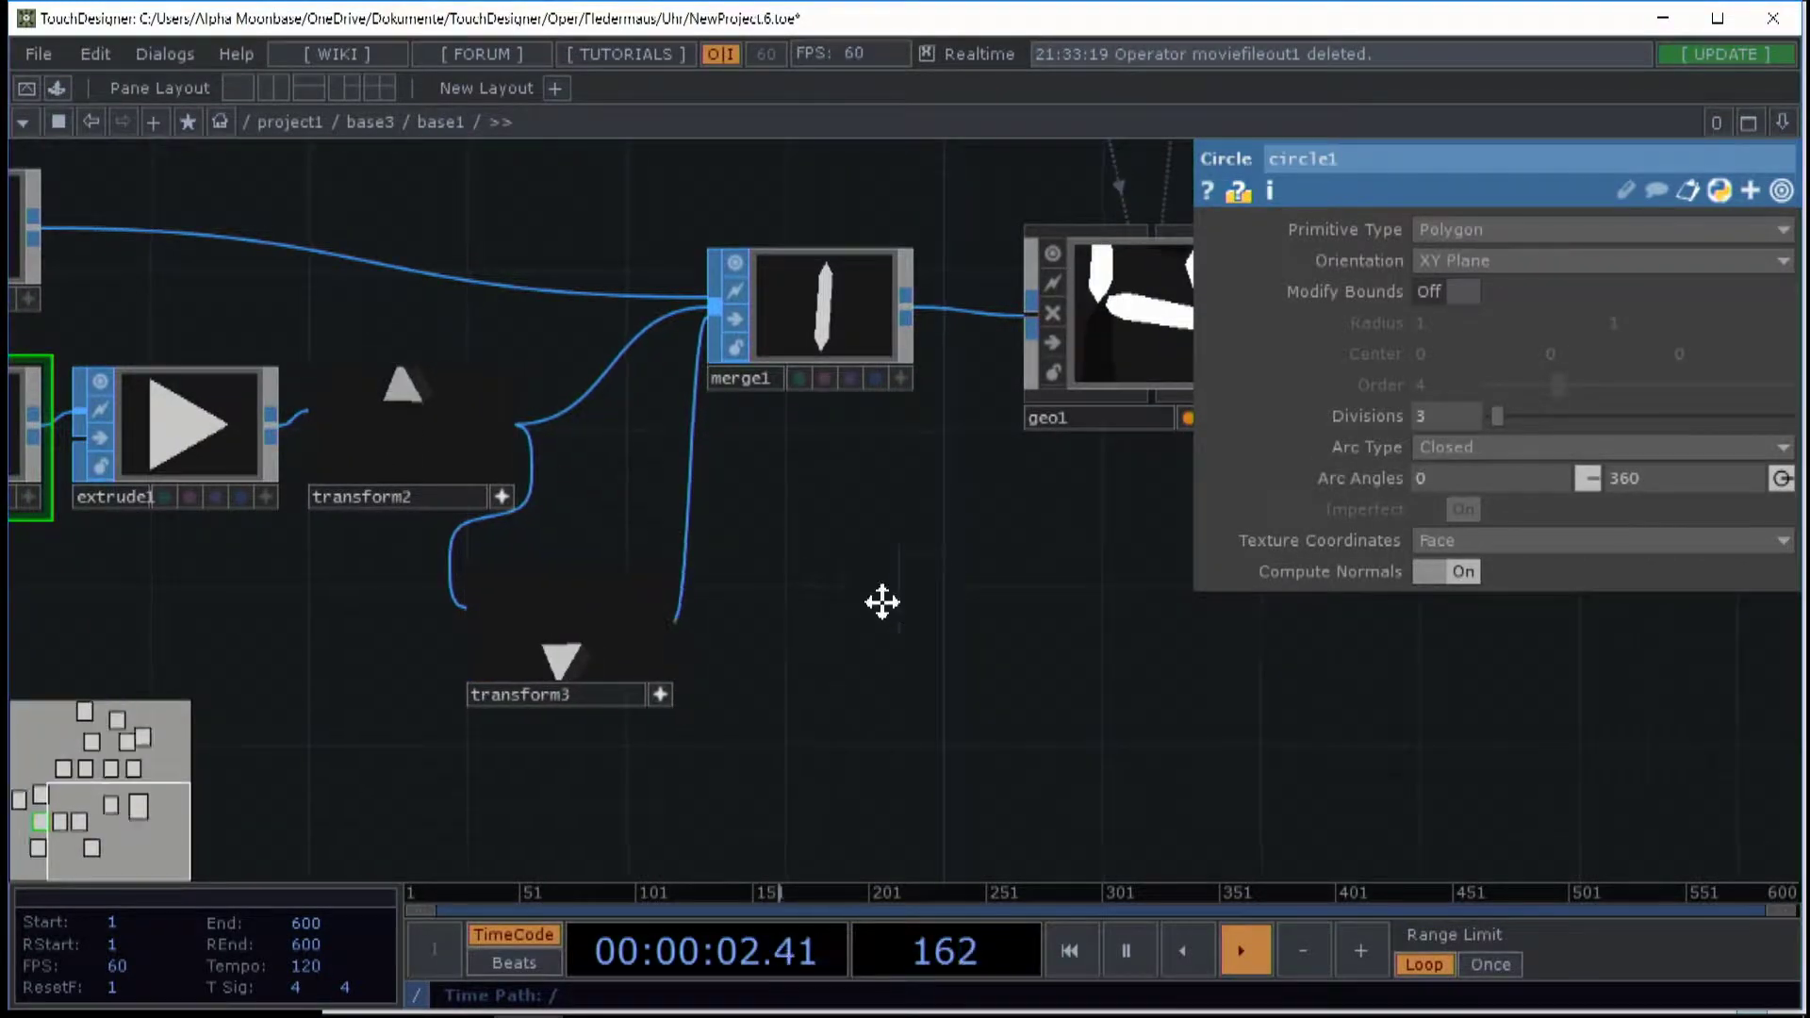
# - Orbit the merged segment in merge1's viewer to examine its shape from the side
pyautogui.scroll(3, 880, 603)
pyautogui.moveTo(777, 510); pyautogui.dragTo(936, 638)
pyautogui.scroll(1, 711, 403)
pyautogui.click(932, 633)
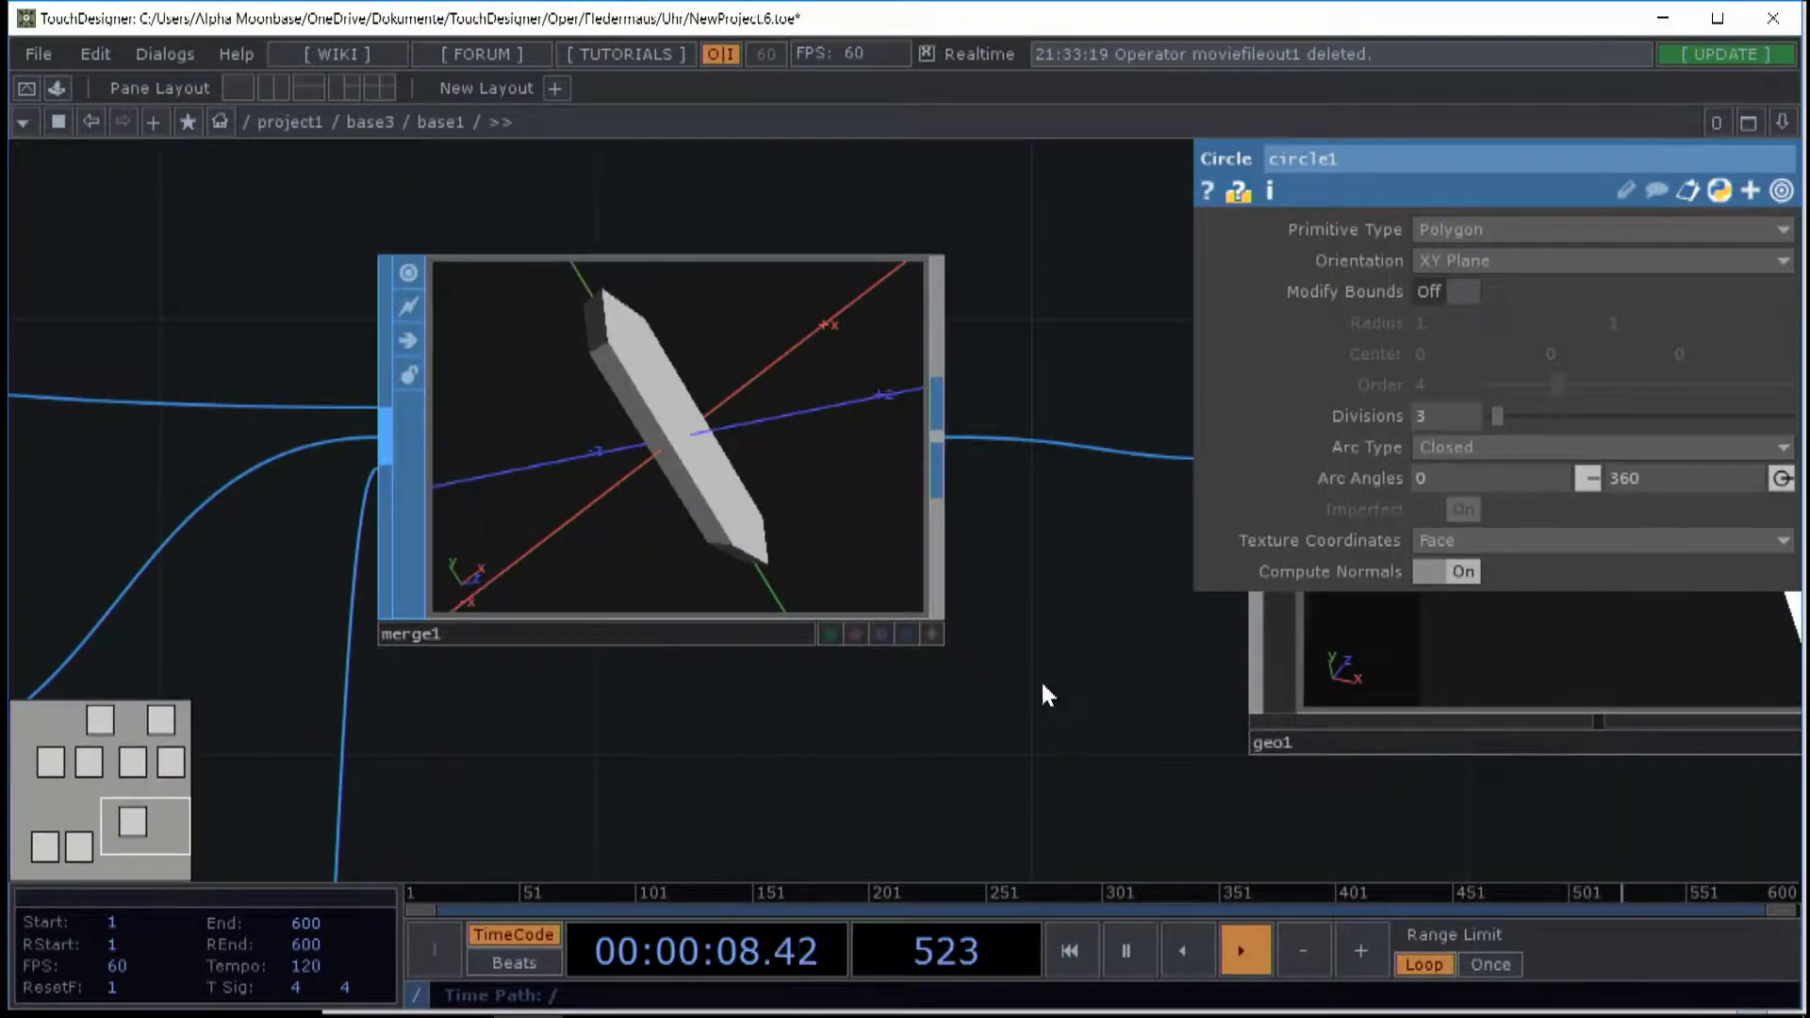
# - Select geo1, activate its interactive viewer and turn the view until the whole seven-segment digit is in sight
pyautogui.scroll(-3, 1041, 681)
pyautogui.moveTo(1129, 742); pyautogui.dragTo(830, 641)
pyautogui.scroll(-2, 829, 641)
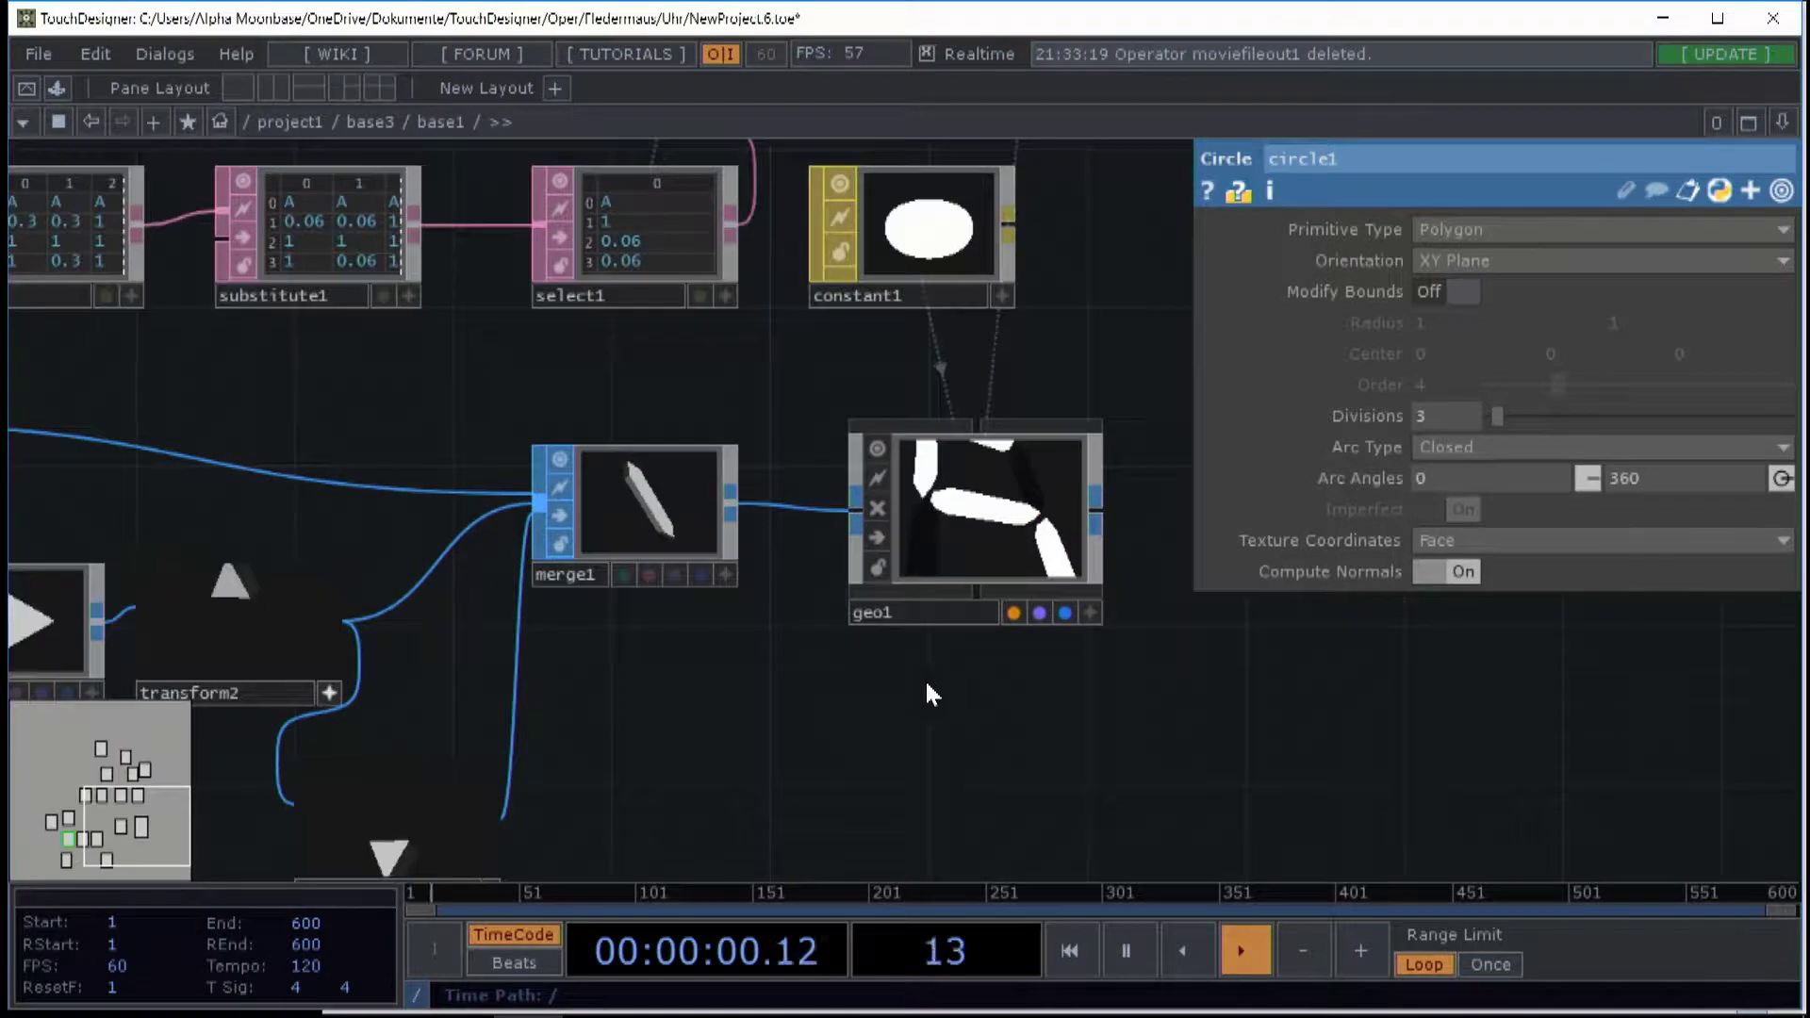
pyautogui.click(978, 522)
pyautogui.scroll(2, 808, 526)
pyautogui.scroll(3, 914, 529)
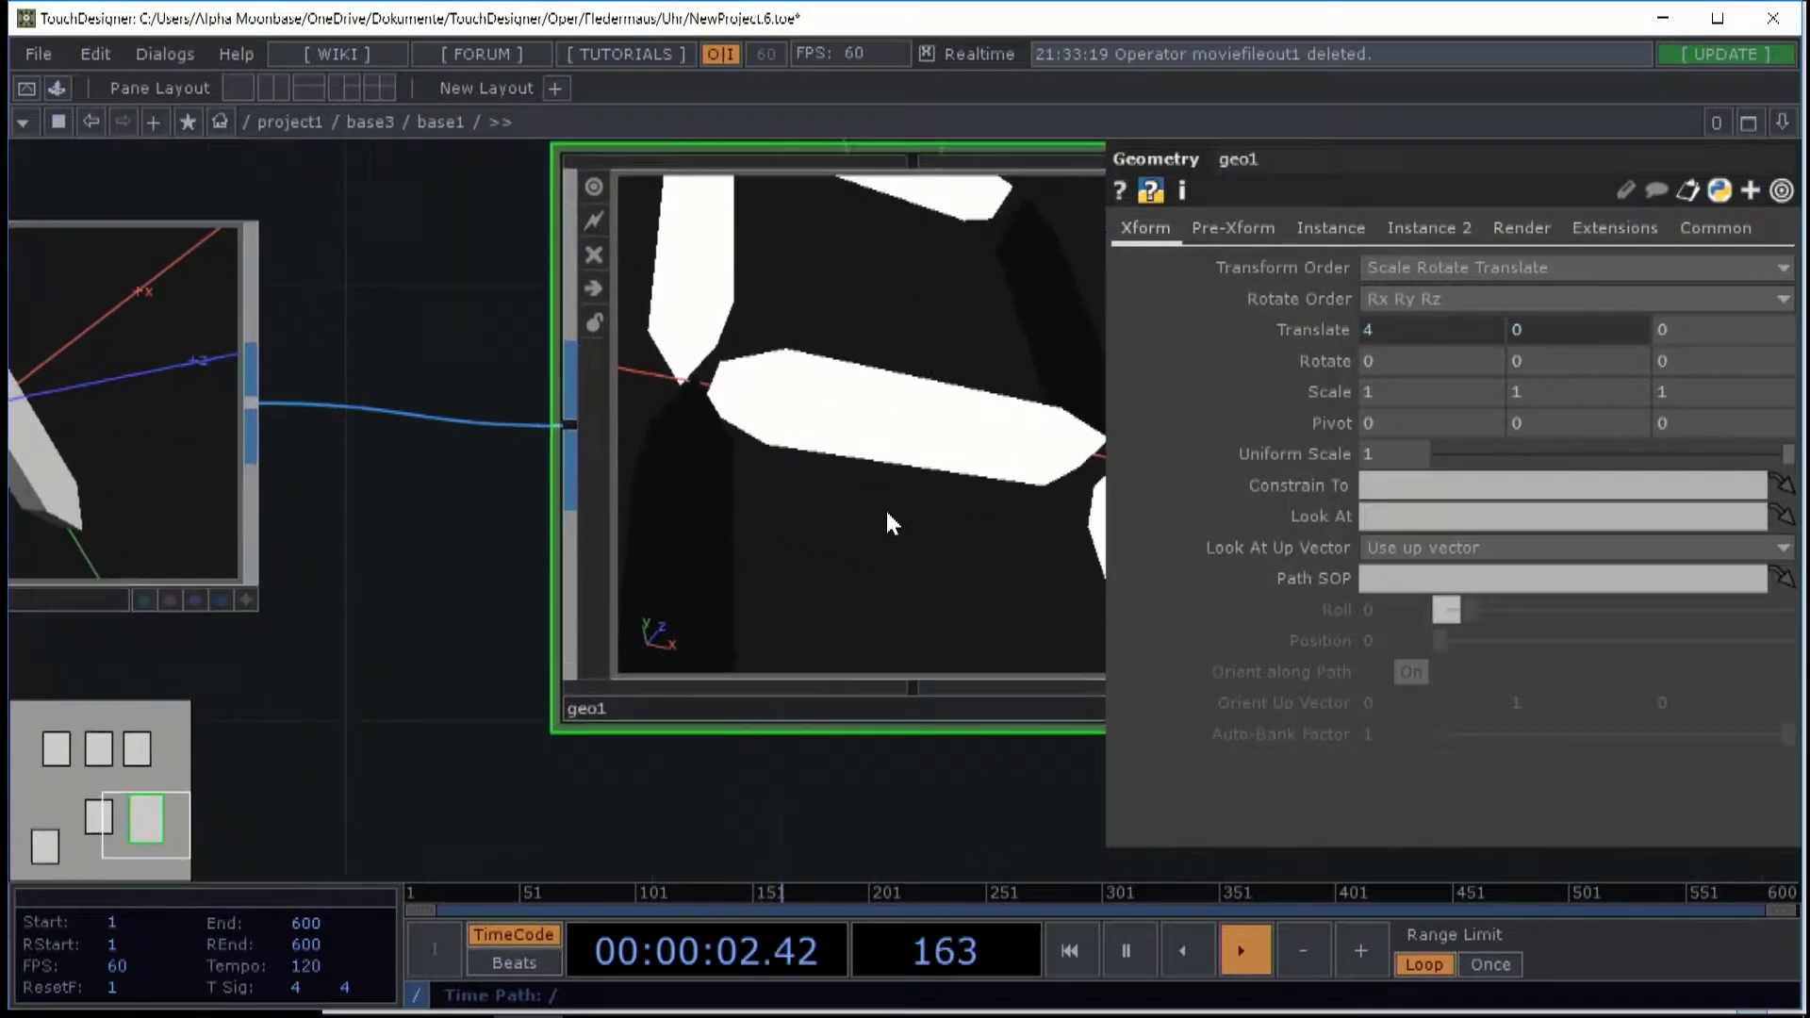
pyautogui.scroll(-2, 885, 511)
pyautogui.moveTo(966, 811); pyautogui.dragTo(690, 735)
pyautogui.click(861, 577)
pyautogui.scroll(-5, 711, 355)
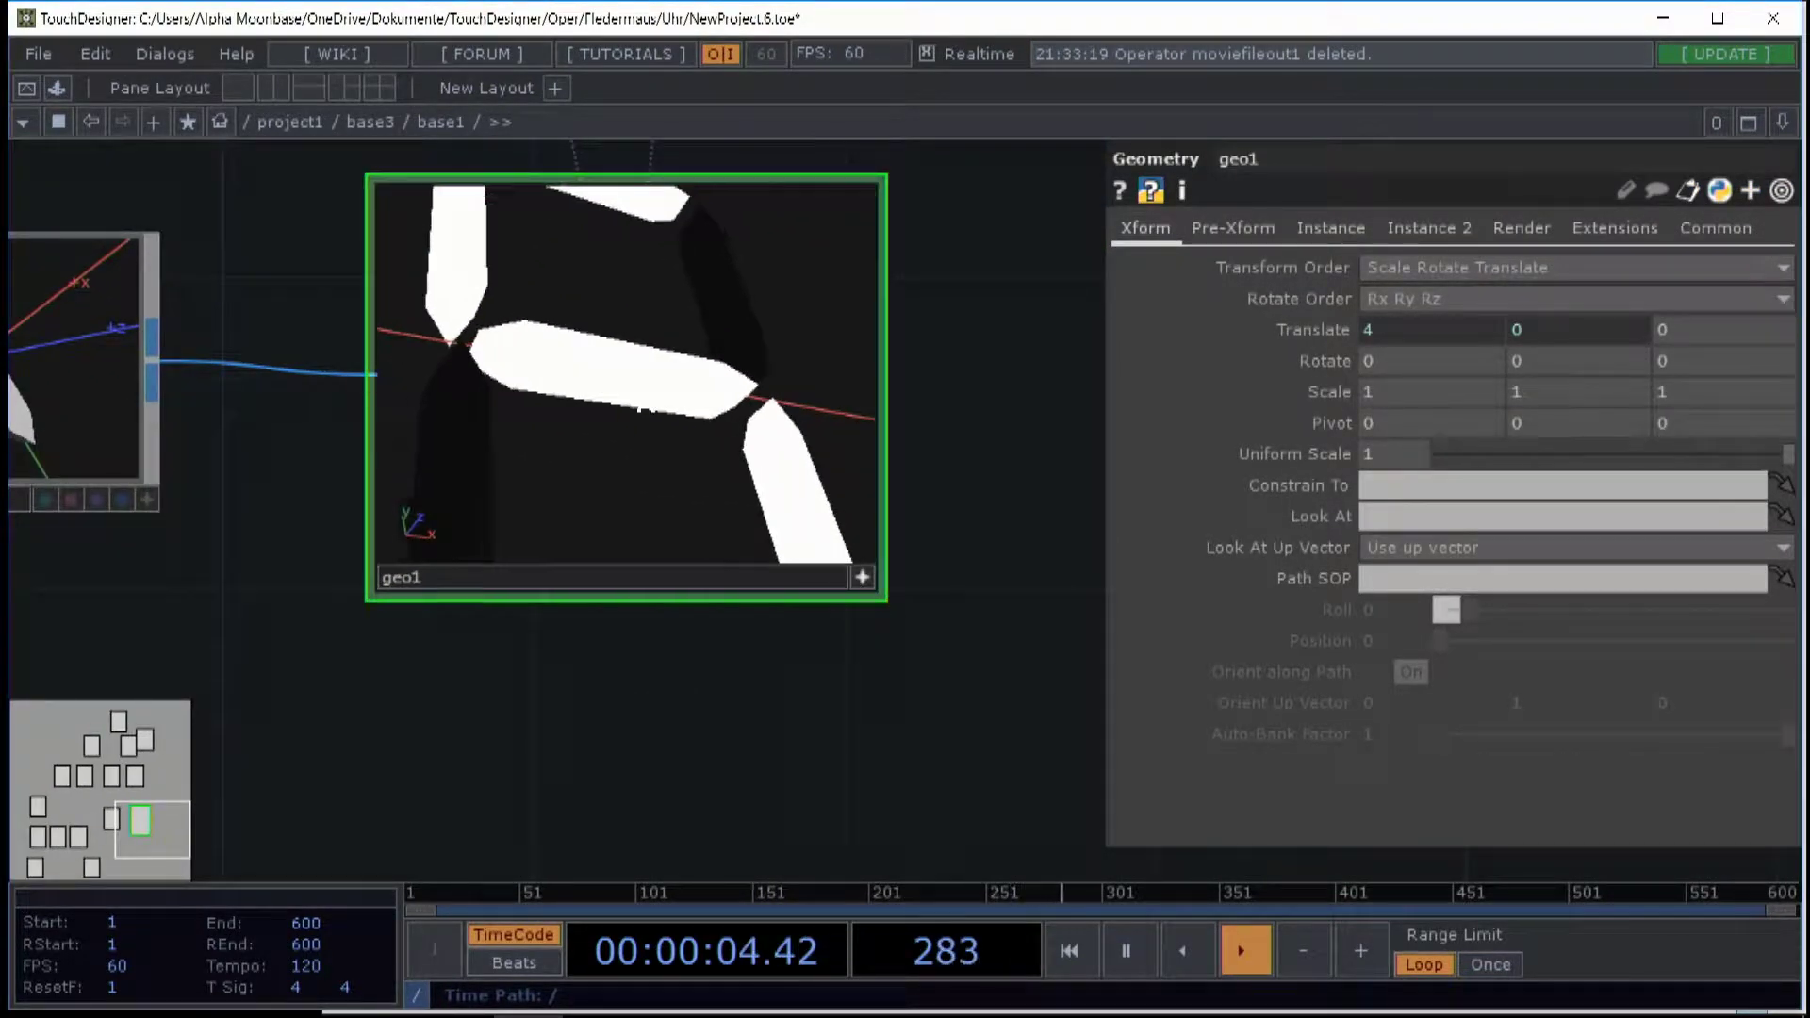
pyautogui.moveTo(723, 388)
pyautogui.mouseDown()
pyautogui.moveTo(562, 443)
pyautogui.moveTo(730, 420)
pyautogui.mouseUp()
# - Display geo1's instancing parameters and move null1 level with merge2
pyautogui.click(1323, 226)
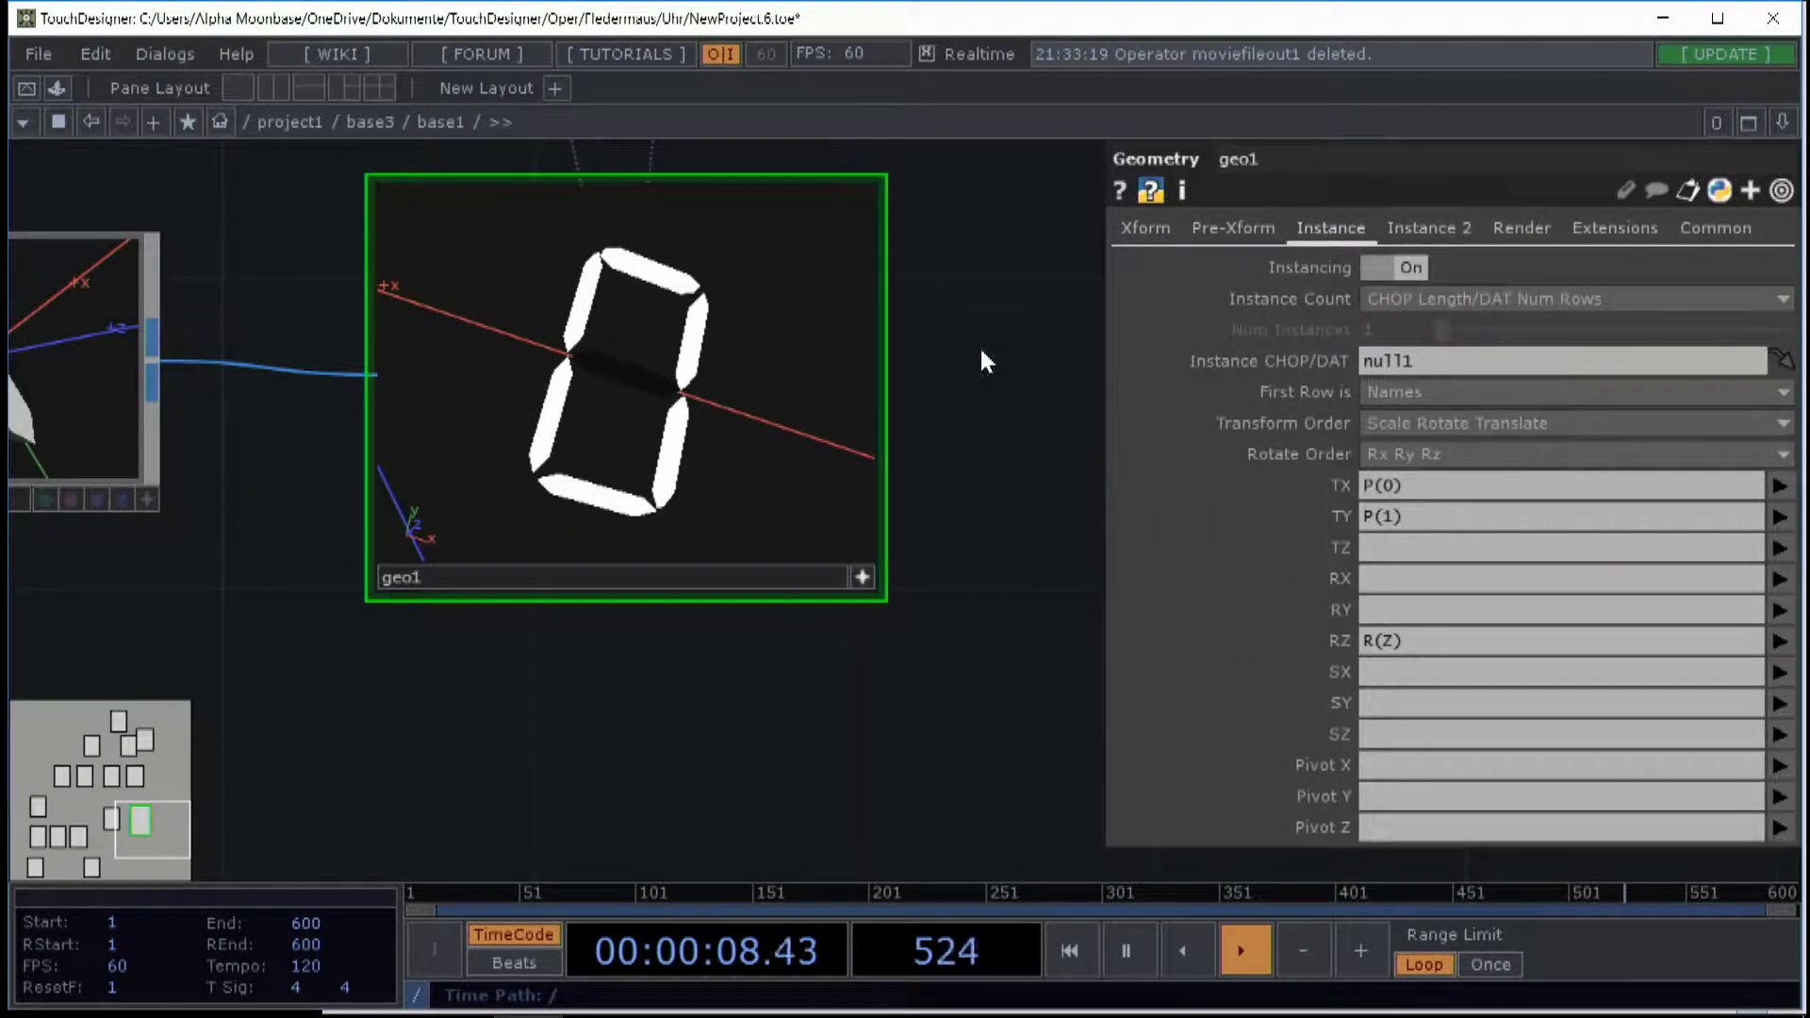
pyautogui.moveTo(986, 294); pyautogui.dragTo(976, 571)
pyautogui.scroll(-2, 976, 577)
pyautogui.moveTo(965, 460); pyautogui.dragTo(1071, 589)
pyautogui.moveTo(1008, 340); pyautogui.dragTo(1030, 500)
pyautogui.scroll(-2, 1031, 501)
pyautogui.moveTo(989, 587); pyautogui.dragTo(910, 724)
pyautogui.moveTo(906, 424); pyautogui.dragTo(945, 465)
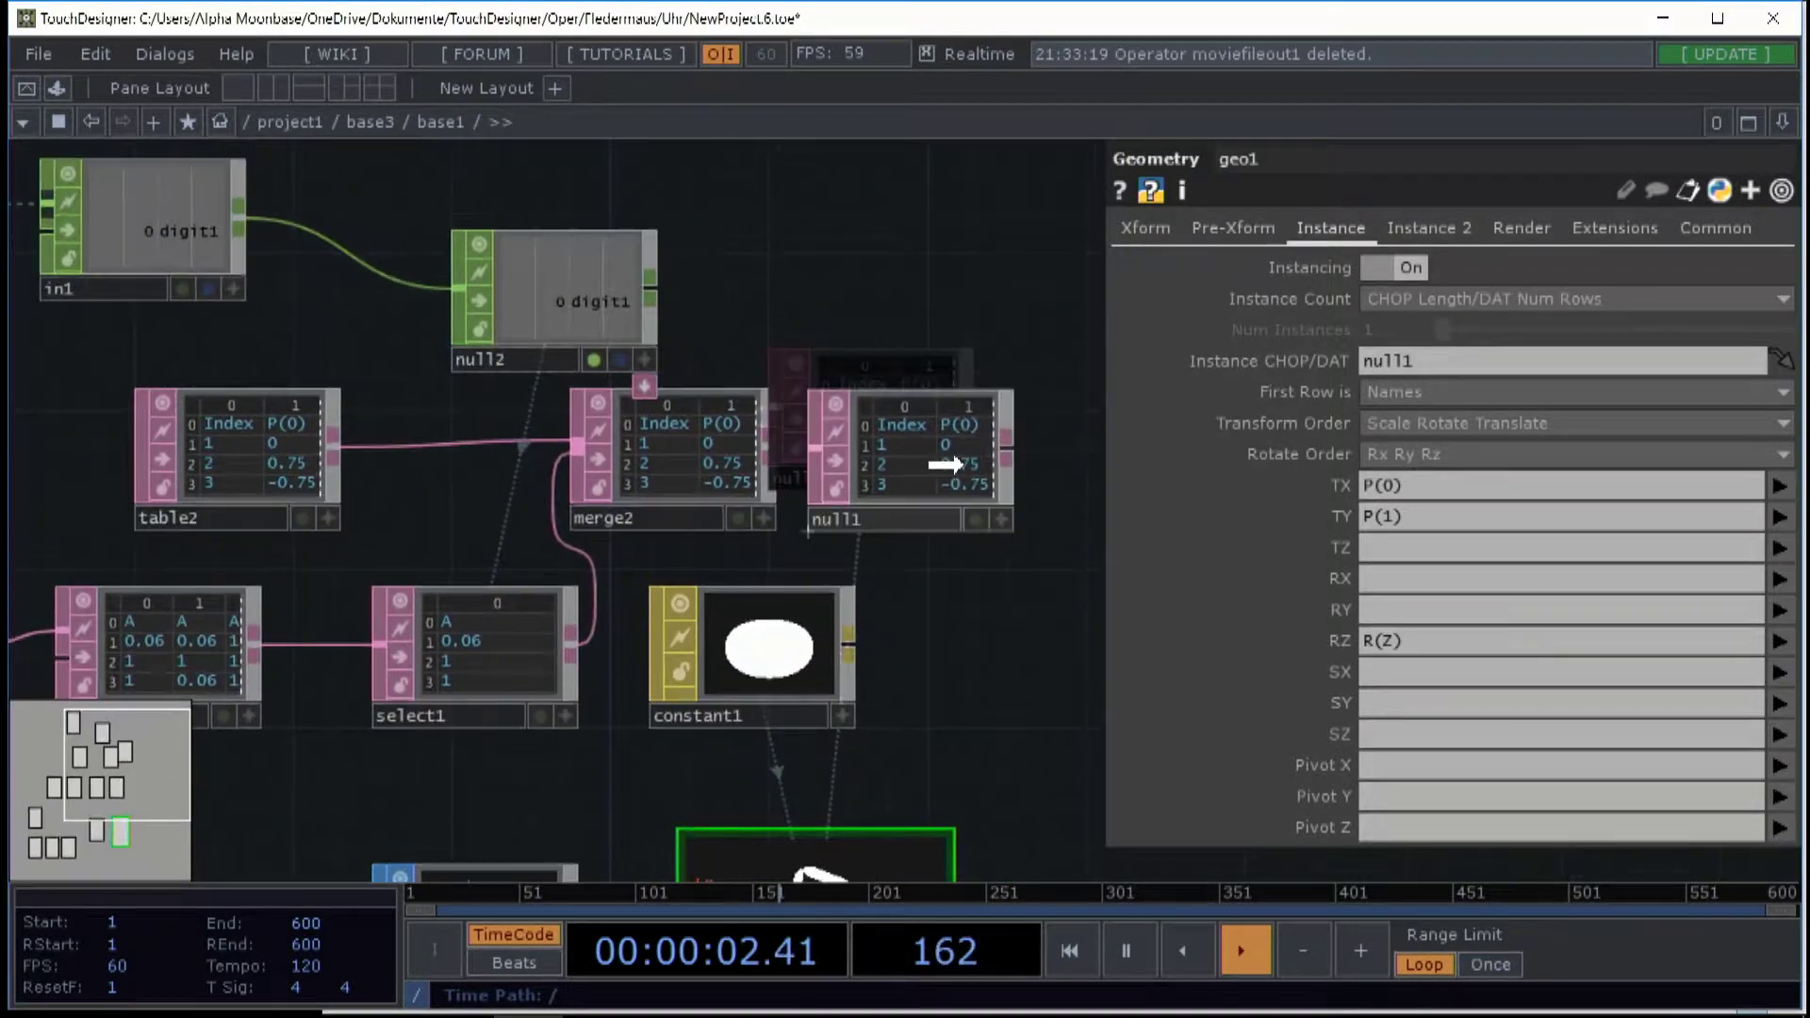
pyautogui.moveTo(962, 641); pyautogui.dragTo(895, 575)
# - Examine geo1's second set of instance parameters and compare them with the table columns in merge2 and null1
pyautogui.click(1434, 230)
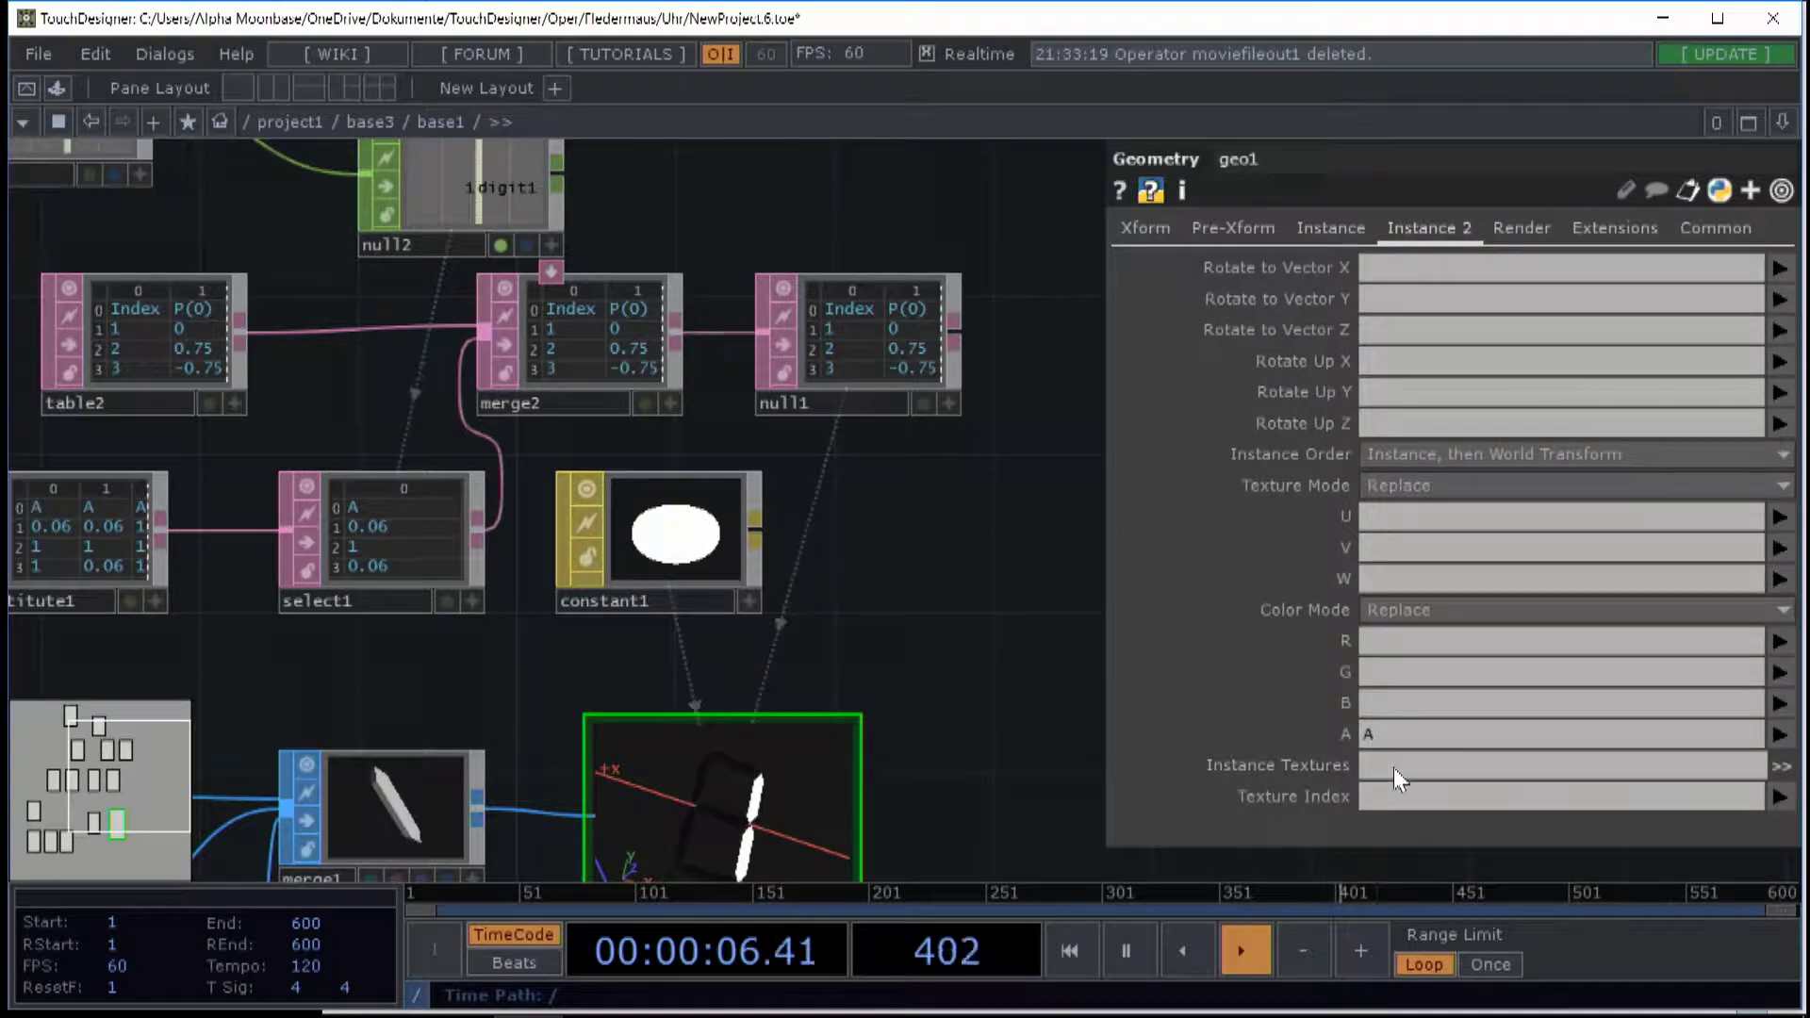
pyautogui.scroll(5, 838, 302)
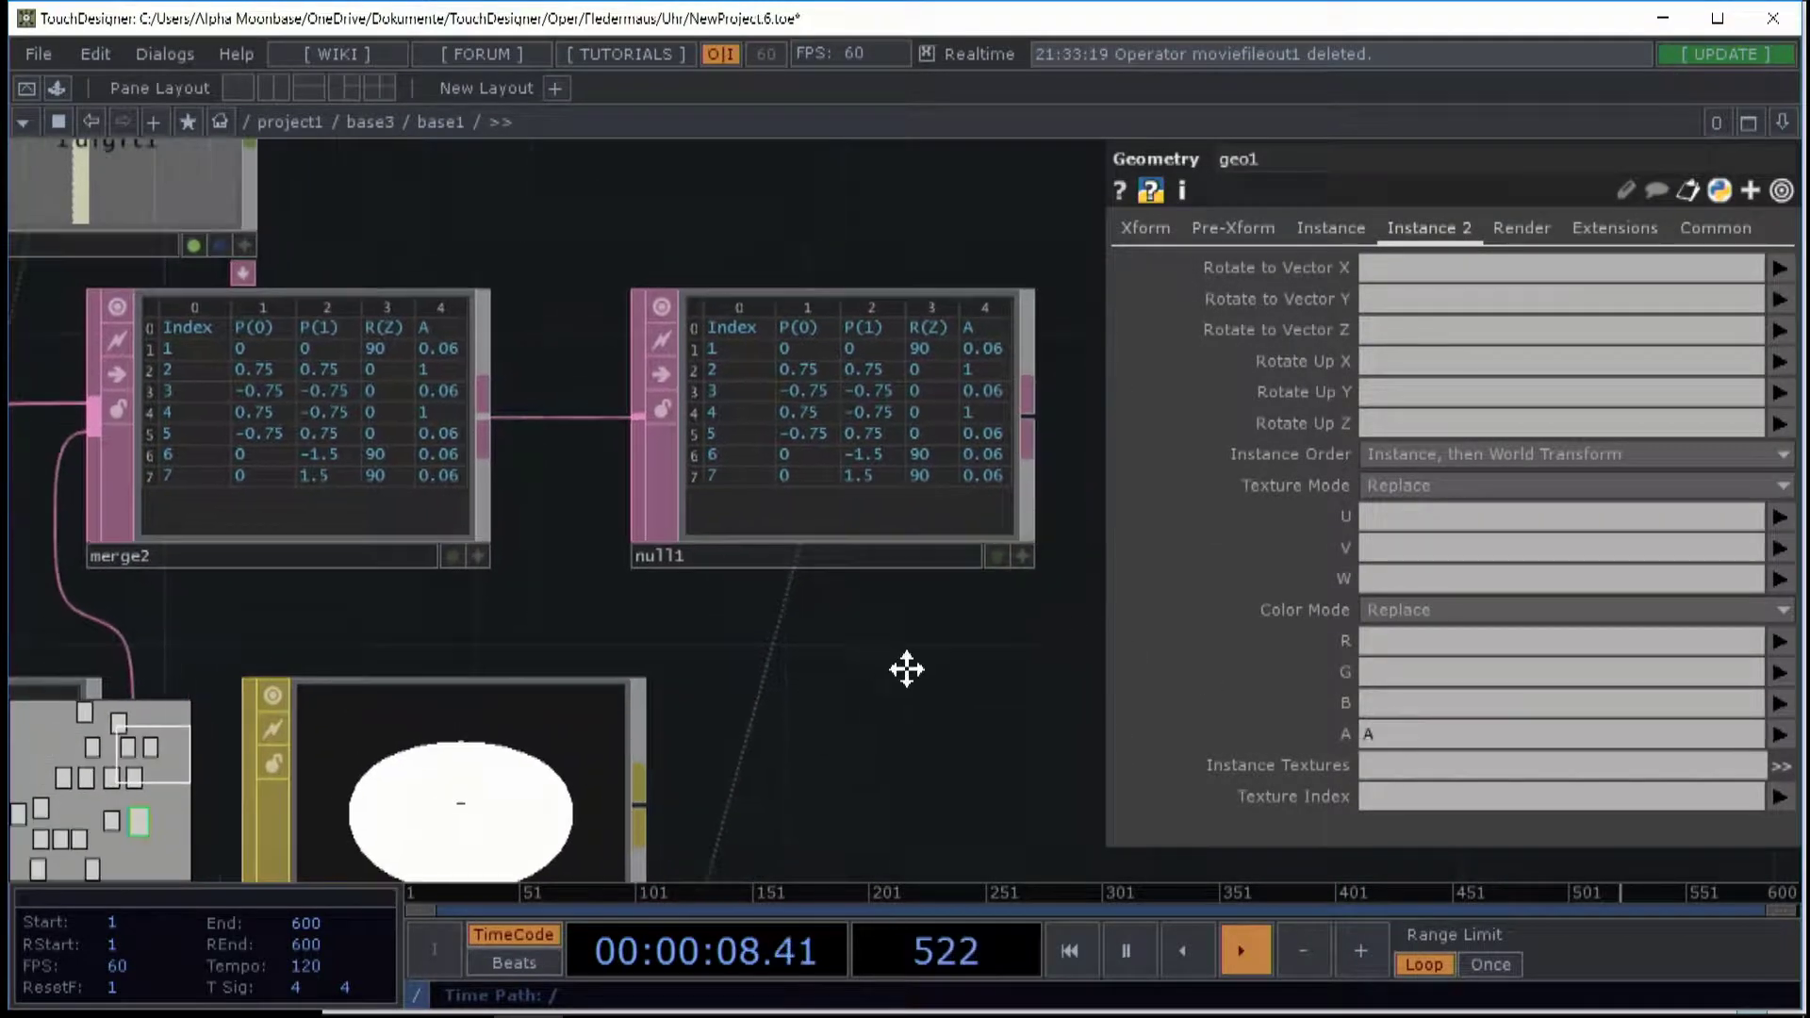
pyautogui.scroll(2, 956, 404)
# - Select table3 and examine its per-digit columns of segment alpha values
pyautogui.scroll(-5, 687, 348)
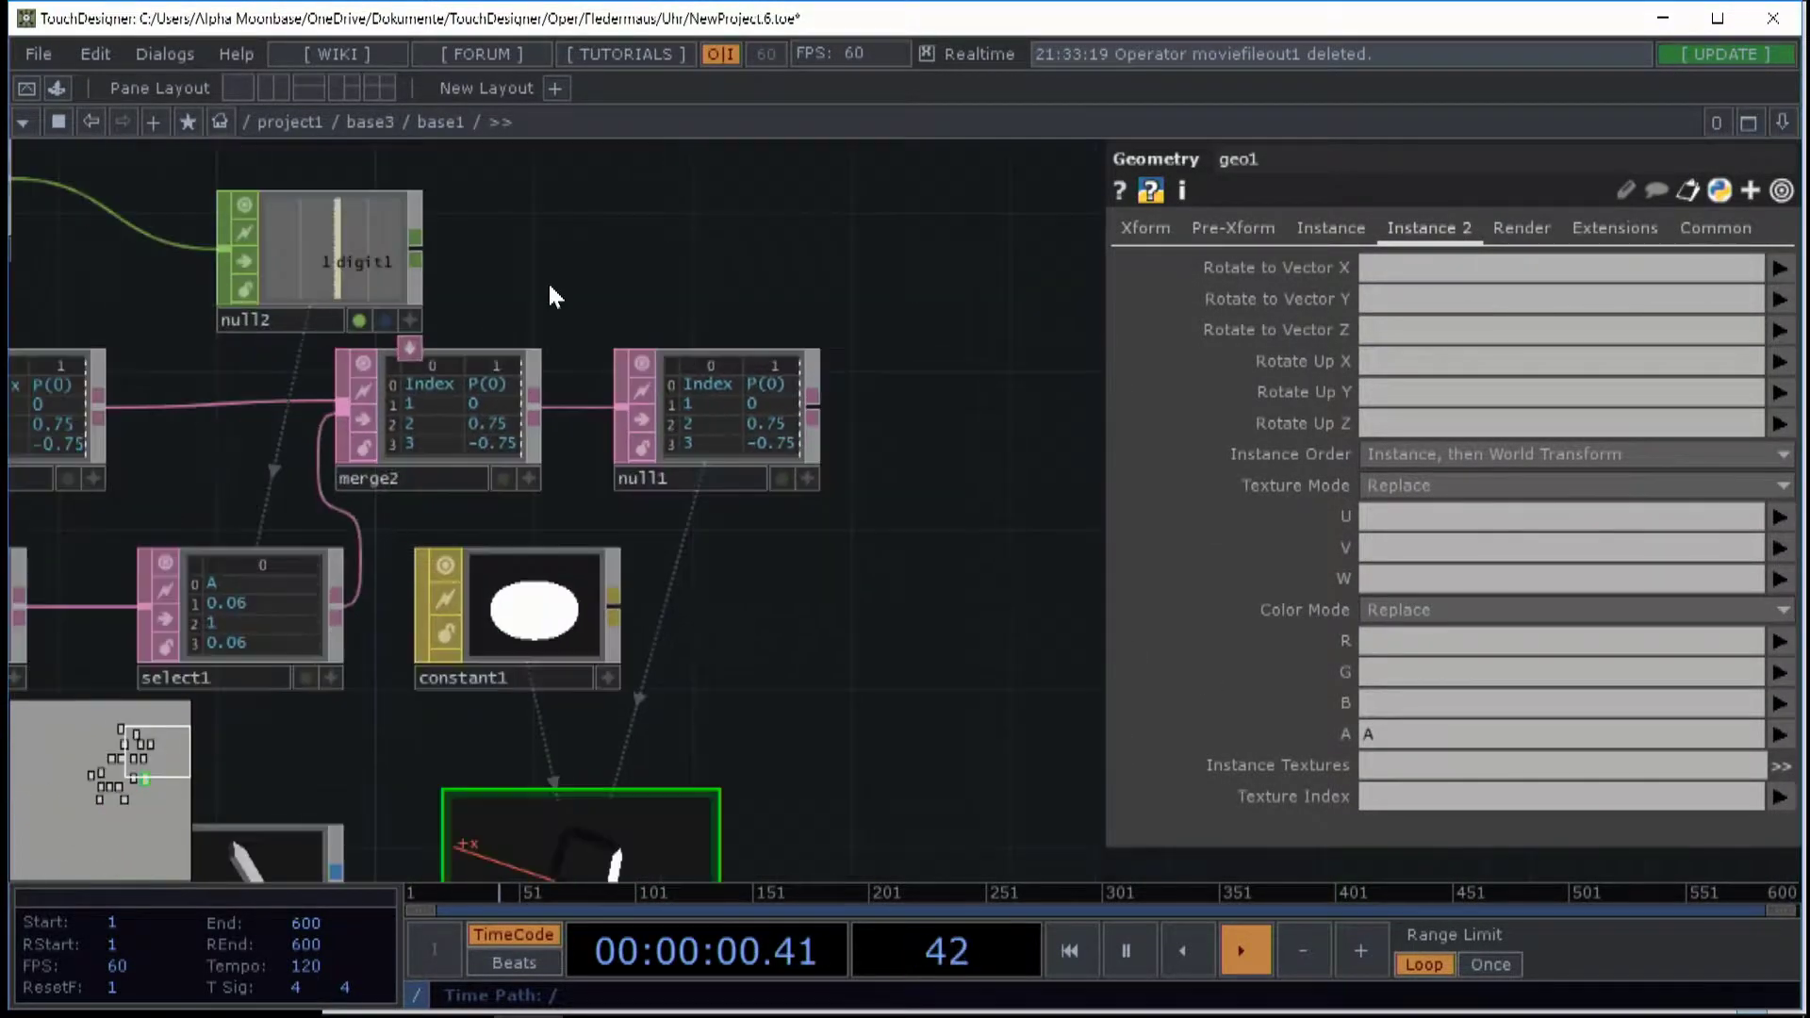
pyautogui.moveTo(675, 274); pyautogui.dragTo(959, 285)
pyautogui.moveTo(608, 410); pyautogui.dragTo(967, 285)
pyautogui.scroll(5, 198, 409)
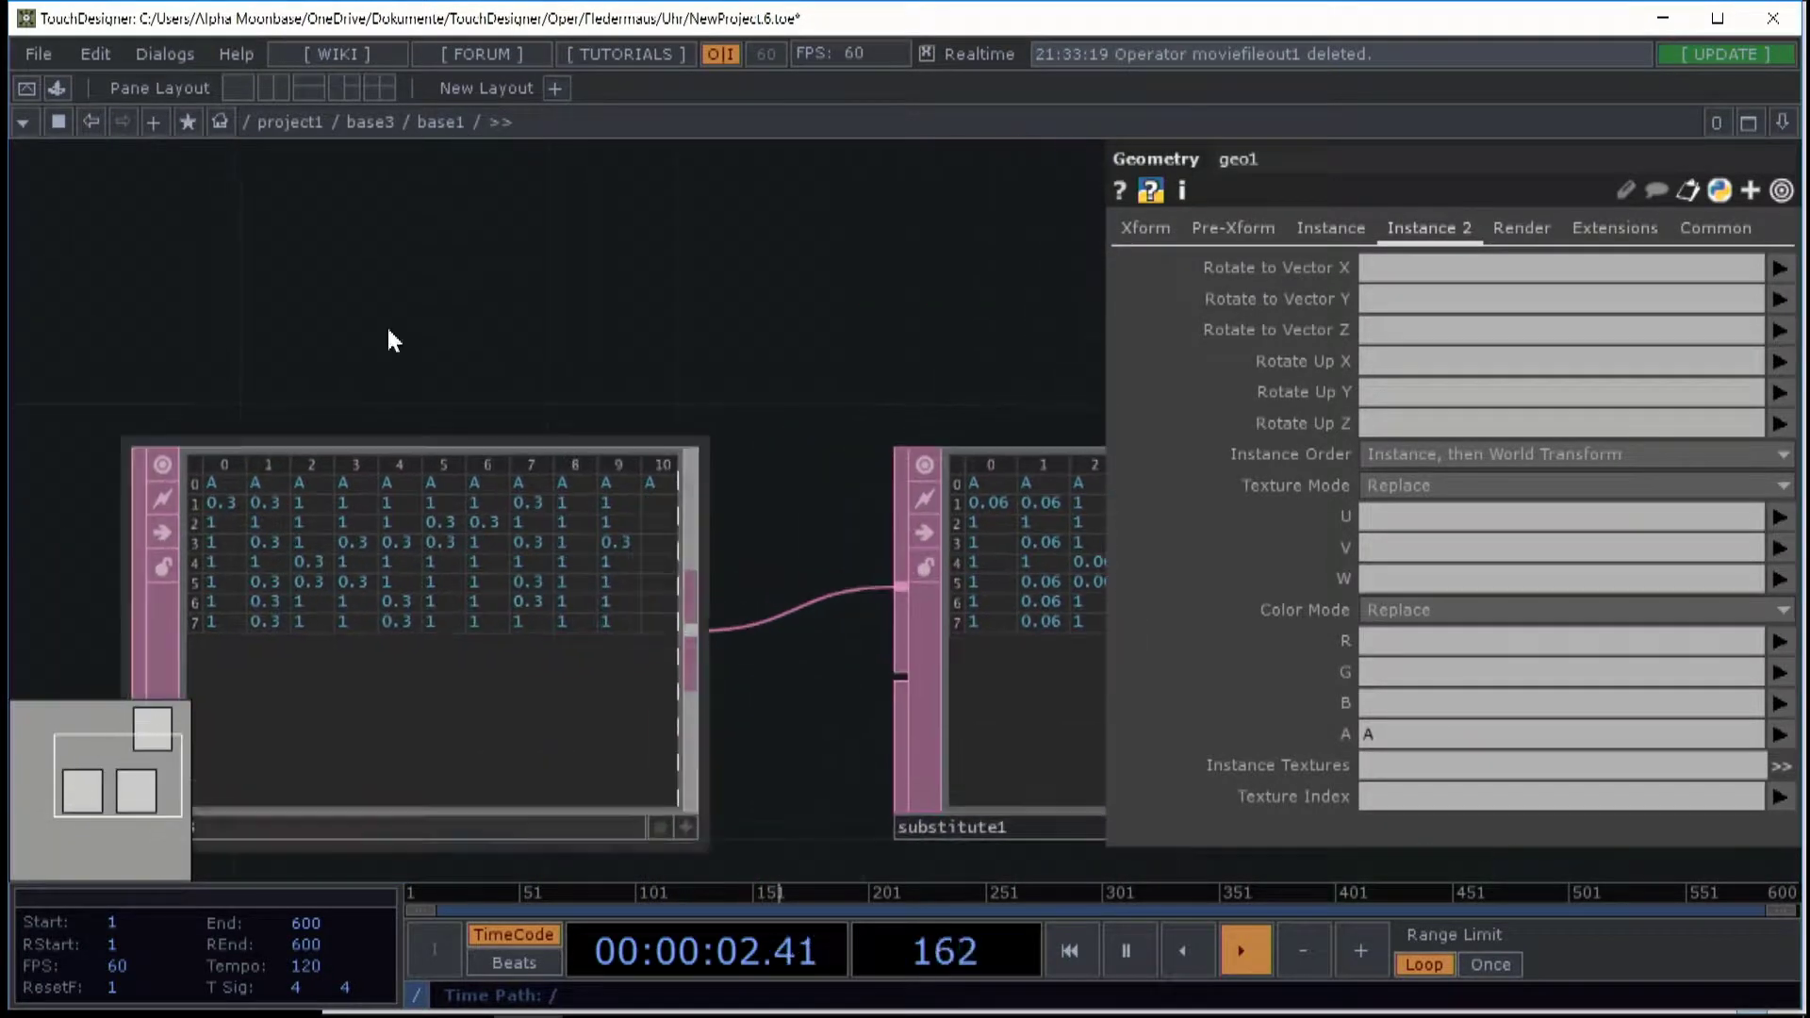
pyautogui.moveTo(388, 329); pyautogui.dragTo(530, 231)
pyautogui.scroll(2, 322, 471)
pyautogui.moveTo(654, 262); pyautogui.dragTo(526, 293)
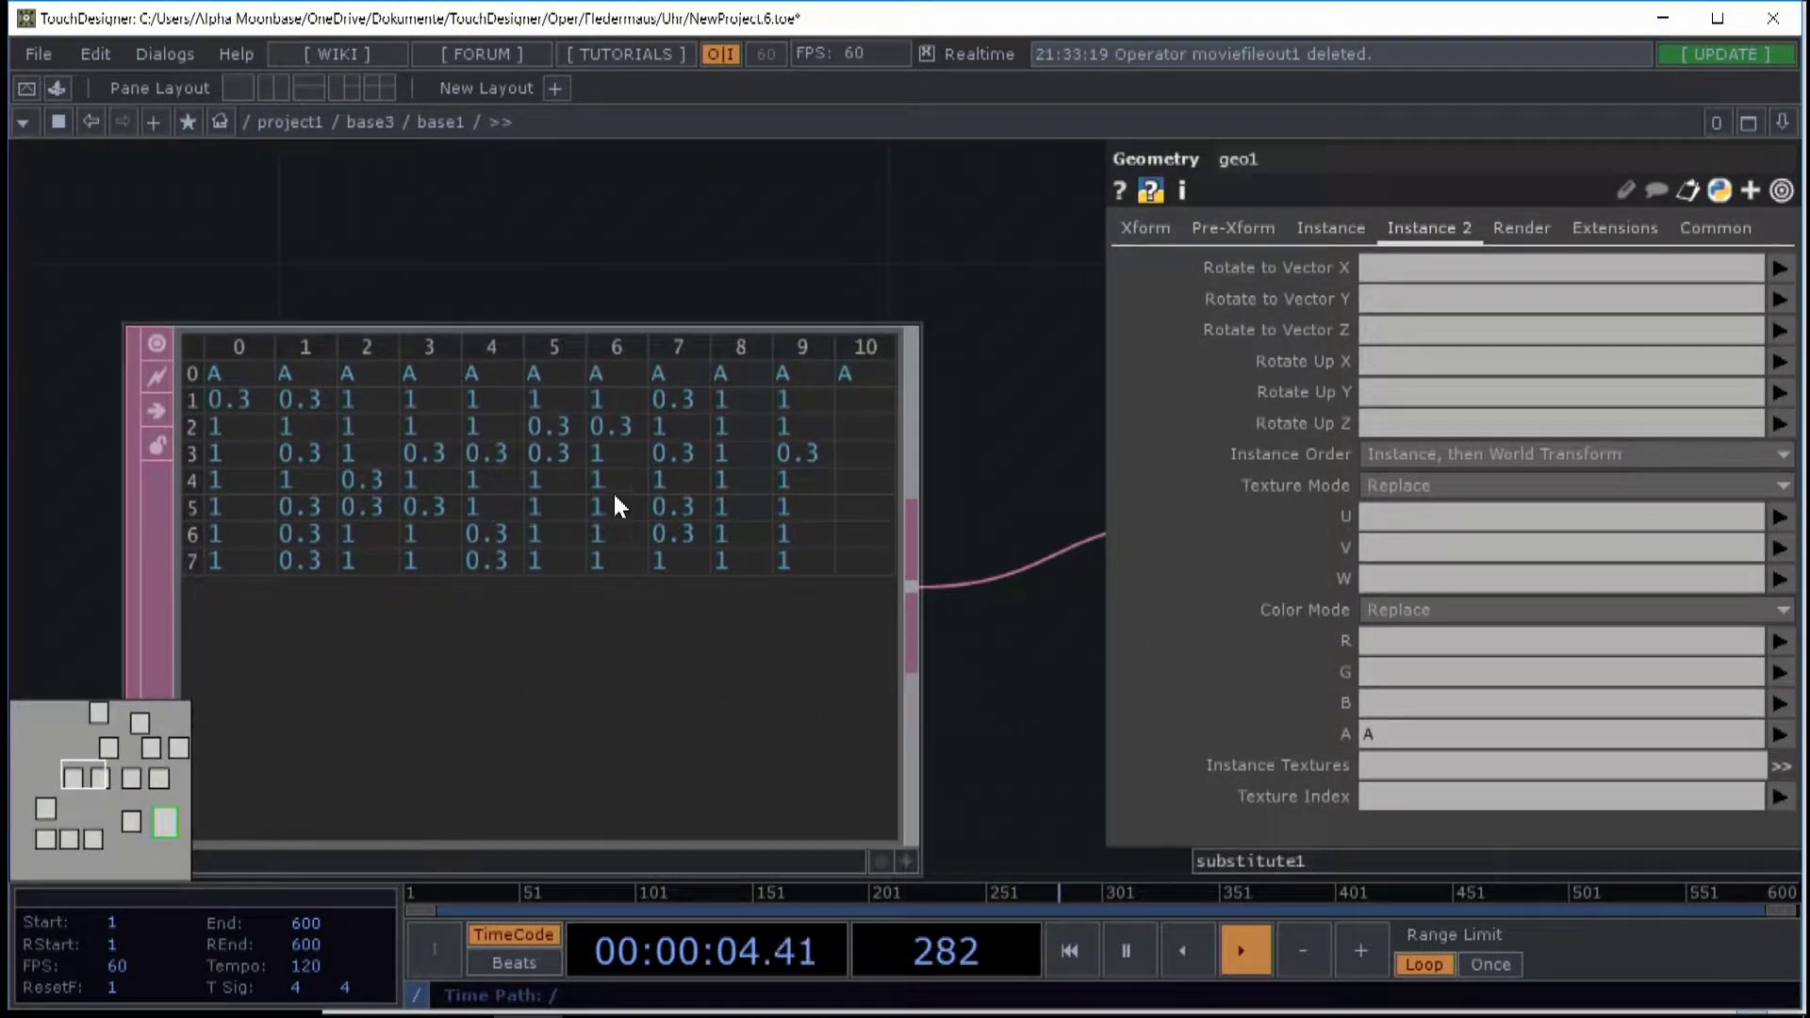
pyautogui.click(614, 506)
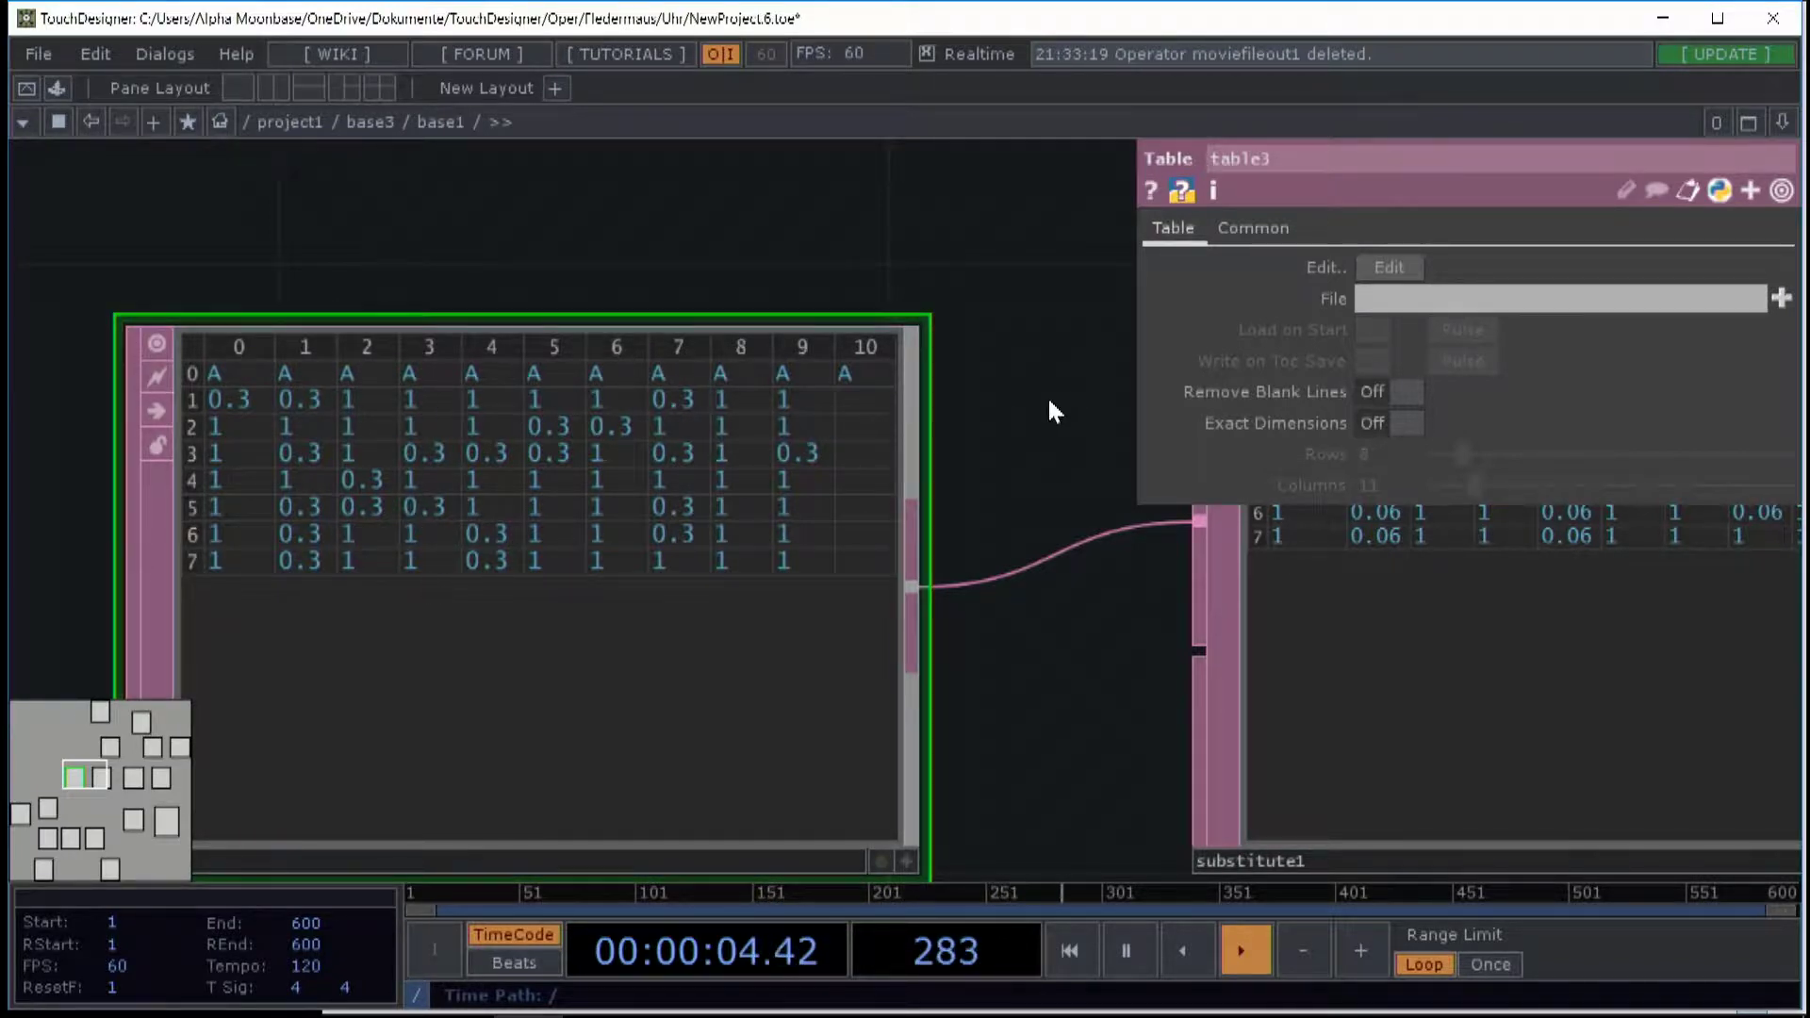
# - Inspect substitute1's Before and After parameters and compare its output table with table3
pyautogui.scroll(-3, 848, 377)
pyautogui.click(957, 484)
pyautogui.moveTo(915, 247); pyautogui.dragTo(839, 265)
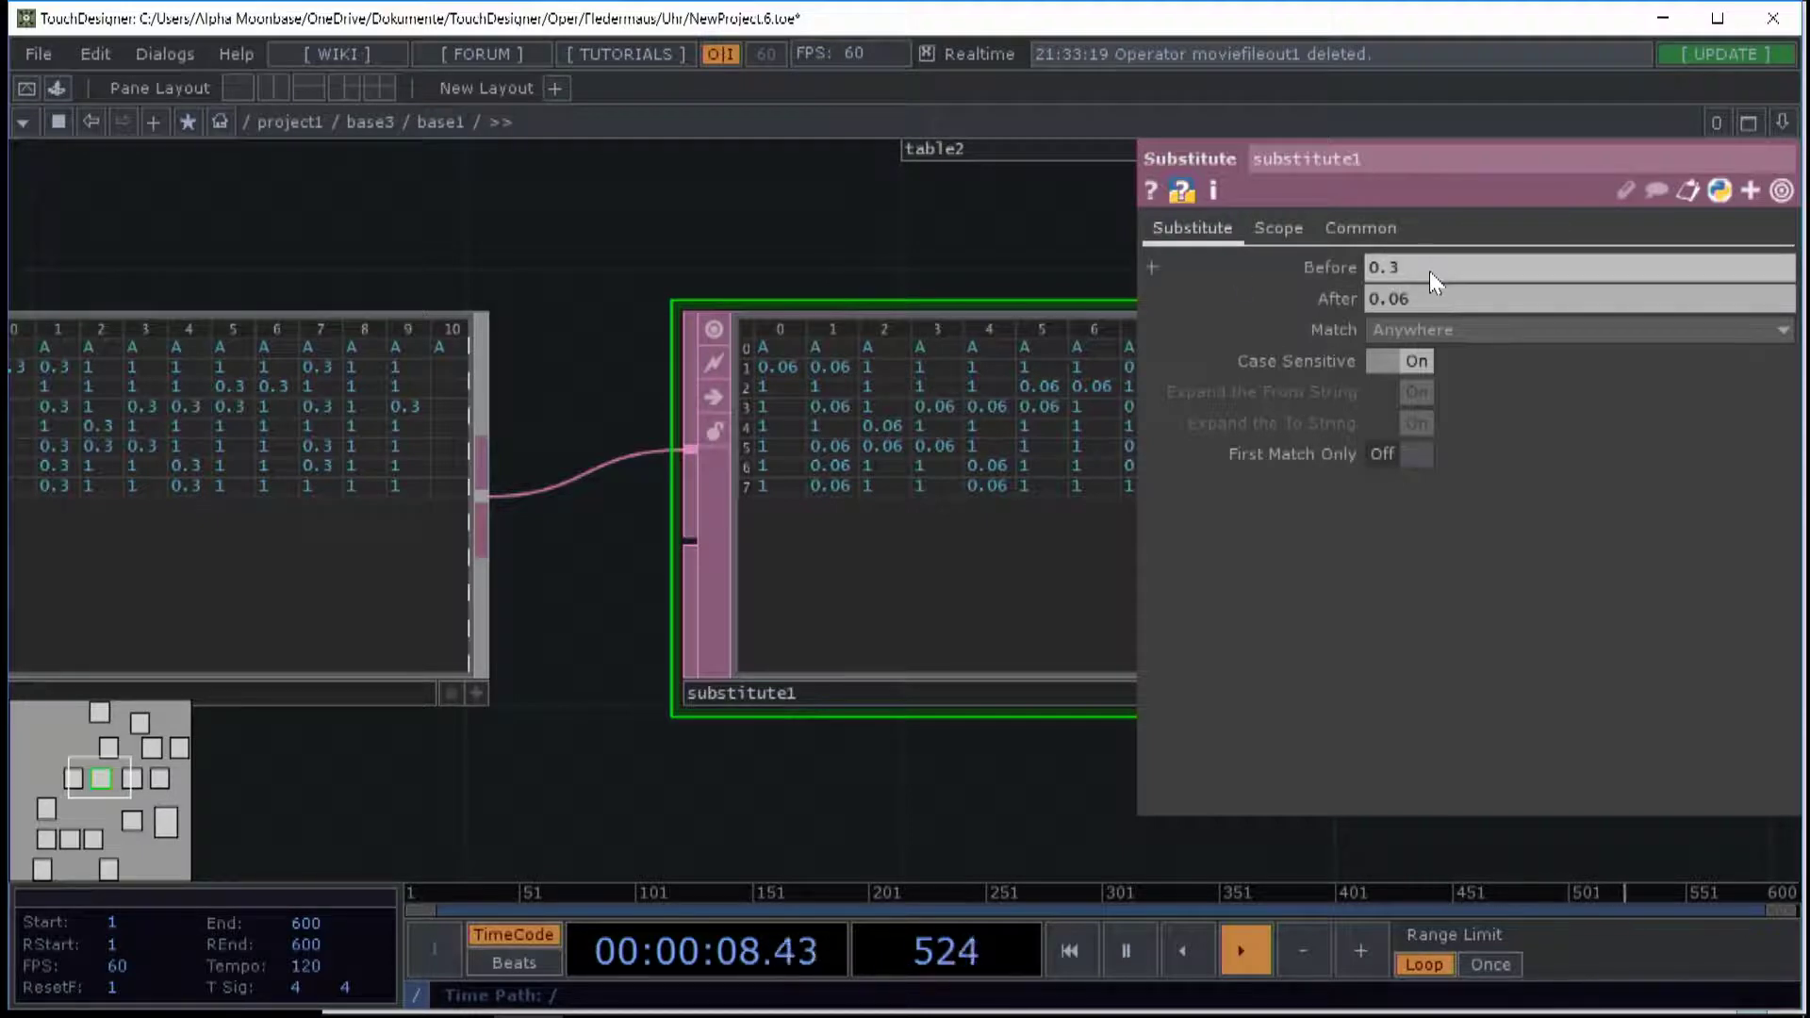
pyautogui.moveTo(880, 255); pyautogui.dragTo(356, 261)
pyautogui.scroll(-2, 934, 364)
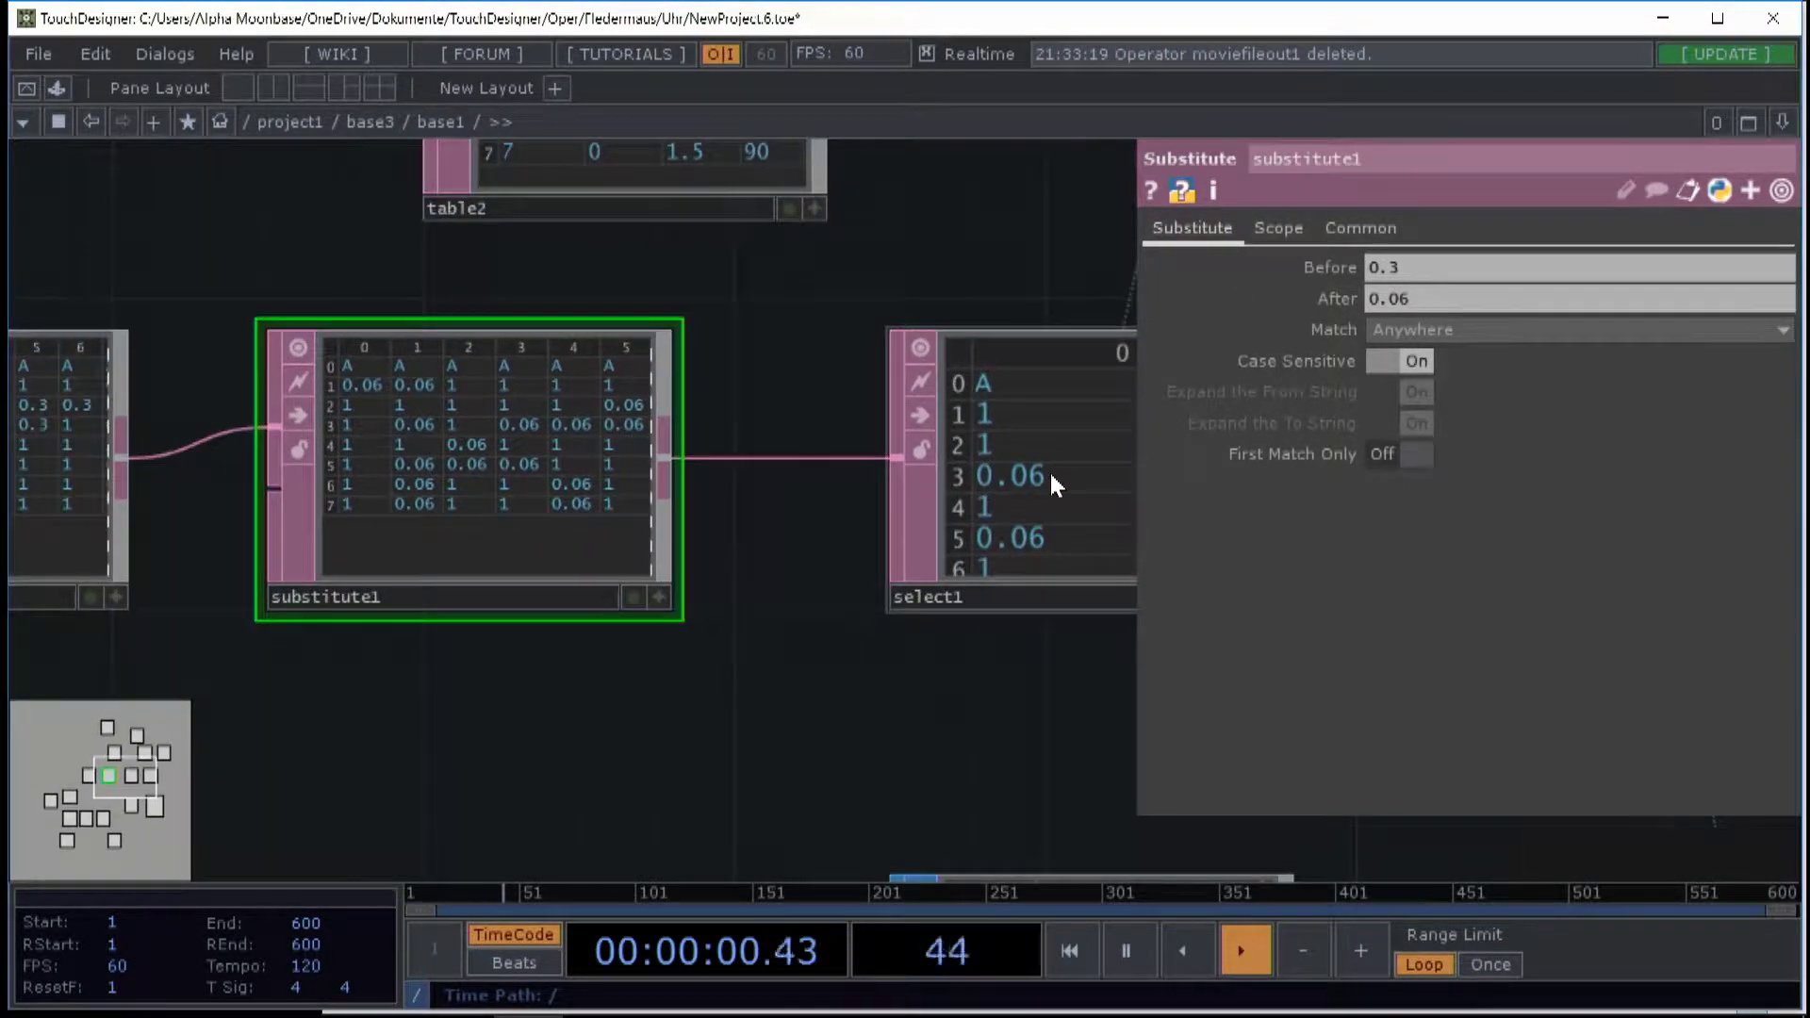
pyautogui.moveTo(524, 287); pyautogui.dragTo(679, 310)
pyautogui.moveTo(524, 375); pyautogui.dragTo(605, 448, button='middle')
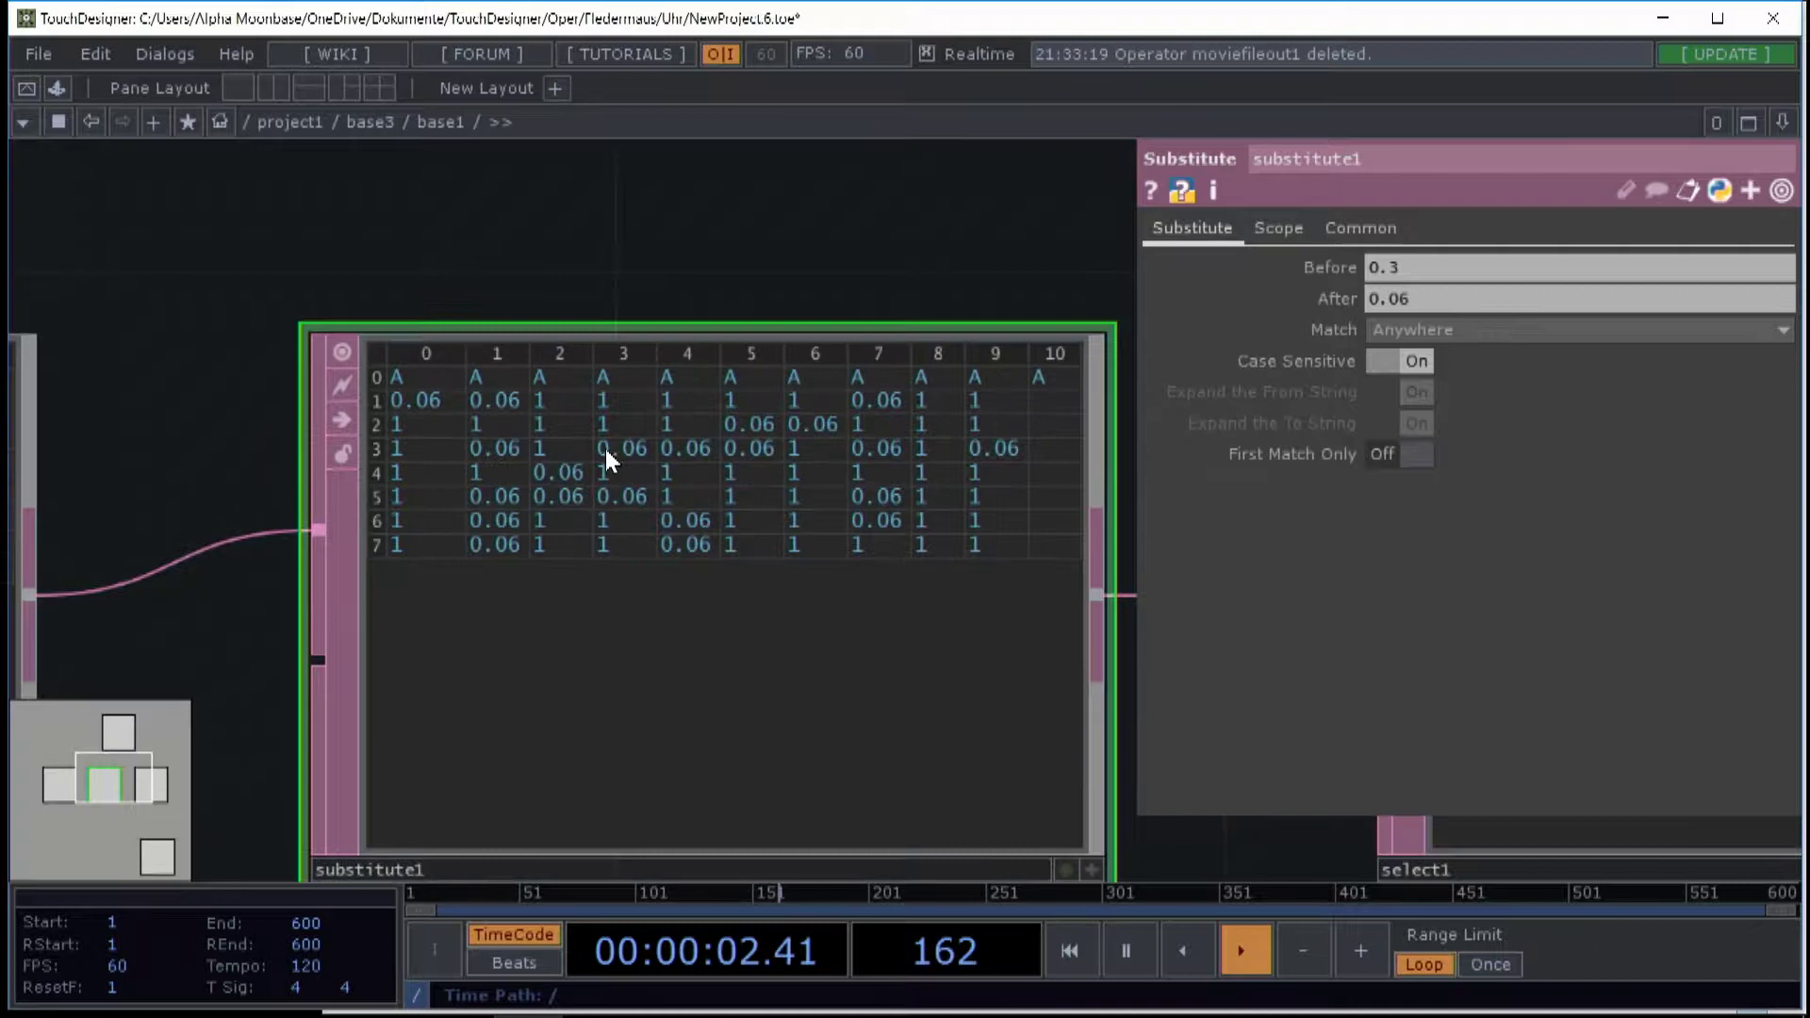
pyautogui.moveTo(174, 321); pyautogui.dragTo(1048, 324)
pyautogui.hscroll(-1, 470, 417)
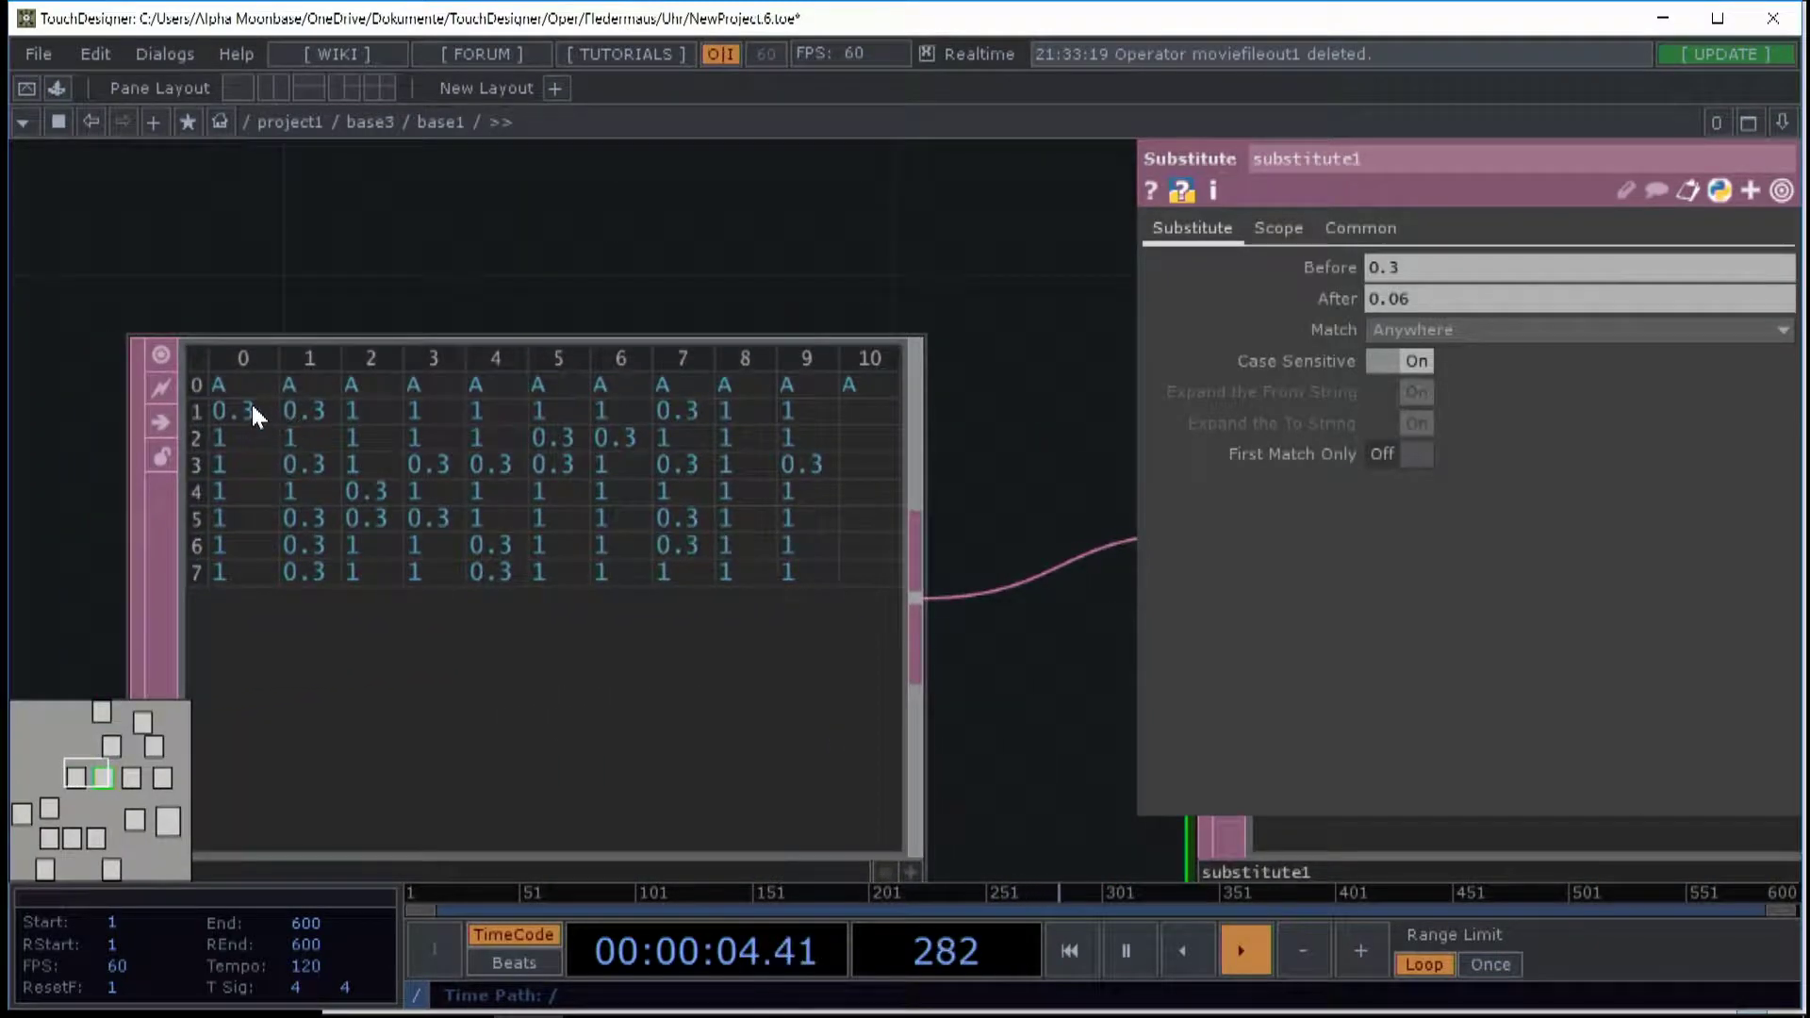
pyautogui.hscroll(10, 660, 396)
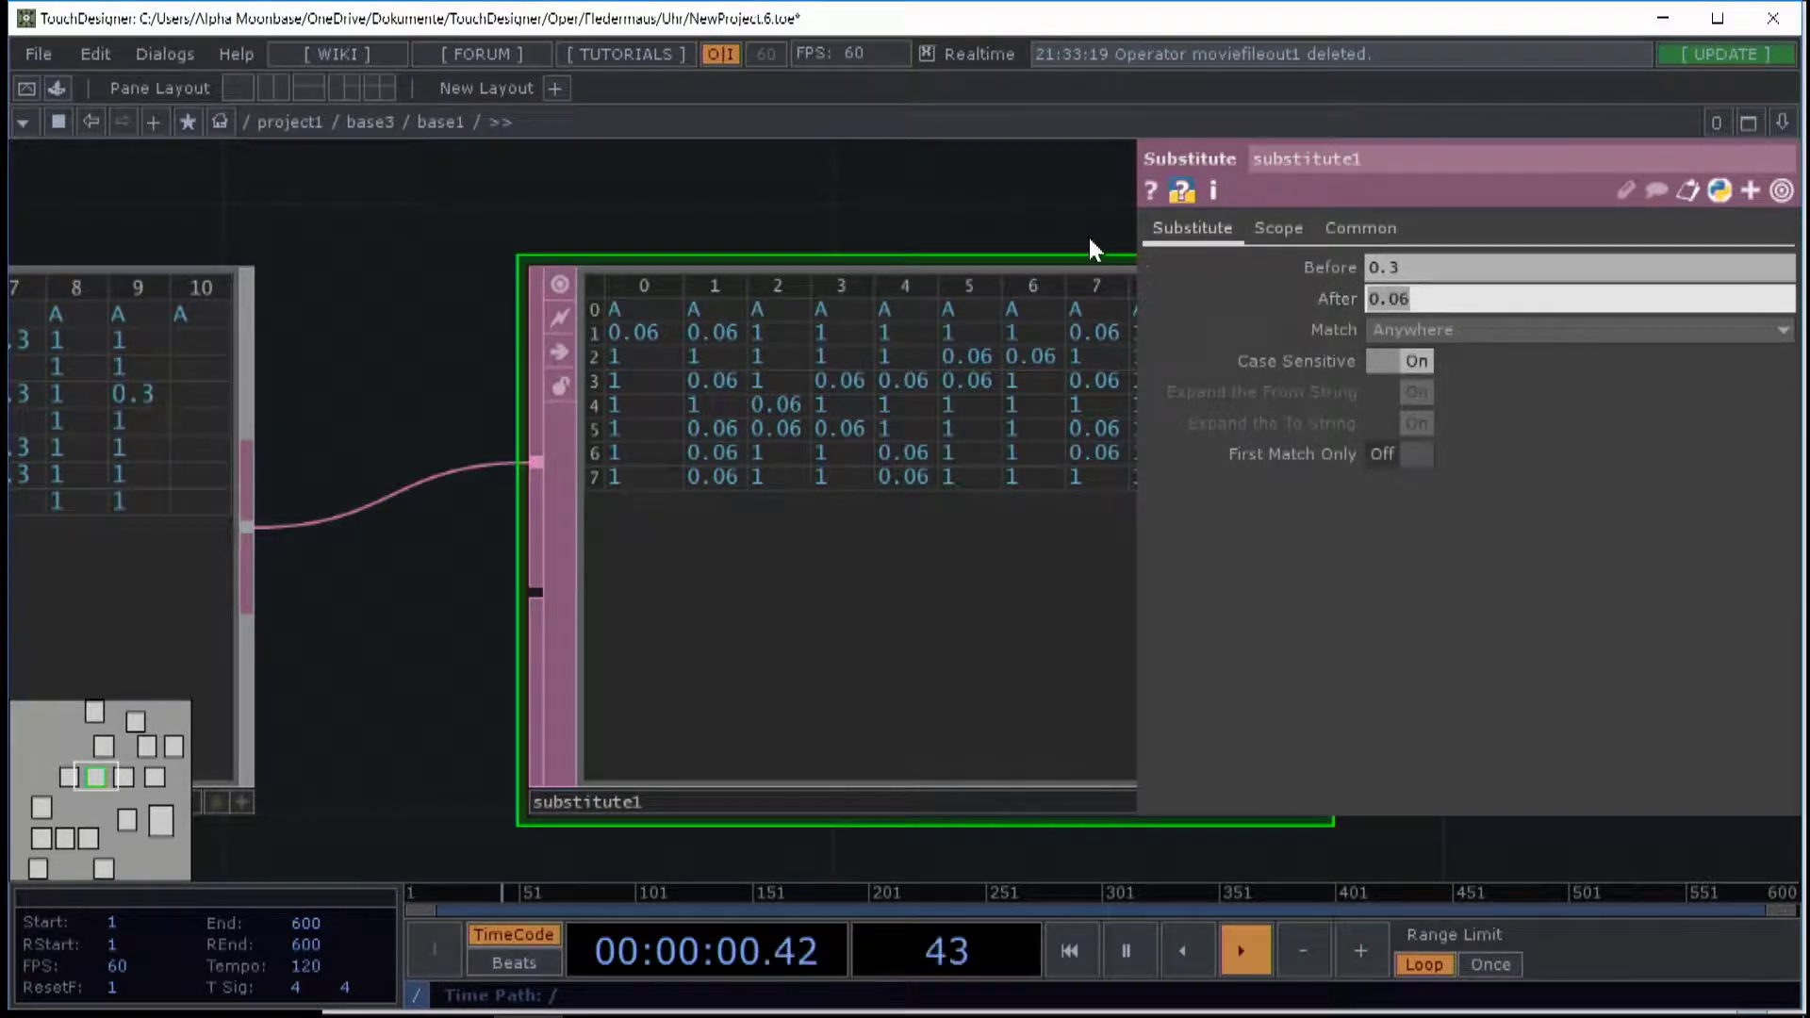
# - Select select1 and expand its Start Col Index and End Col Index parameters to inspect their references
pyautogui.scroll(-6, 716, 245)
pyautogui.moveTo(1127, 564); pyautogui.dragTo(775, 584)
pyautogui.click(788, 359)
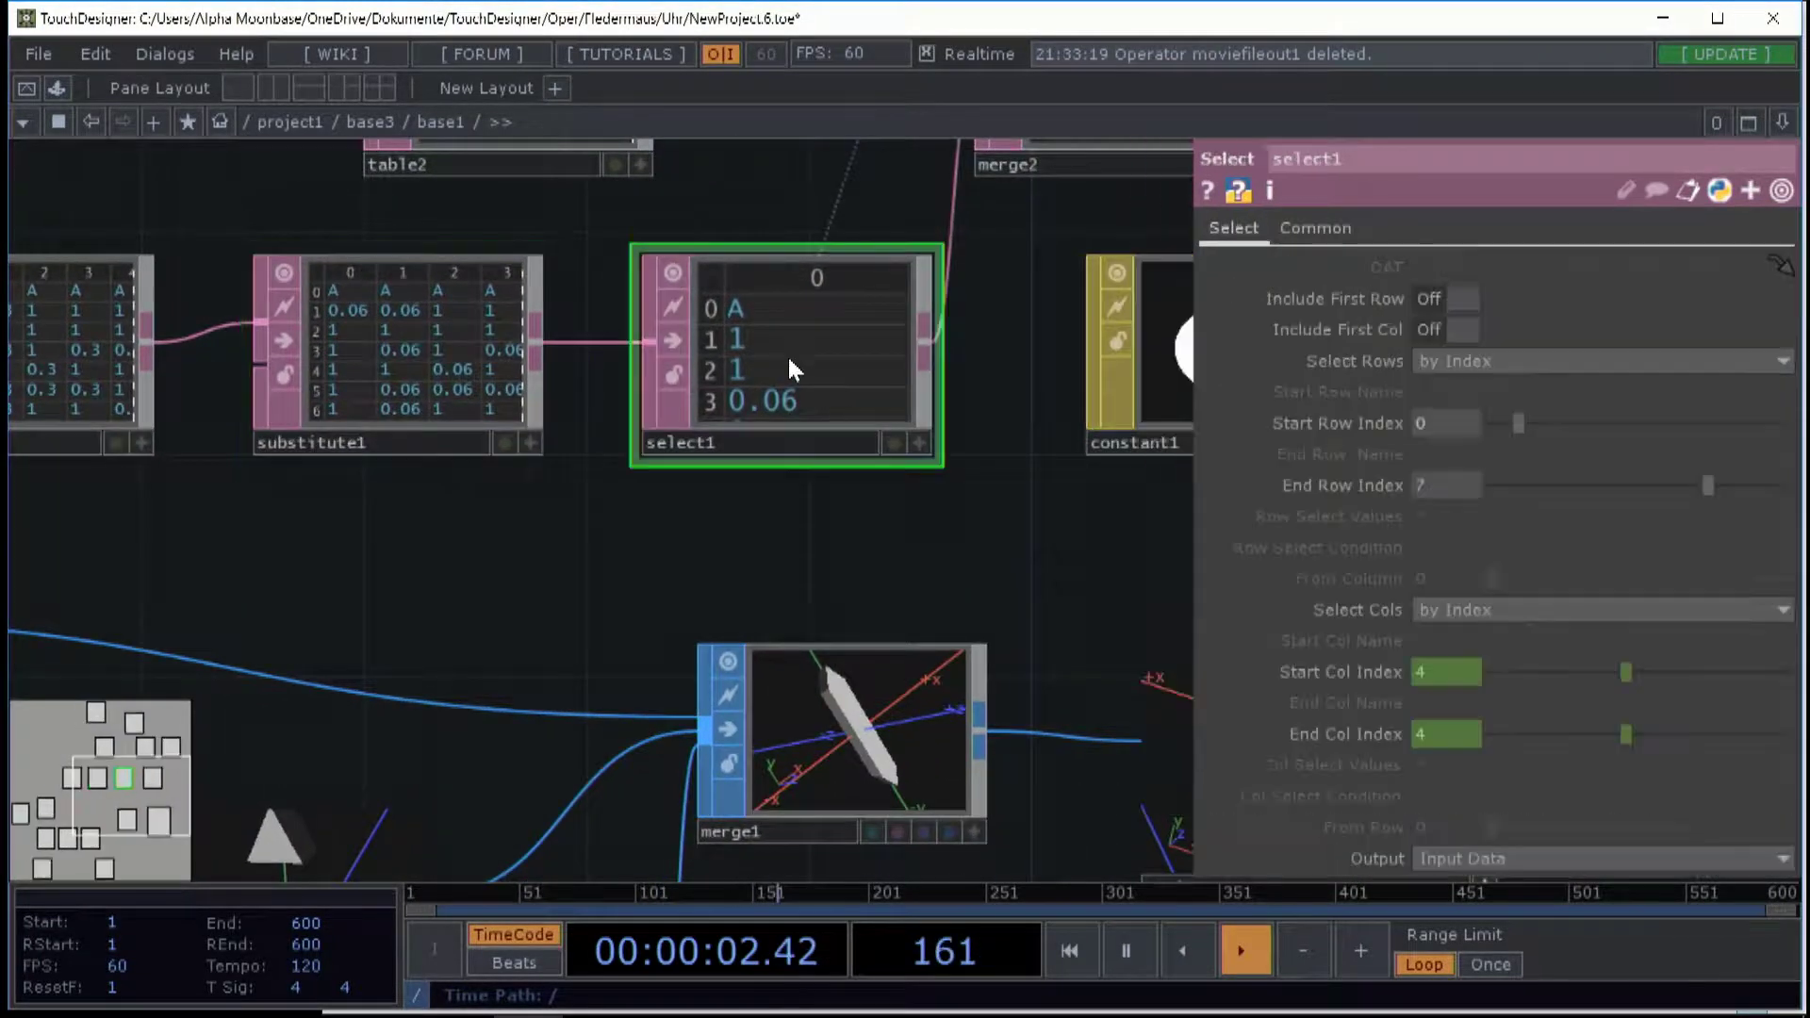
pyautogui.scroll(3, 950, 352)
pyautogui.click(1293, 671)
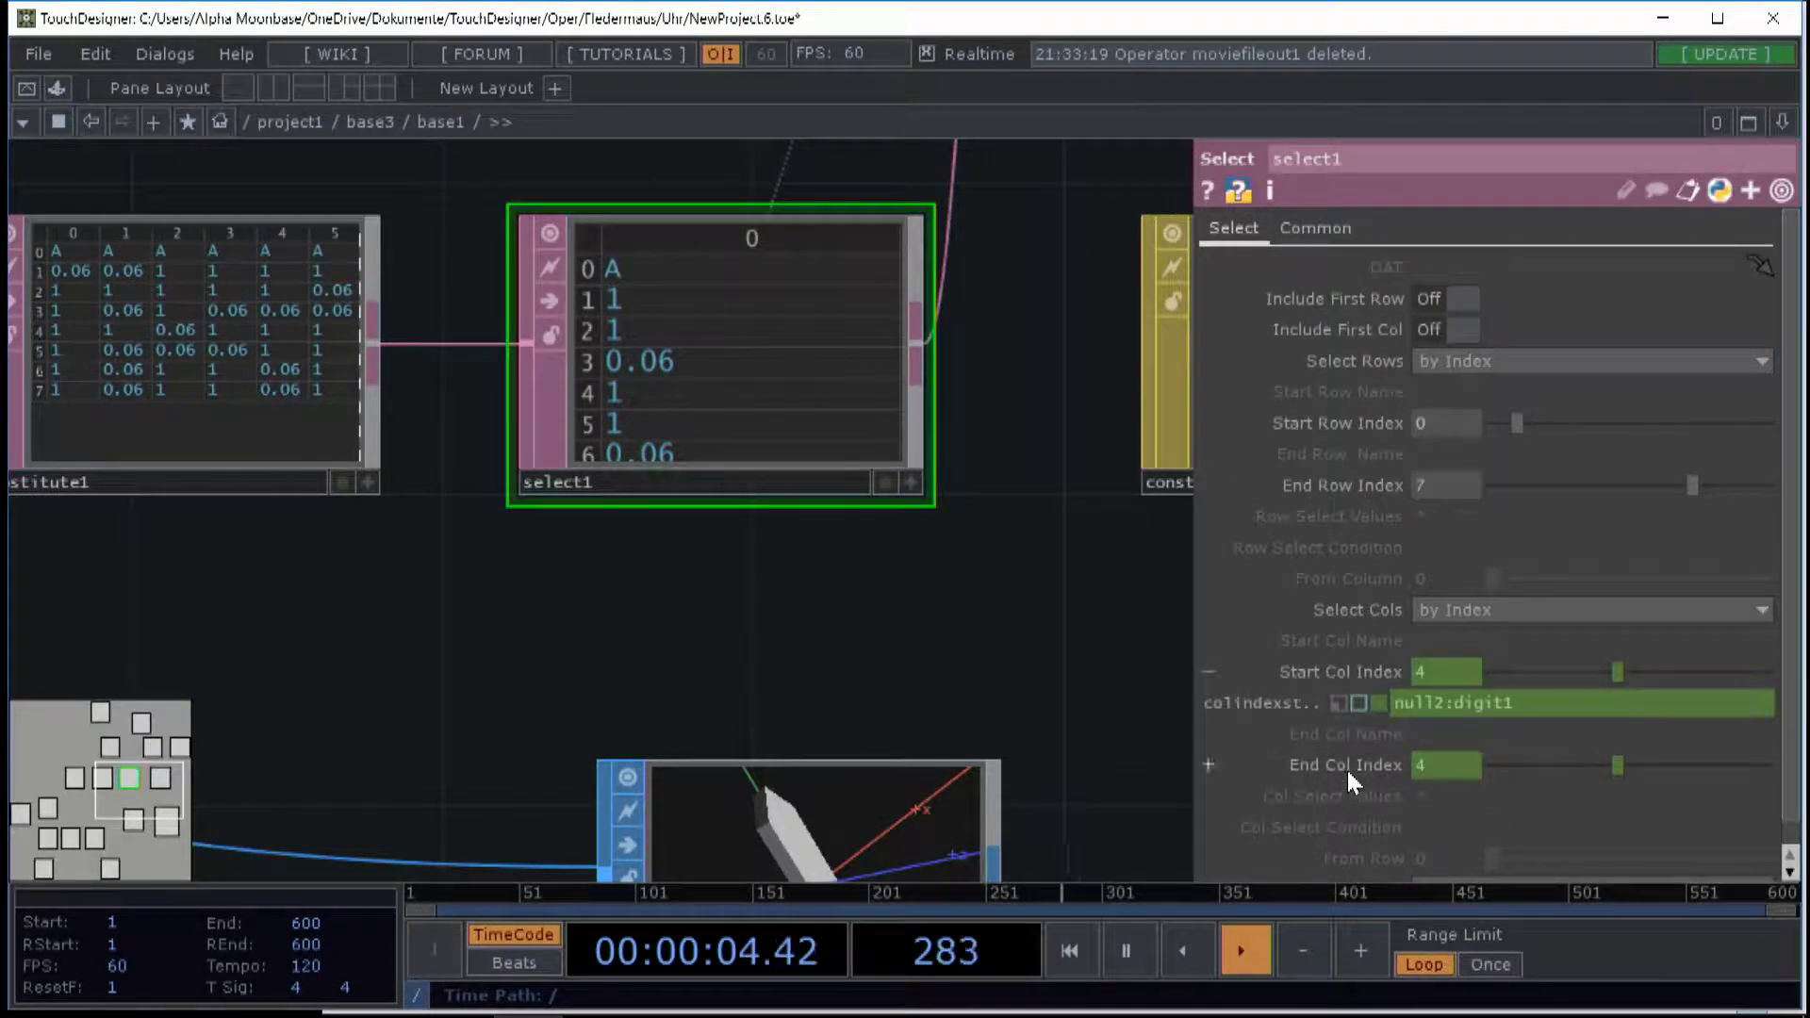
pyautogui.click(1346, 768)
# - Move in1 directly above table2 and place null2 right beside in1
pyautogui.scroll(-3, 921, 646)
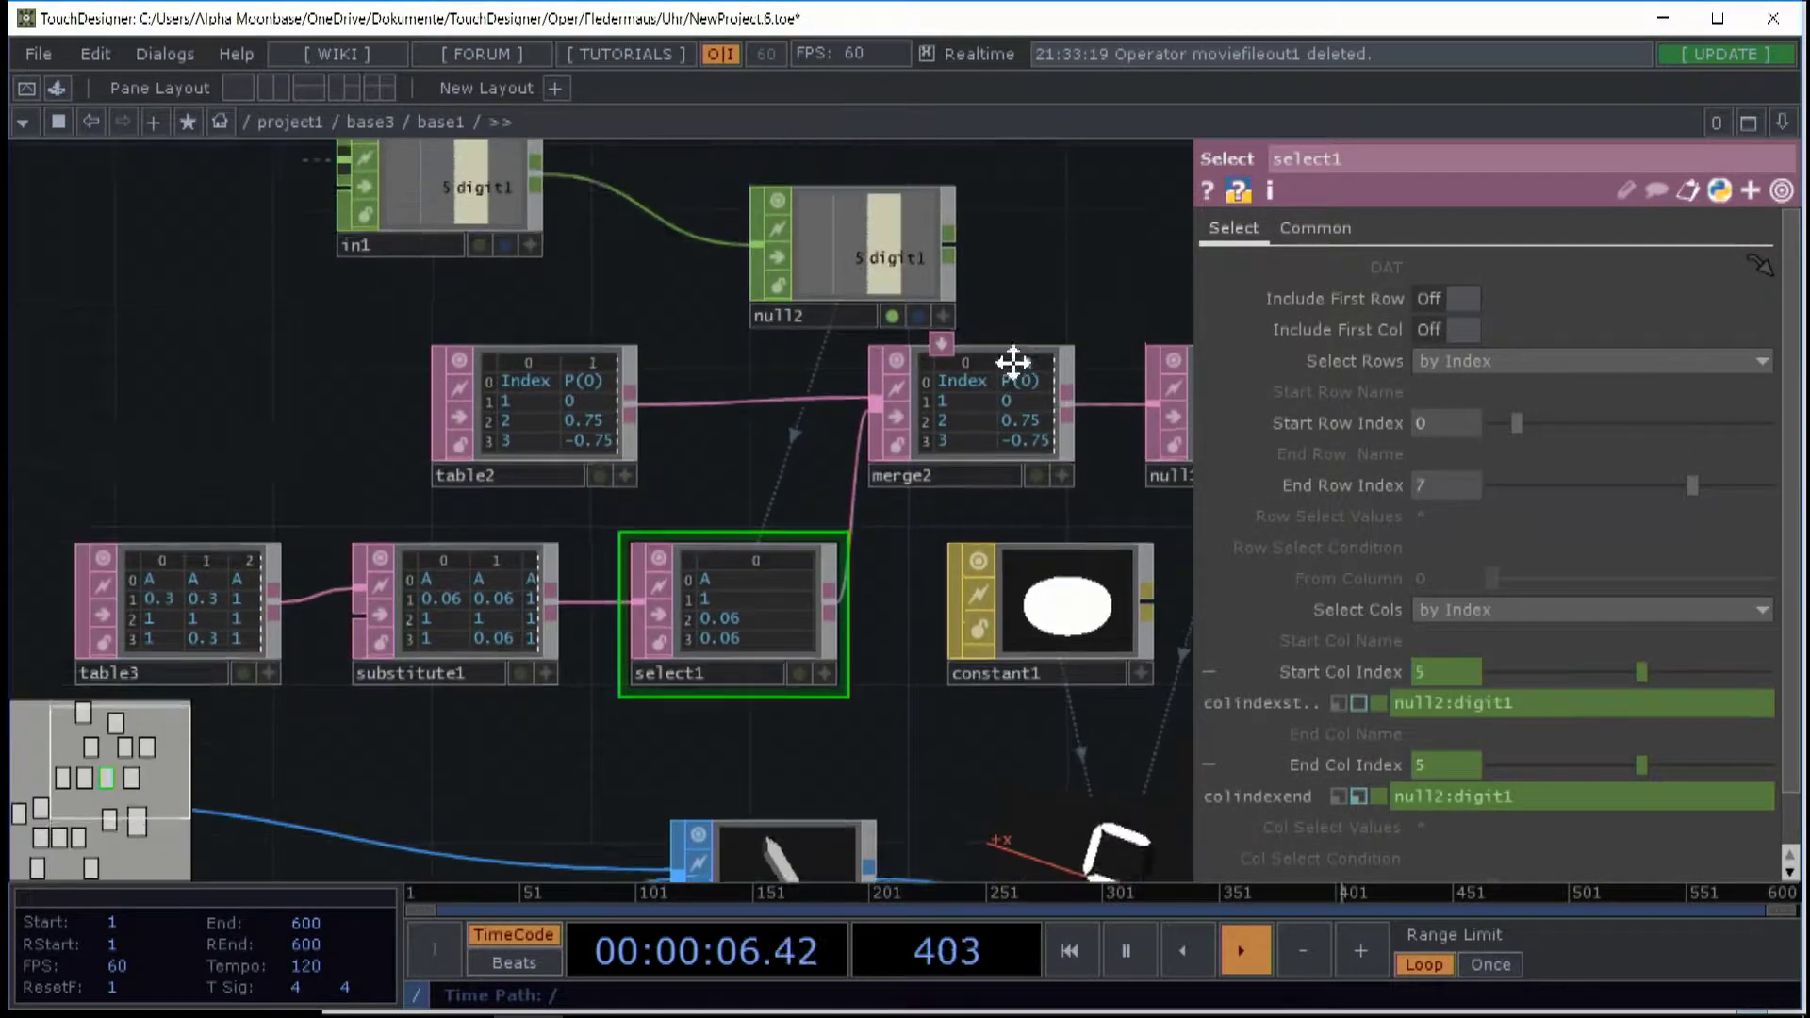
pyautogui.moveTo(1013, 363); pyautogui.dragTo(1021, 458)
pyautogui.moveTo(496, 274); pyautogui.dragTo(592, 346)
pyautogui.moveTo(845, 352); pyautogui.dragTo(765, 352)
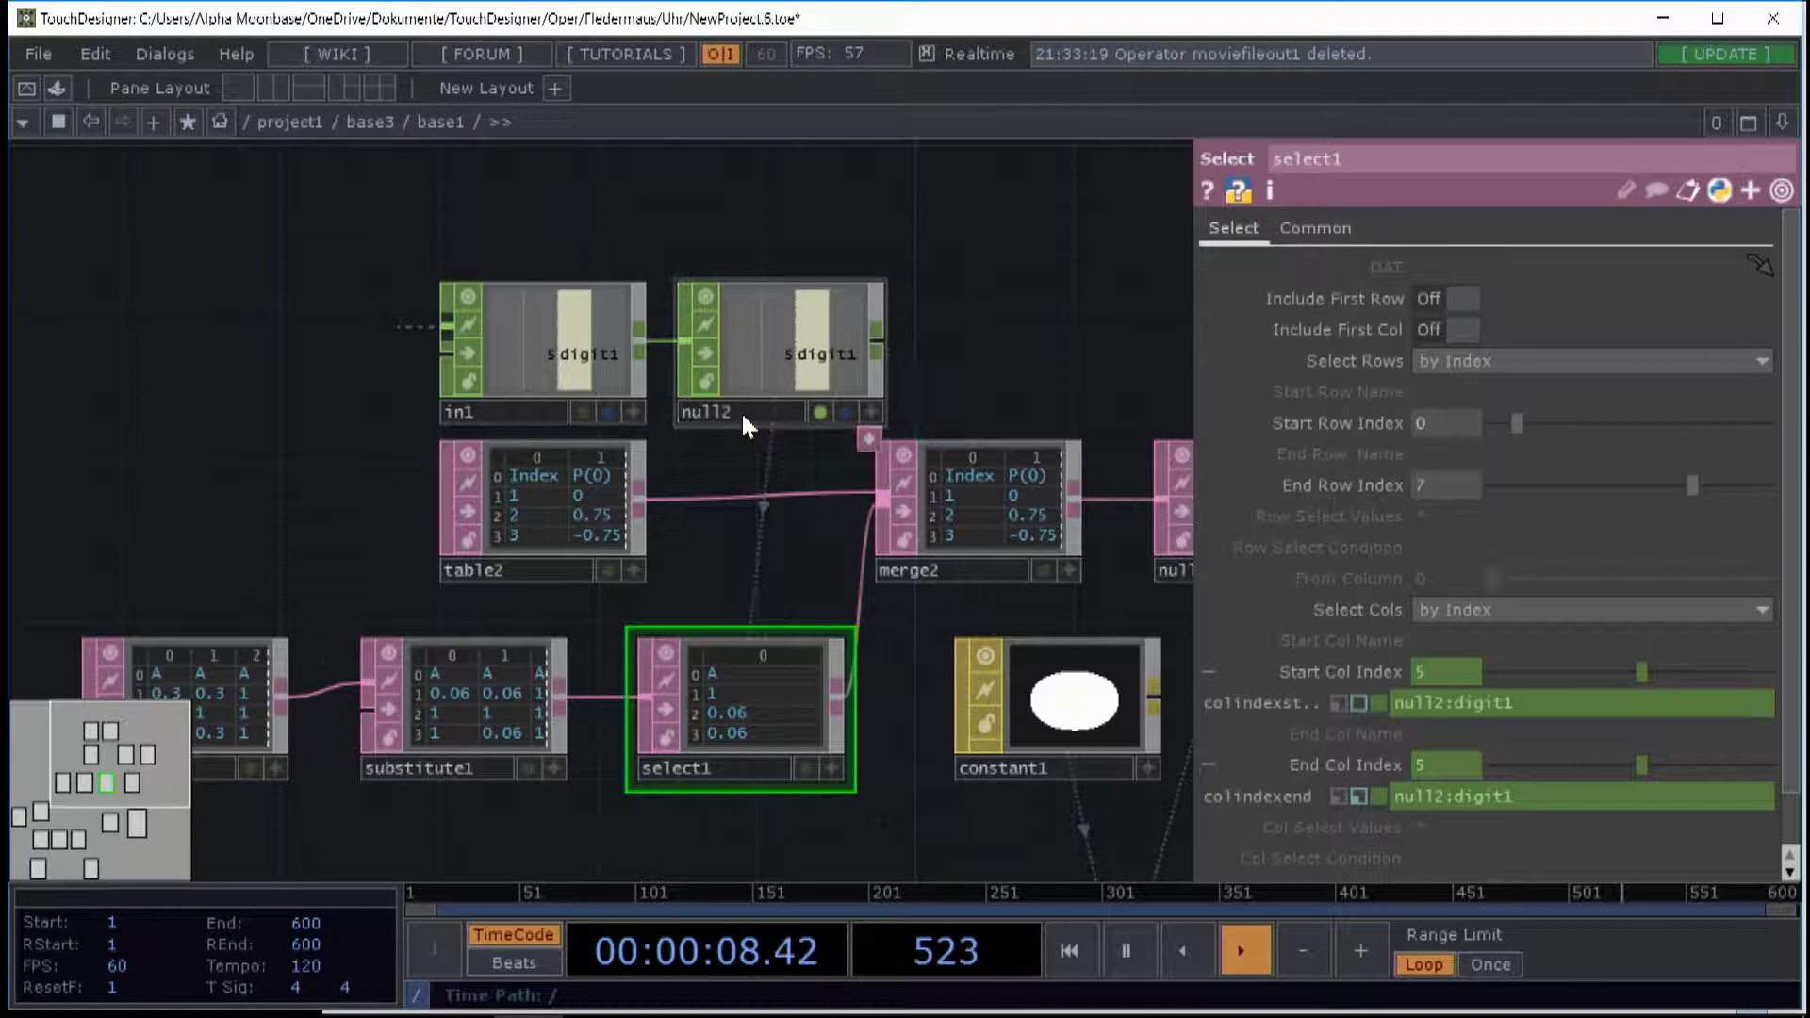
pyautogui.moveTo(785, 586); pyautogui.dragTo(683, 558)
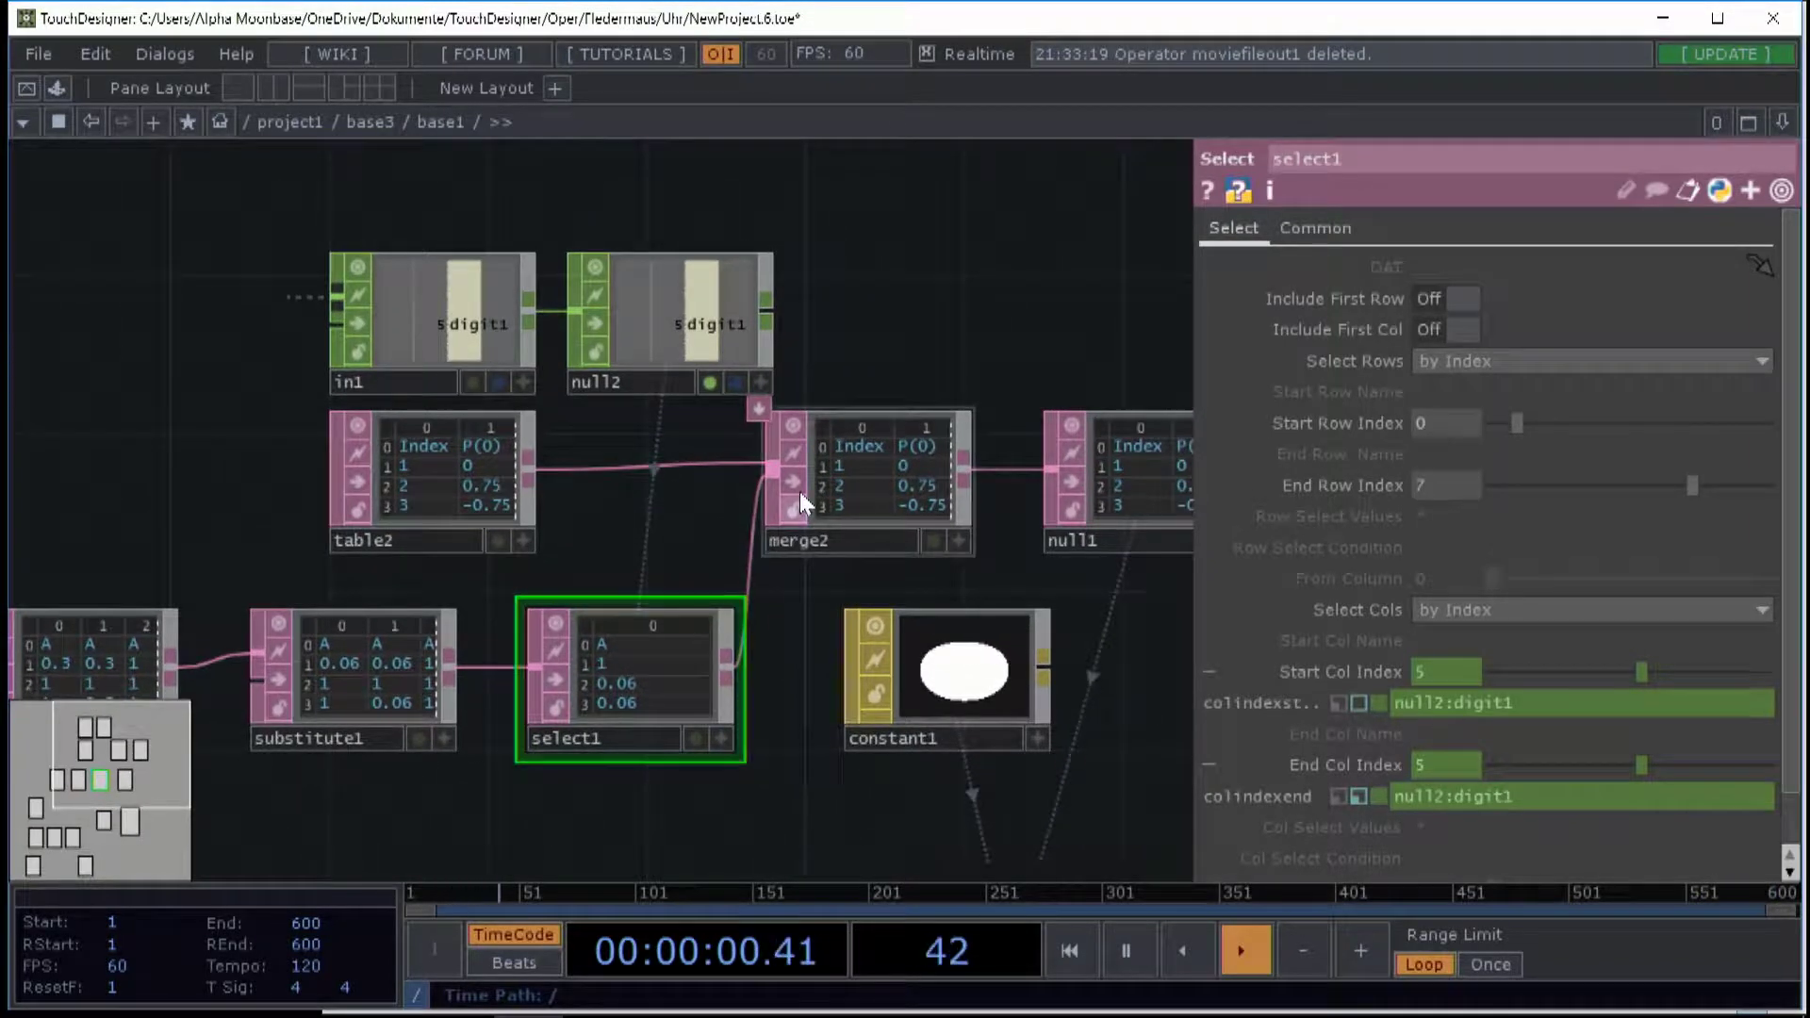
# - Select table2 and examine its index, position and rotation columns
pyautogui.scroll(4, 352, 423)
pyautogui.moveTo(652, 590); pyautogui.dragTo(780, 443, button='middle')
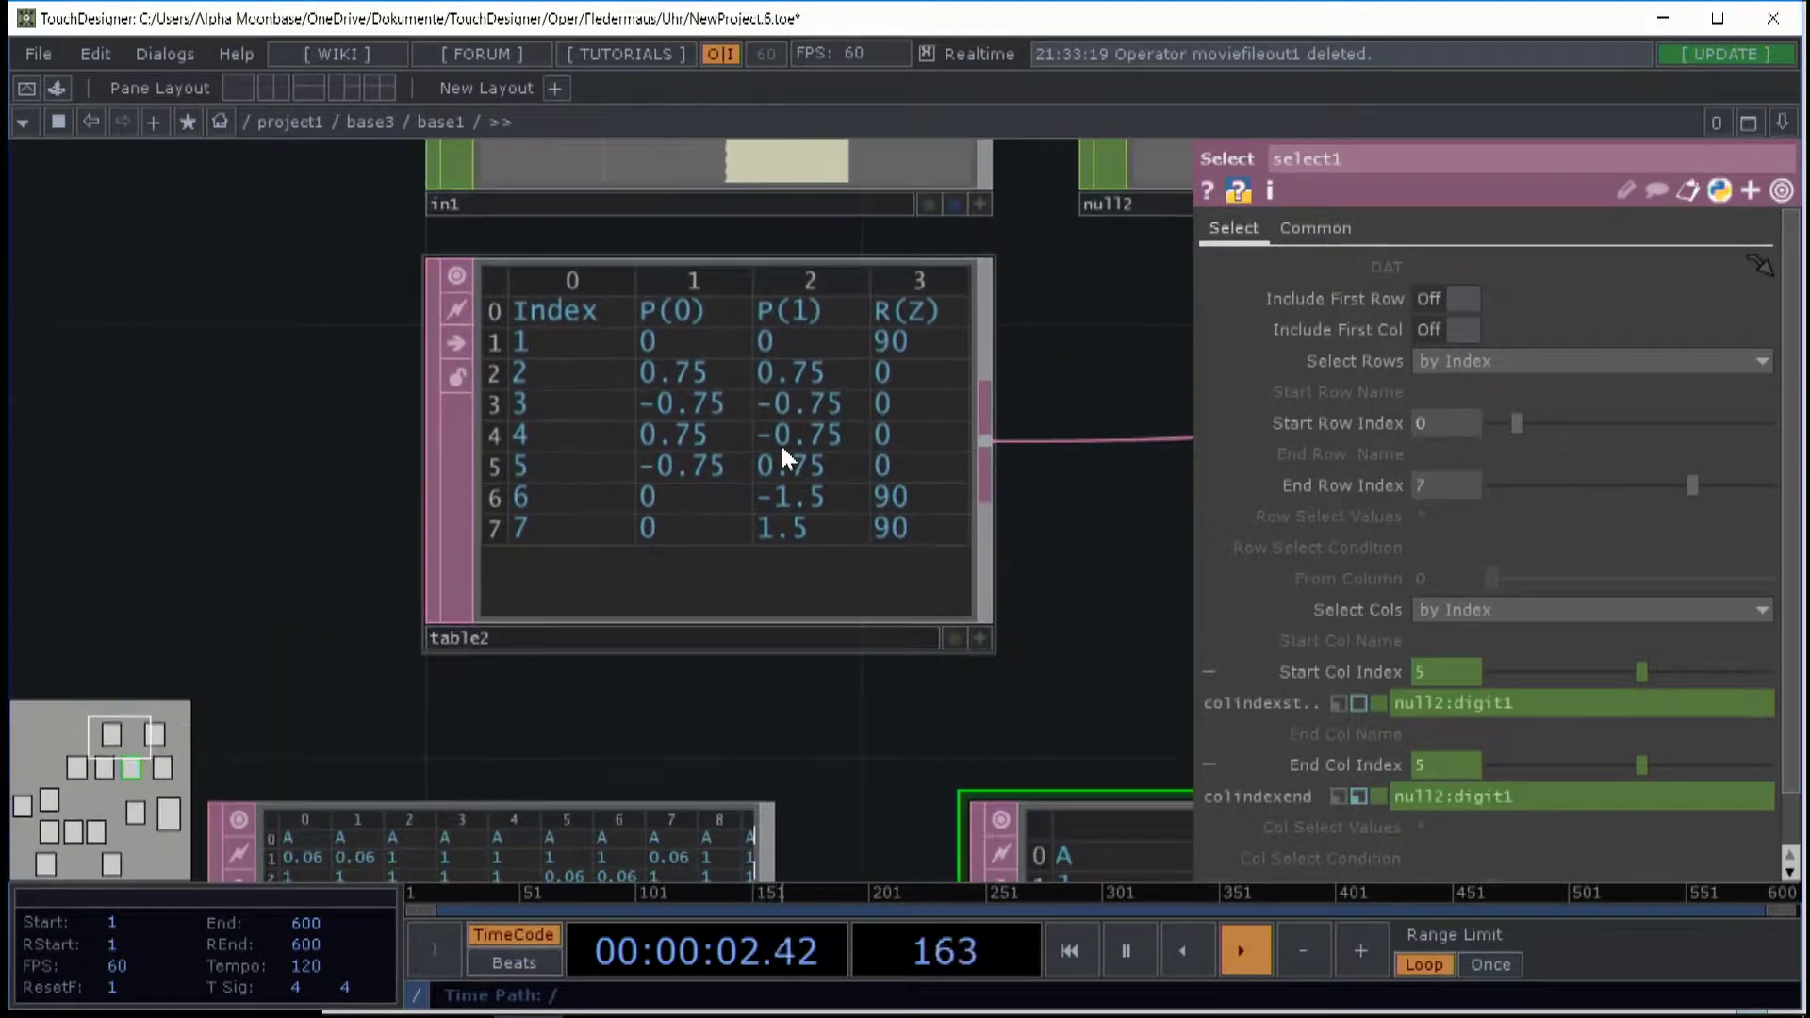
pyautogui.click(858, 414)
pyautogui.moveTo(1133, 568); pyautogui.dragTo(636, 394)
pyautogui.scroll(-3, 629, 402)
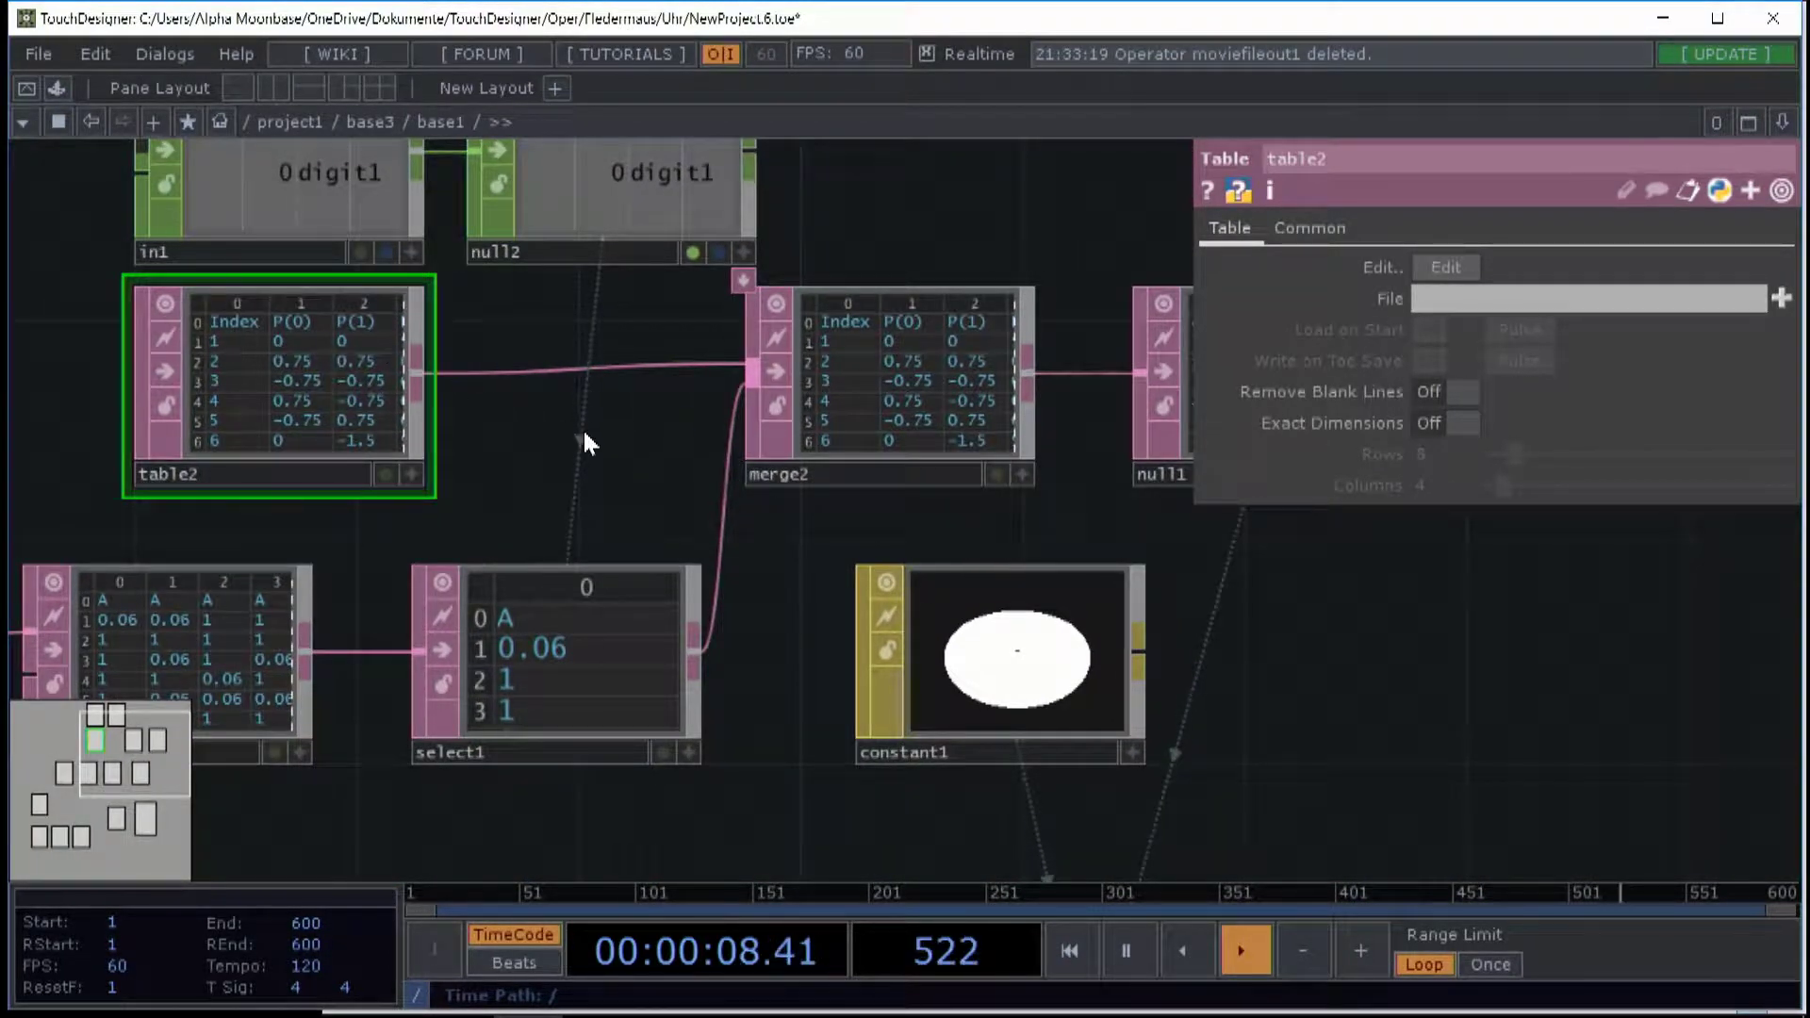
# - Inspect the parameters of merge2 and null1 and follow null1's reference to geo1
pyautogui.moveTo(811, 531); pyautogui.dragTo(715, 535)
pyautogui.click(864, 421)
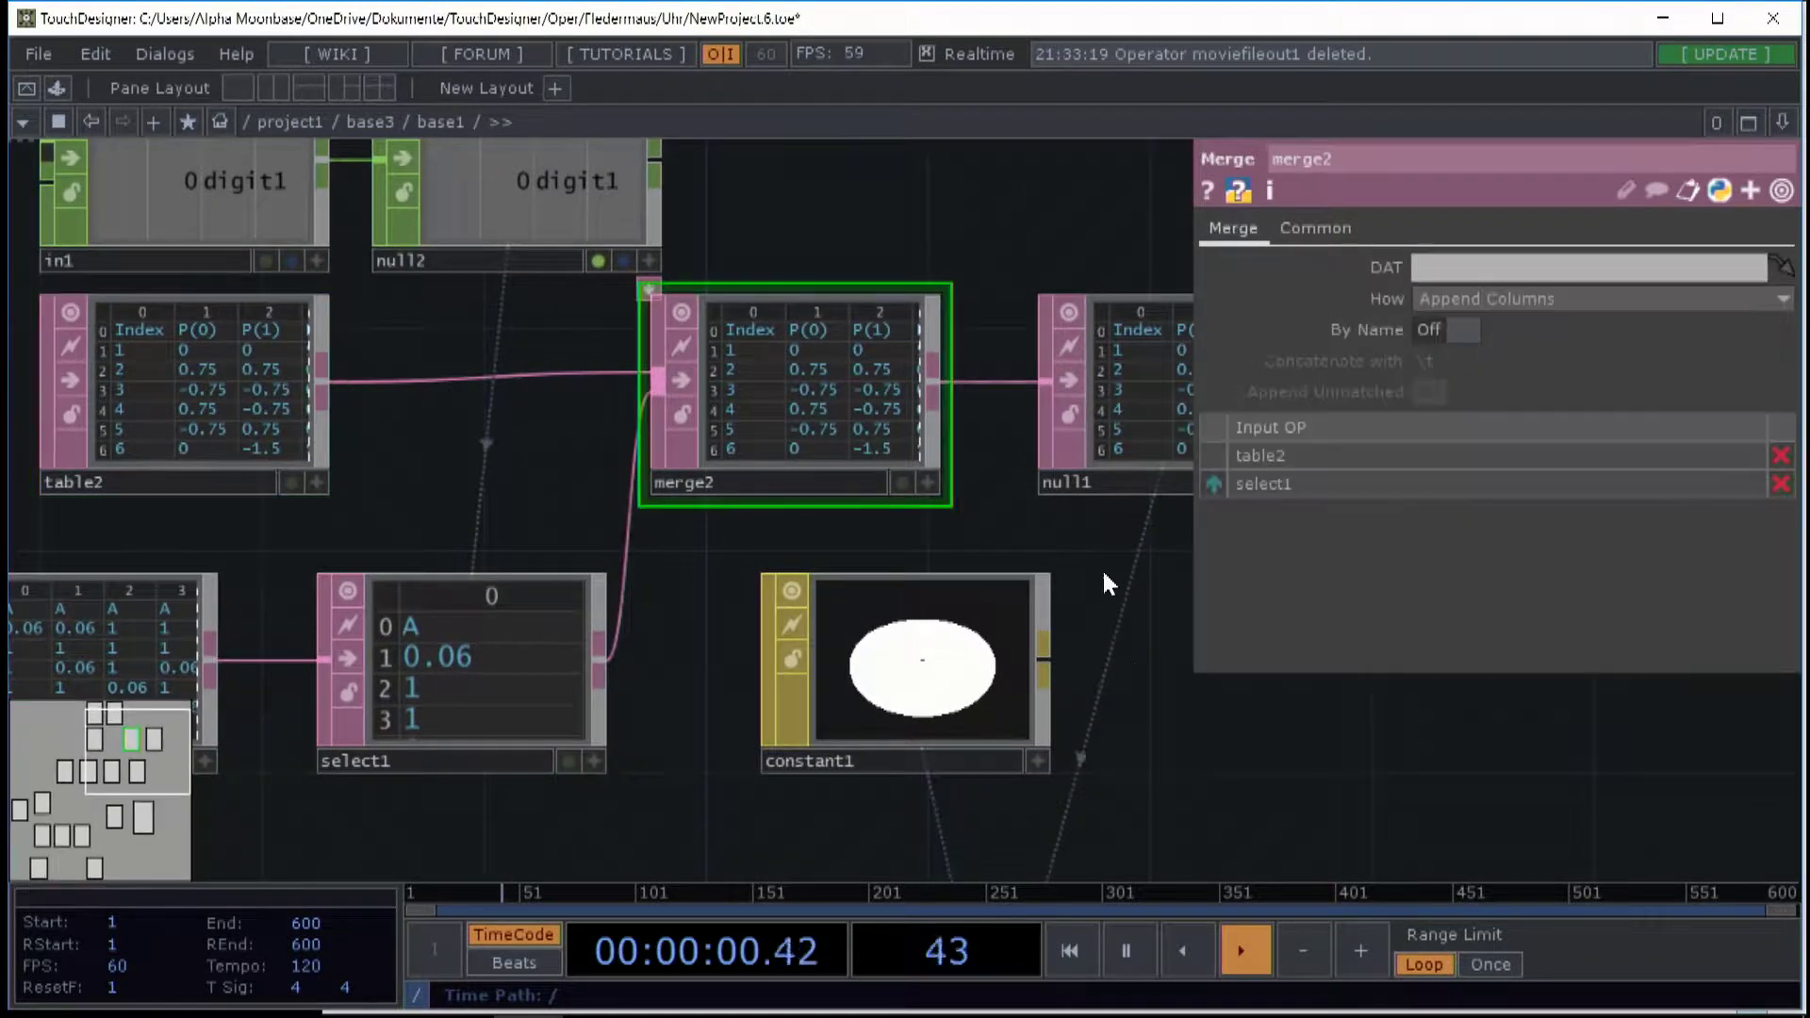
pyautogui.moveTo(1121, 665); pyautogui.dragTo(955, 615)
pyautogui.click(1070, 407)
pyautogui.moveTo(1118, 699); pyautogui.dragTo(1062, 372)
pyautogui.scroll(-3, 1063, 371)
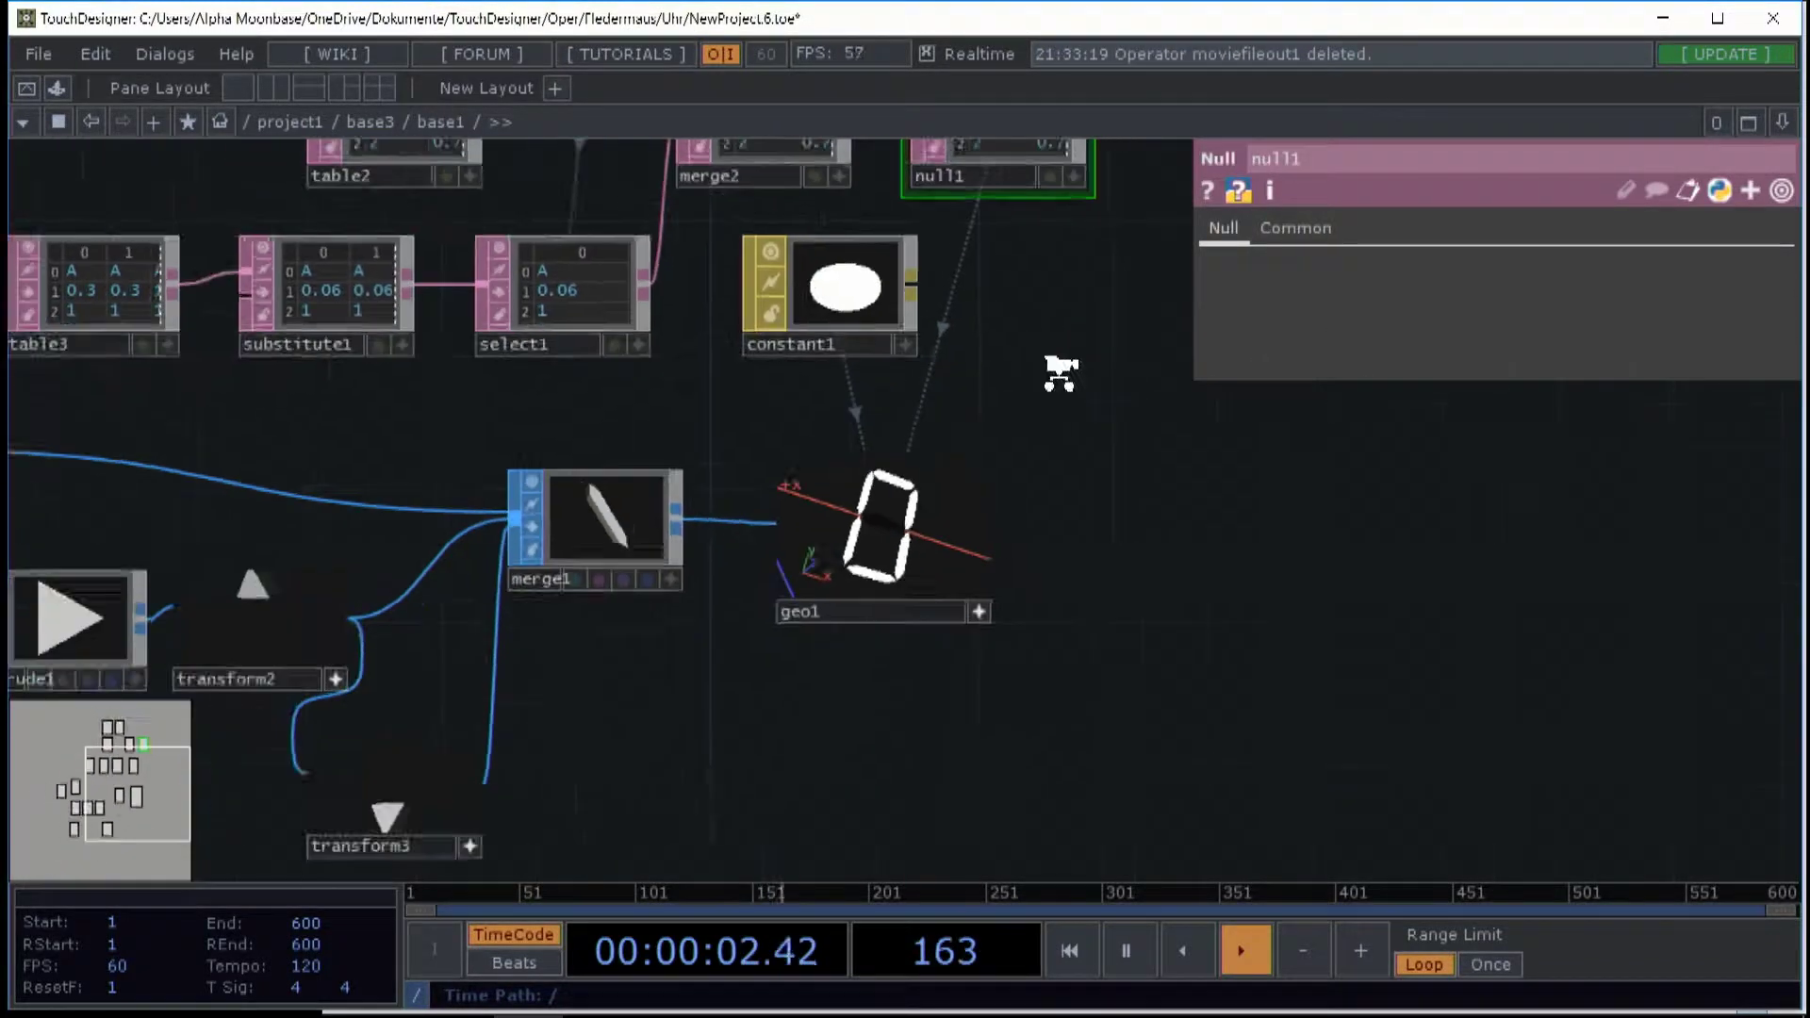
# - Turn the digit in geo1's viewer, deactivate the viewer and move geo1 slightly farther from merge1
pyautogui.scroll(3, 1022, 477)
pyautogui.moveTo(807, 476); pyautogui.dragTo(735, 441)
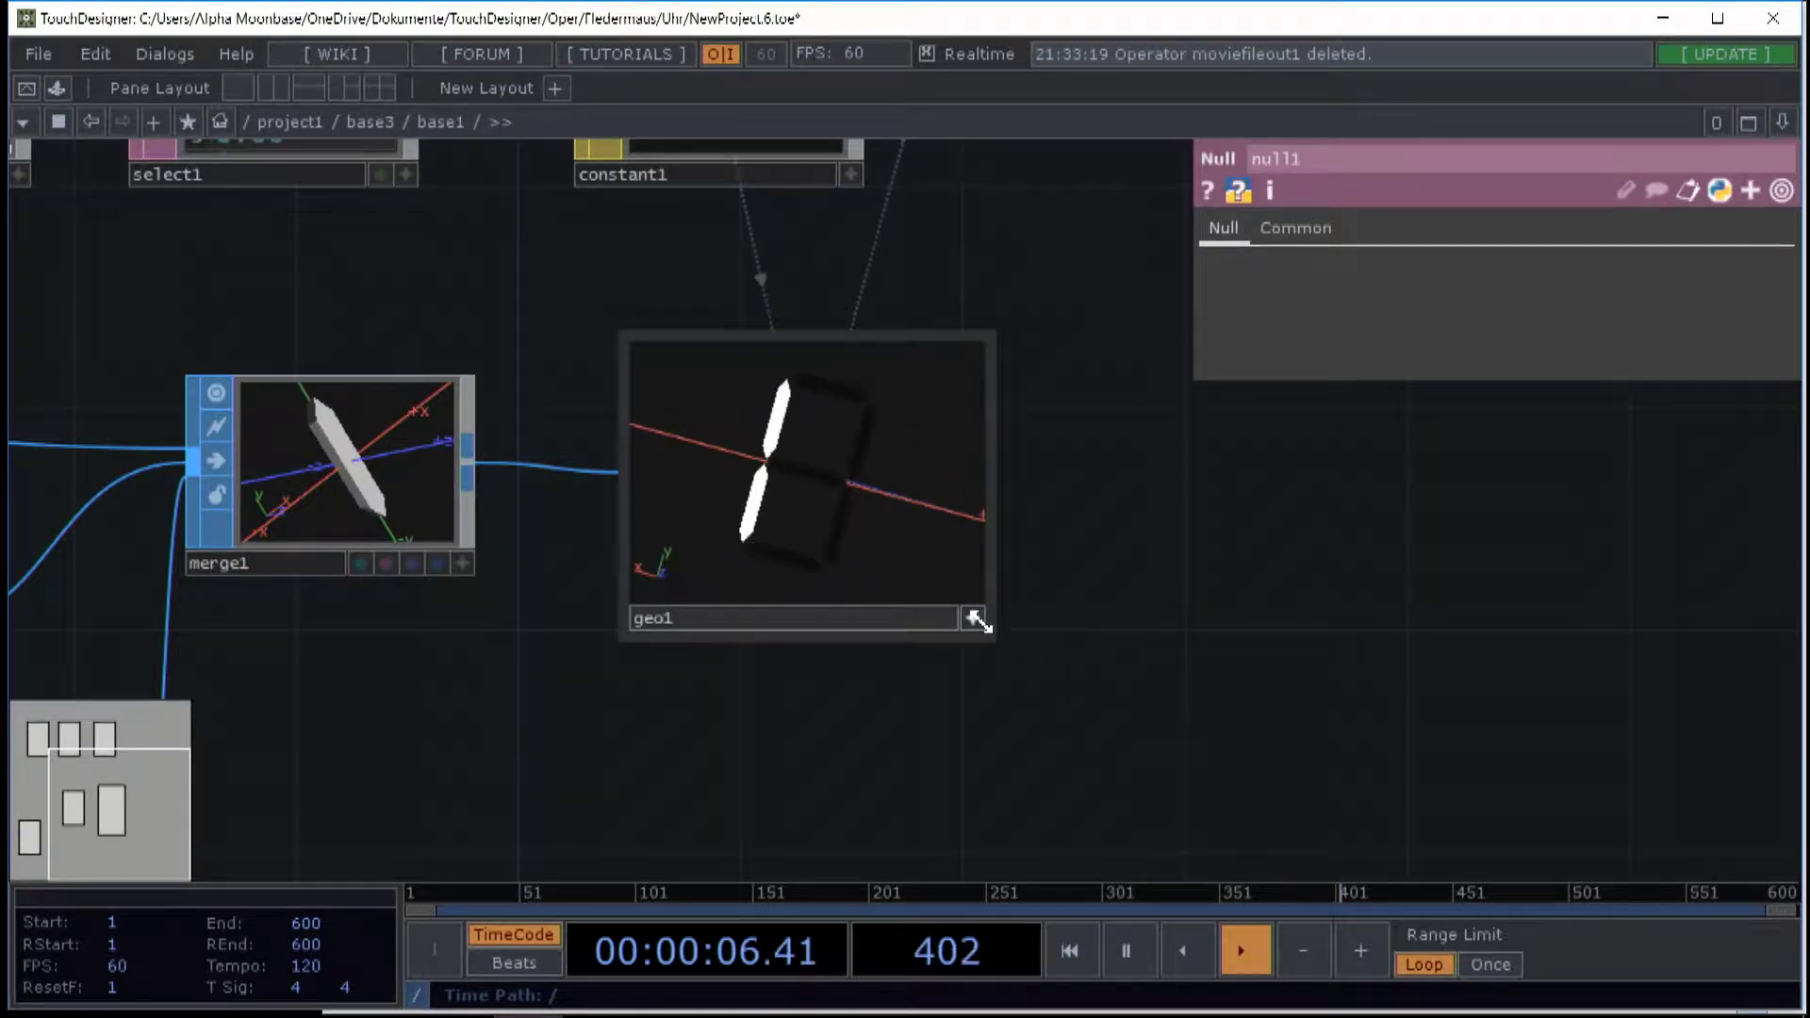
pyautogui.moveTo(937, 525); pyautogui.dragTo(988, 525)
# - Trace the position expressions from geo1's Translate through base1 and base2 up to base3 in project1
pyautogui.click(1159, 226)
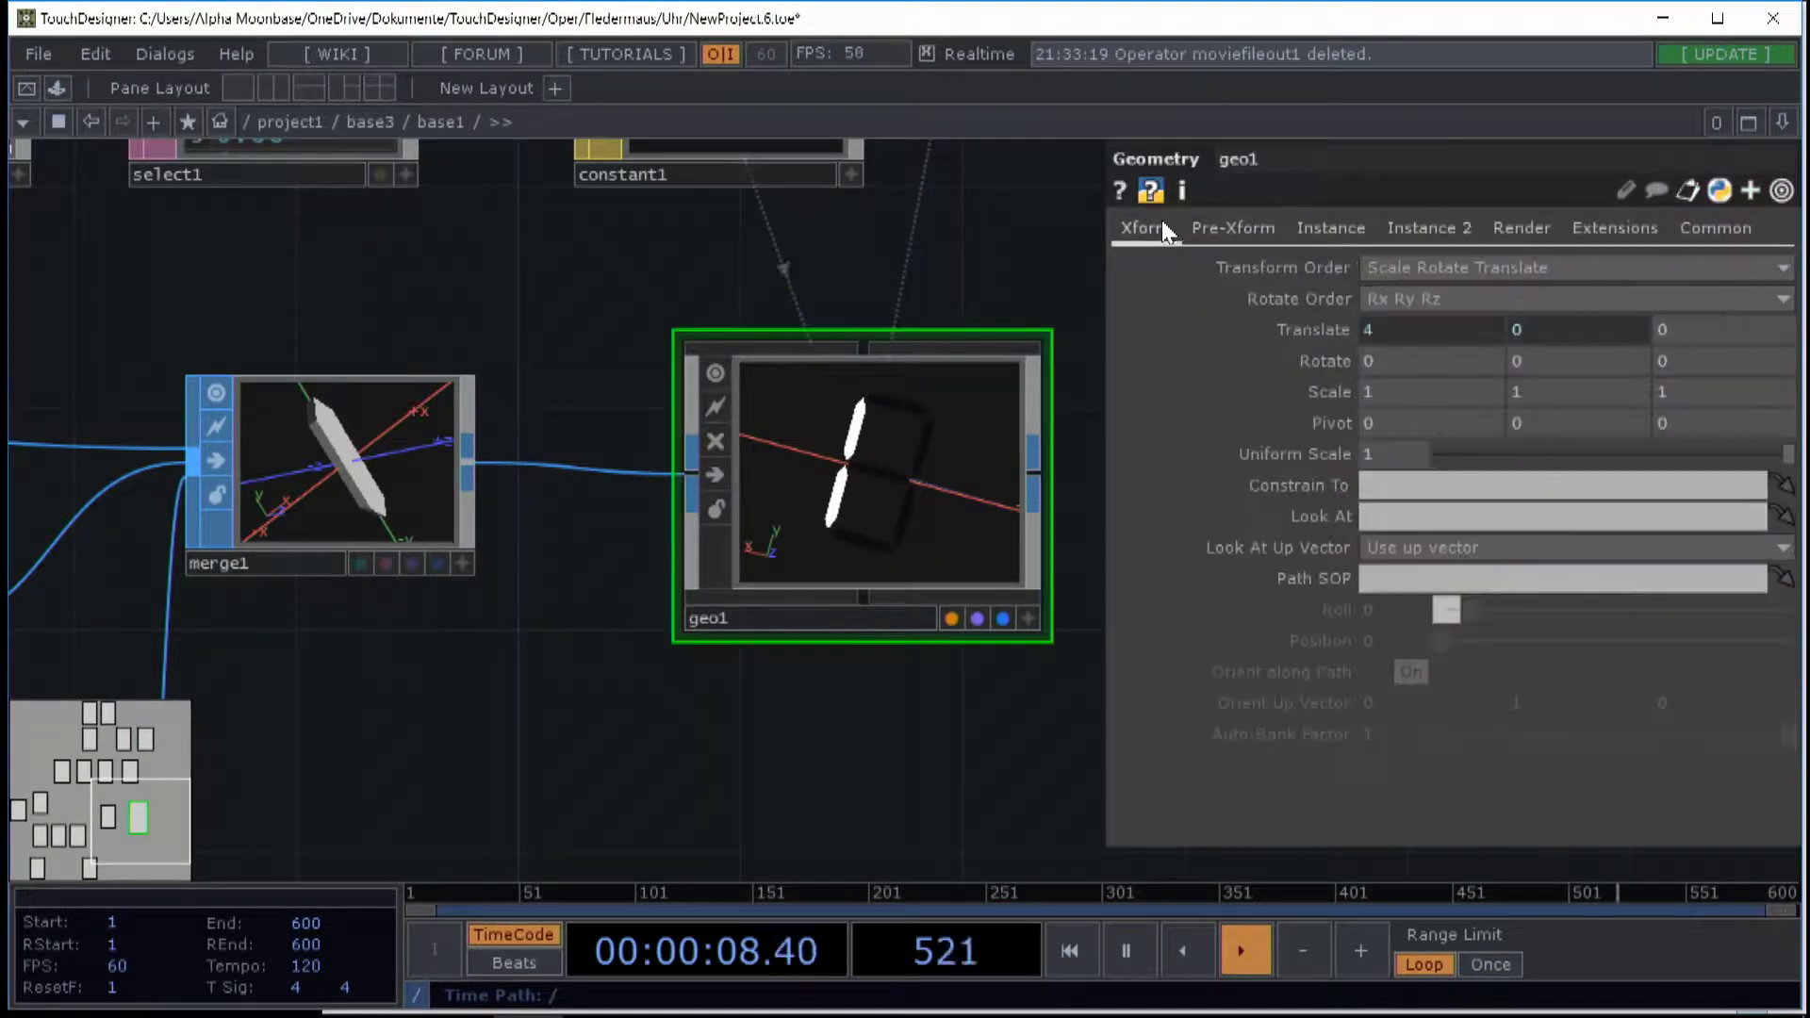
pyautogui.click(1310, 329)
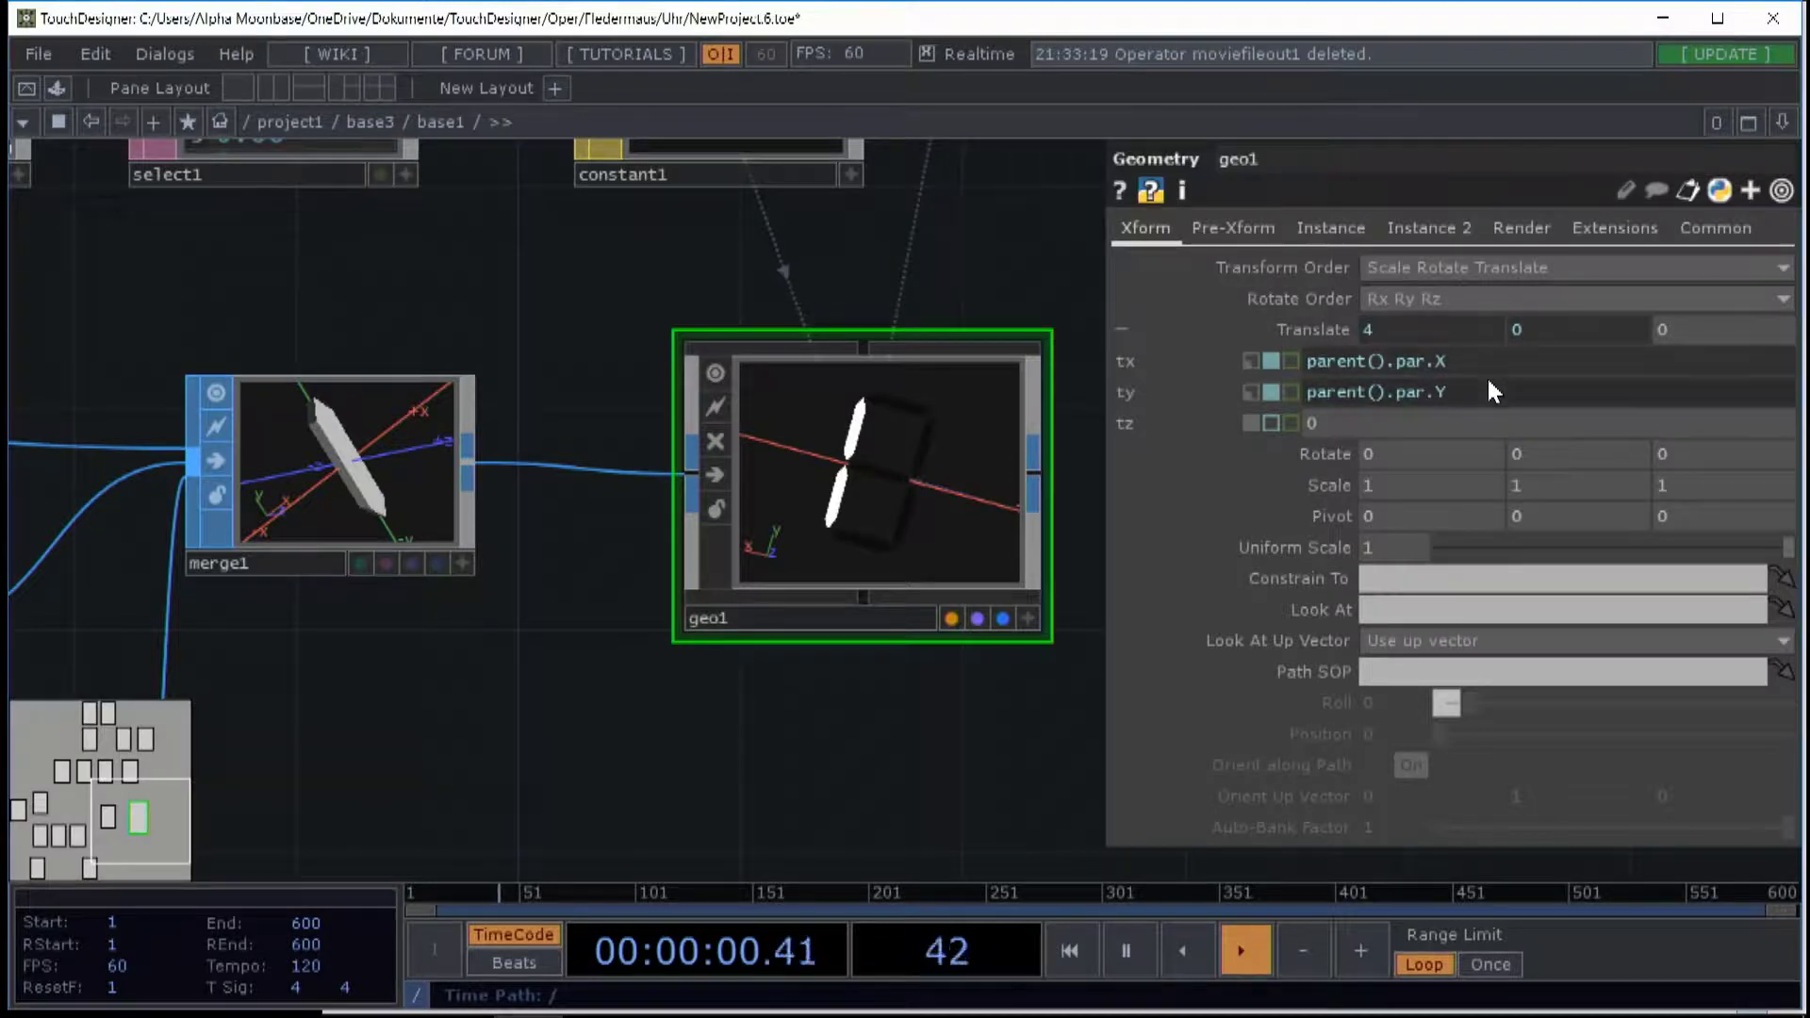
pyautogui.click(386, 121)
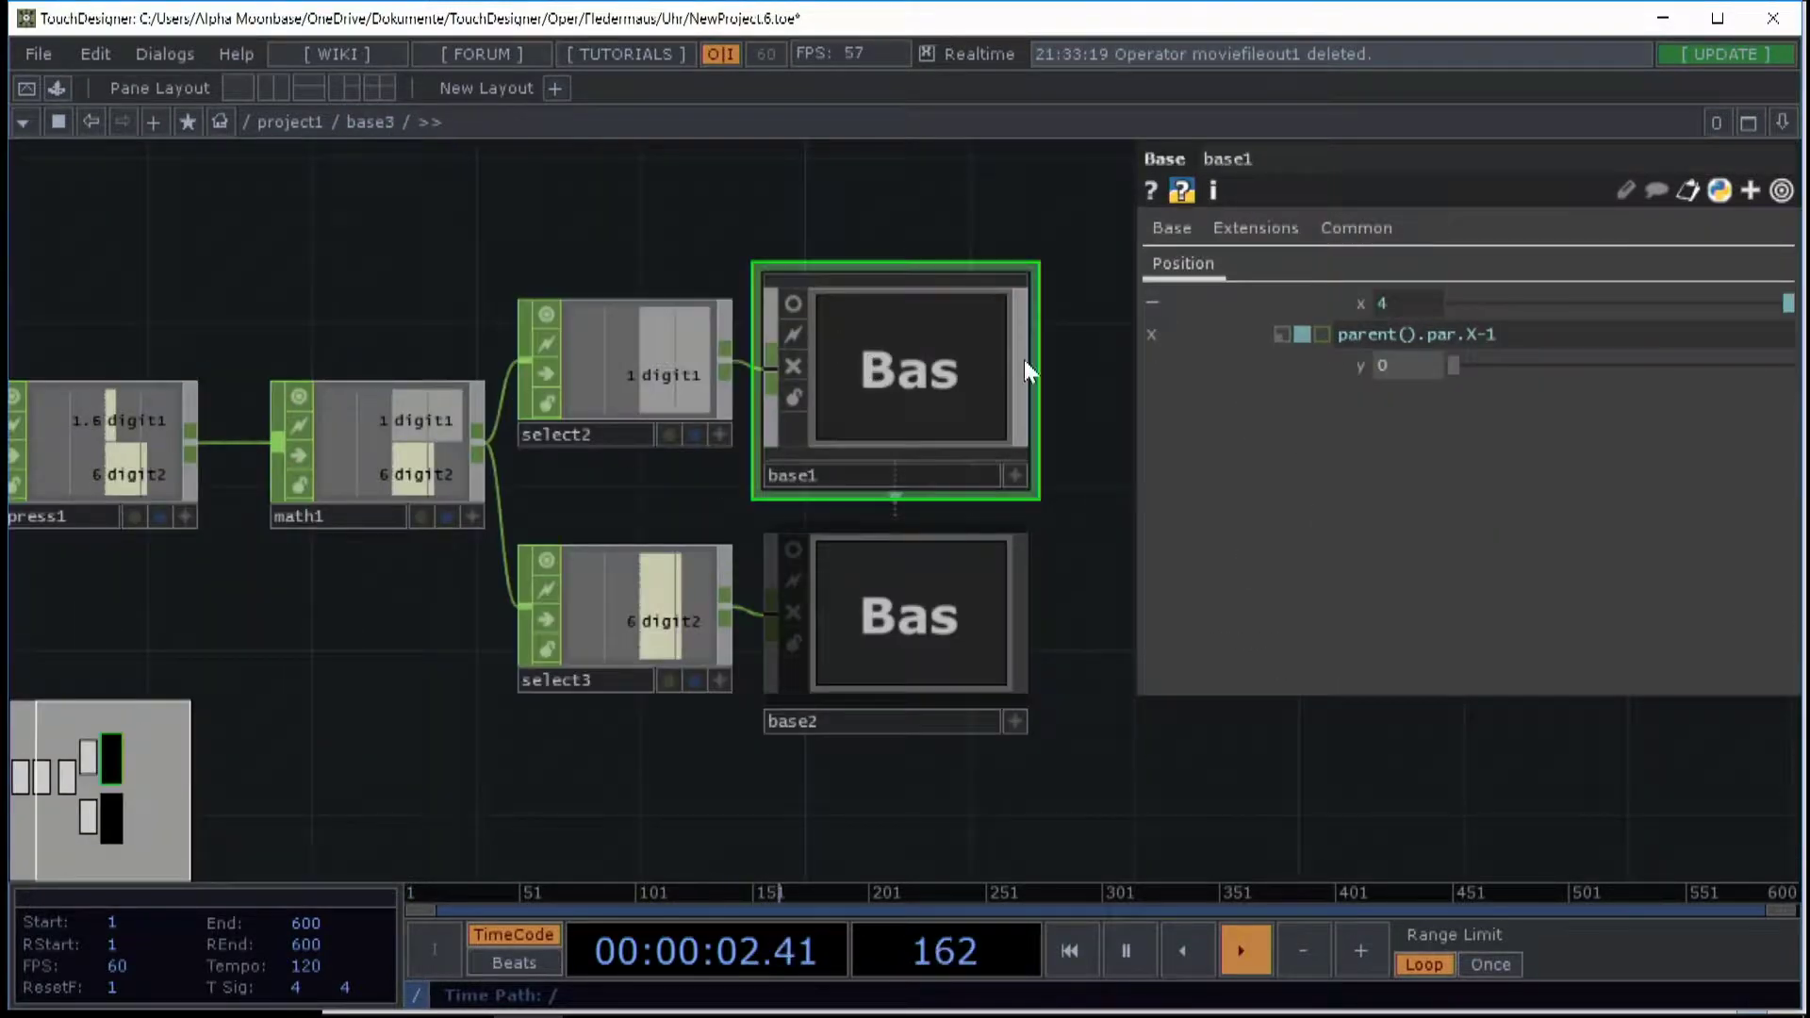
pyautogui.click(933, 591)
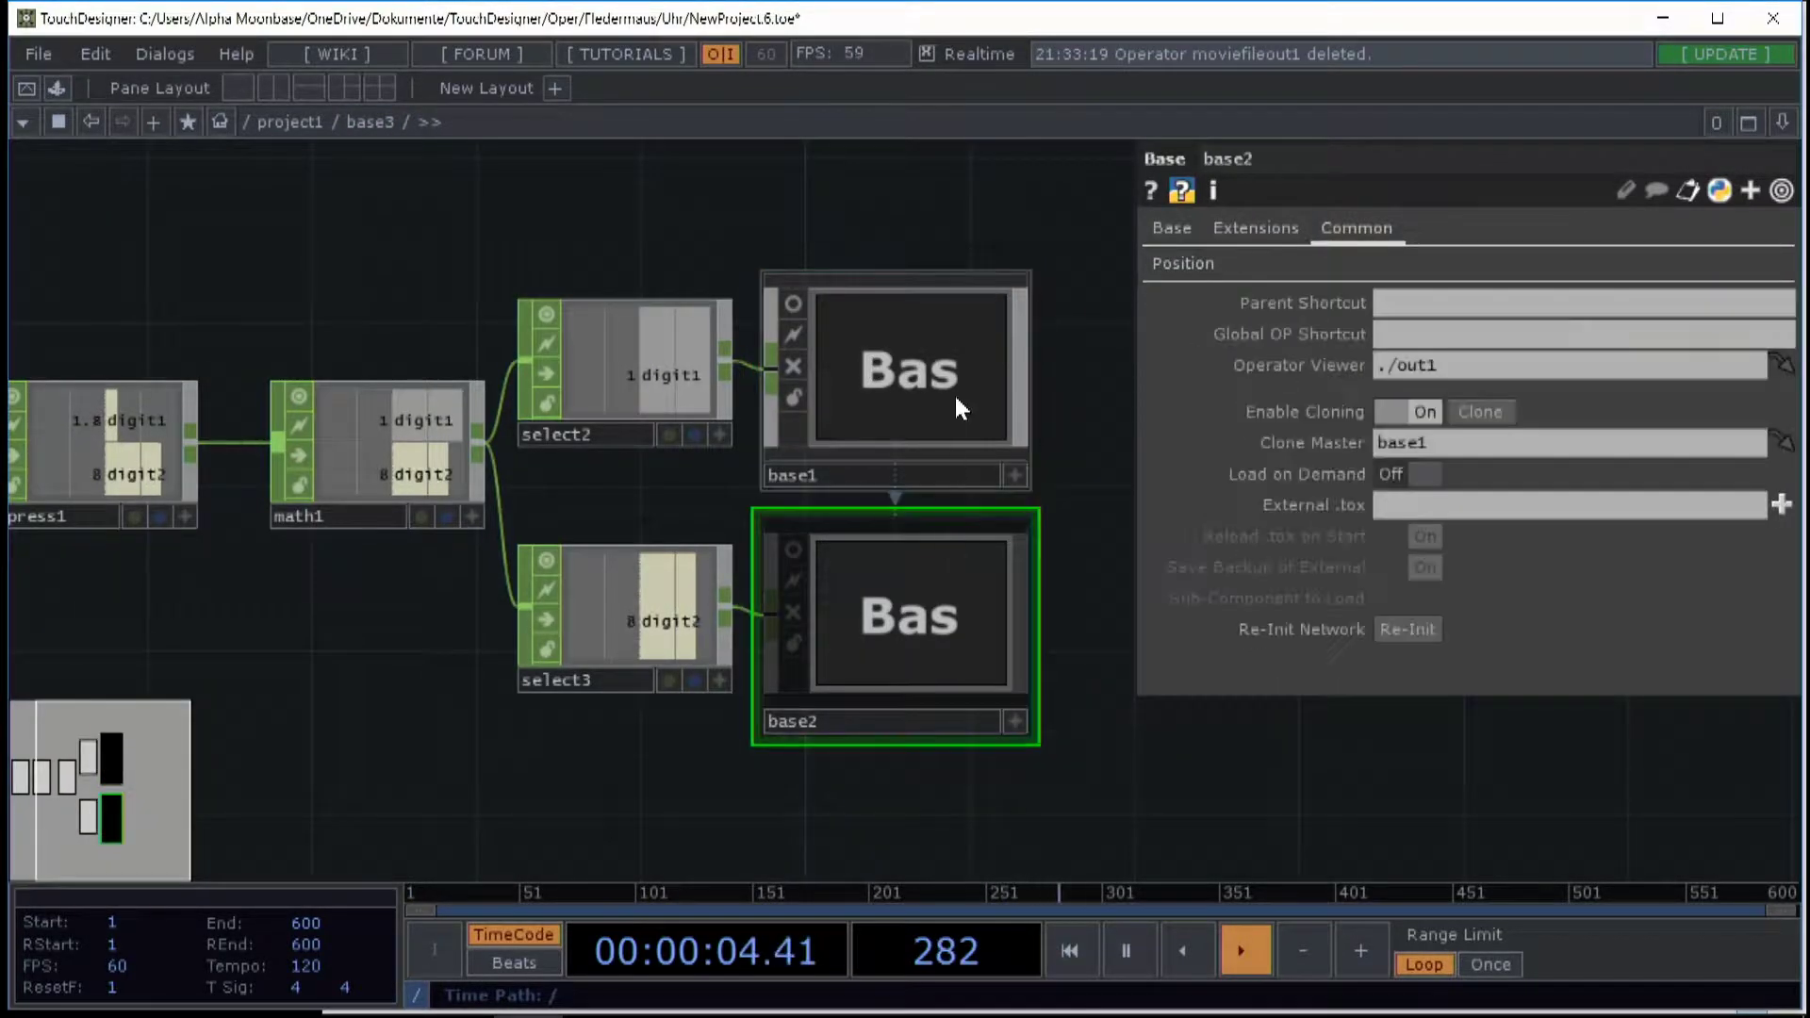
pyautogui.click(1184, 263)
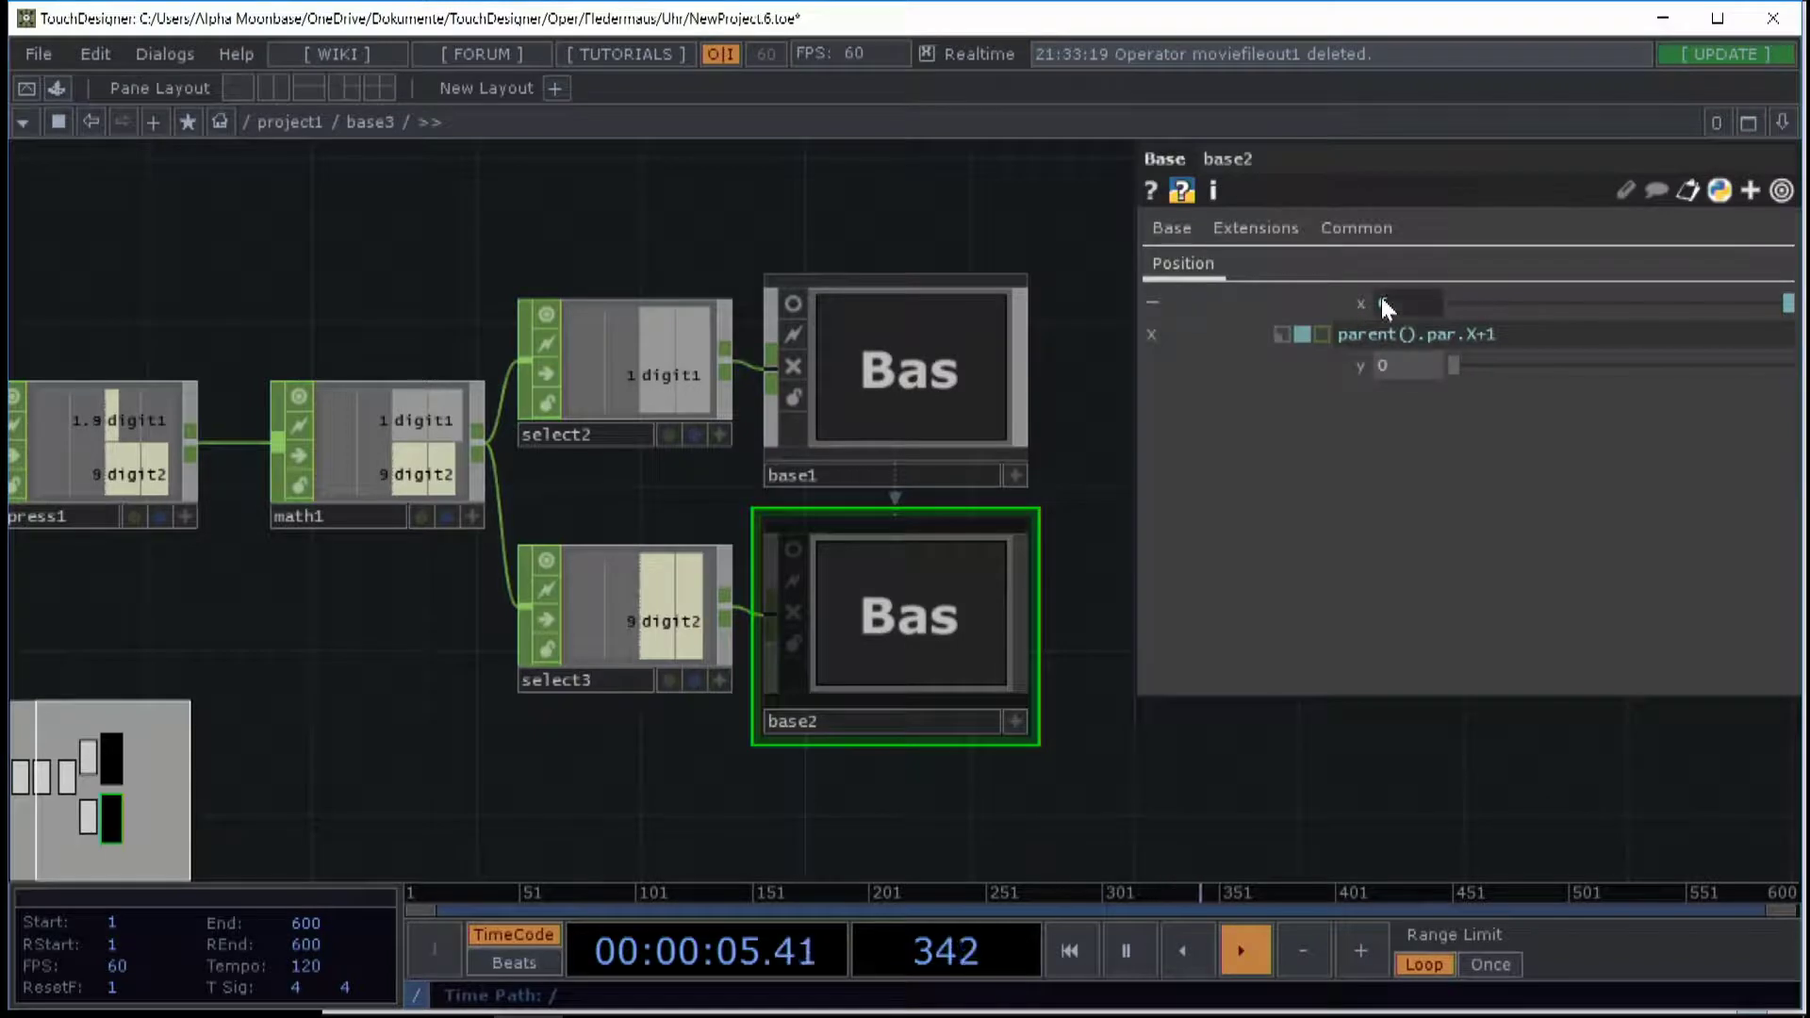
pyautogui.click(964, 336)
pyautogui.click(282, 122)
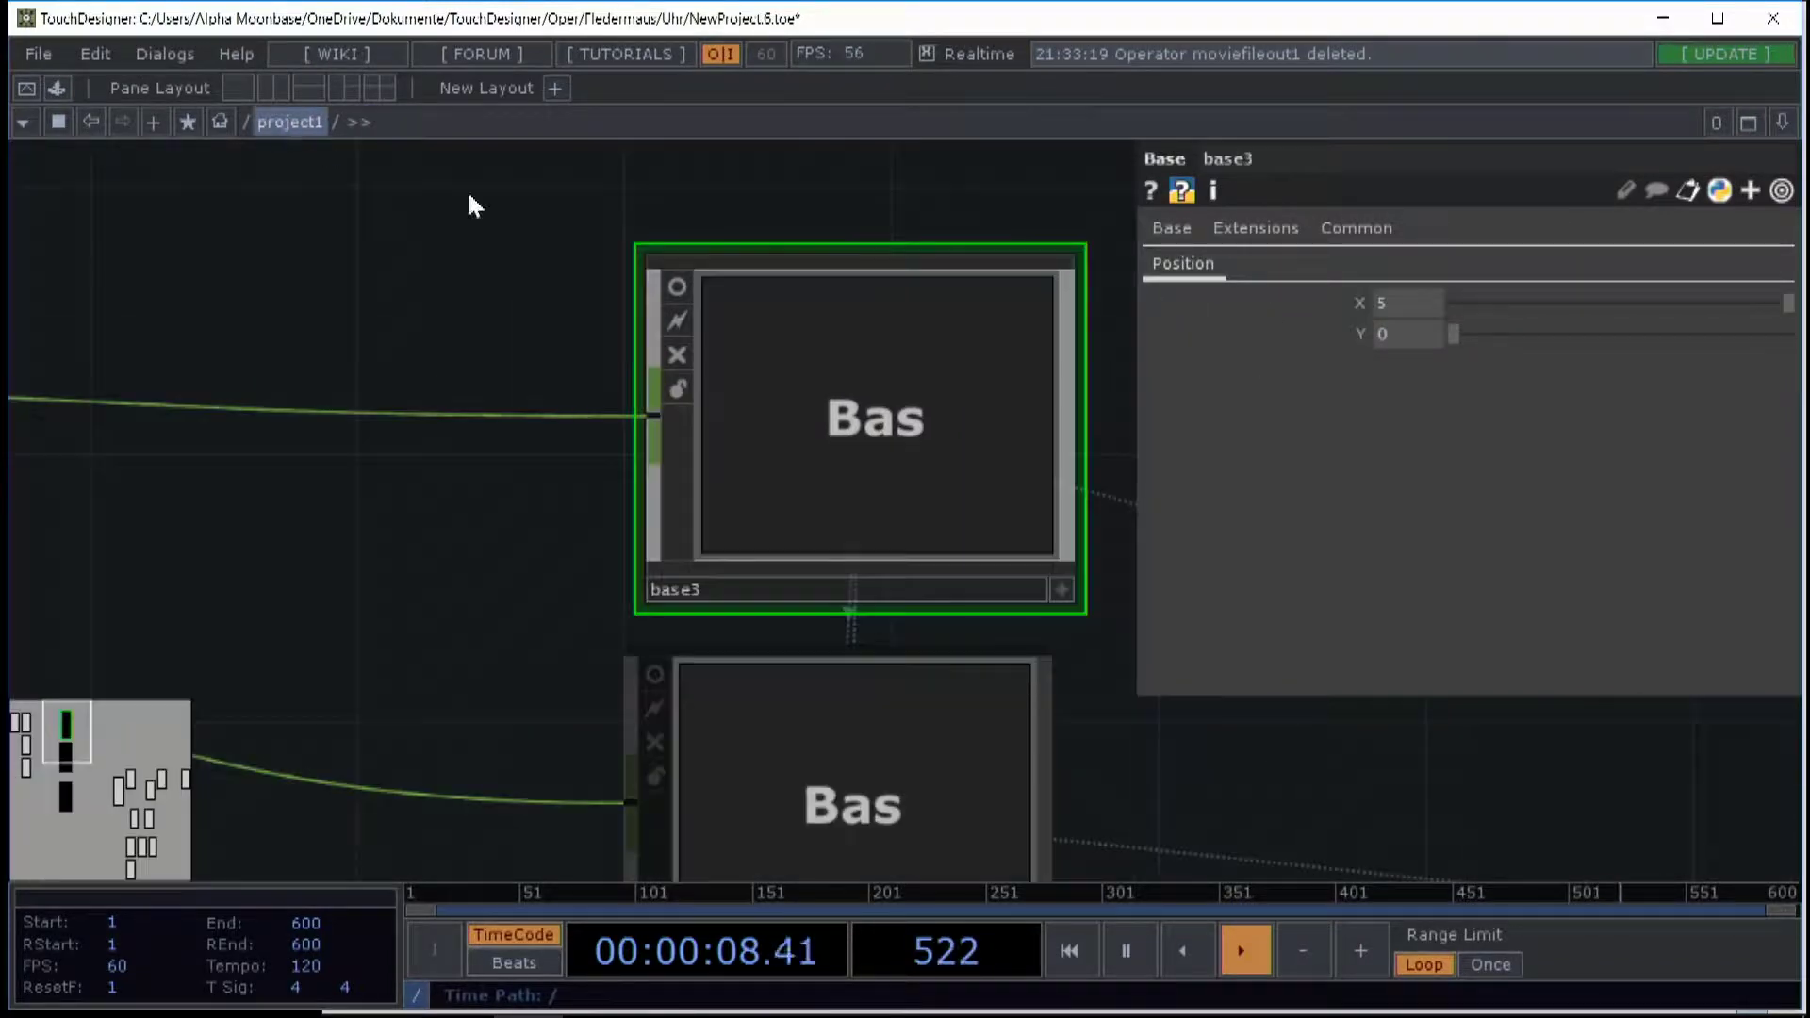
# - Inspect base4 in project1 and examine its internal network from in1 to base1 and base2
pyautogui.click(915, 620)
pyautogui.moveTo(1064, 745); pyautogui.dragTo(169, 416)
pyautogui.moveTo(836, 300); pyautogui.dragTo(1154, 325)
pyautogui.press('i')
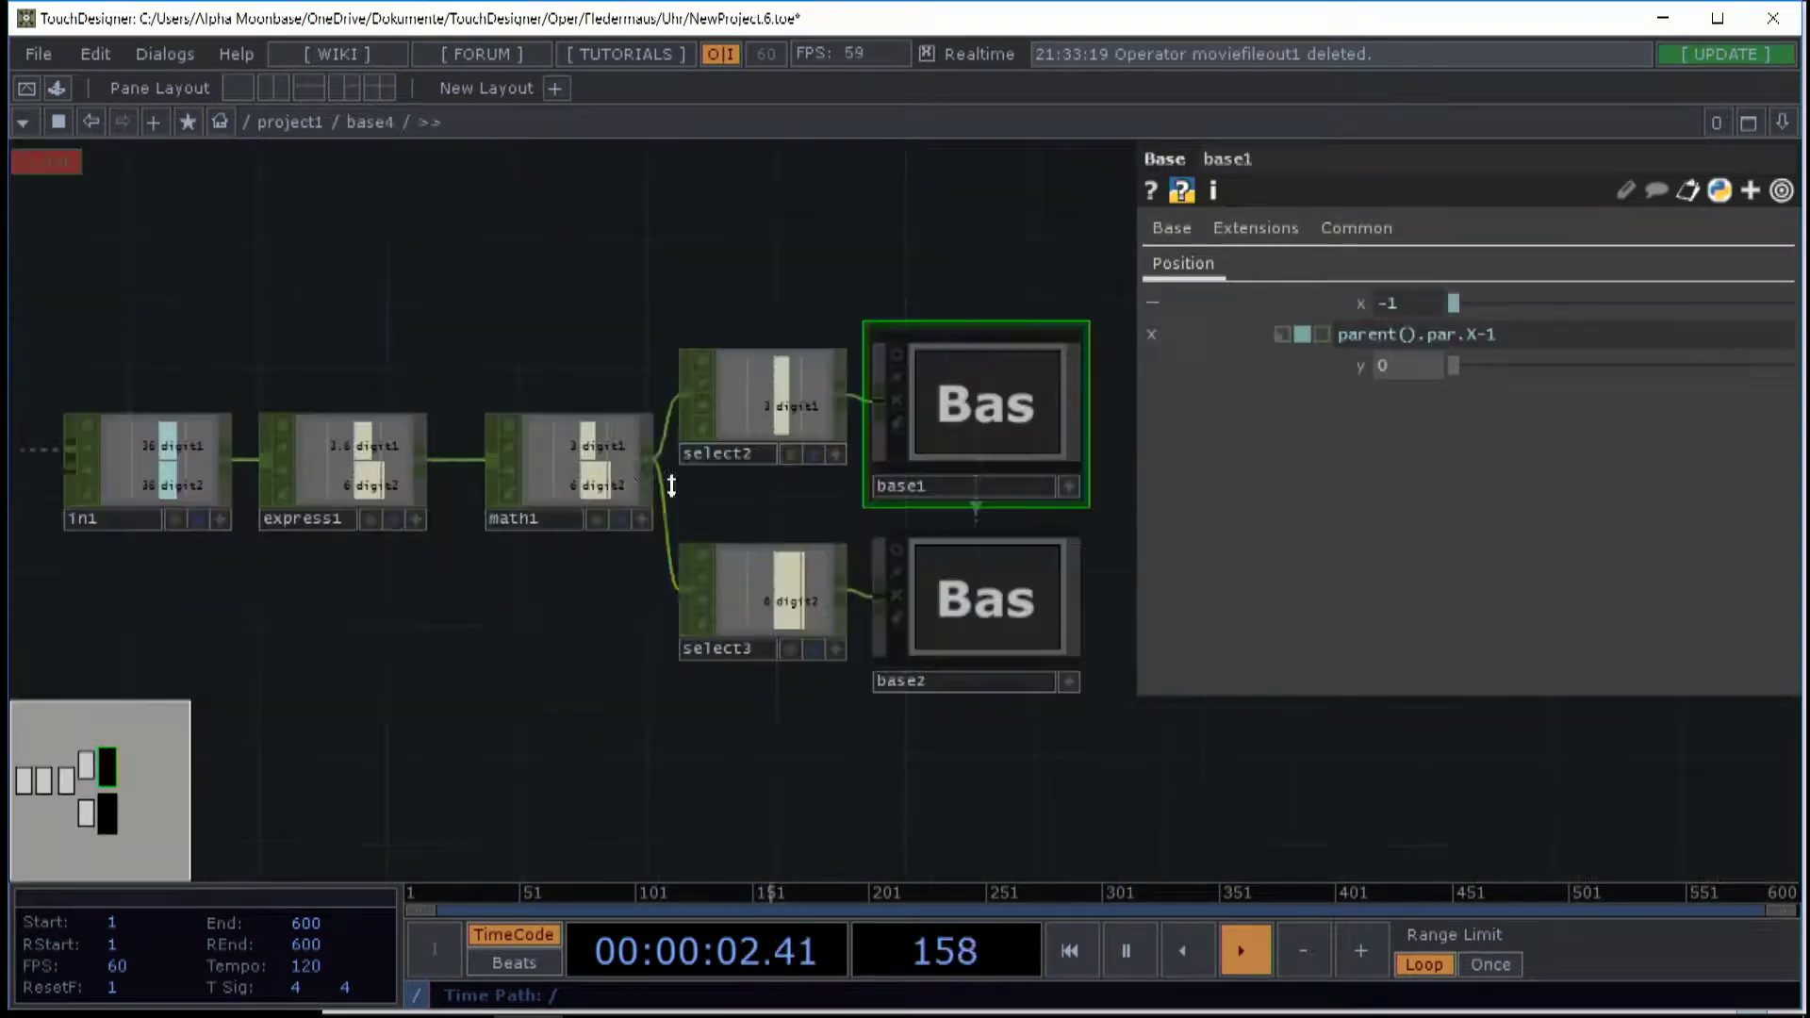
pyautogui.moveTo(484, 285); pyautogui.dragTo(635, 412)
pyautogui.scroll(-3, 634, 407)
pyautogui.moveTo(534, 329); pyautogui.dragTo(670, 353)
pyautogui.scroll(4, 669, 355)
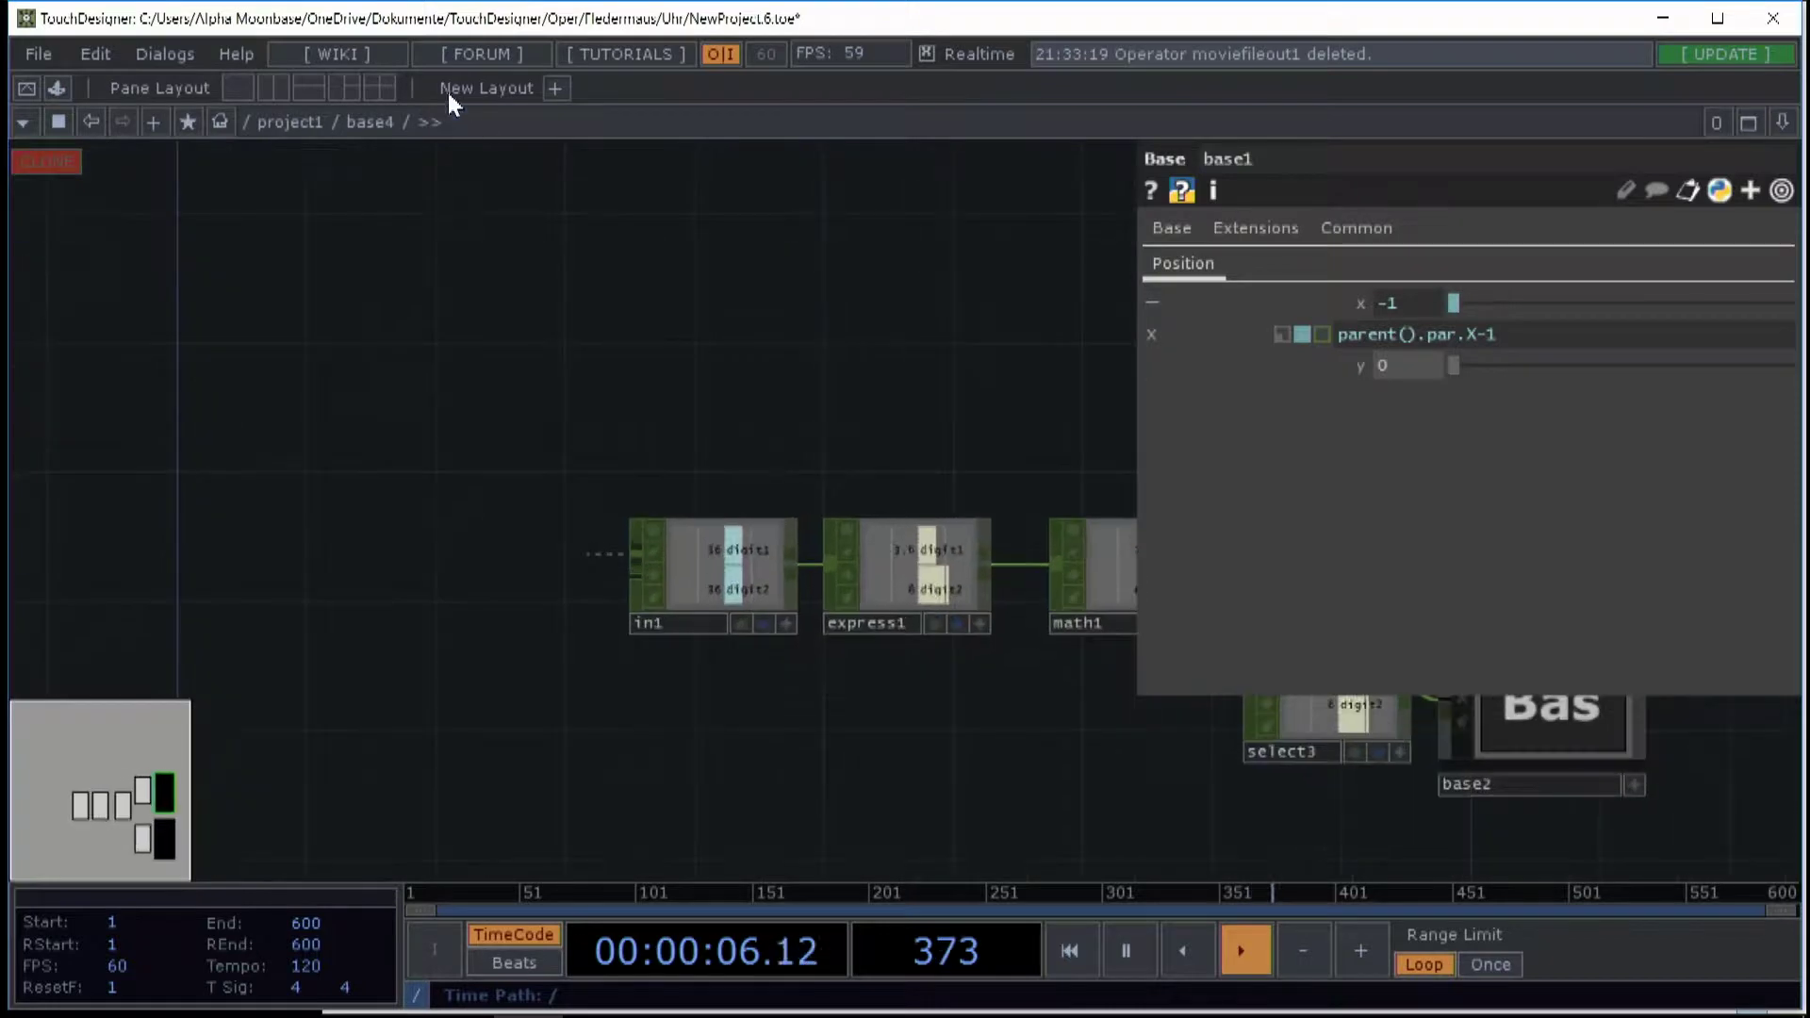
# - Return to project1 and inspect the channel names and renaming set in select2 and select3
pyautogui.click(287, 123)
pyautogui.click(570, 428)
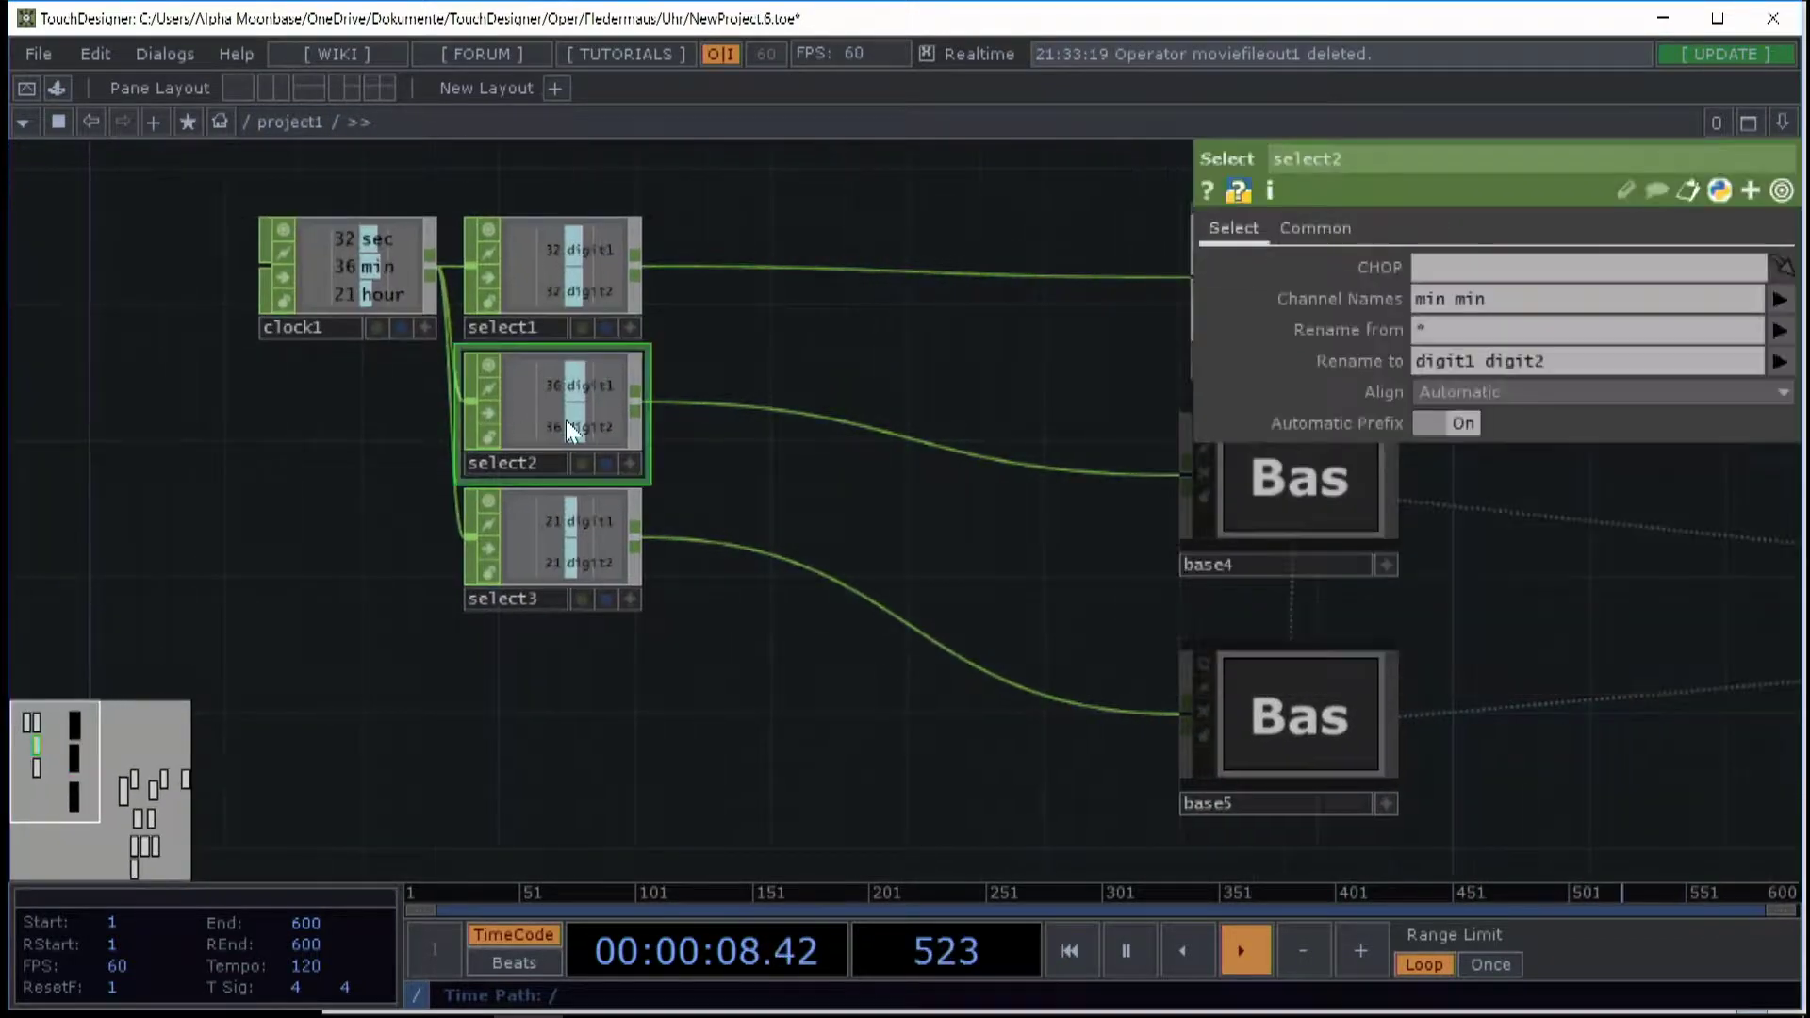
pyautogui.click(612, 557)
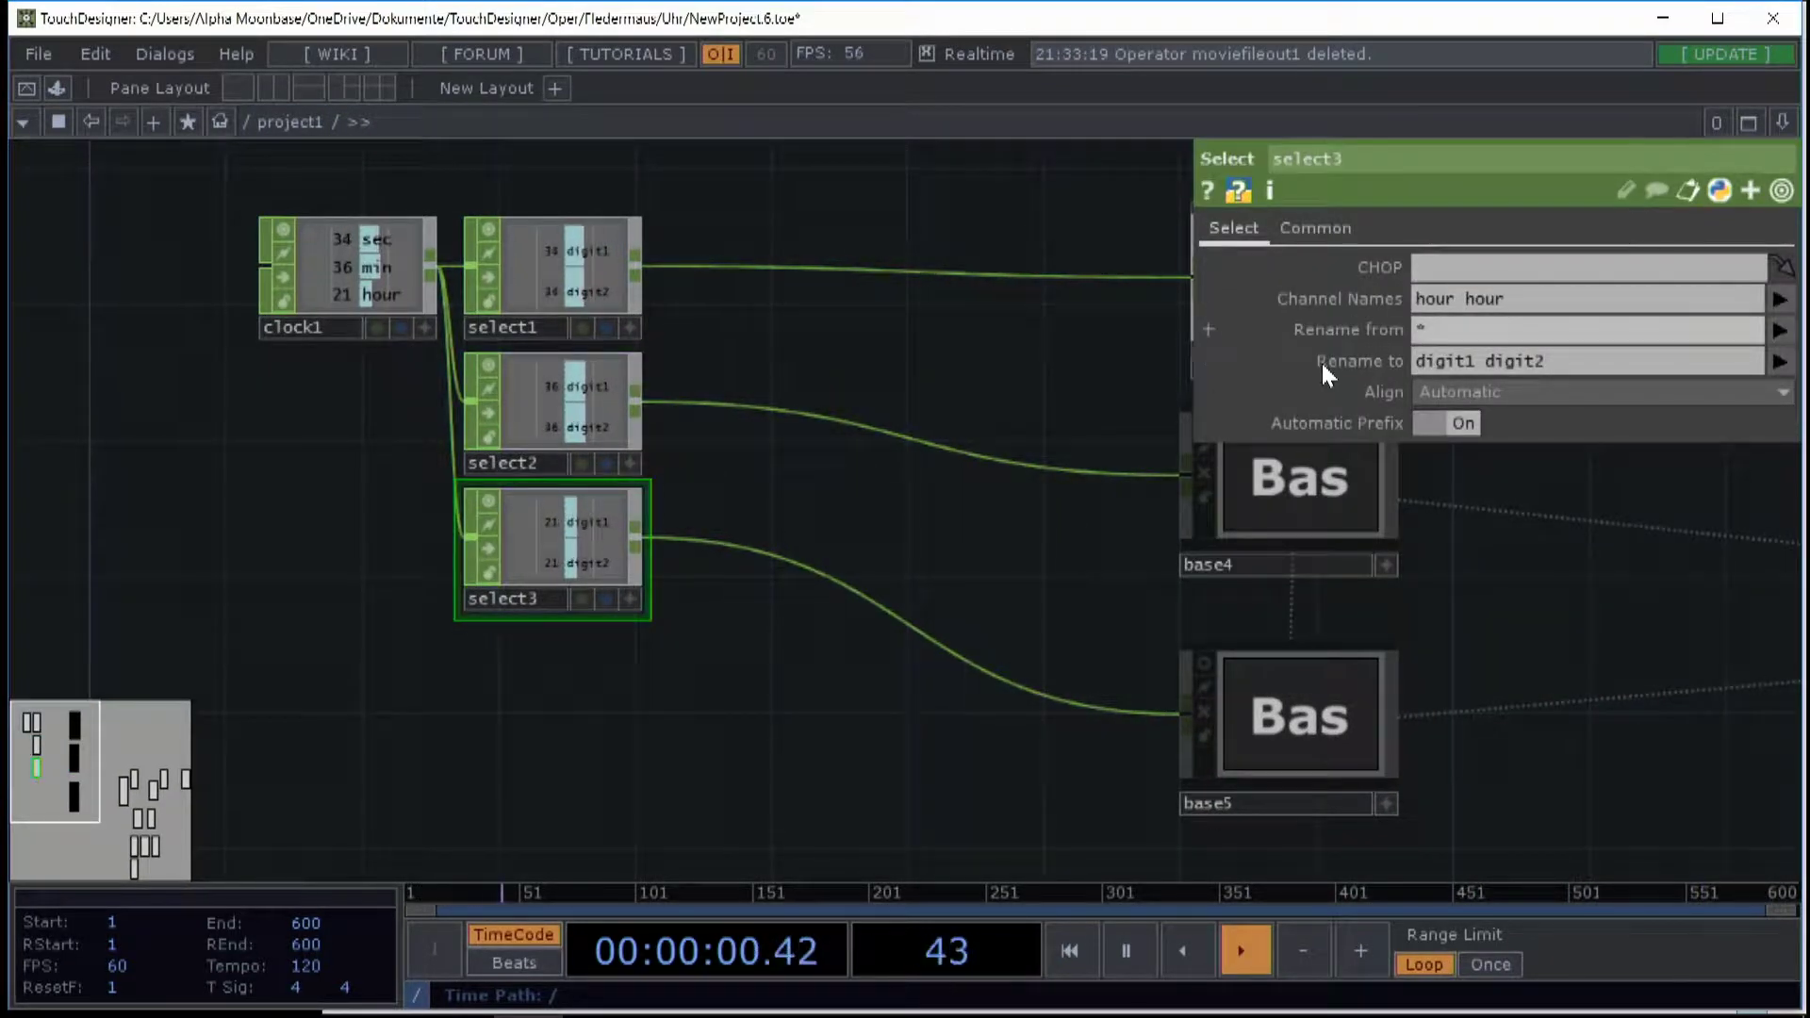
pyautogui.moveTo(1616, 570); pyautogui.dragTo(868, 399)
pyautogui.moveTo(1118, 468); pyautogui.dragTo(388, 416)
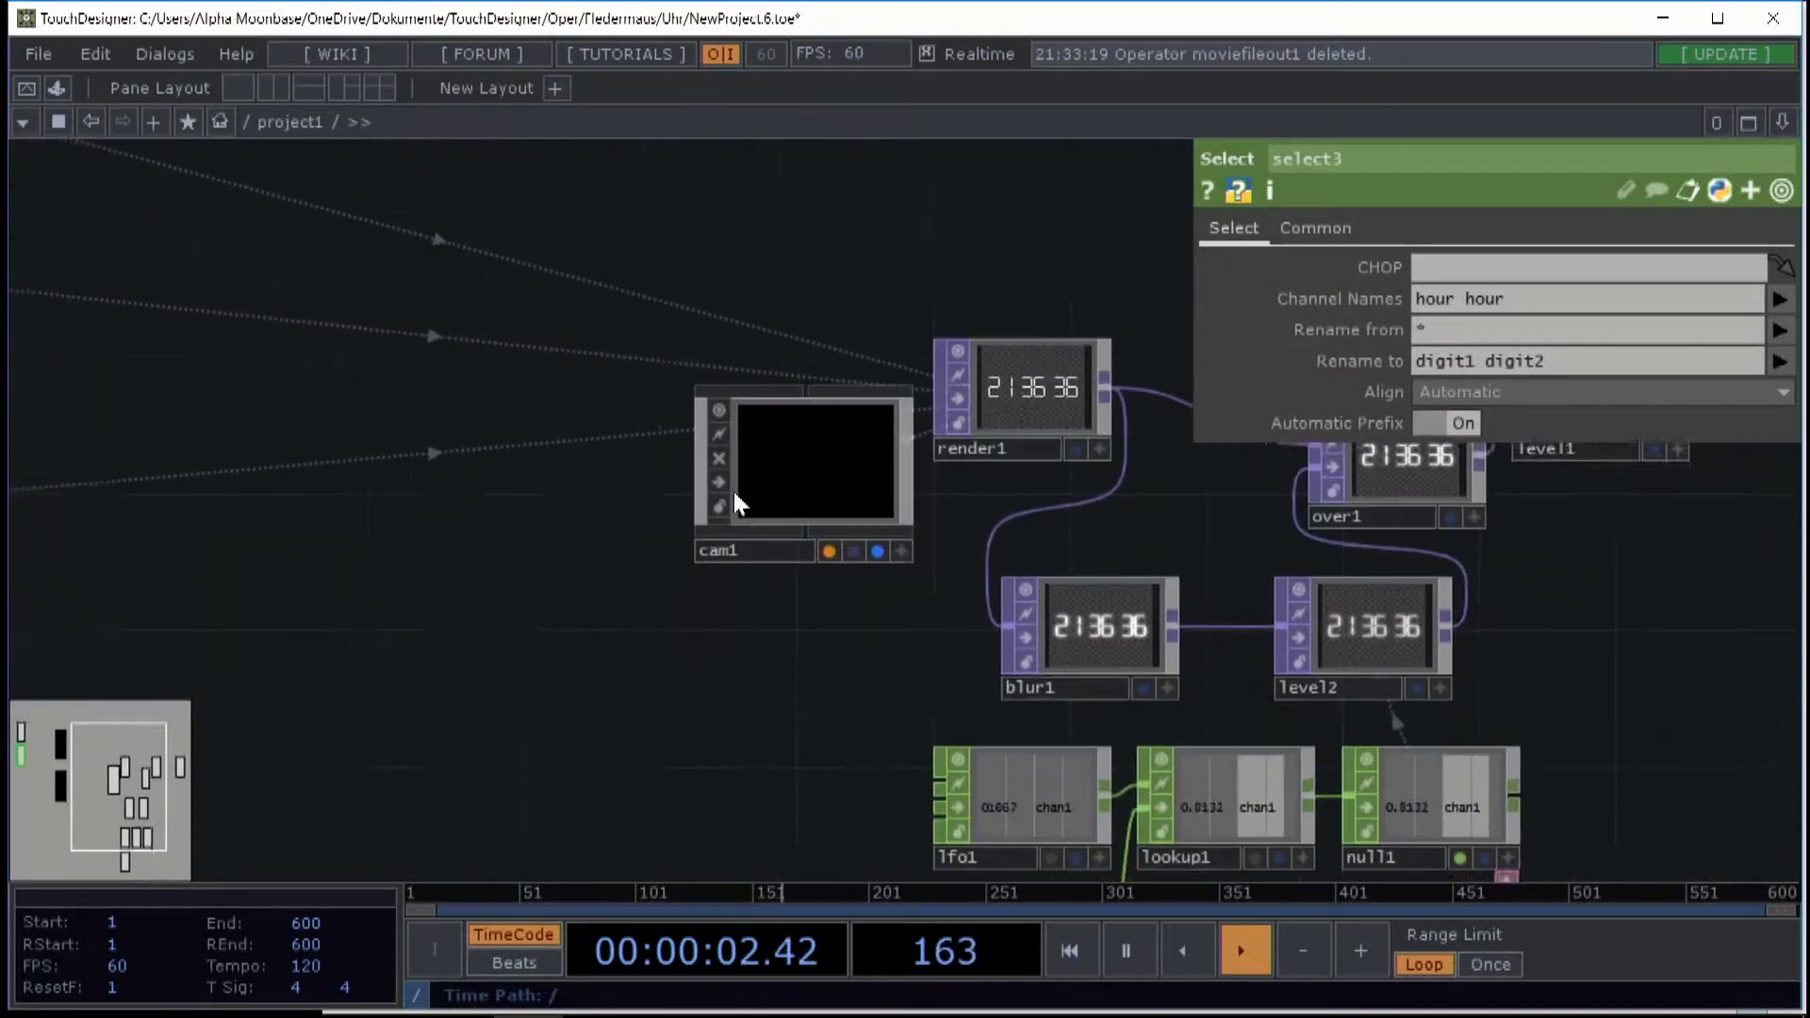
# - Move cam1 down and away from render1, show its View parameters, and shift render1 closer to the base components
pyautogui.click(763, 452)
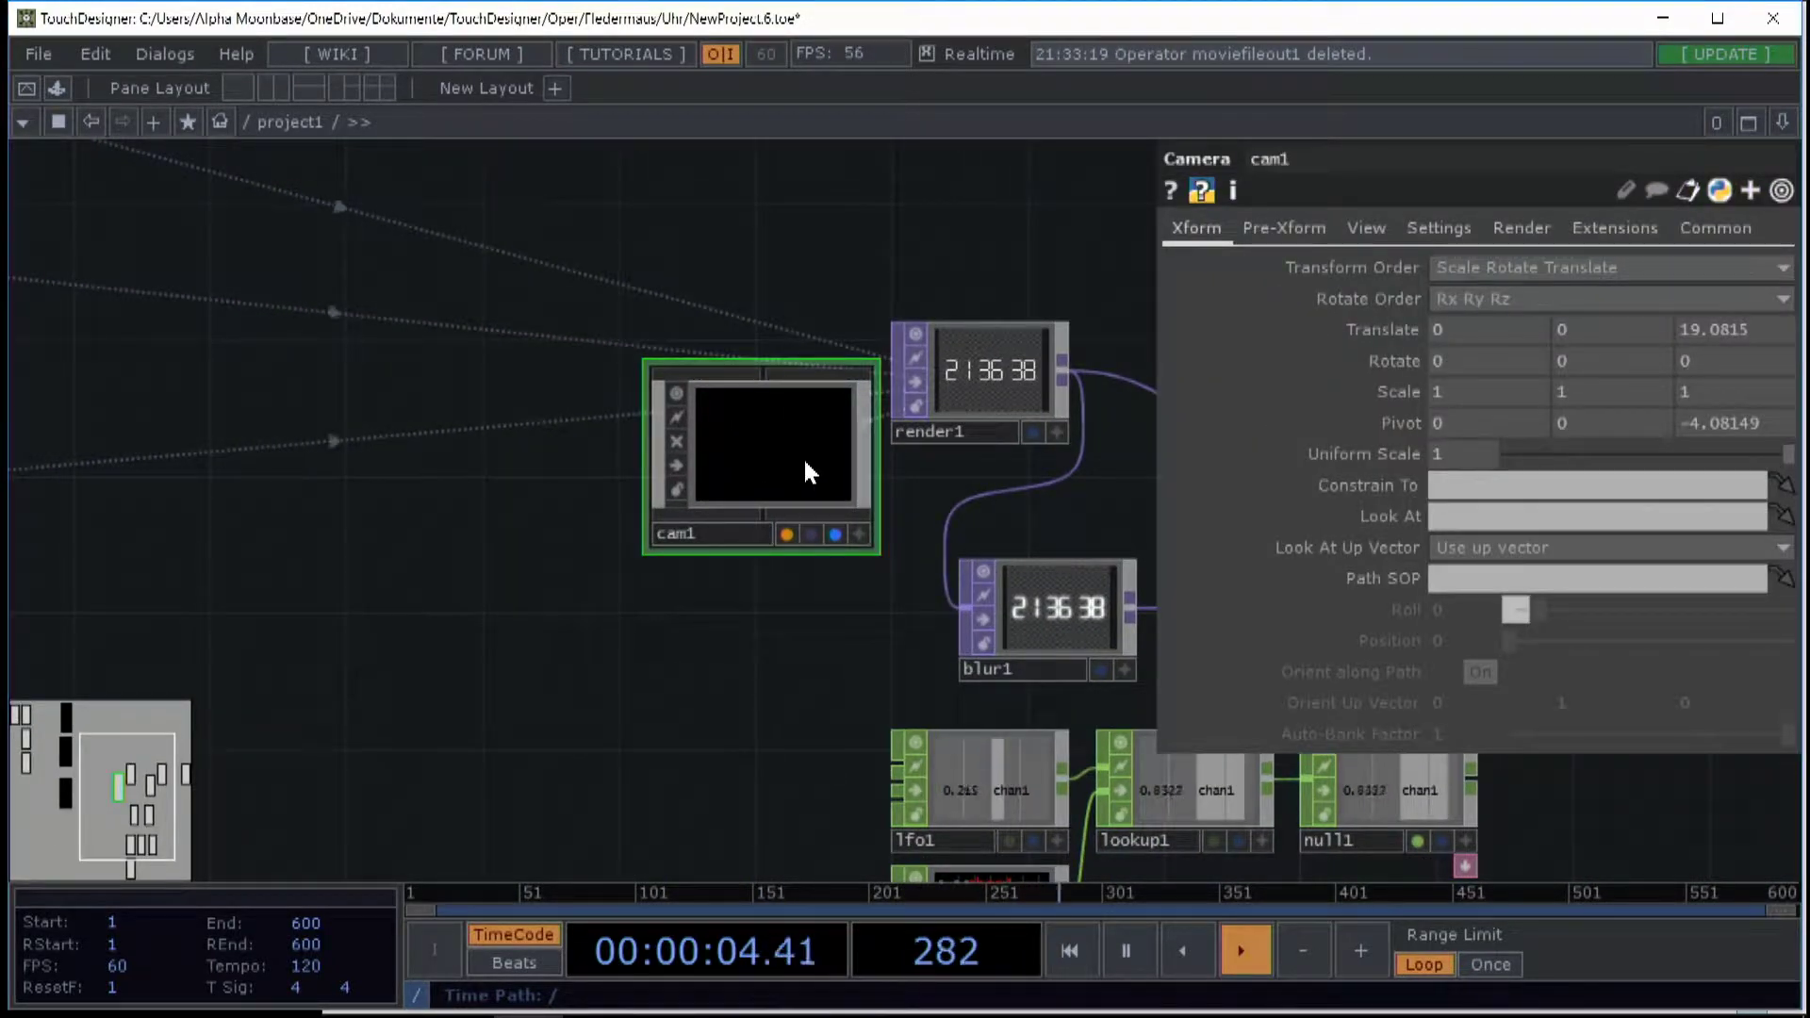
pyautogui.moveTo(803, 471); pyautogui.dragTo(531, 572)
pyautogui.click(1366, 230)
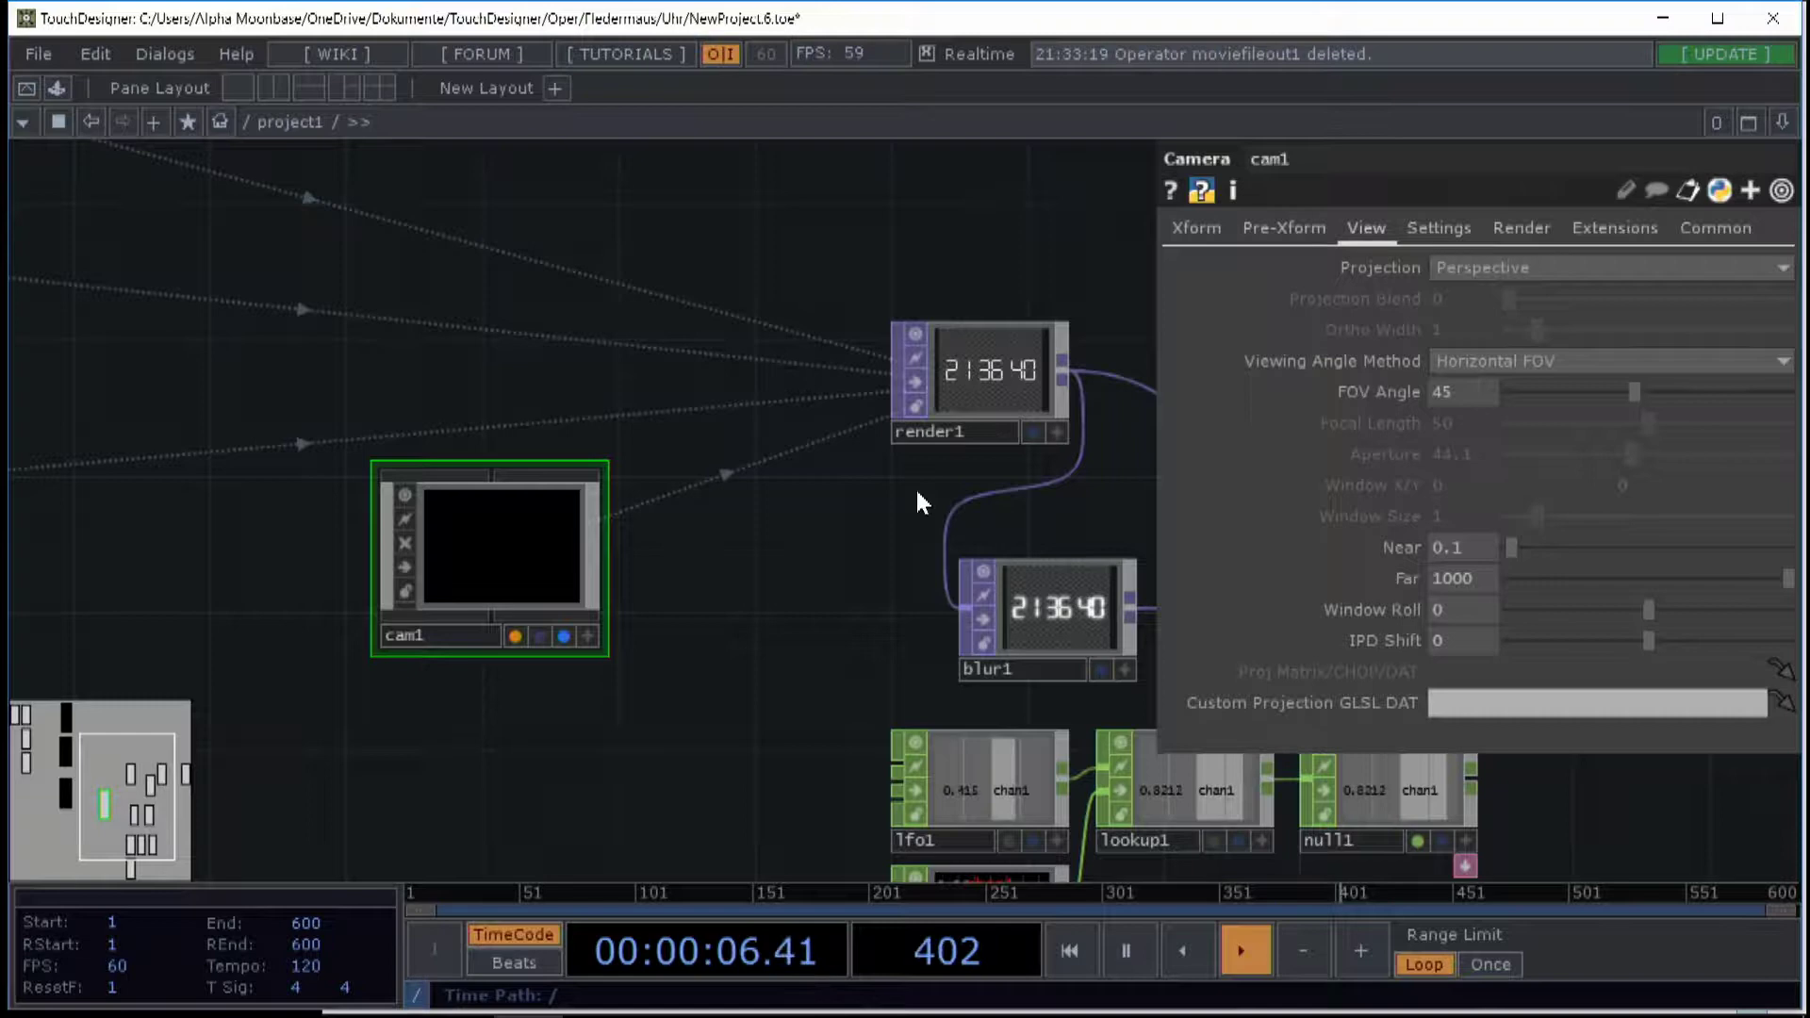
pyautogui.click(1038, 371)
pyautogui.moveTo(1038, 372); pyautogui.dragTo(824, 326)
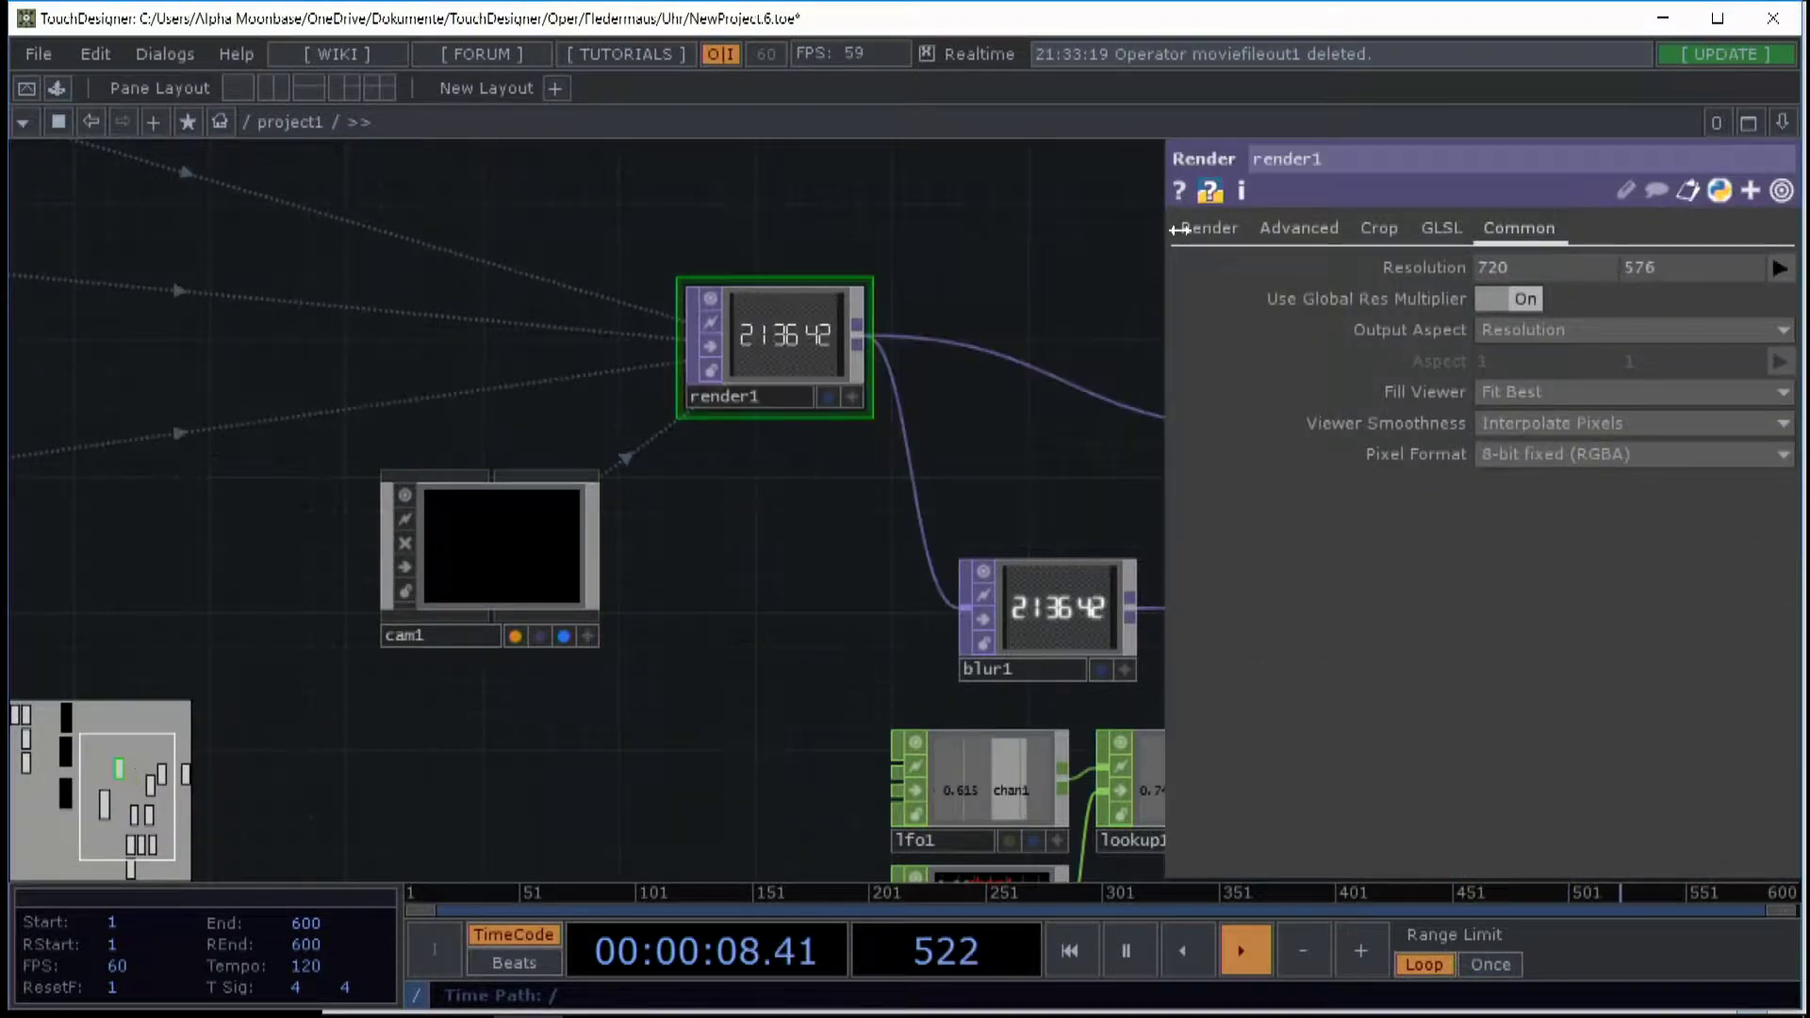
# - Inspect render1's camera and geometry settings, compare them with the base components and examine the rendered clock up close
pyautogui.click(1178, 229)
pyautogui.moveTo(1074, 275); pyautogui.dragTo(1405, 350)
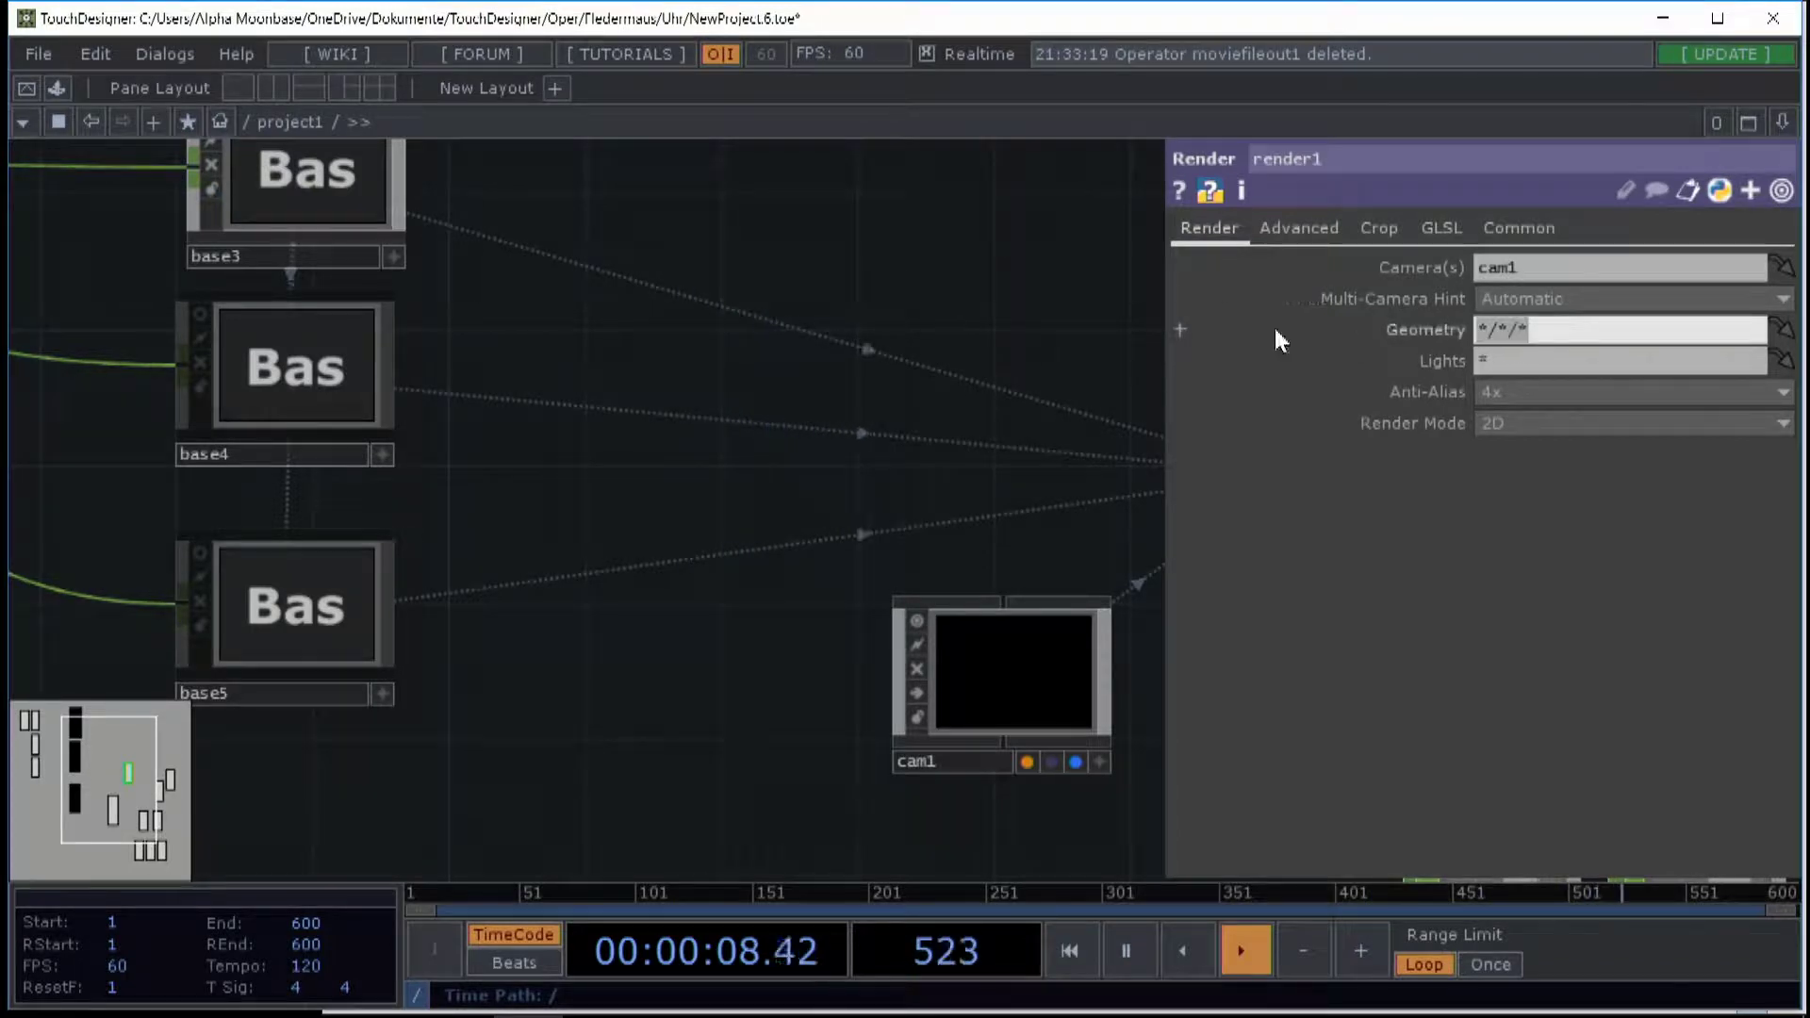
pyautogui.moveTo(529, 188); pyautogui.dragTo(366, 160)
pyautogui.moveTo(1009, 349); pyautogui.dragTo(768, 337)
pyautogui.scroll(5, 925, 461)
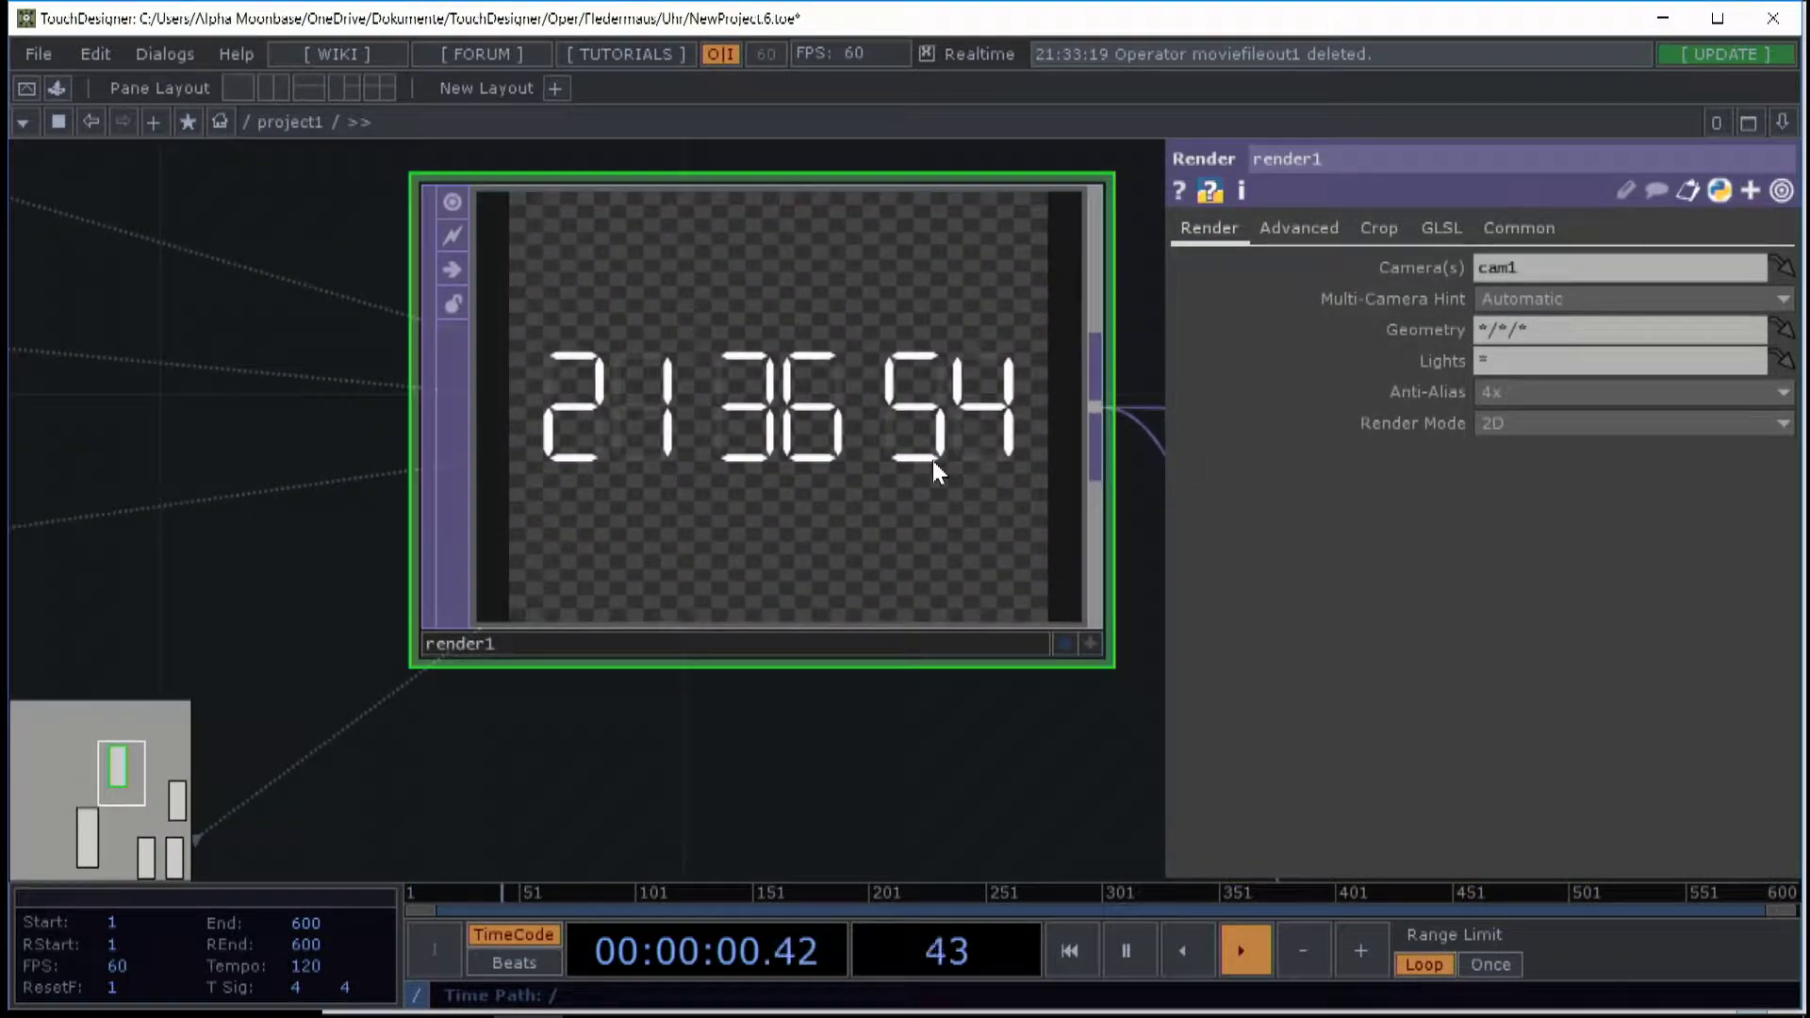
pyautogui.scroll(-5, 931, 460)
# - Set cam1's Translate X to -11 and Rotate Y to -30, and check the angled digits in render1
pyautogui.click(535, 644)
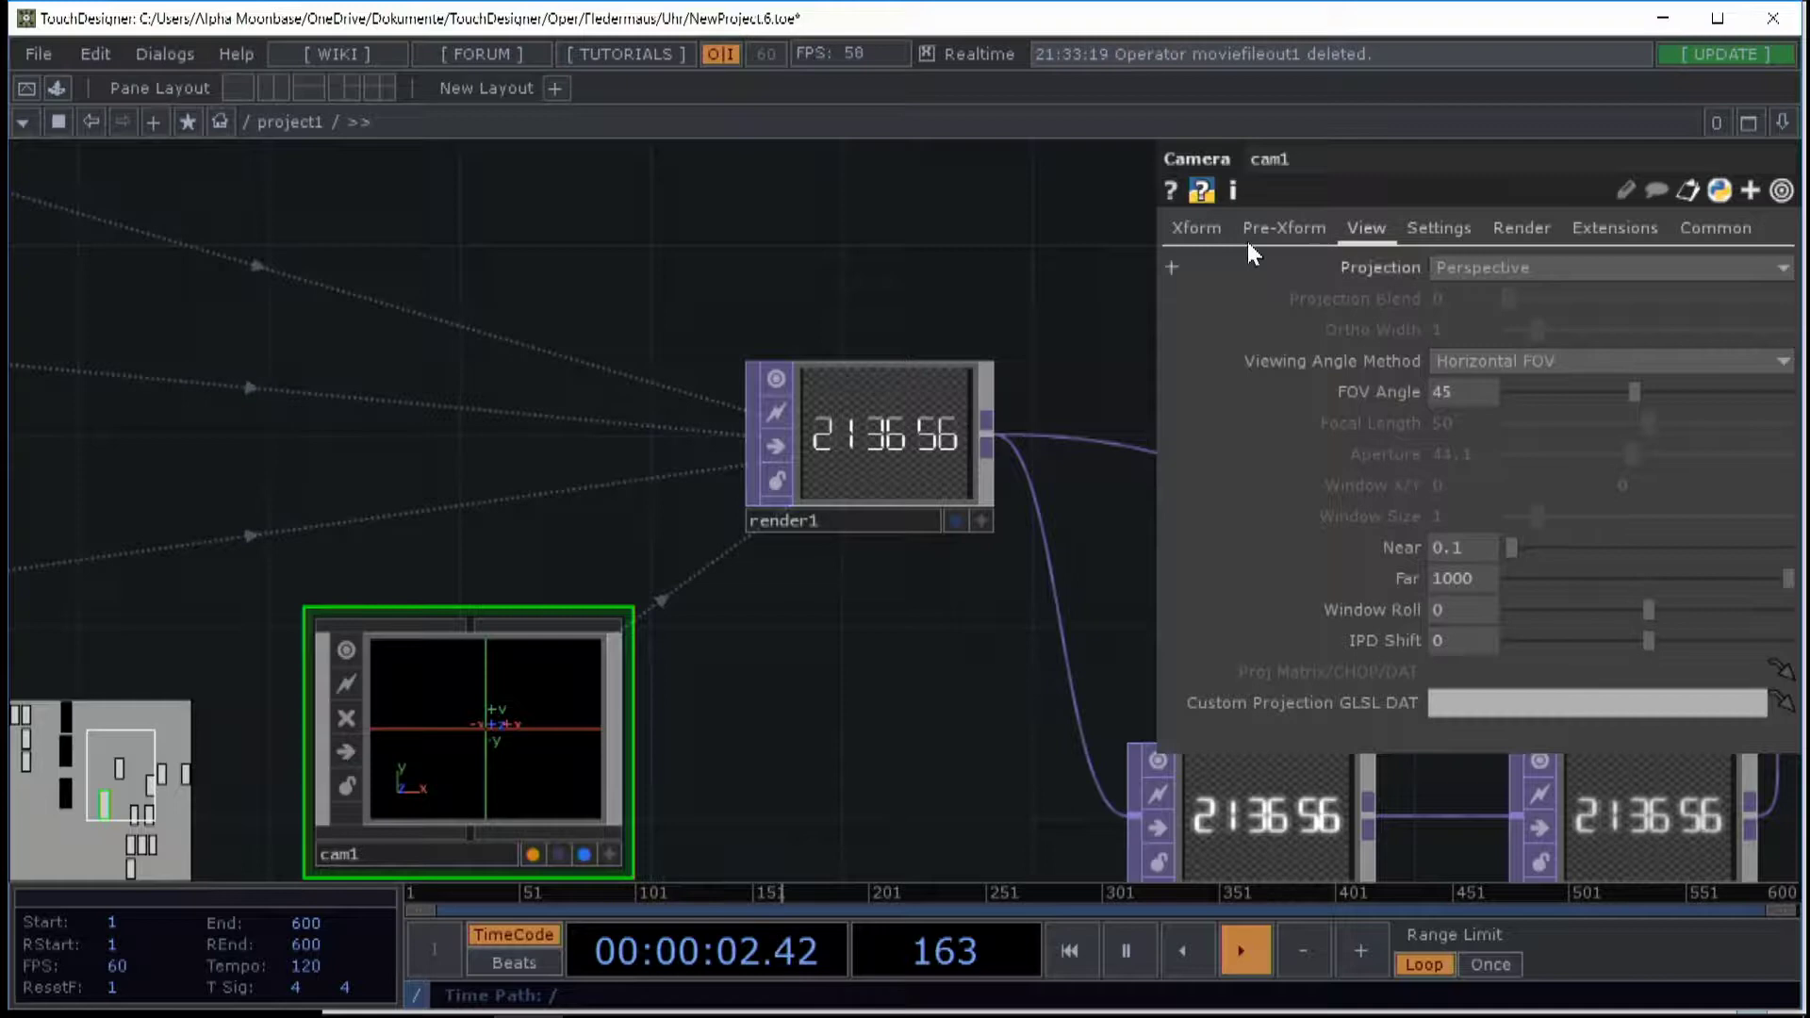
pyautogui.click(1195, 228)
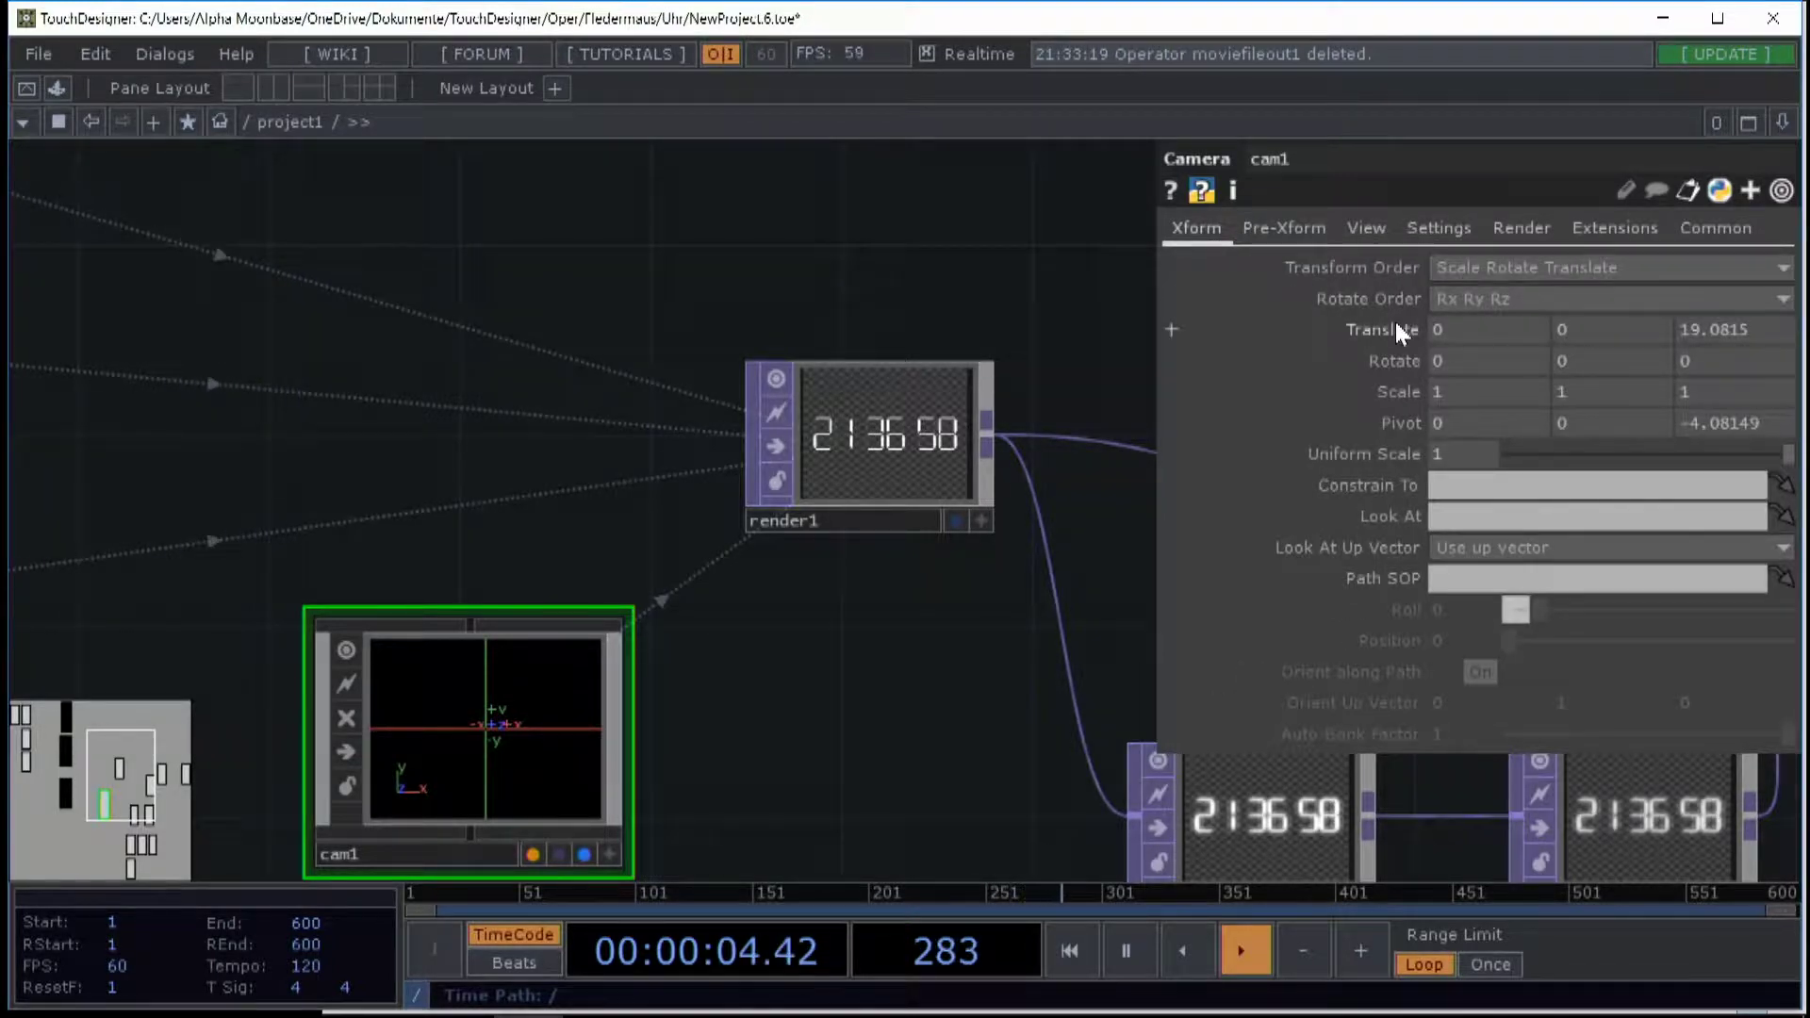
pyautogui.moveTo(1480, 330); pyautogui.dragTo(1386, 292, button='middle')
pyautogui.moveTo(1591, 361); pyautogui.dragTo(1525, 389, button='middle')
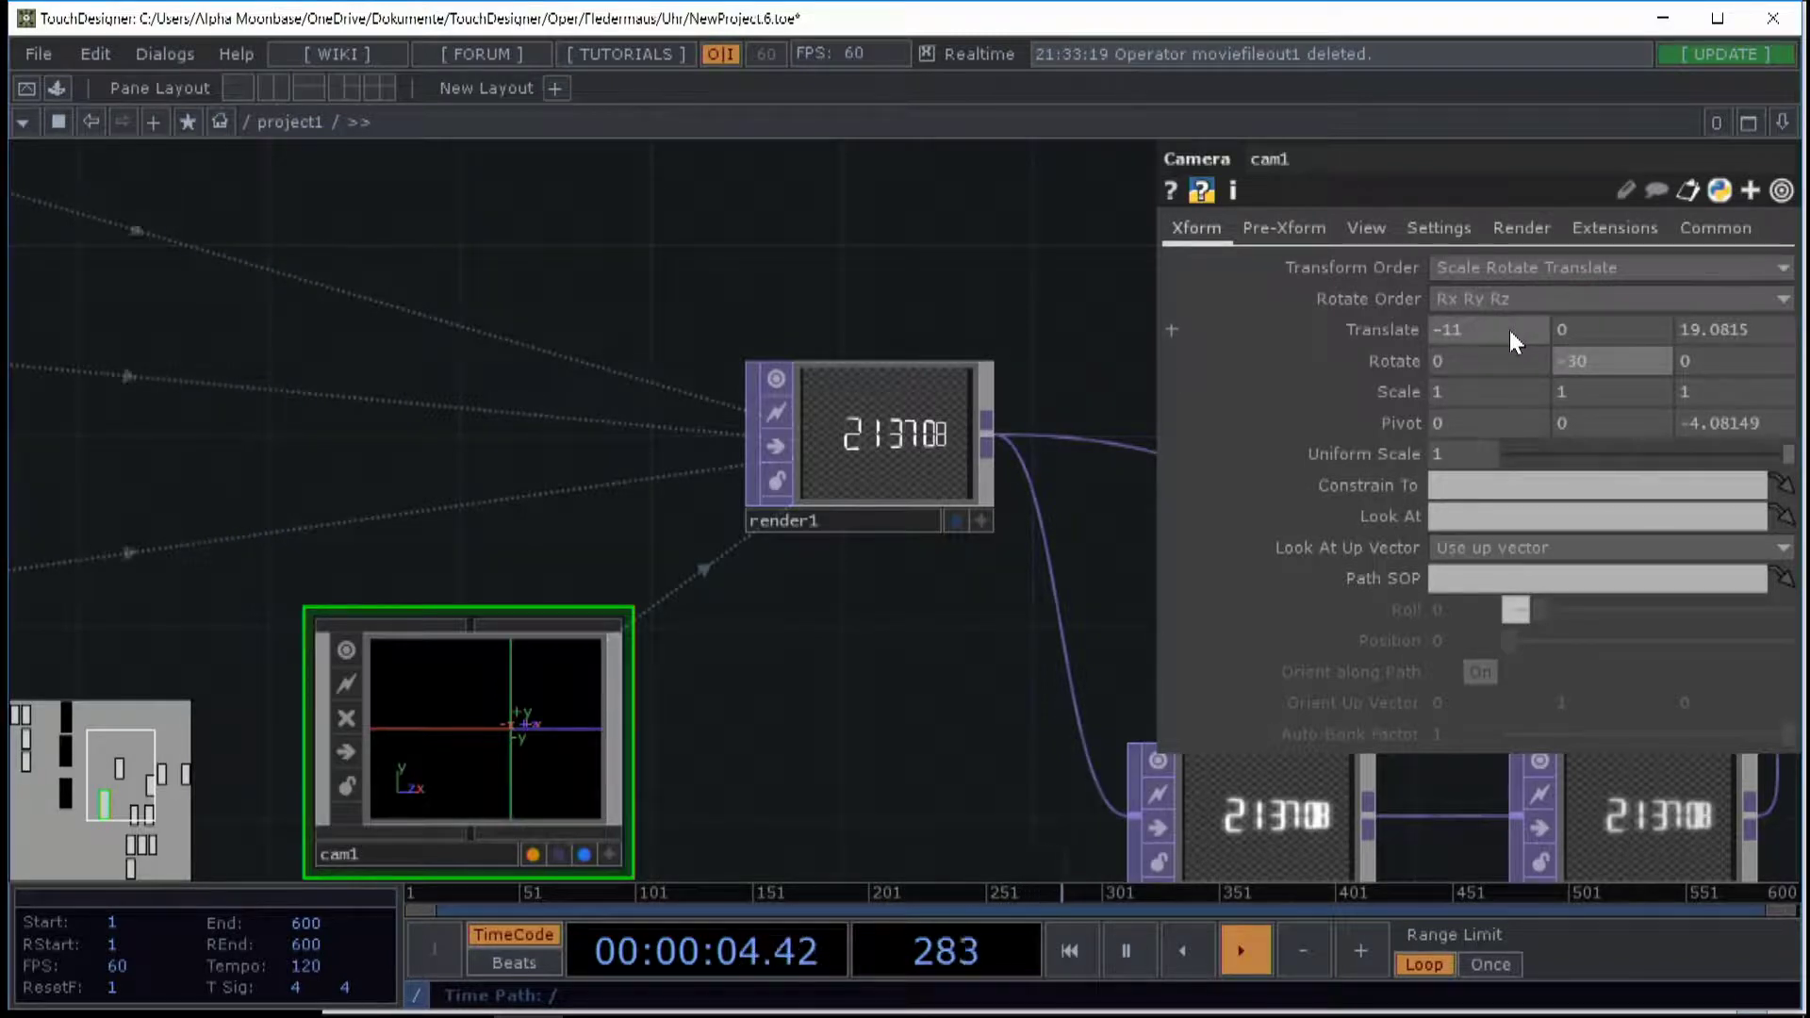
pyautogui.scroll(5, 675, 553)
pyautogui.scroll(4, 651, 356)
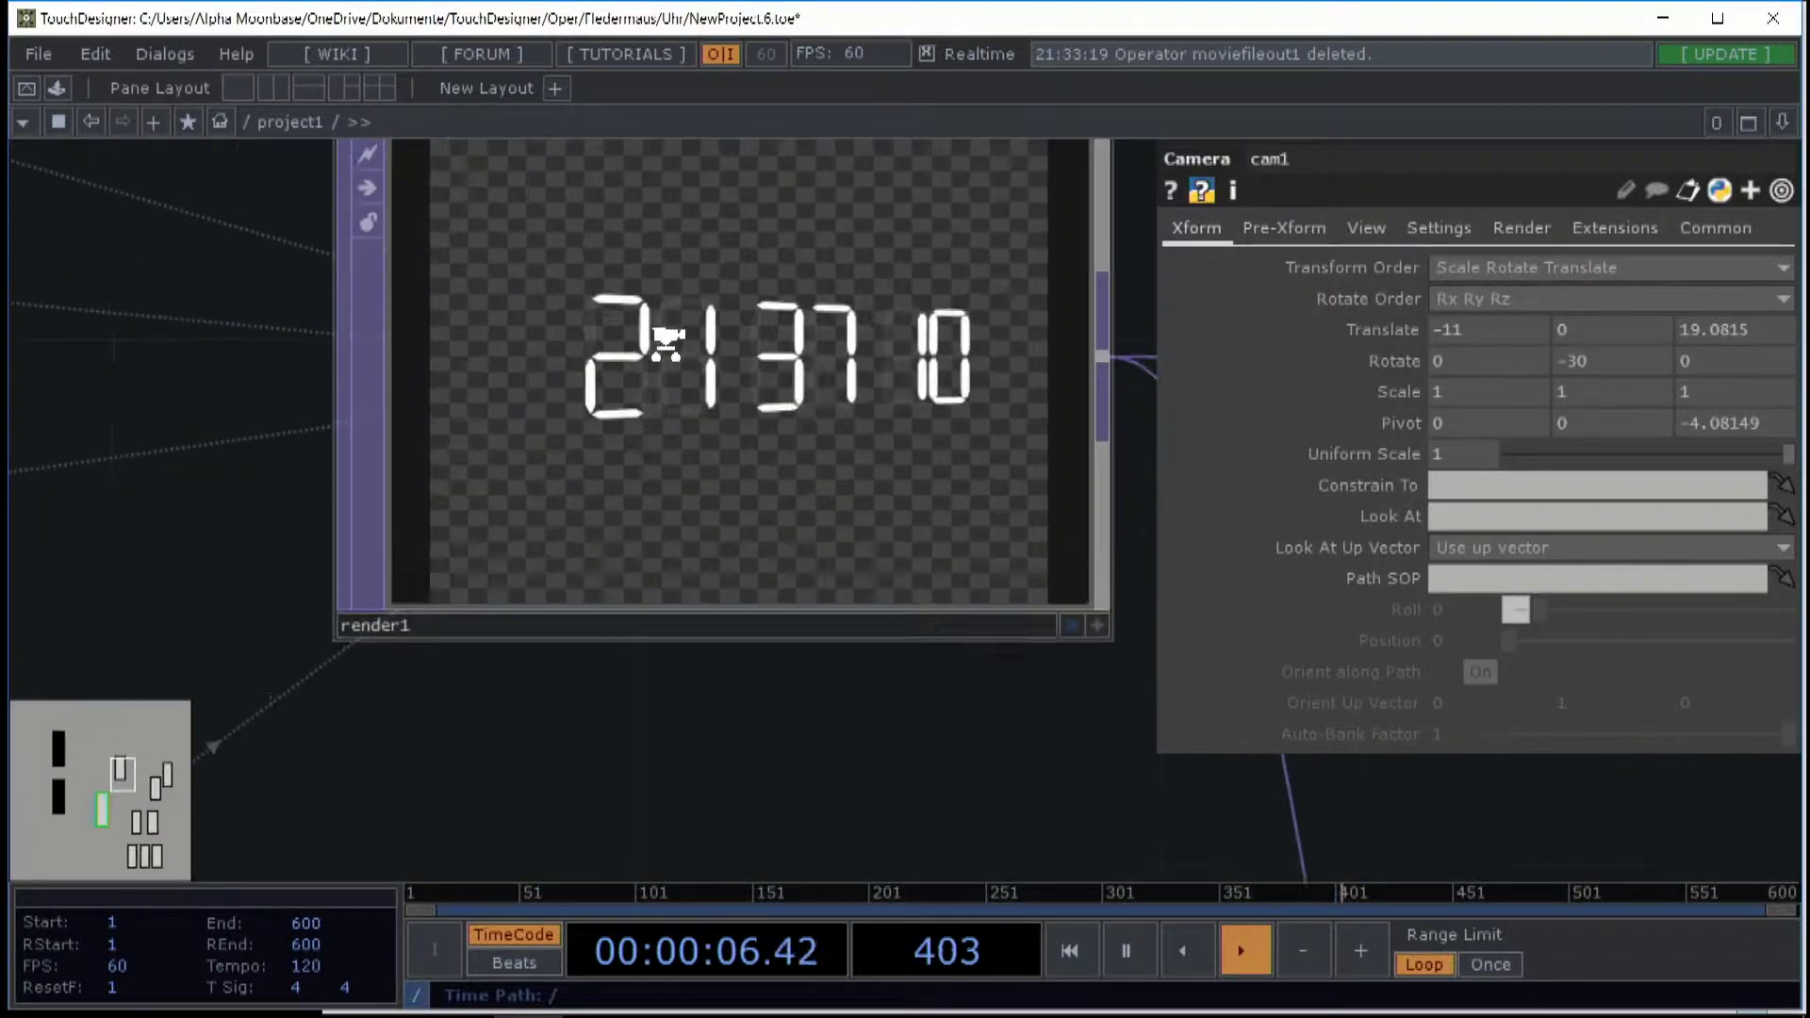
pyautogui.scroll(-4, 673, 453)
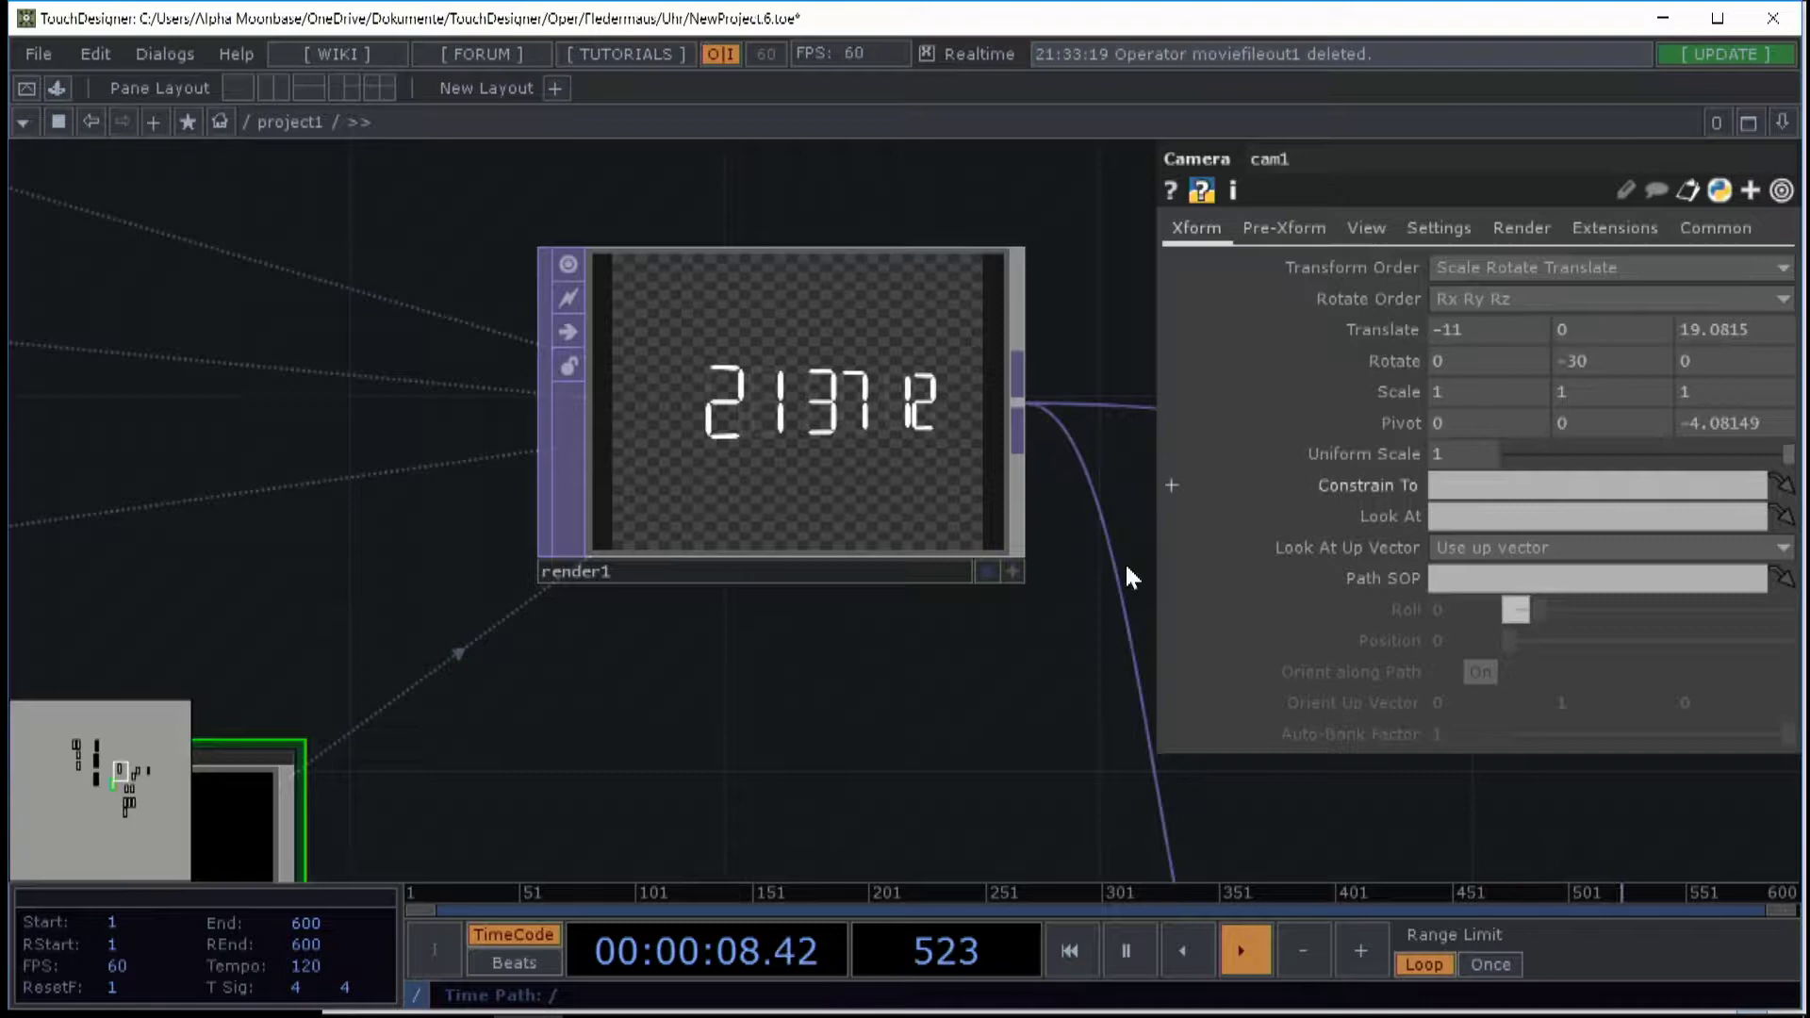
pyautogui.scroll(-2, 889, 739)
# - Keep cam1's Perspective projection, set its FOV Angle to 67.7, and try adjusting its Z rotation
pyautogui.click(1368, 231)
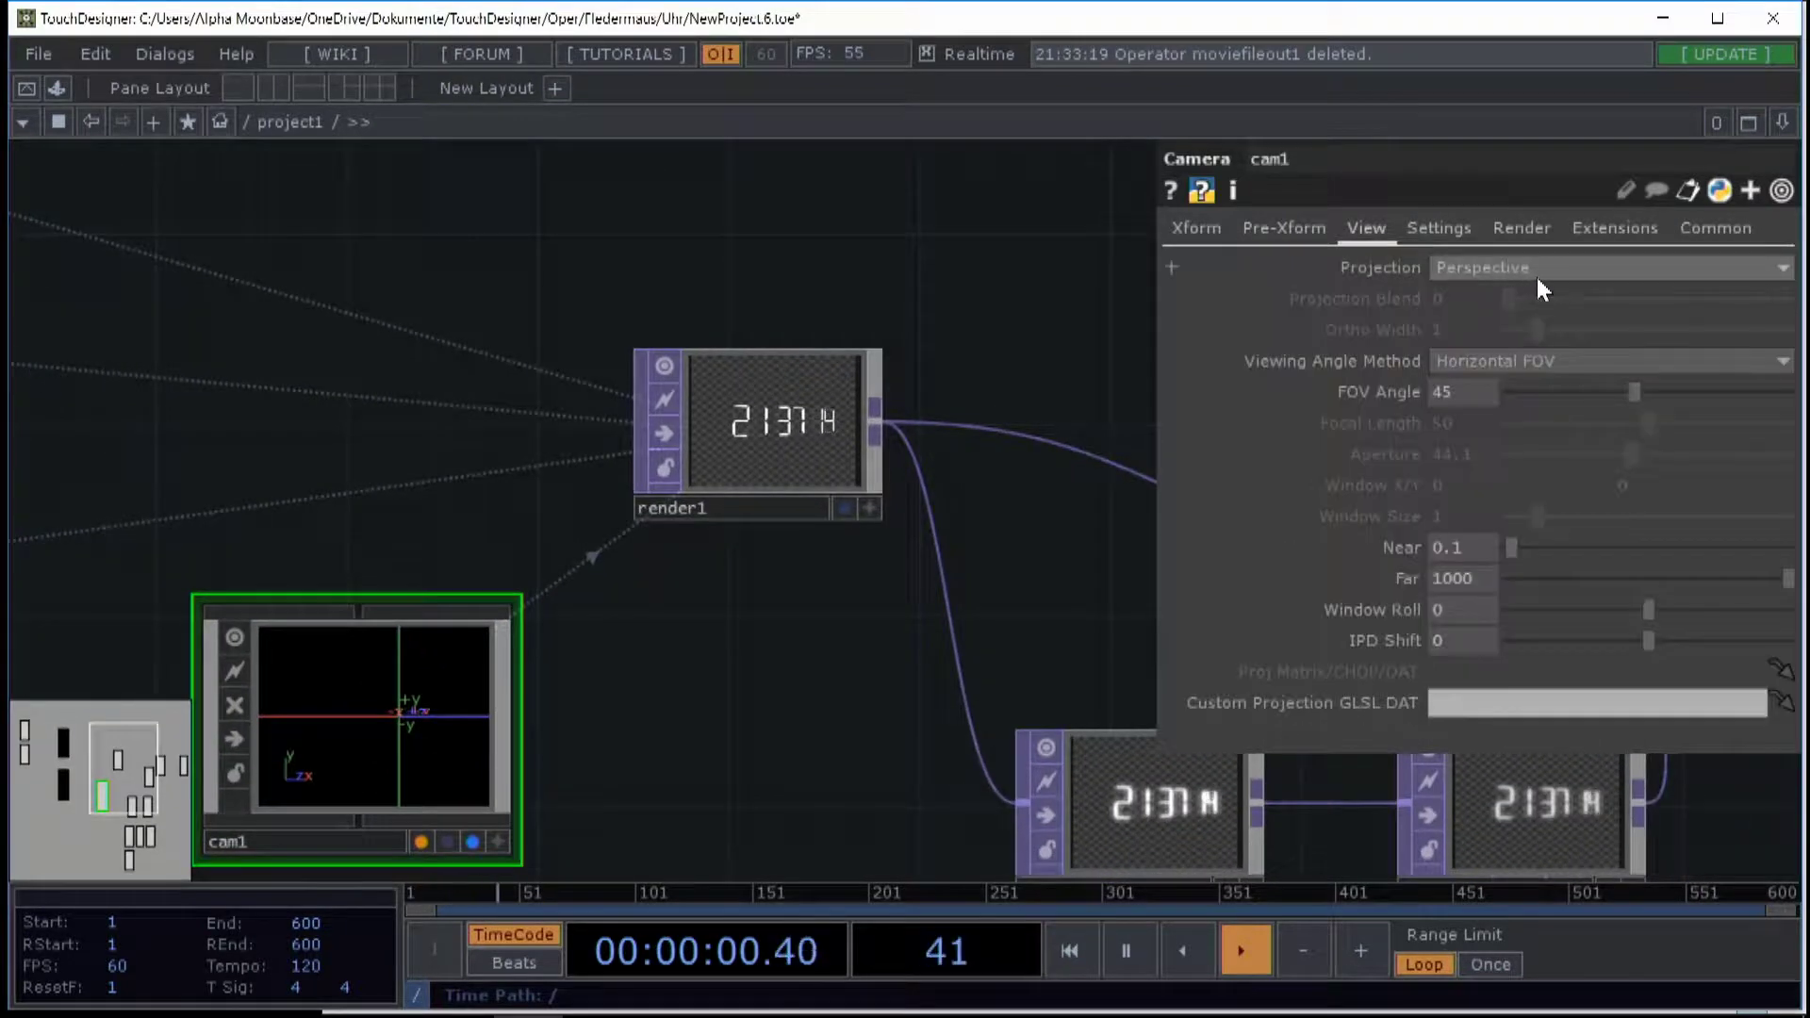
pyautogui.click(1542, 273)
pyautogui.click(1546, 283)
pyautogui.moveTo(1574, 390); pyautogui.dragTo(1699, 392)
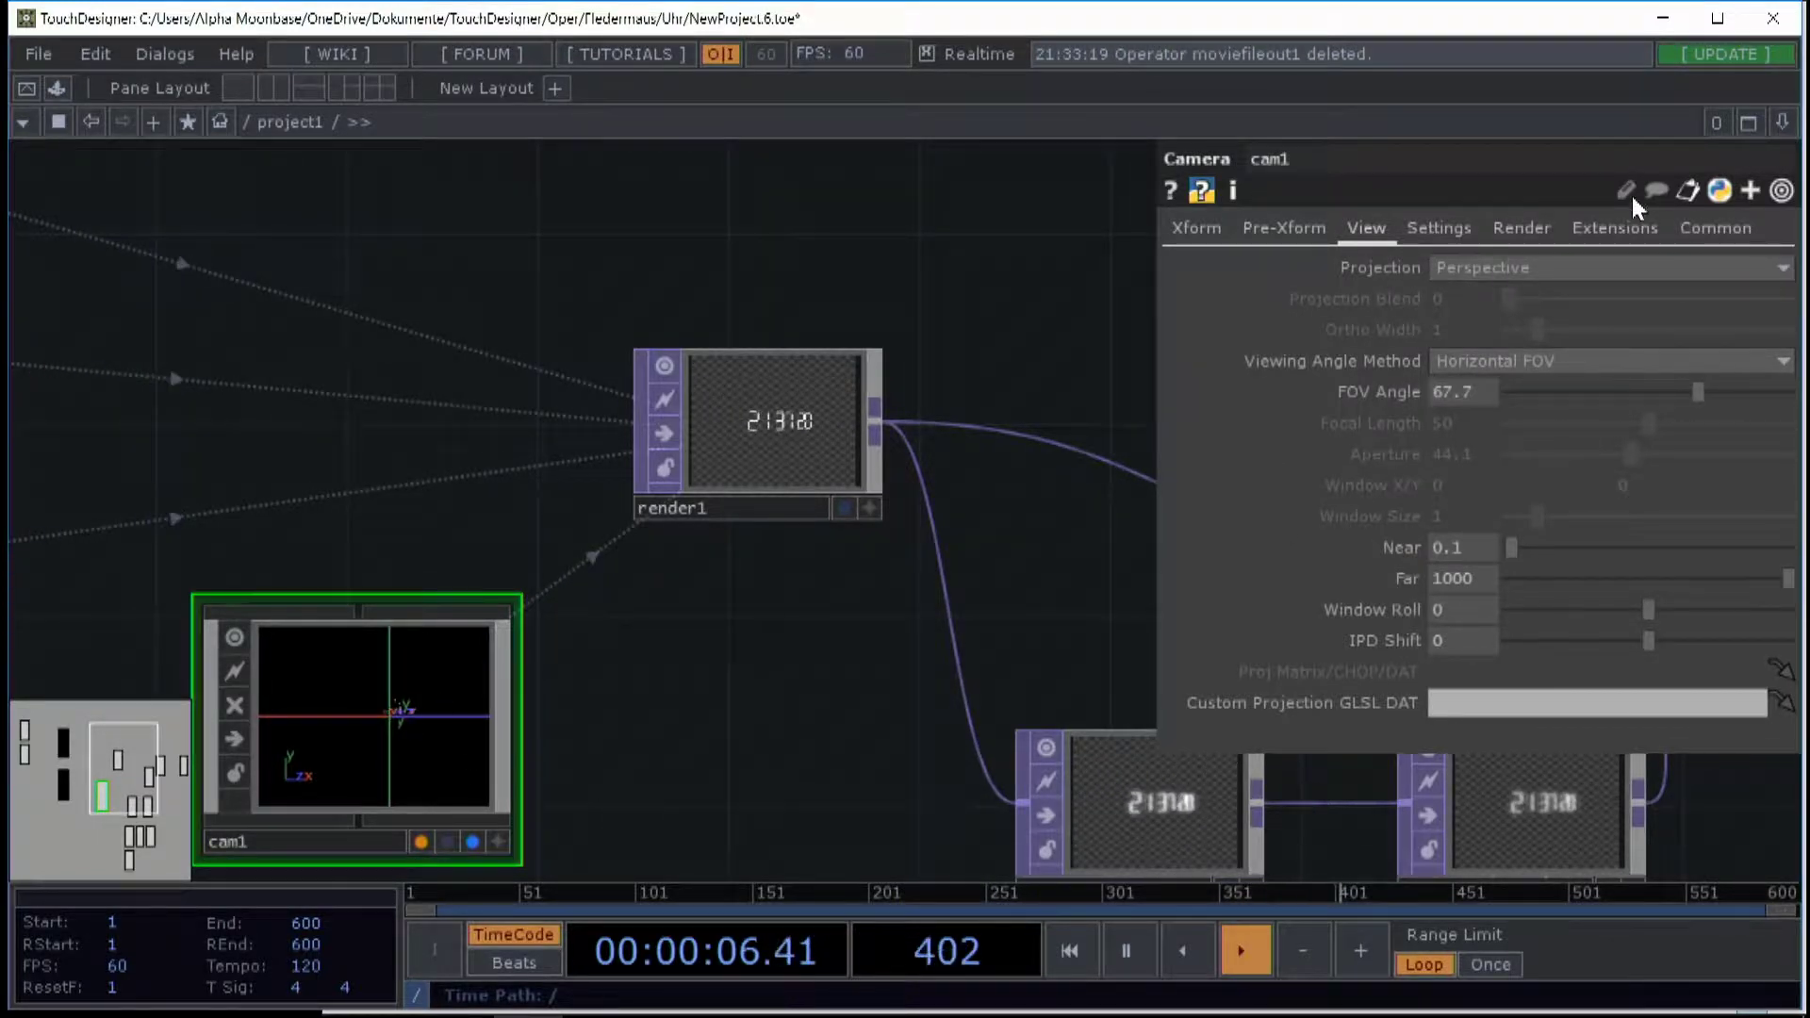
pyautogui.click(1194, 228)
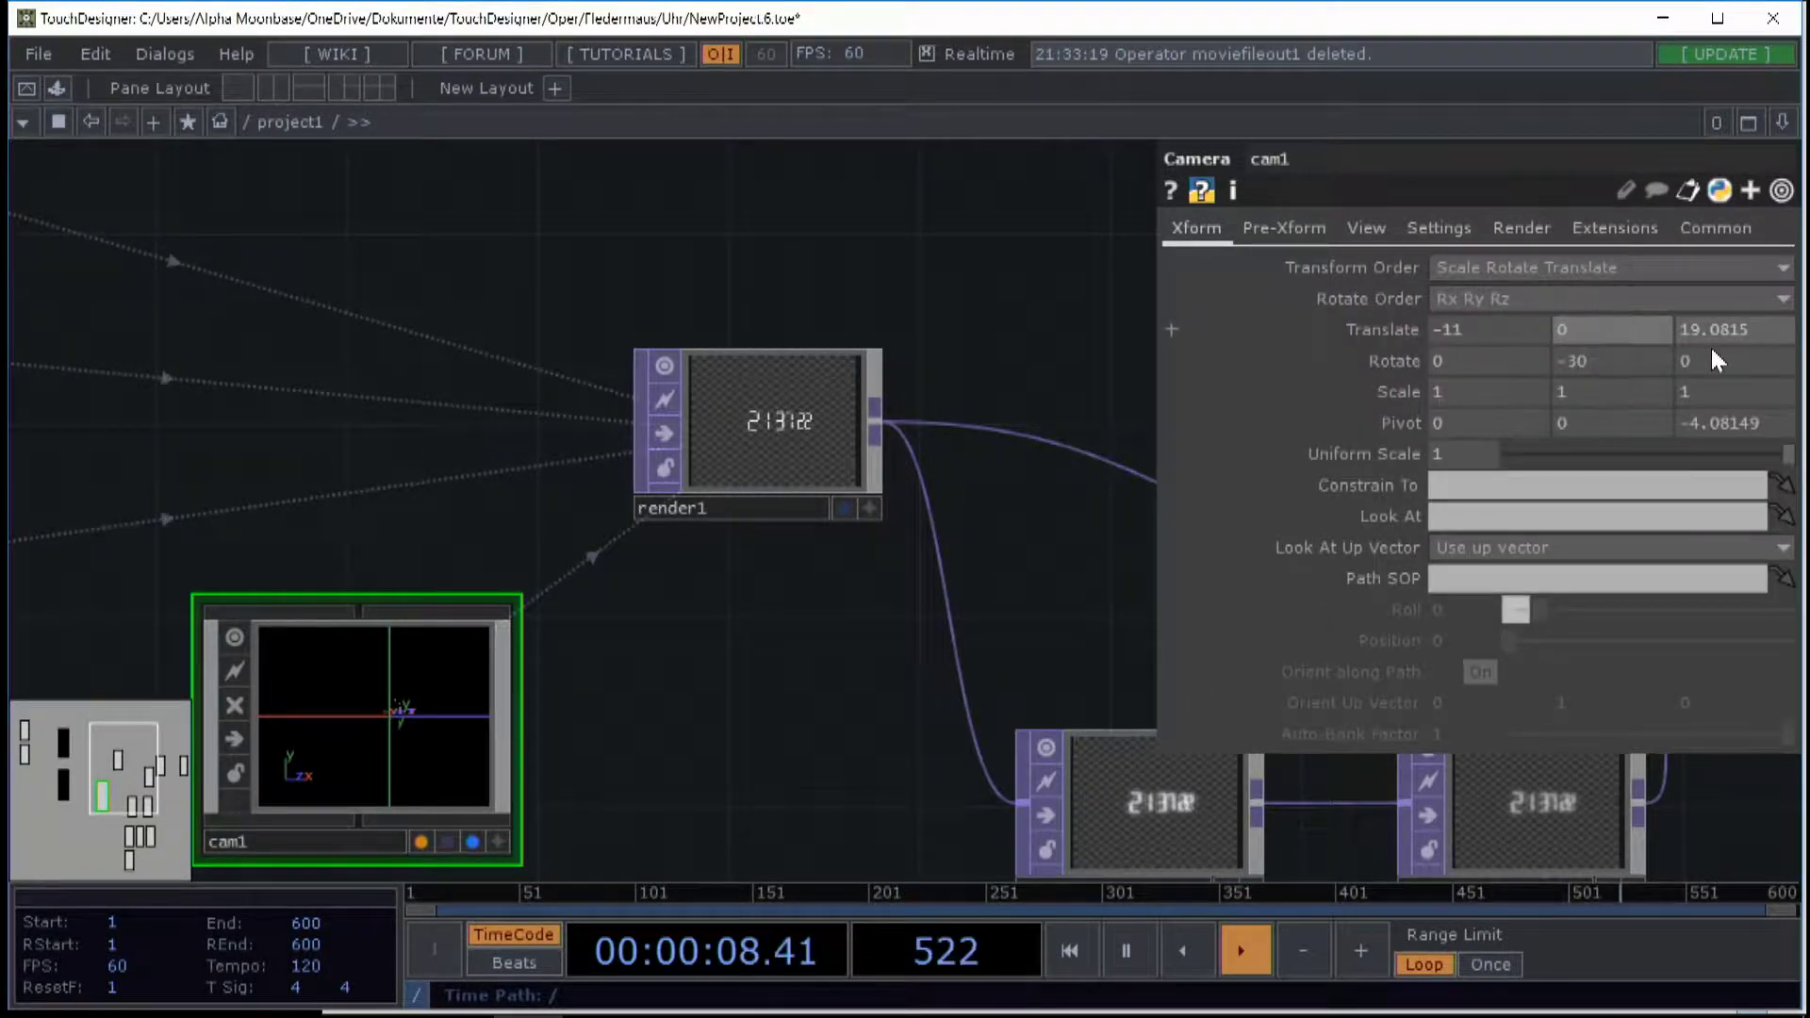
pyautogui.moveTo(1722, 360); pyautogui.dragTo(1715, 294, button='middle')
# - Move blur1 up toward render1 and bring level2 in next to it
pyautogui.moveTo(1016, 607); pyautogui.dragTo(551, 477)
pyautogui.scroll(-3, 726, 537)
pyautogui.click(655, 665)
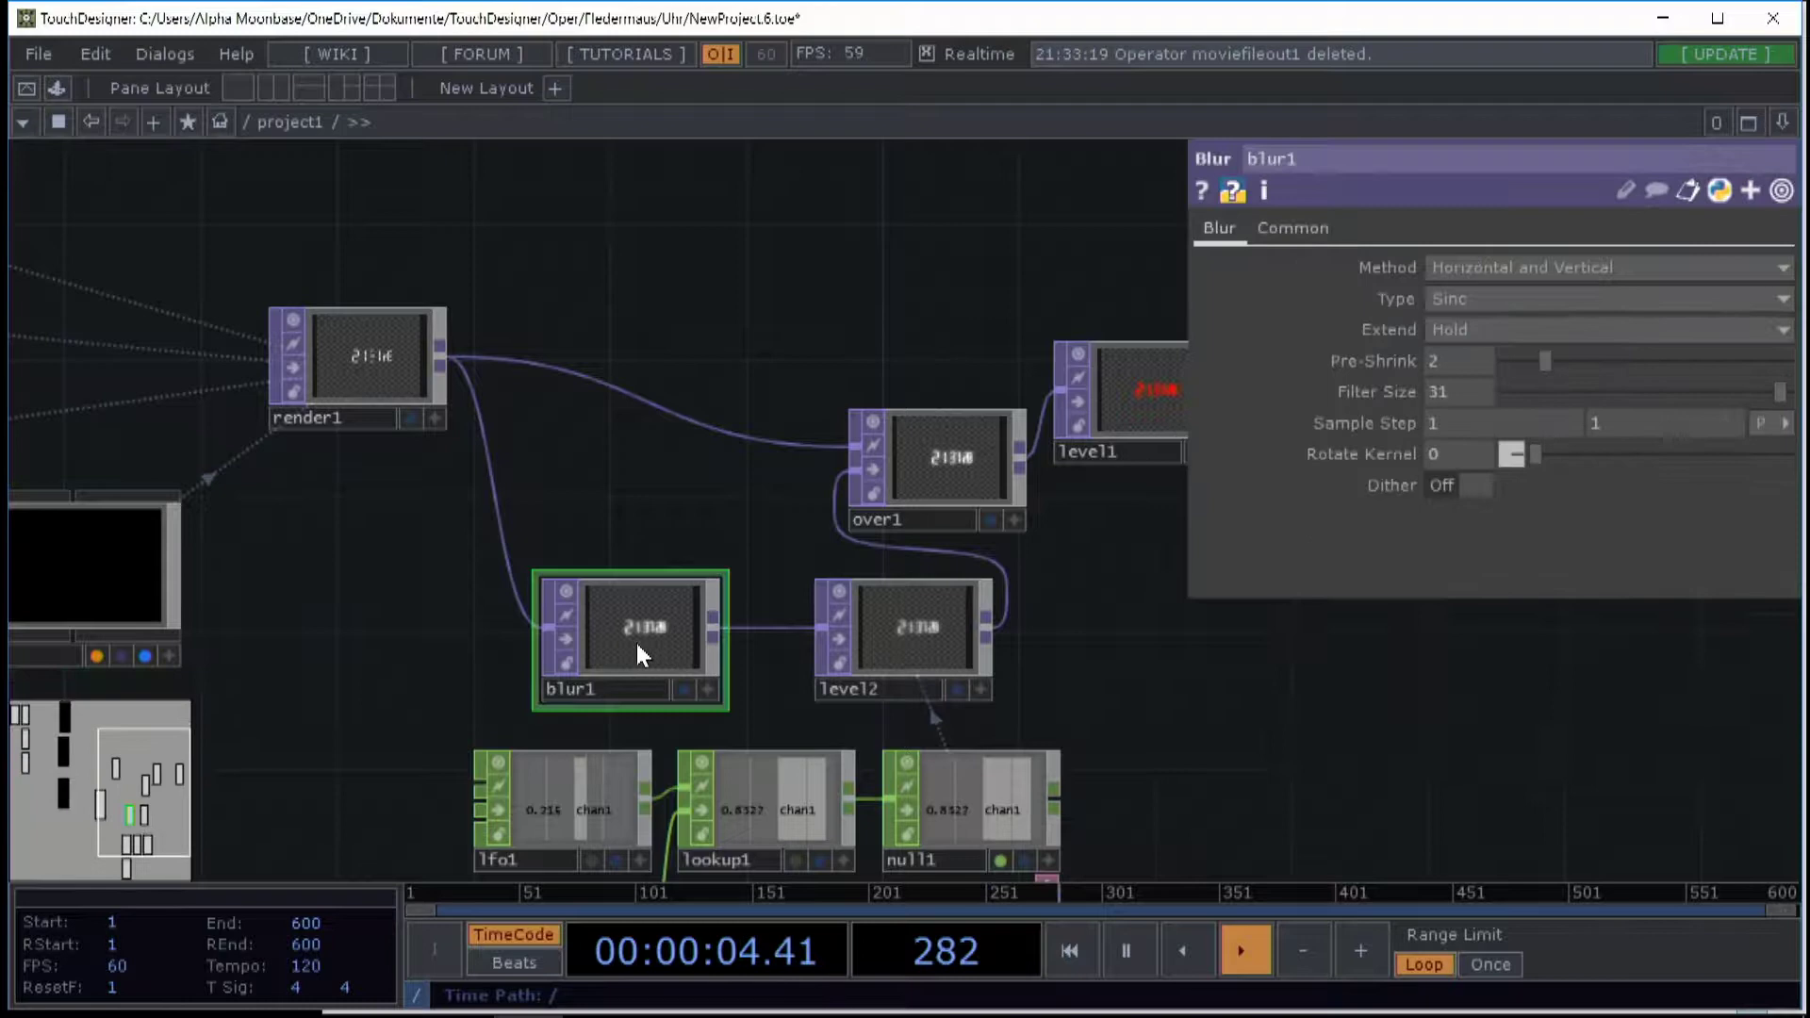
pyautogui.moveTo(637, 643); pyautogui.dragTo(568, 540)
pyautogui.moveTo(911, 641); pyautogui.dragTo(774, 572)
pyautogui.scroll(2, 996, 592)
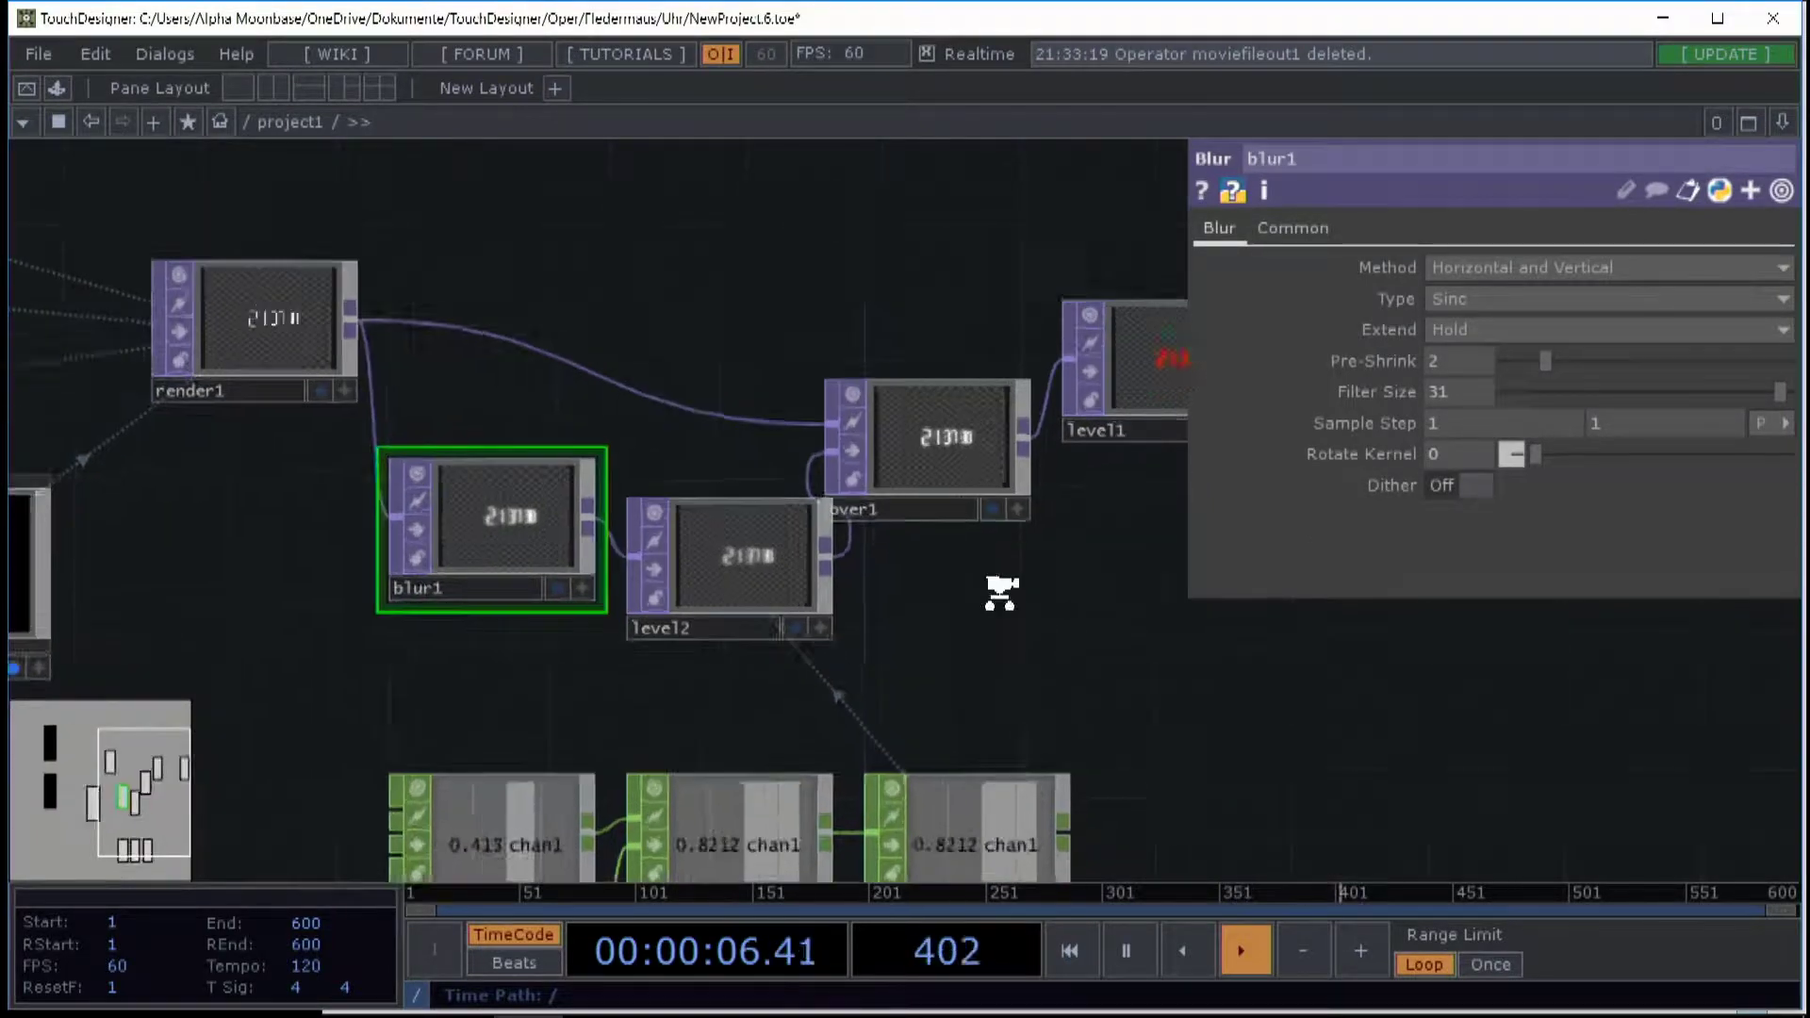
# - Align over1 with level1 and tidy the positions of blur1 and level2 beneath the main chain
pyautogui.moveTo(900, 380); pyautogui.dragTo(900, 285)
pyautogui.moveTo(688, 575); pyautogui.dragTo(689, 527)
pyautogui.moveTo(571, 420); pyautogui.dragTo(453, 477)
pyautogui.click(863, 452)
pyautogui.moveTo(1104, 577); pyautogui.dragTo(1010, 553)
pyautogui.scroll(-2, 839, 589)
pyautogui.scroll(-1, 799, 592)
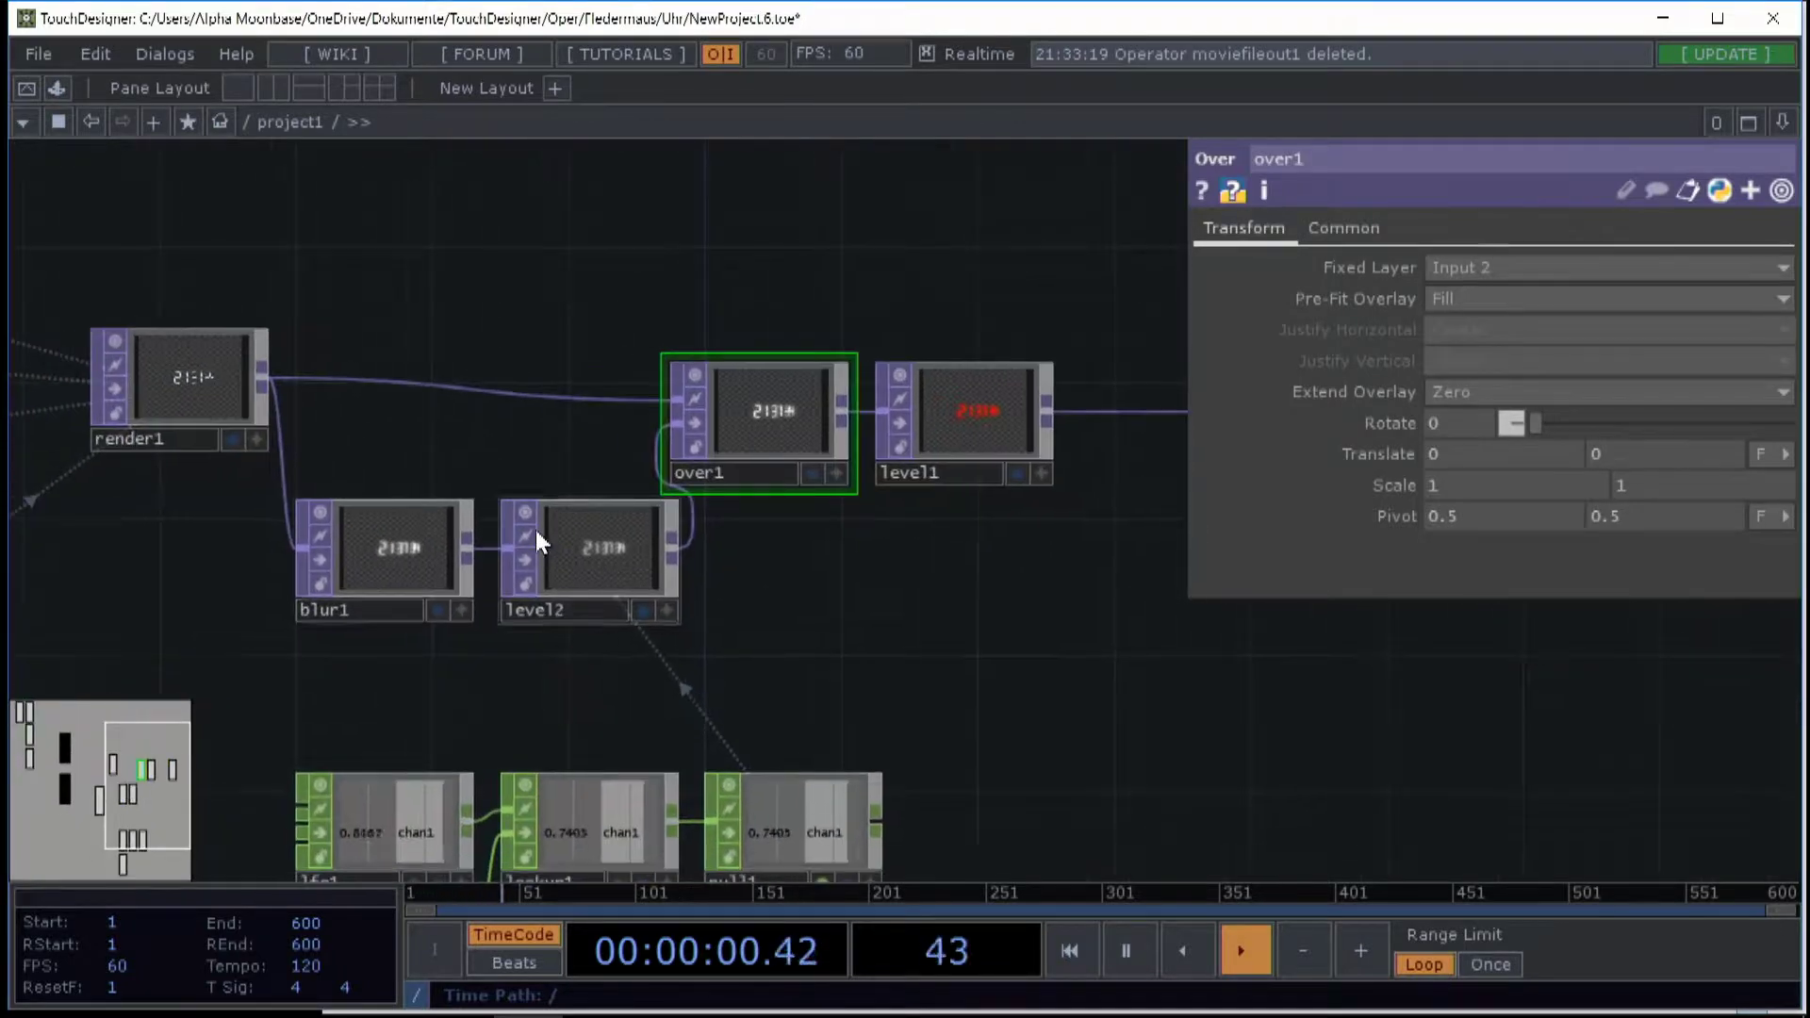
# - Inspect blur1's parameters and examine the digits' glow in over1's viewer
pyautogui.click(400, 547)
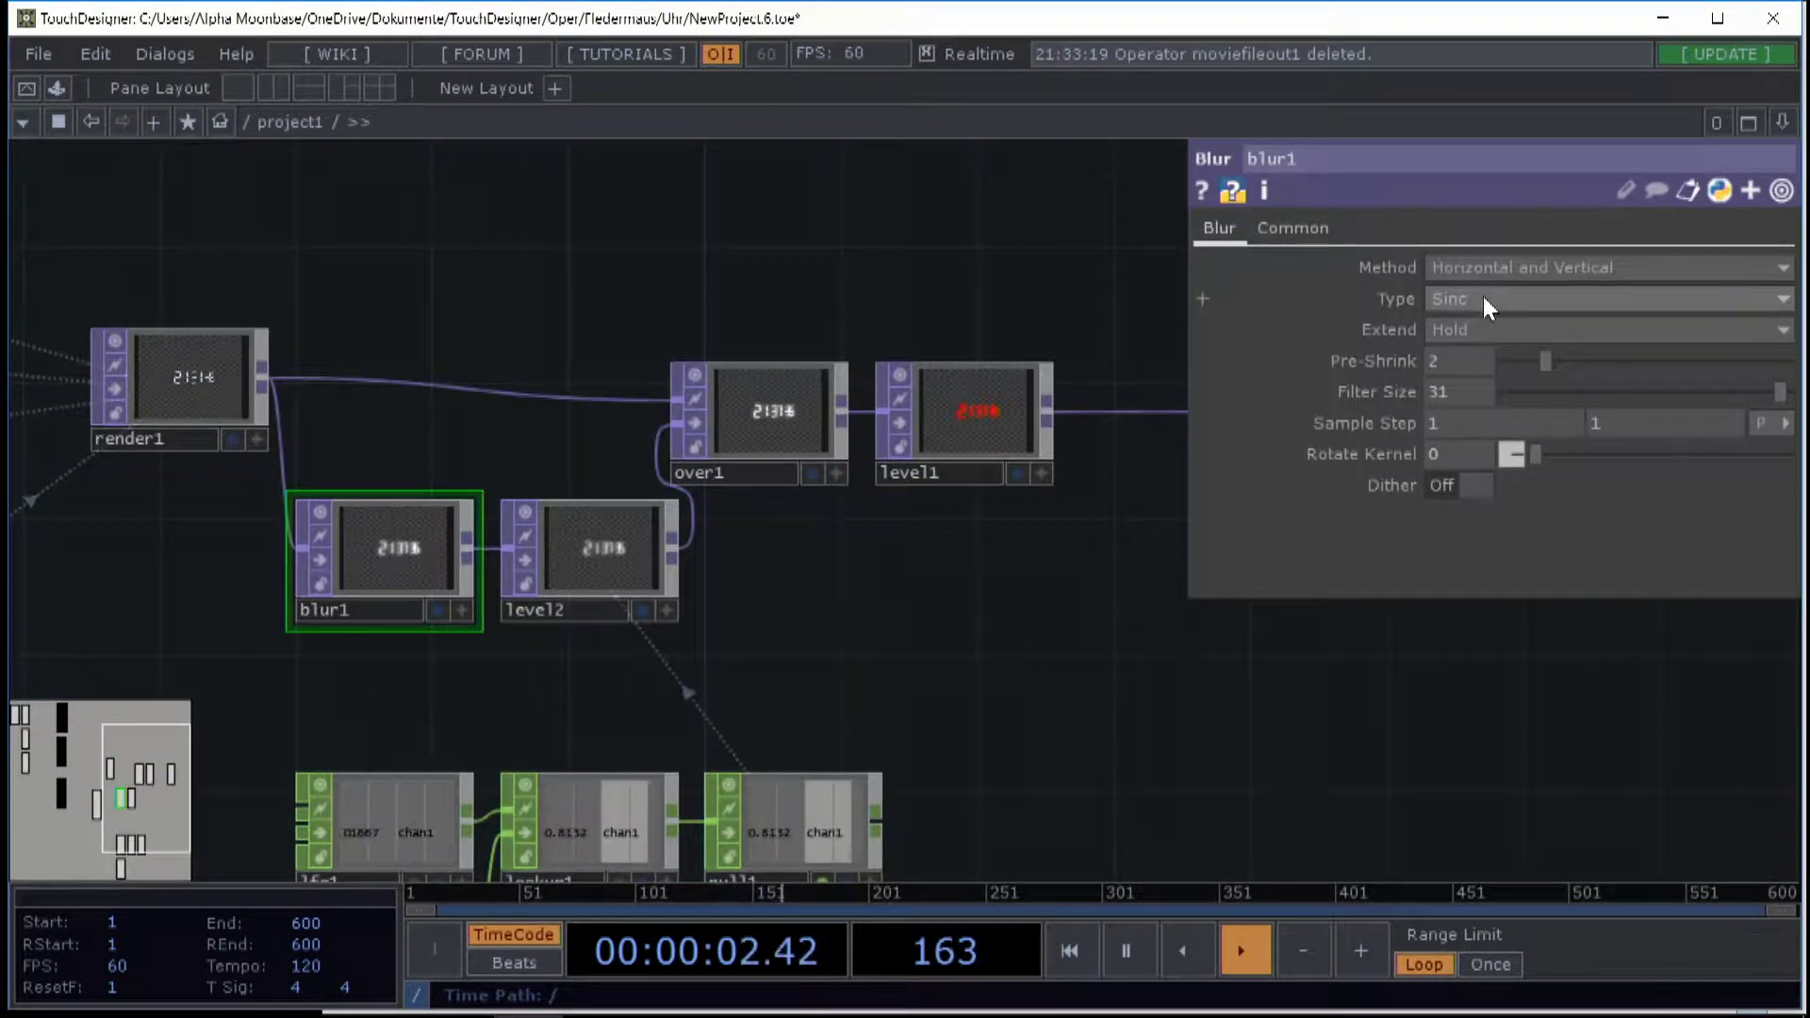
pyautogui.scroll(10, 848, 405)
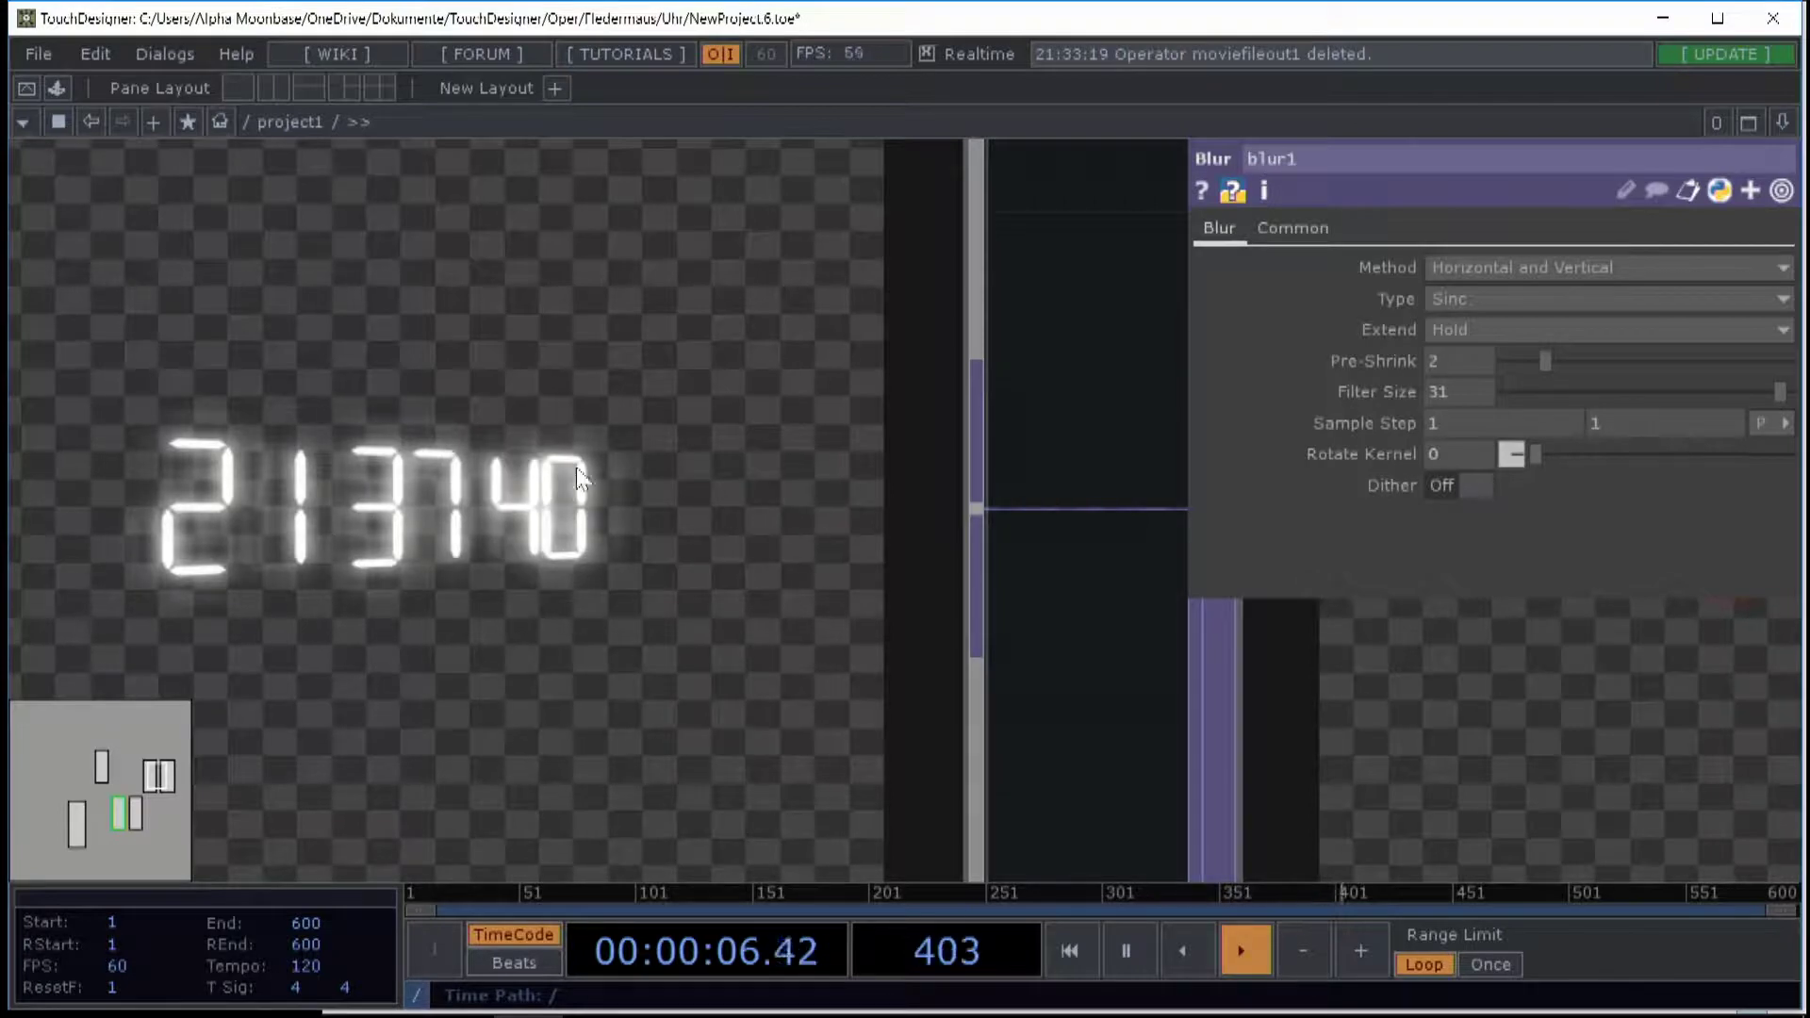
pyautogui.scroll(-5, 1083, 492)
pyautogui.moveTo(1075, 461); pyautogui.dragTo(962, 477)
pyautogui.scroll(-5, 963, 435)
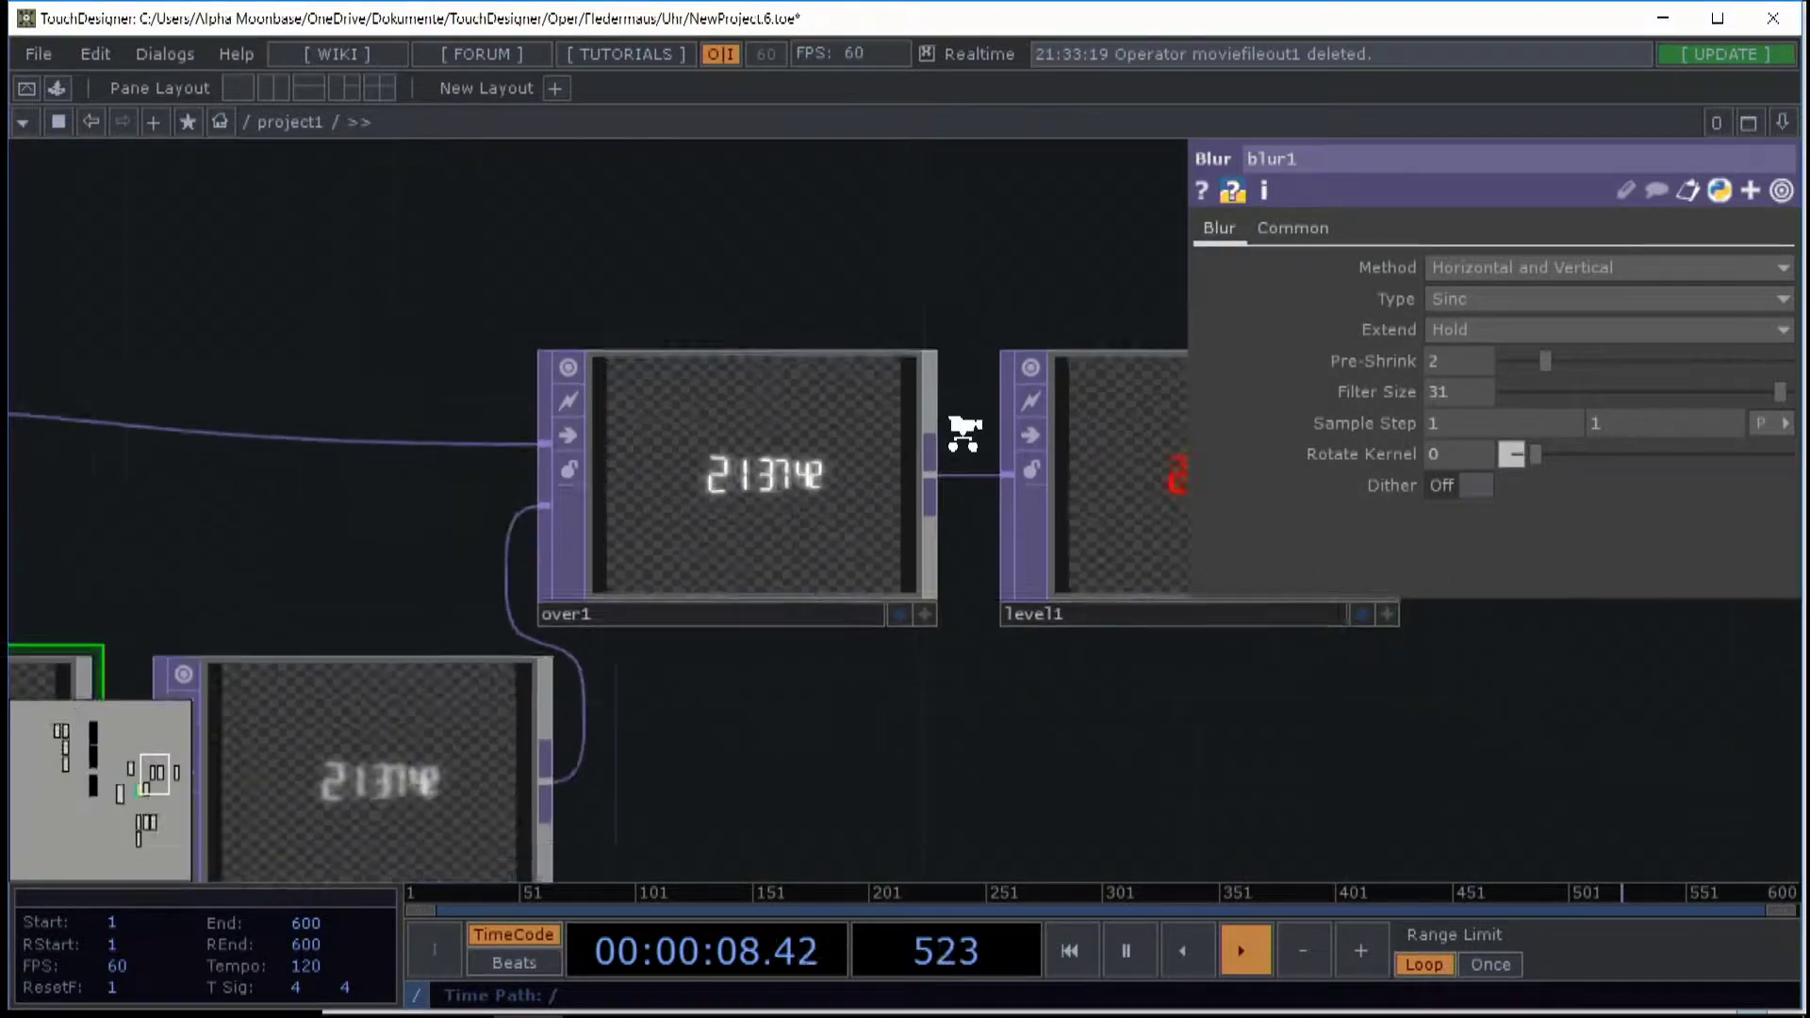
# - Examine the coloured digits in level1's viewer, select level1 and look over the remaining network
pyautogui.moveTo(1065, 311); pyautogui.dragTo(839, 307)
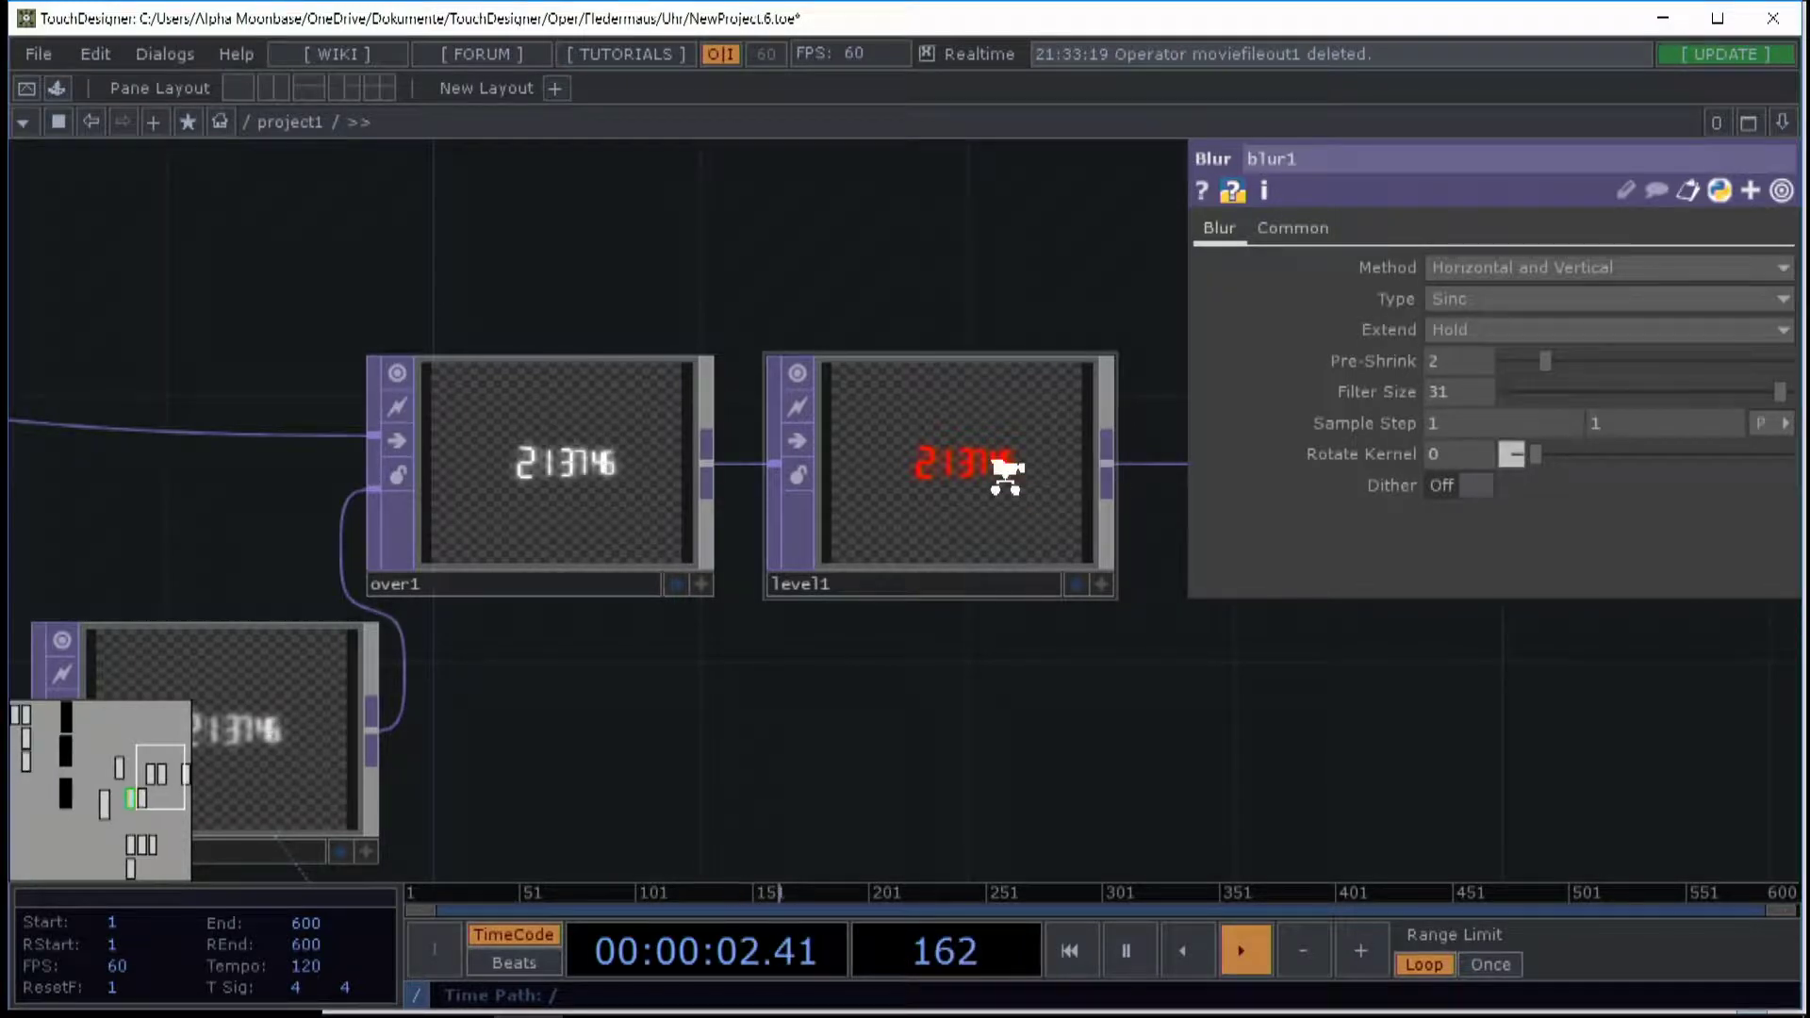
pyautogui.scroll(5, 1002, 477)
pyautogui.scroll(-4, 902, 473)
pyautogui.scroll(-2, 901, 479)
pyautogui.click(901, 478)
pyautogui.moveTo(1179, 695); pyautogui.dragTo(552, 528)
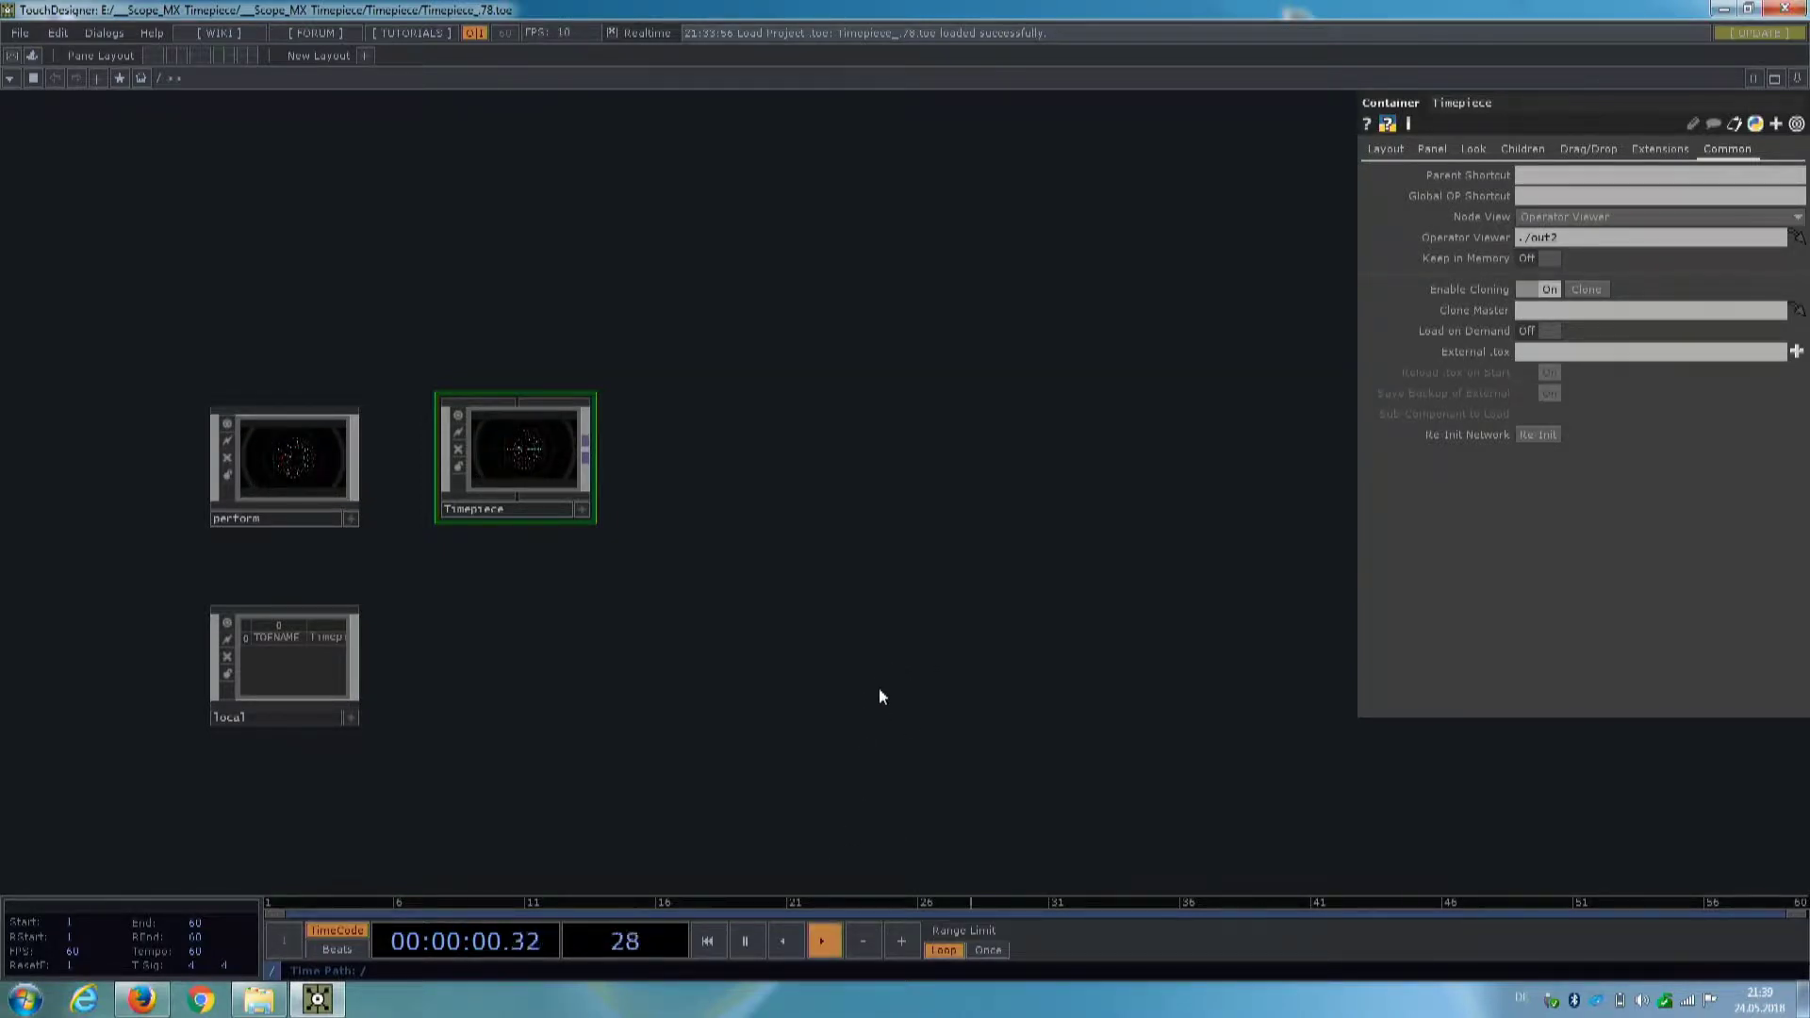
# - View the Timepiece project in perform mode, return to the network editor and enter the Timepiece container
pyautogui.press('F1')
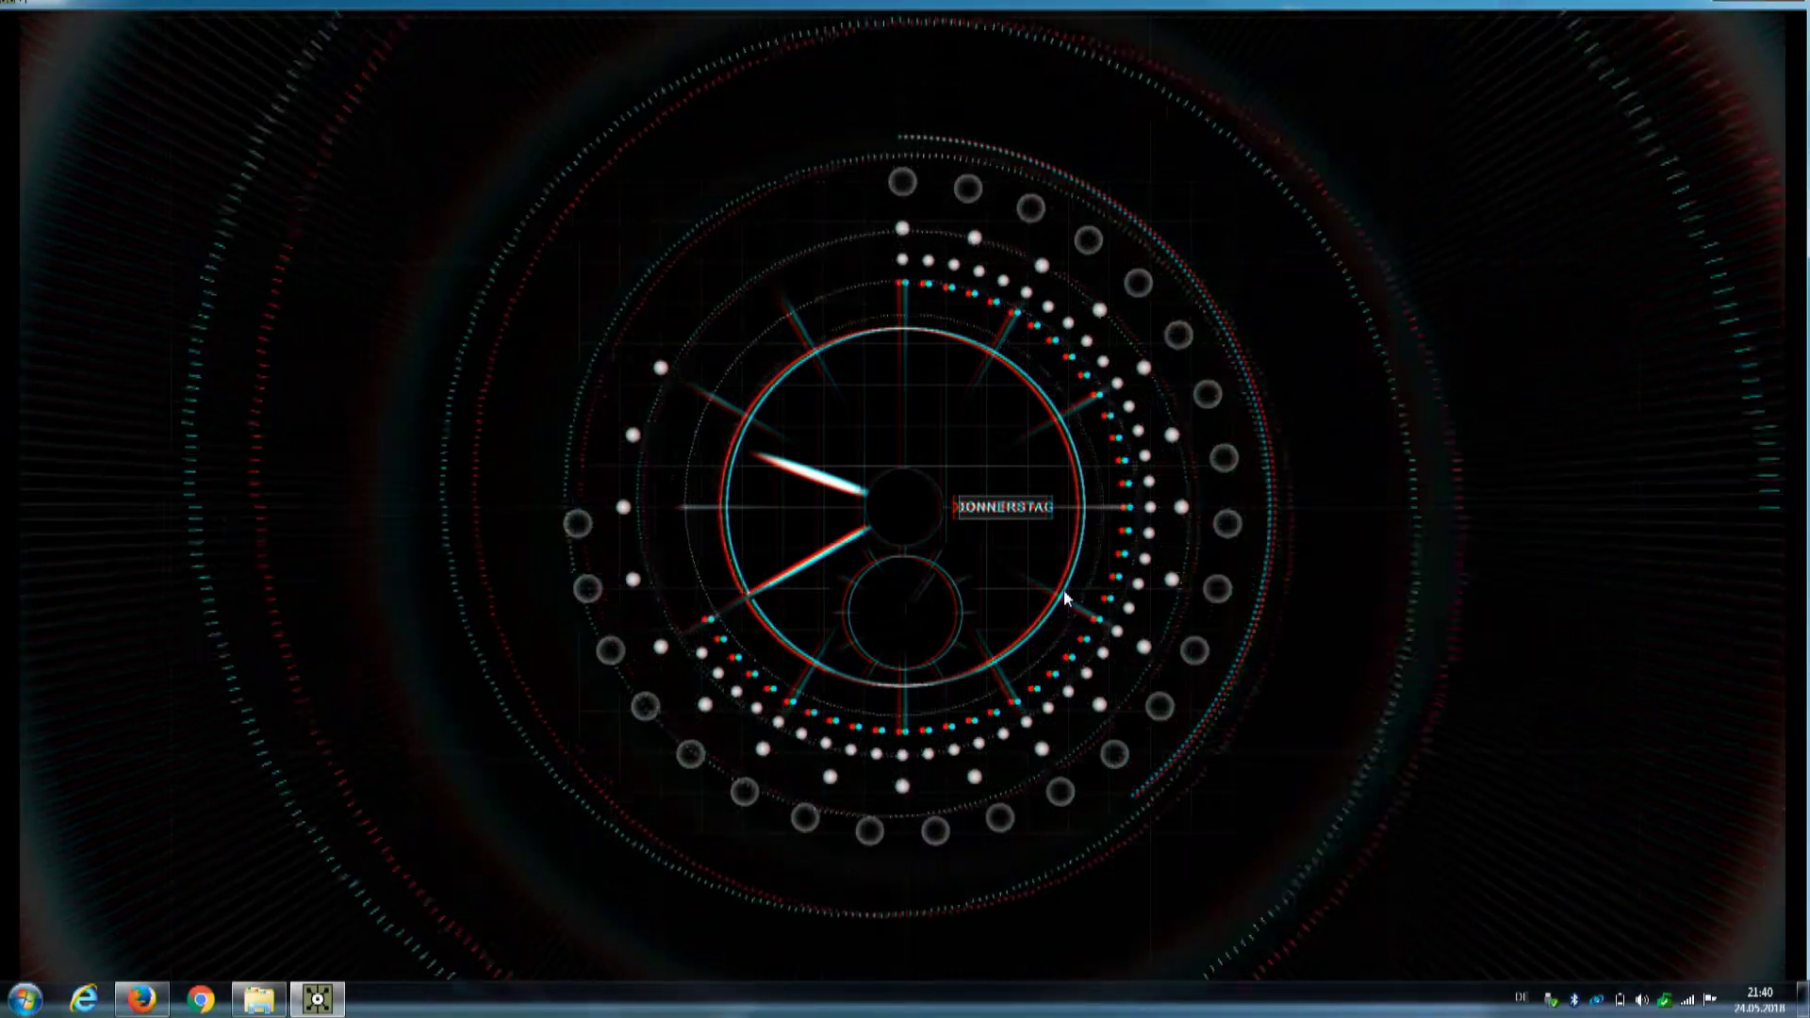
pyautogui.press('Escape')
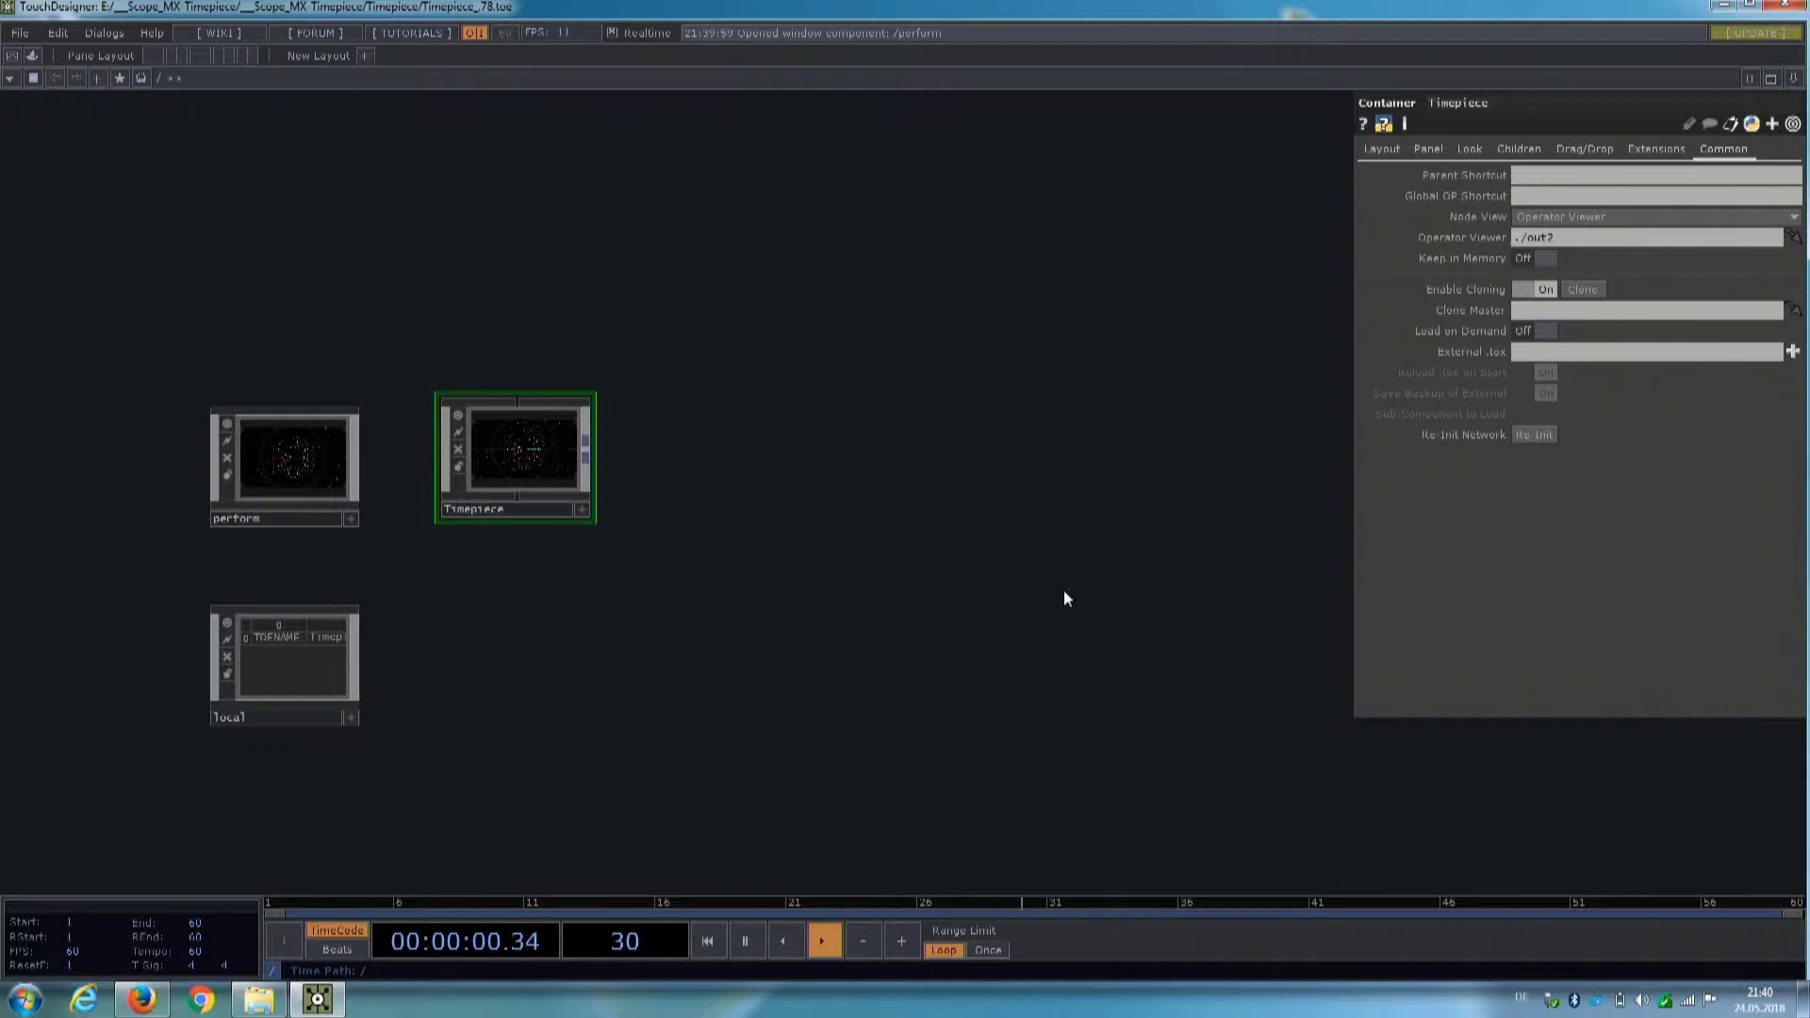
pyautogui.doubleClick(520, 455)
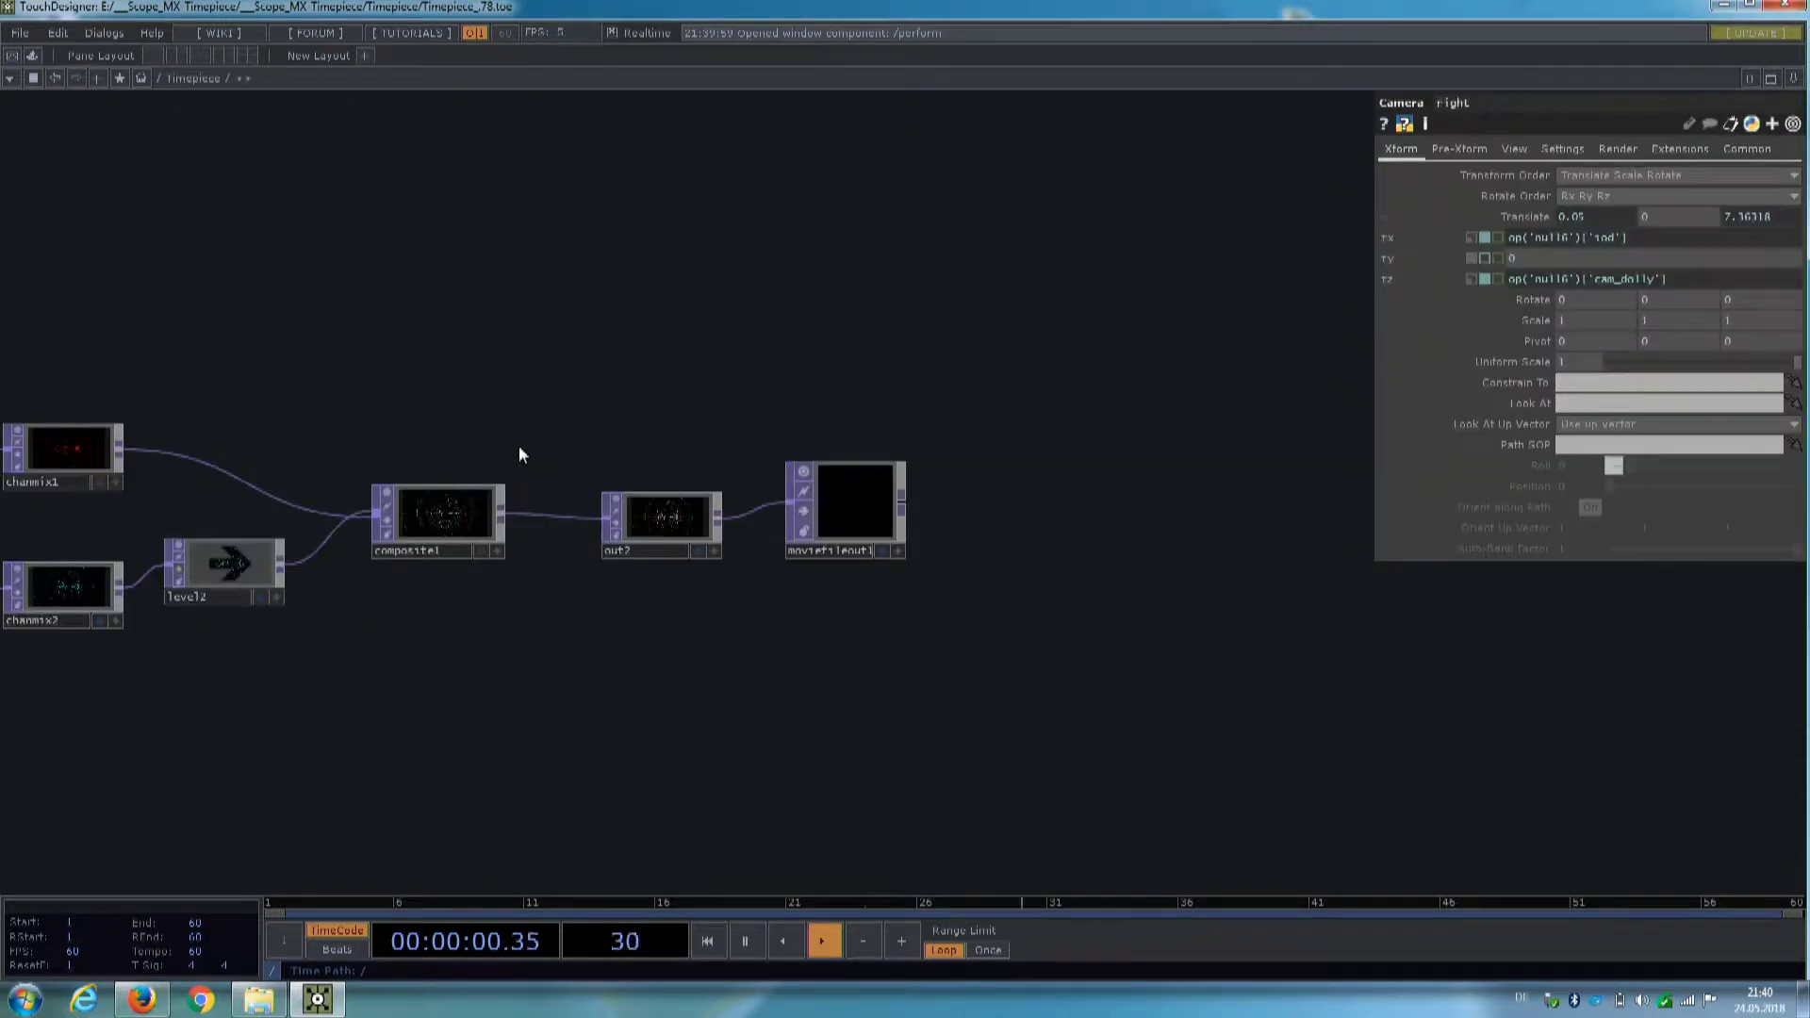
# - Examine Timepiece's controlPanel camera sliders and the stereo chain from the left and right cameras through chanmix1 and chanmix2
pyautogui.moveTo(415, 370); pyautogui.dragTo(925, 346)
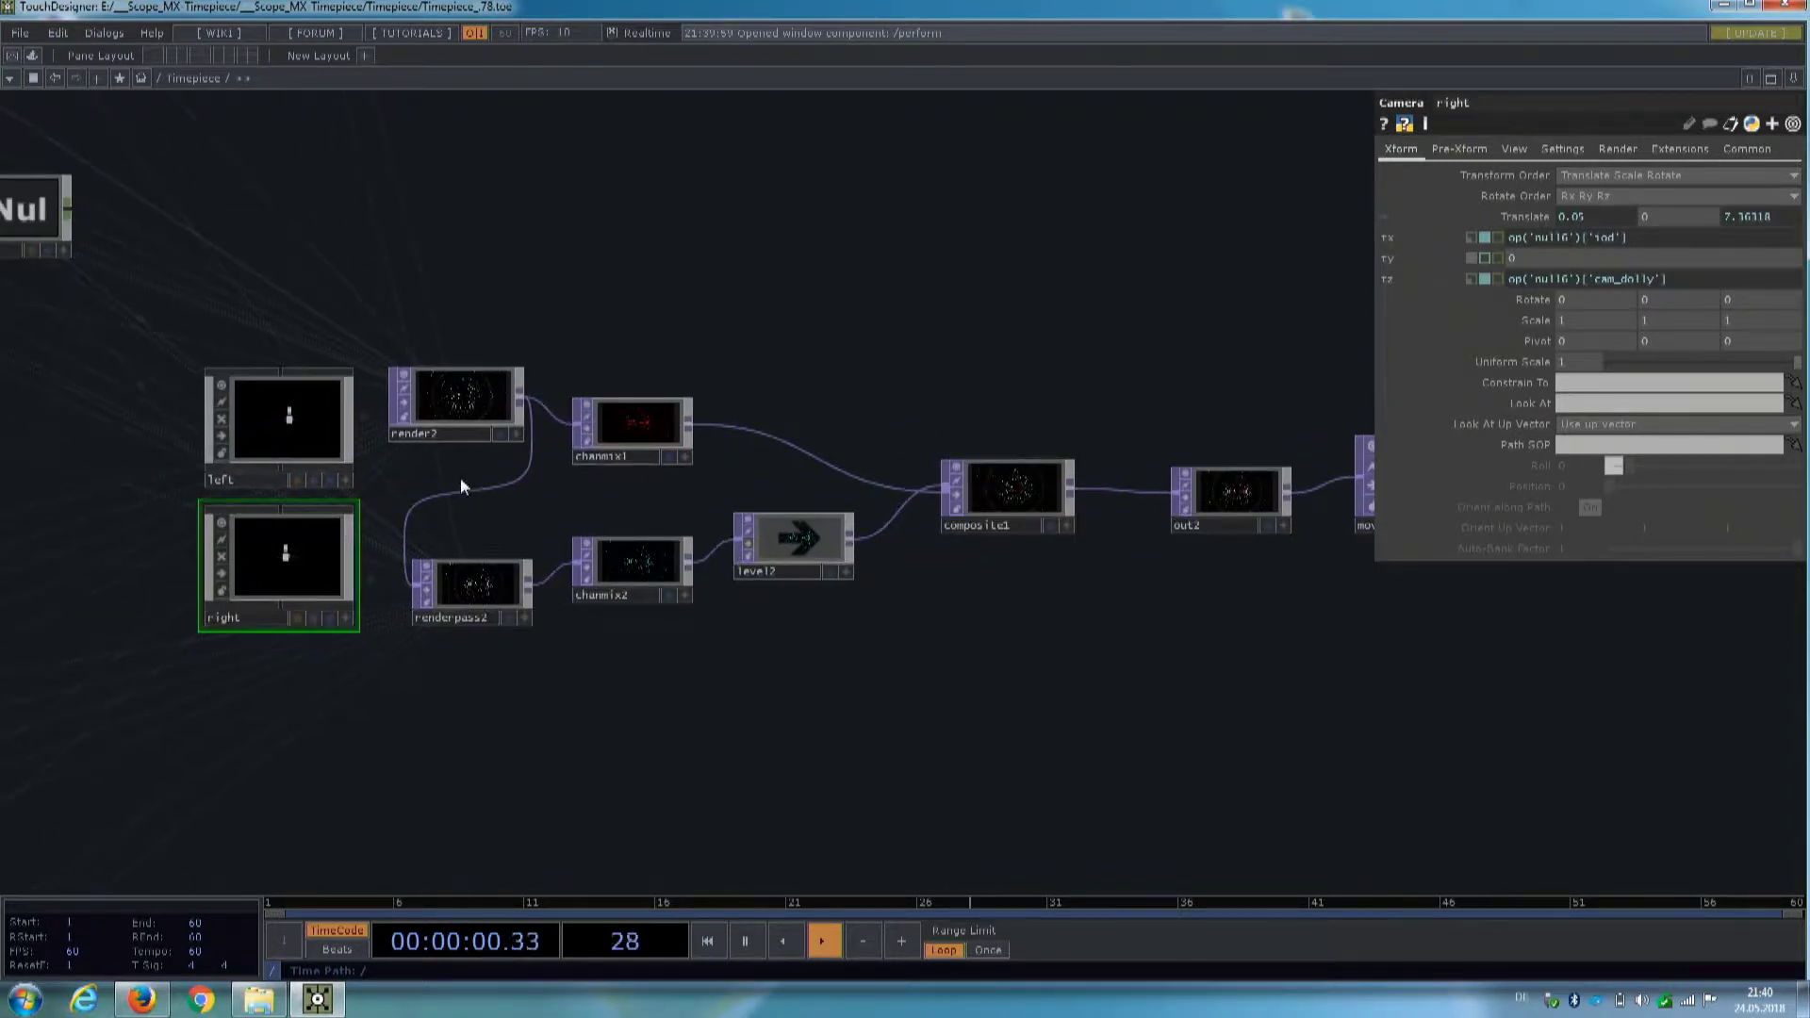
pyautogui.moveTo(569, 263); pyautogui.dragTo(826, 306)
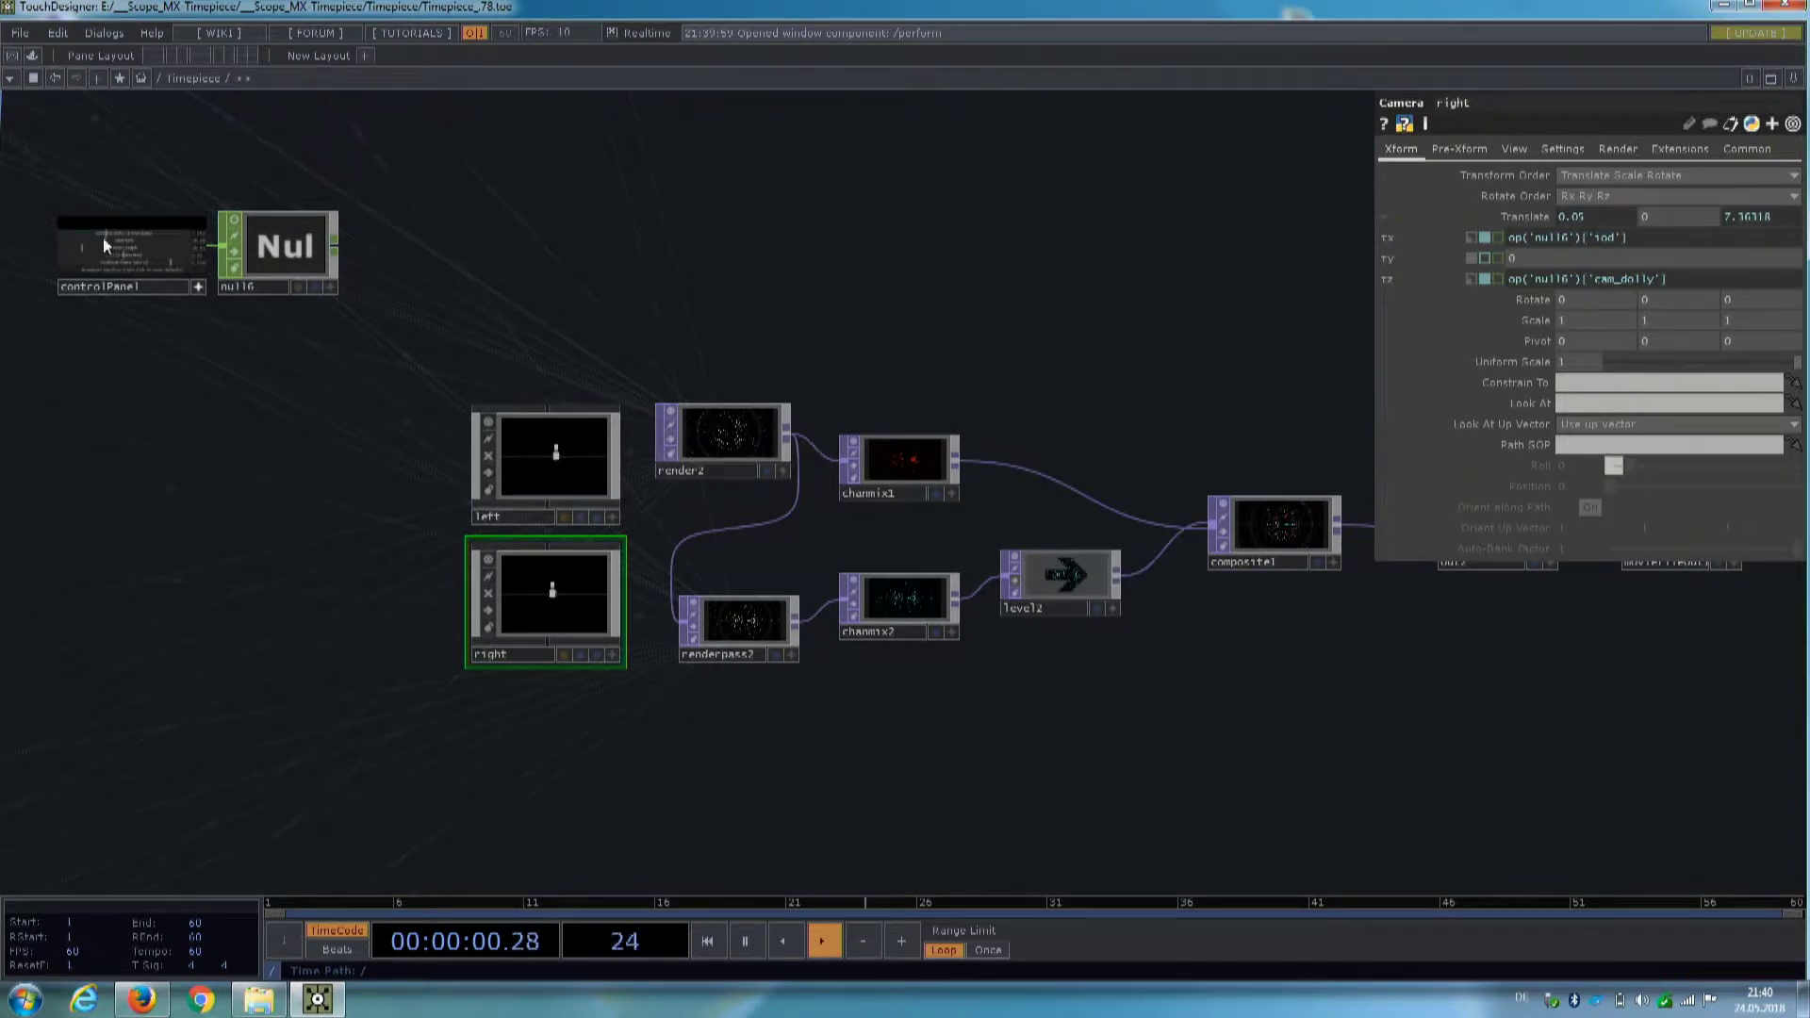
pyautogui.scroll(3, 74, 188)
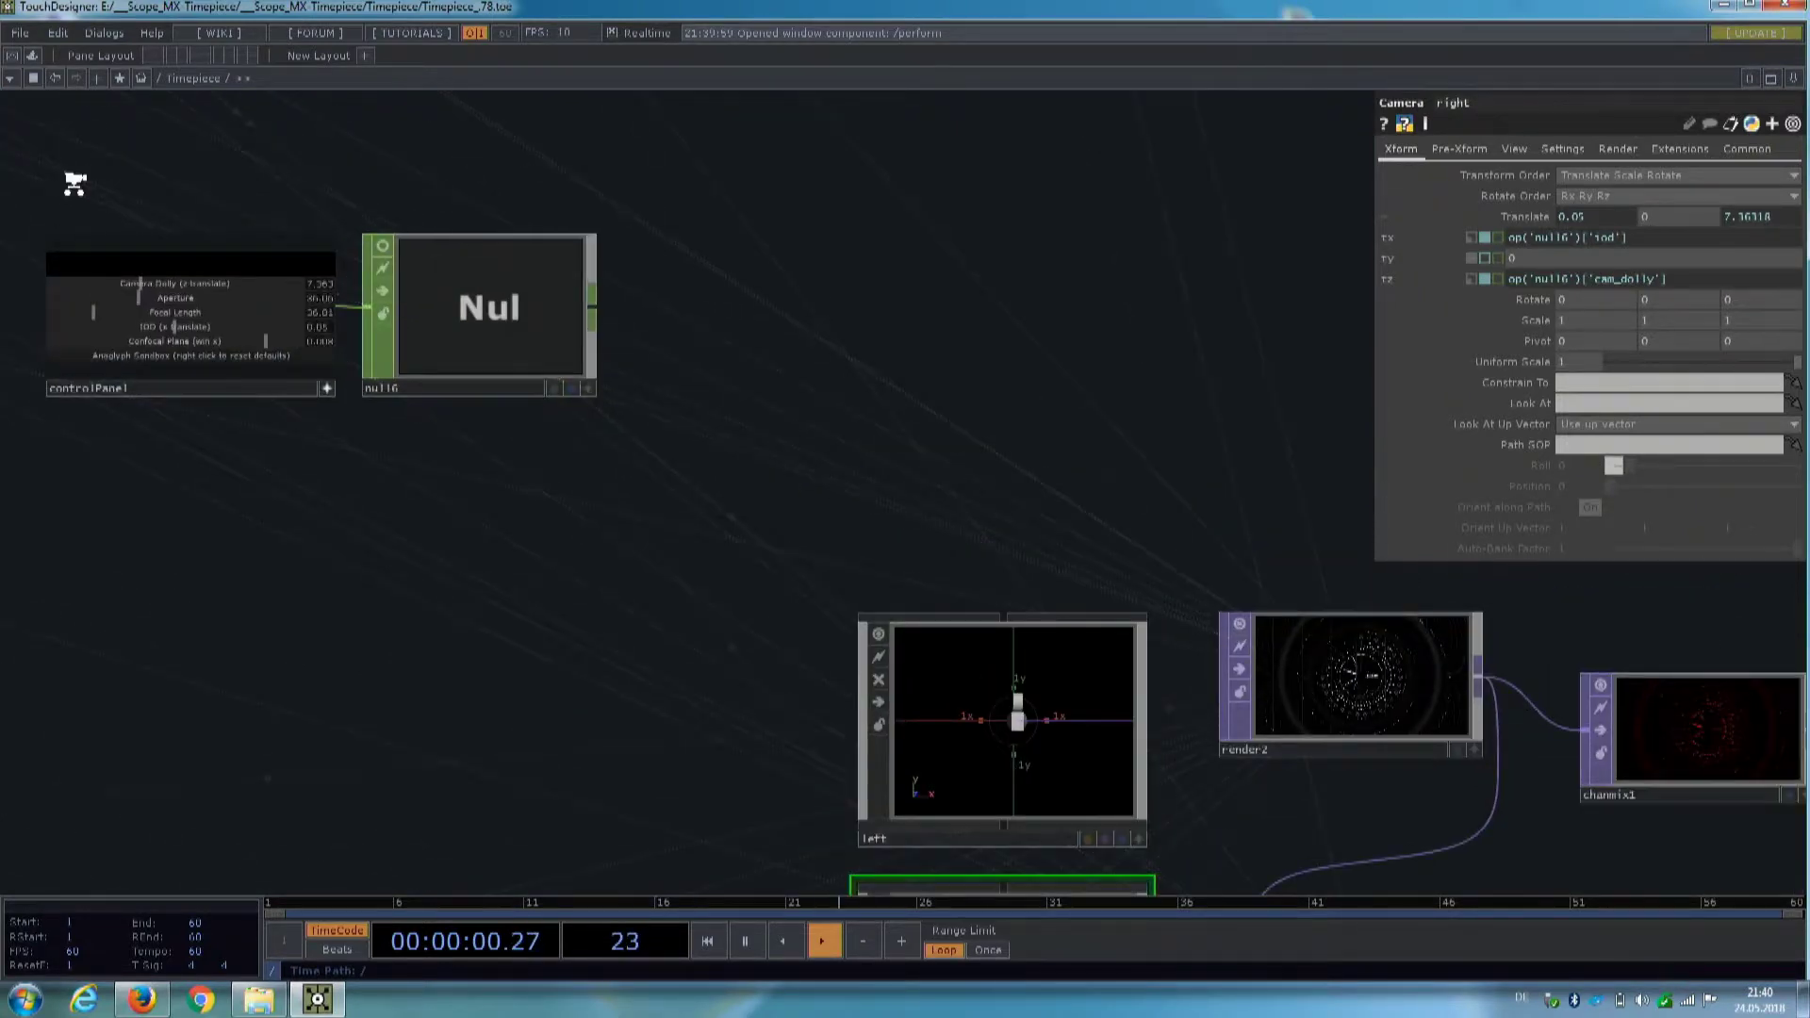
pyautogui.scroll(3, 76, 190)
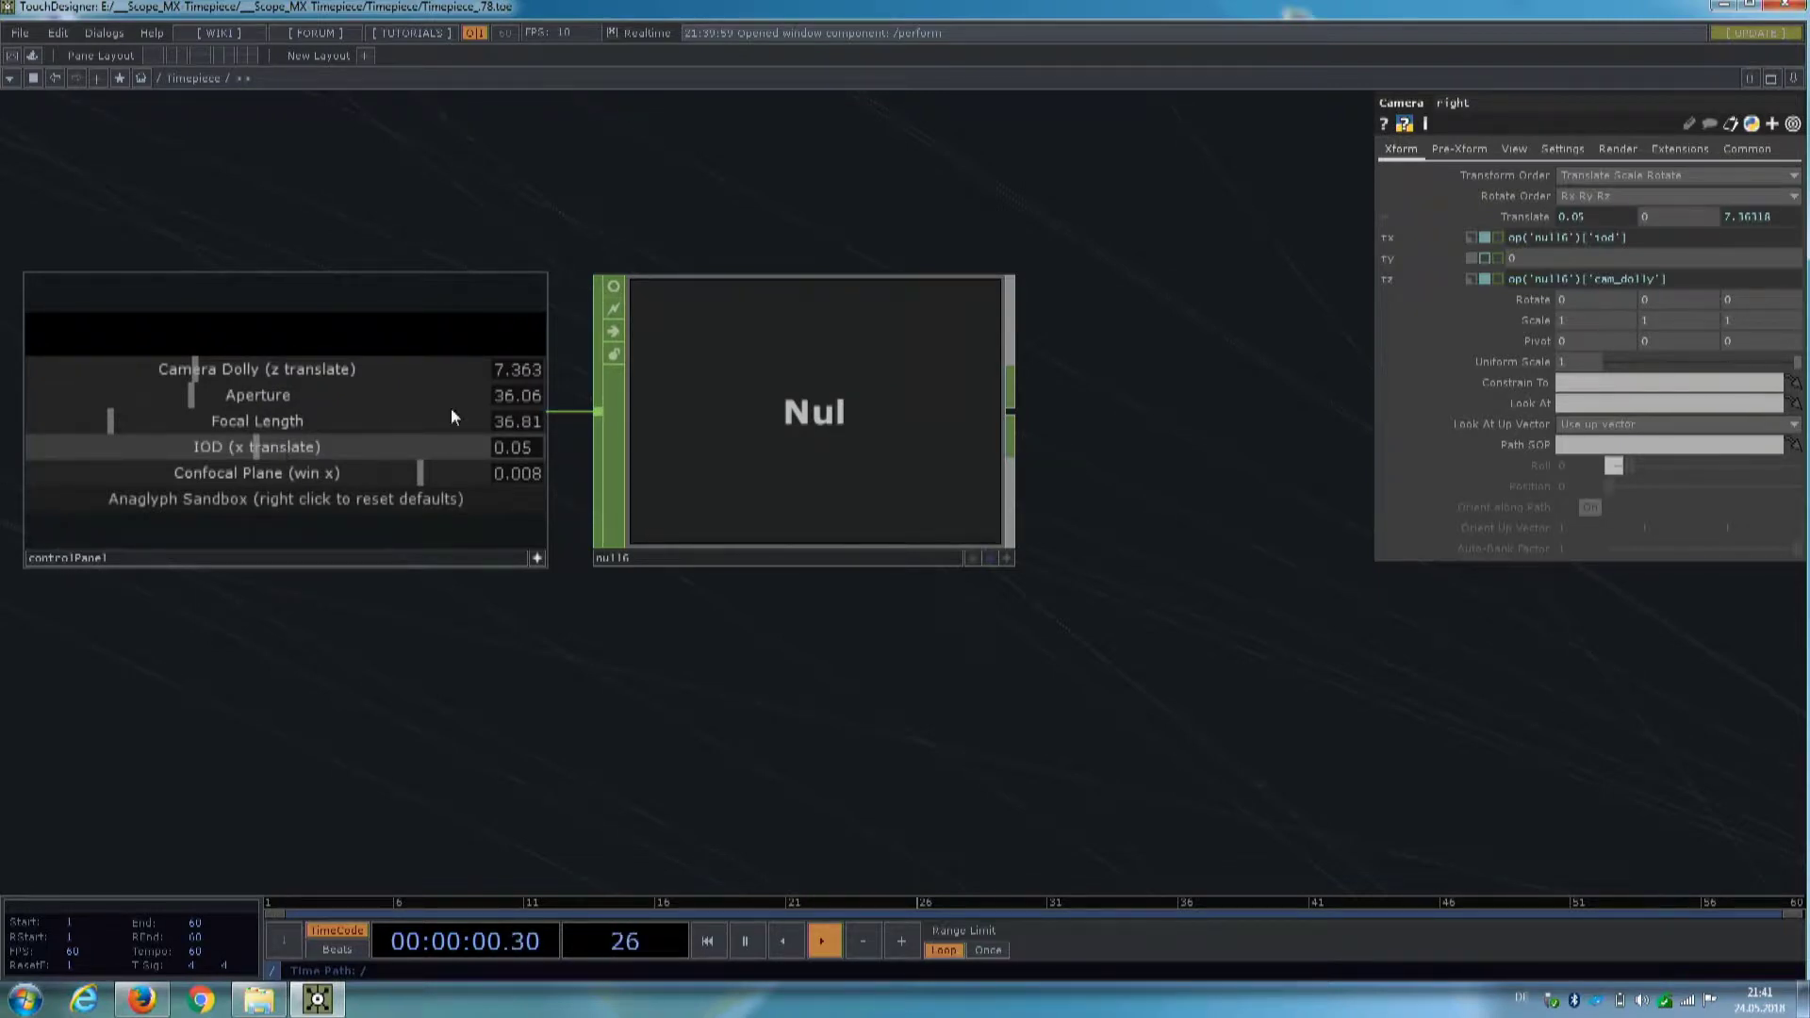
pyautogui.scroll(-5, 373, 229)
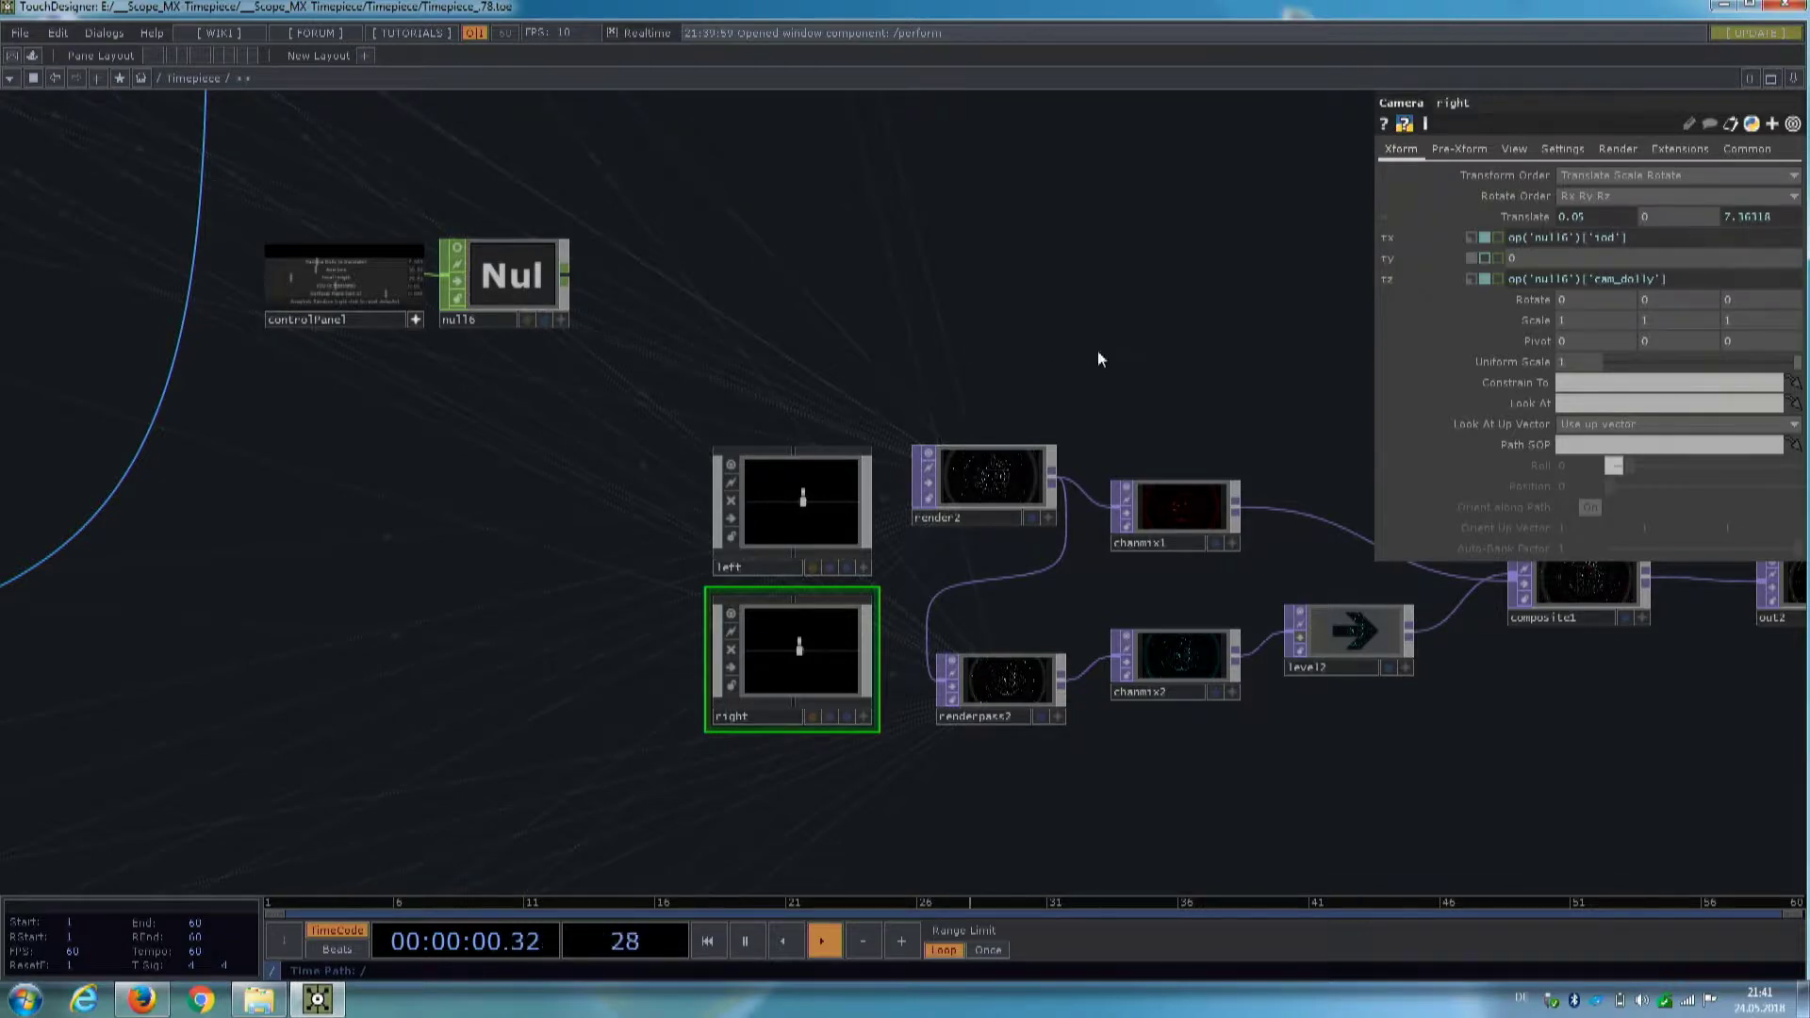
pyautogui.moveTo(1099, 351); pyautogui.dragTo(1001, 318)
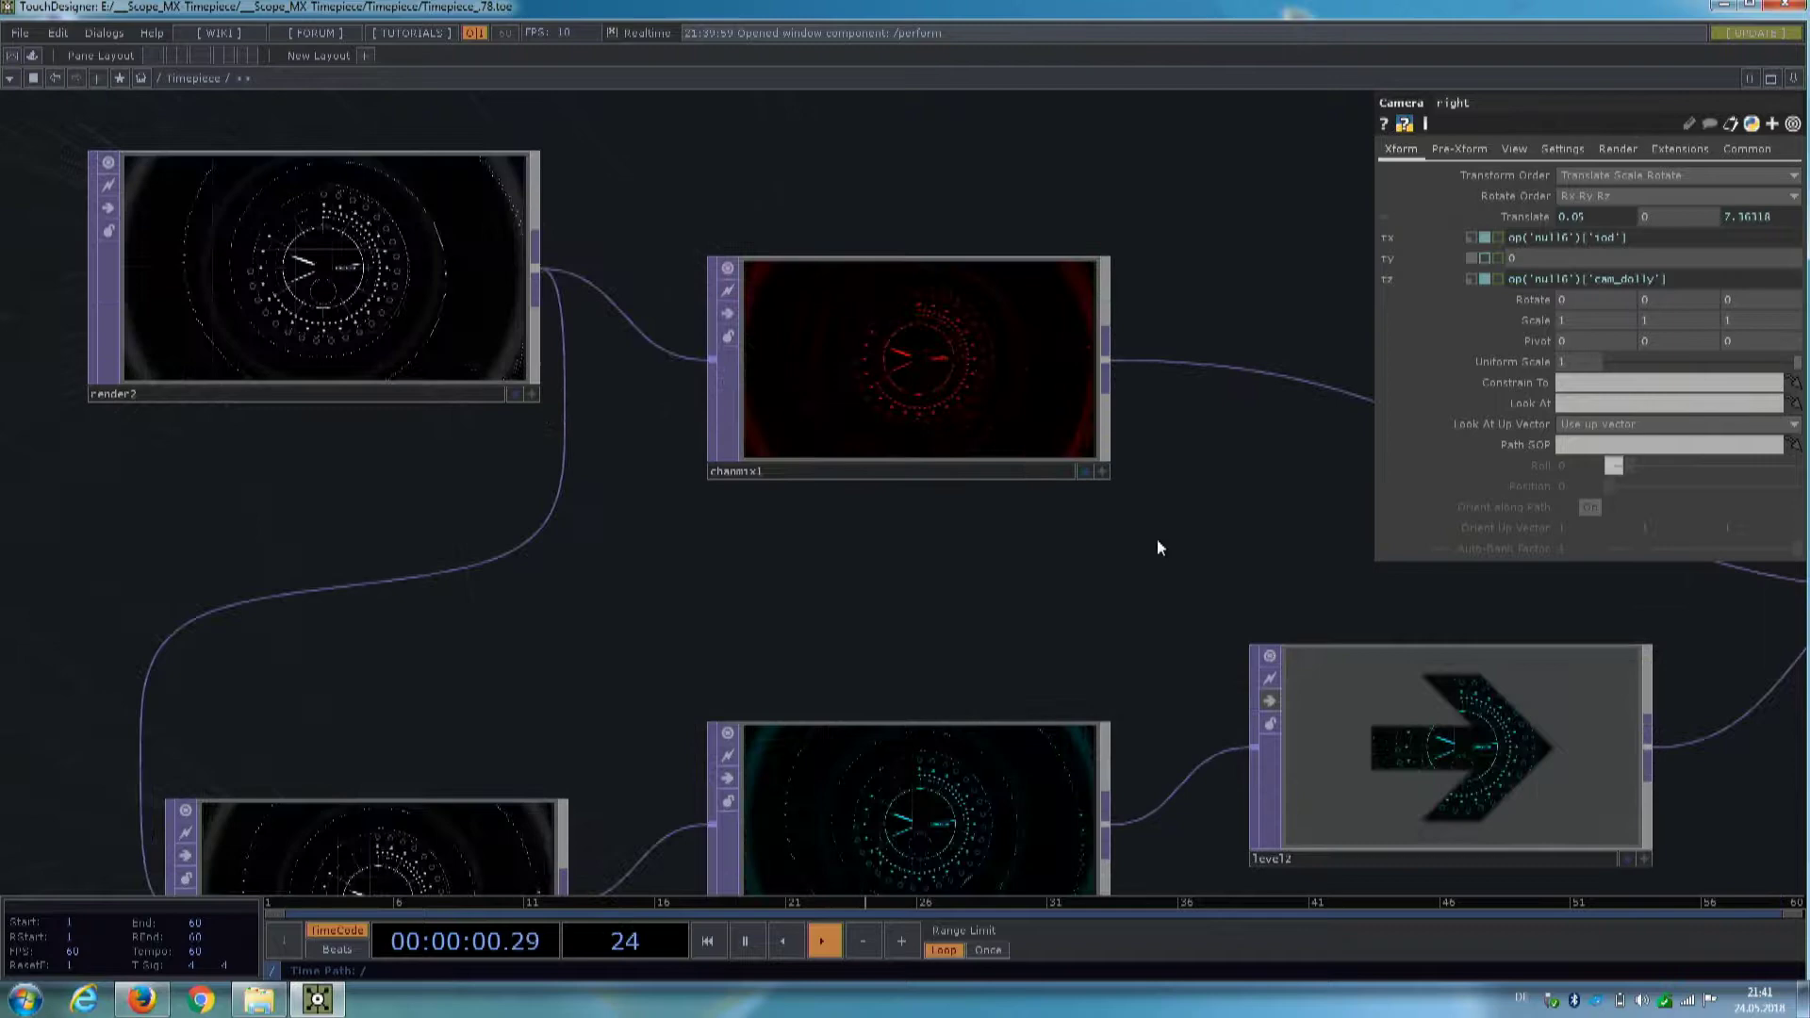
# - Examine the stereo chain from render2 and renderpass2 to composite1, and the controlPanel and null that feed the cameras
pyautogui.scroll(1, 1156, 548)
pyautogui.scroll(-5, 1033, 613)
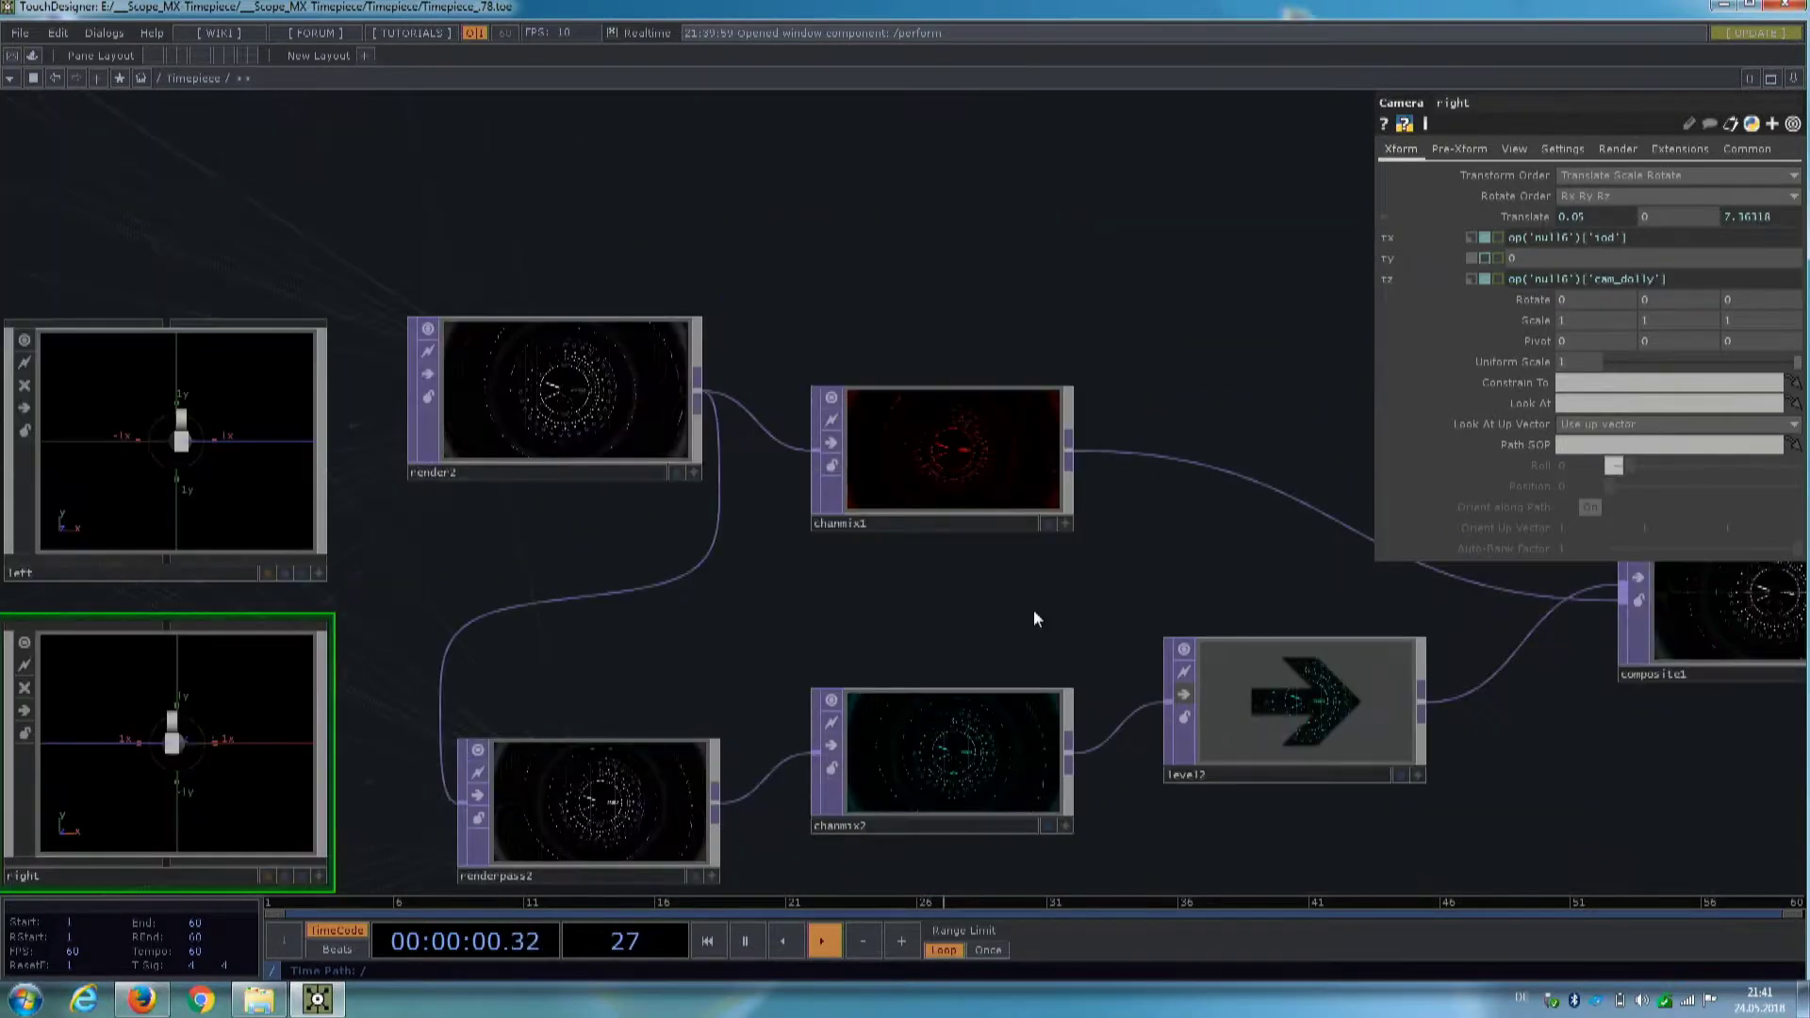
pyautogui.scroll(-1, 1034, 614)
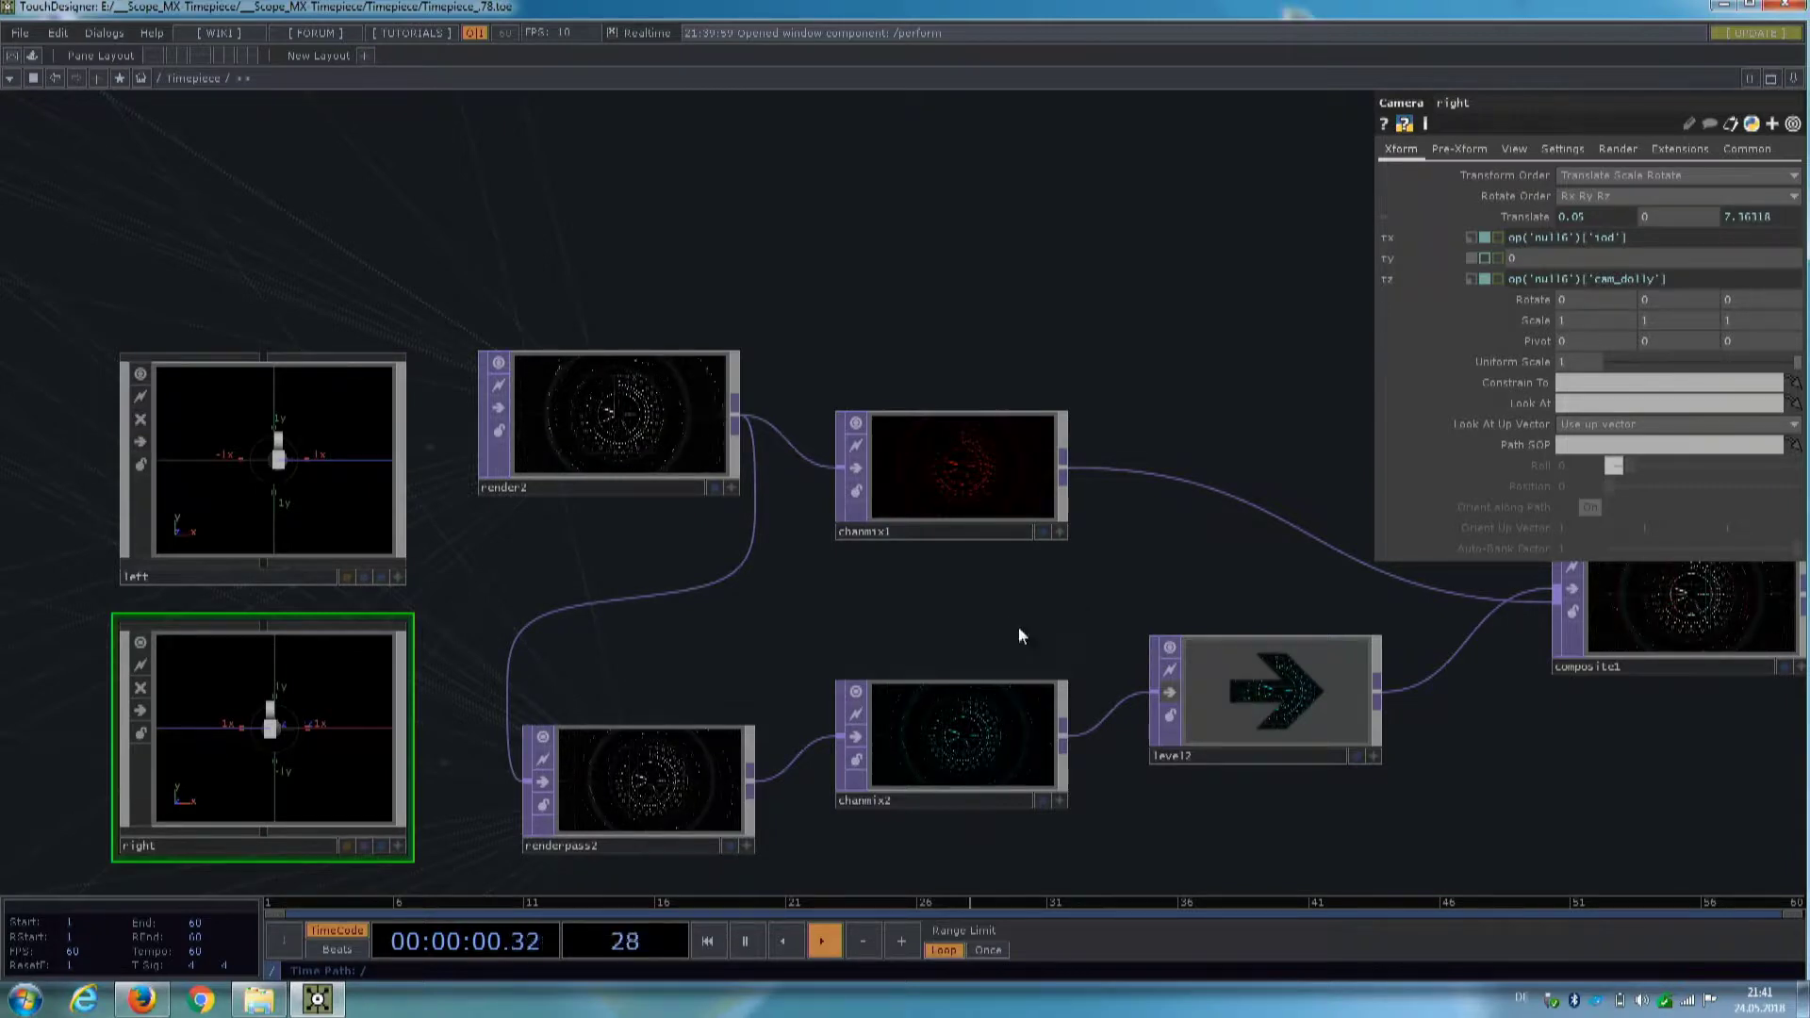
pyautogui.moveTo(794, 261); pyautogui.dragTo(1128, 243)
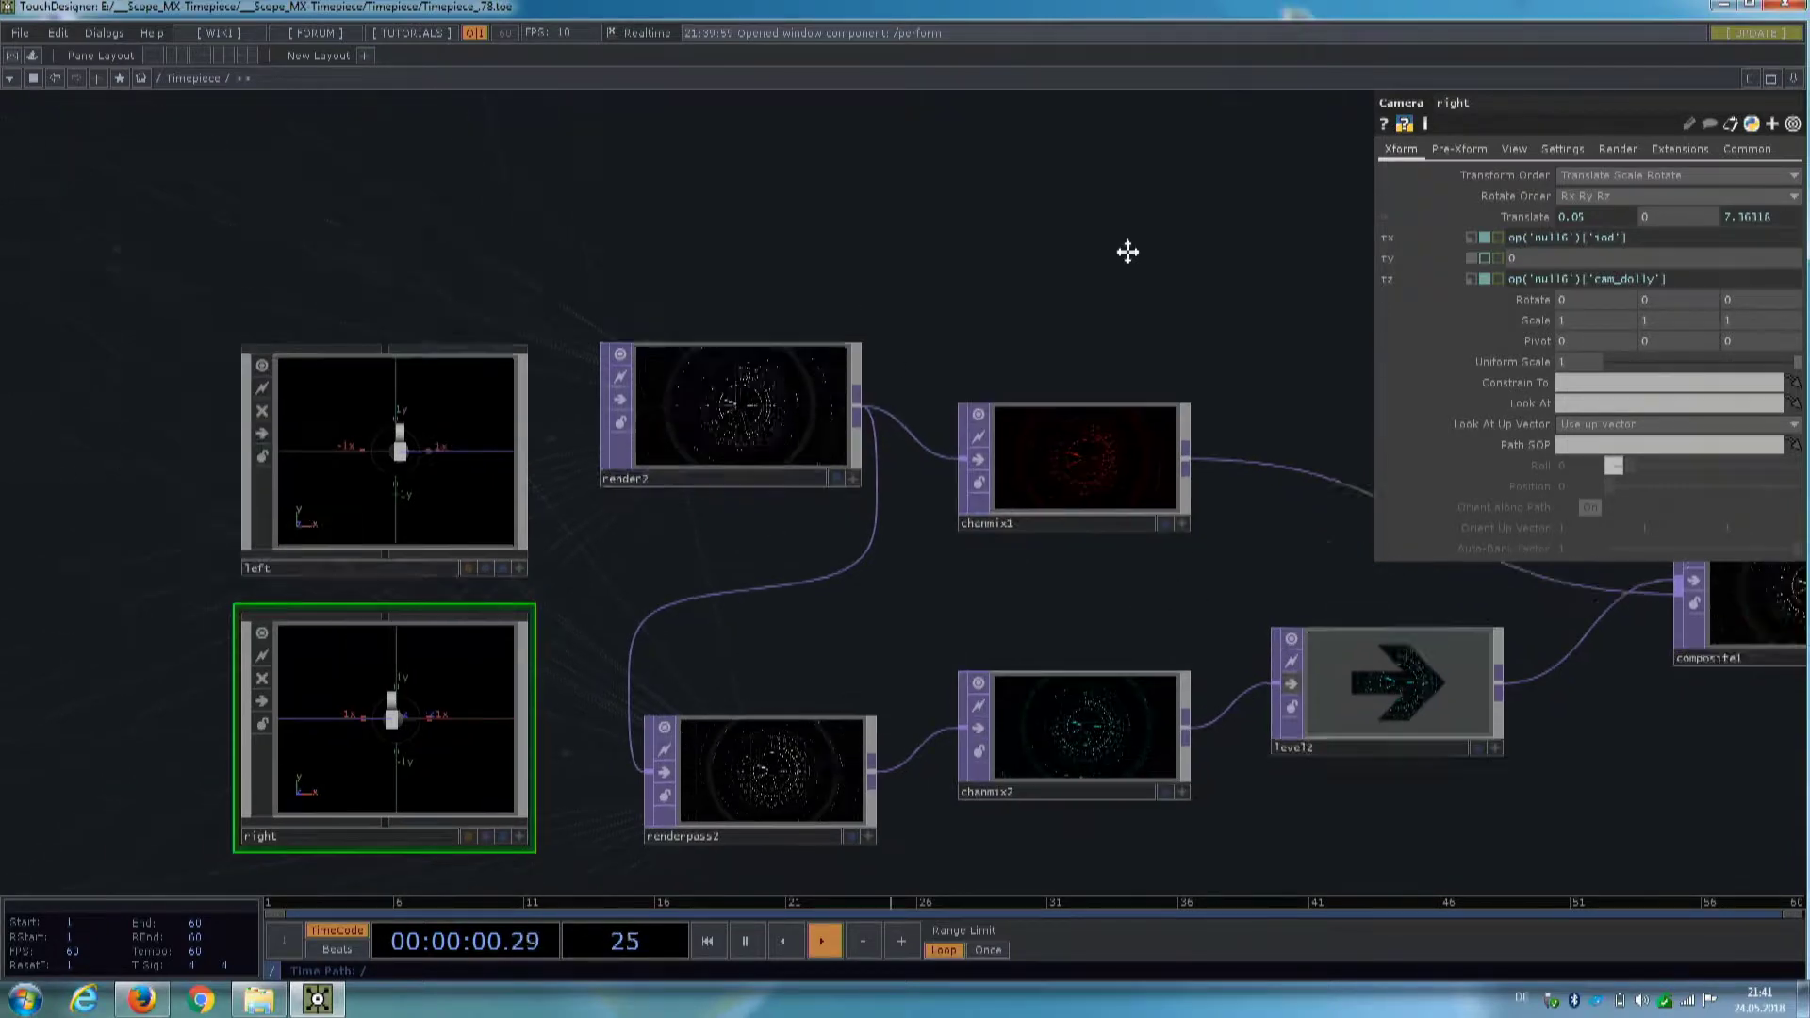
pyautogui.scroll(-5, 1127, 244)
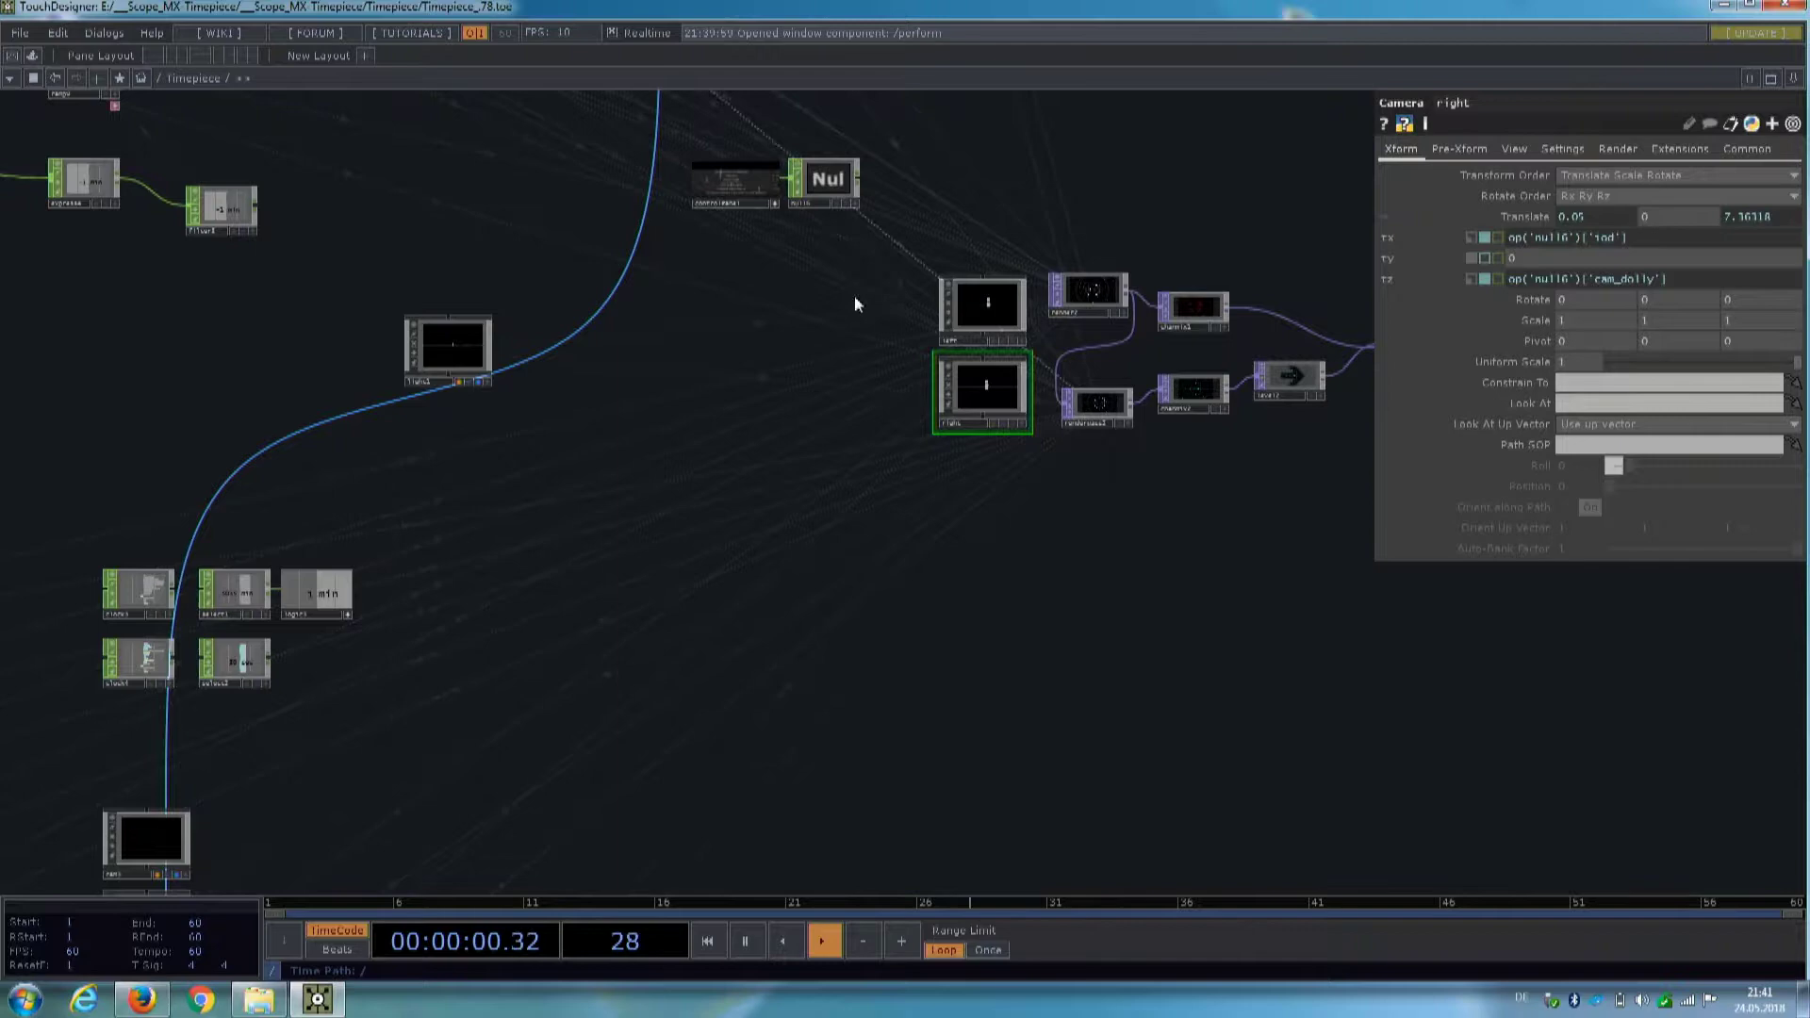
pyautogui.moveTo(788, 291); pyautogui.dragTo(861, 431)
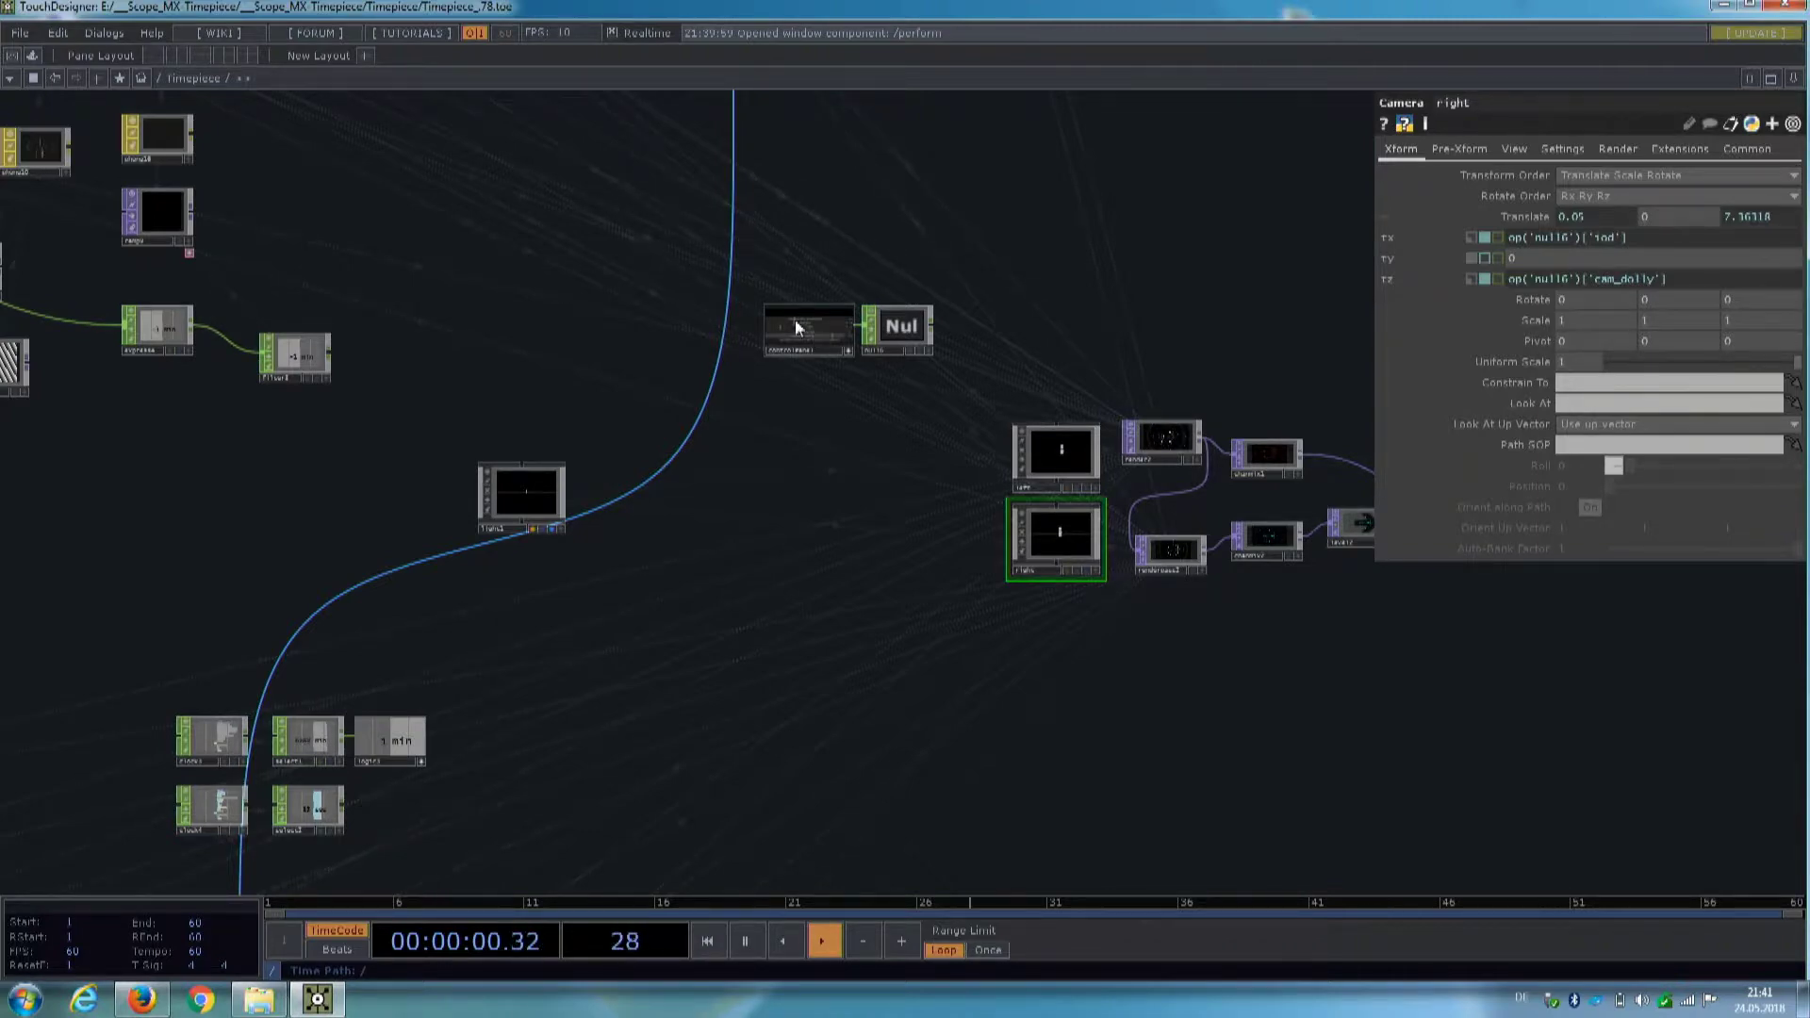
# - Survey the whole Timepiece network, from the CHOP branches to the texture composites and dial geometry
pyautogui.moveTo(956, 455); pyautogui.dragTo(1201, 551)
pyautogui.scroll(-5, 1201, 537)
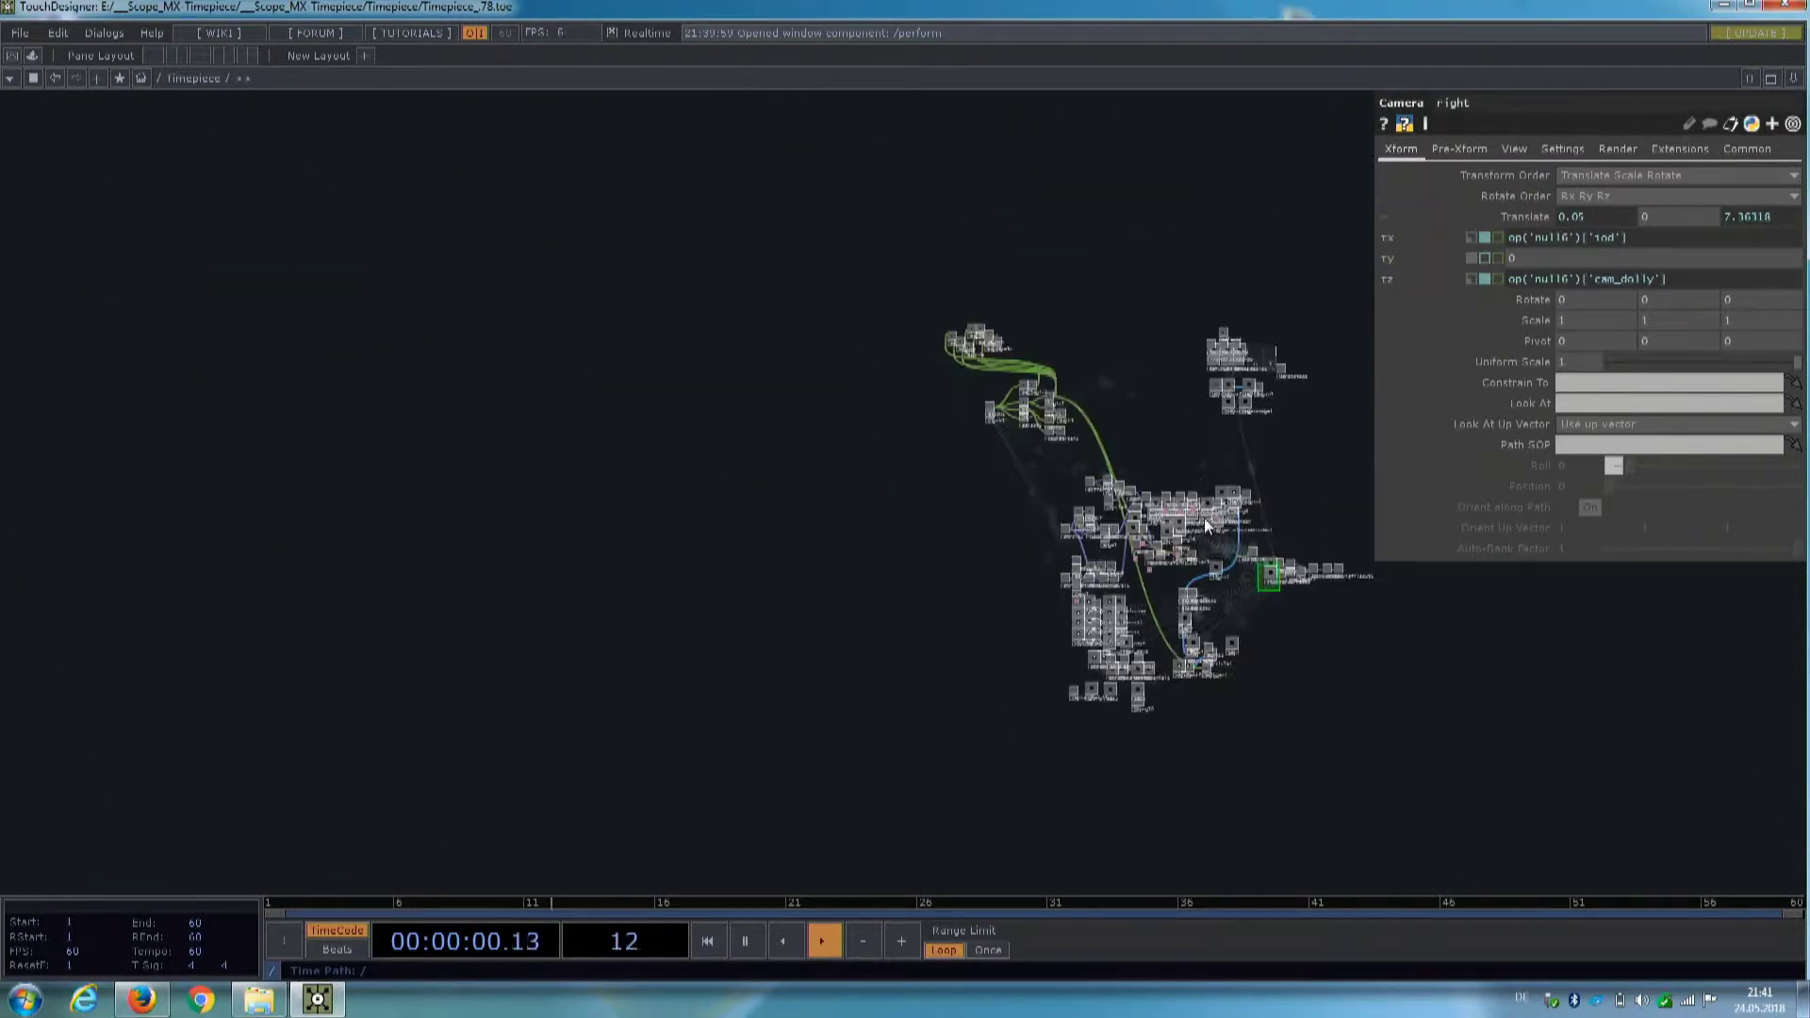
pyautogui.scroll(3, 1168, 462)
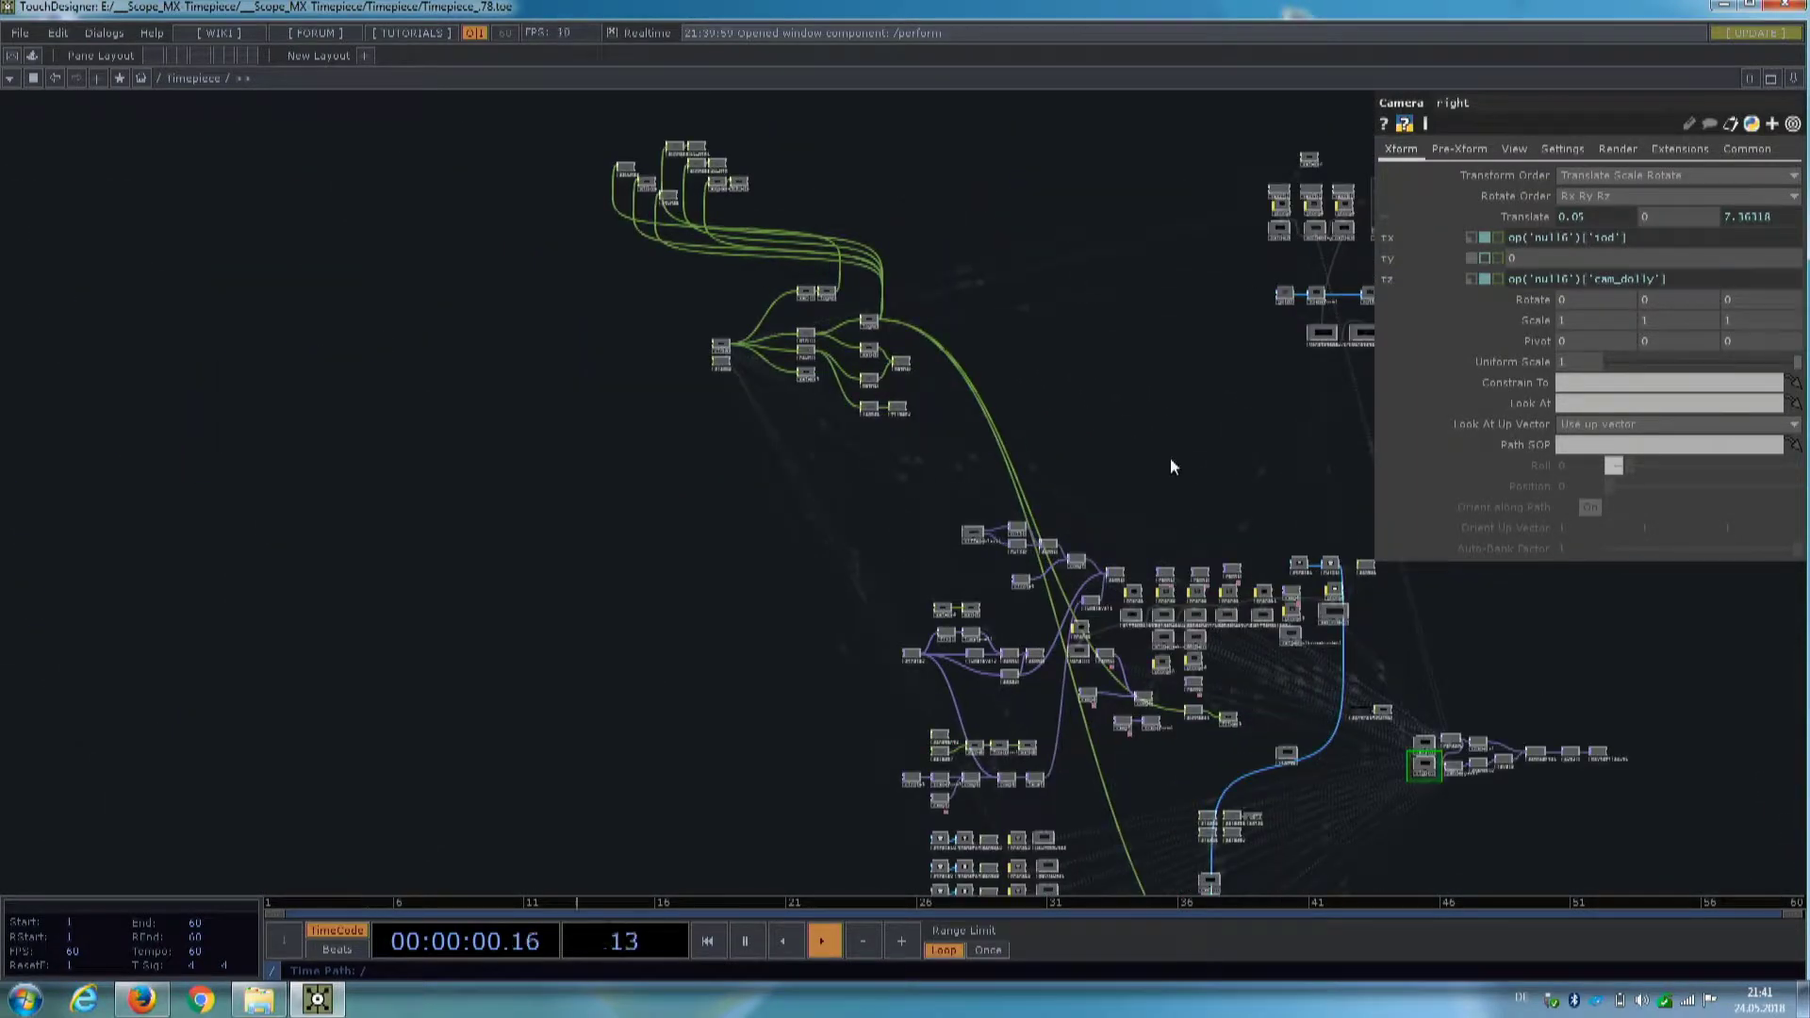
pyautogui.moveTo(1169, 462); pyautogui.dragTo(720, 474)
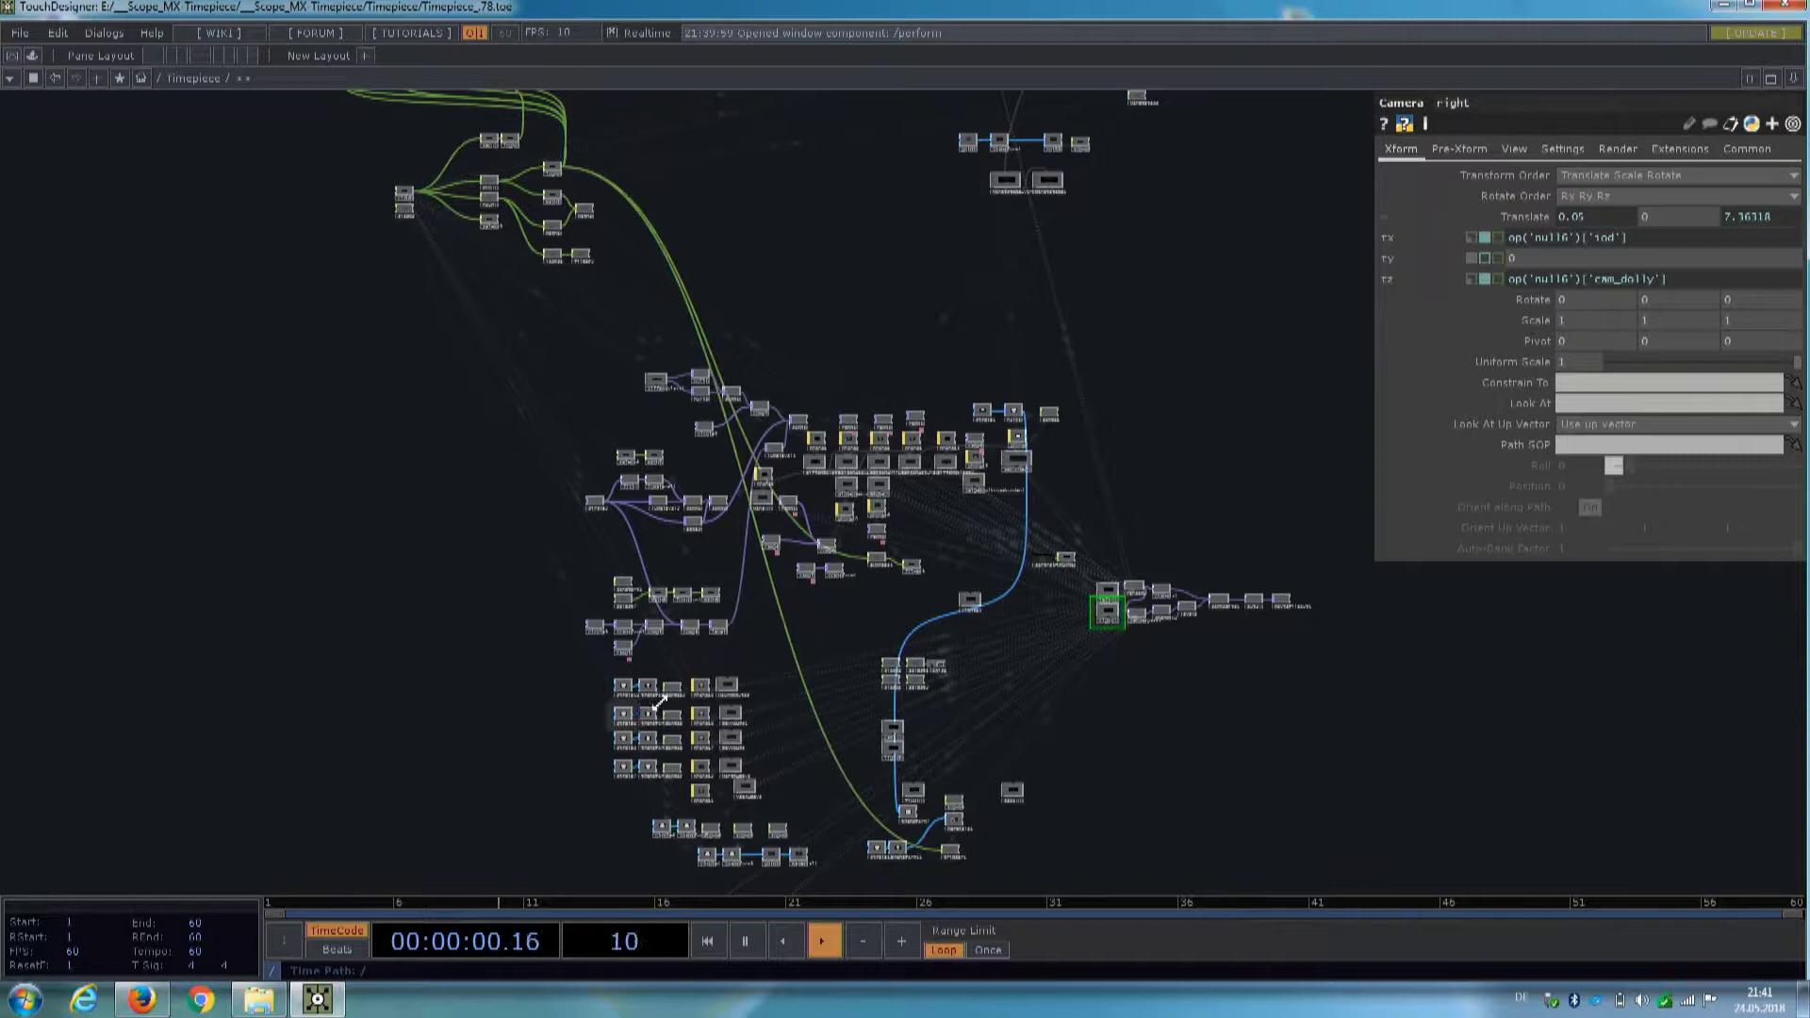
pyautogui.scroll(3, 818, 468)
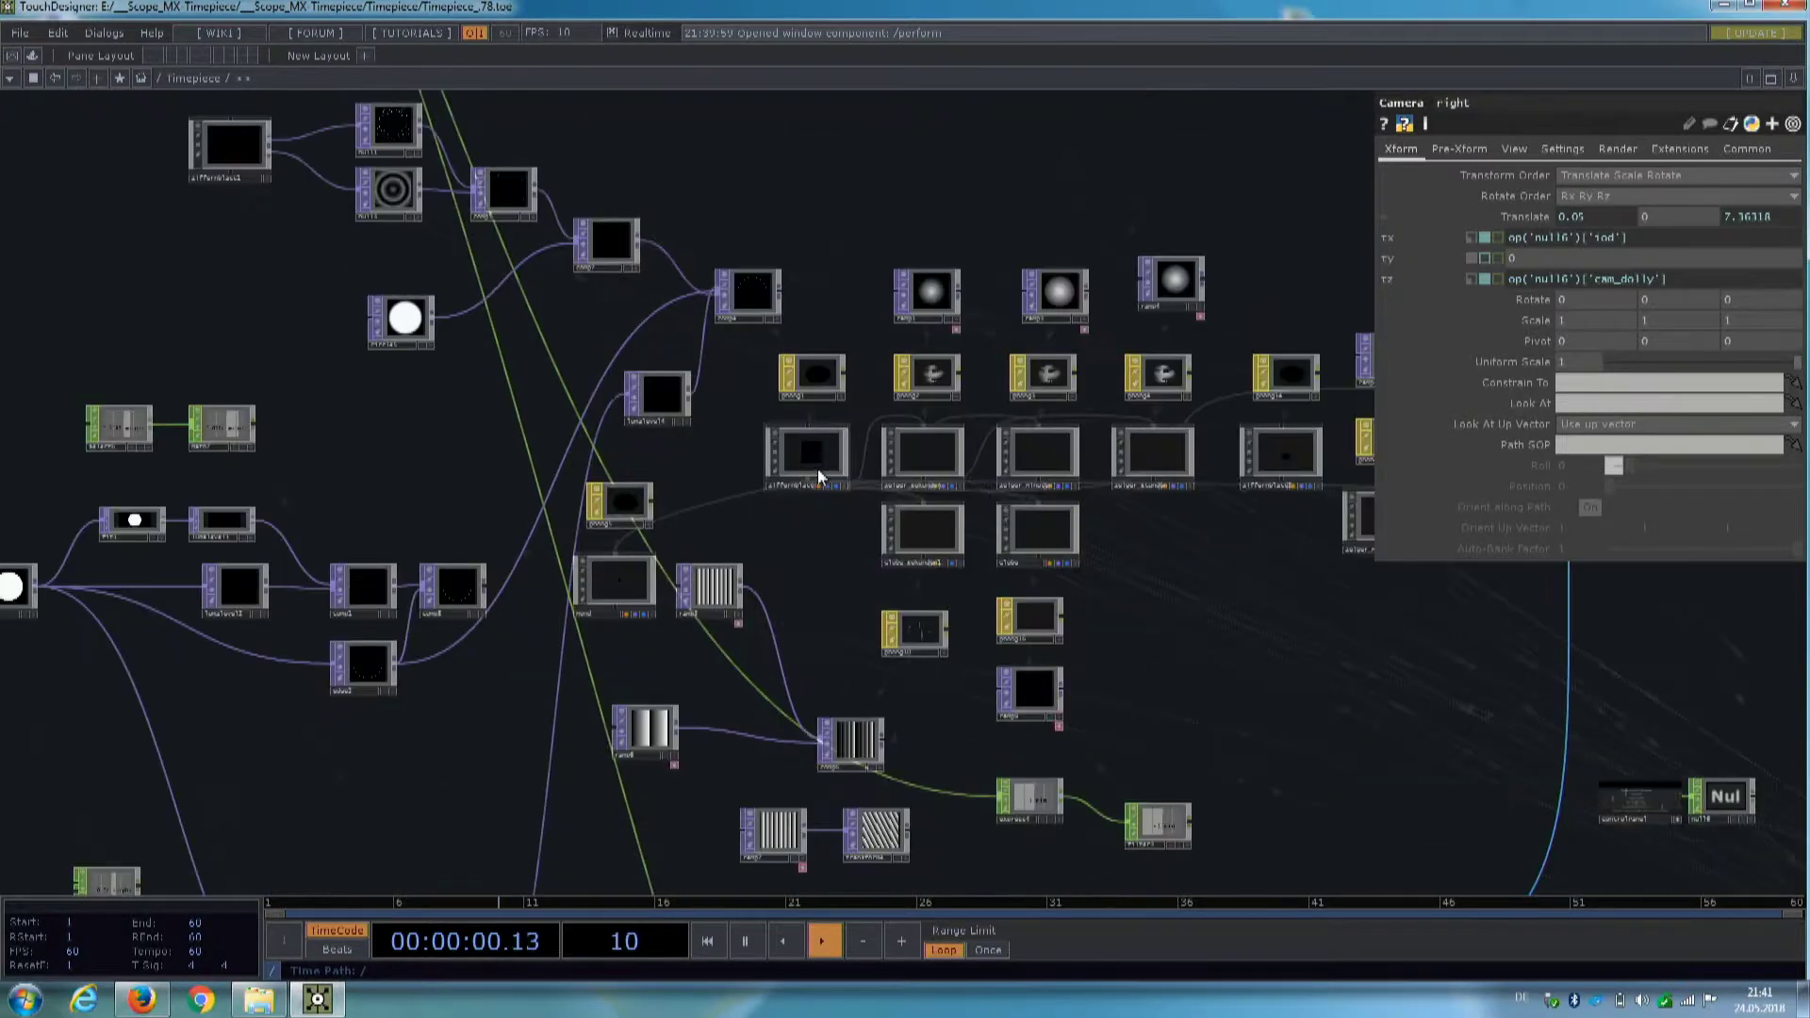
pyautogui.scroll(-5, 805, 423)
pyautogui.scroll(2, 696, 262)
# - Examine how clock1 splits into the sec, min, hour and day channels and their logic and math operators
pyautogui.scroll(5, 676, 309)
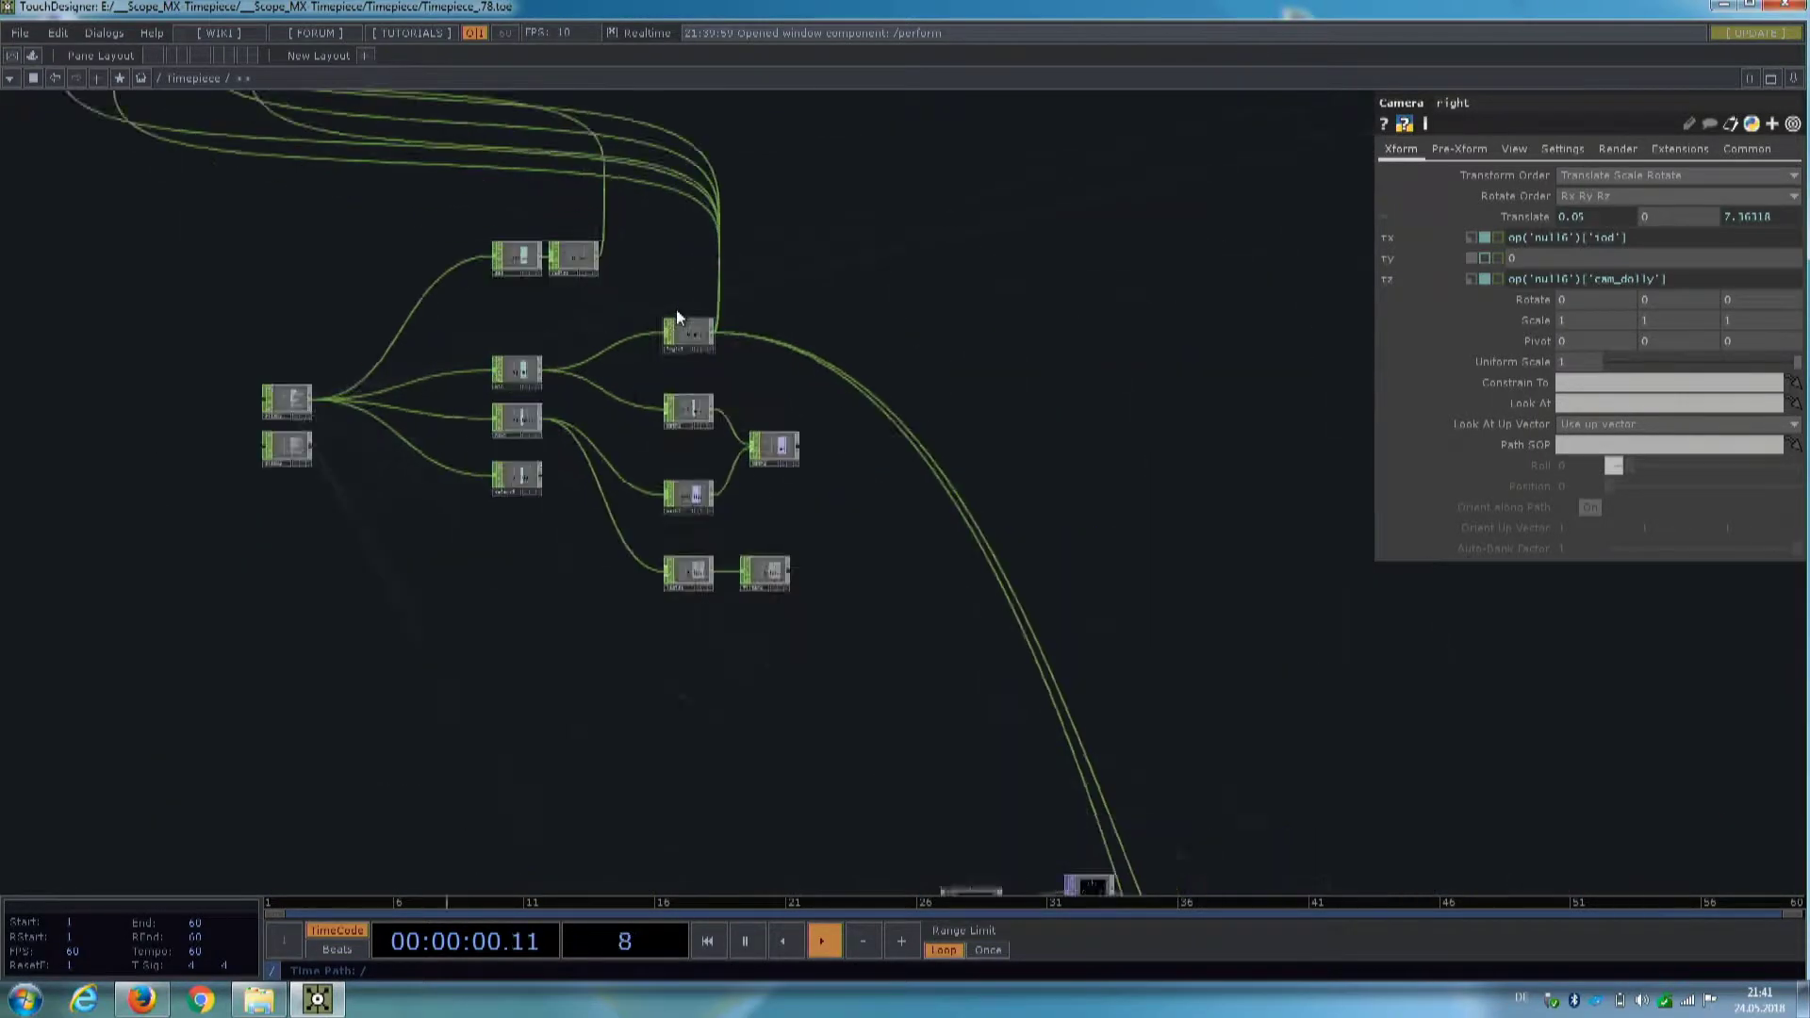
pyautogui.scroll(3, 674, 310)
pyautogui.moveTo(426, 369); pyautogui.dragTo(1002, 175)
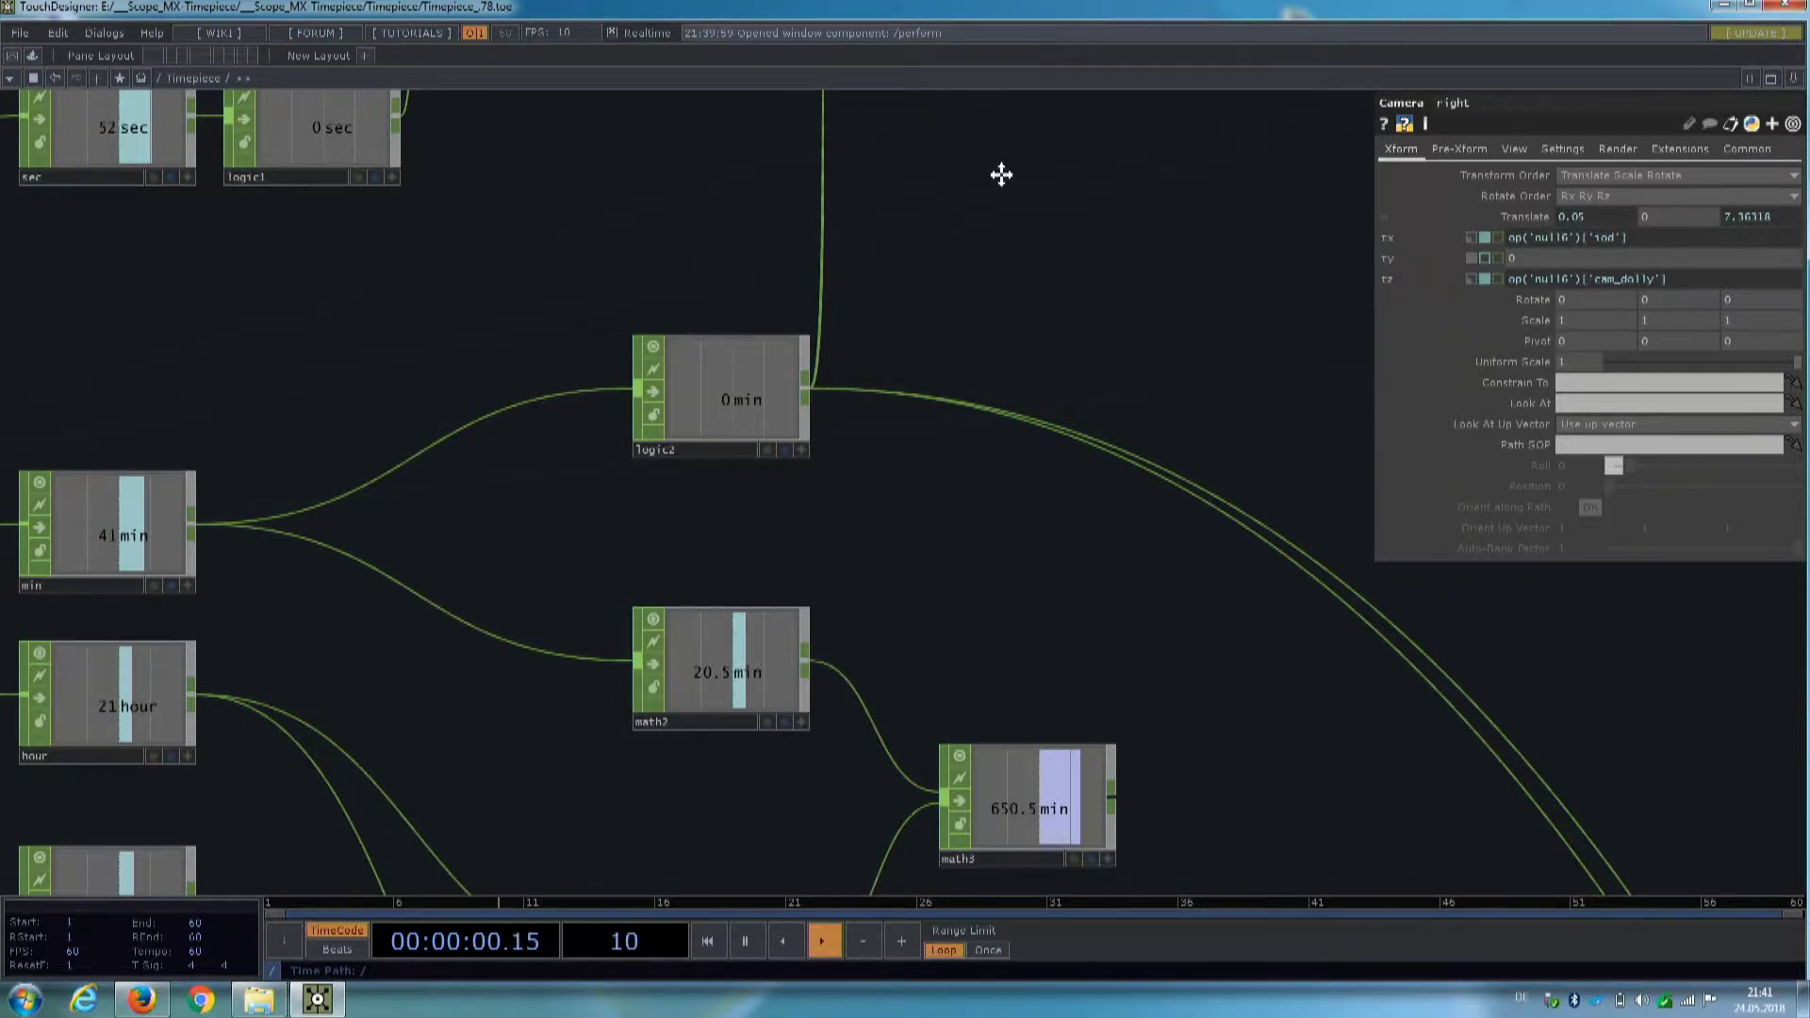
pyautogui.scroll(-3, 762, 333)
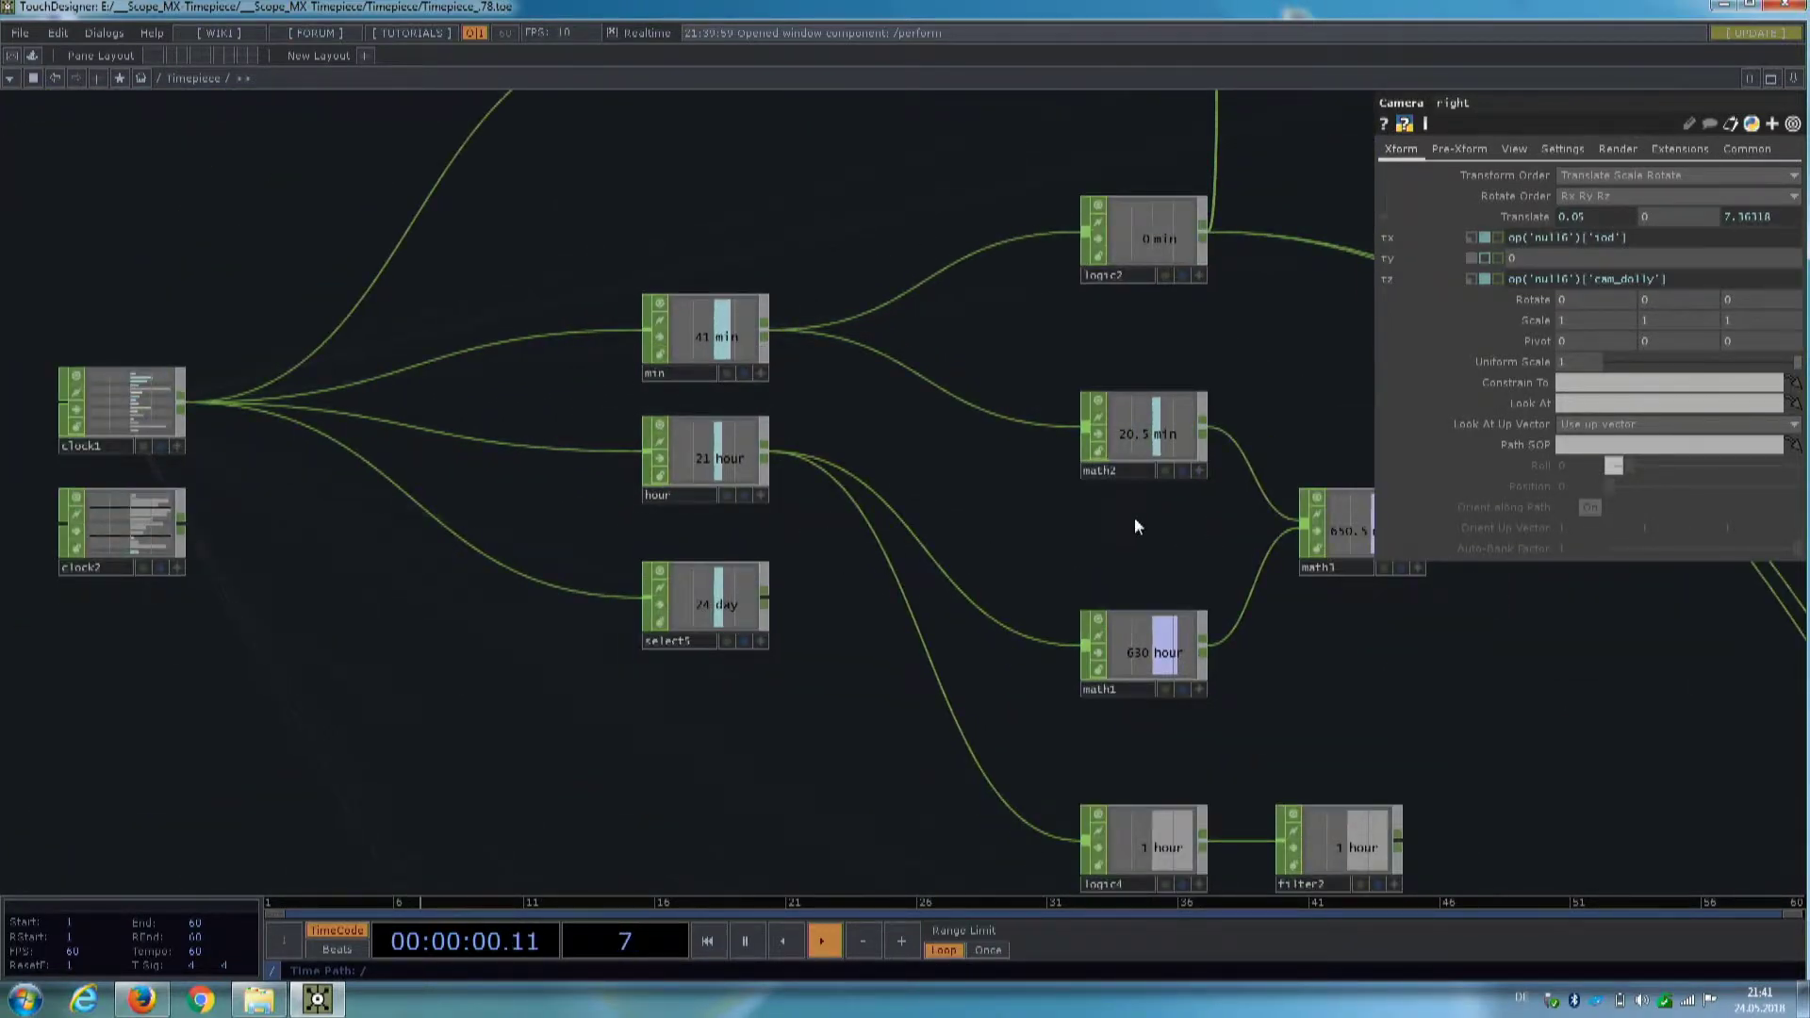
pyautogui.moveTo(1134, 516); pyautogui.dragTo(495, 268)
# - Examine the sekunde, minute and stunde operators and the express operators feeding the 15, 30 and 45 minute ones
pyautogui.scroll(-5, 900, 471)
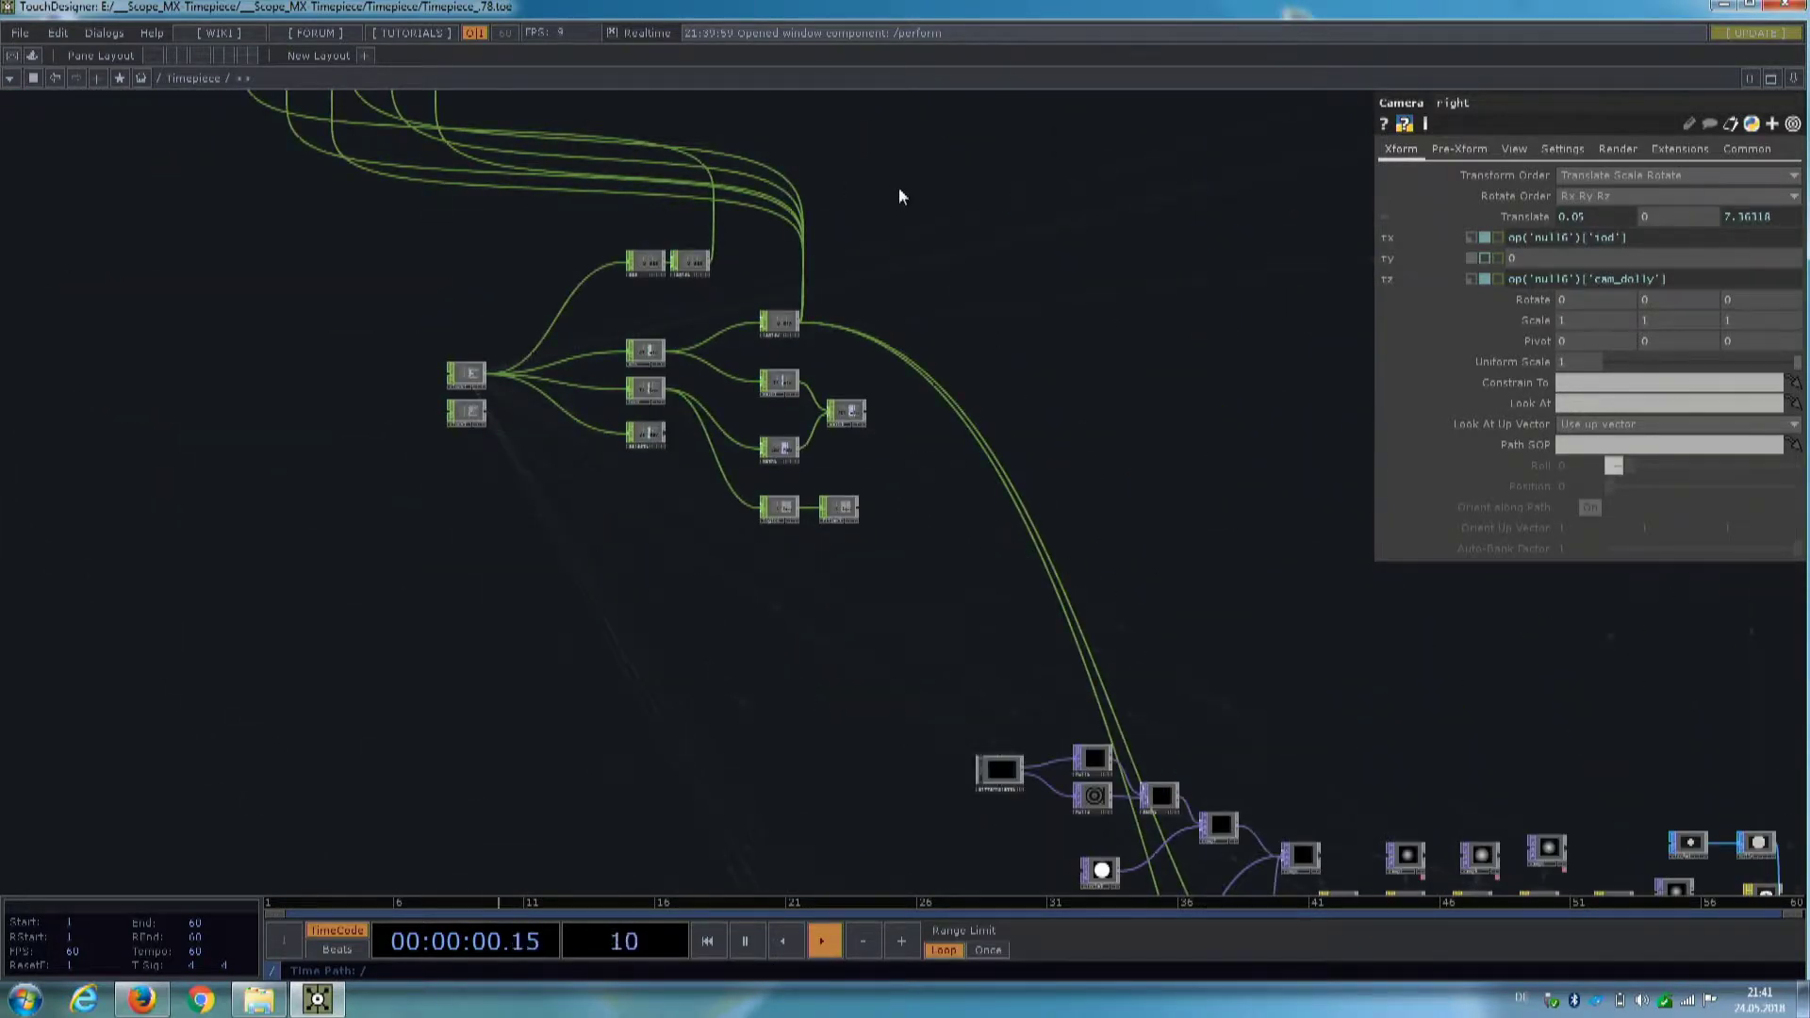
pyautogui.moveTo(898, 187); pyautogui.dragTo(1171, 606)
pyautogui.scroll(5, 726, 419)
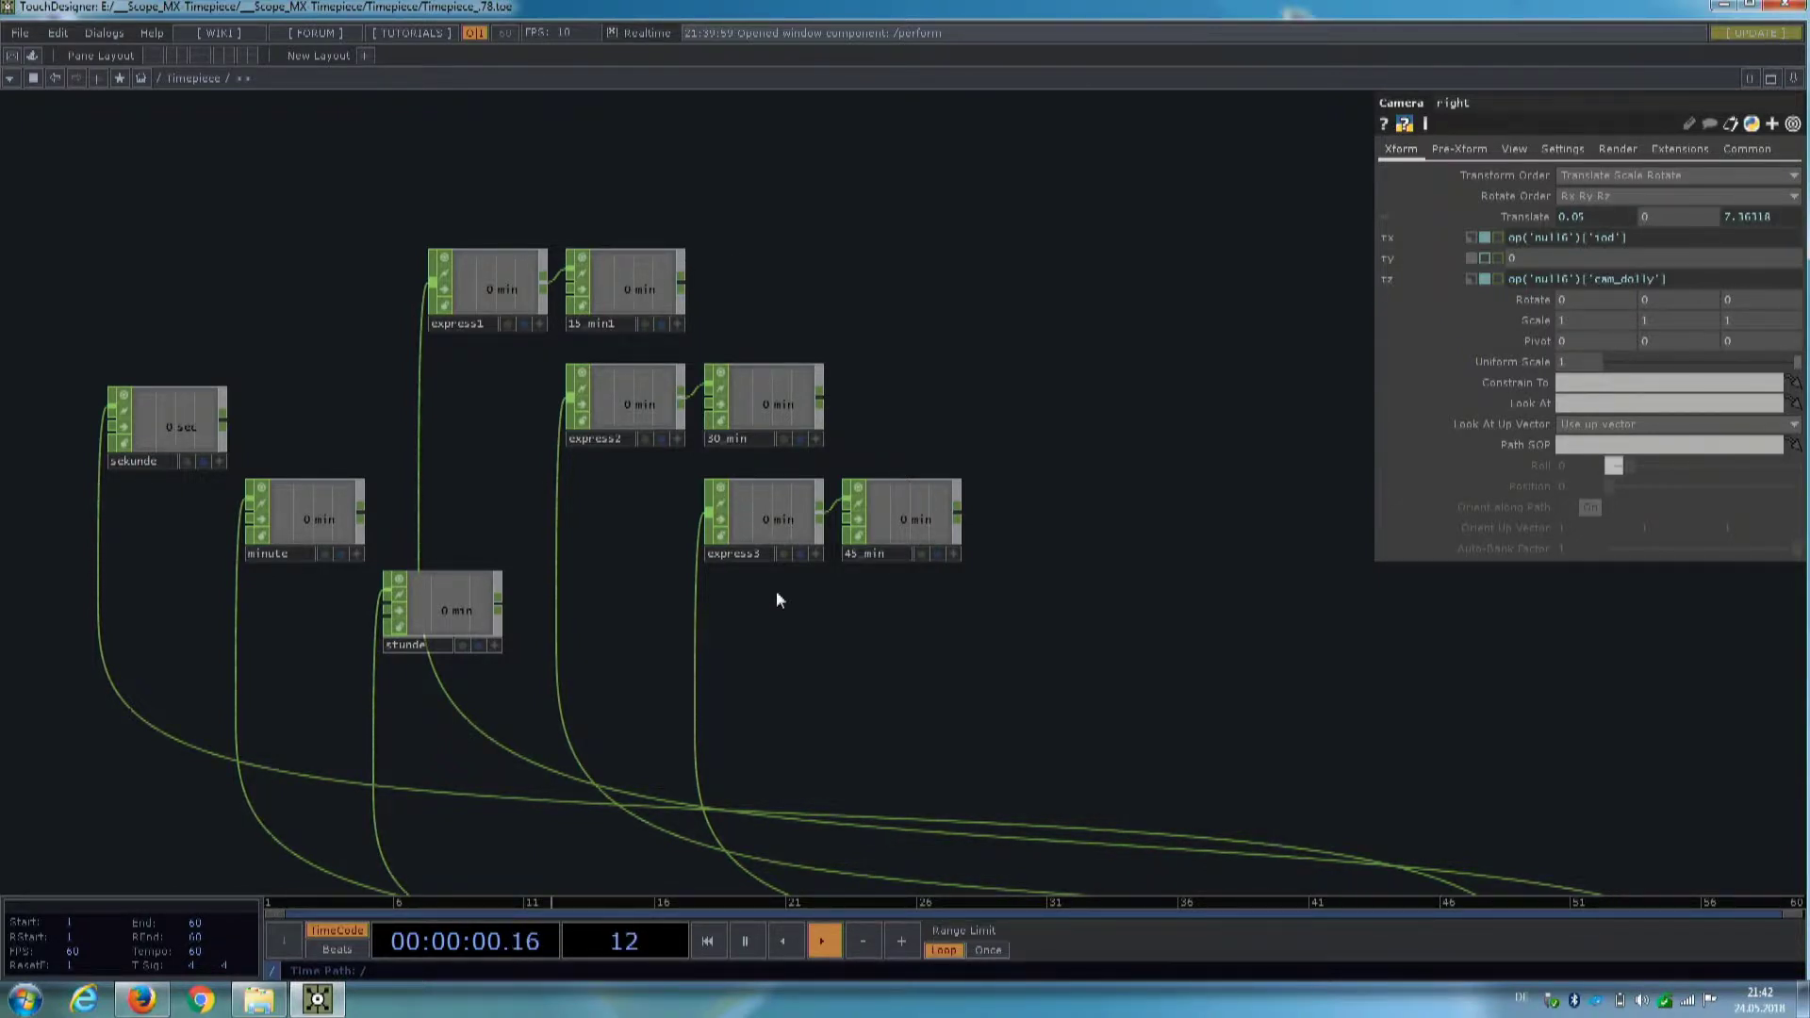
pyautogui.moveTo(817, 592); pyautogui.dragTo(599, 459)
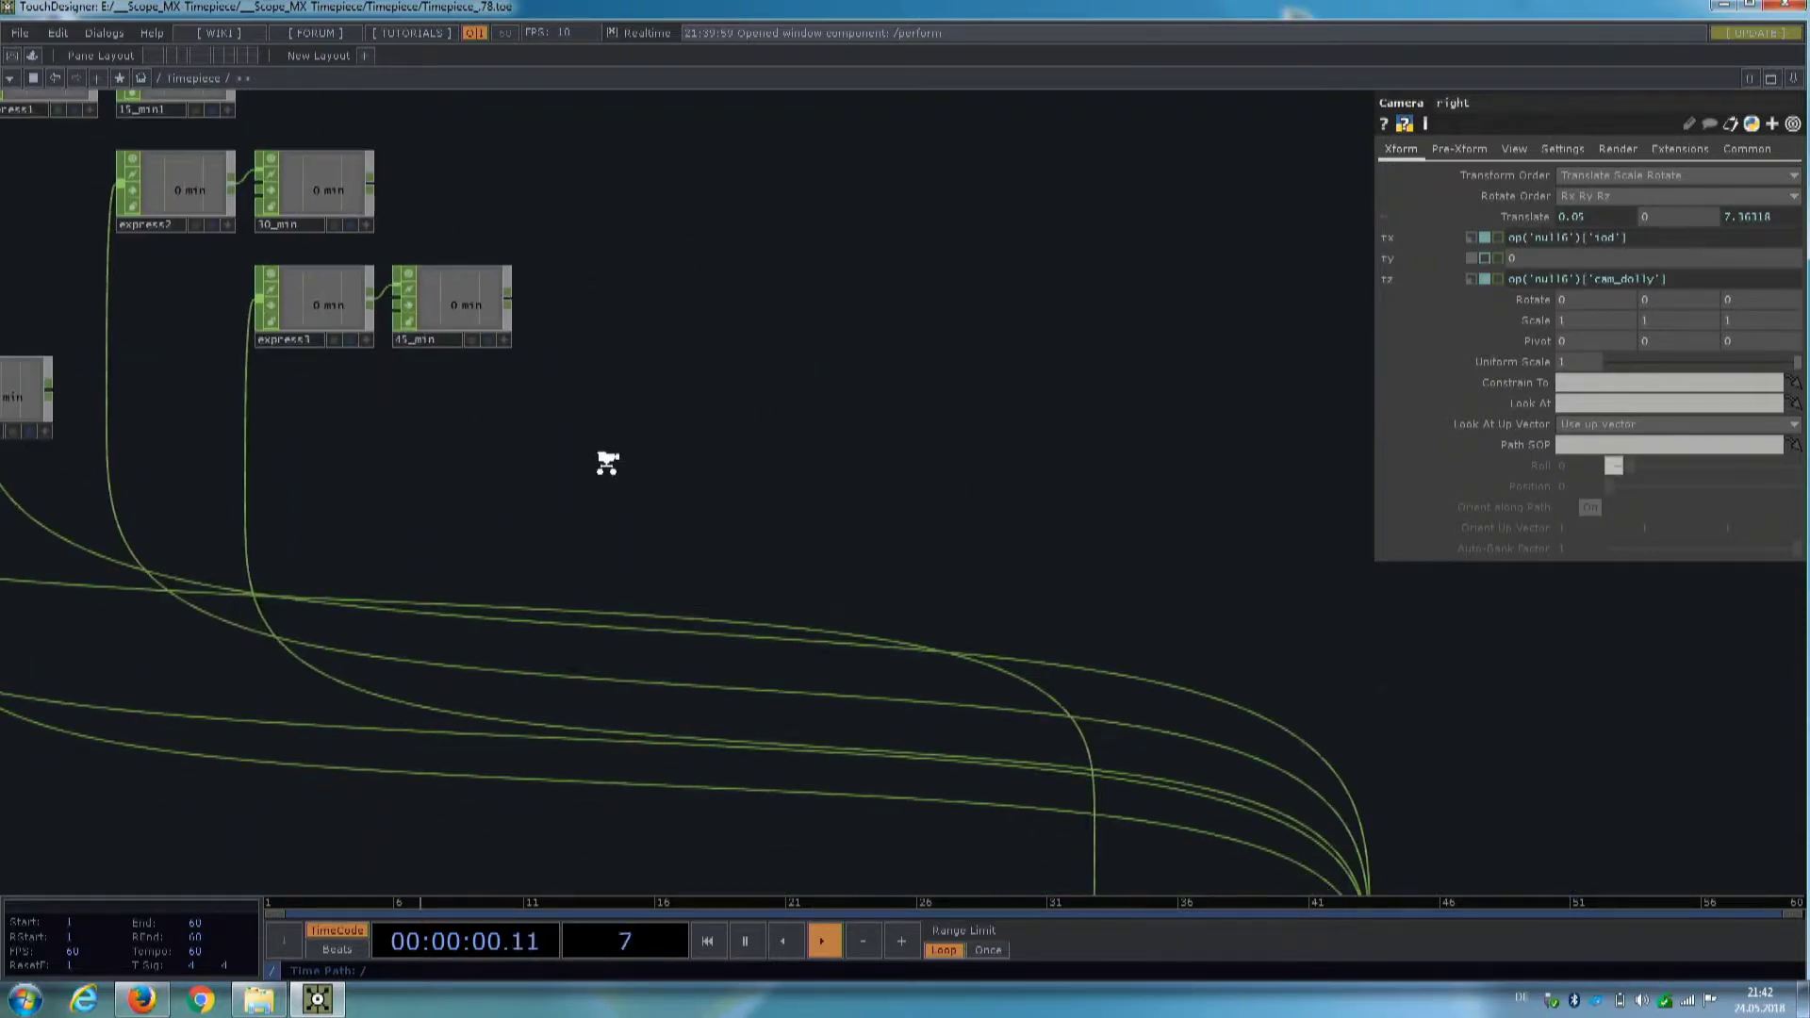
# - Follow the network down to the Ziffernblatt1 container and examine null1 and null3 feeding comp5
pyautogui.scroll(-6, 600, 459)
pyautogui.moveTo(867, 609); pyautogui.dragTo(703, 364)
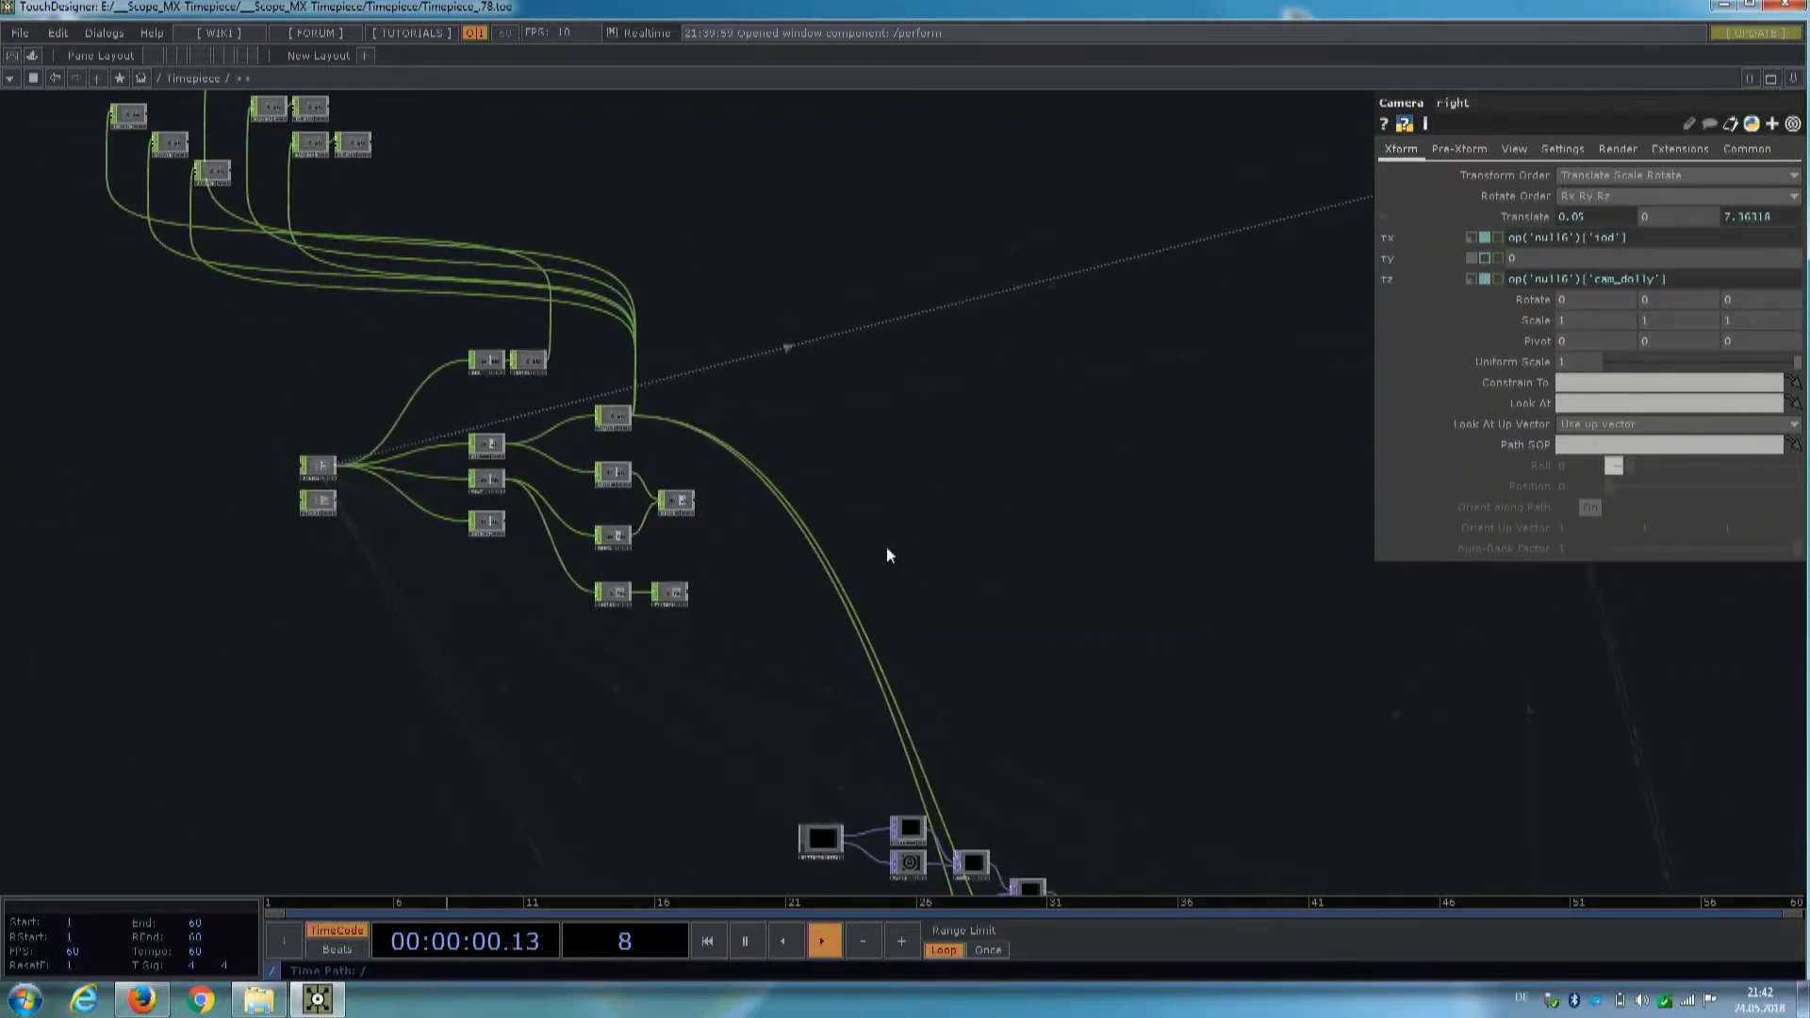
pyautogui.moveTo(887, 546); pyautogui.dragTo(649, 333)
pyautogui.moveTo(744, 450); pyautogui.dragTo(590, 290)
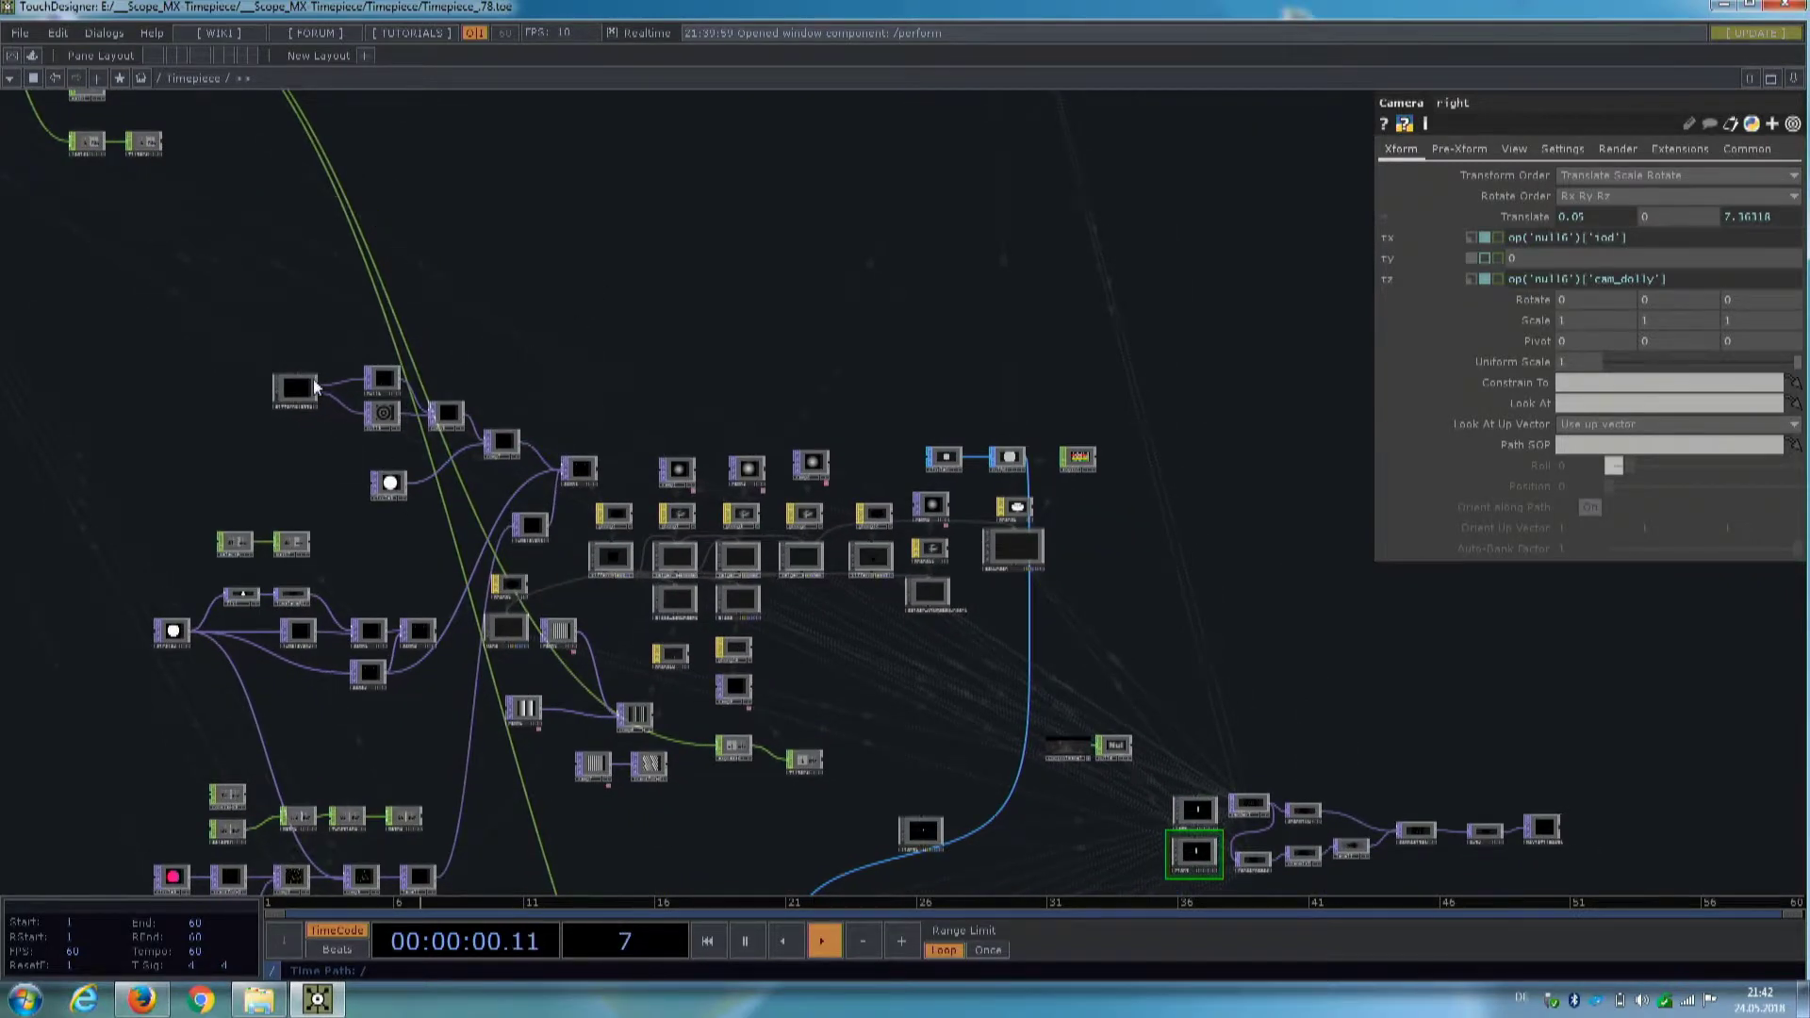
pyautogui.scroll(5, 304, 386)
pyautogui.scroll(3, 254, 385)
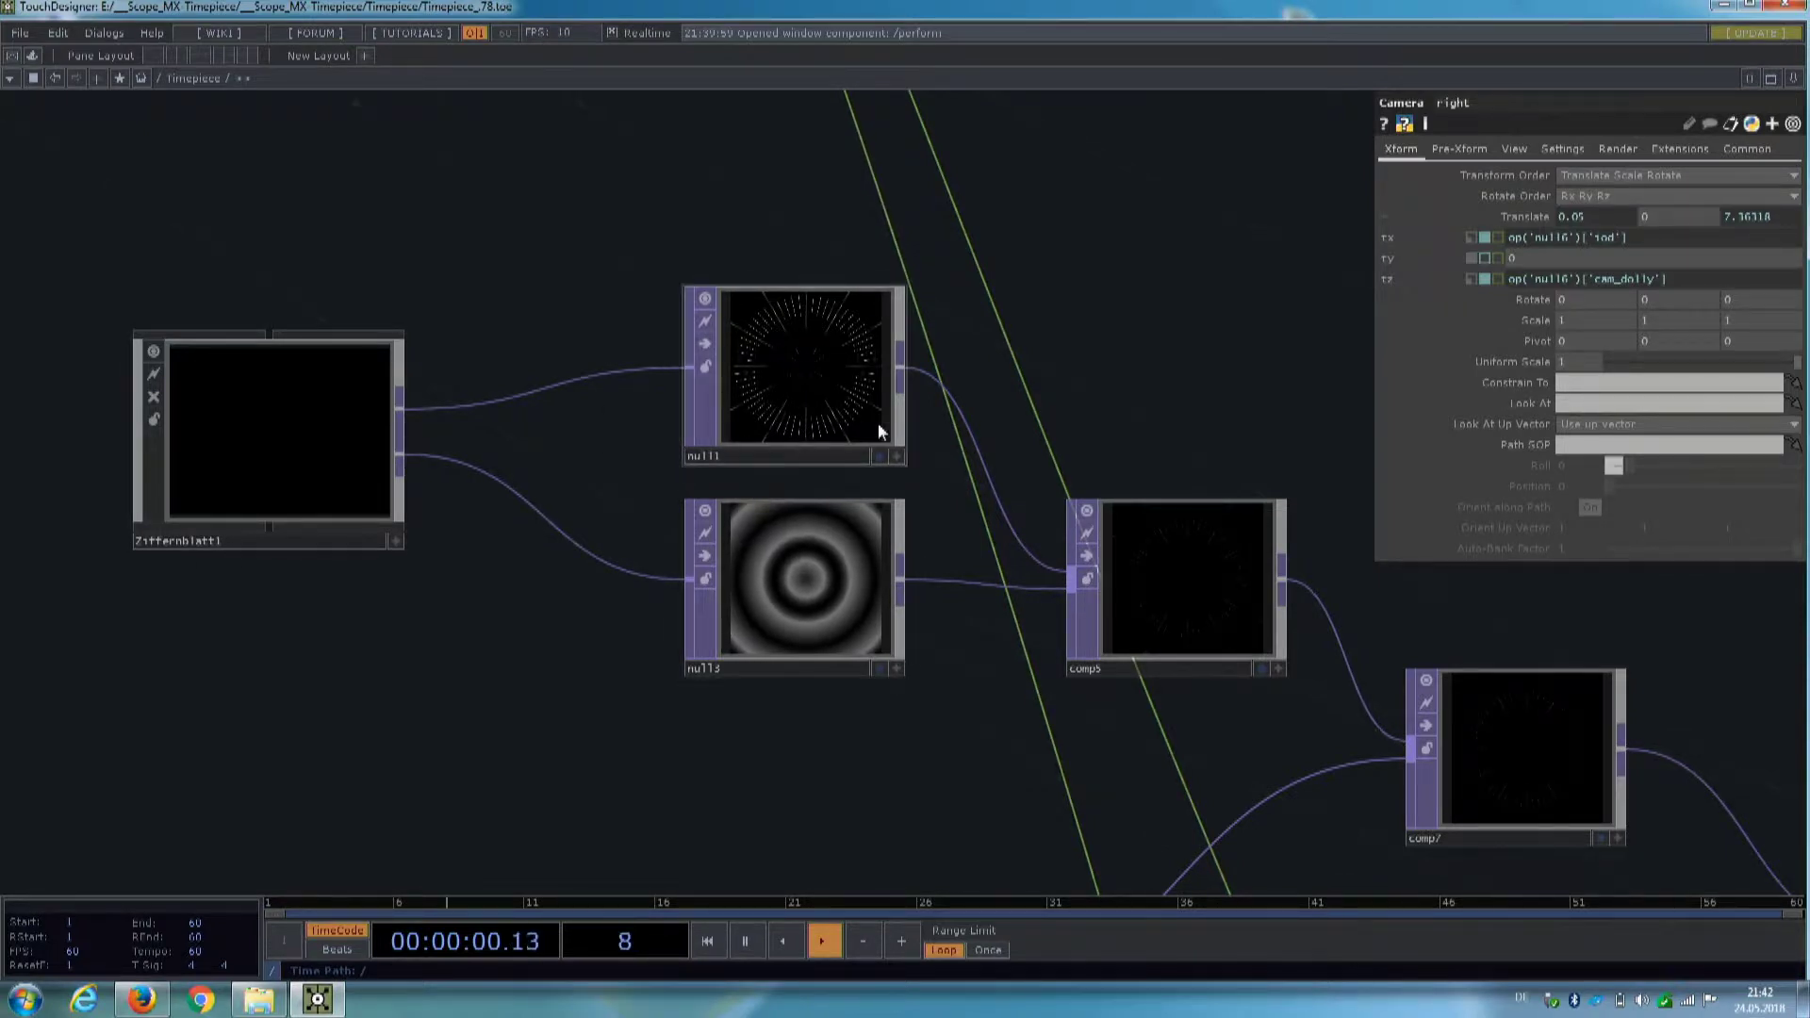
# - Enter the Ziffernblatt1 container and examine the clock-face lines in out1's viewer
pyautogui.doubleClick(331, 414)
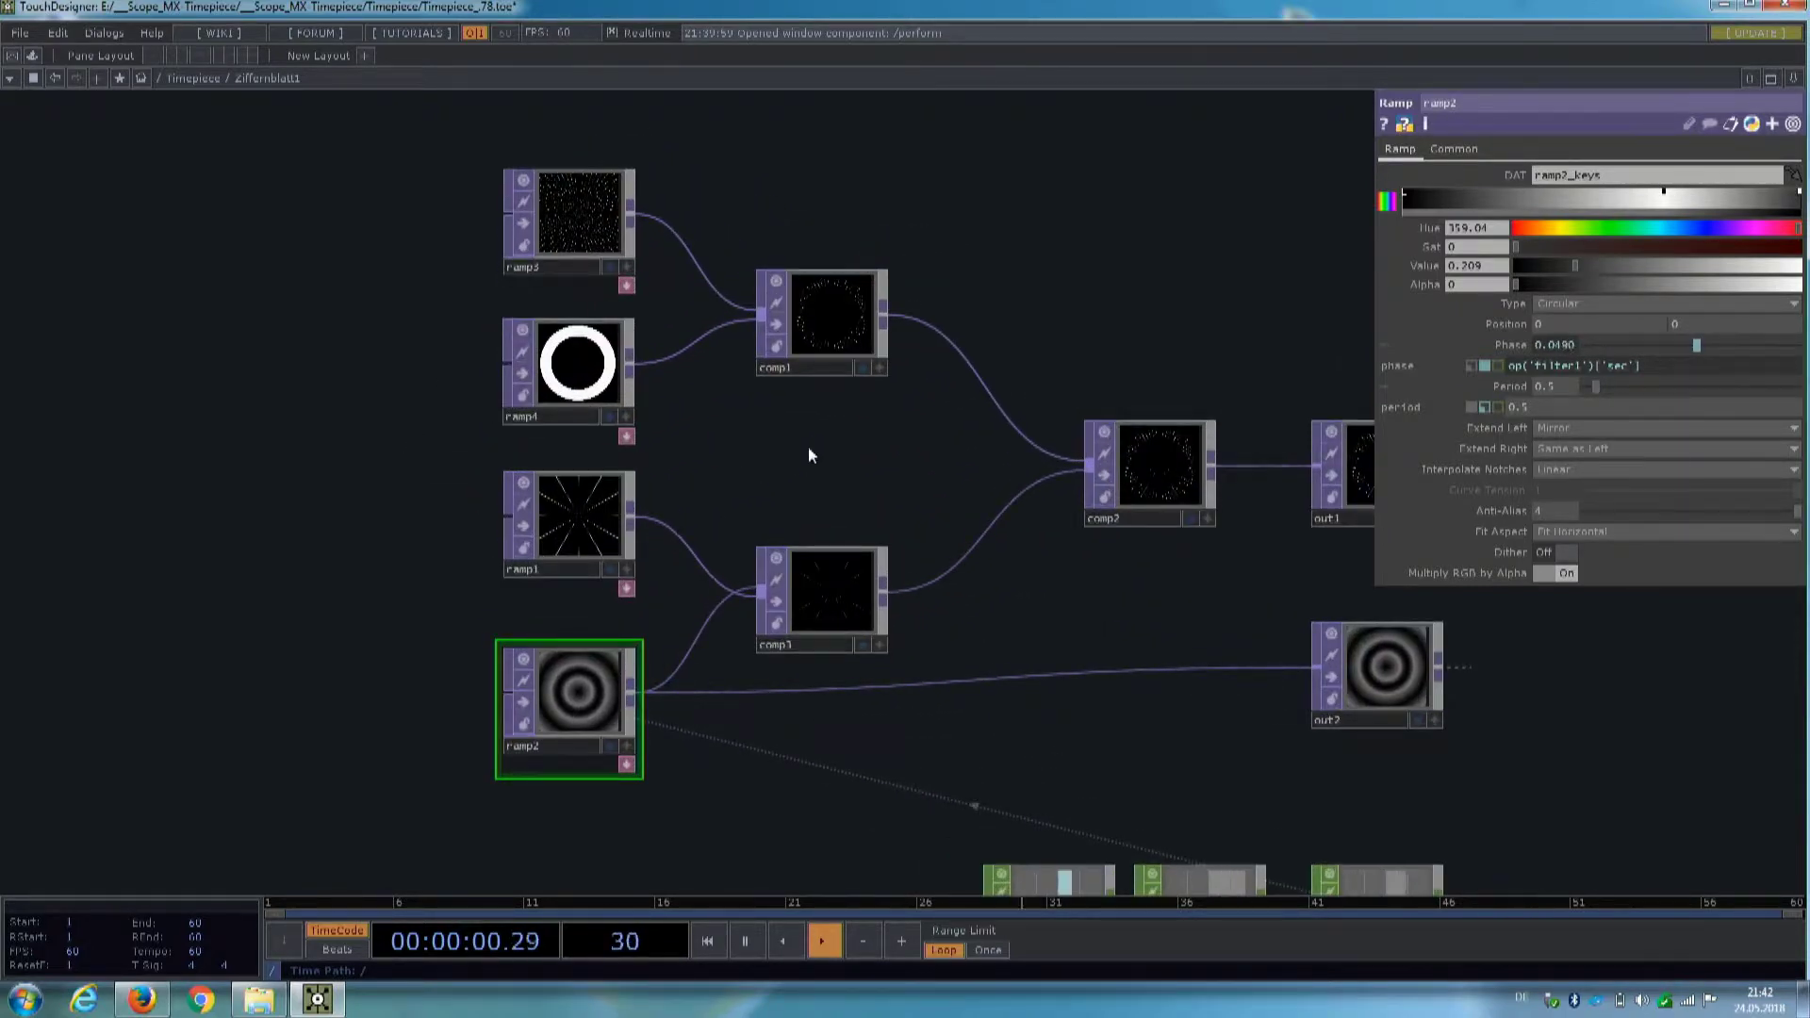
pyautogui.moveTo(812, 453); pyautogui.dragTo(481, 392)
pyautogui.scroll(6, 1074, 396)
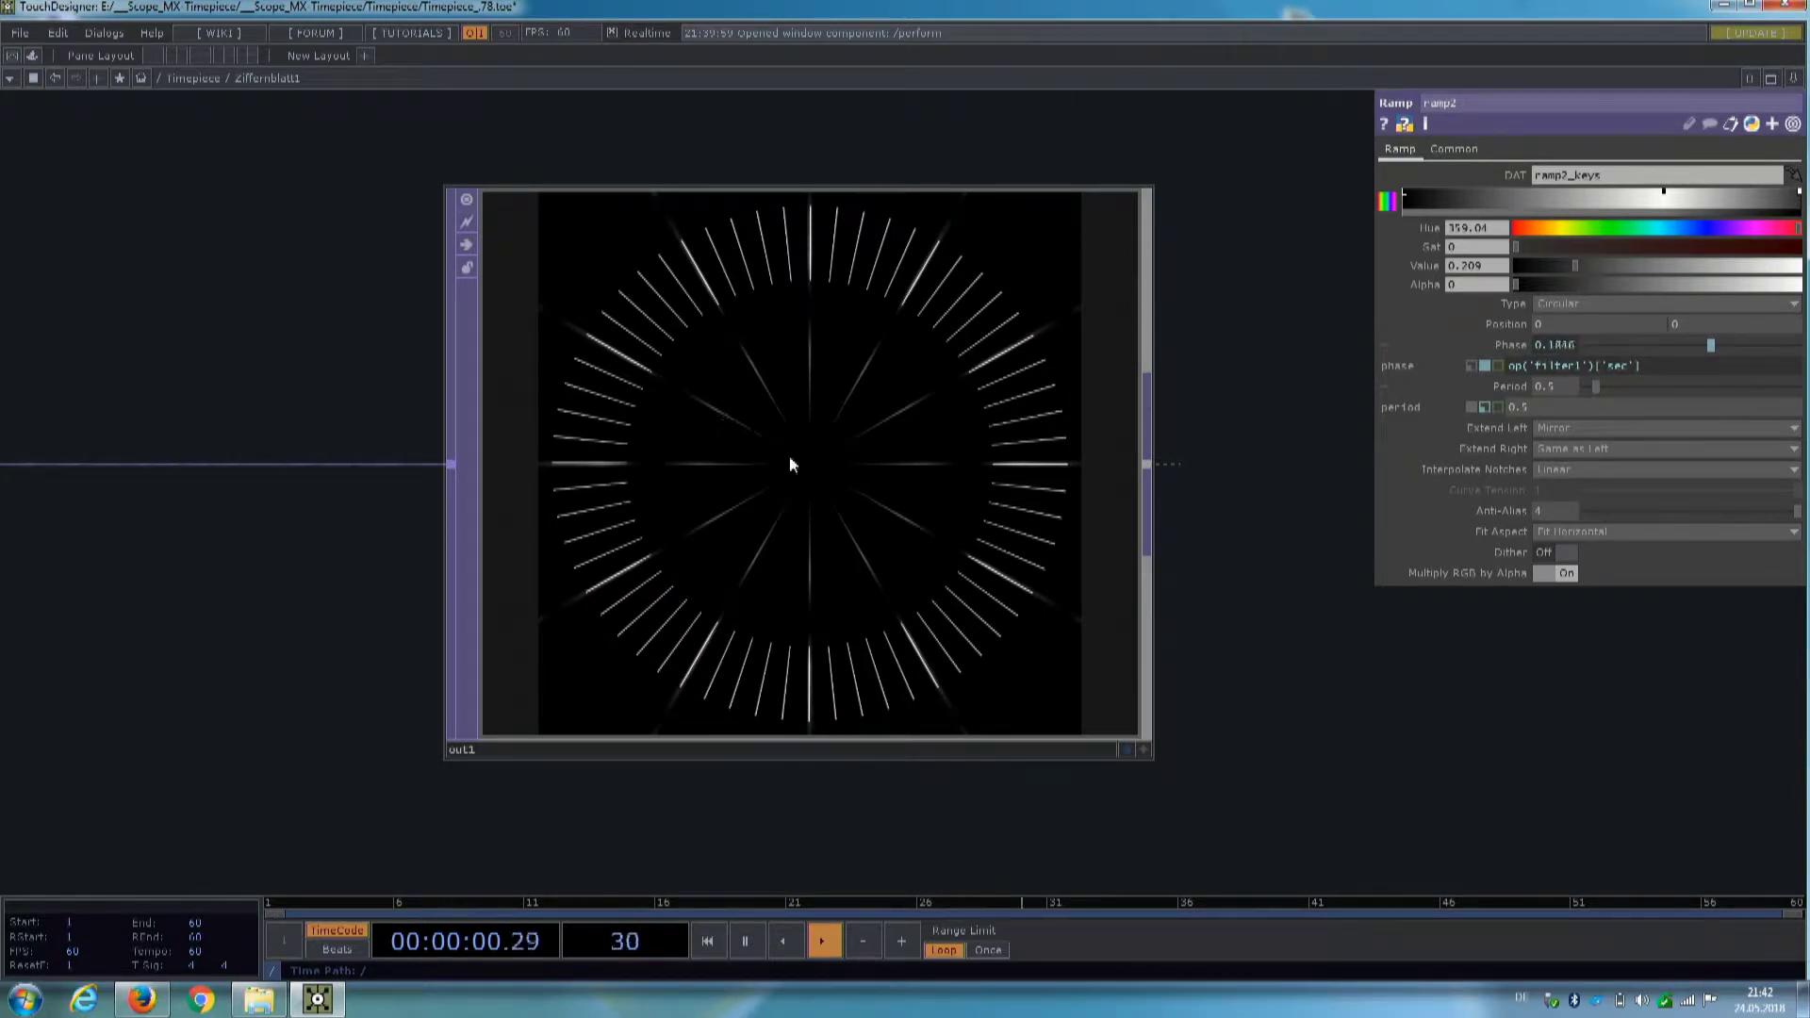
# - Return to the Timepiece network and review Ziffernblatt1's outputs into null1, null3 and comp5
pyautogui.click(193, 78)
pyautogui.moveTo(1107, 360); pyautogui.dragTo(170, 154)
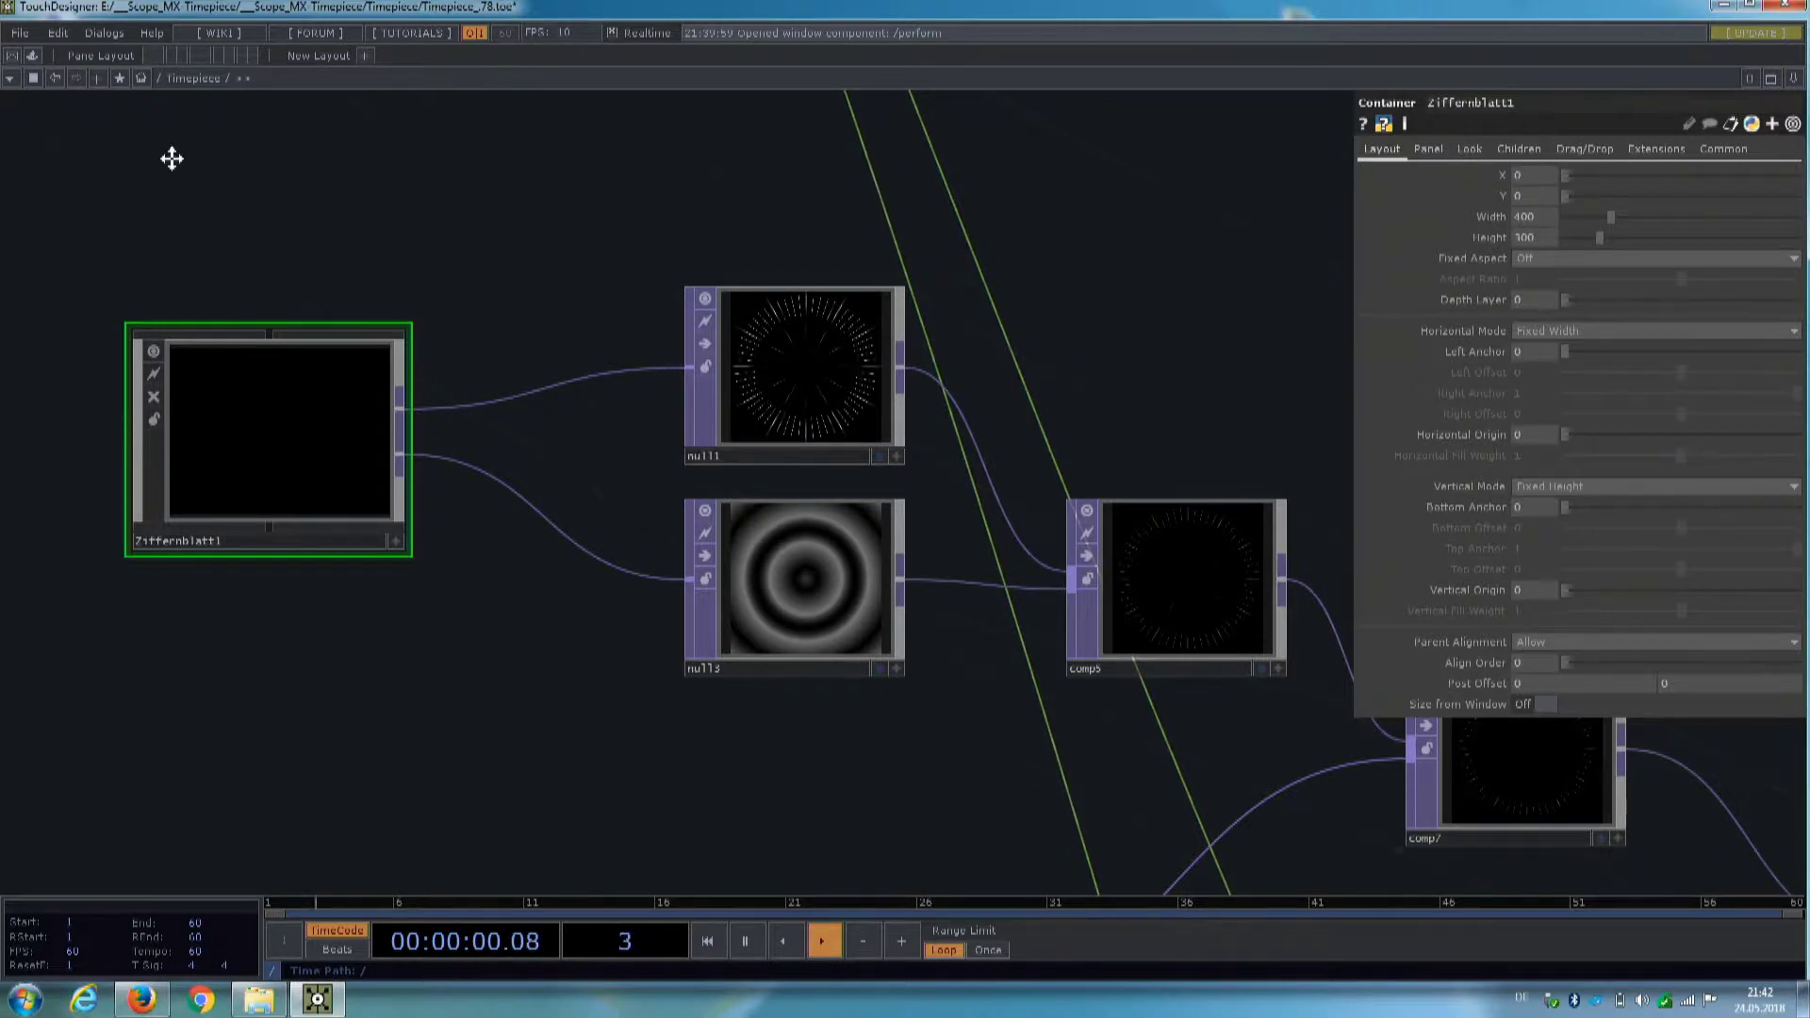
pyautogui.moveTo(928, 340); pyautogui.dragTo(1066, 372)
pyautogui.moveTo(1029, 294); pyautogui.dragTo(1494, 359)
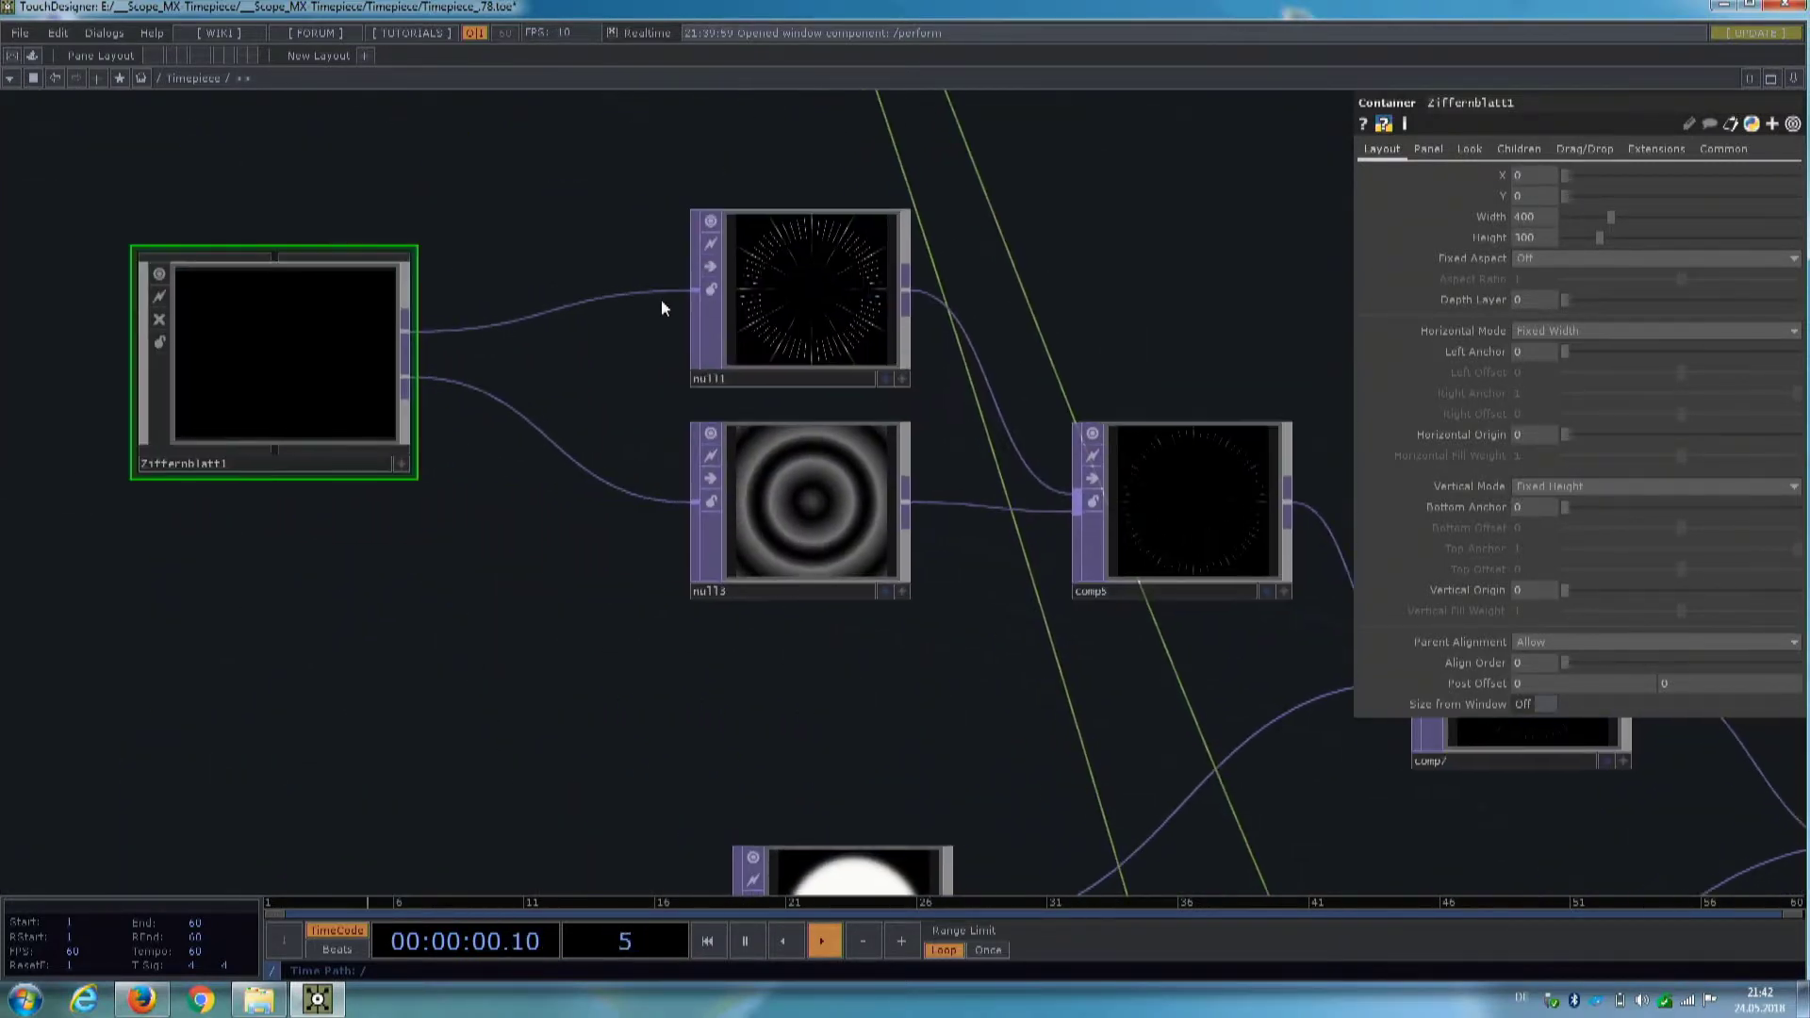
# - Re-enter Ziffernblatt1 and examine the composited dial in out1 and the radial lines in ramp1
pyautogui.scroll(3, 339, 349)
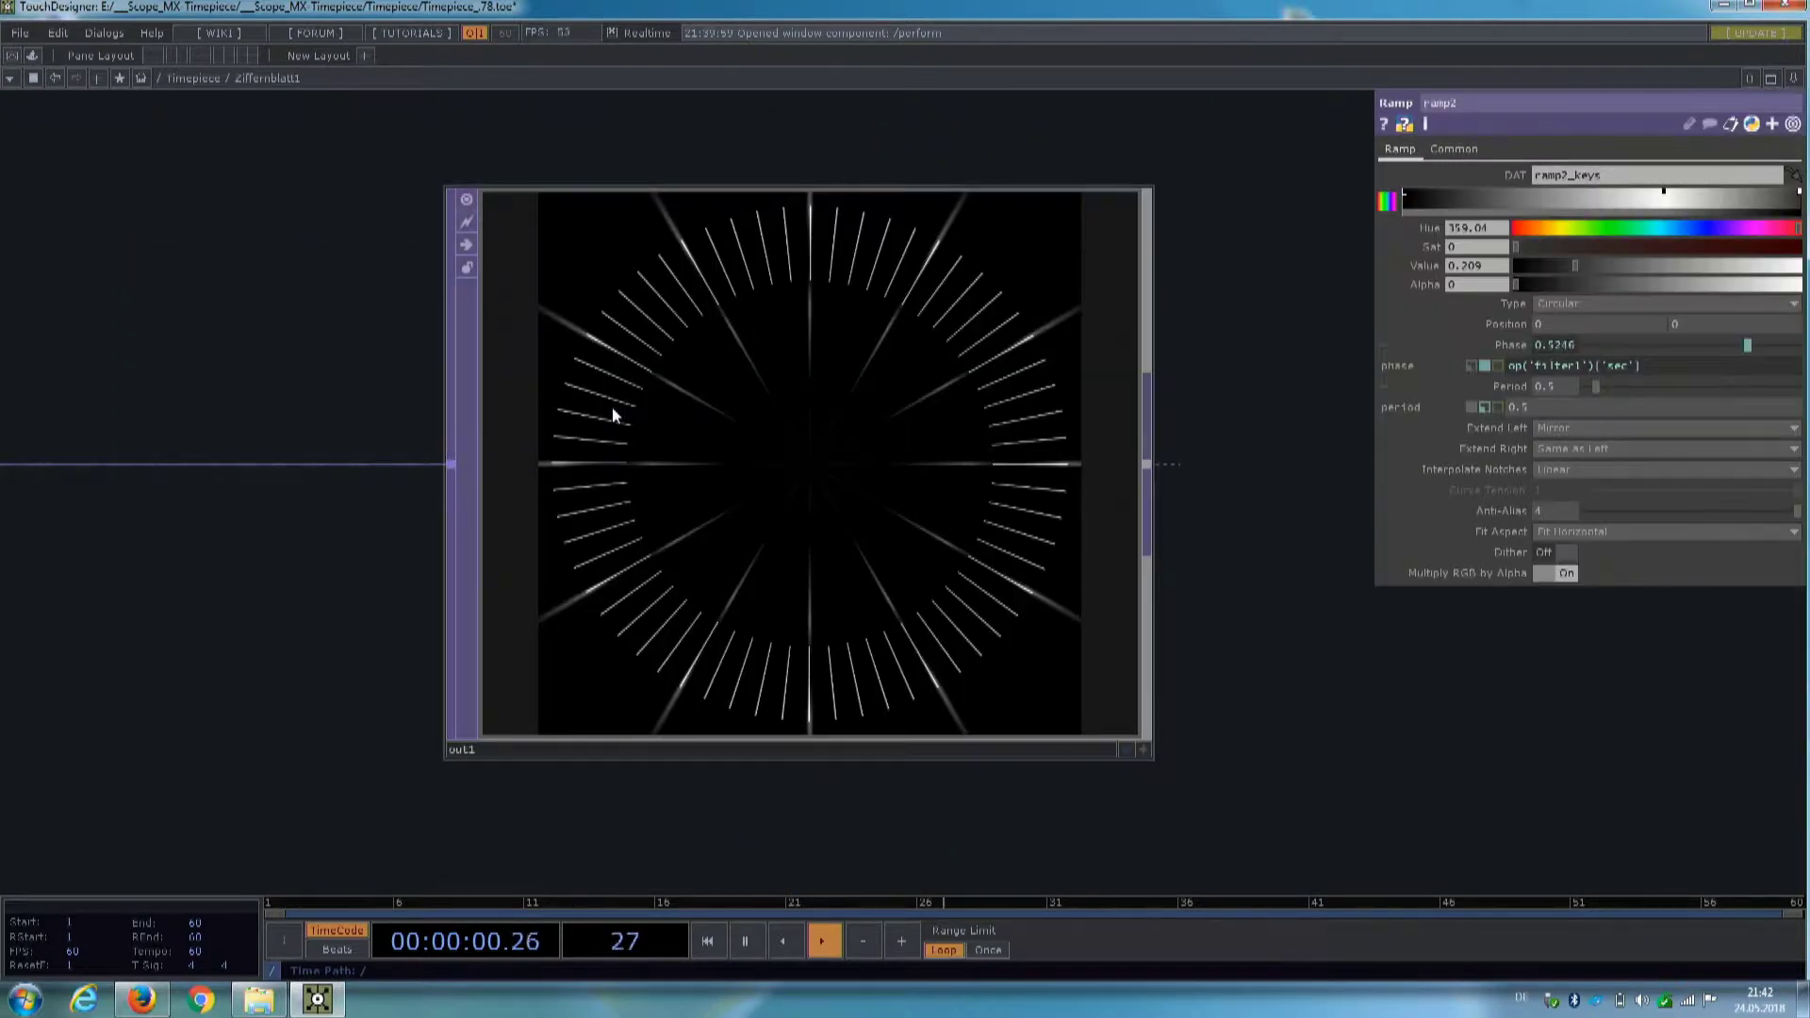
pyautogui.scroll(-4, 612, 405)
pyautogui.moveTo(336, 525); pyautogui.dragTo(1026, 509)
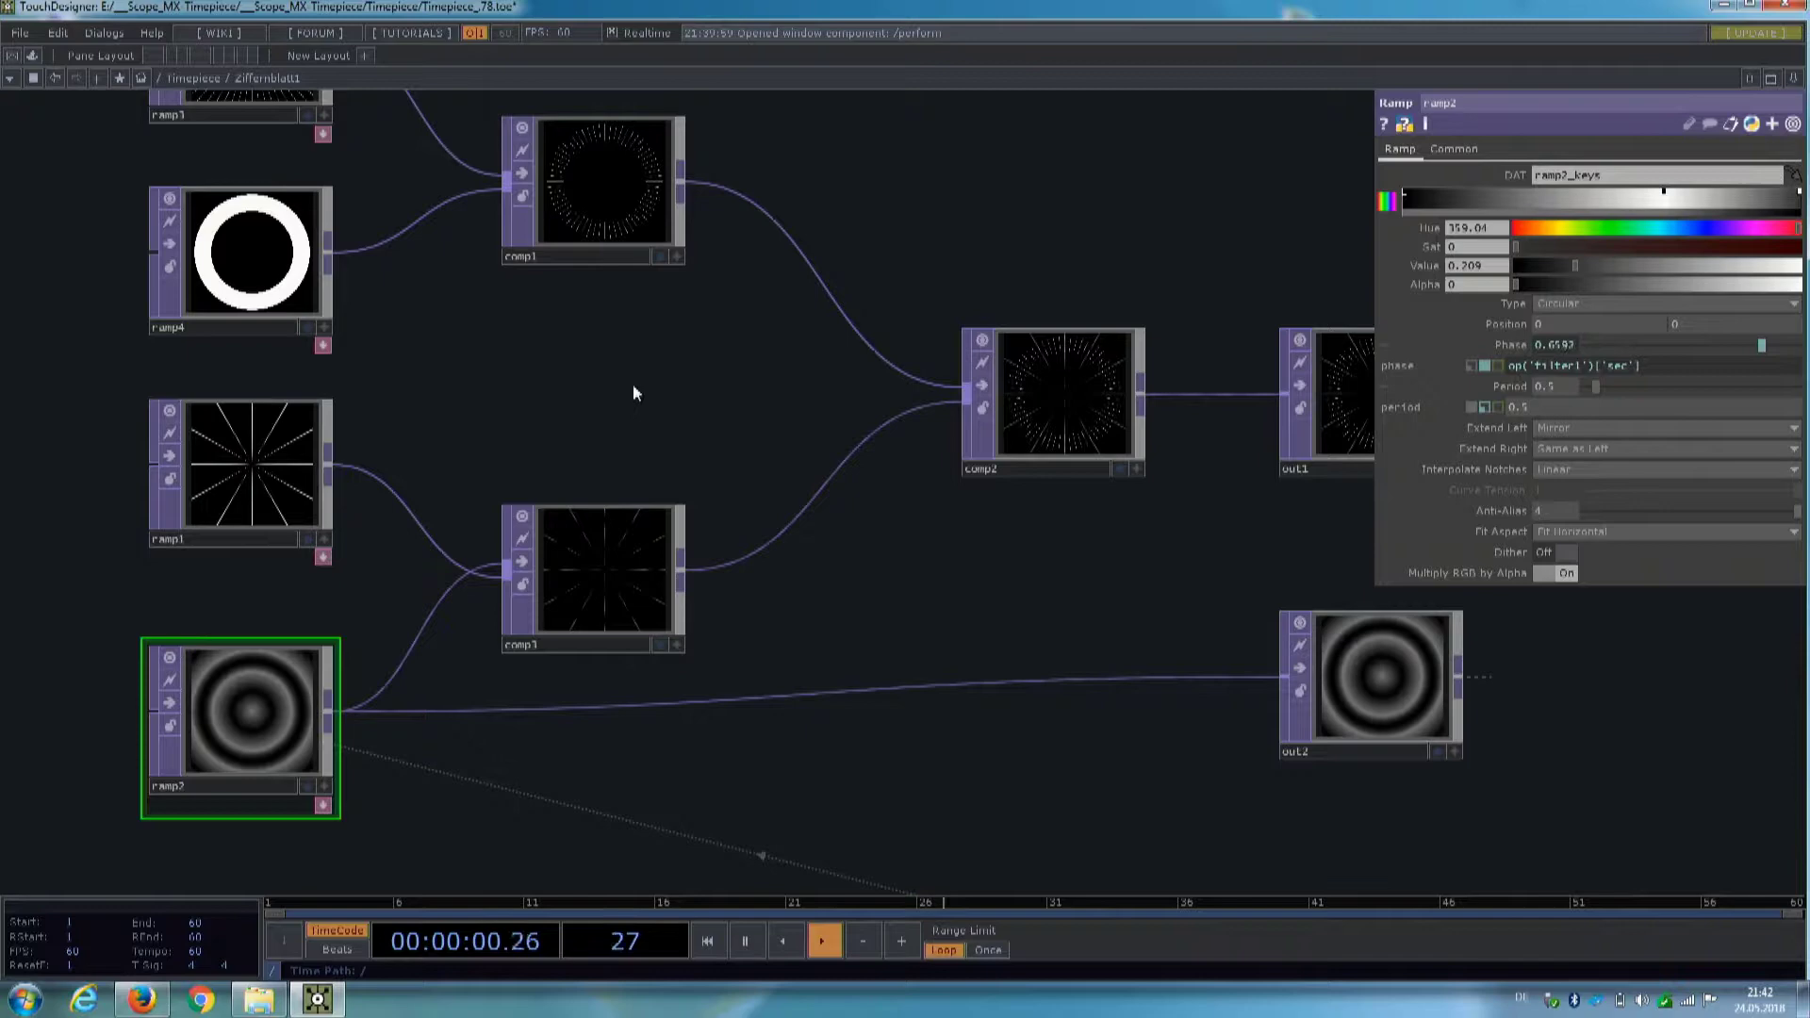
pyautogui.scroll(5, 247, 464)
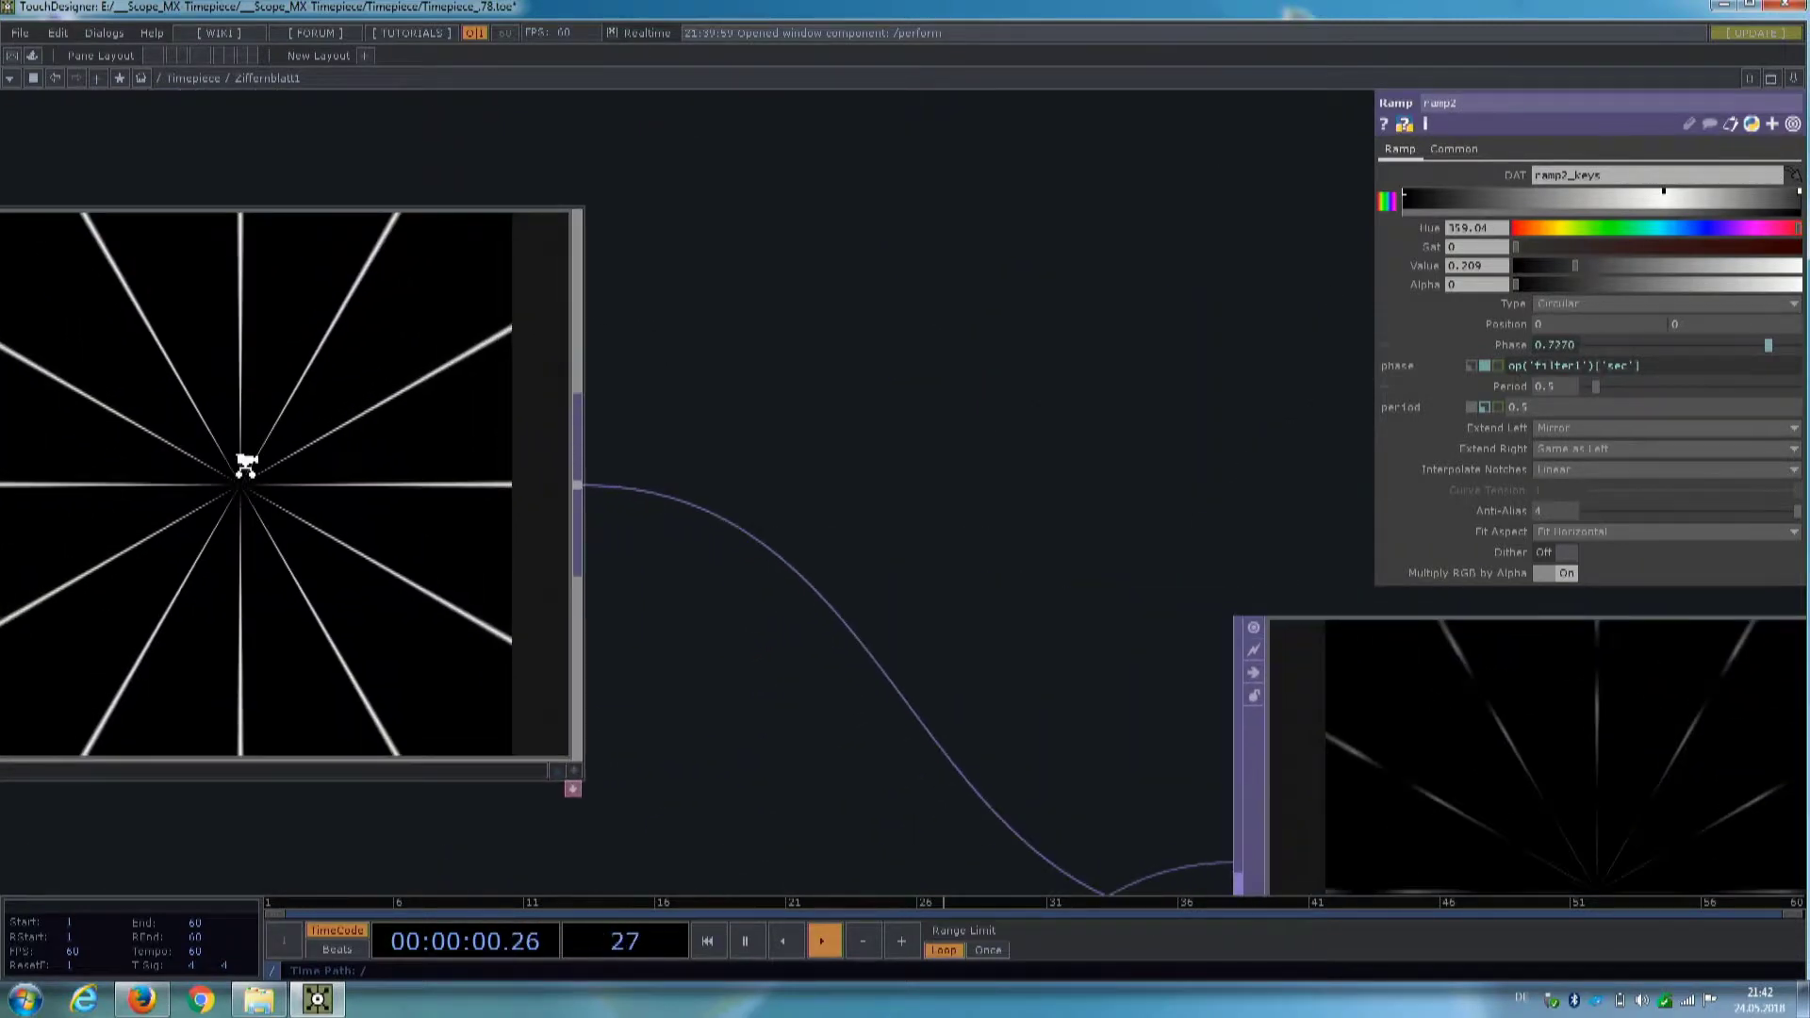
pyautogui.scroll(-5, 245, 464)
# - Examine ramp3's fine radial lines, select ramp3 for its parameters and look at its composite with ramp4's ring
pyautogui.moveTo(430, 467); pyautogui.dragTo(520, 707)
pyautogui.scroll(6, 335, 266)
pyautogui.scroll(-2, 336, 266)
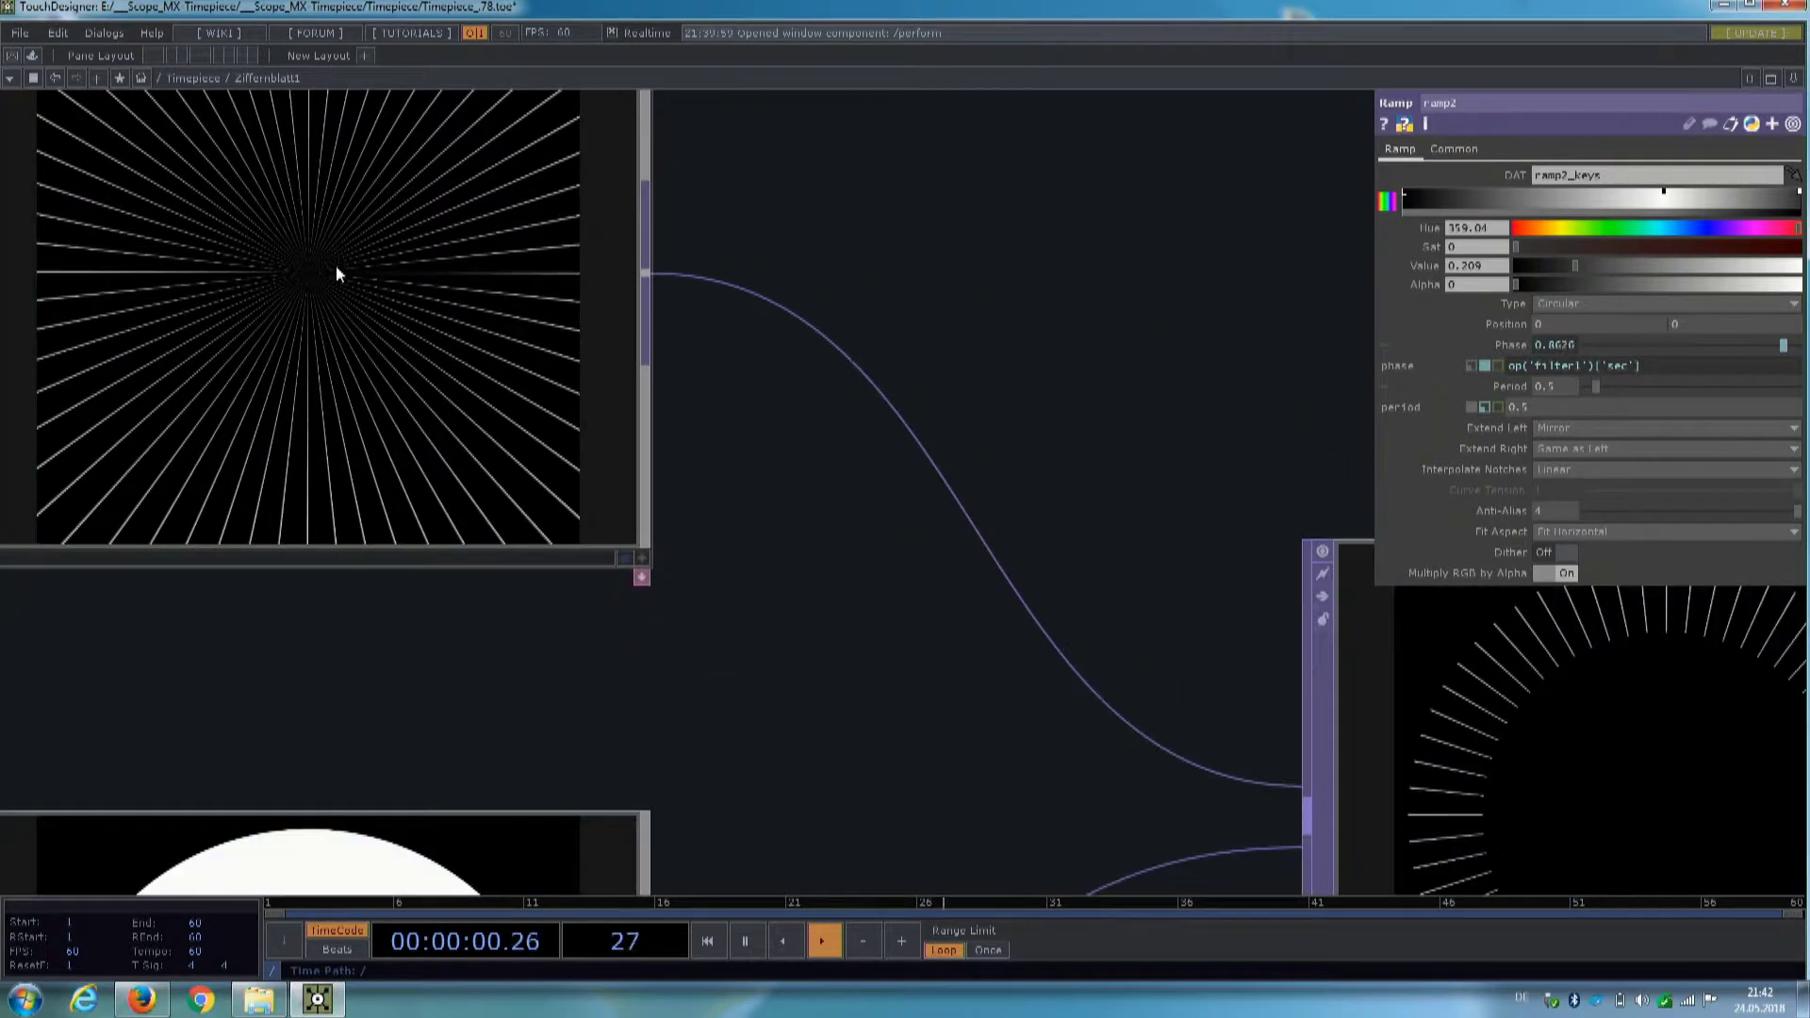
pyautogui.click(336, 264)
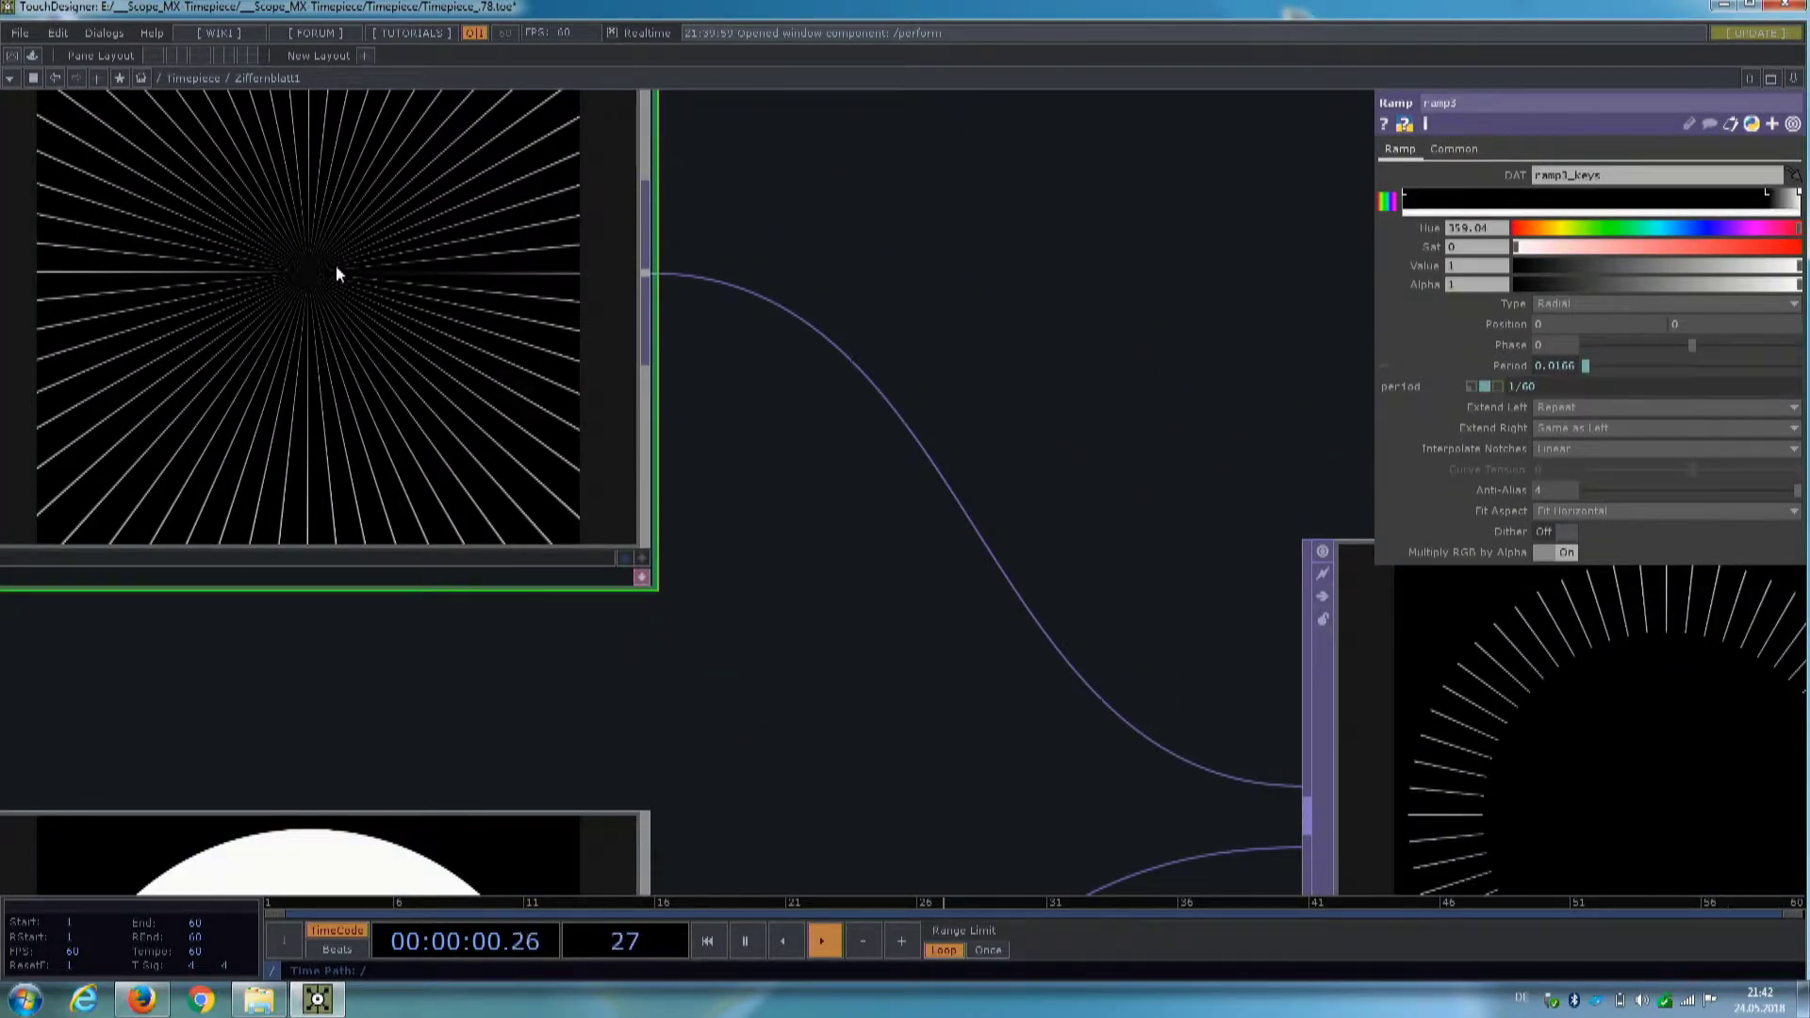
pyautogui.scroll(-6, 336, 264)
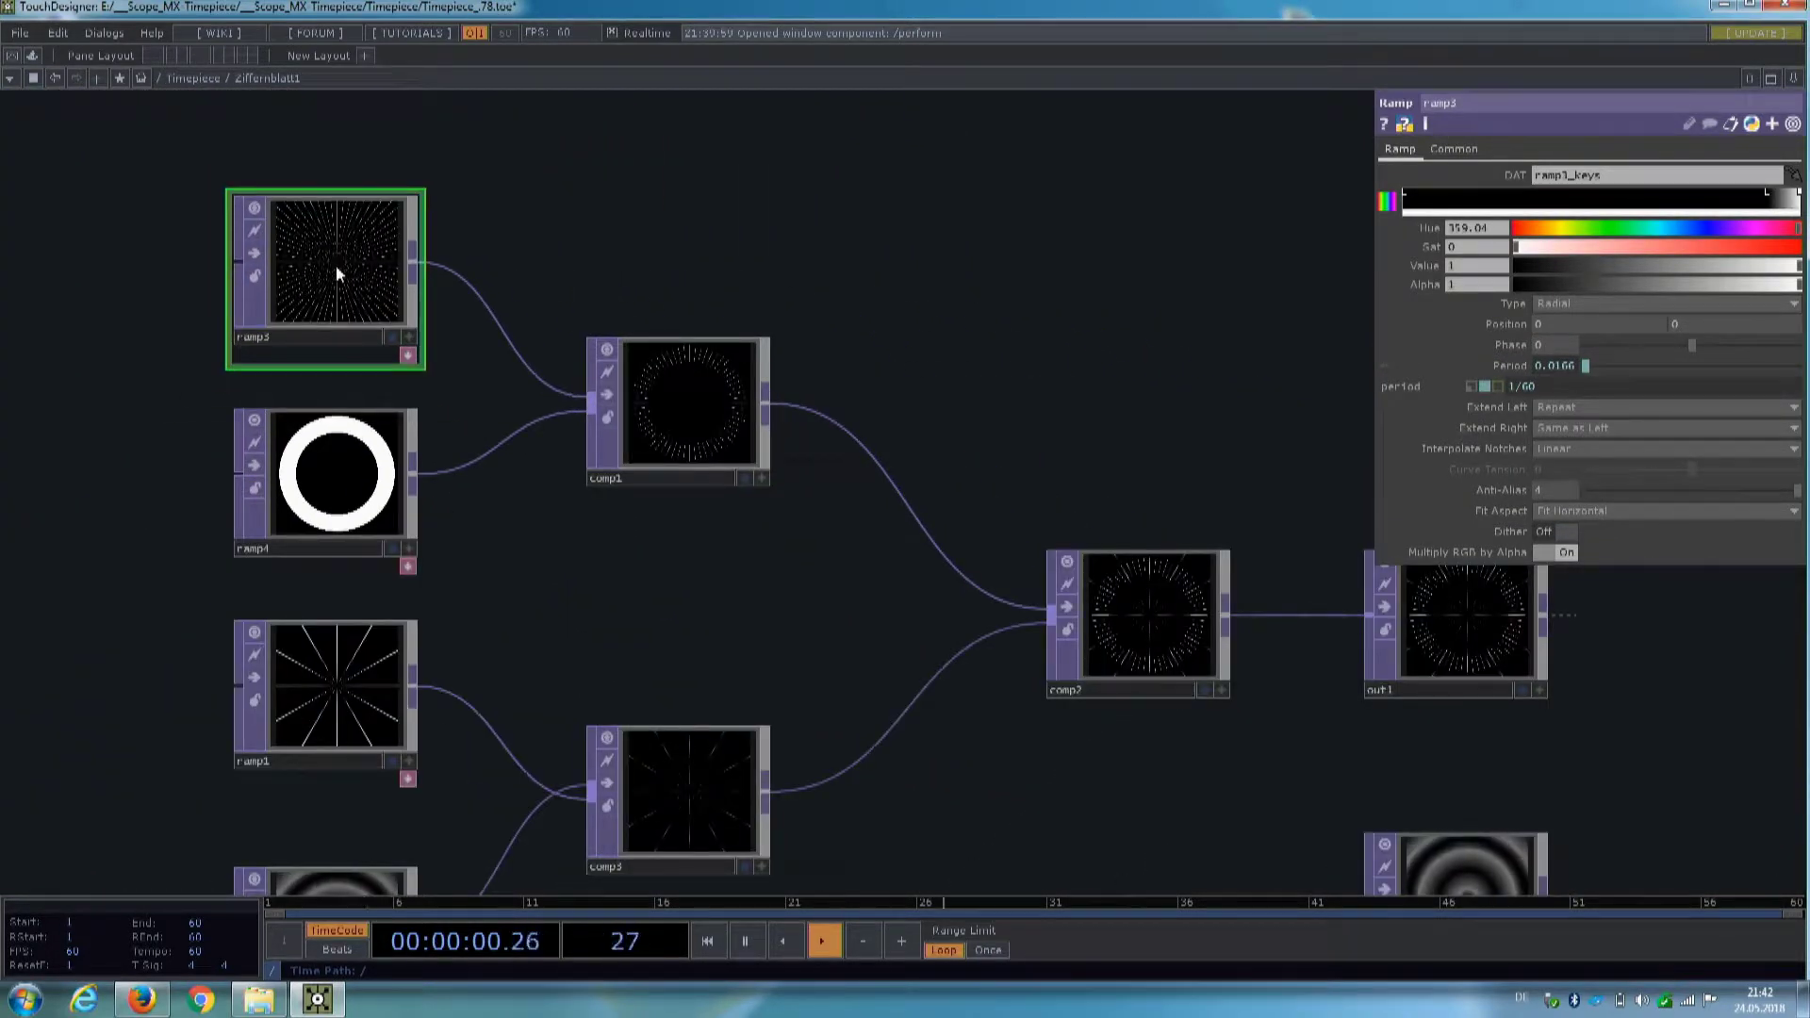
pyautogui.moveTo(722, 623); pyautogui.dragTo(730, 693)
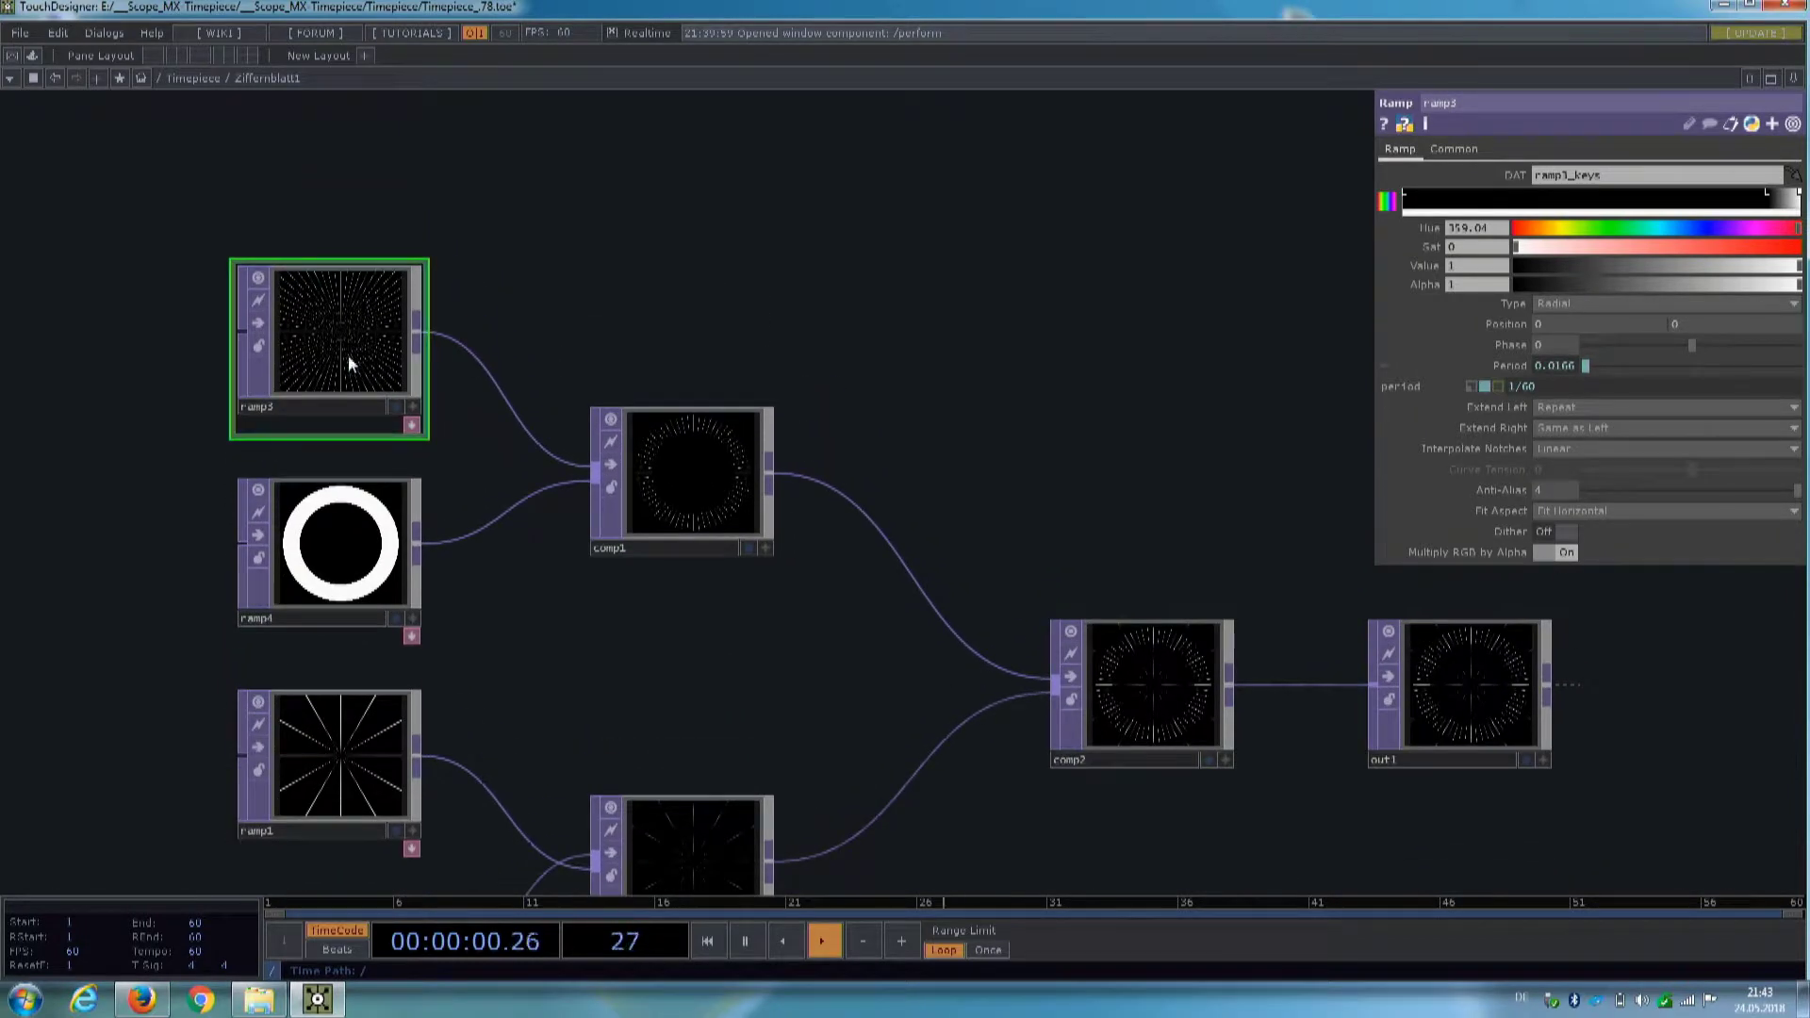
# - Select ramp1 and ramp3 in turn to compare their radial type and period expressions
pyautogui.click(358, 762)
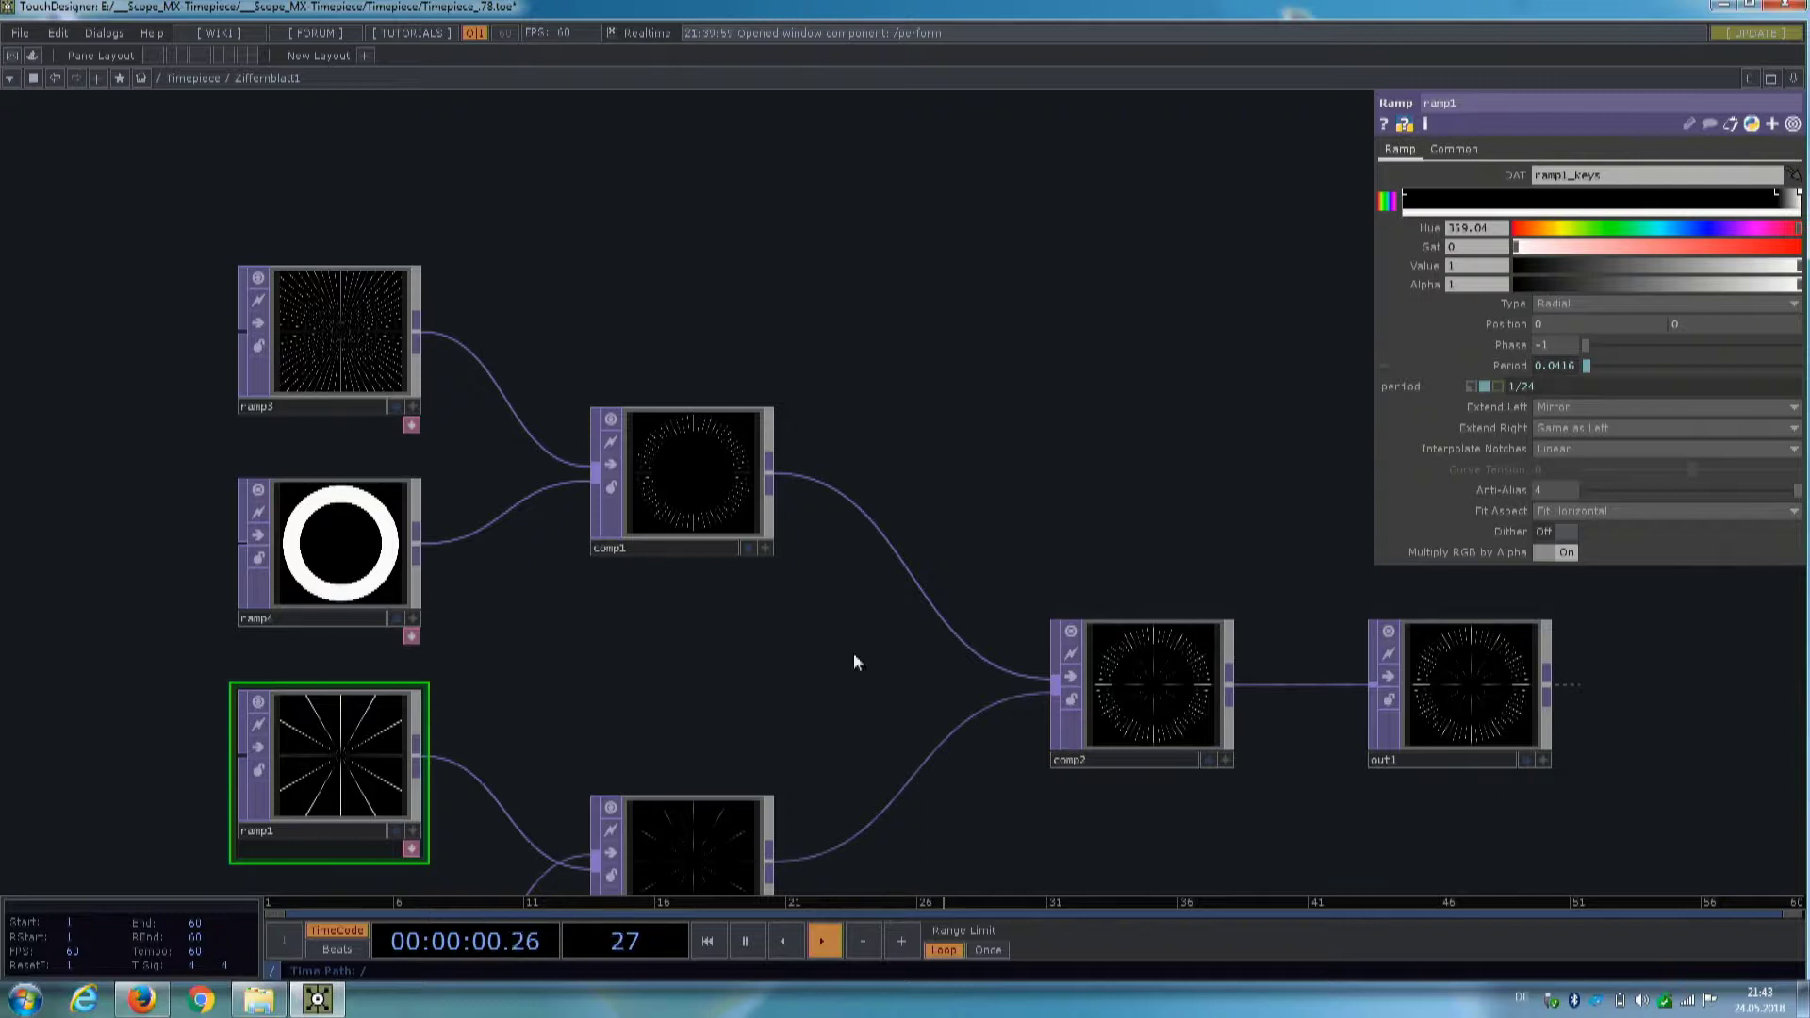
pyautogui.moveTo(616, 723); pyautogui.dragTo(857, 578)
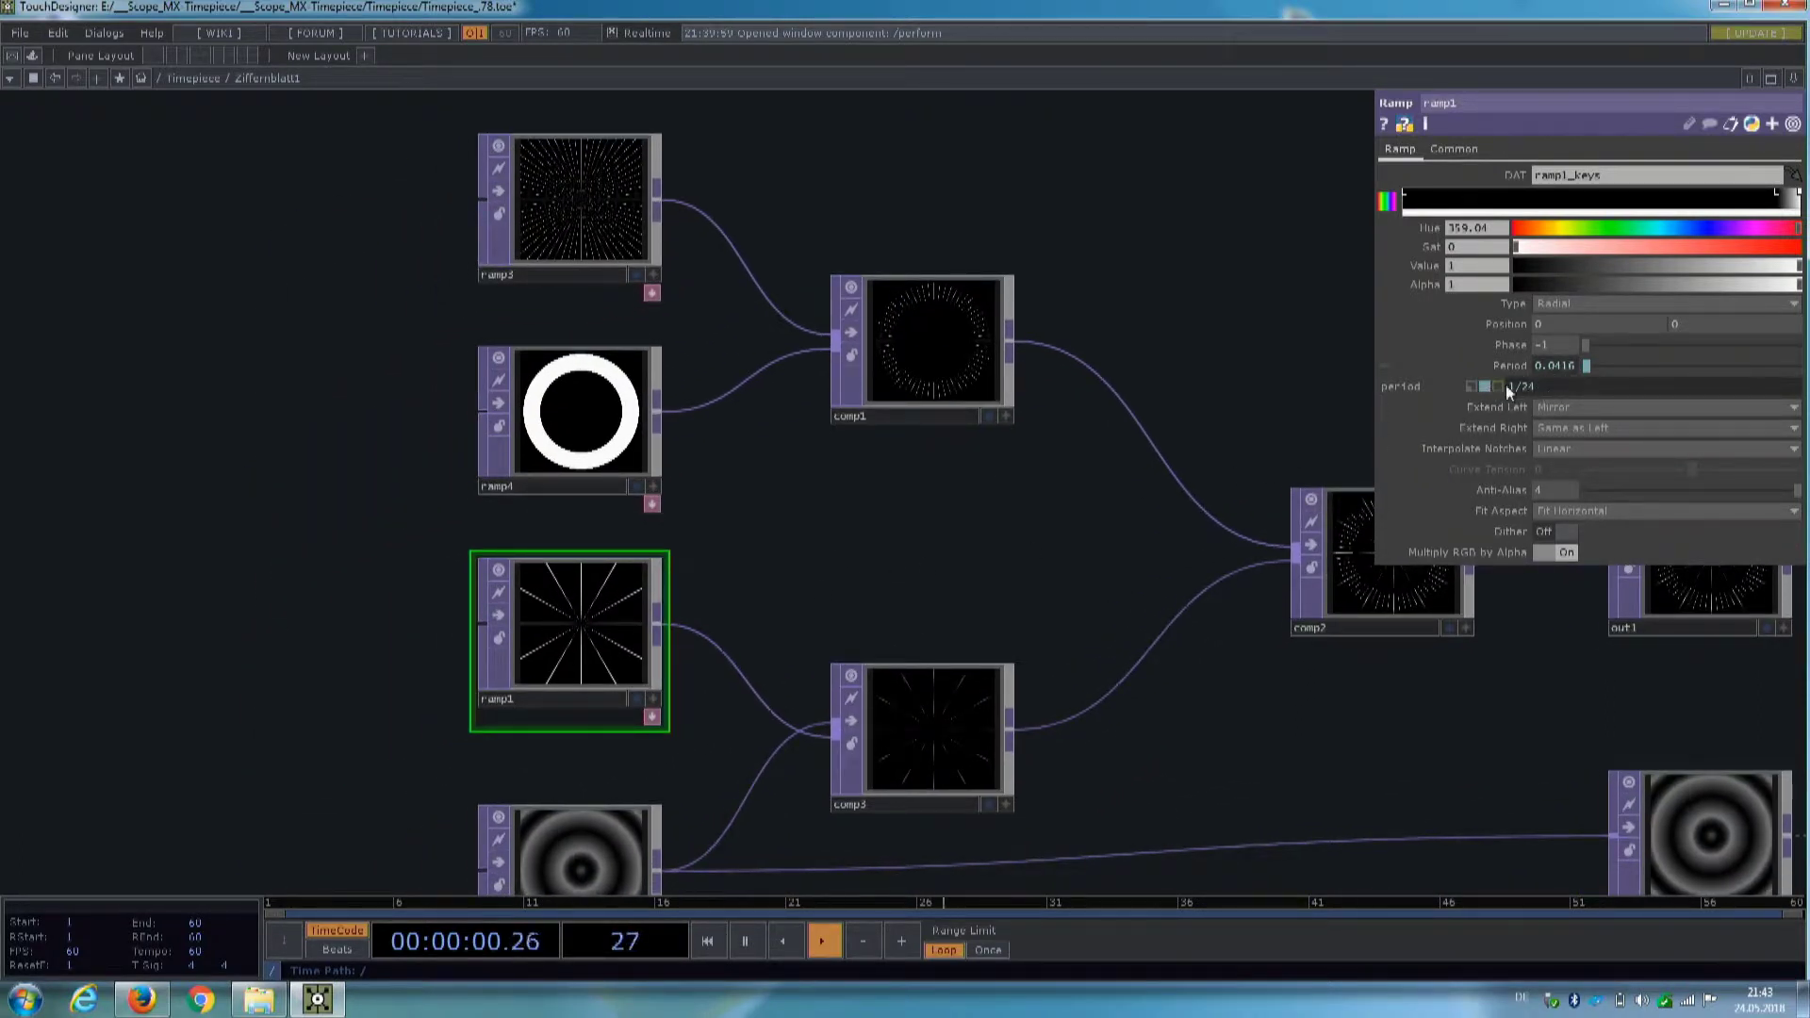
pyautogui.click(609, 221)
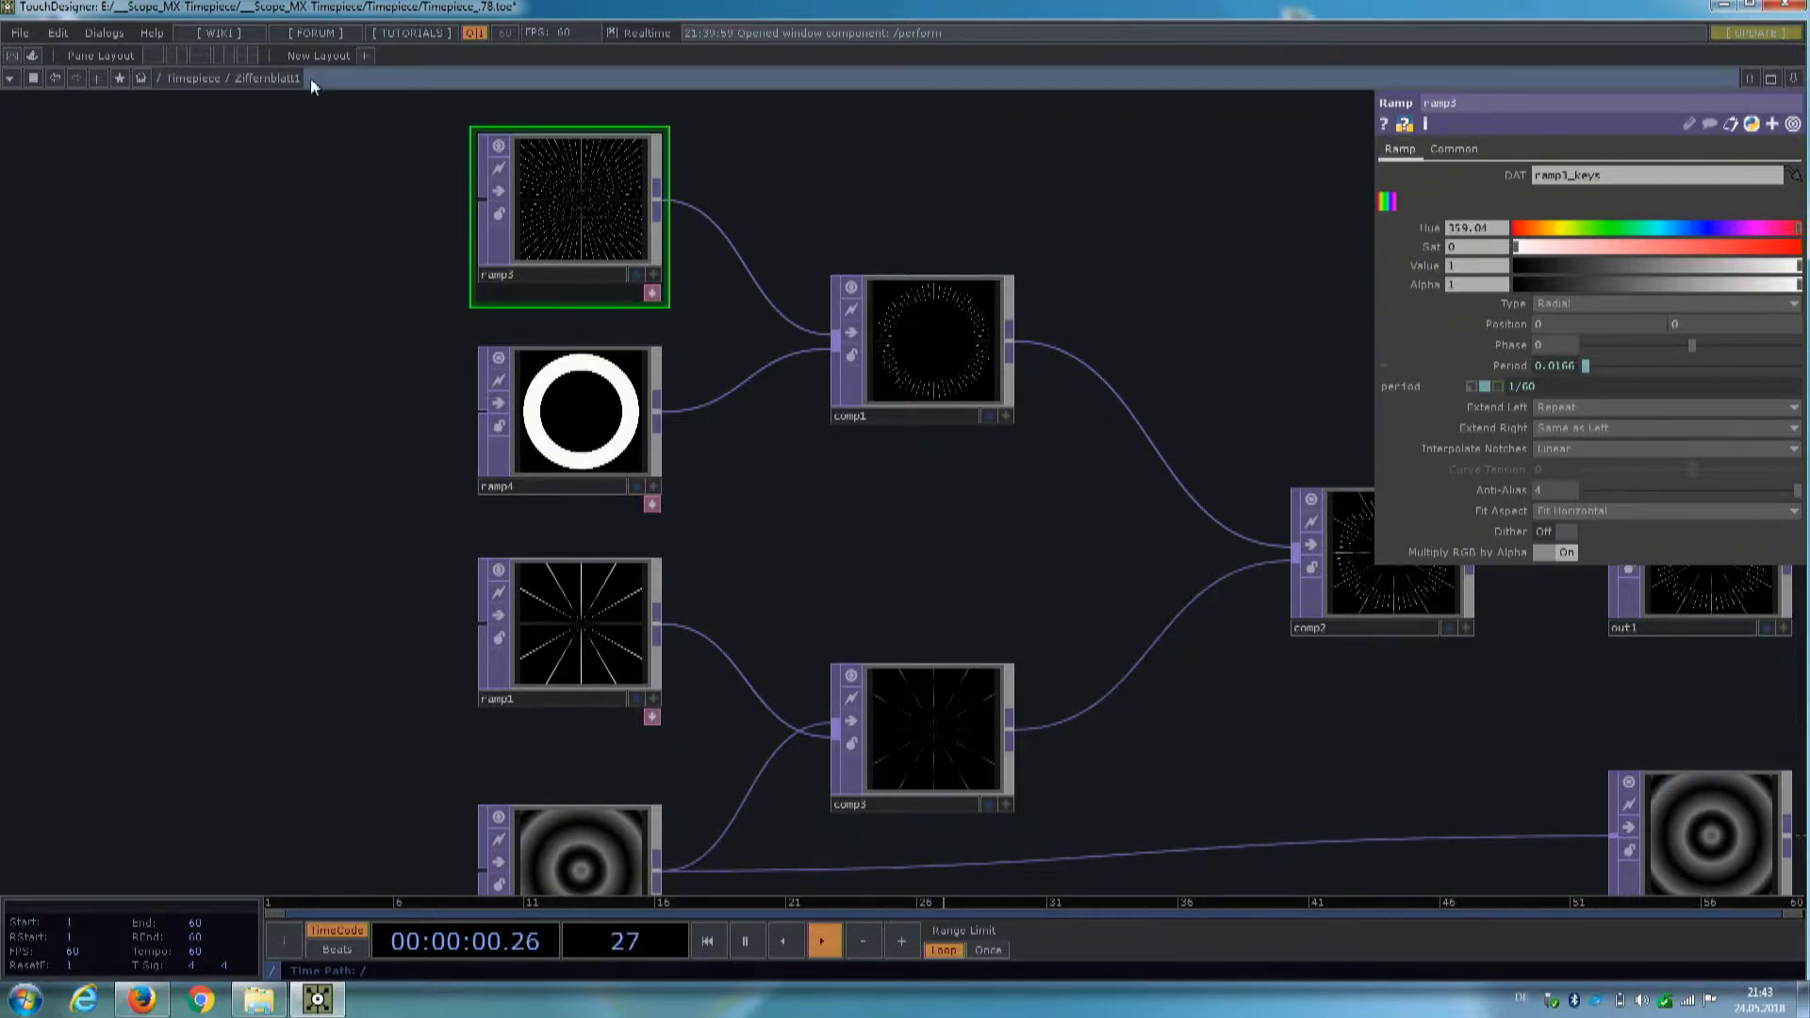
# - Return to the Timepiece network and examine comp4, the phong materials and the Ziffernblatt and Zeiger geometry components
pyautogui.click(210, 79)
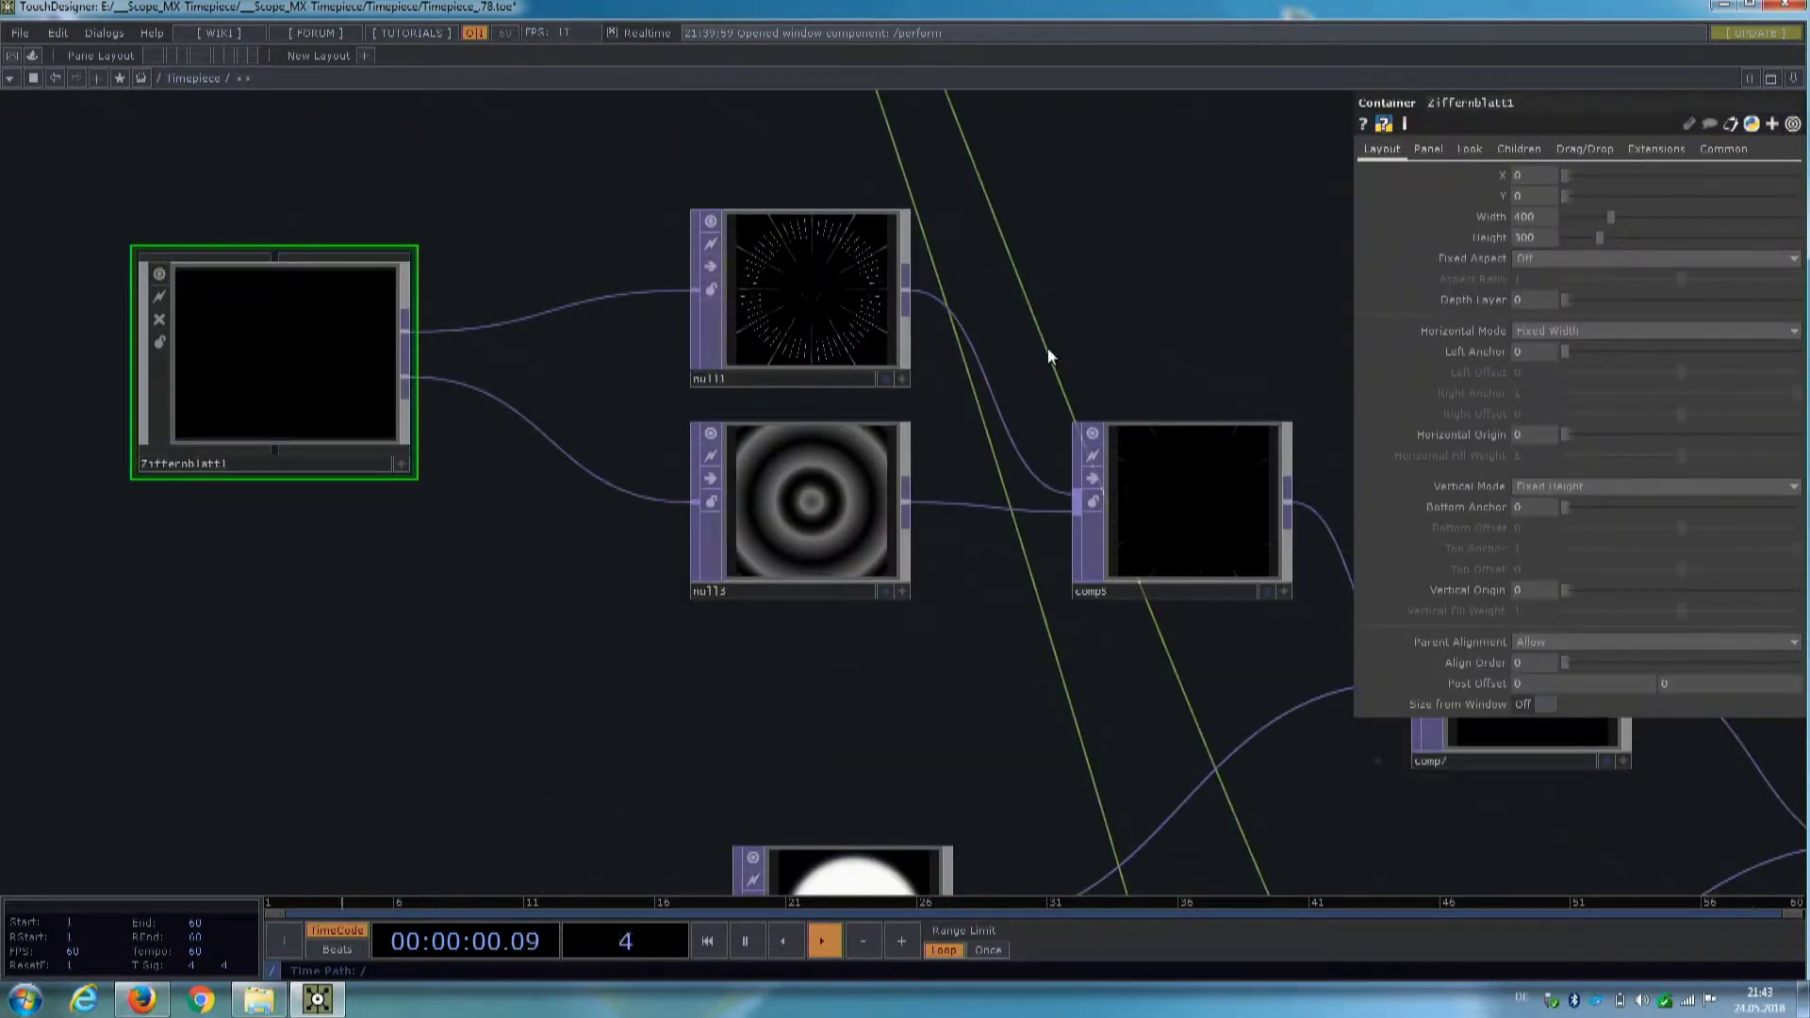
pyautogui.scroll(-4, 1047, 339)
pyautogui.moveTo(980, 273); pyautogui.dragTo(318, 196)
pyautogui.scroll(4, 716, 429)
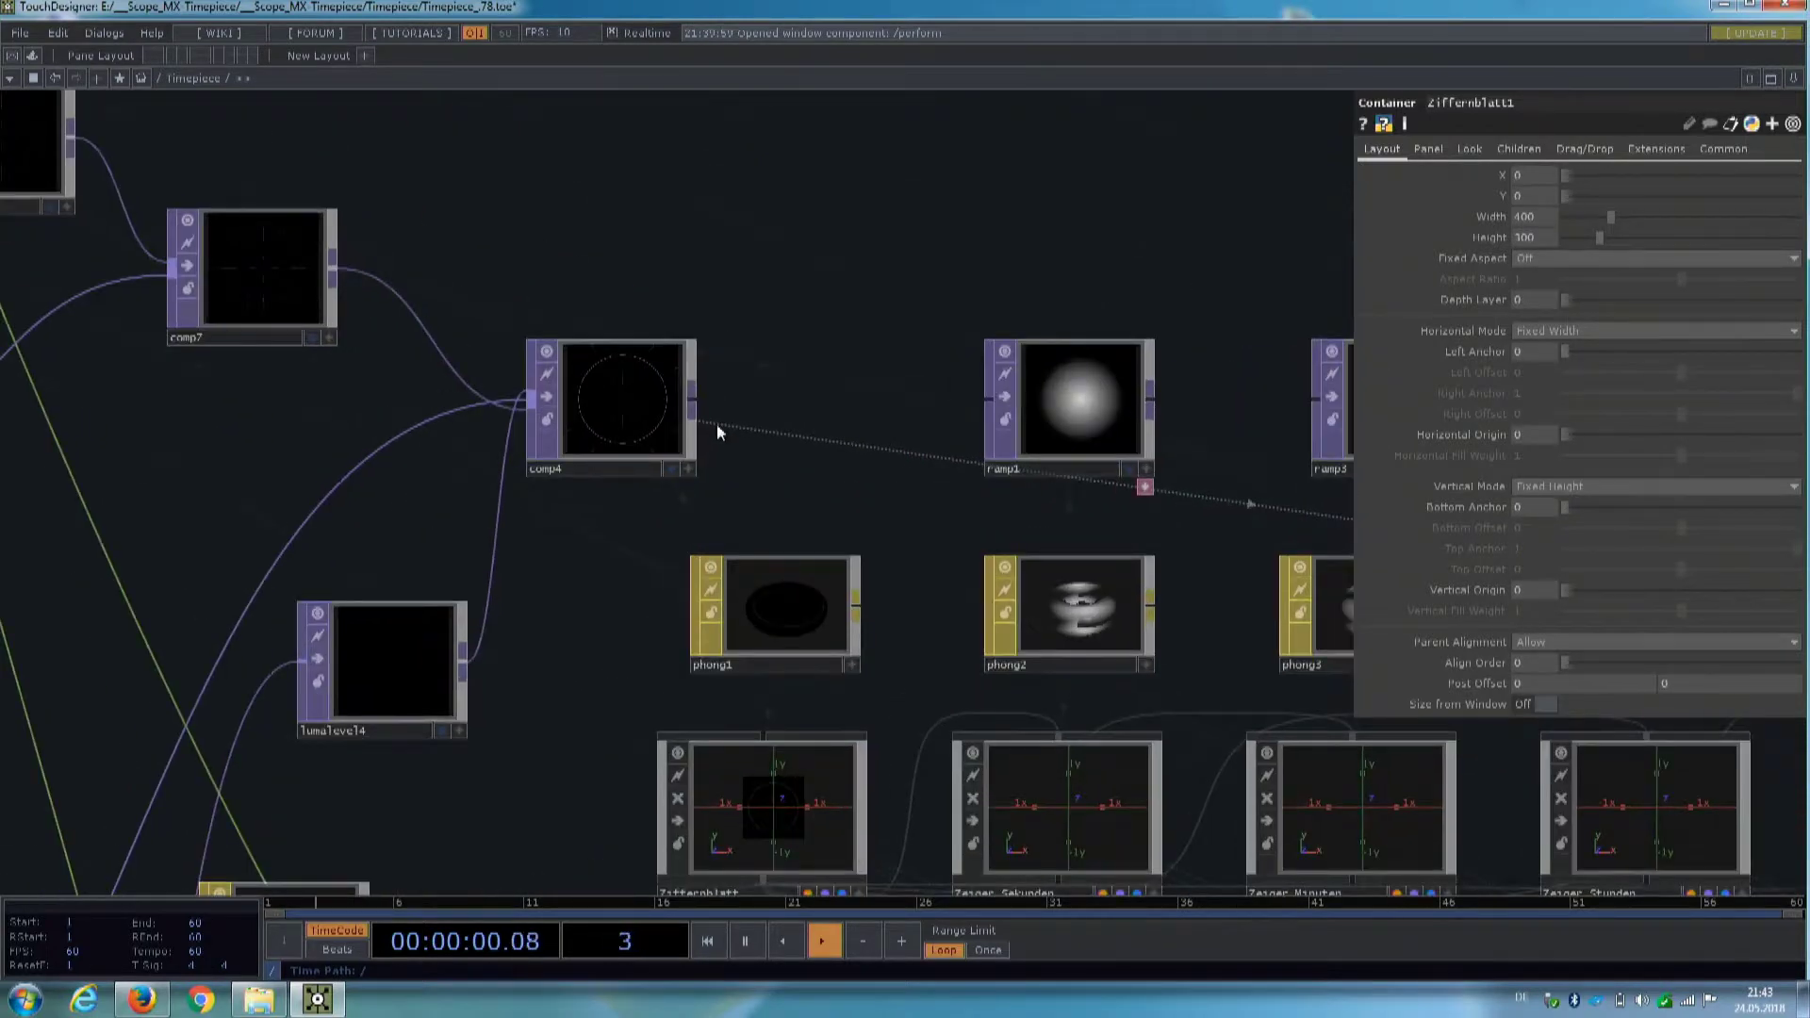
pyautogui.scroll(-6, 716, 426)
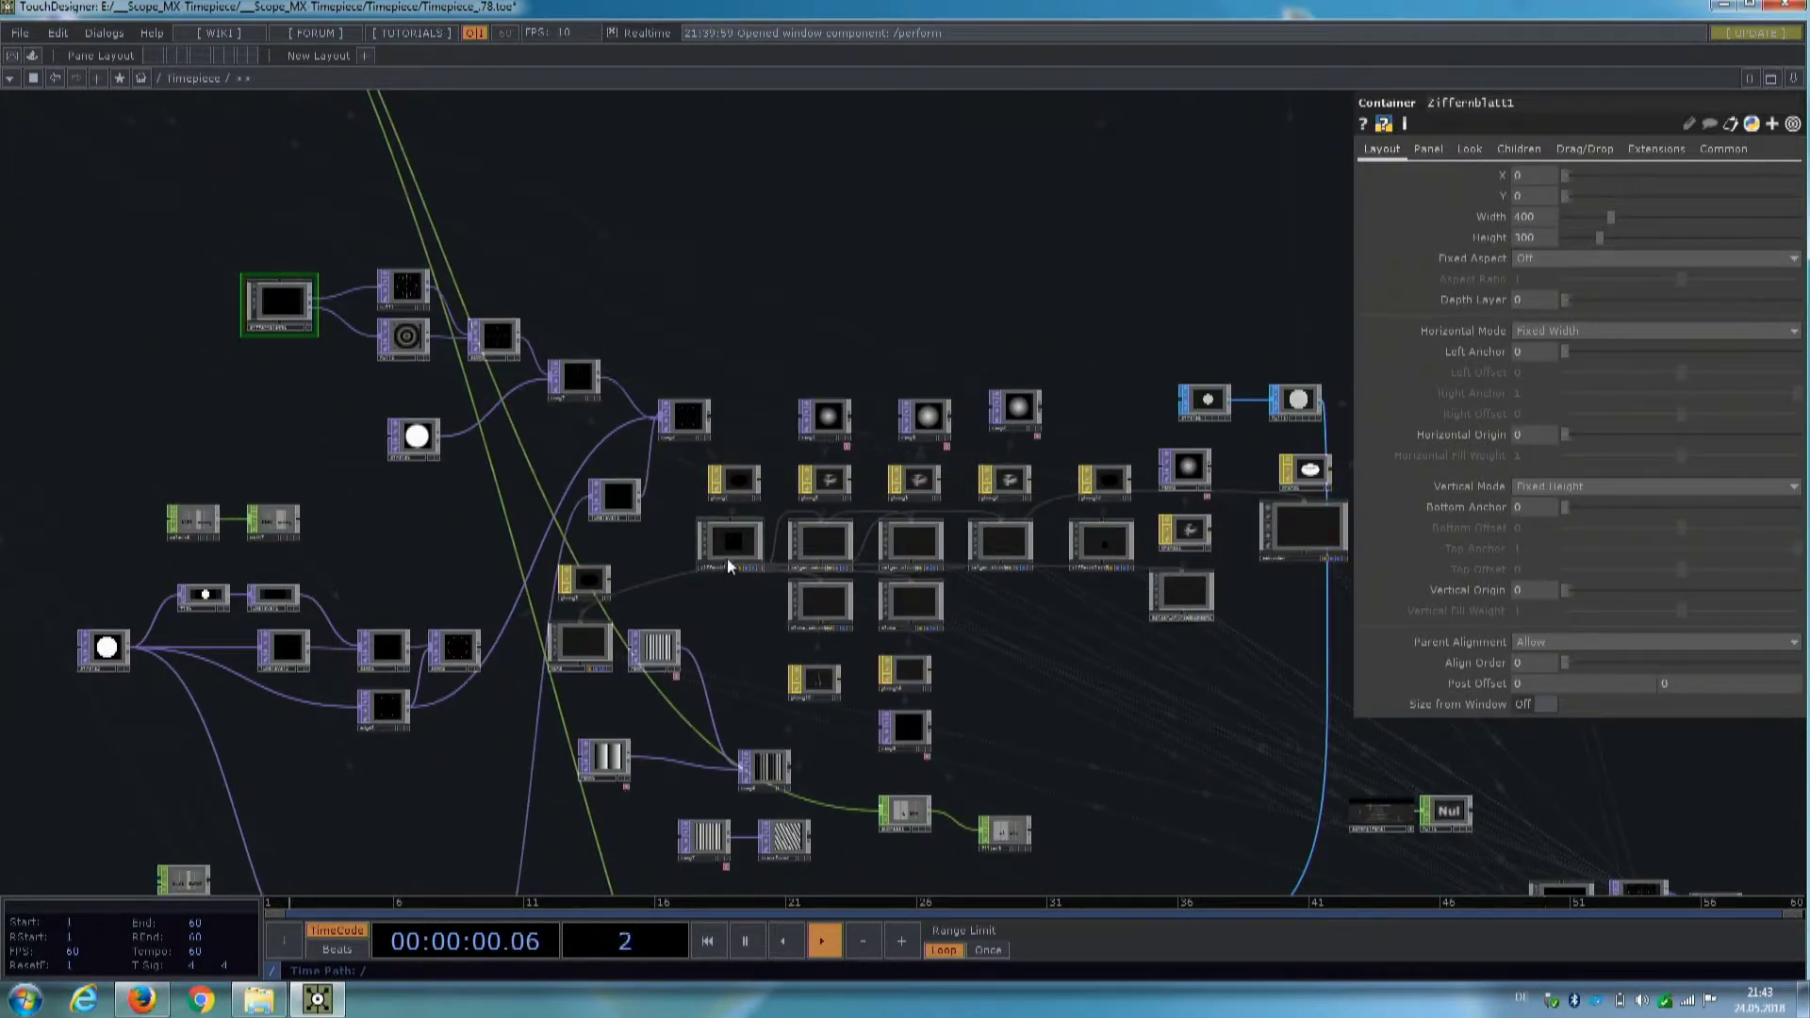
# - Examine the circle2 branch through fit1, the luma level operators and the comp1 composite in the Timepiece network
pyautogui.scroll(3, 129, 705)
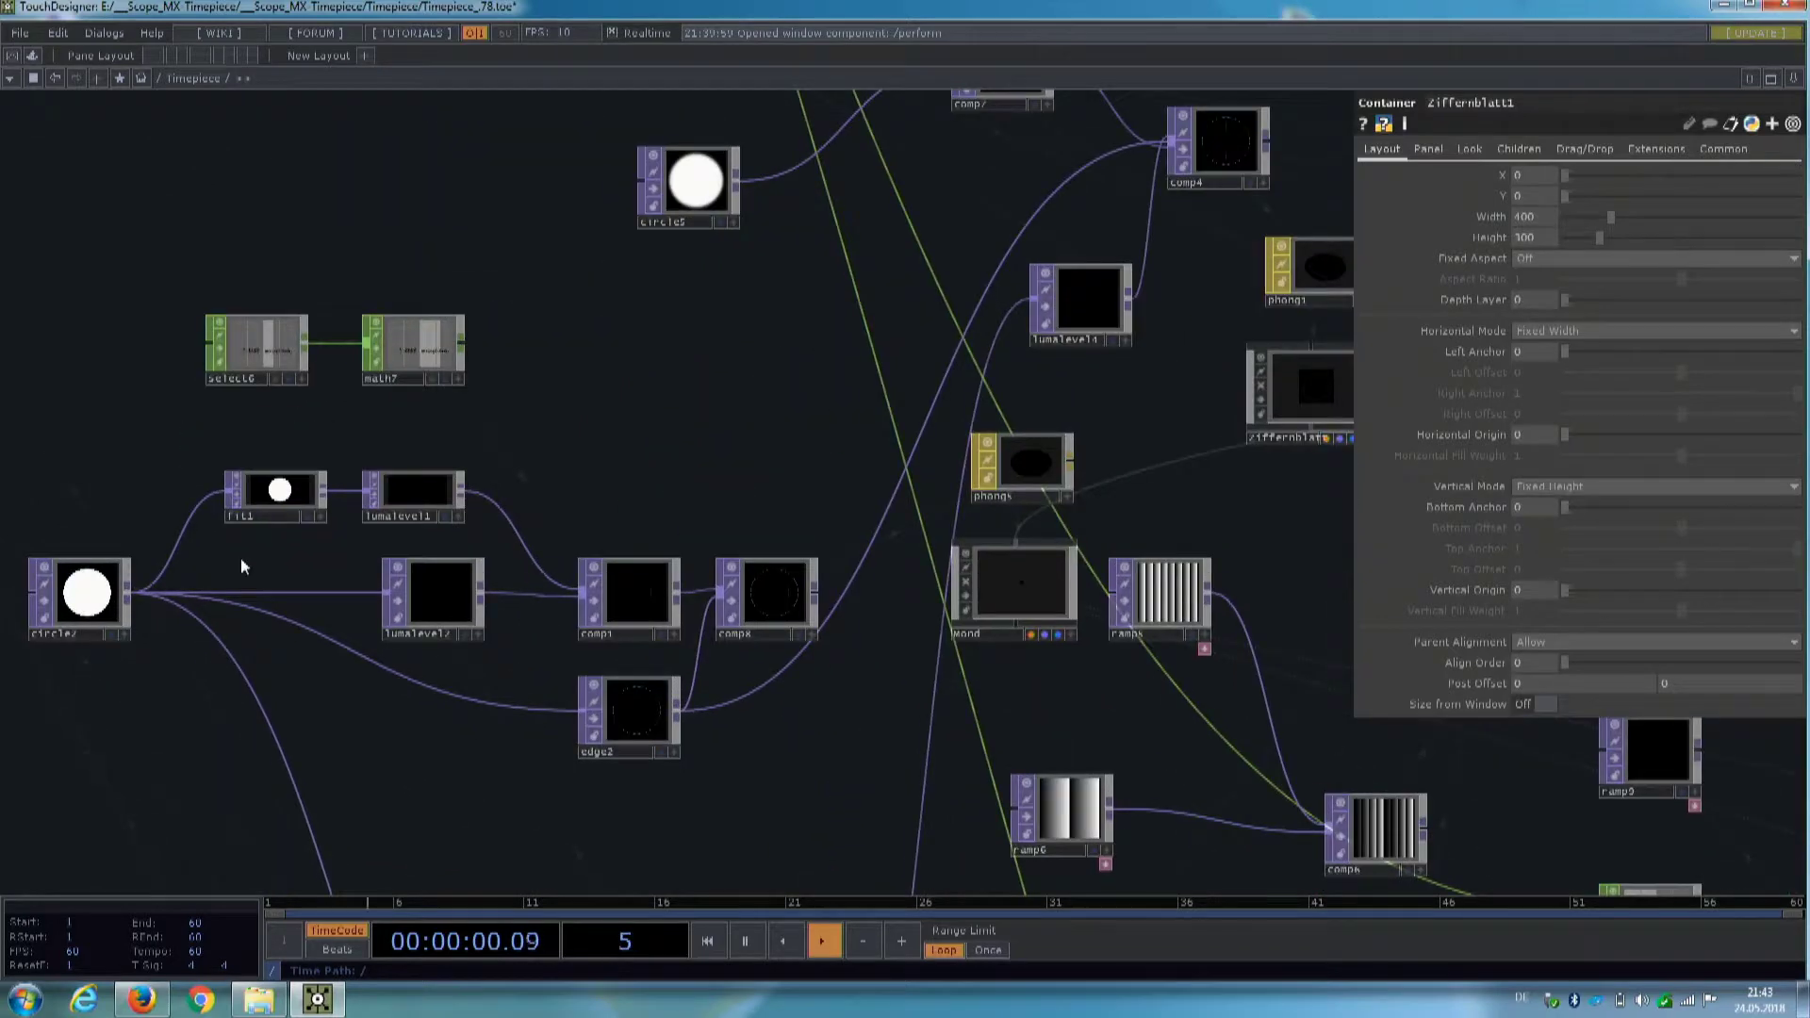
pyautogui.scroll(3, 241, 565)
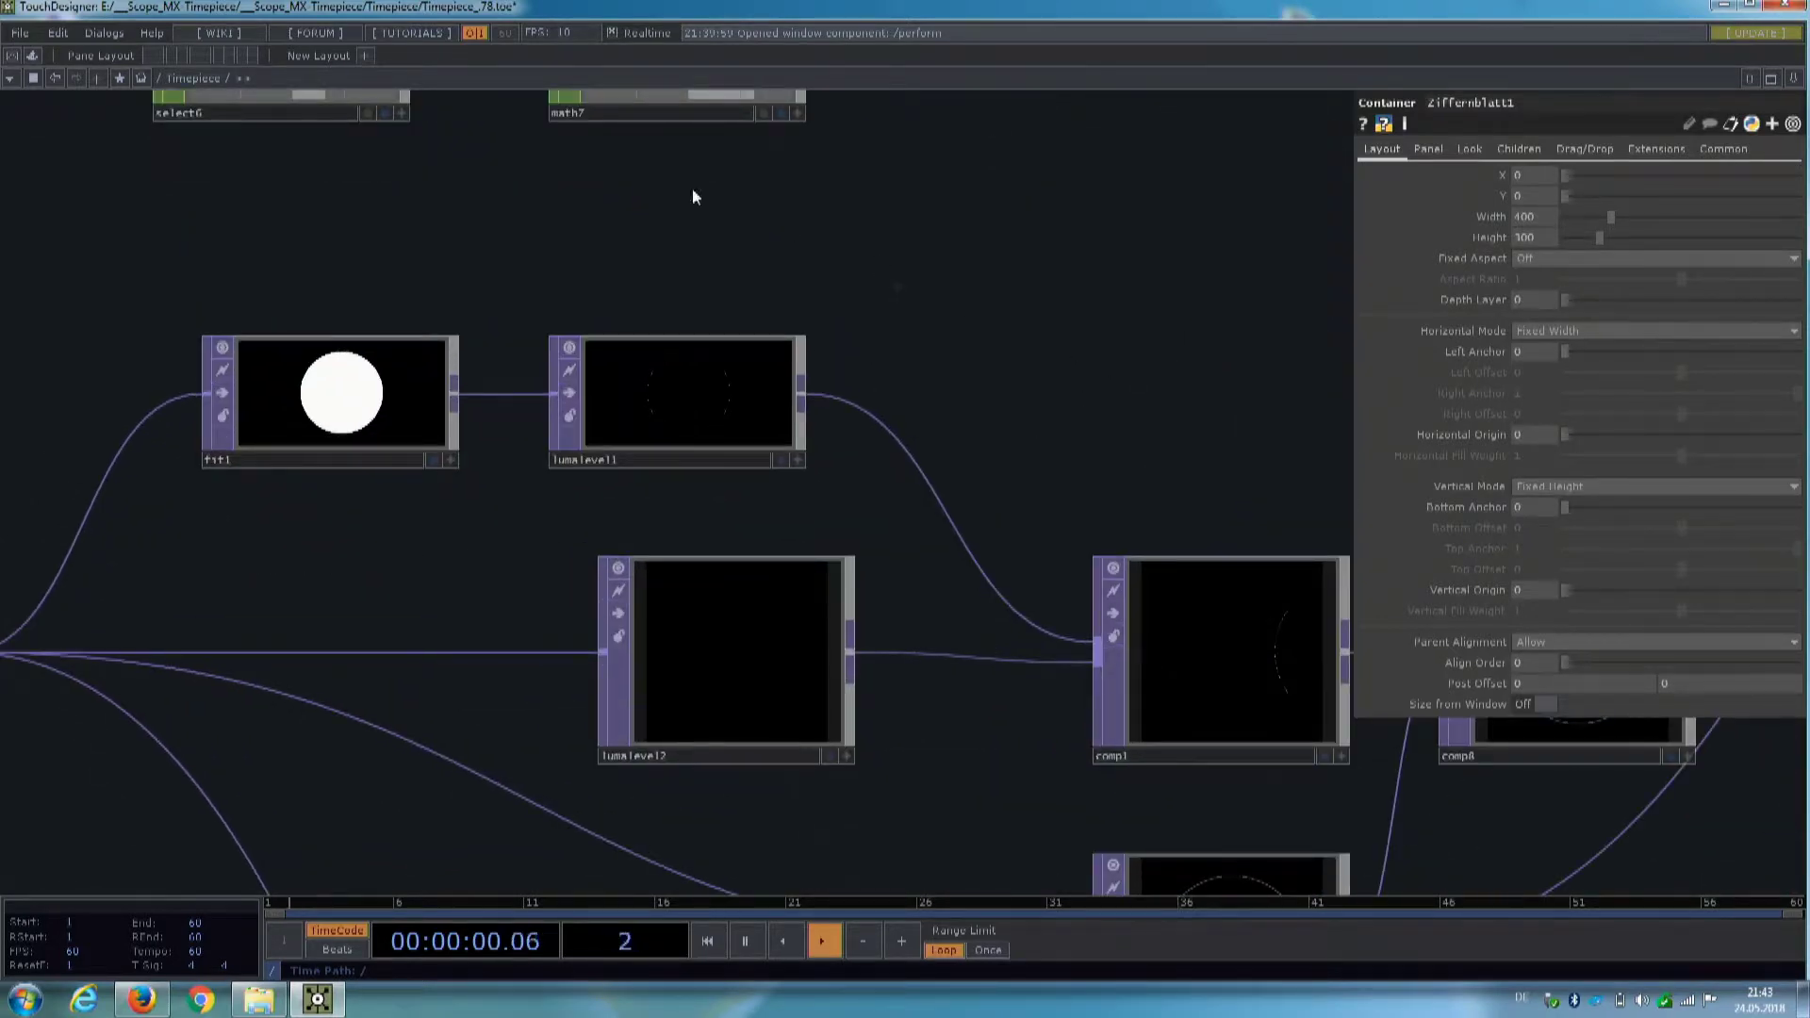
pyautogui.moveTo(693, 196); pyautogui.dragTo(618, 158)
pyautogui.scroll(-4, 865, 346)
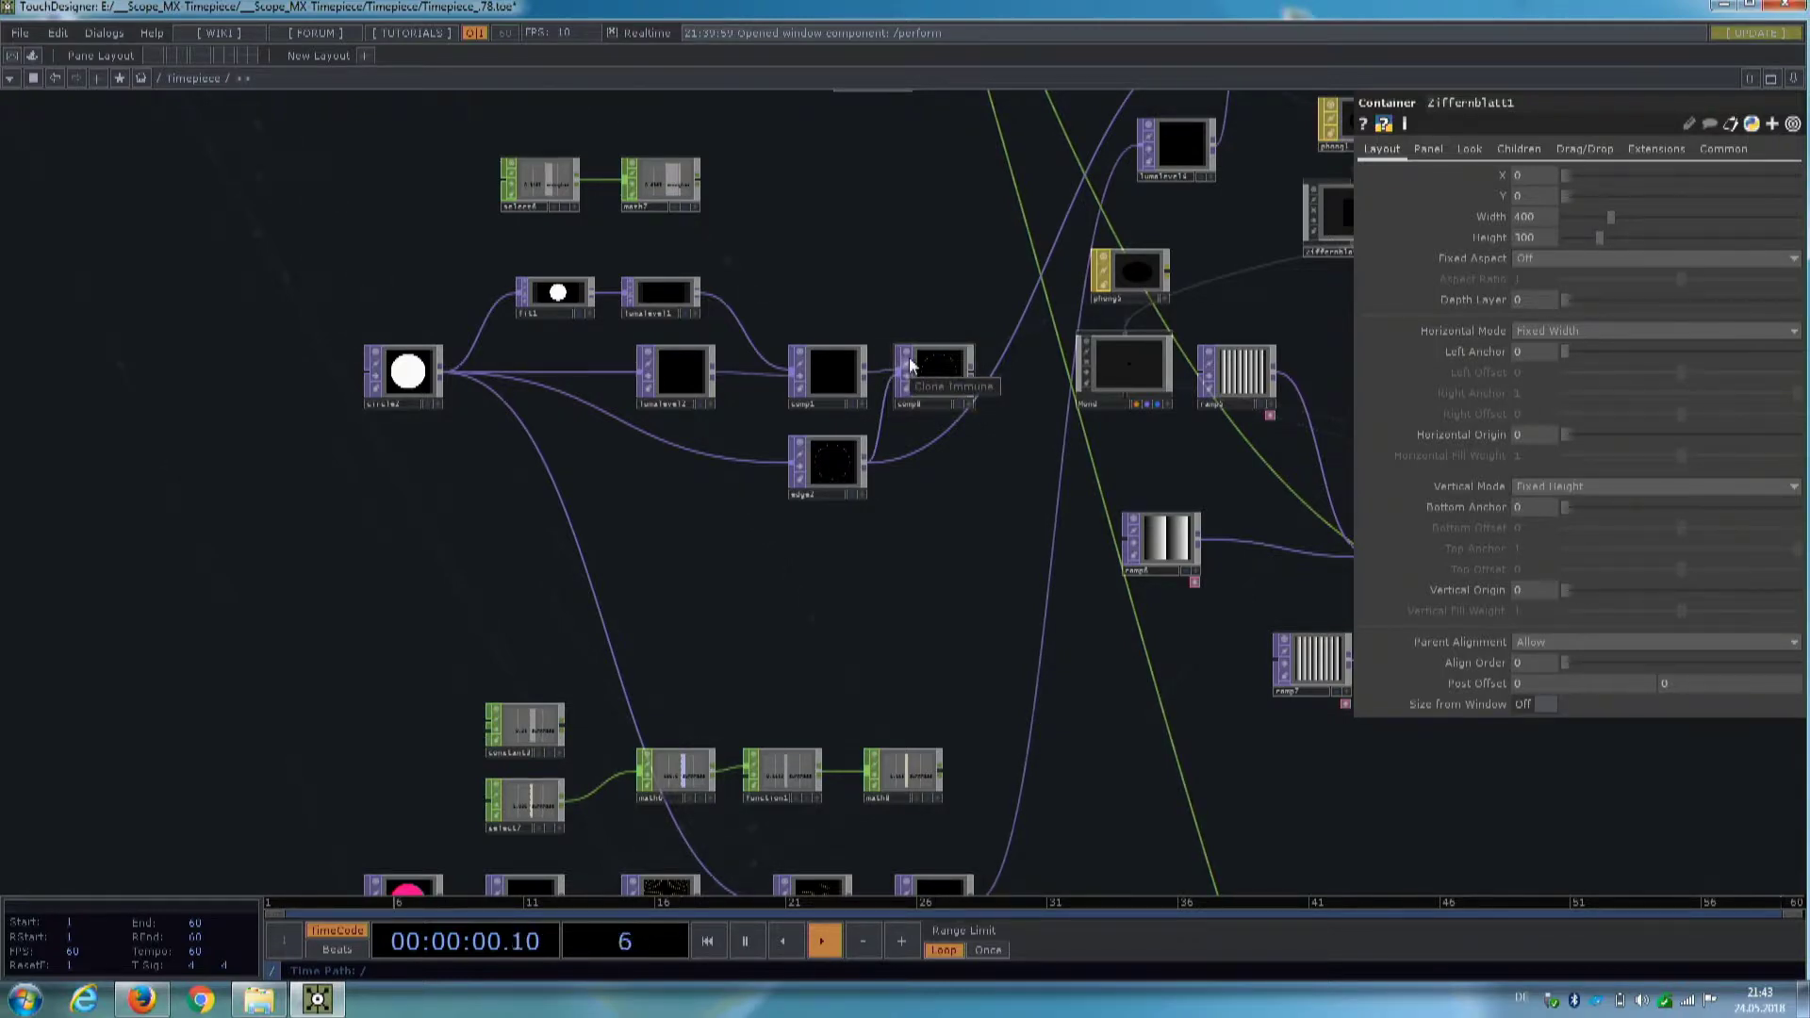
# - Look at the Ziffernblatt geometry component and its phong1 material beside the Zeiger components
pyautogui.moveTo(948, 524); pyautogui.dragTo(347, 600)
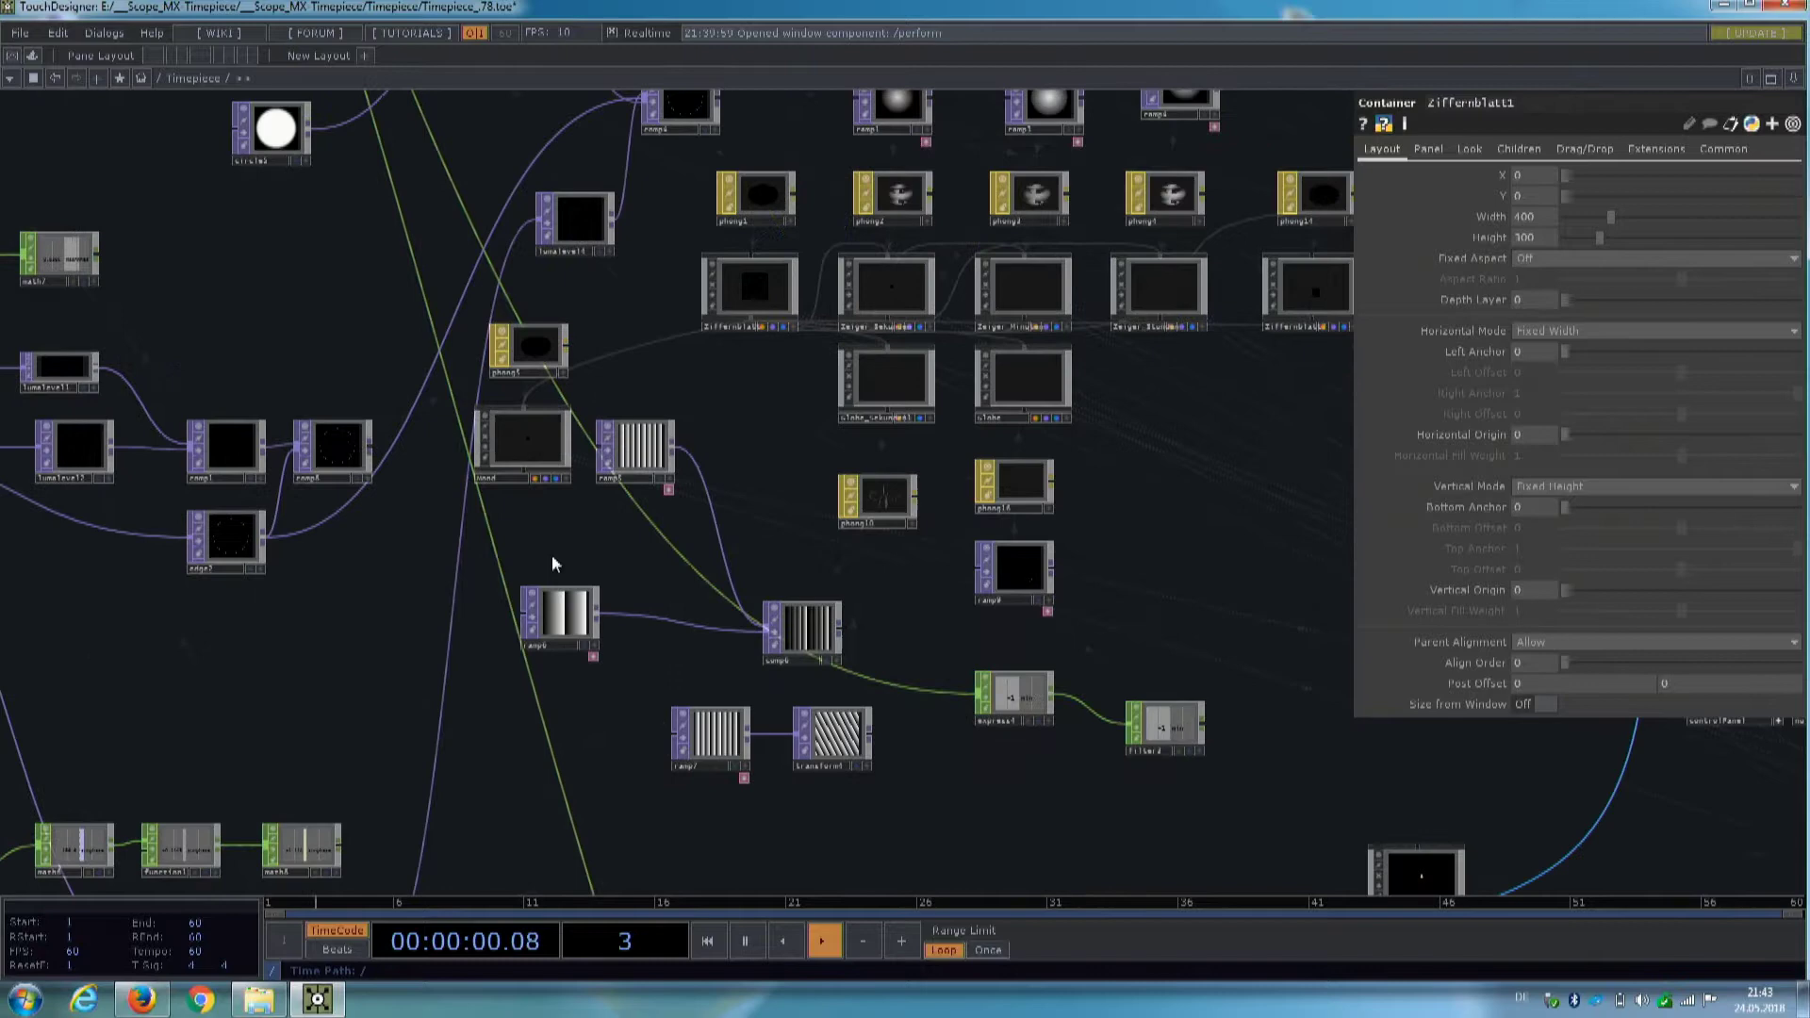
pyautogui.moveTo(740, 385); pyautogui.dragTo(625, 577)
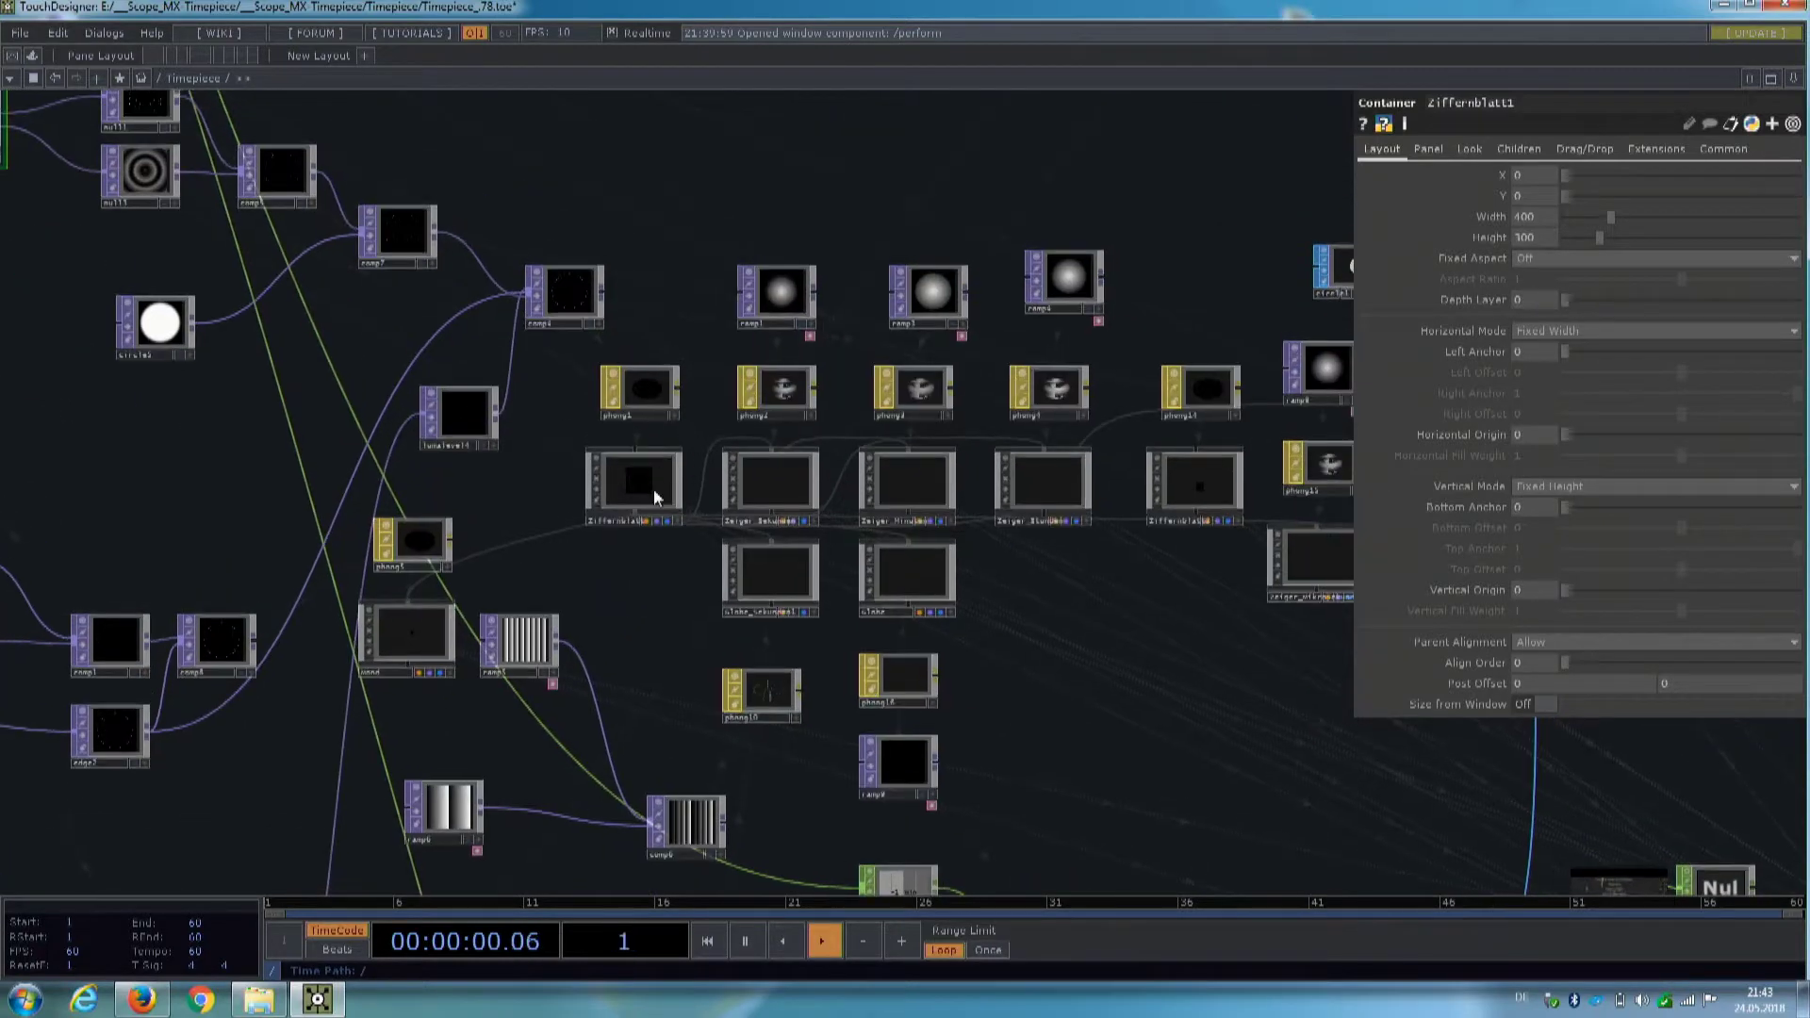
pyautogui.scroll(6, 653, 489)
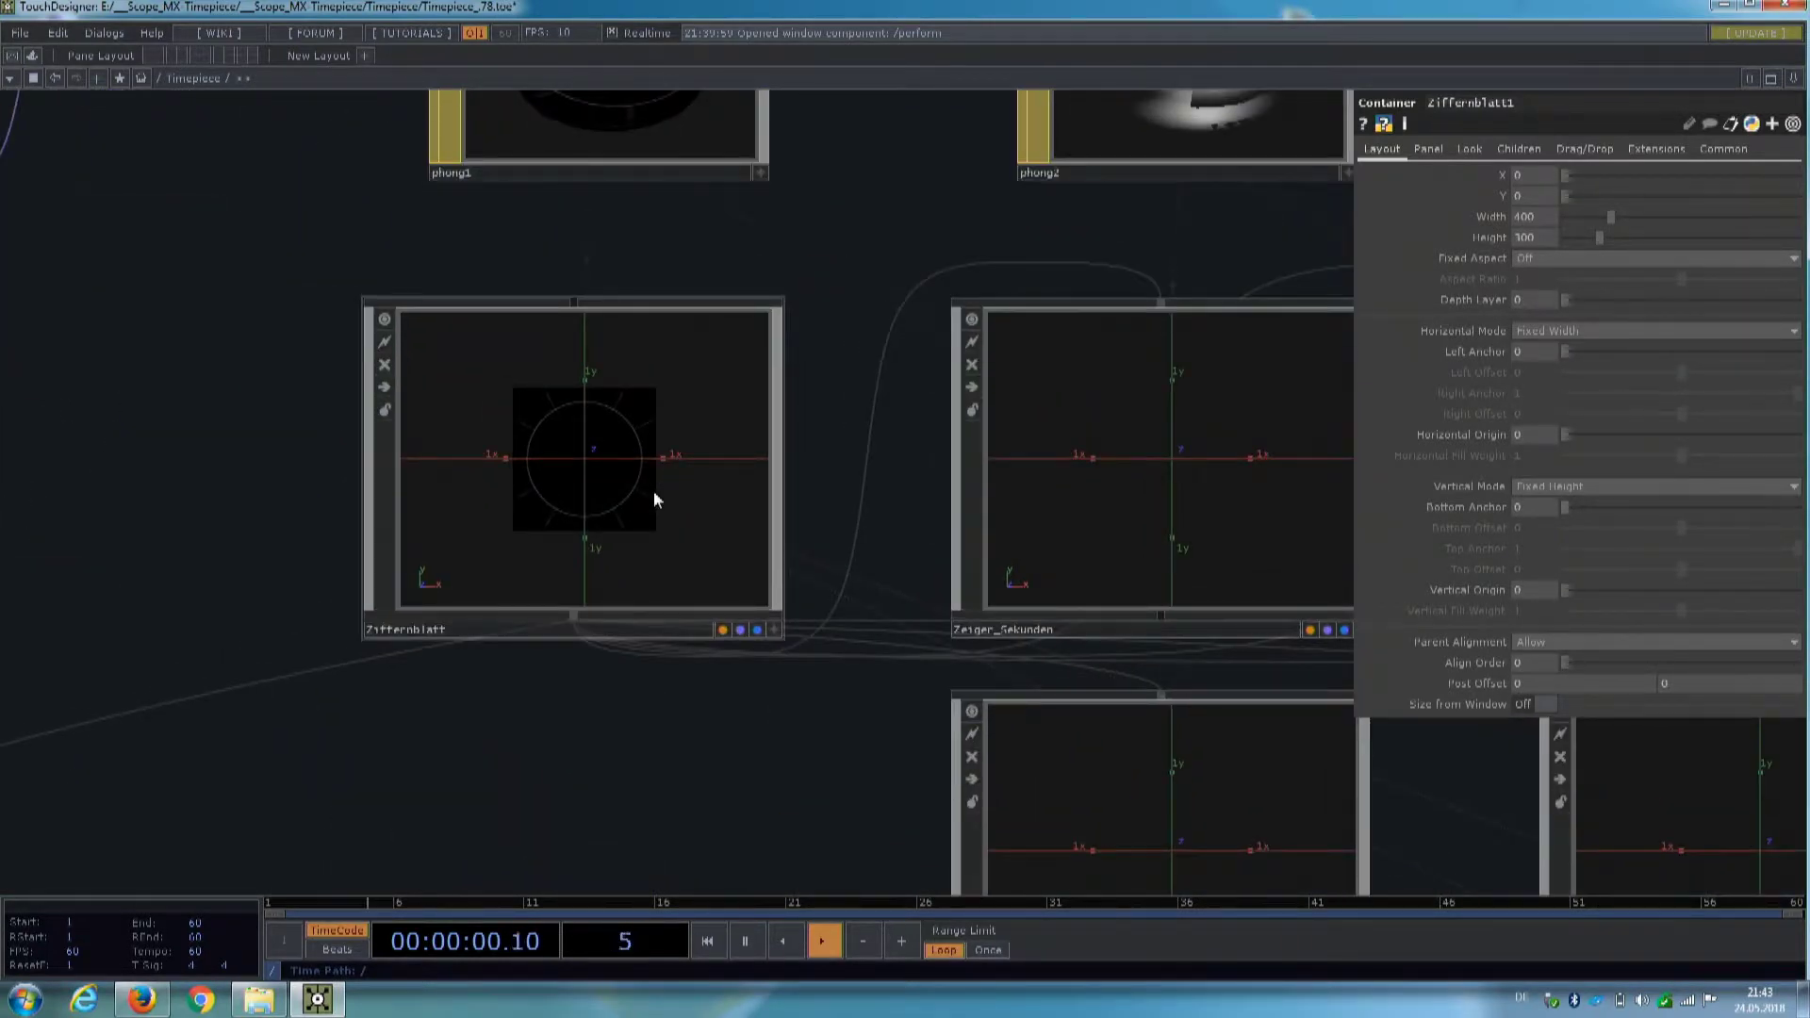
pyautogui.scroll(-4, 653, 491)
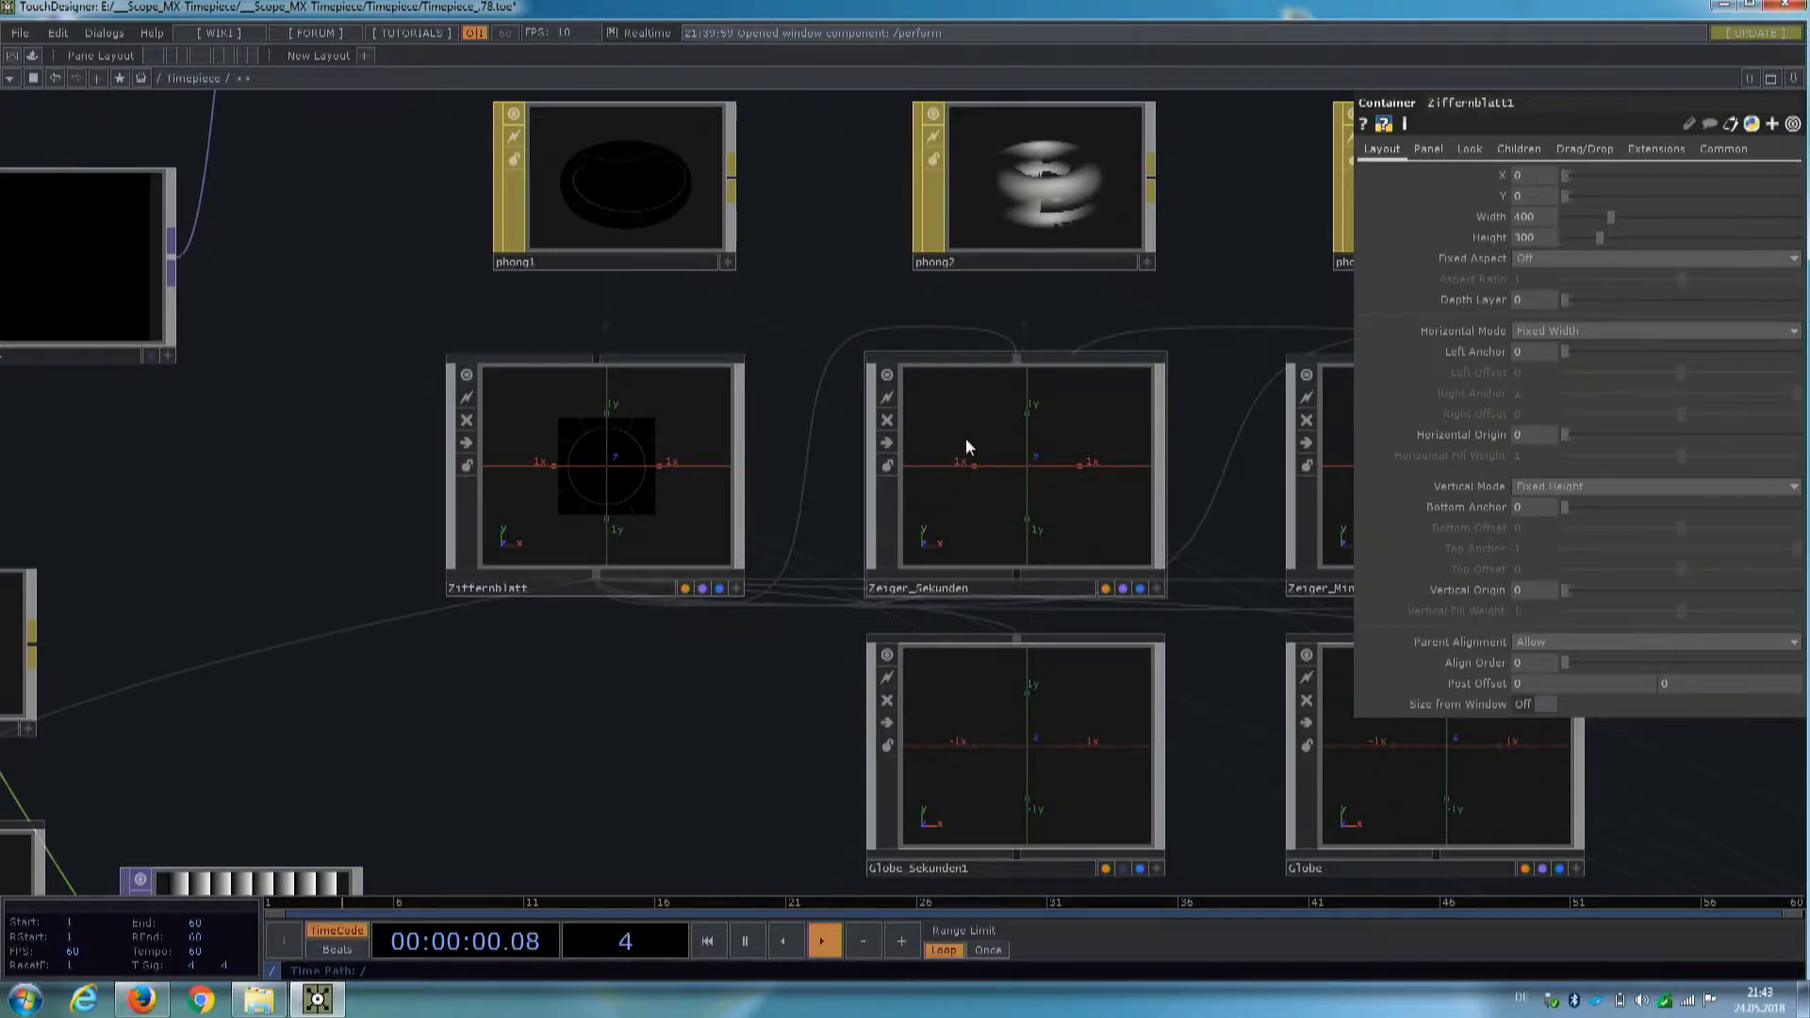
# - Inspect the rectangle inside Zeiger_Sekunden, then compare the transform parameters of Ziffernblatt and Zeiger_Sekunden
pyautogui.doubleClick(965, 443)
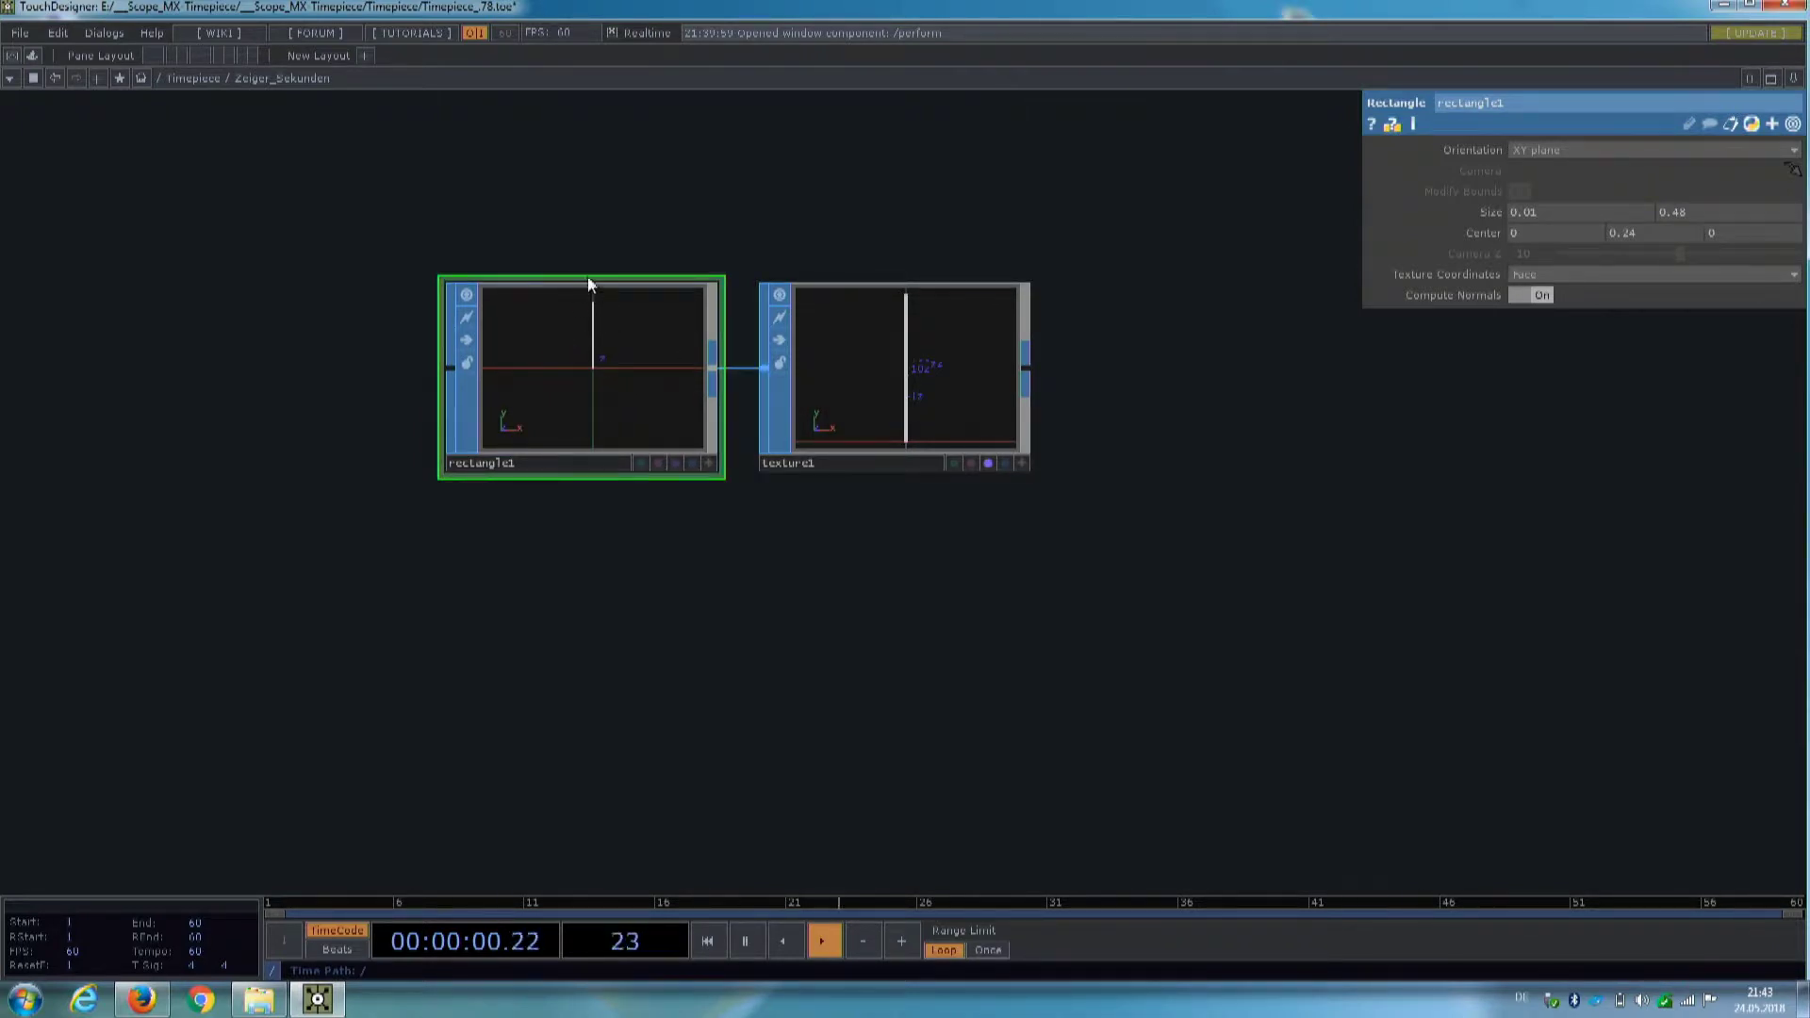
pyautogui.click(209, 79)
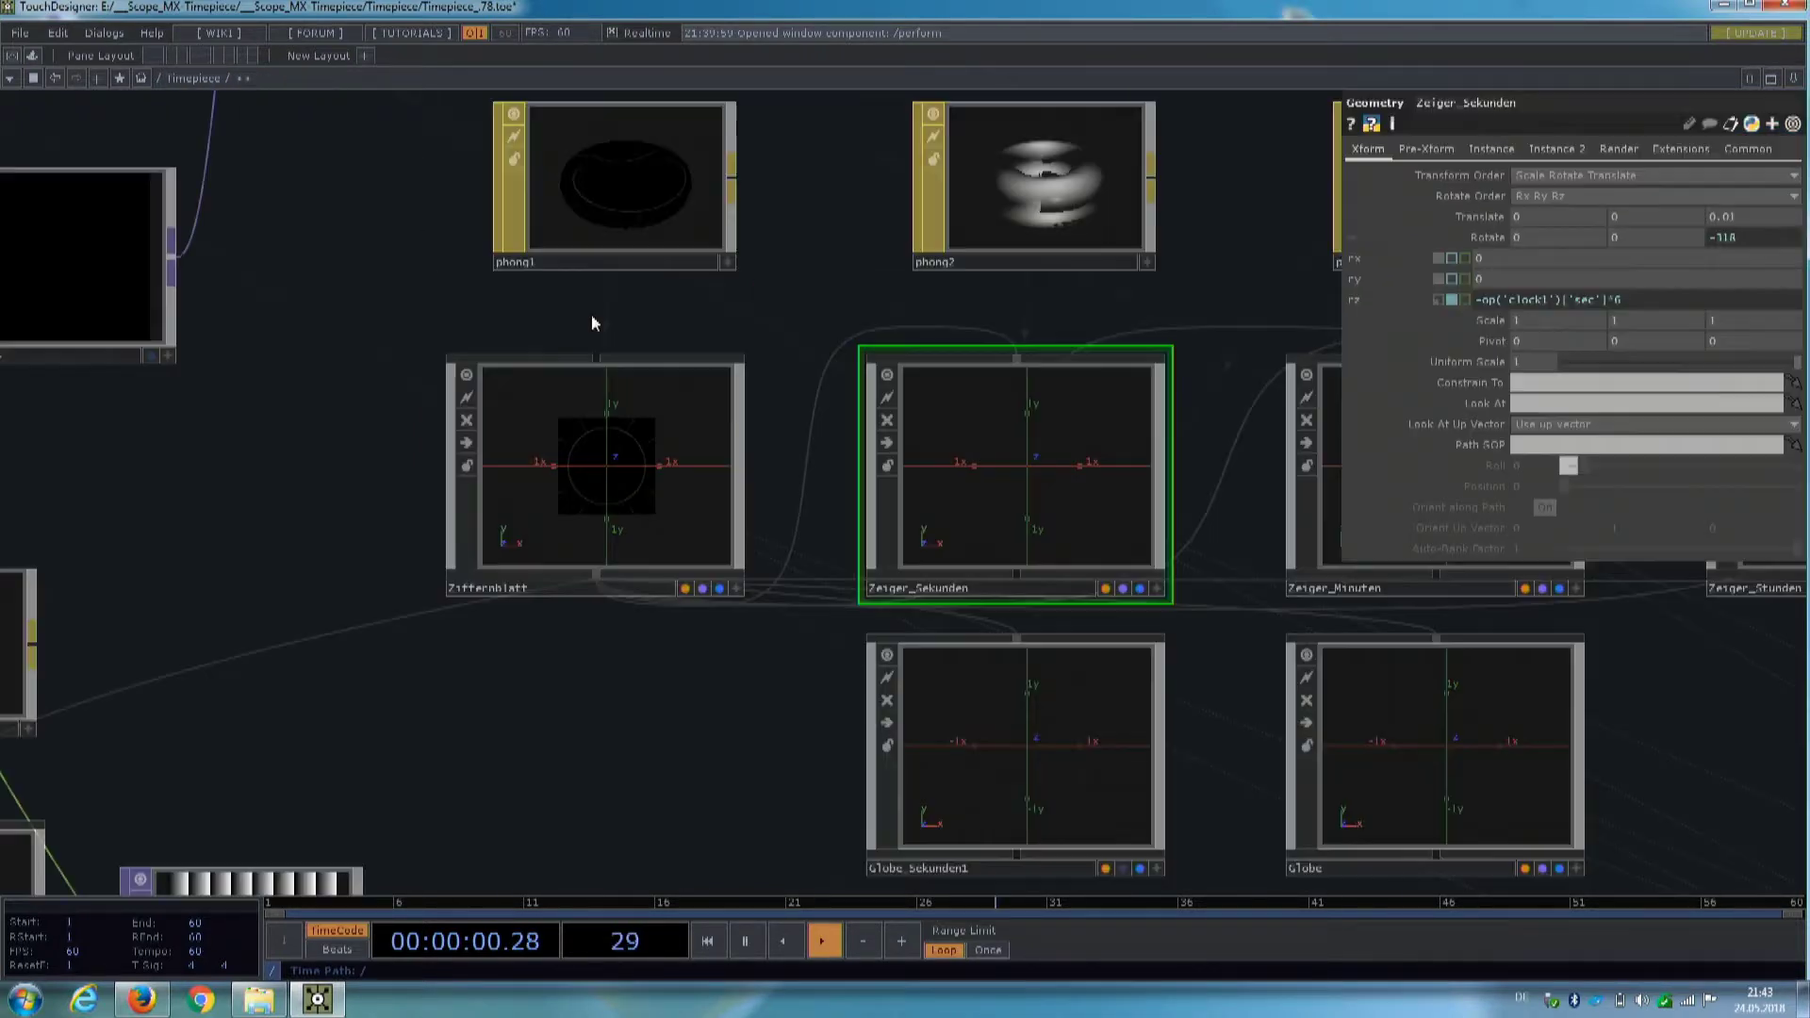
pyautogui.click(642, 462)
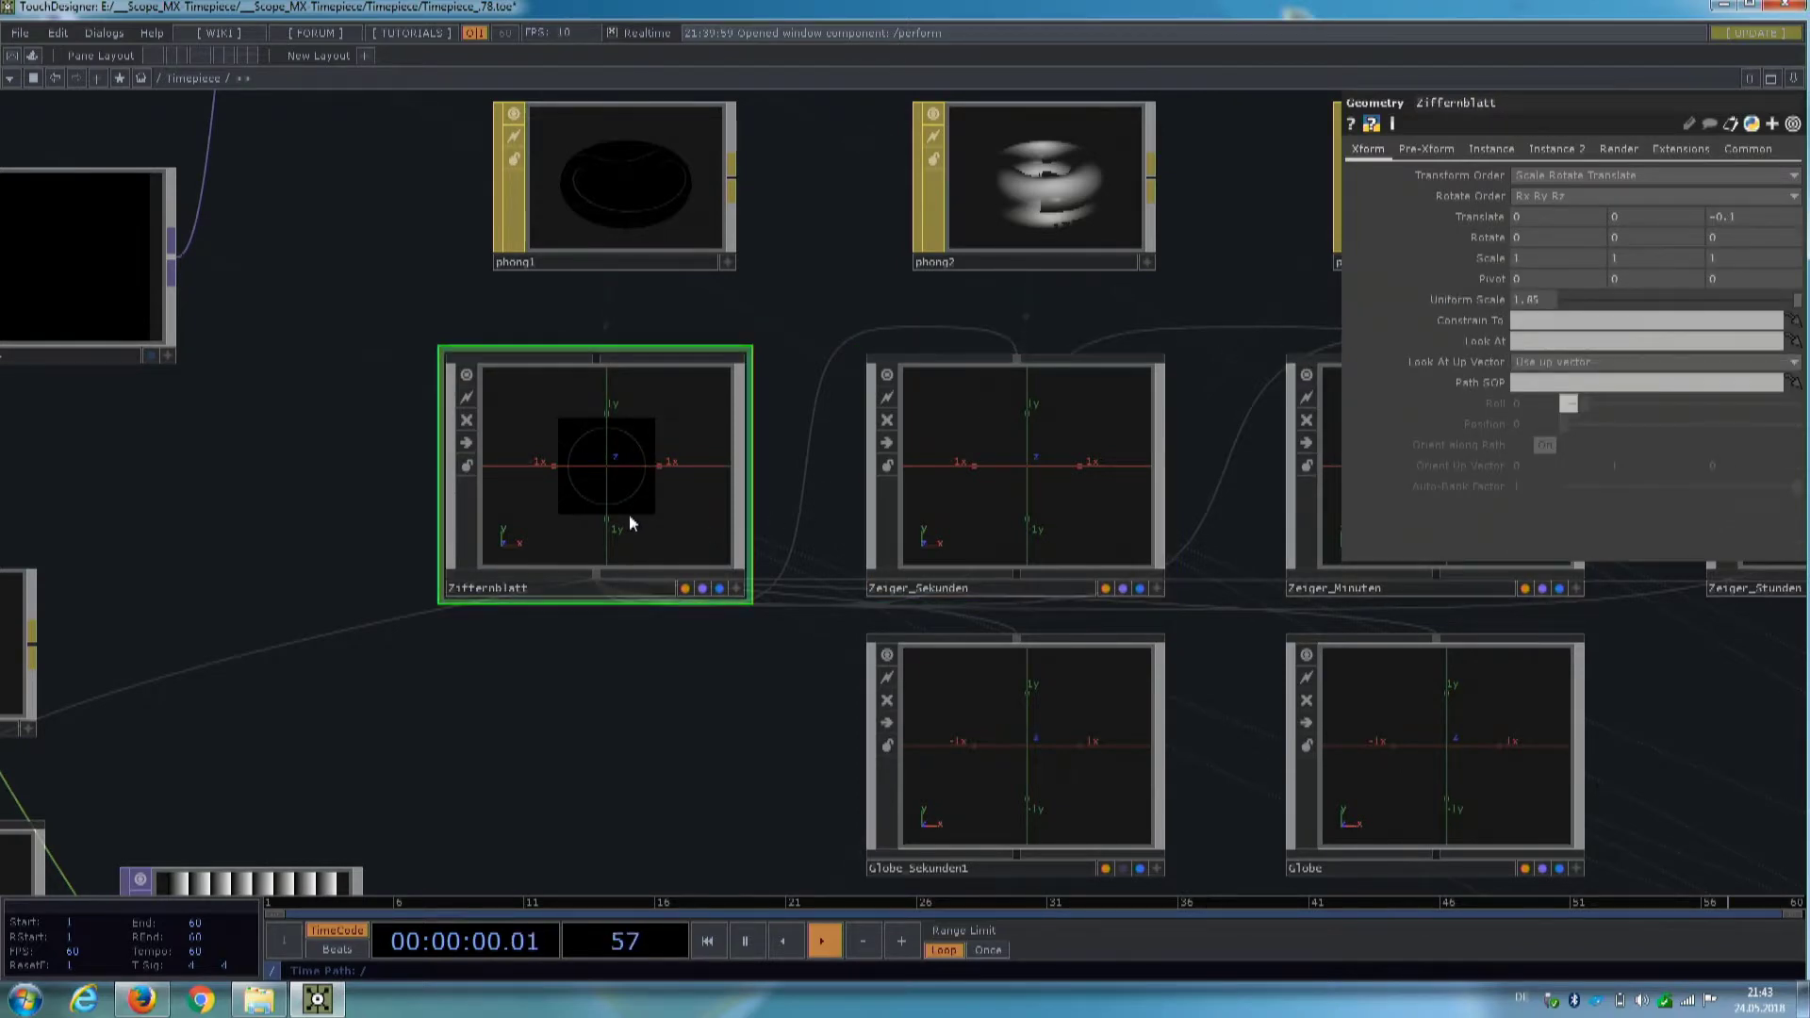
pyautogui.click(942, 477)
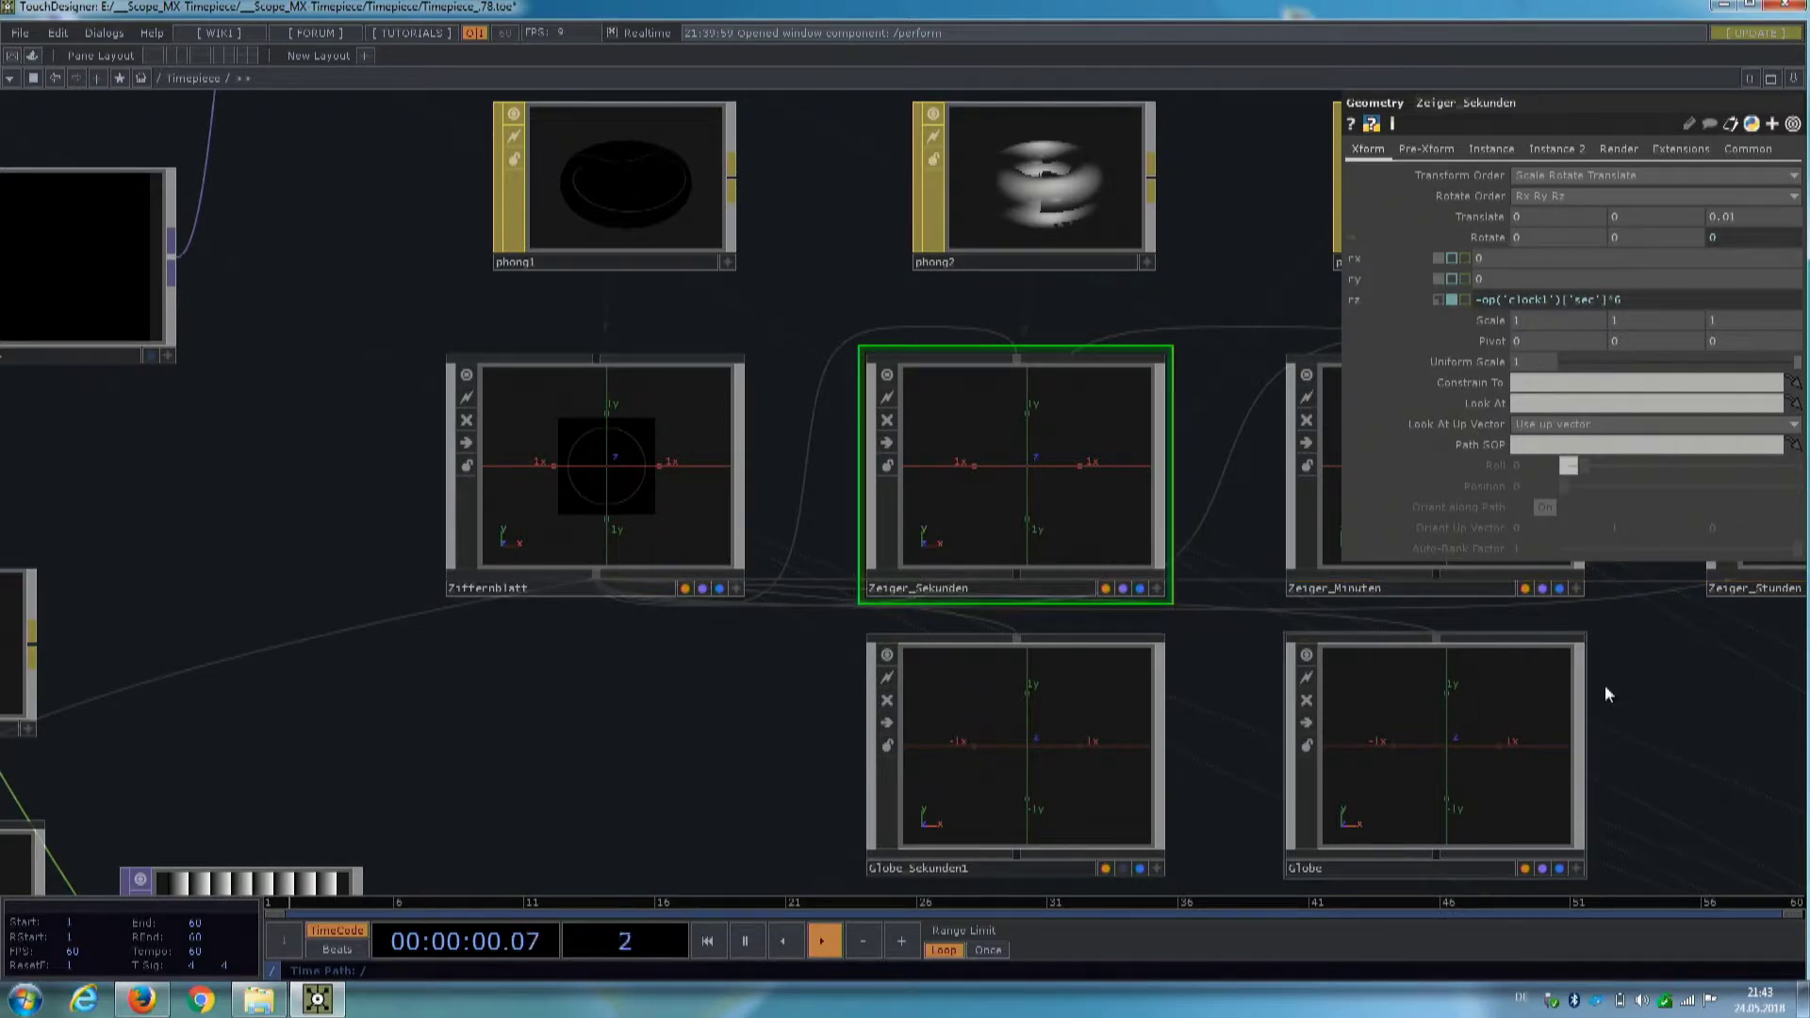
# - Select Zeiger_MikroSekunden1 to check its rotation expression, and view the rectangle and texture inside it
pyautogui.moveTo(1376, 636); pyautogui.dragTo(890, 577)
pyautogui.scroll(-1, 845, 579)
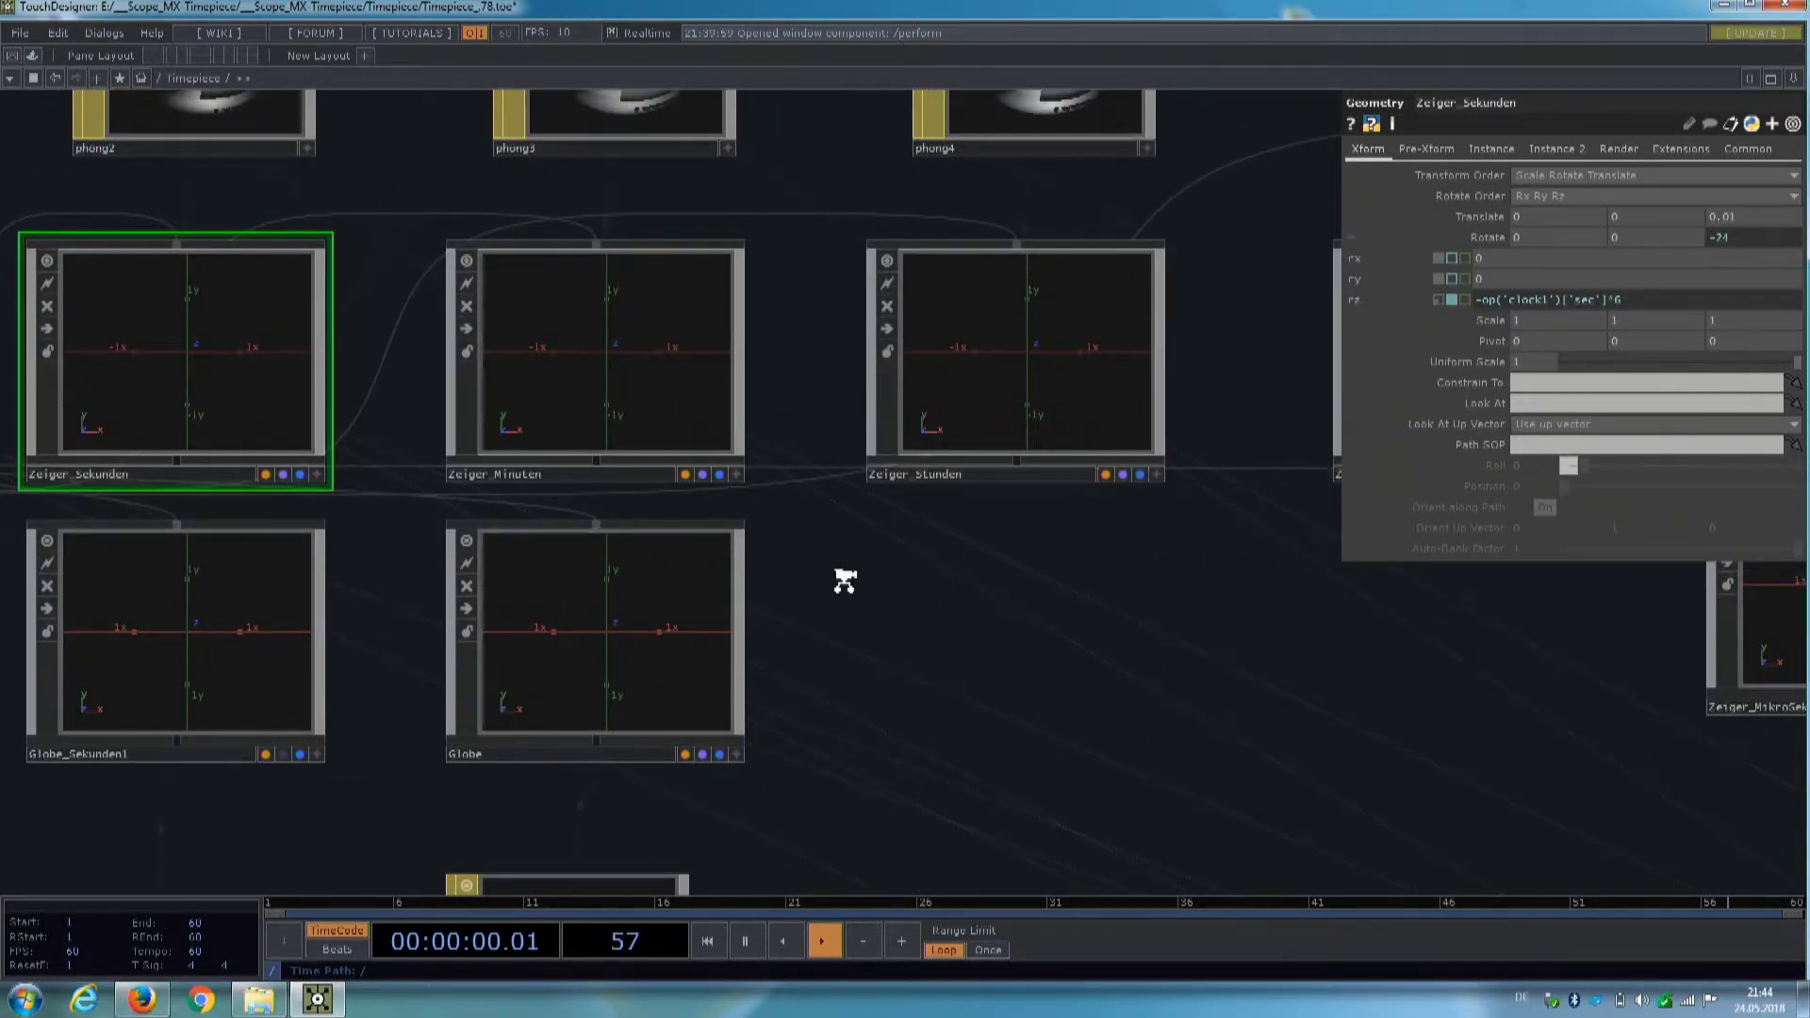
pyautogui.scroll(-3, 845, 579)
pyautogui.moveTo(1027, 665); pyautogui.dragTo(694, 577)
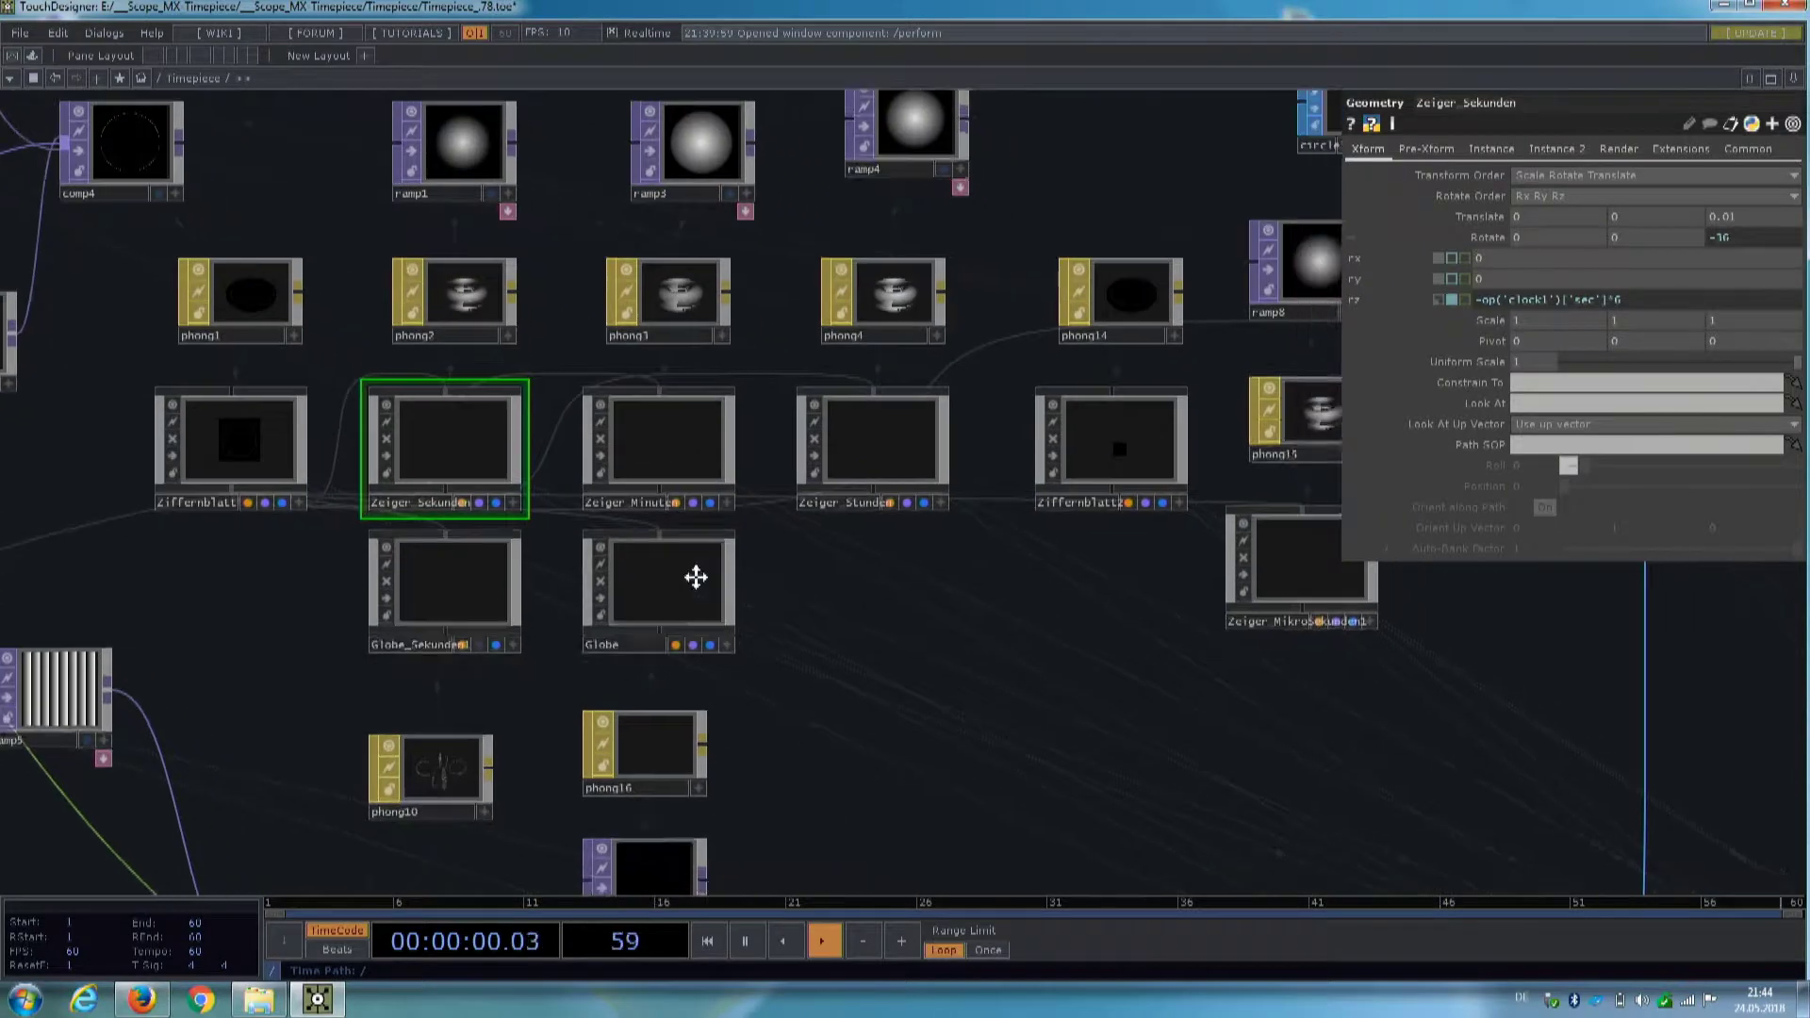
pyautogui.click(1038, 495)
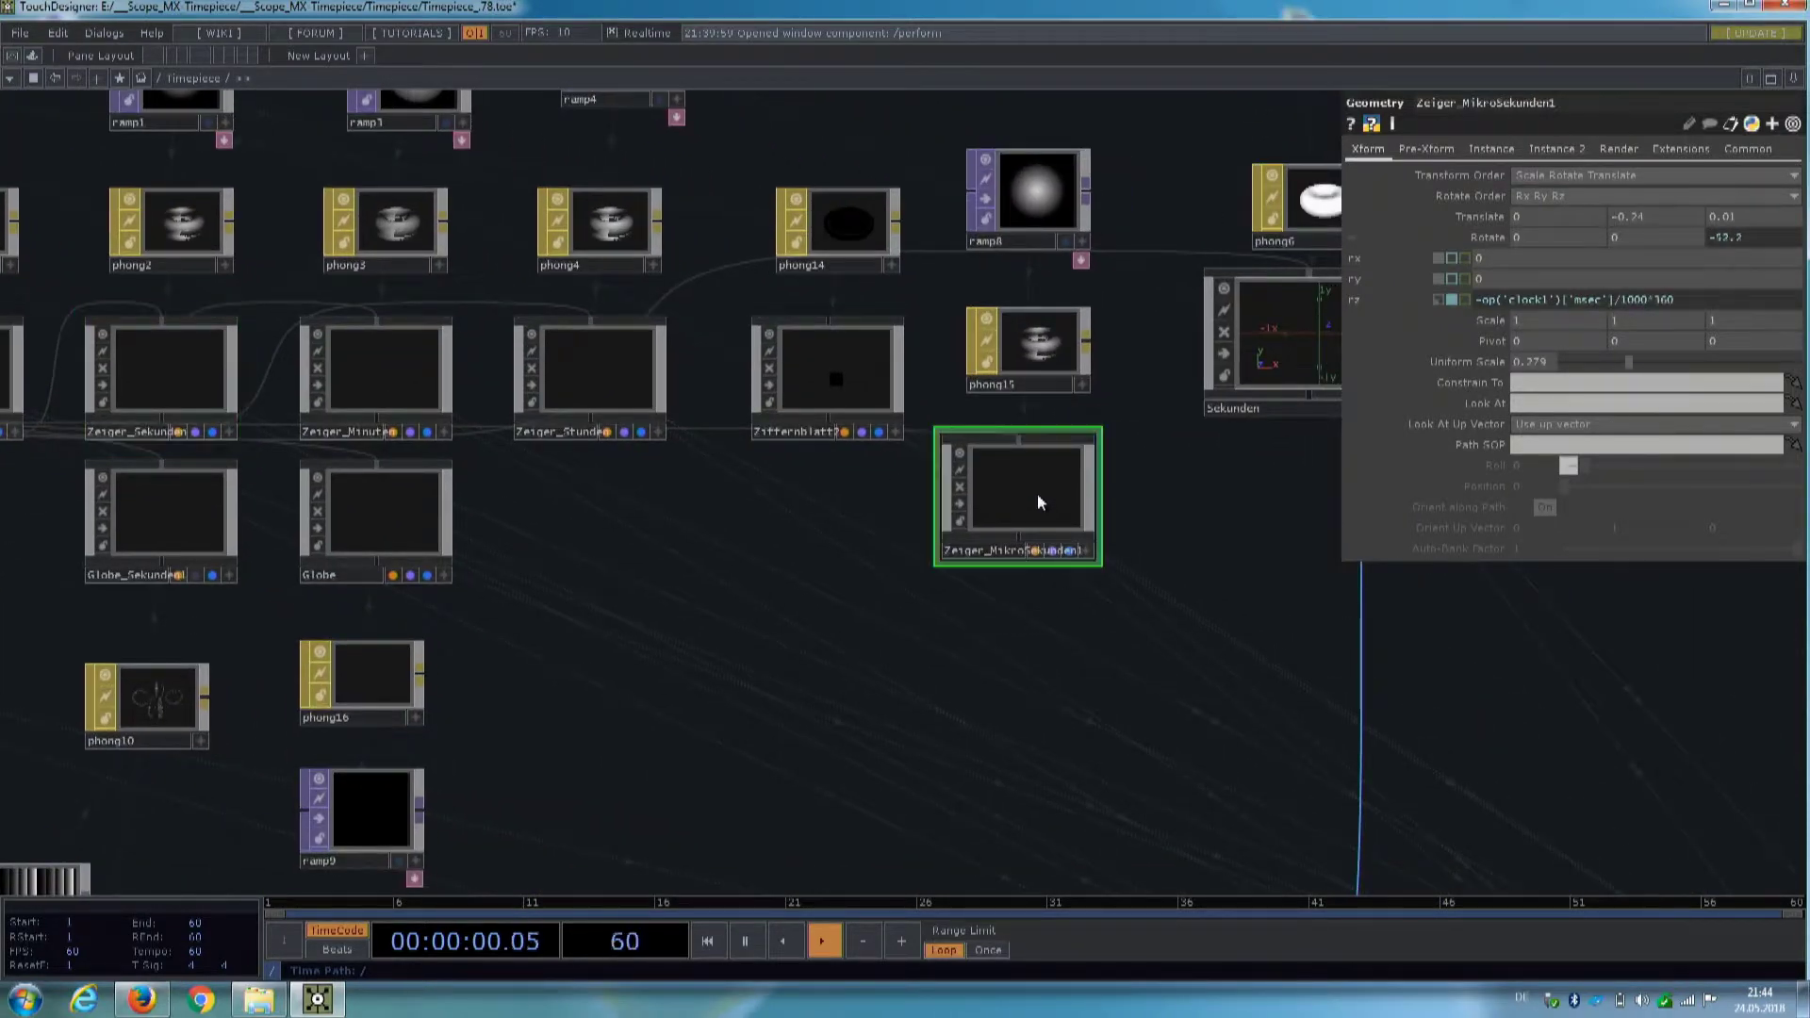
pyautogui.press('i')
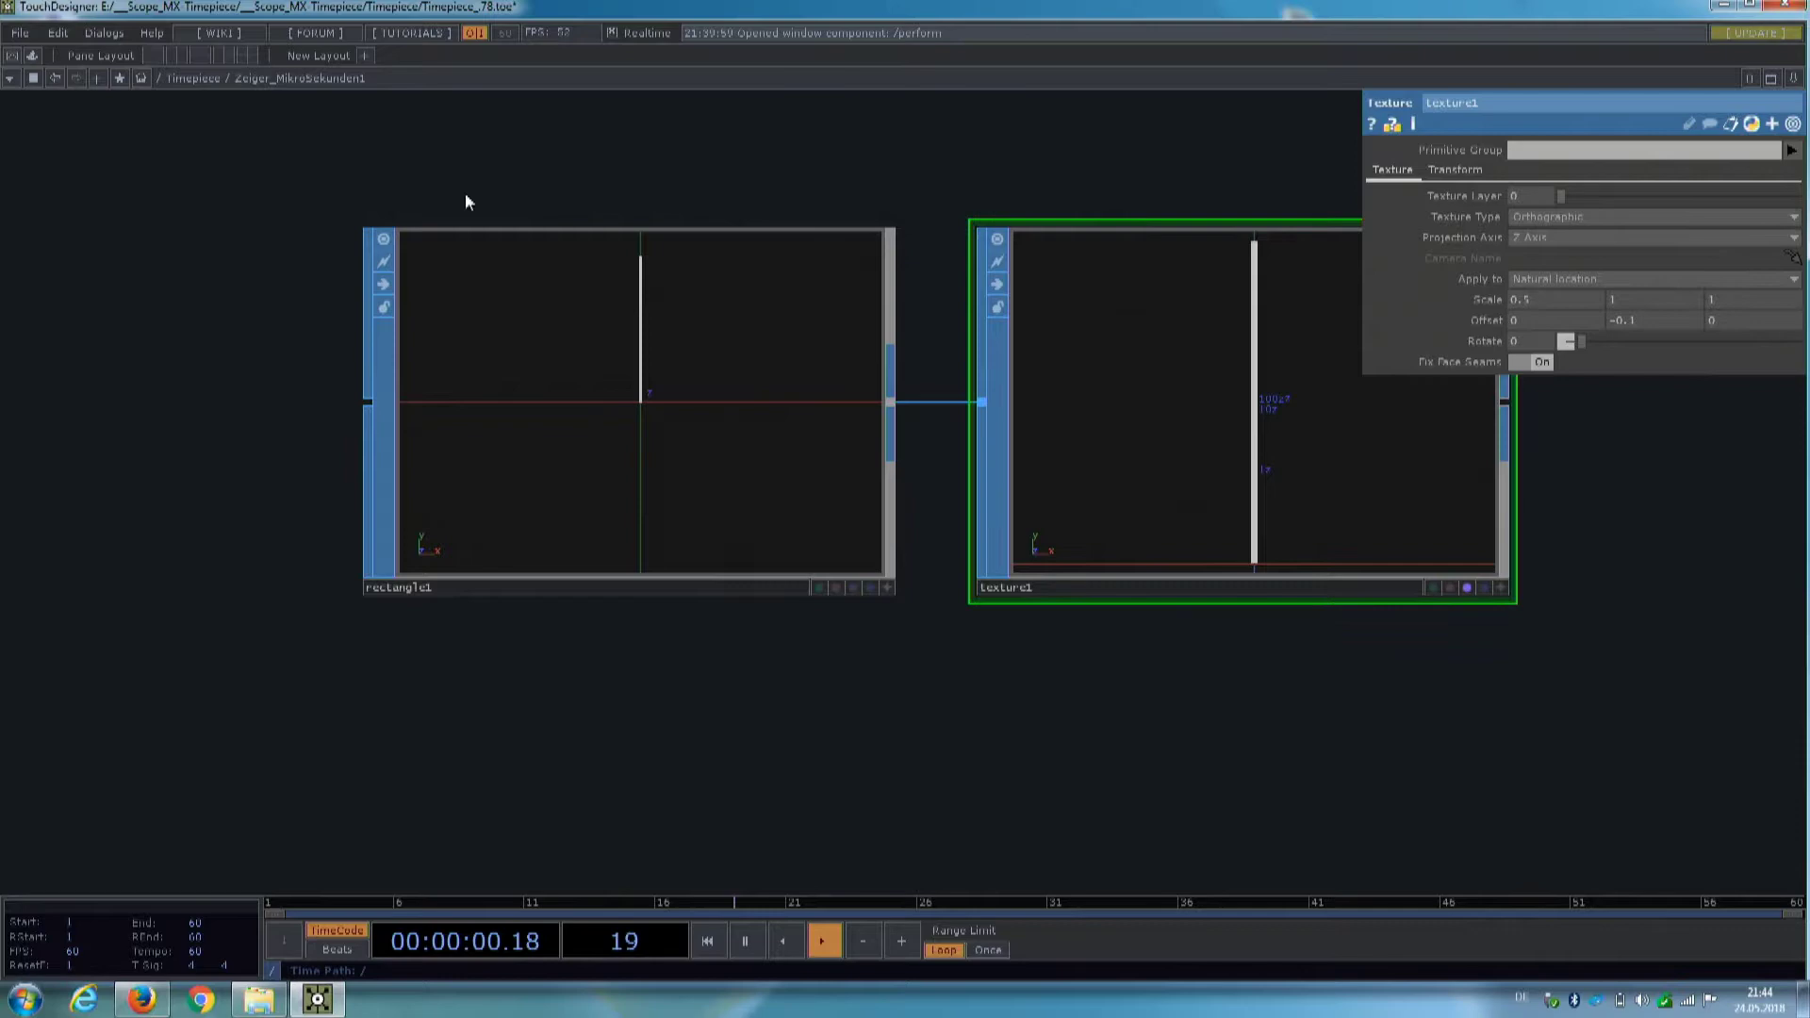
pyautogui.press('u')
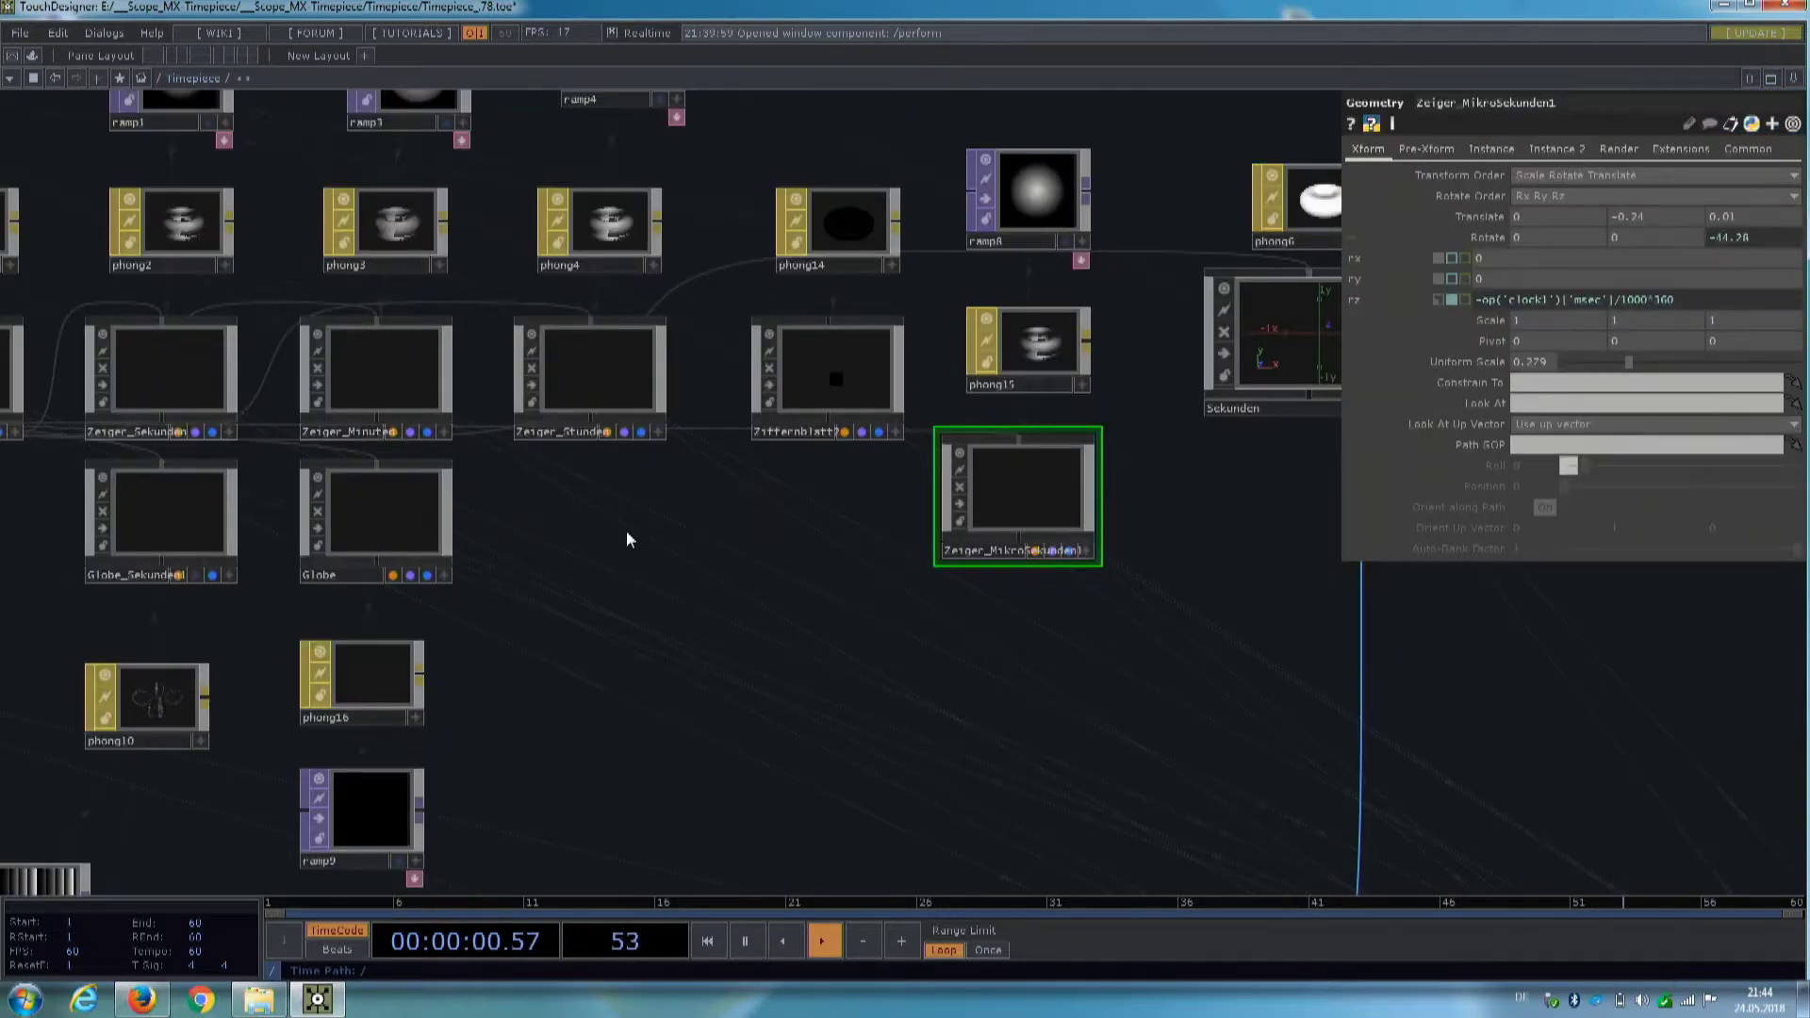
# - Look over the ramp and filter operators, light1, the clock and select channels, and the lower camera and light
pyautogui.moveTo(695, 664); pyautogui.dragTo(907, 524)
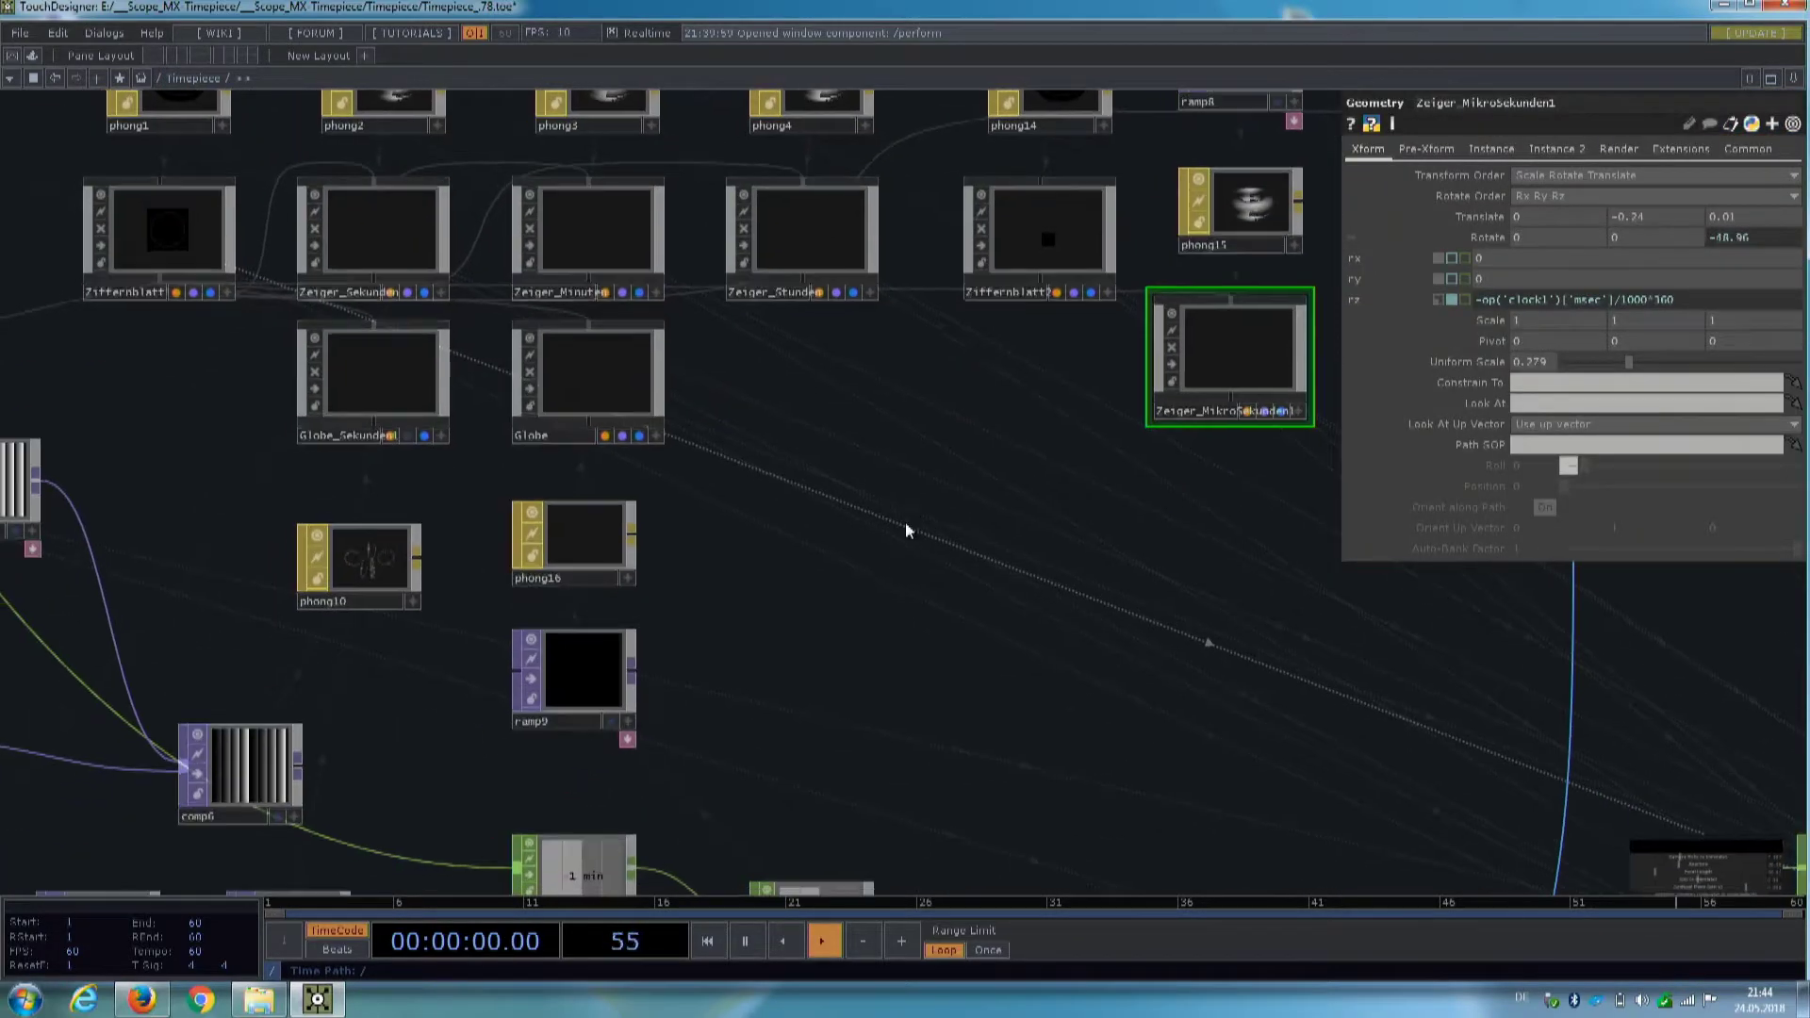
pyautogui.moveTo(741, 690); pyautogui.dragTo(852, 453)
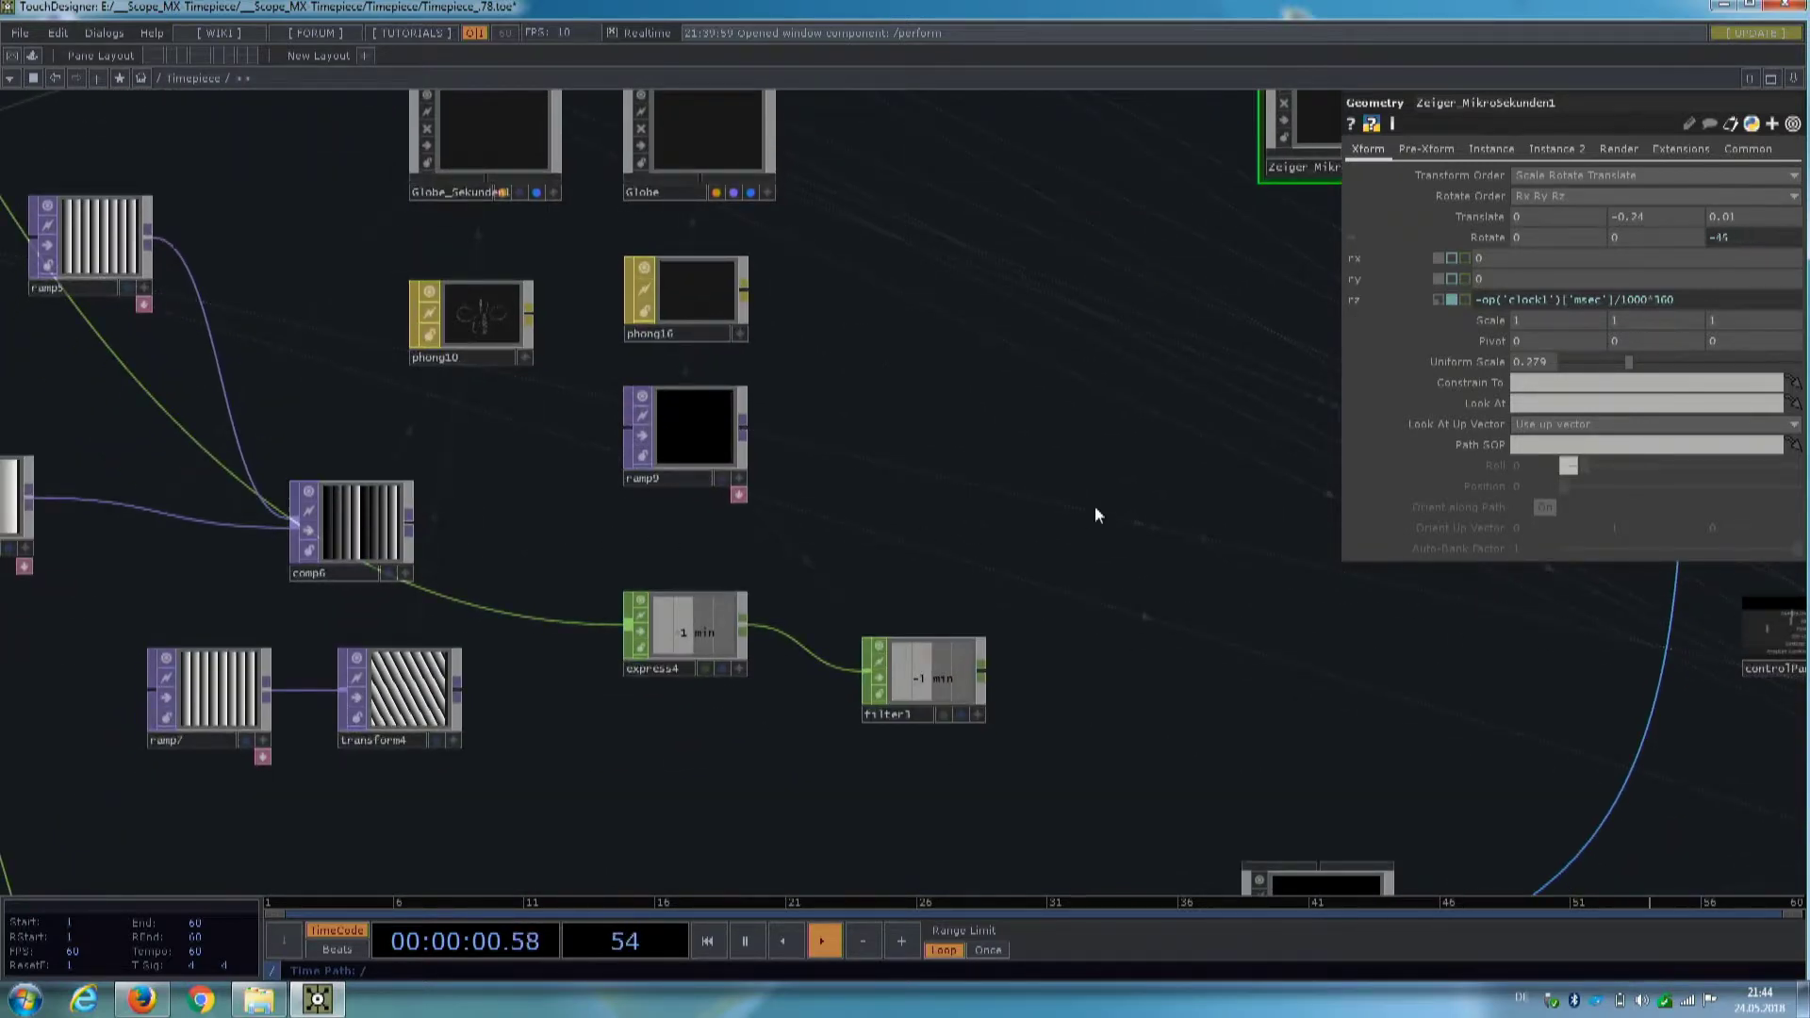
pyautogui.moveTo(817, 457); pyautogui.dragTo(602, 450)
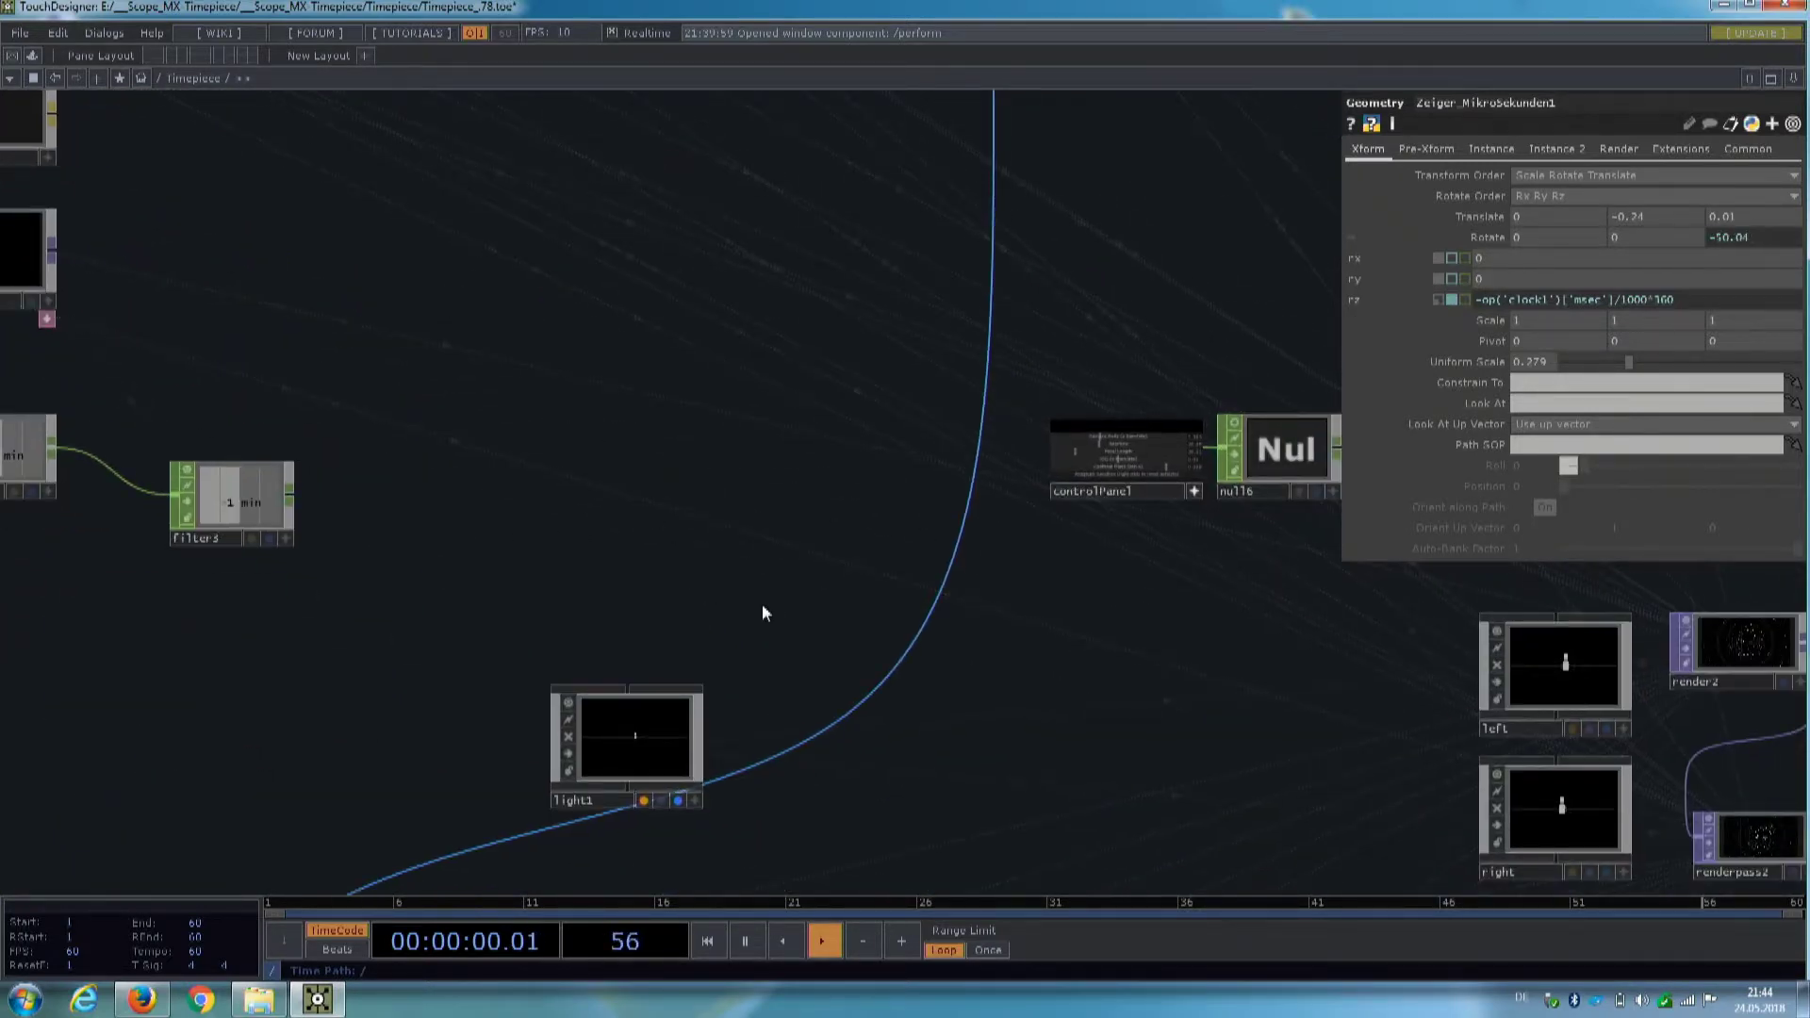
pyautogui.moveTo(761, 605); pyautogui.dragTo(462, 317)
pyautogui.moveTo(1268, 748); pyautogui.dragTo(986, 659)
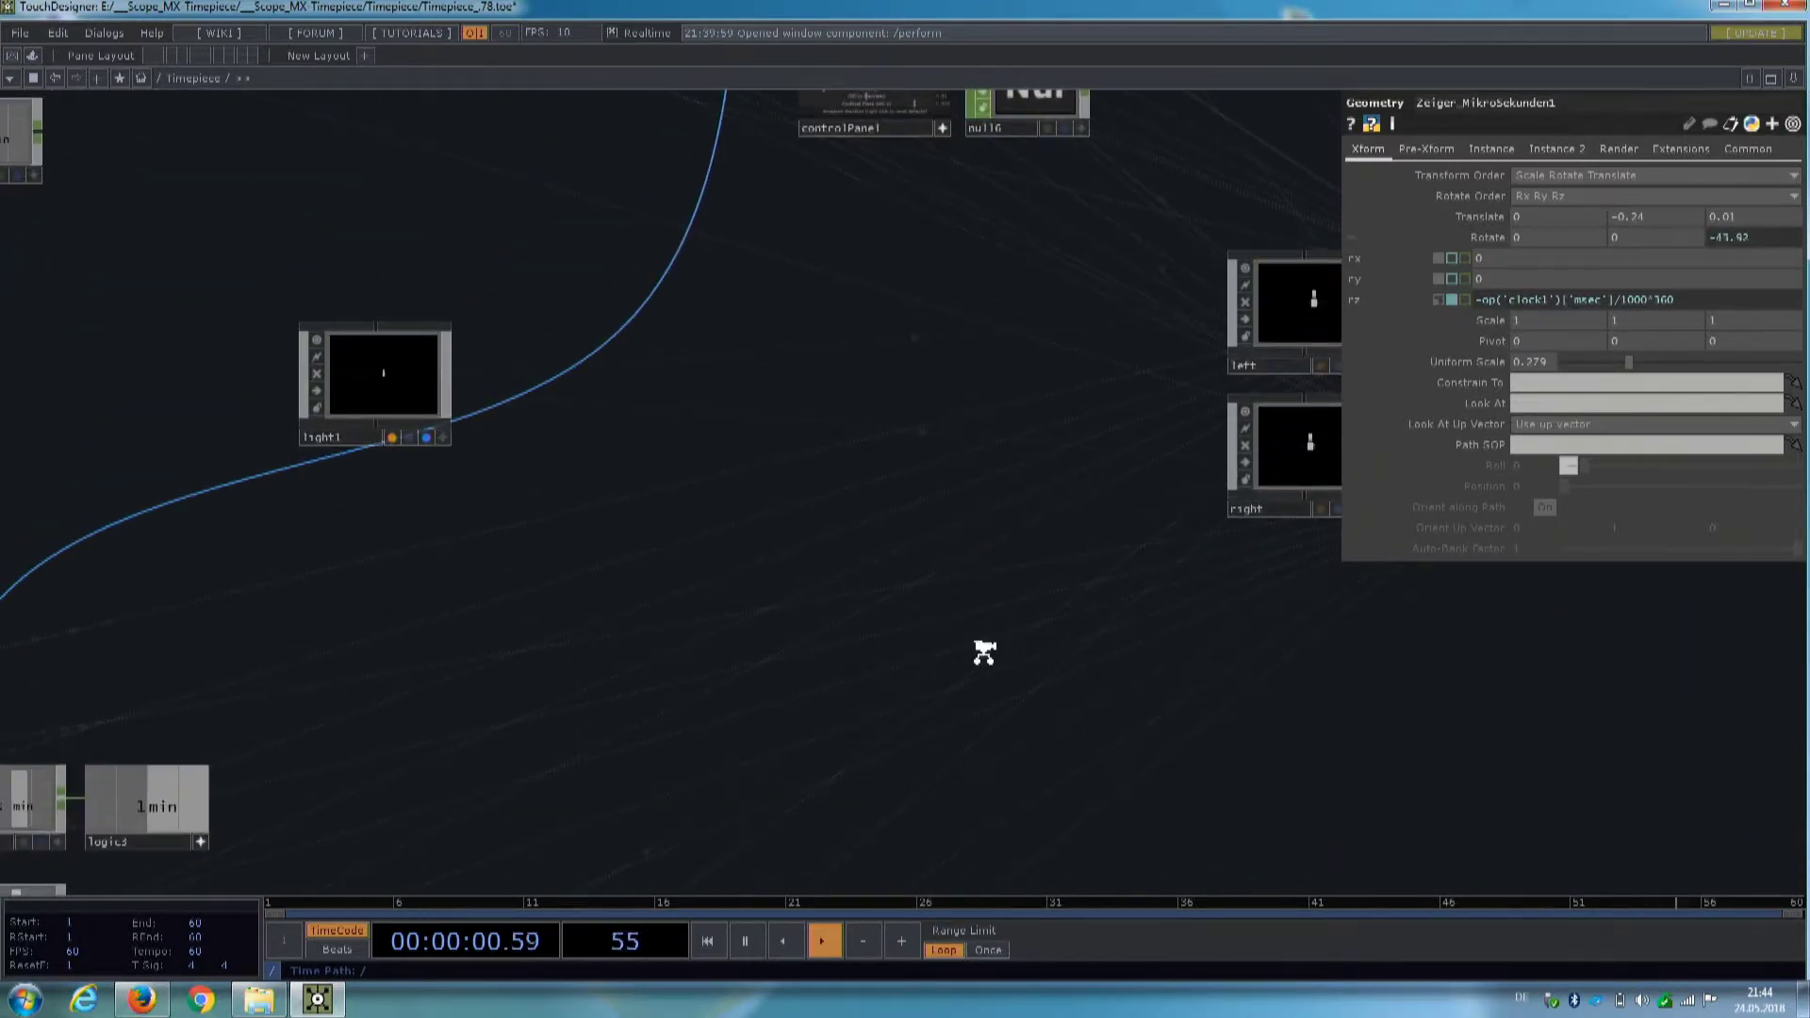
pyautogui.scroll(-2, 984, 651)
pyautogui.moveTo(731, 723); pyautogui.dragTo(917, 529)
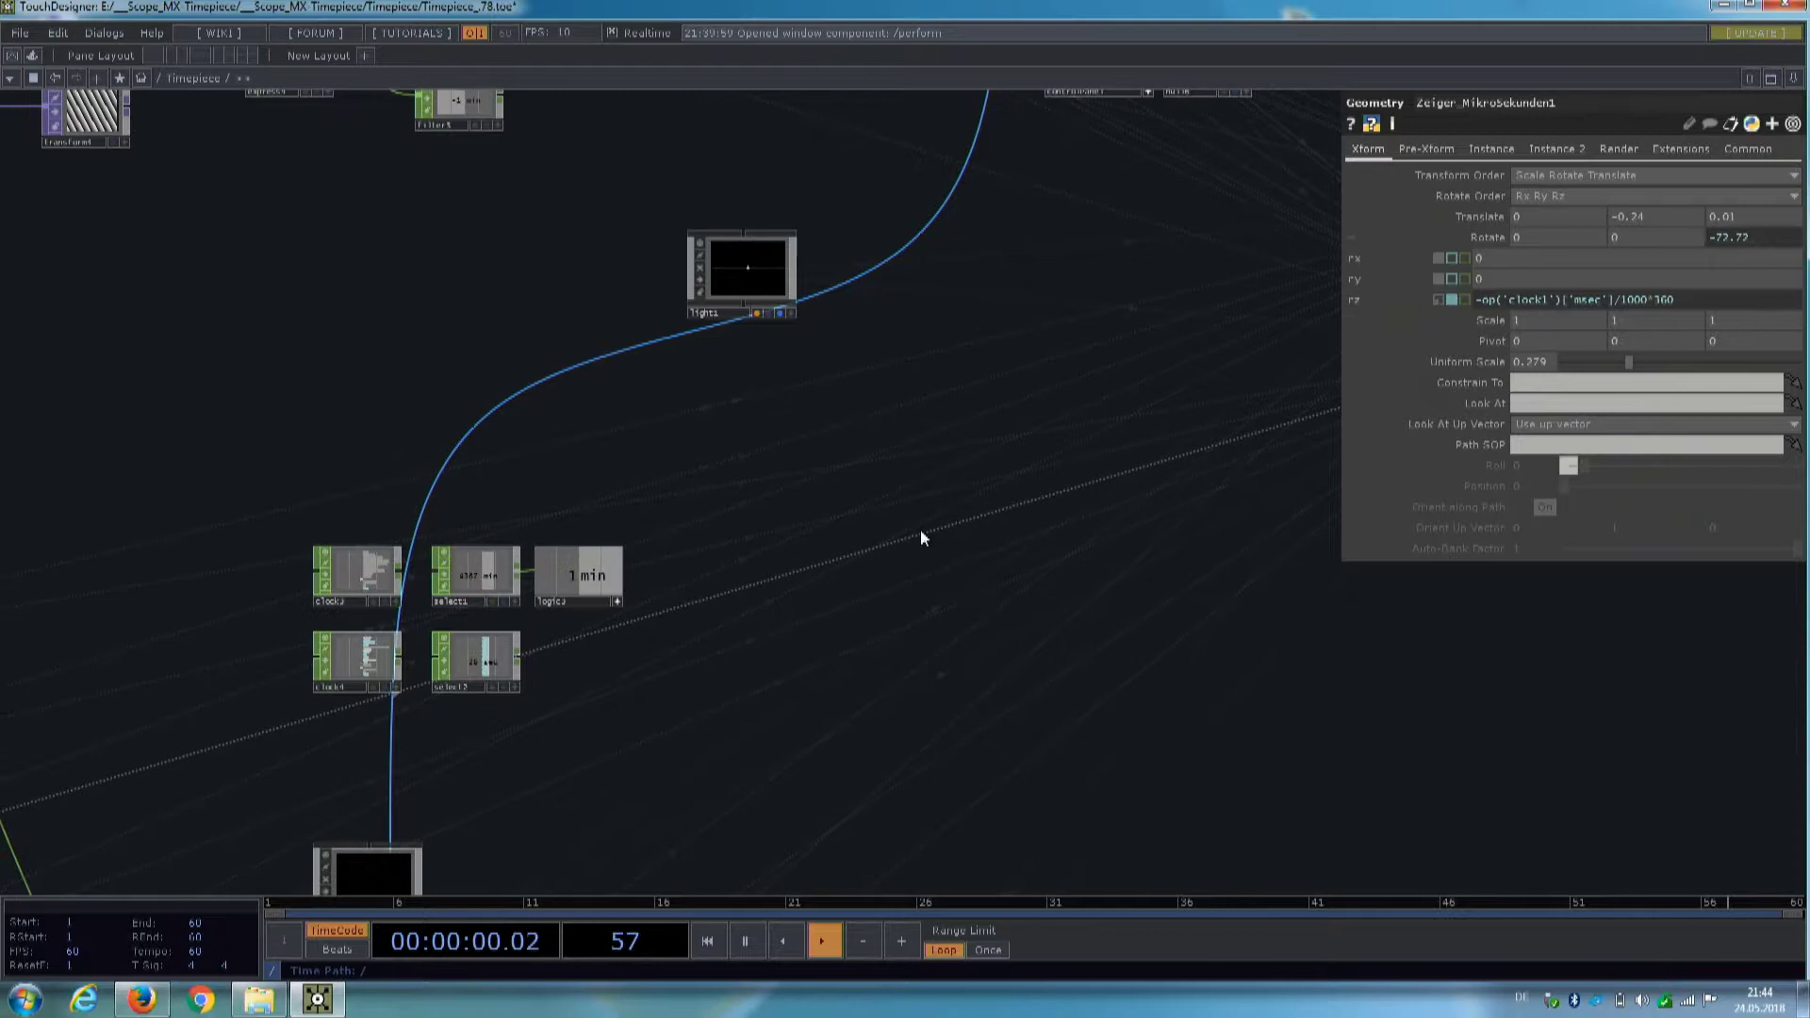
pyautogui.moveTo(825, 611); pyautogui.dragTo(986, 379)
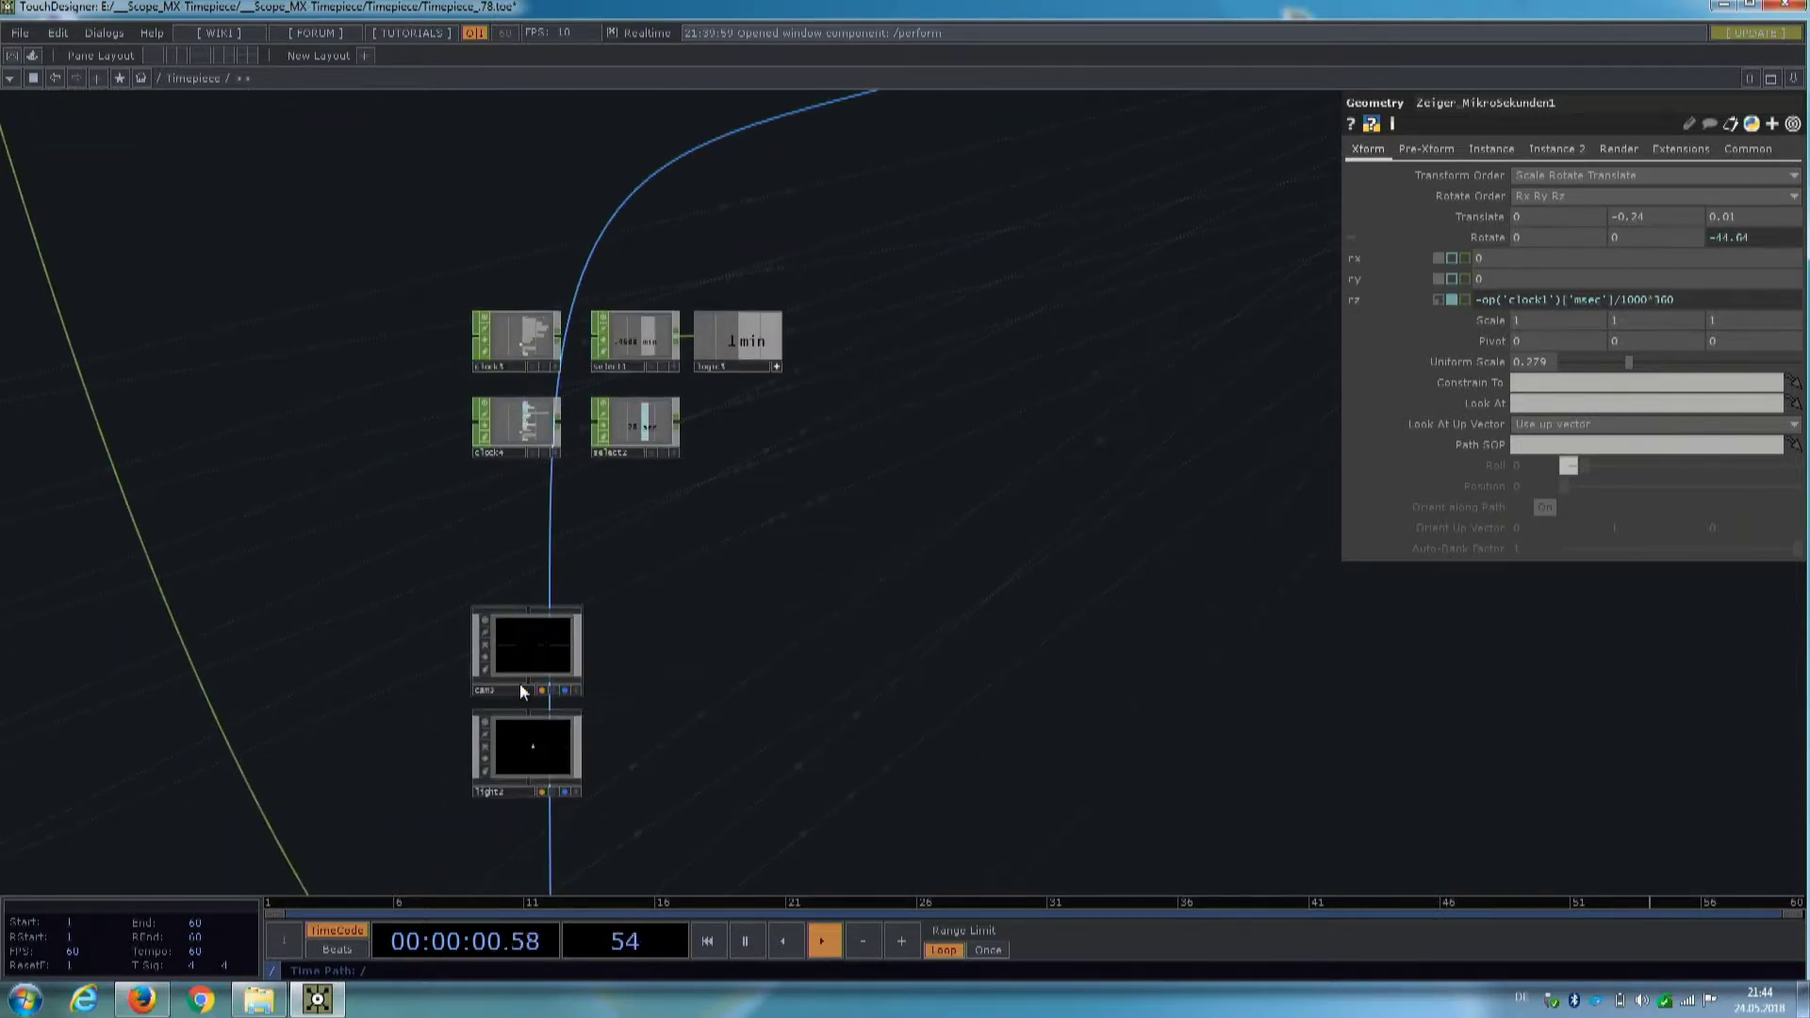
# - View the whole Timepiece network, and examine geo3 with phong20 and the circle, particle and trigger operators
pyautogui.scroll(-8, 622, 575)
pyautogui.scroll(2, 603, 614)
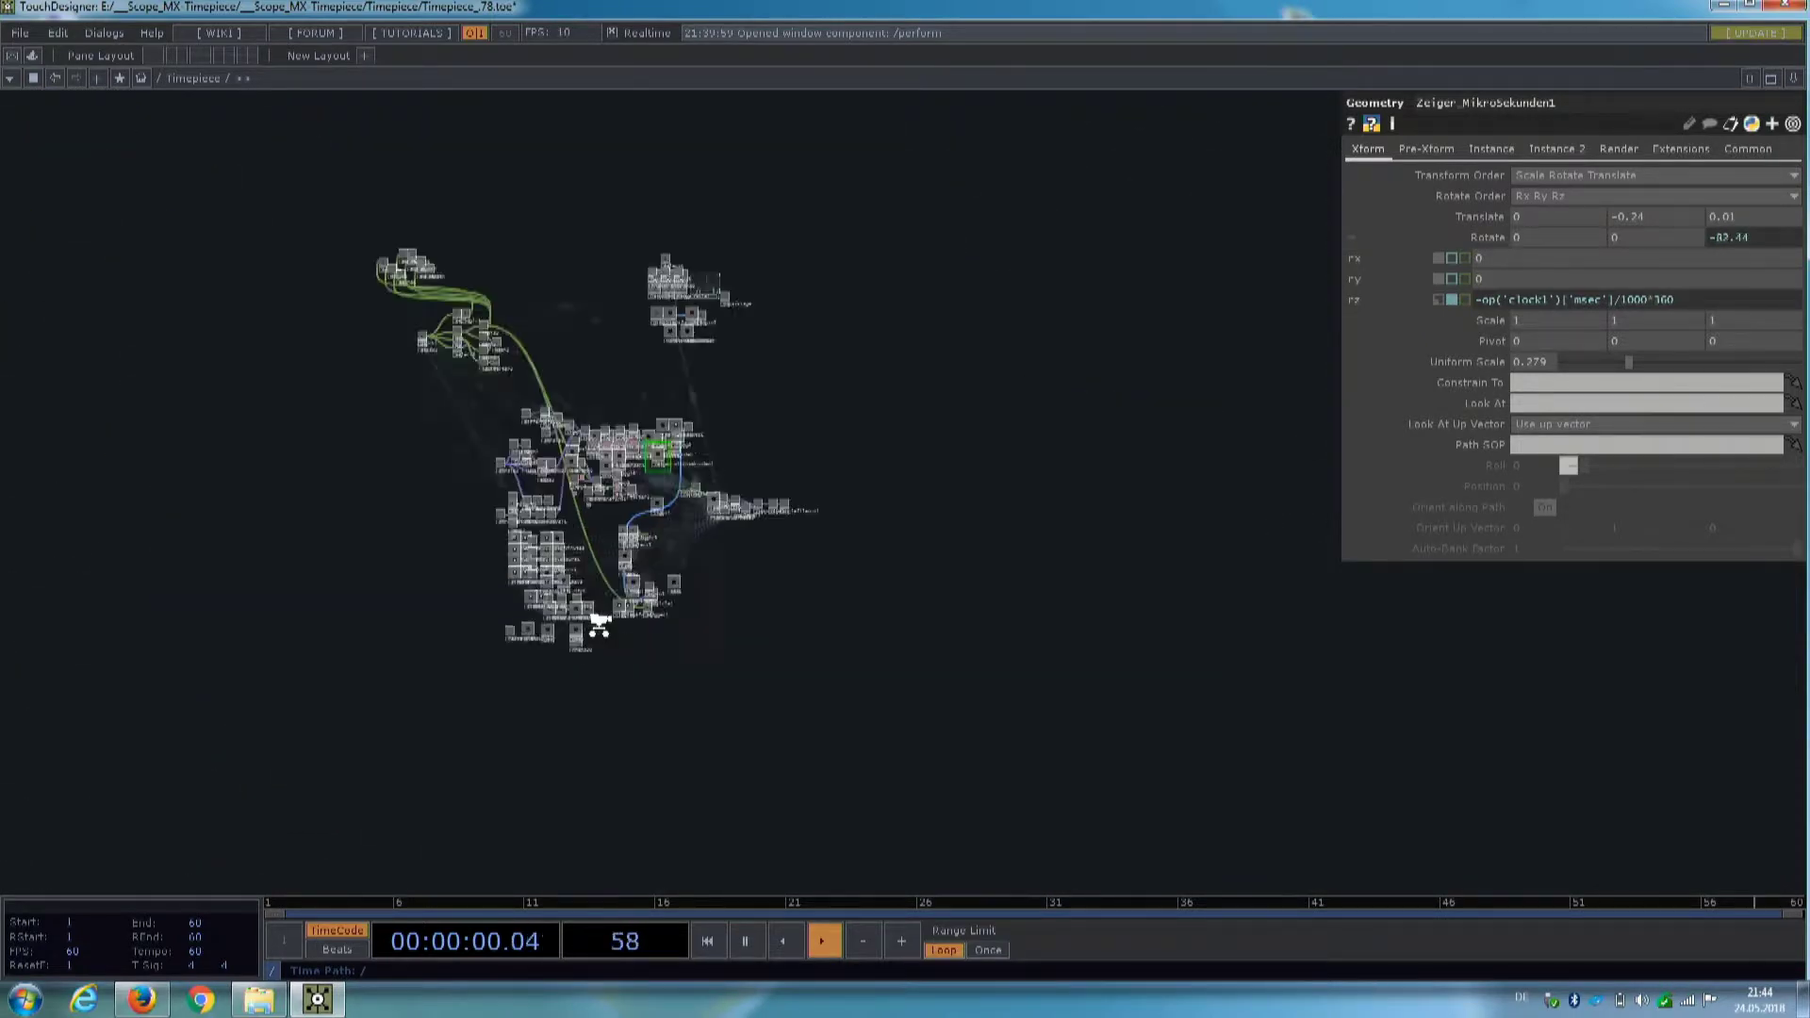
pyautogui.scroll(10, 599, 627)
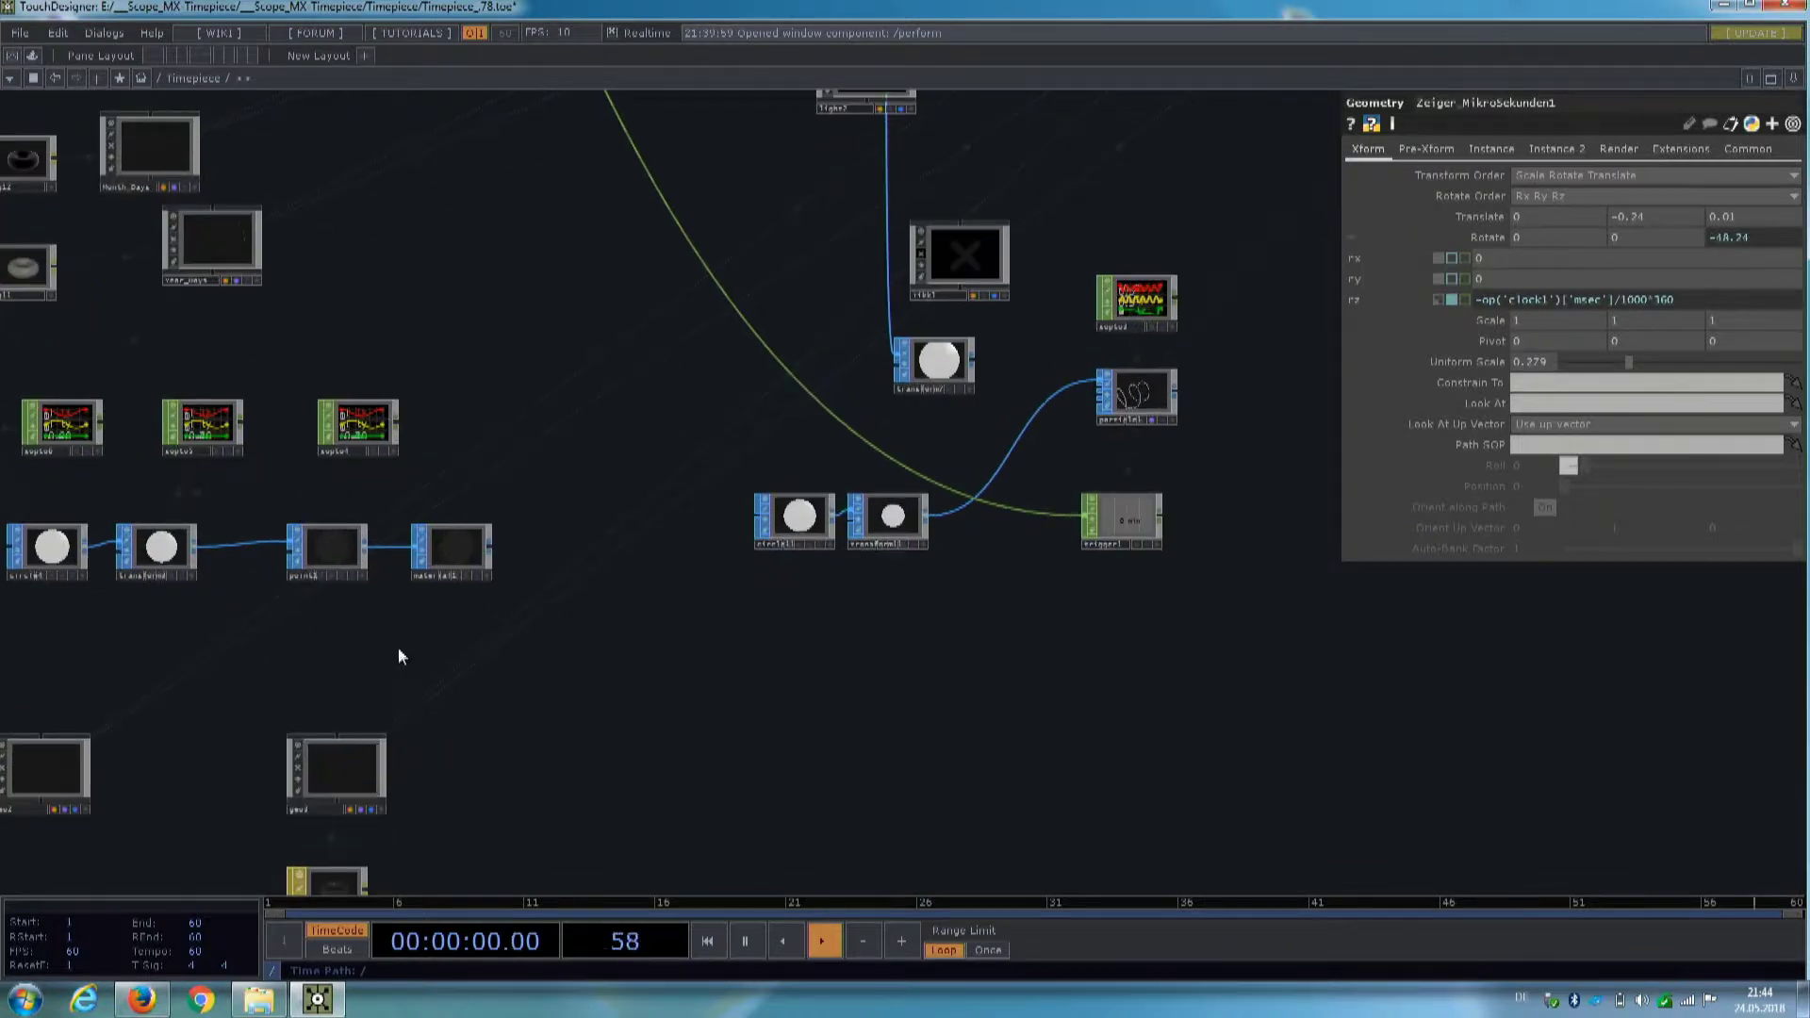
pyautogui.moveTo(398, 656); pyautogui.dragTo(626, 432)
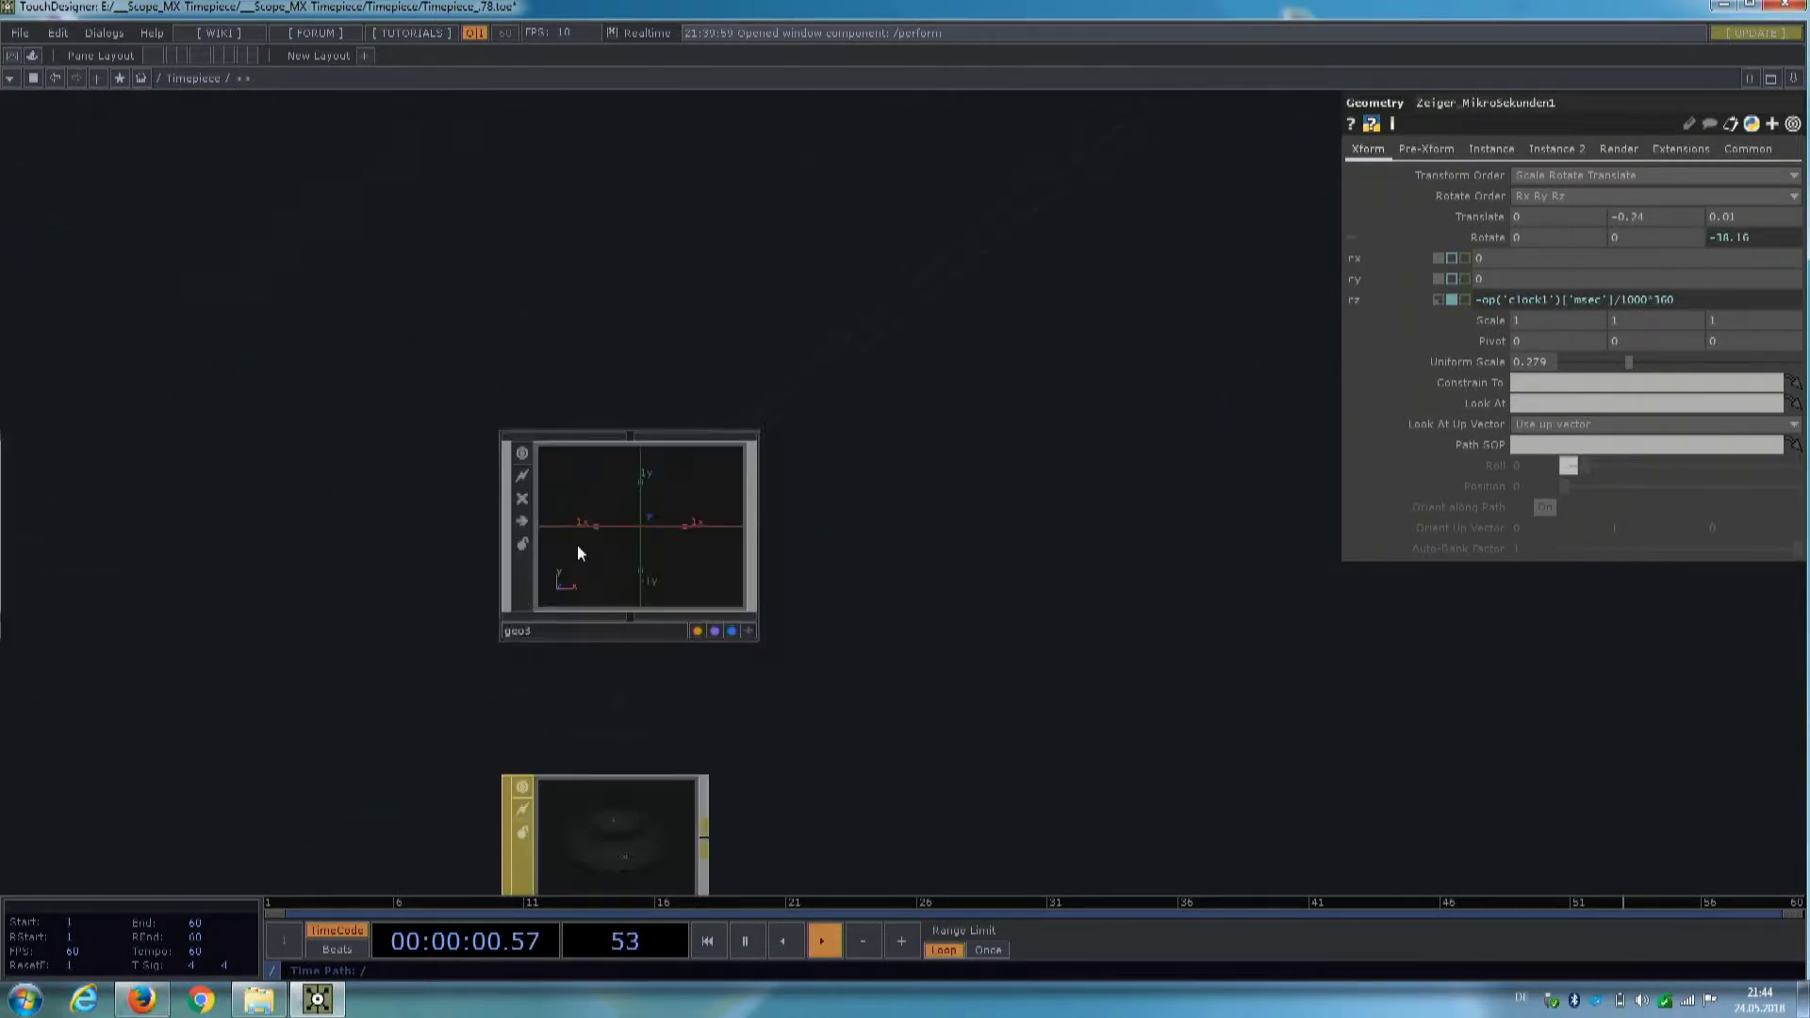
pyautogui.scroll(-3, 579, 552)
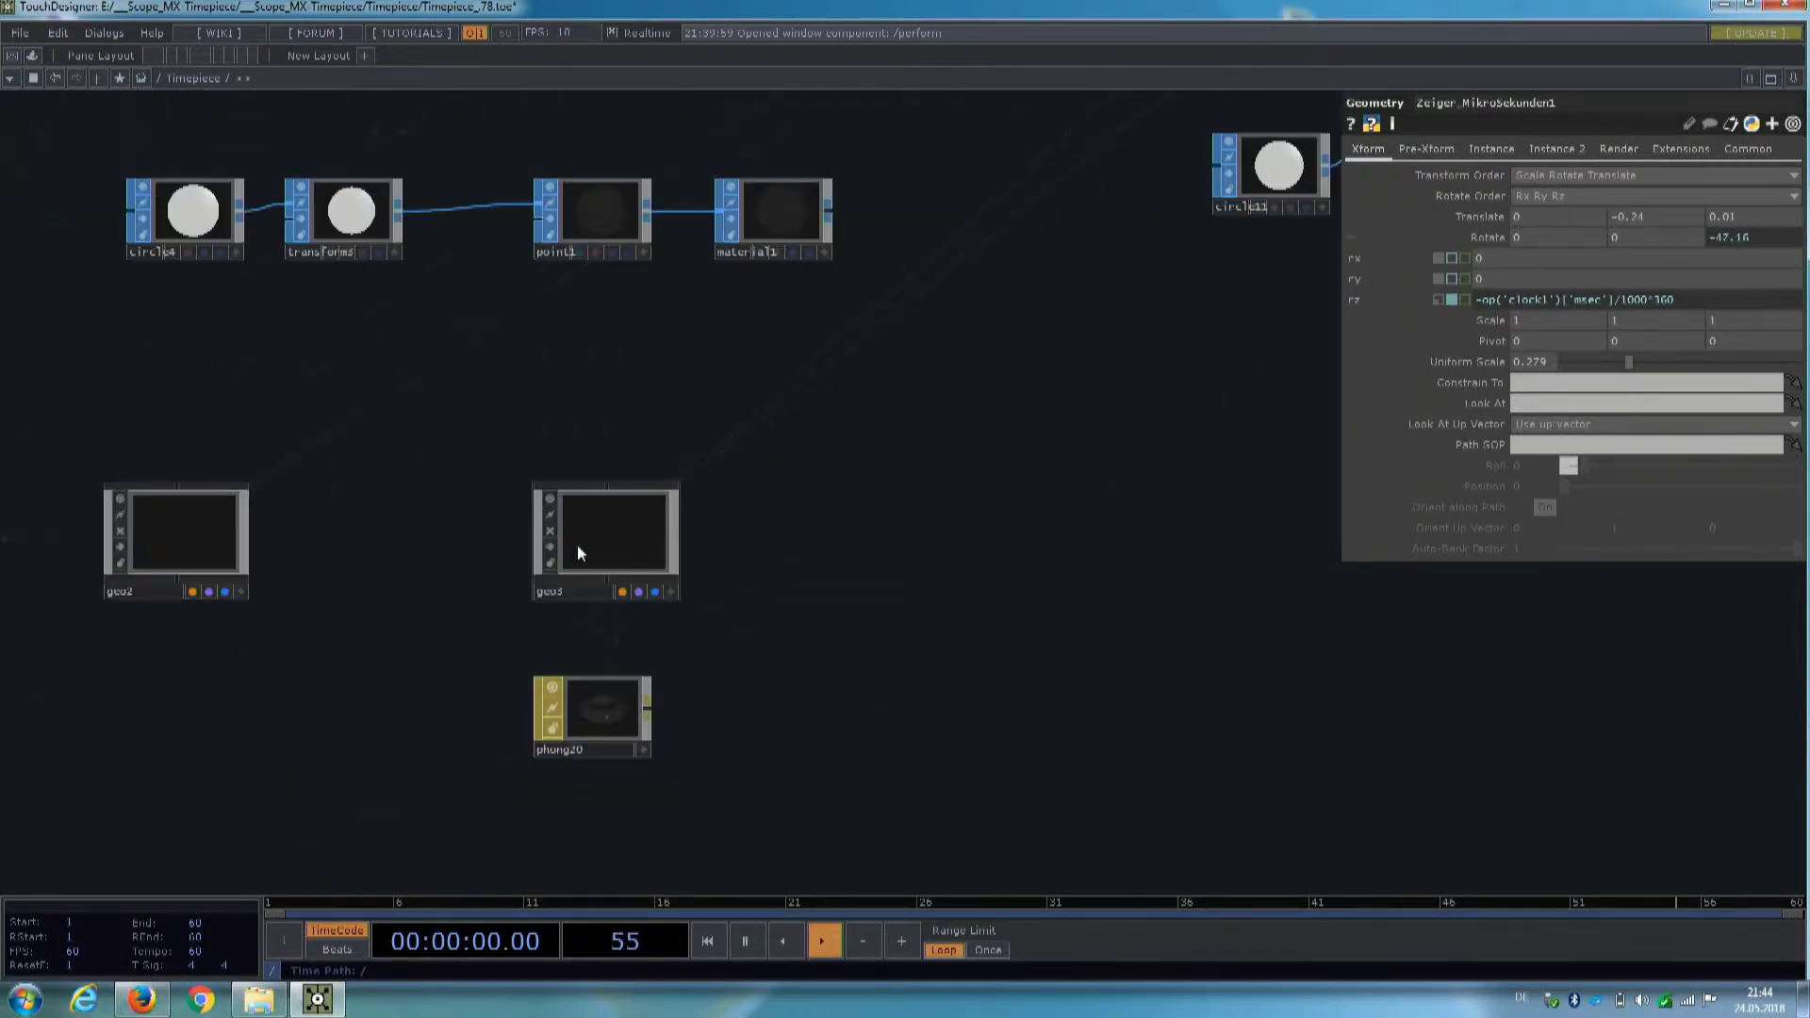
pyautogui.scroll(-2, 578, 552)
pyautogui.moveTo(974, 474); pyautogui.dragTo(216, 577)
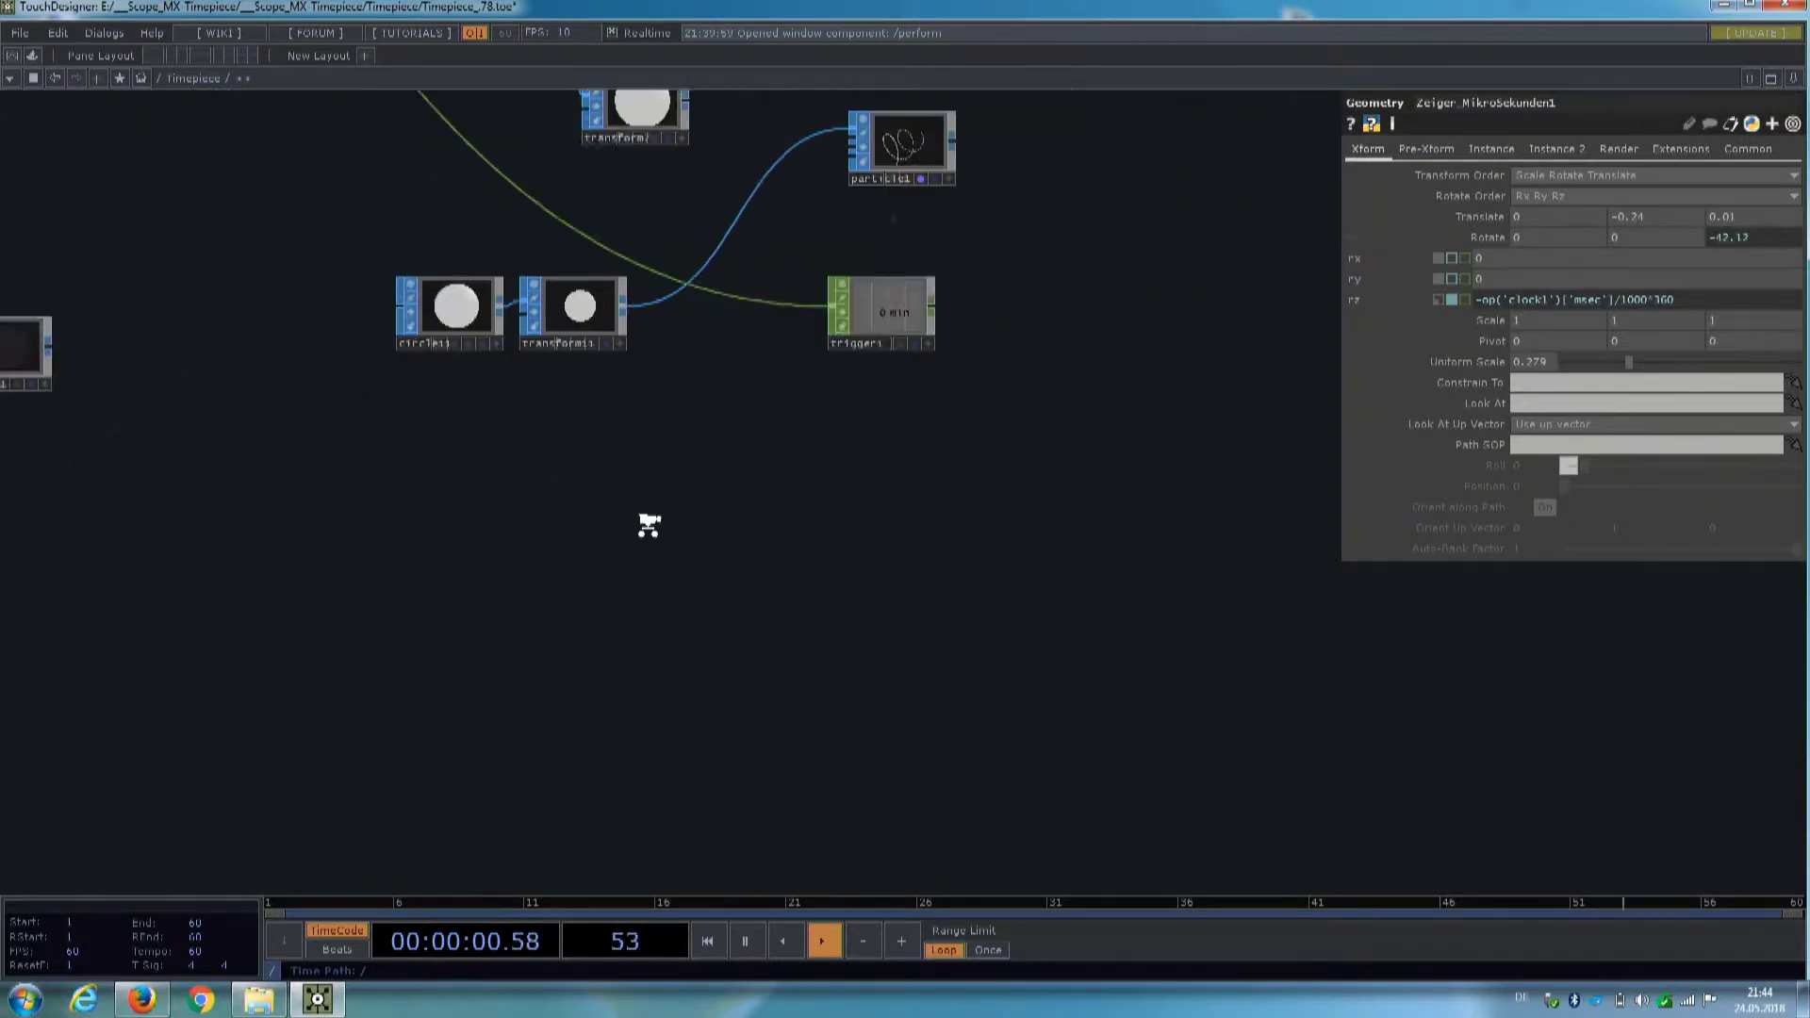
# - Examine the left and right stereo cameras with their render chain, and view render2's clock image up close
pyautogui.scroll(-5, 646, 525)
pyautogui.moveTo(750, 534); pyautogui.dragTo(702, 630)
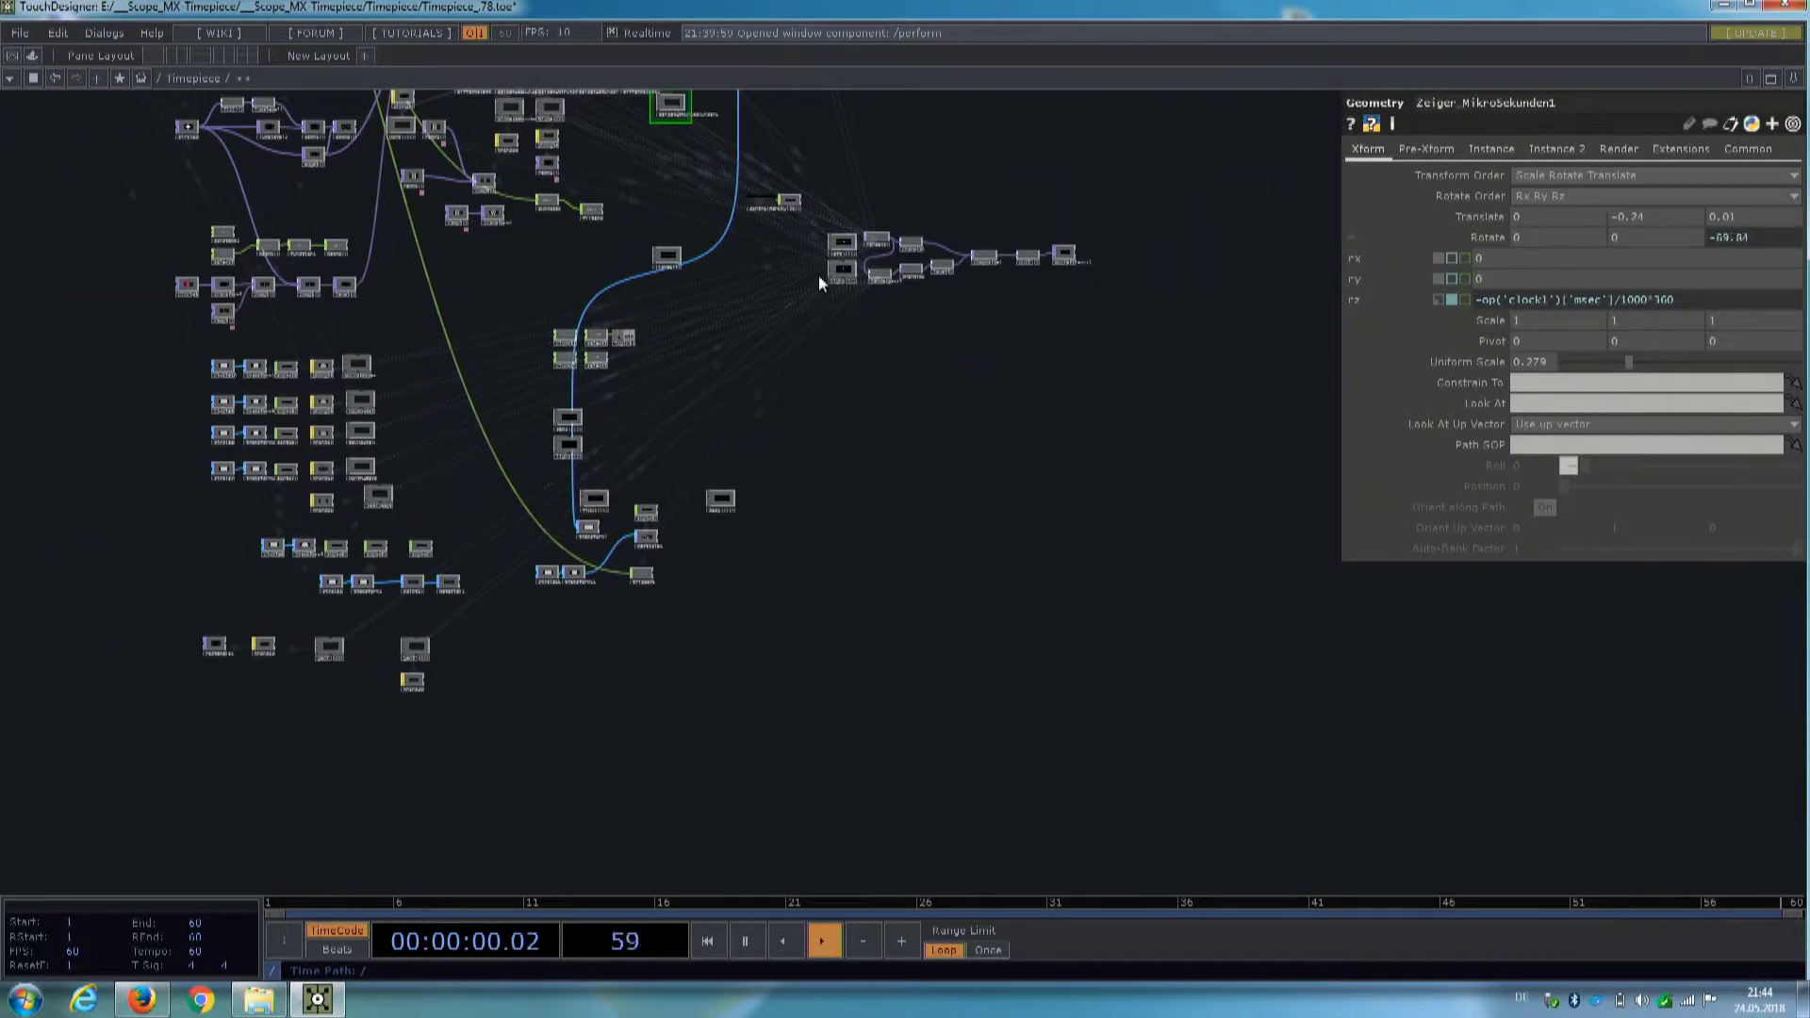
pyautogui.scroll(5, 856, 243)
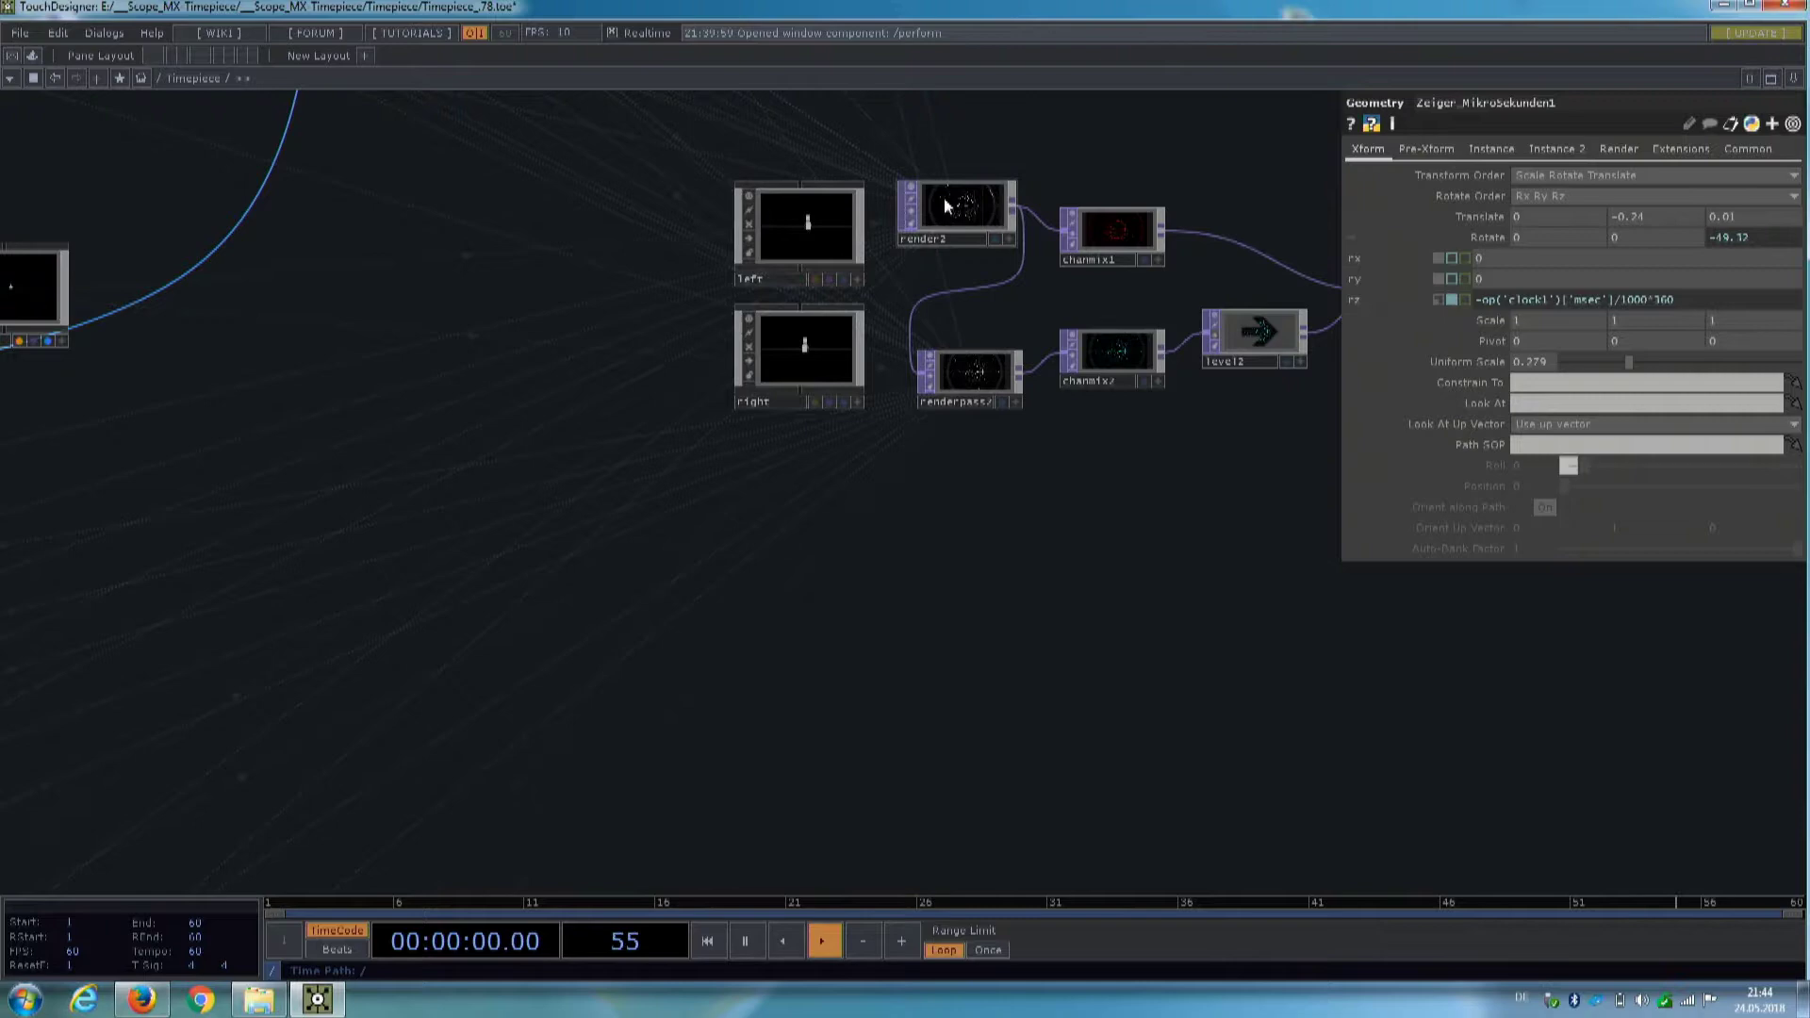
pyautogui.scroll(8, 943, 196)
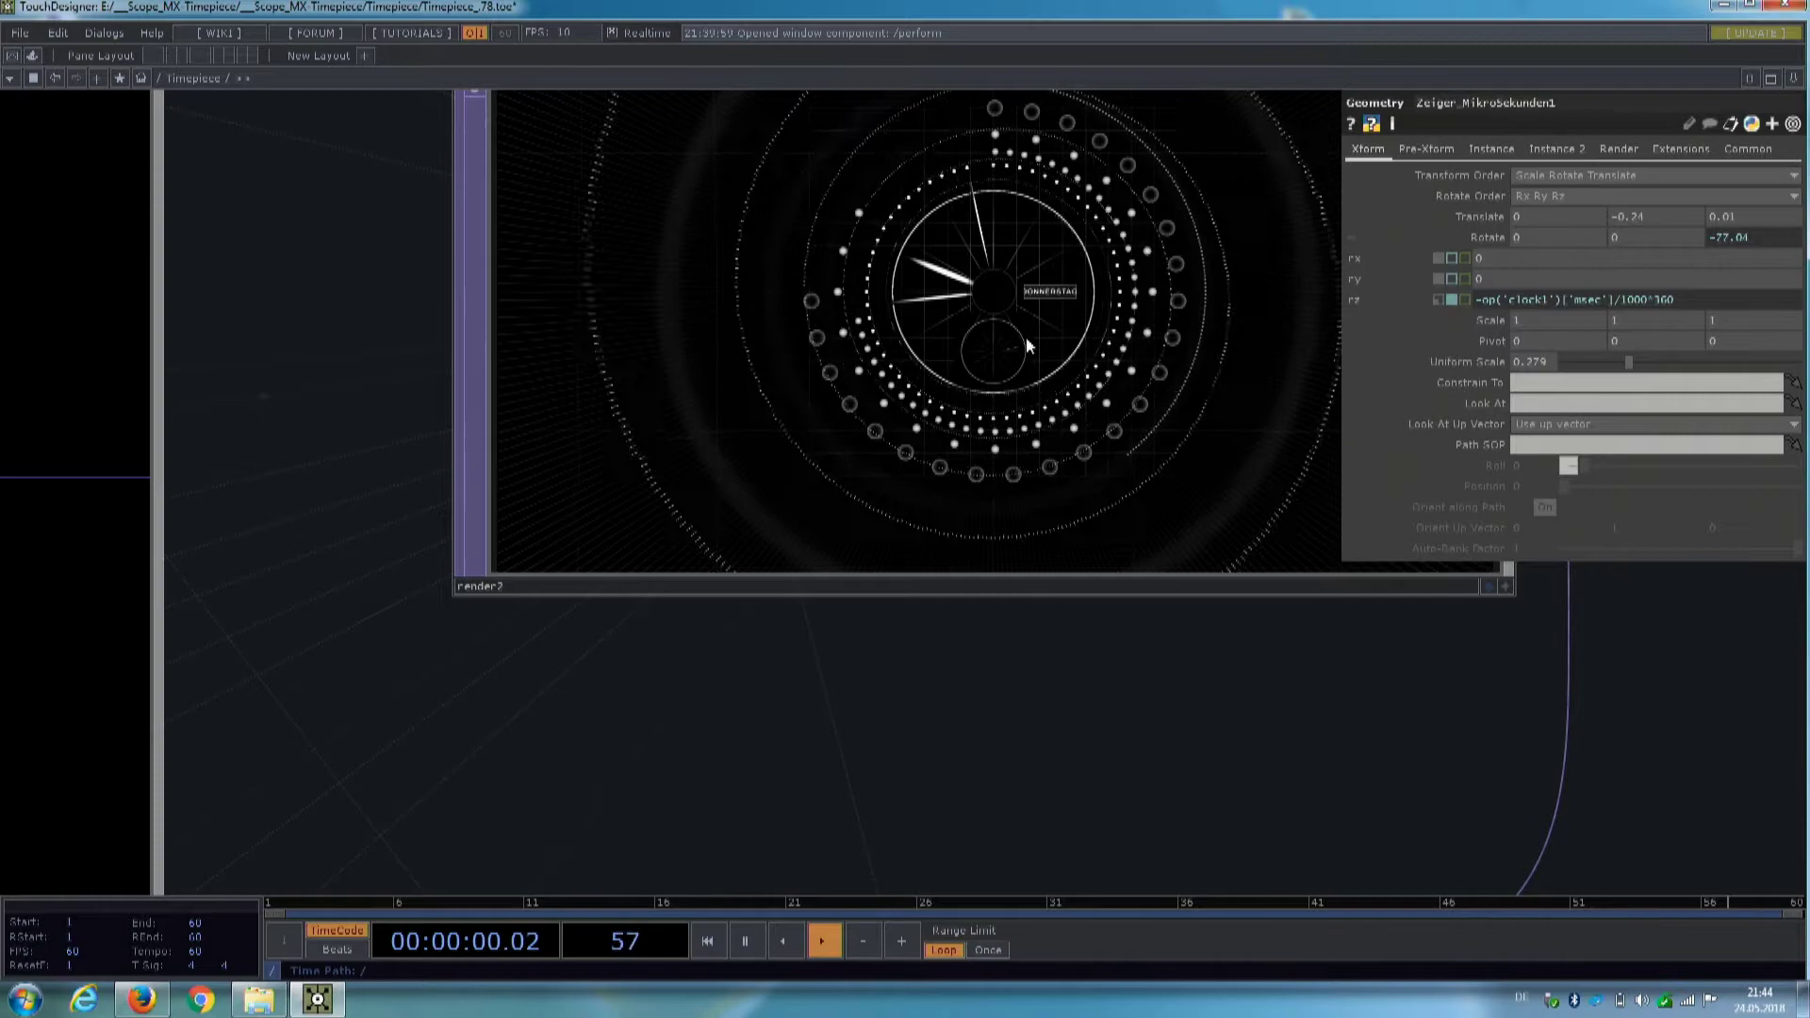
# - Quit the Timepiece project without saving and close the perform window of the clock_instance project
pyautogui.click(1793, 6)
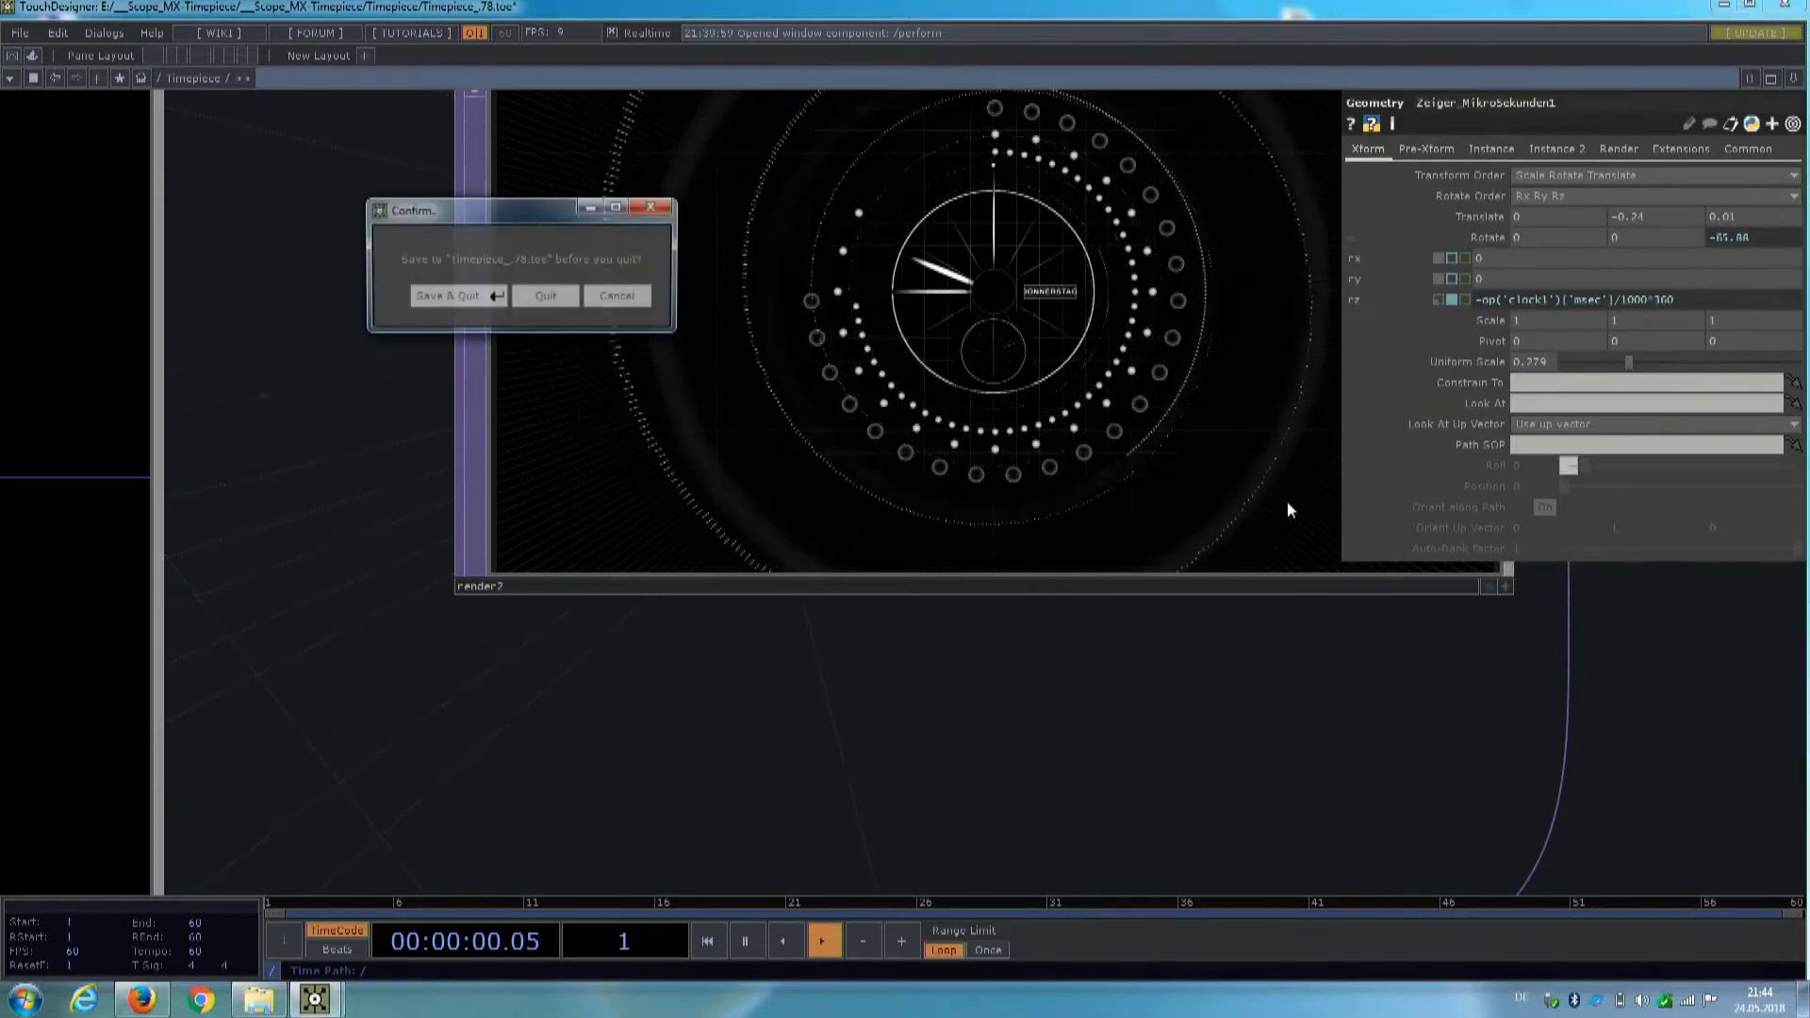
pyautogui.click(547, 297)
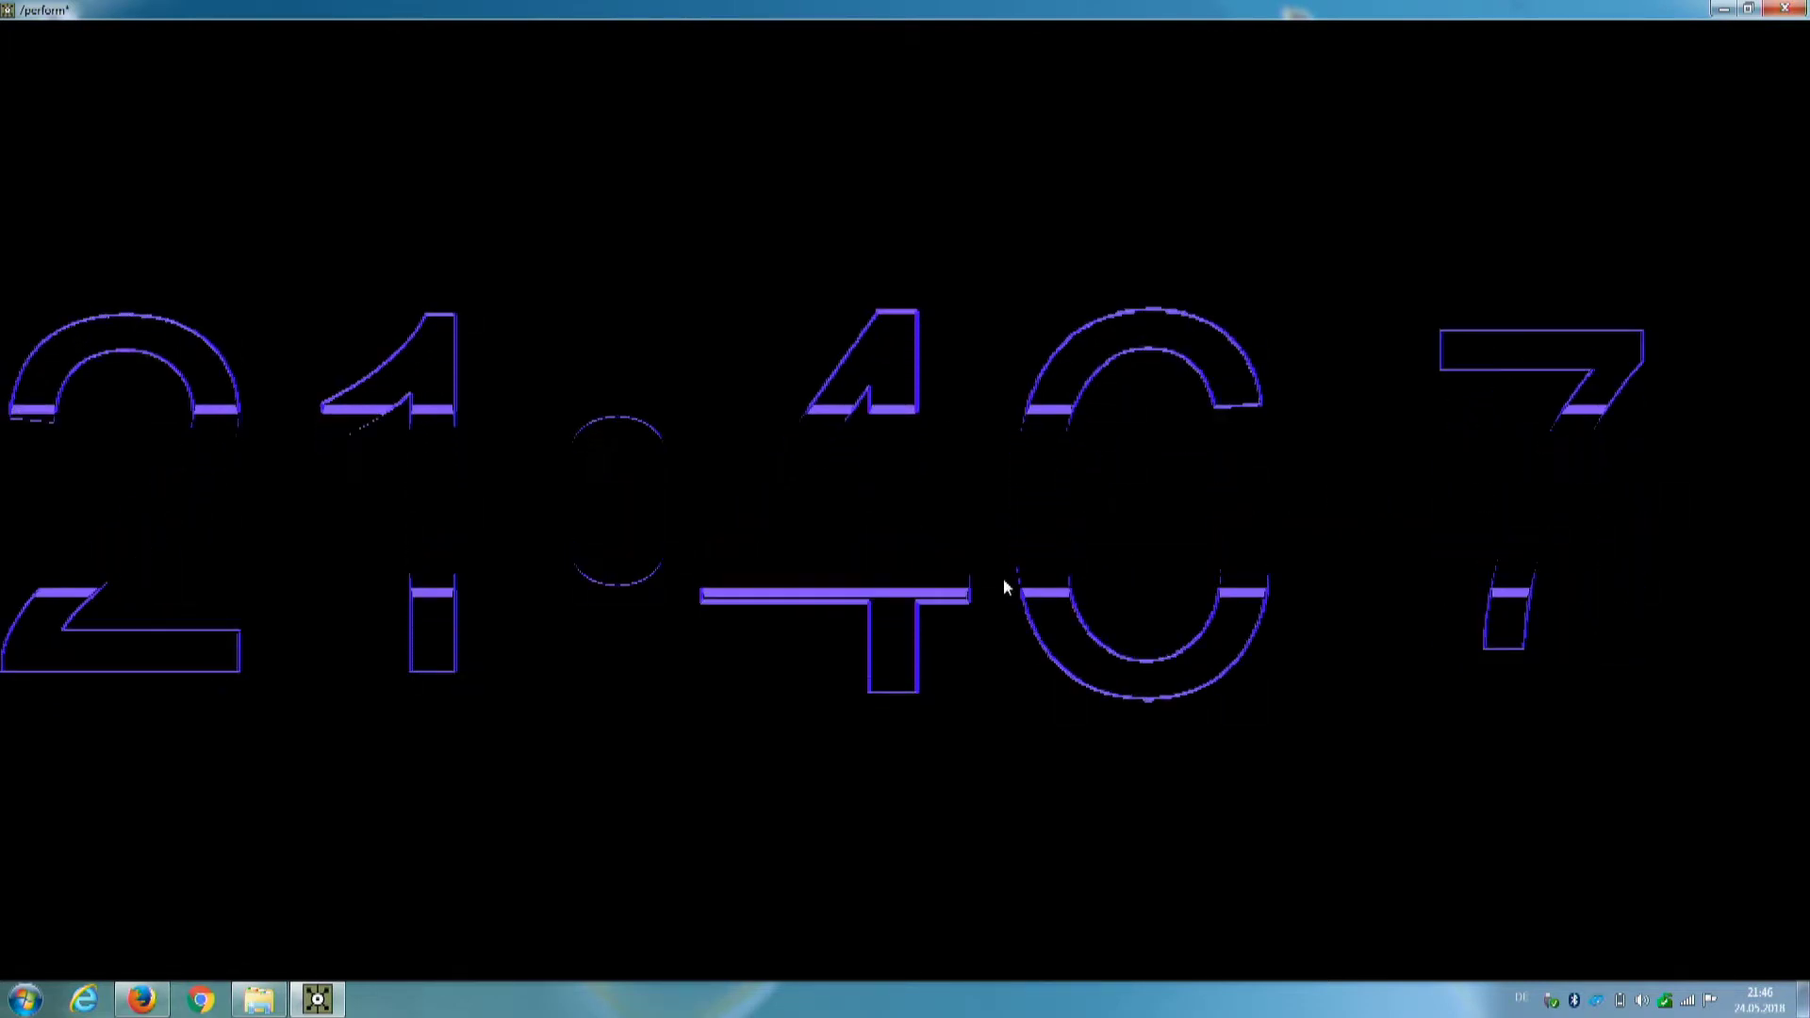
pyautogui.press('Escape')
# - Enter the nested clock component and examine the clock channels feeding the hour, minute and second text operators
pyautogui.scroll(8, 993, 534)
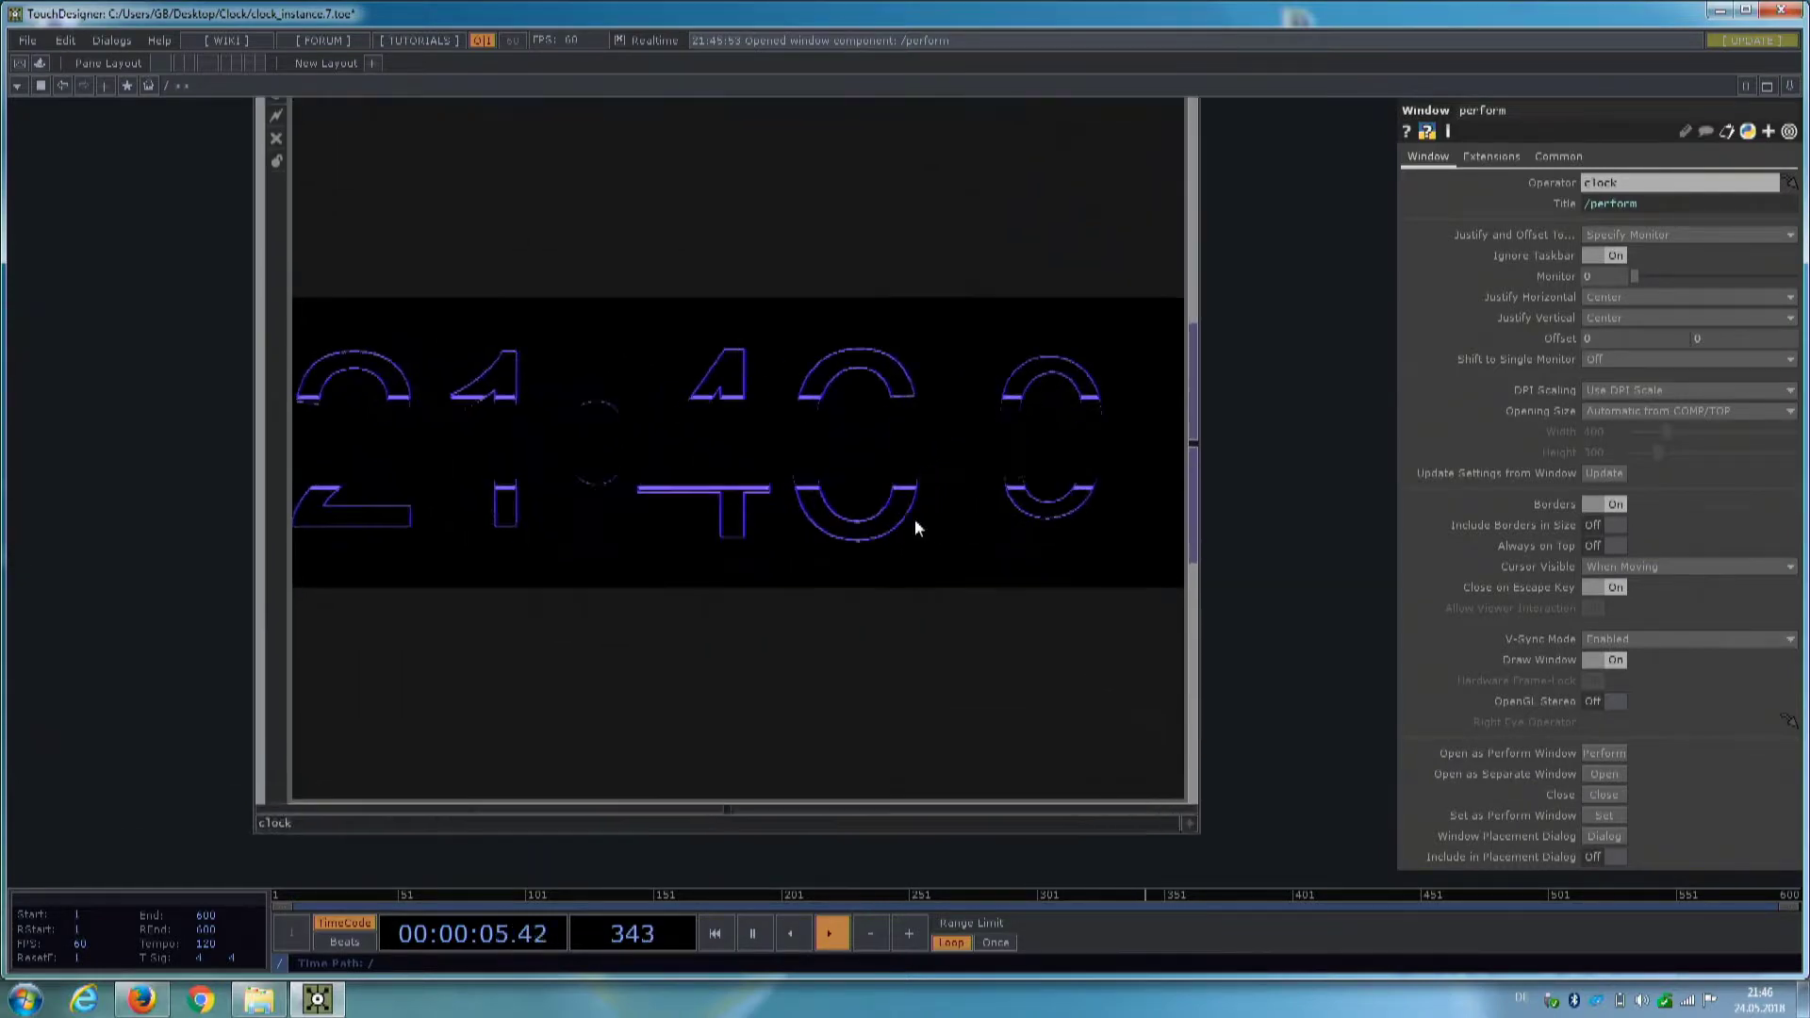
pyautogui.scroll(6, 266, 421)
pyautogui.scroll(-8, 266, 421)
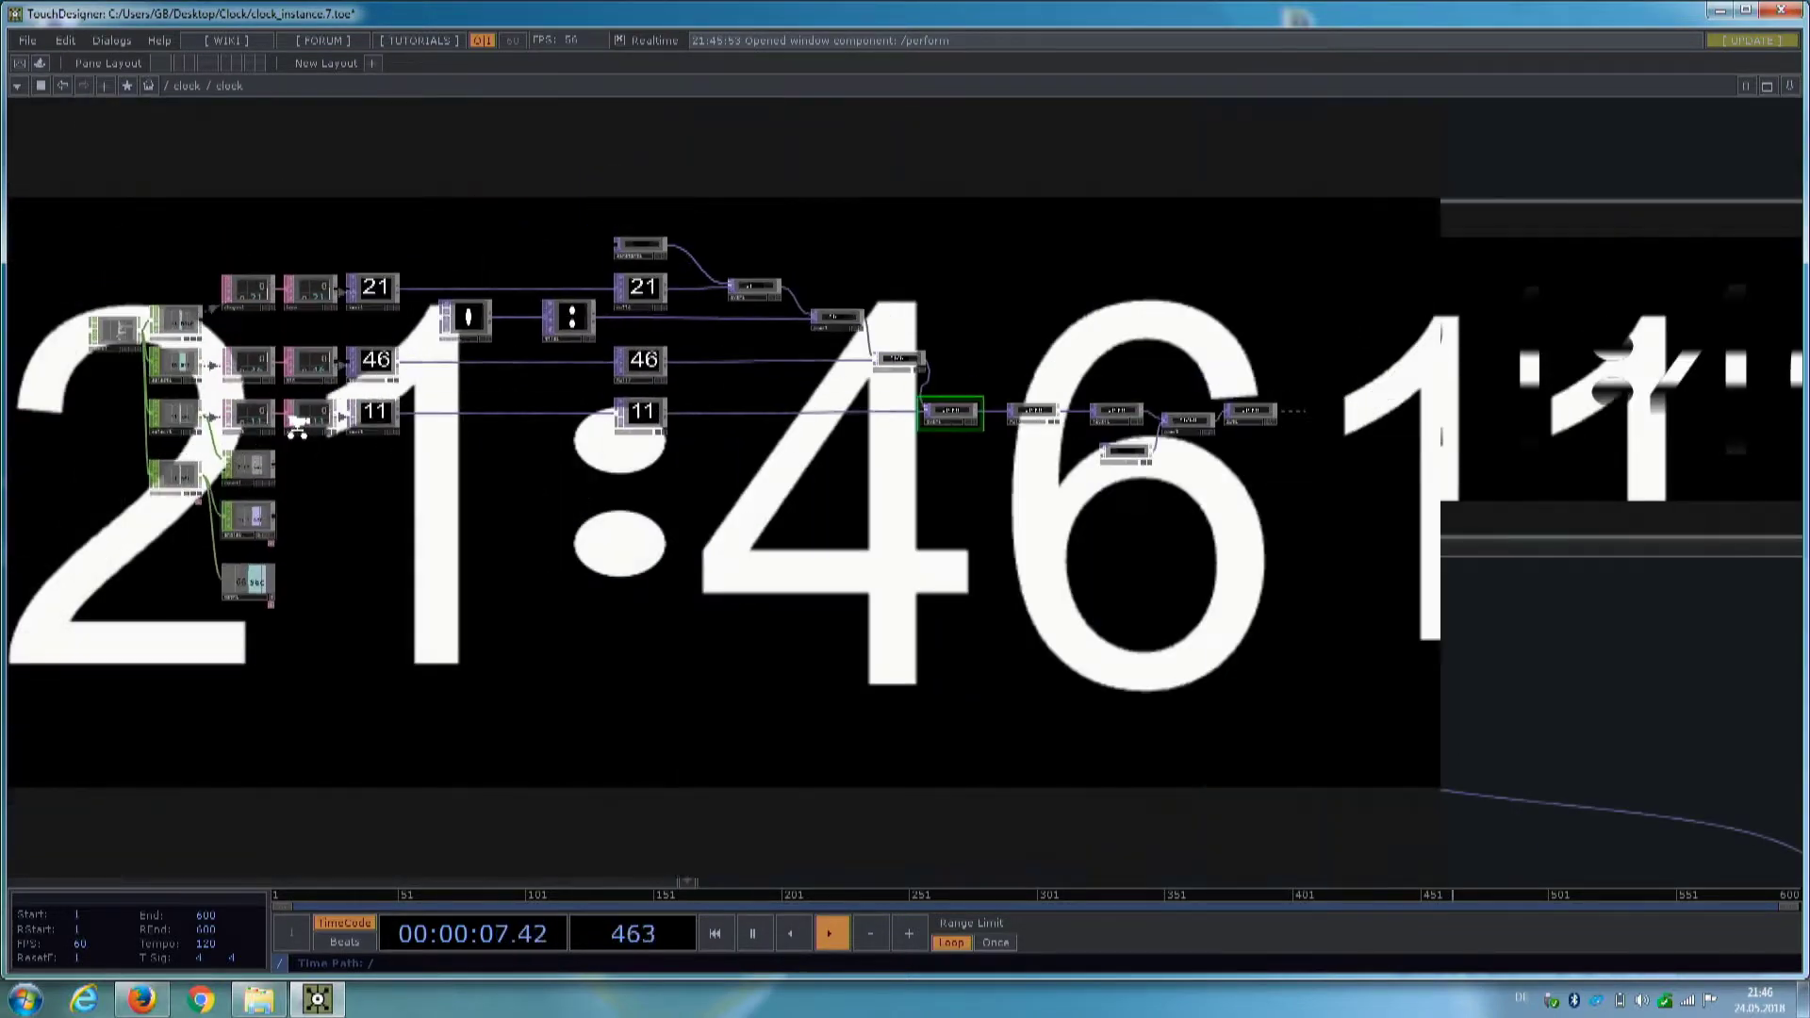
pyautogui.scroll(4, 400, 428)
pyautogui.moveTo(539, 575); pyautogui.dragTo(1099, 614)
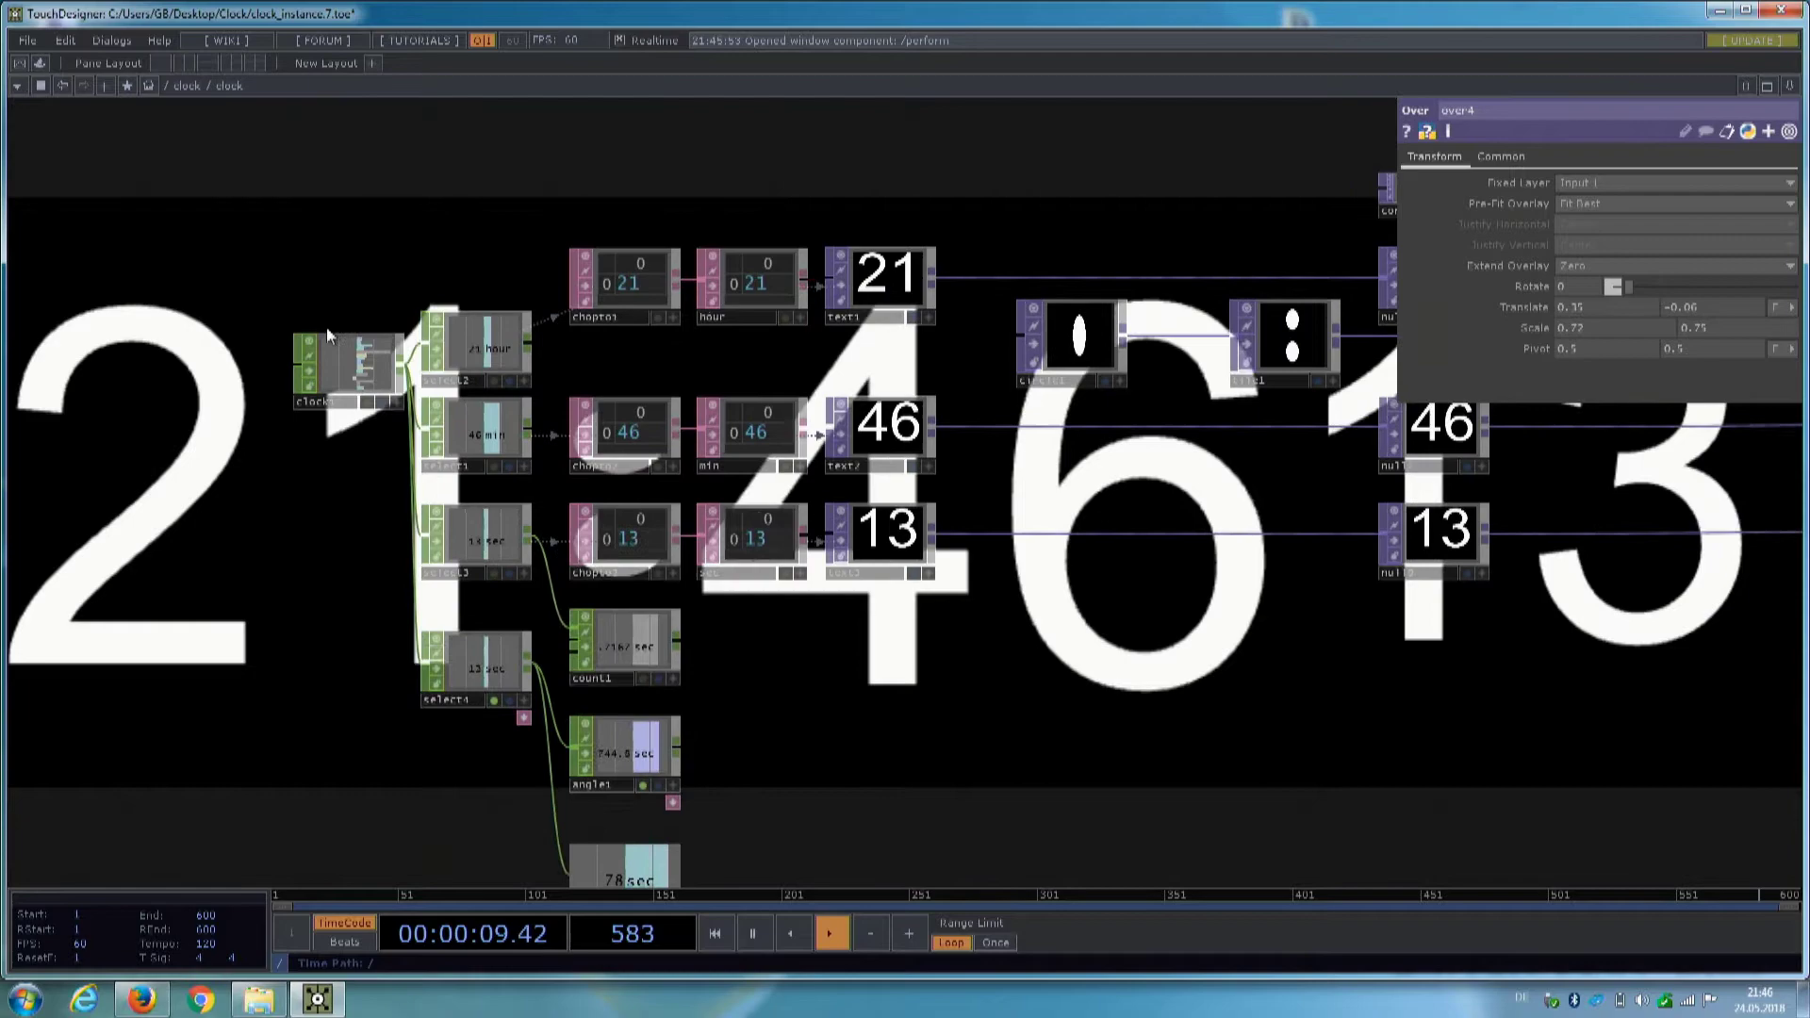
# - Examine the clock channels and the select and table operators that pass on hours and minutes
pyautogui.scroll(4, 368, 368)
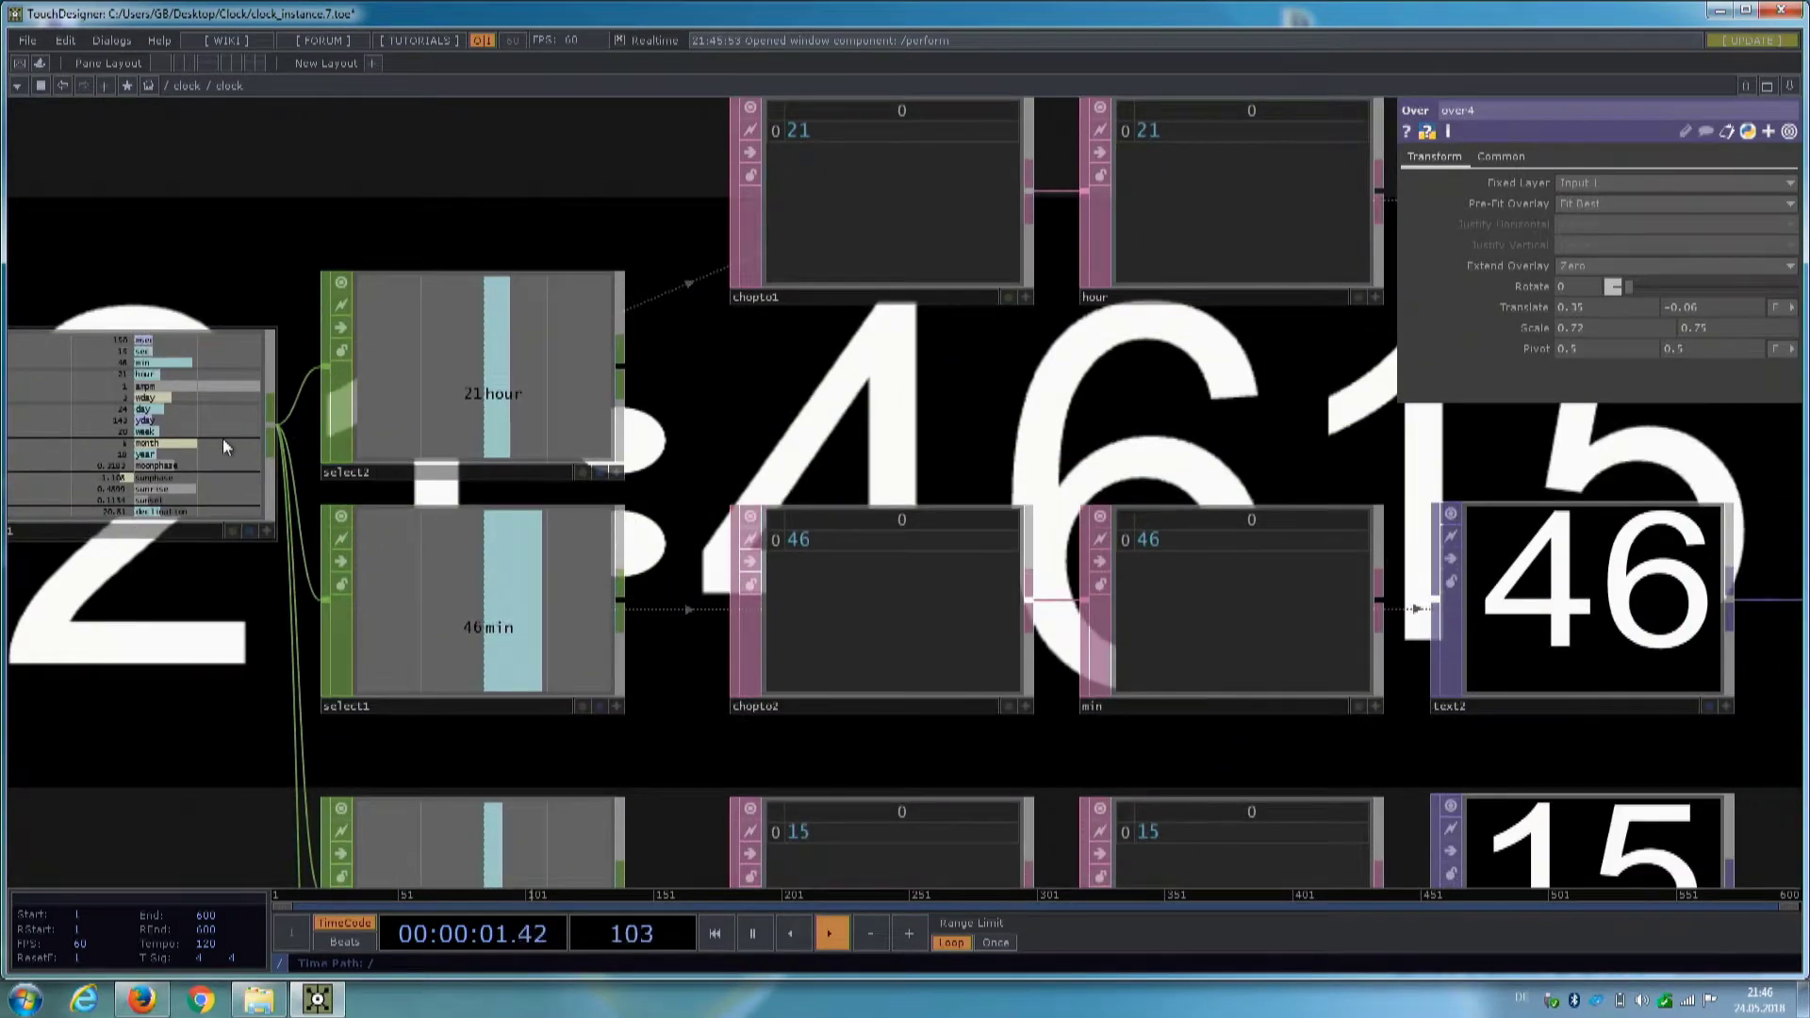
pyautogui.click(222, 438)
pyautogui.moveTo(482, 201); pyautogui.dragTo(246, 167)
pyautogui.moveTo(594, 396); pyautogui.dragTo(395, 484)
pyautogui.moveTo(939, 418); pyautogui.dragTo(871, 428)
# - Select the hour operator text1 and examine its font settings and the expression that supplies its text
pyautogui.click(1048, 283)
pyautogui.moveTo(1178, 456); pyautogui.dragTo(856, 441)
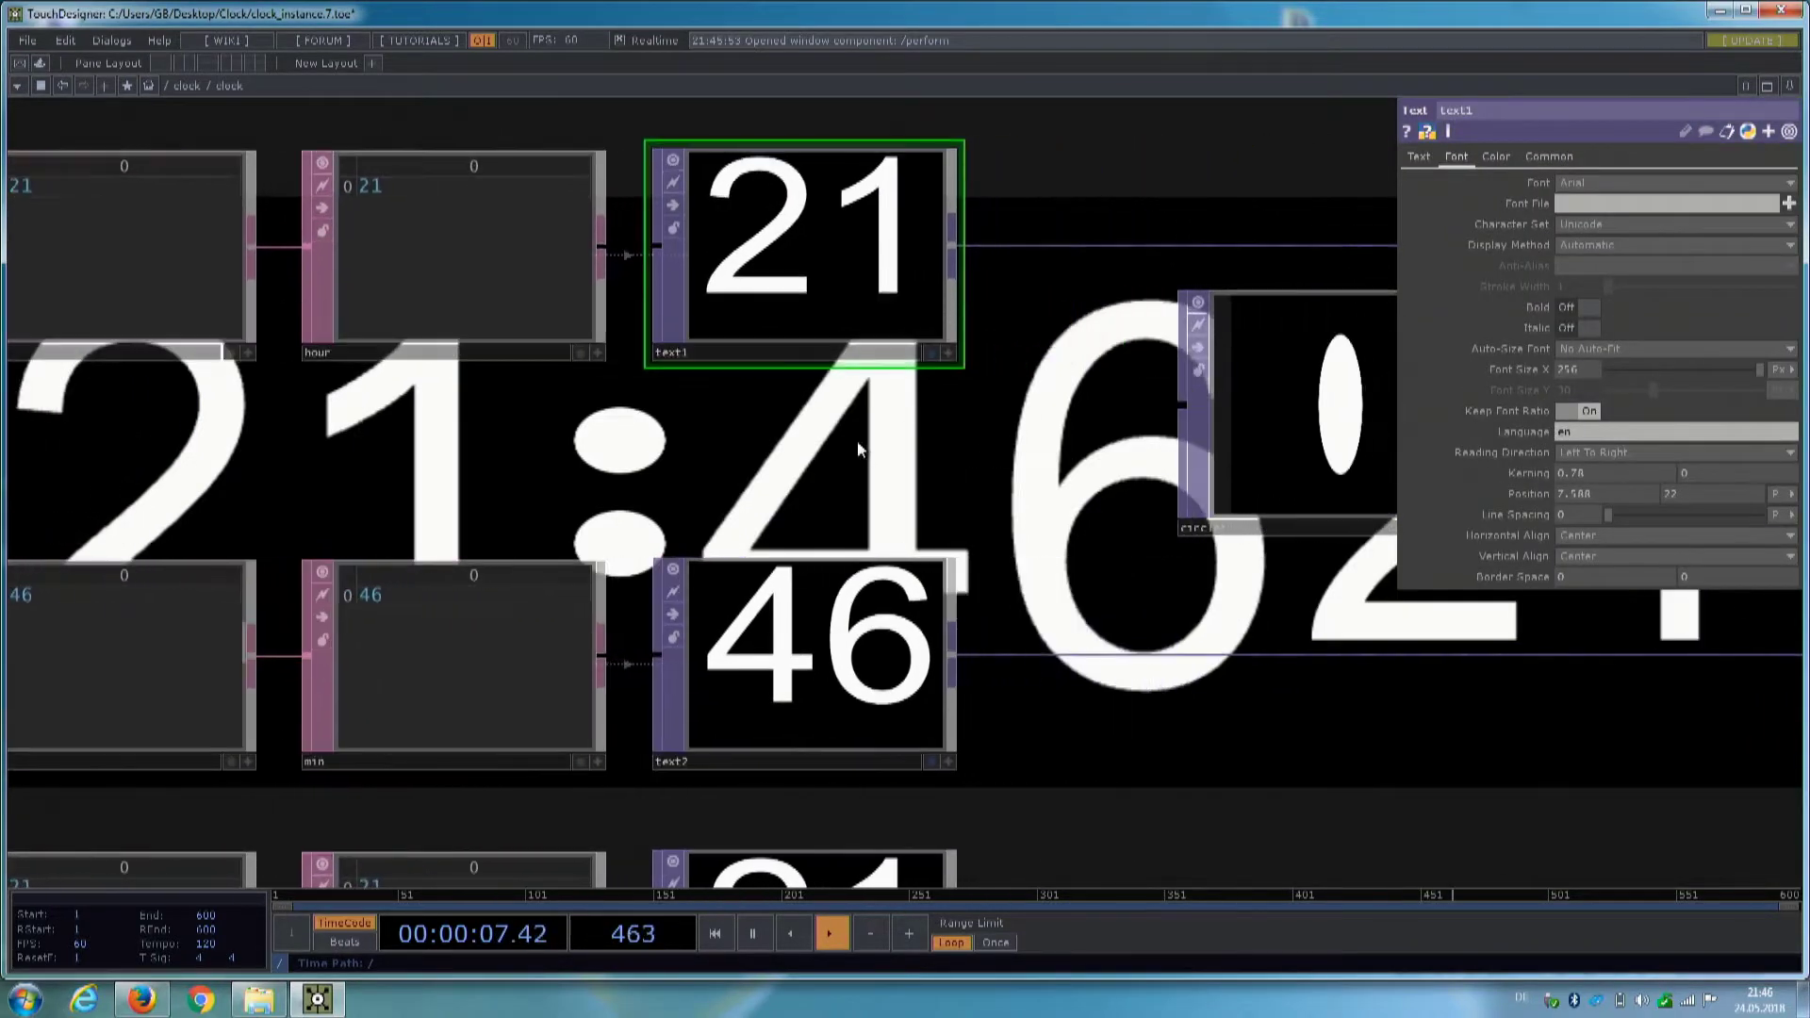
pyautogui.scroll(3, 932, 284)
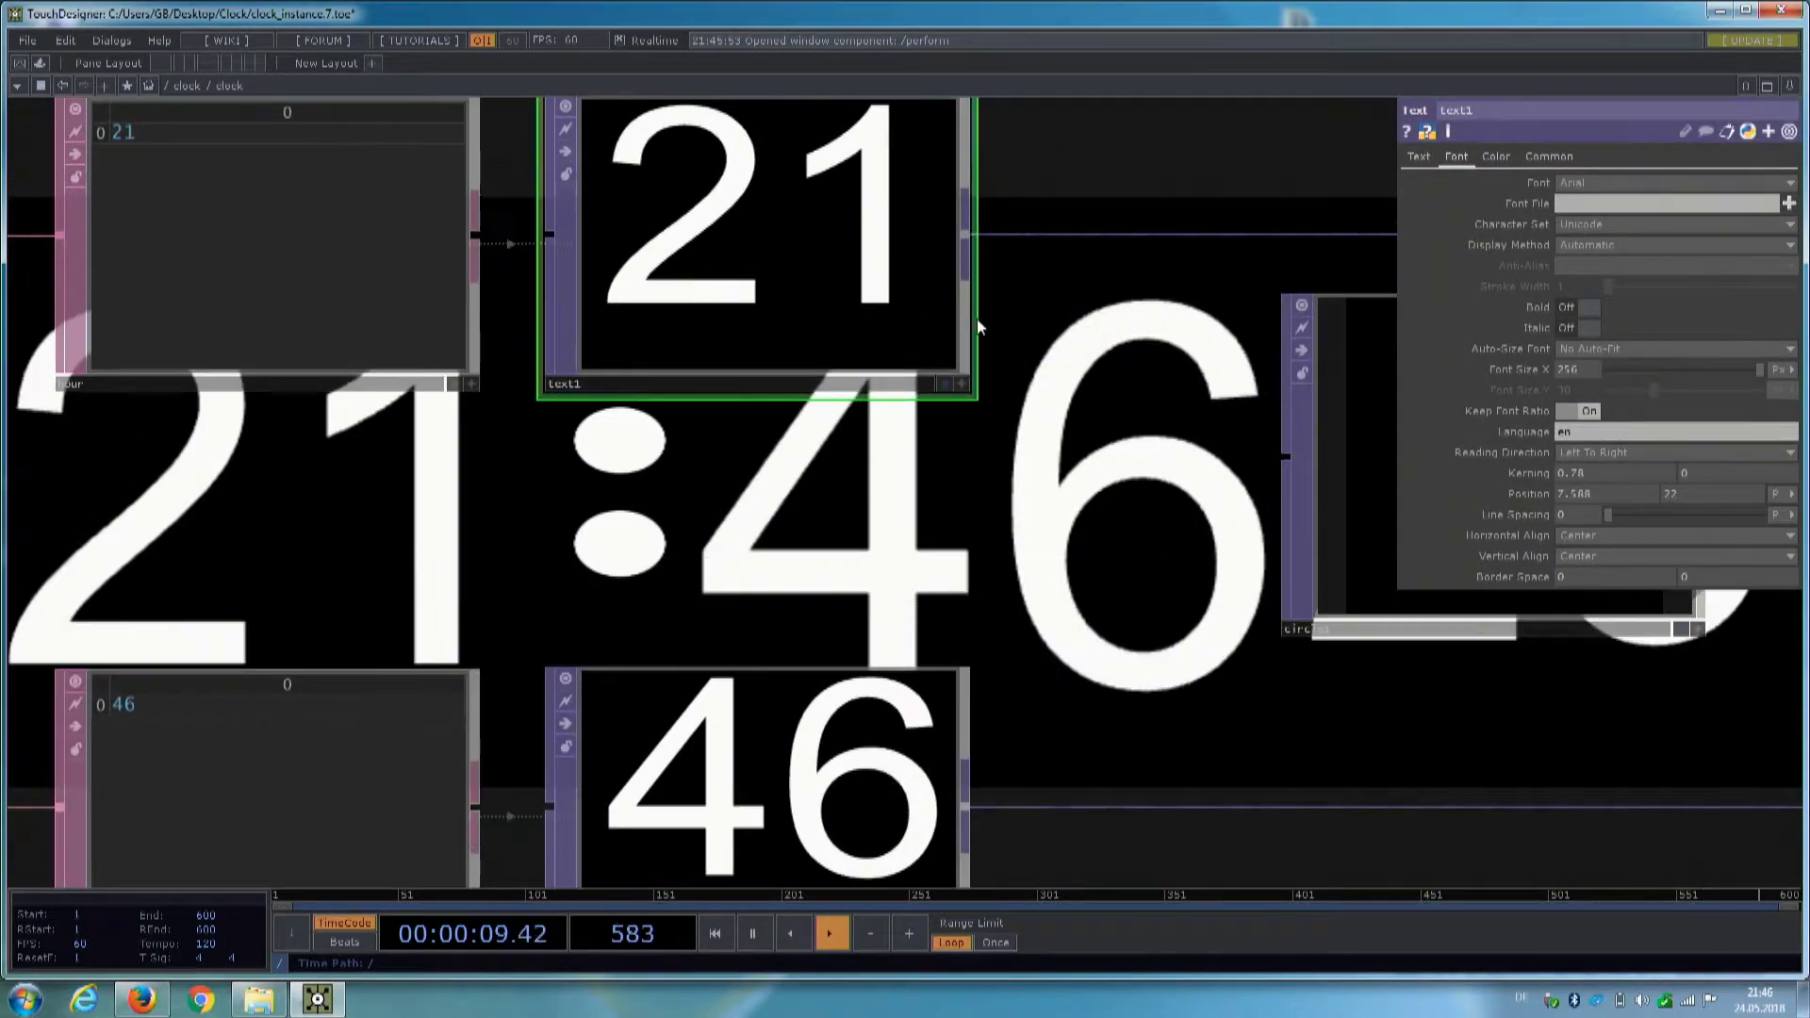
pyautogui.moveTo(1046, 319); pyautogui.dragTo(1051, 539)
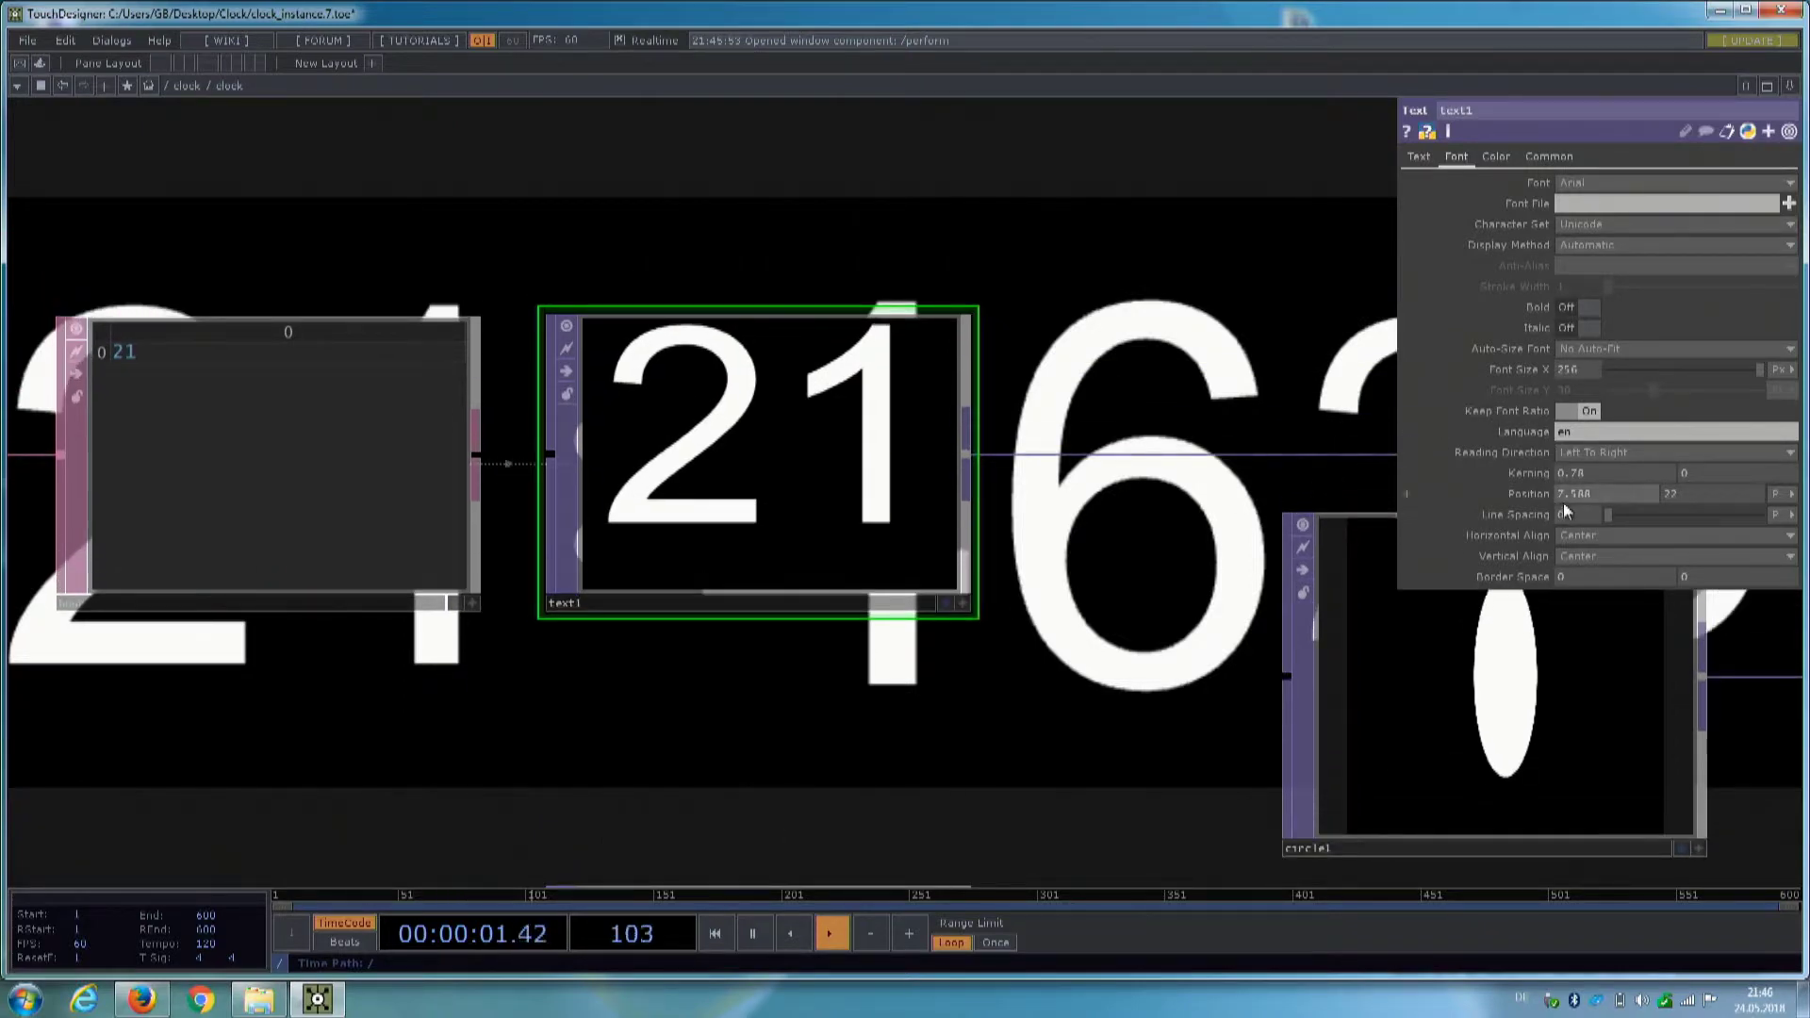
pyautogui.click(1442, 158)
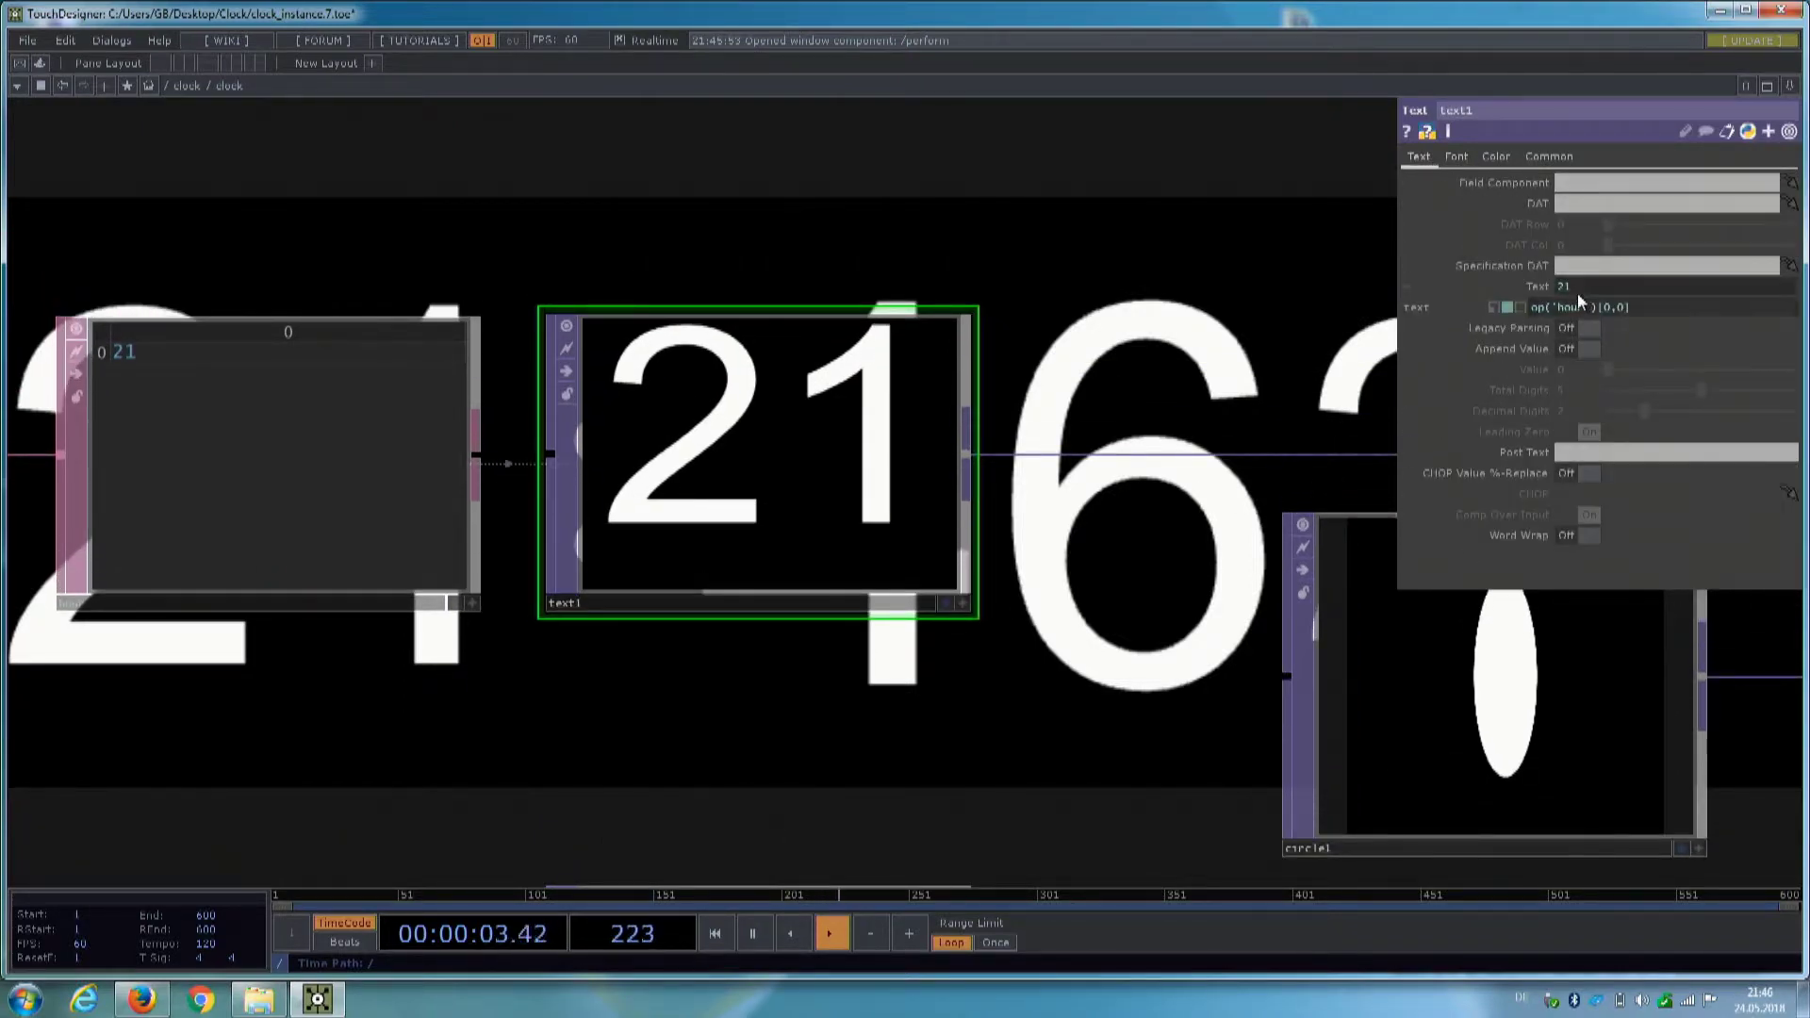
# - Examine the hour table that text1 reads, and view it within its operator chain
pyautogui.moveTo(798, 223); pyautogui.dragTo(1156, 212)
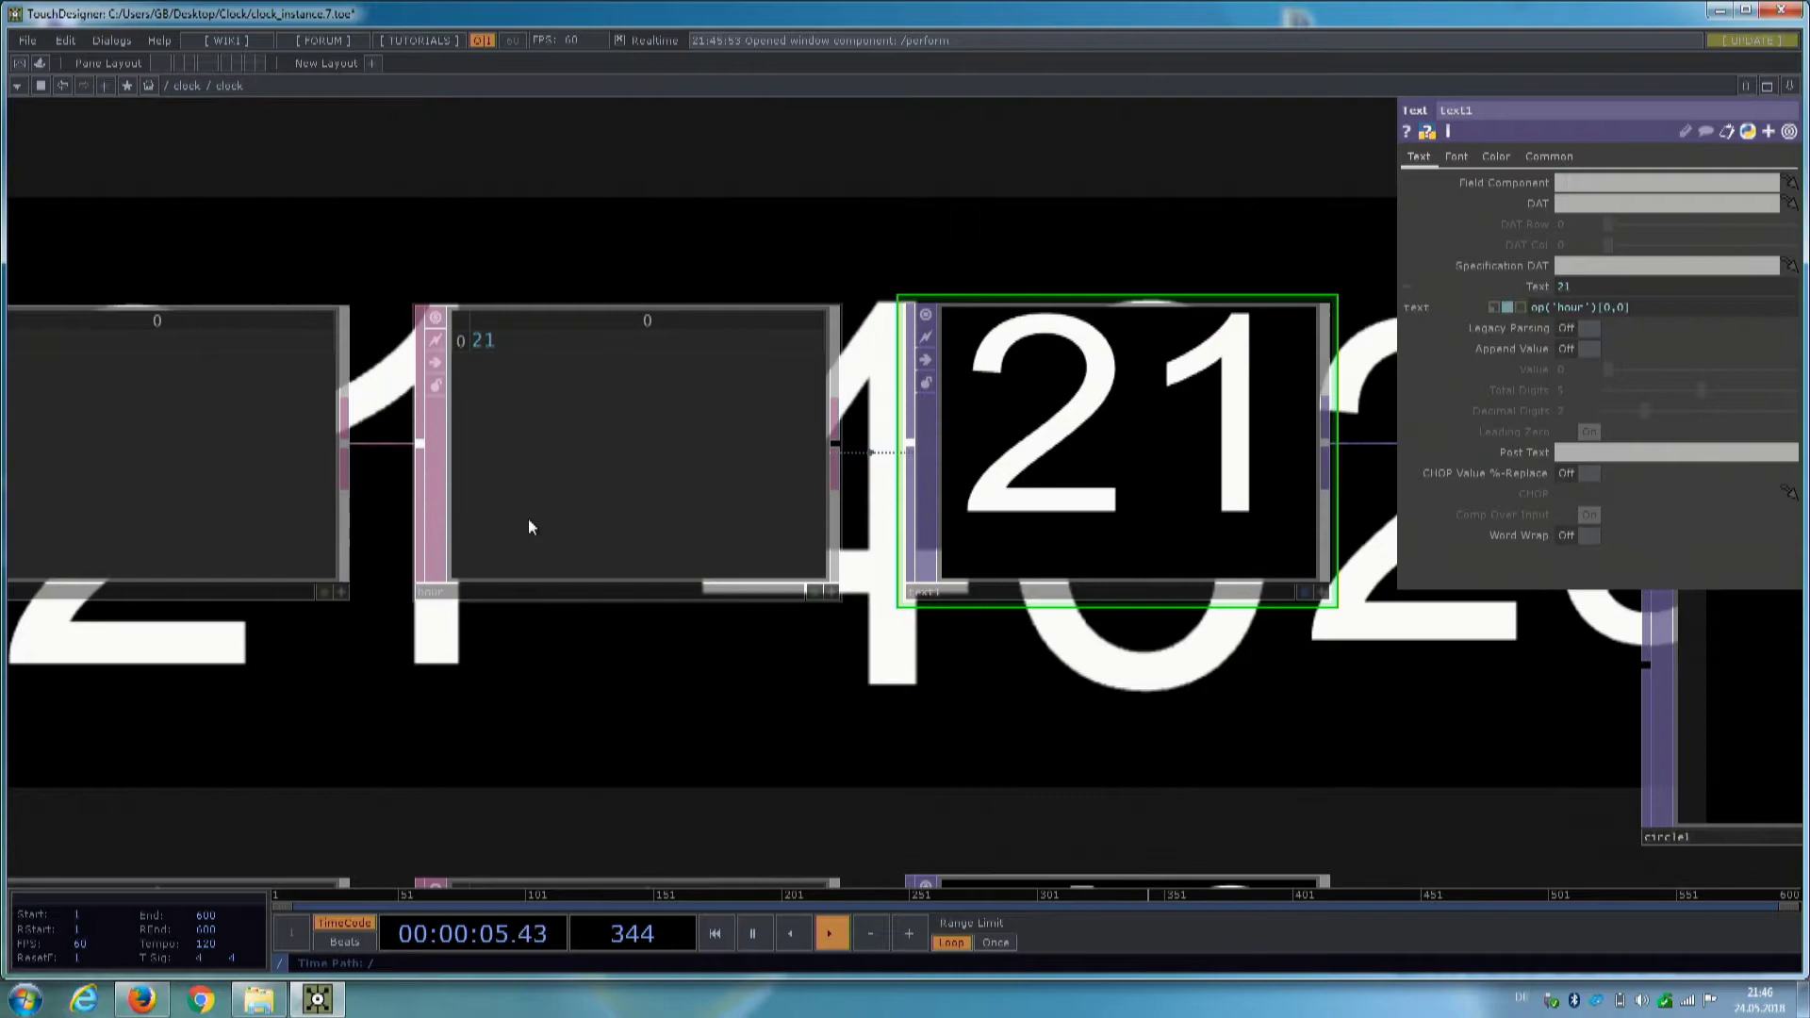
pyautogui.moveTo(573, 697); pyautogui.dragTo(681, 417)
pyautogui.scroll(3, 685, 423)
pyautogui.click(685, 426)
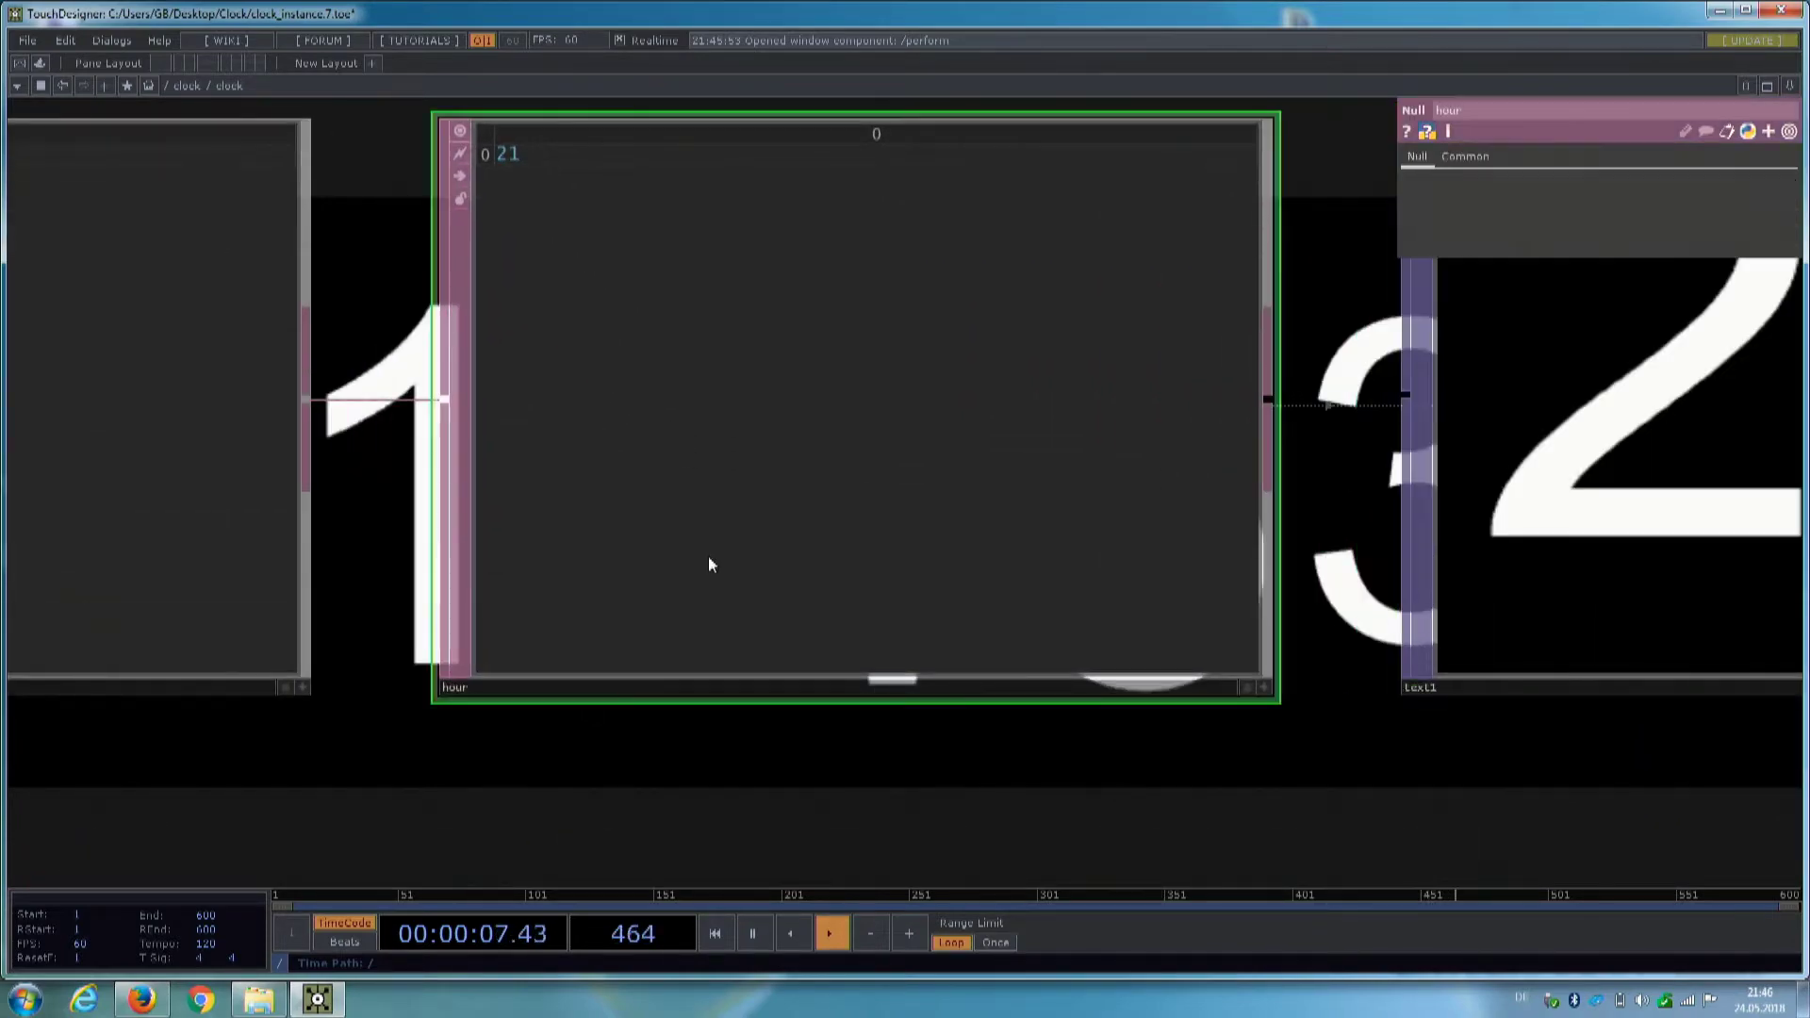
pyautogui.moveTo(861, 788); pyautogui.dragTo(788, 585)
pyautogui.scroll(-3, 788, 584)
pyautogui.scroll(-2, 808, 728)
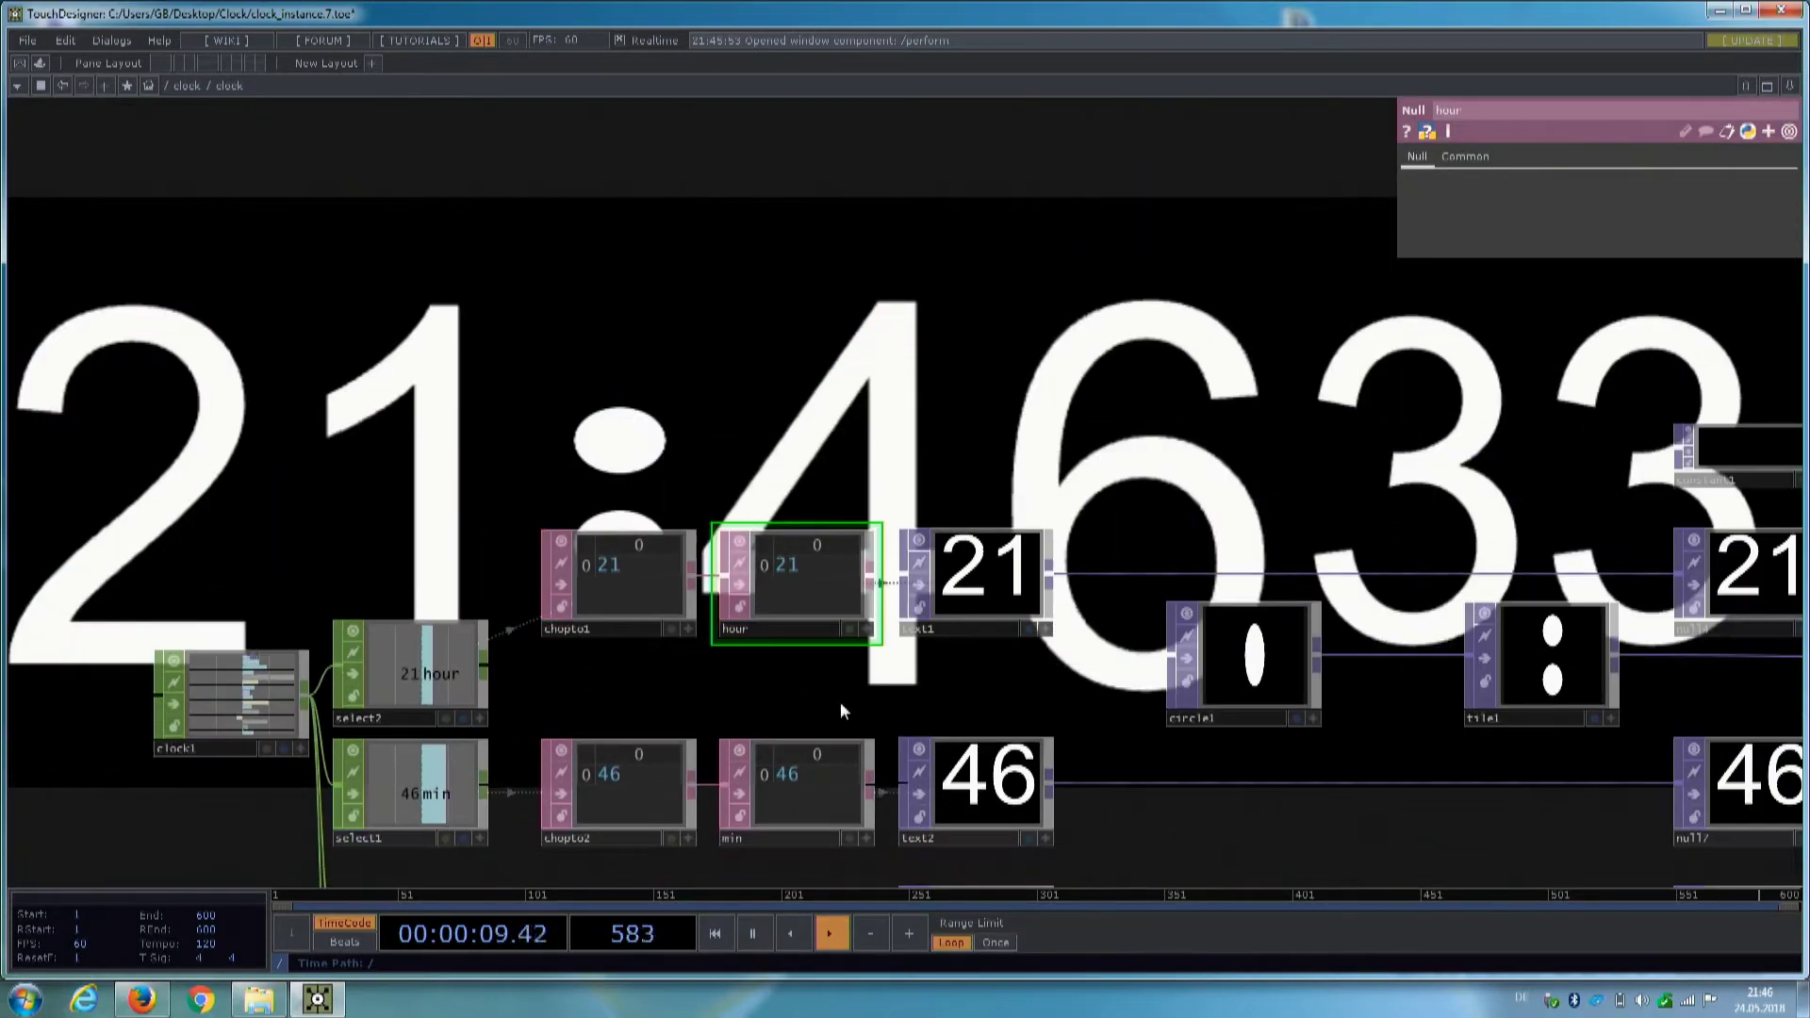
# - Examine circle1 and tile1, which build the colon between hours and minutes
pyautogui.moveTo(840, 701); pyautogui.dragTo(722, 191)
pyautogui.moveTo(1069, 638); pyautogui.dragTo(684, 690)
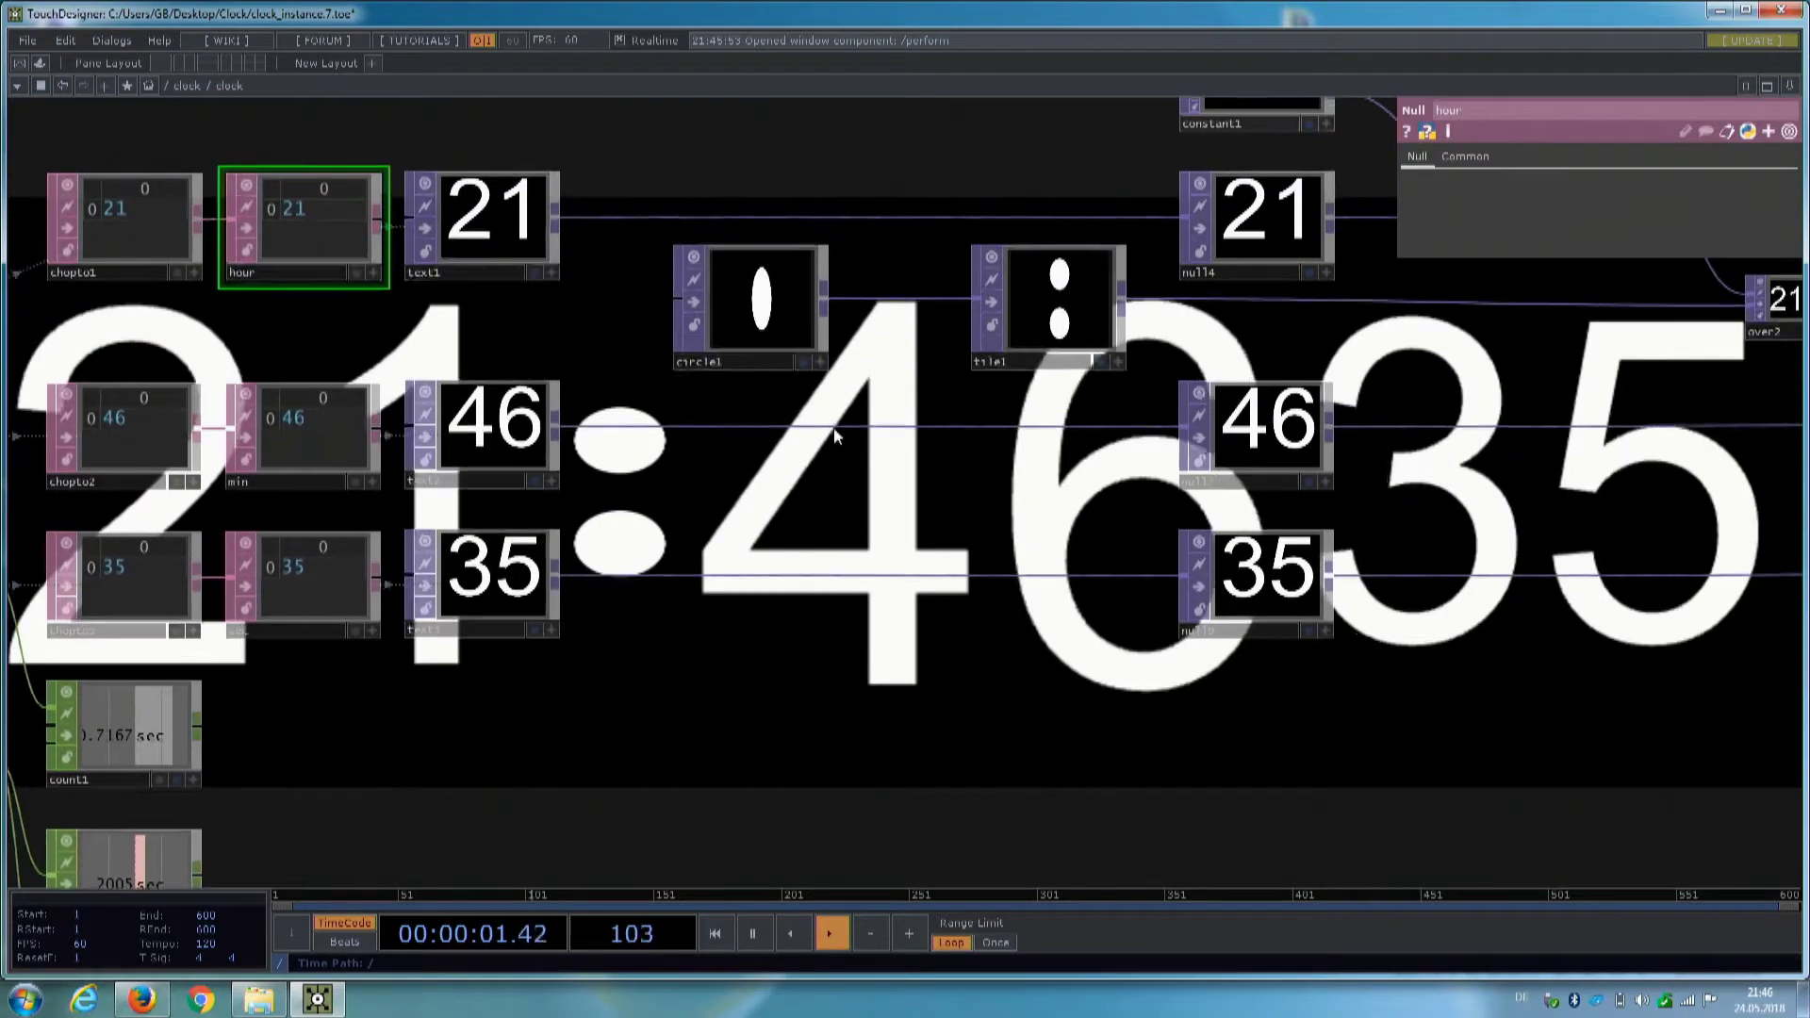
pyautogui.moveTo(854, 349); pyautogui.dragTo(767, 440)
pyautogui.scroll(5, 853, 417)
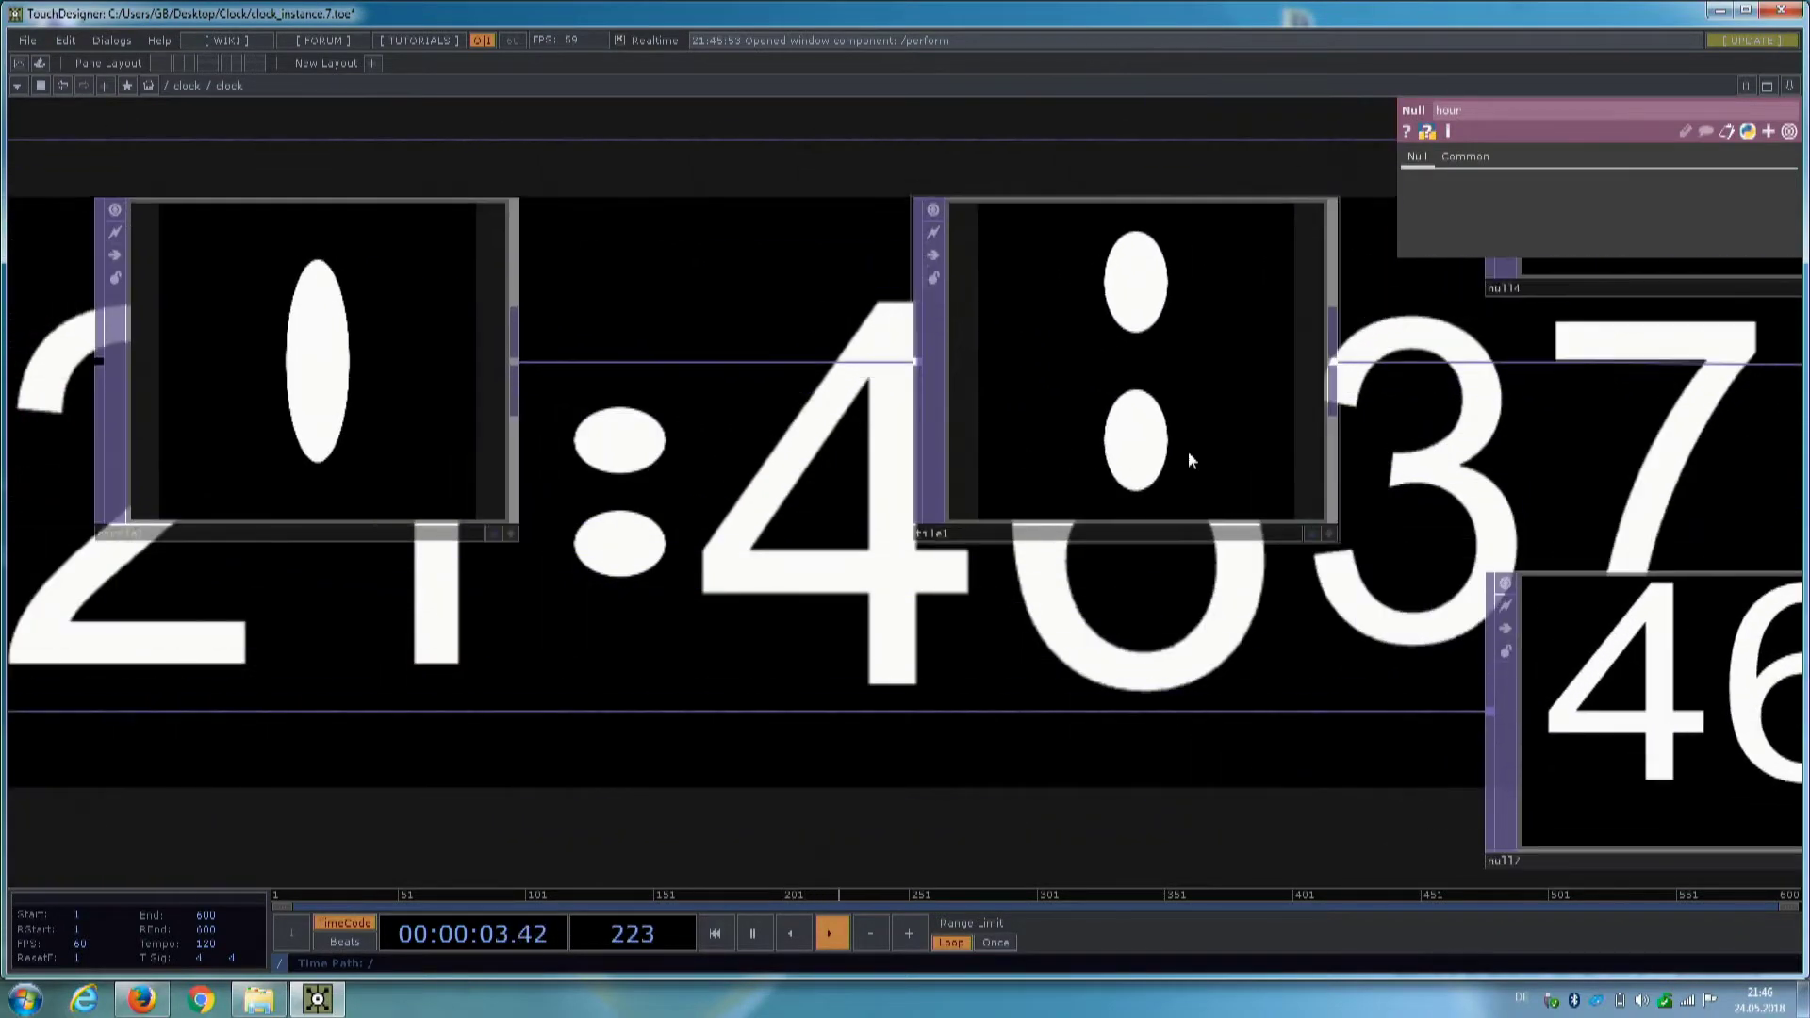
pyautogui.moveTo(1421, 444); pyautogui.dragTo(1232, 504)
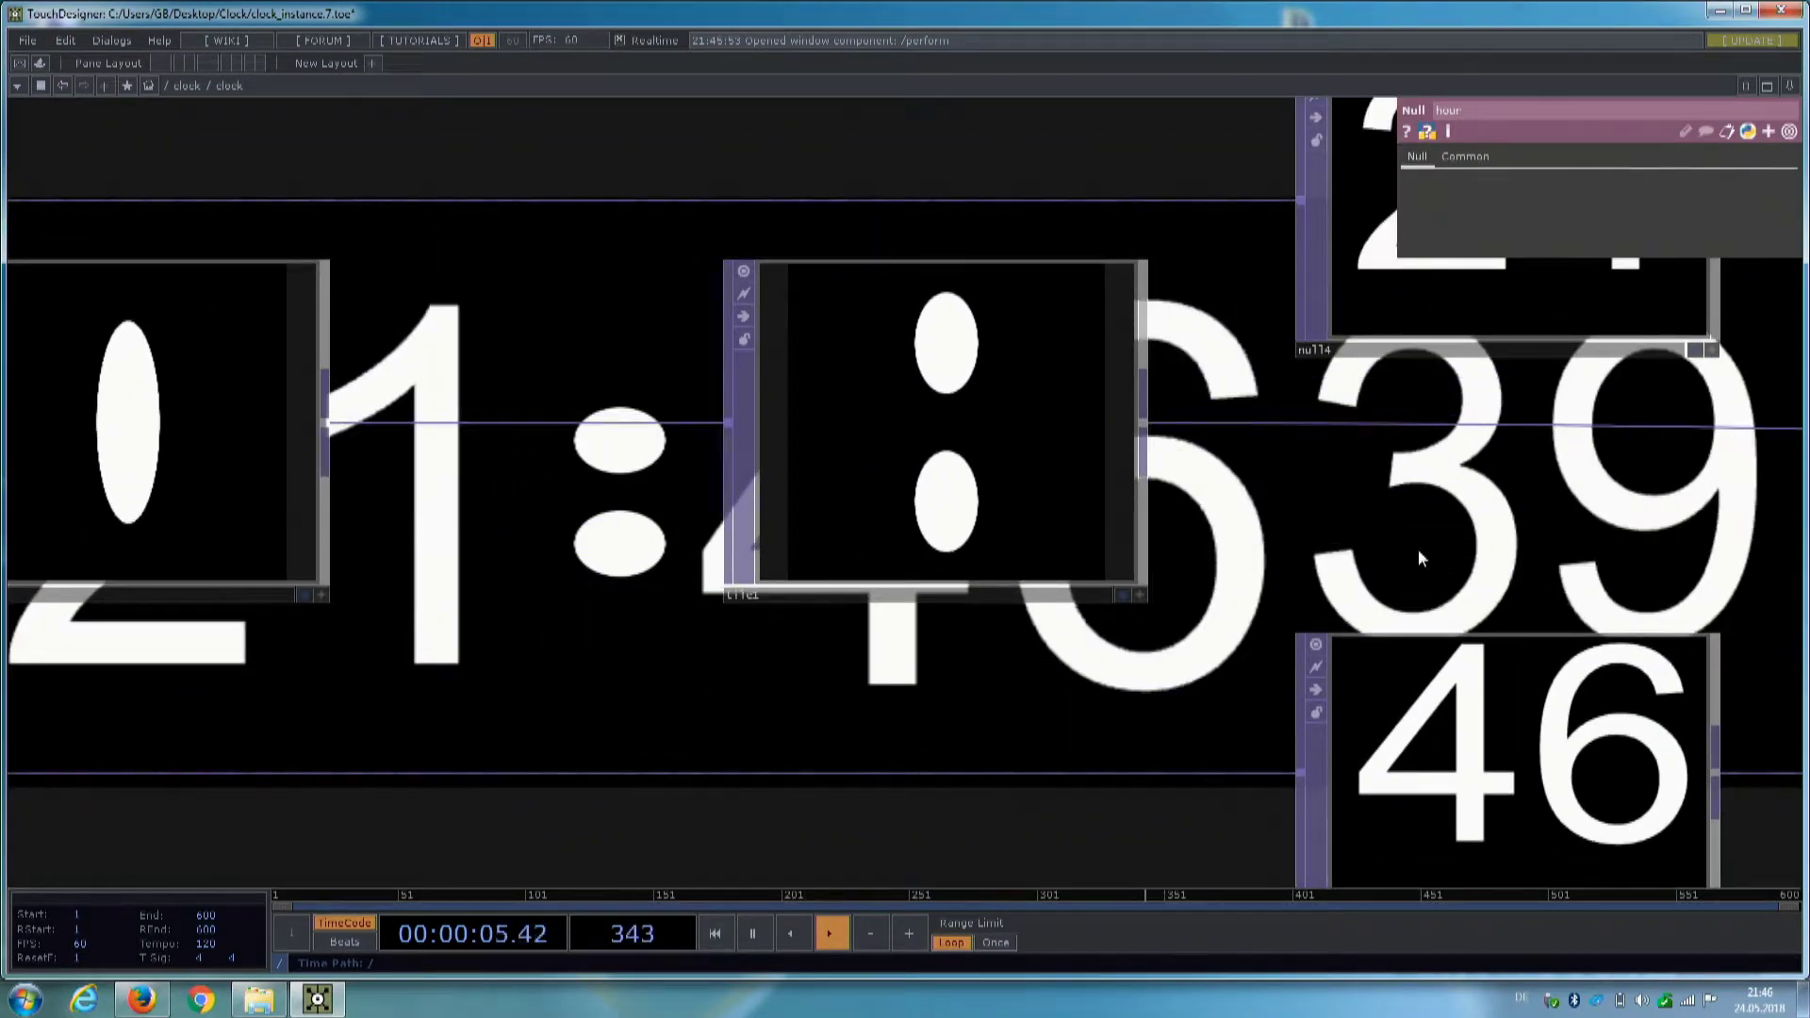
# - Follow the composite chain over1 to over5 that assembles hours, colon, minutes and seconds, up to out1
pyautogui.moveTo(1421, 557); pyautogui.dragTo(773, 512)
pyautogui.scroll(-5, 786, 512)
pyautogui.moveTo(1069, 570); pyautogui.dragTo(707, 514)
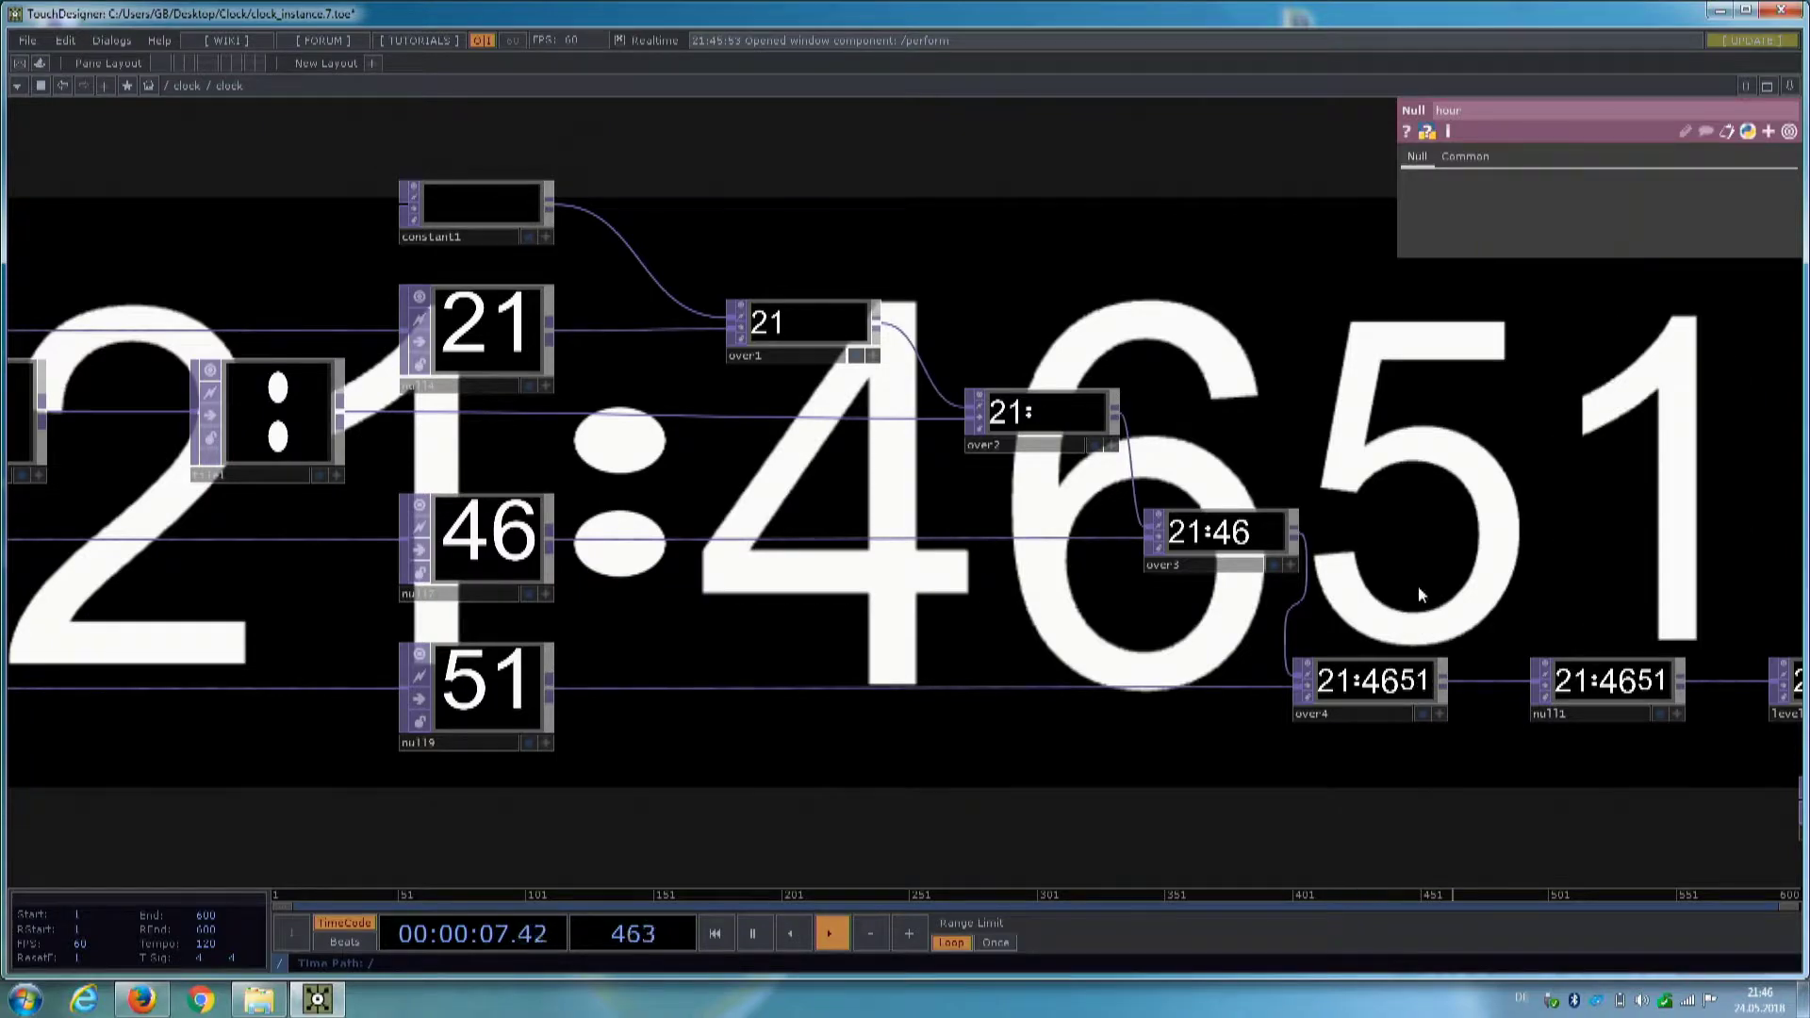
pyautogui.scroll(-3, 1466, 705)
pyautogui.scroll(-1, 1464, 707)
pyautogui.moveTo(1727, 666); pyautogui.dragTo(1188, 600)
pyautogui.moveTo(1343, 682); pyautogui.dragTo(1129, 637)
pyautogui.scroll(8, 1126, 637)
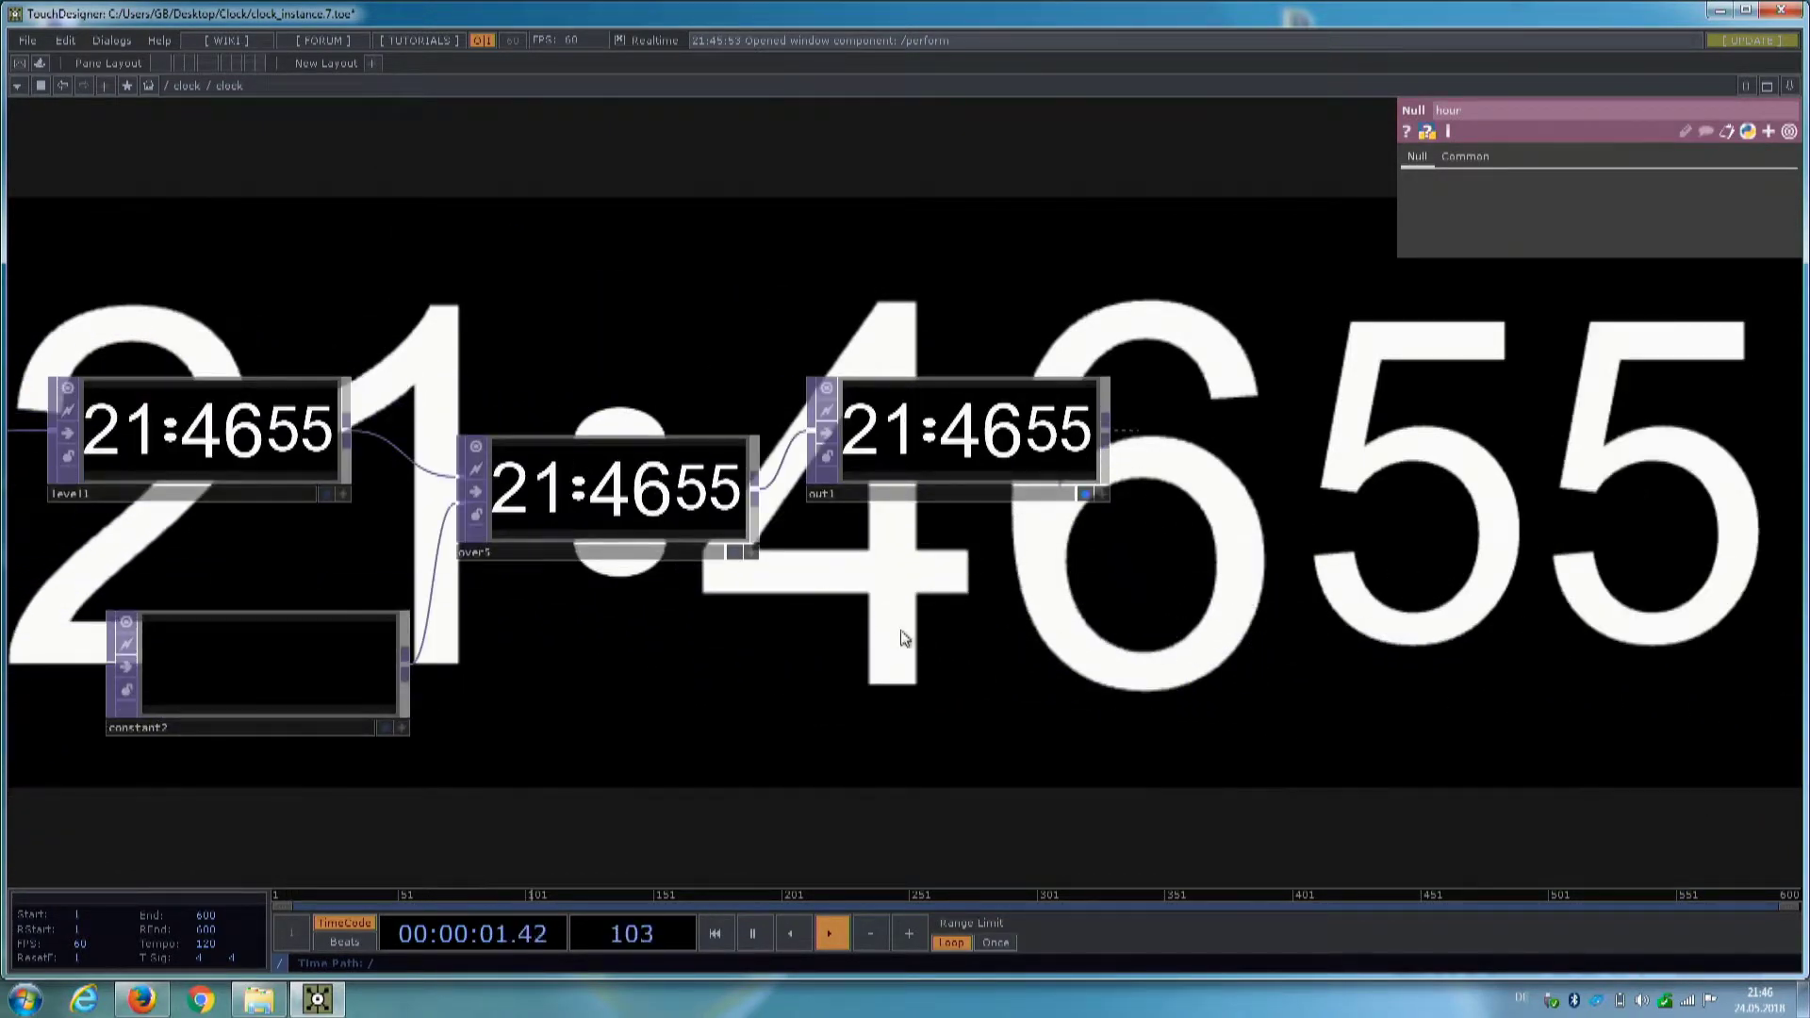
# - Return to the parent clock network and examine ramp1's phase expression and the striped tile1 multiplied with the clock image
pyautogui.scroll(-6, 807, 556)
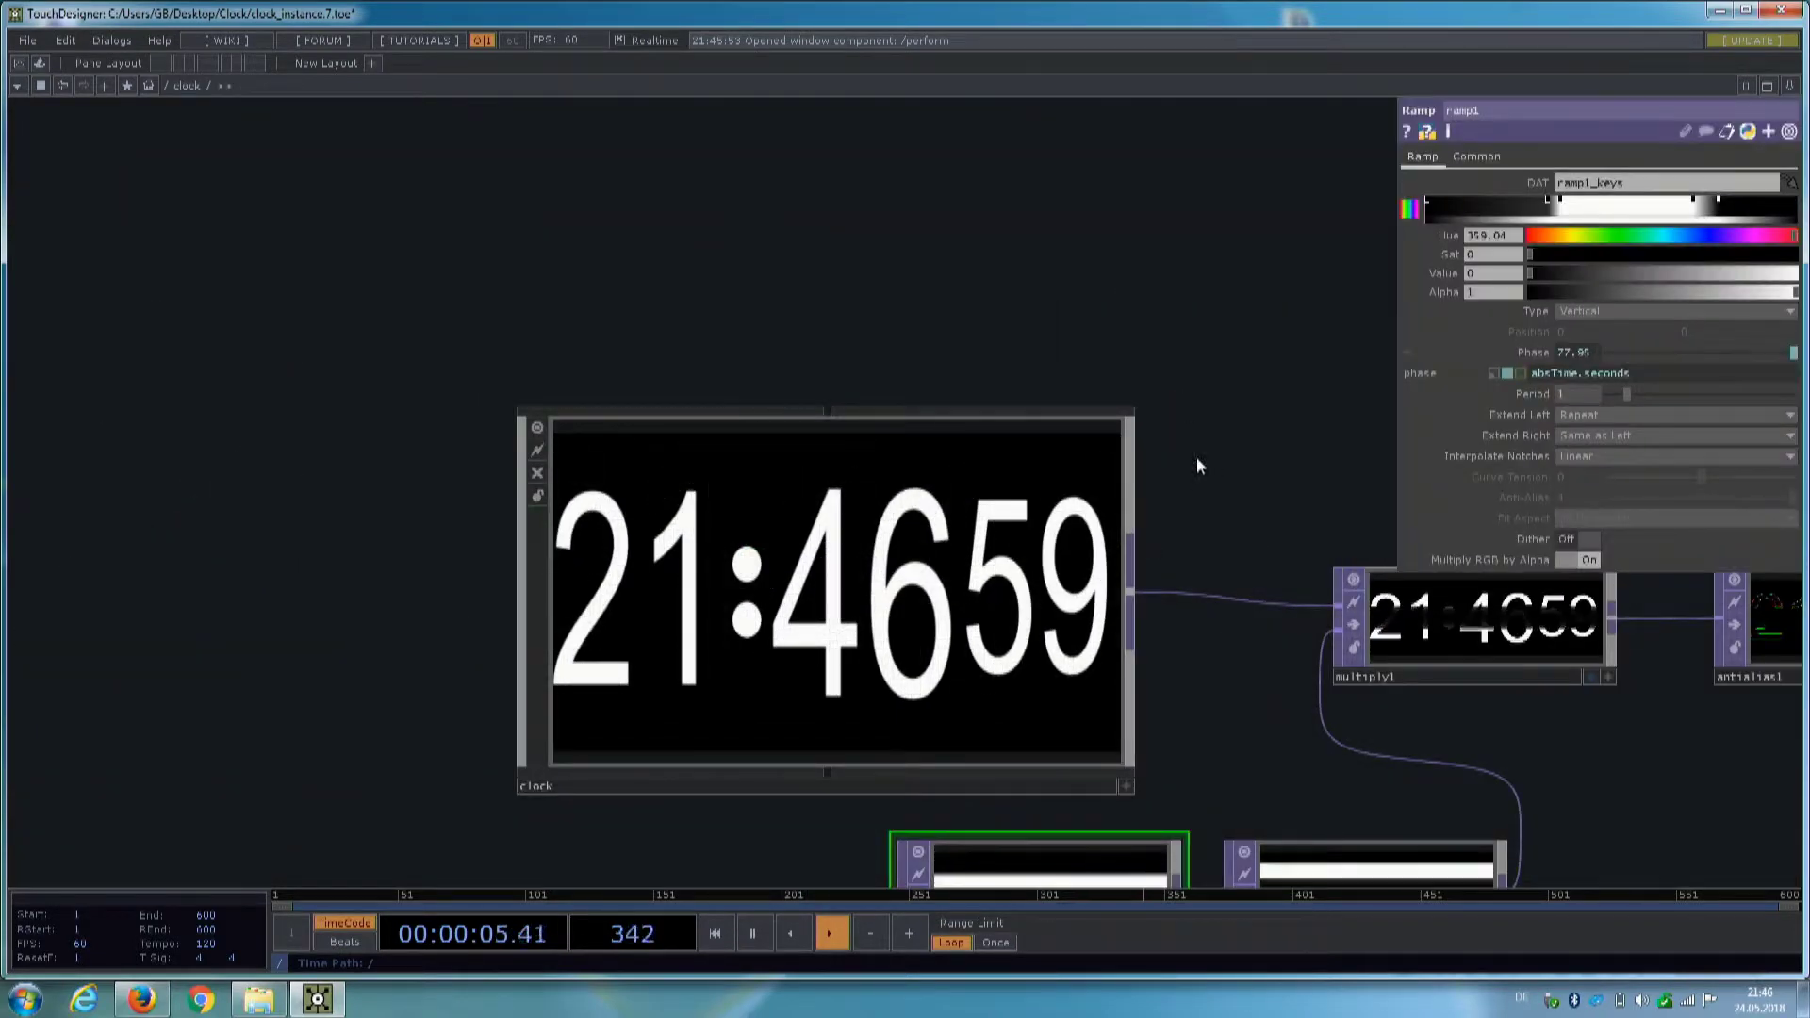
pyautogui.moveTo(910, 355); pyautogui.dragTo(392, 287)
pyautogui.moveTo(908, 701); pyautogui.dragTo(394, 554)
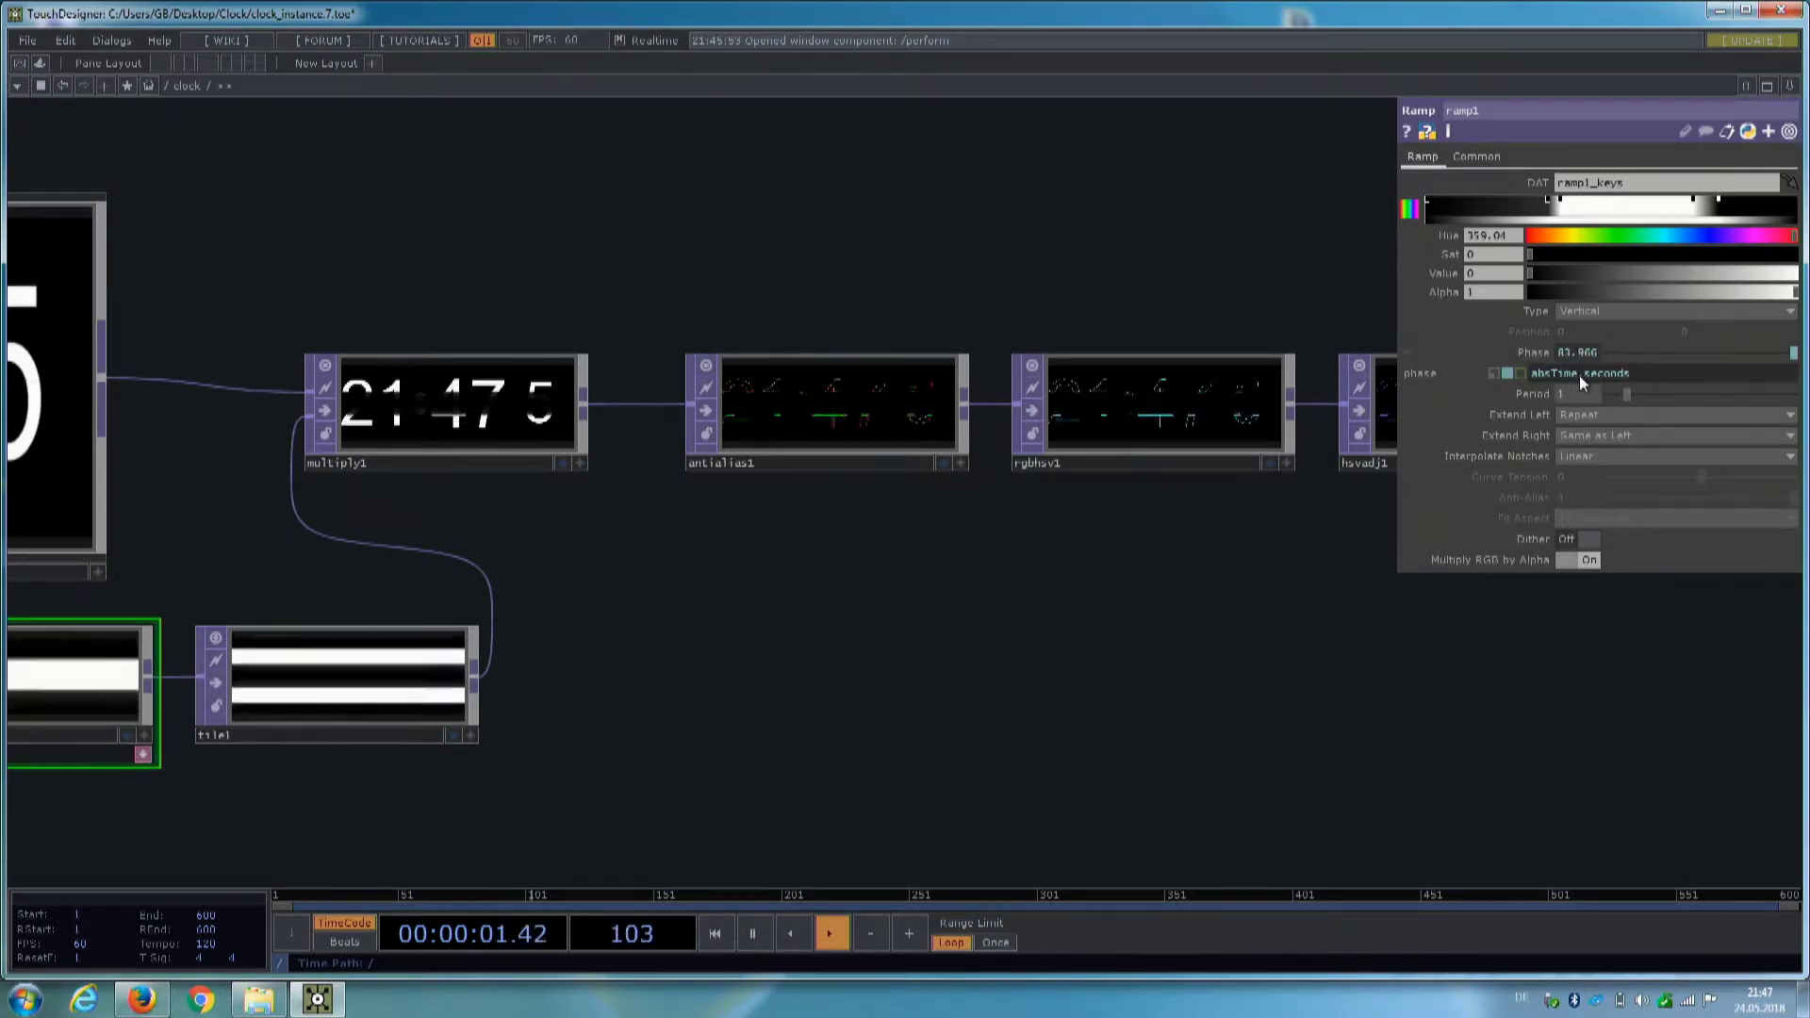
pyautogui.moveTo(788, 478); pyautogui.dragTo(554, 594)
# - Select antialias1 and examine its edge output settings and its coloured digit outlines up close
pyautogui.scroll(2, 487, 592)
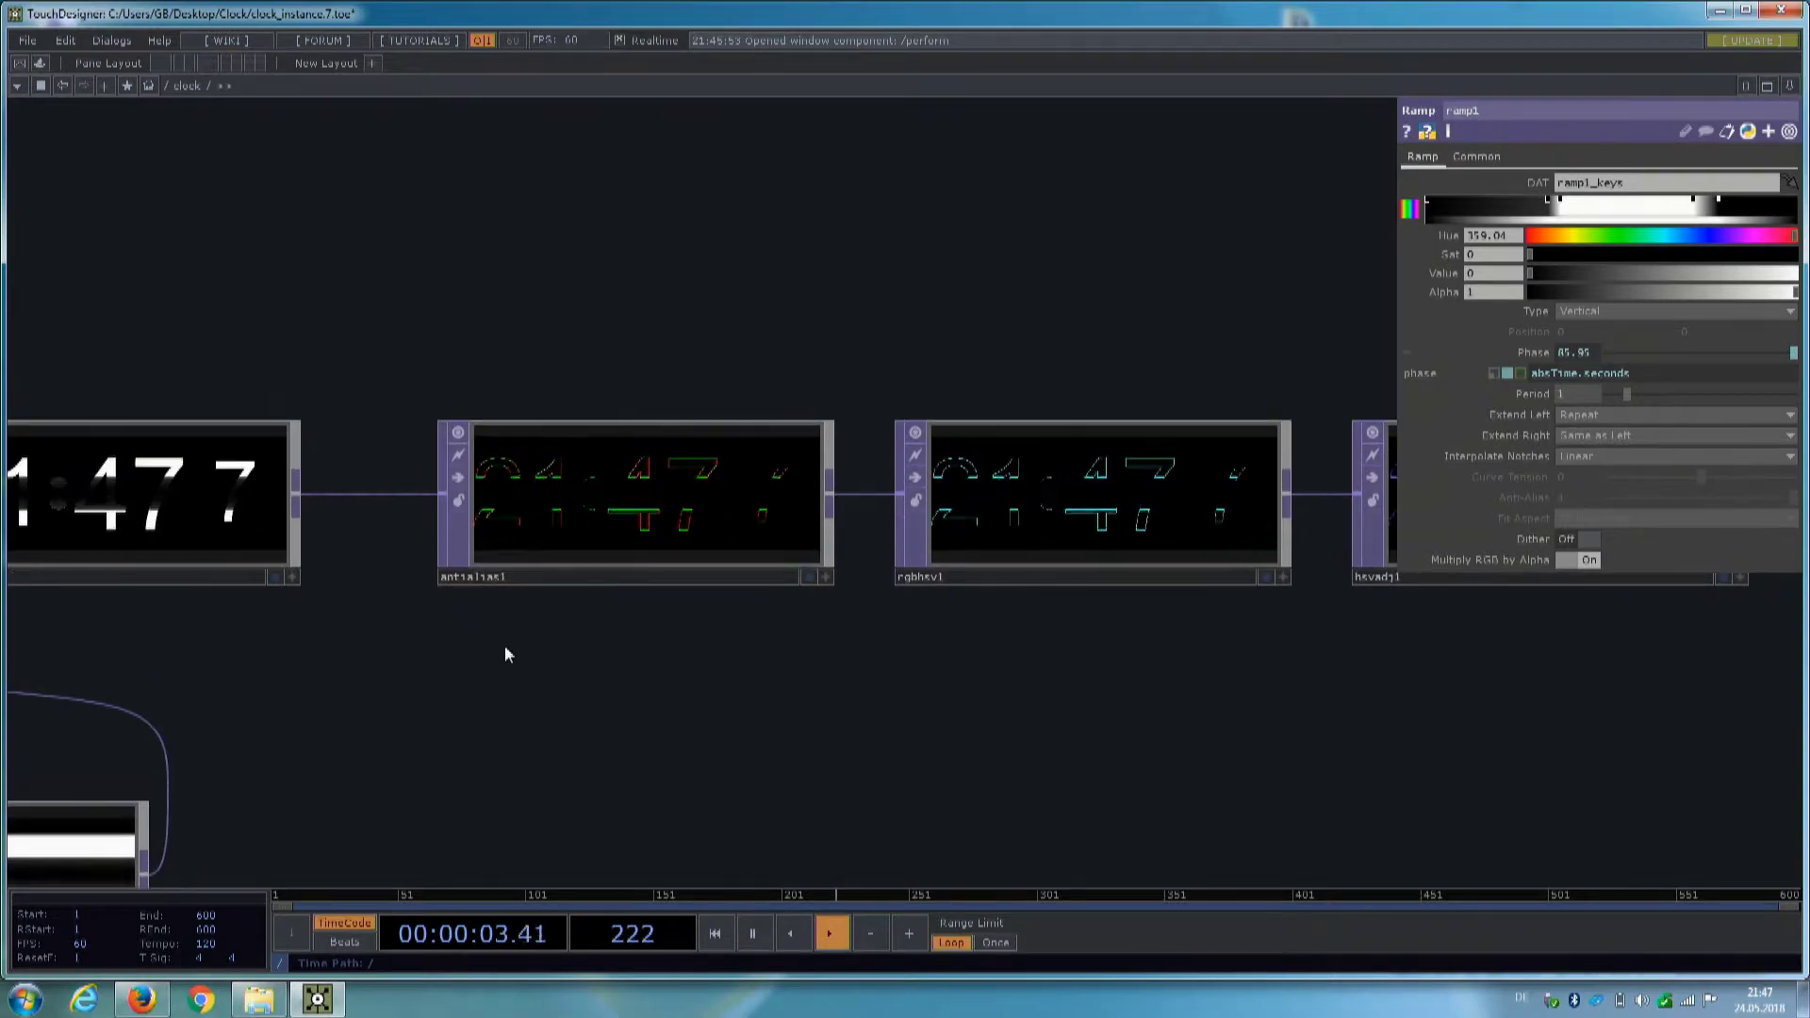
pyautogui.moveTo(412, 547); pyautogui.dragTo(727, 585)
pyautogui.click(475, 571)
pyautogui.click(880, 557)
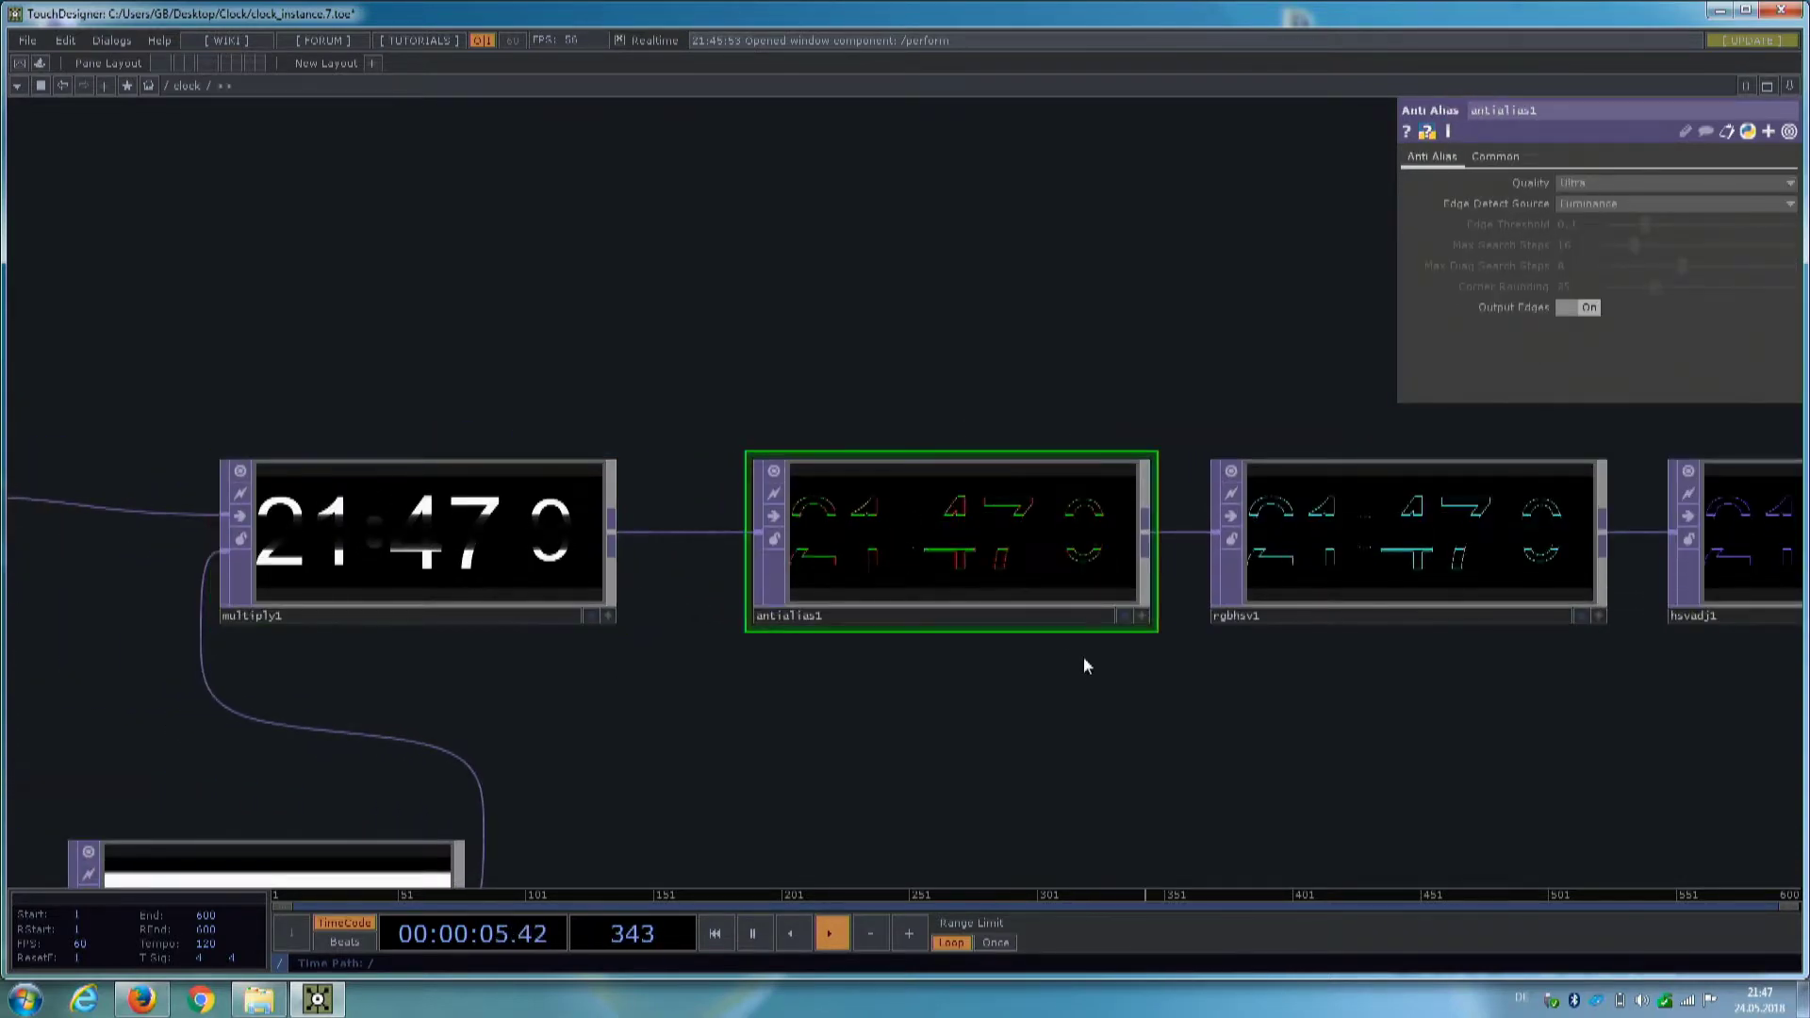
pyautogui.moveTo(1083, 659); pyautogui.dragTo(748, 635)
pyautogui.scroll(4, 590, 623)
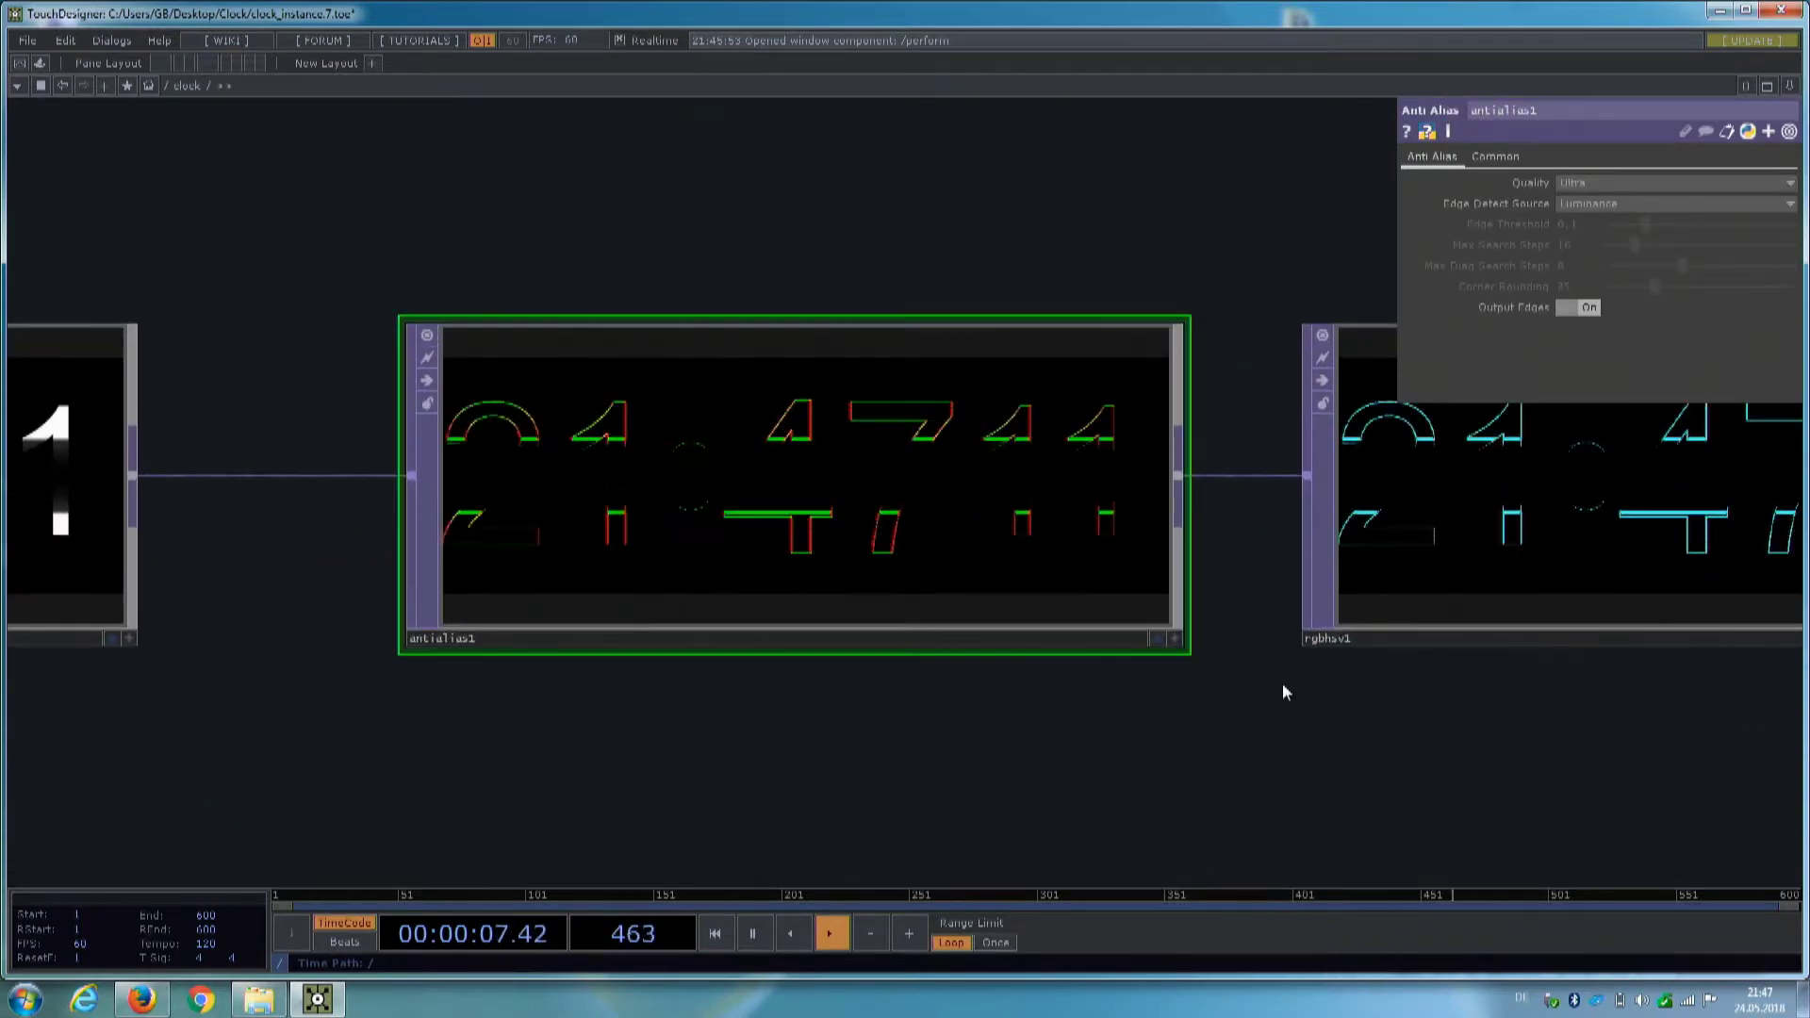
pyautogui.moveTo(1285, 687); pyautogui.dragTo(703, 602)
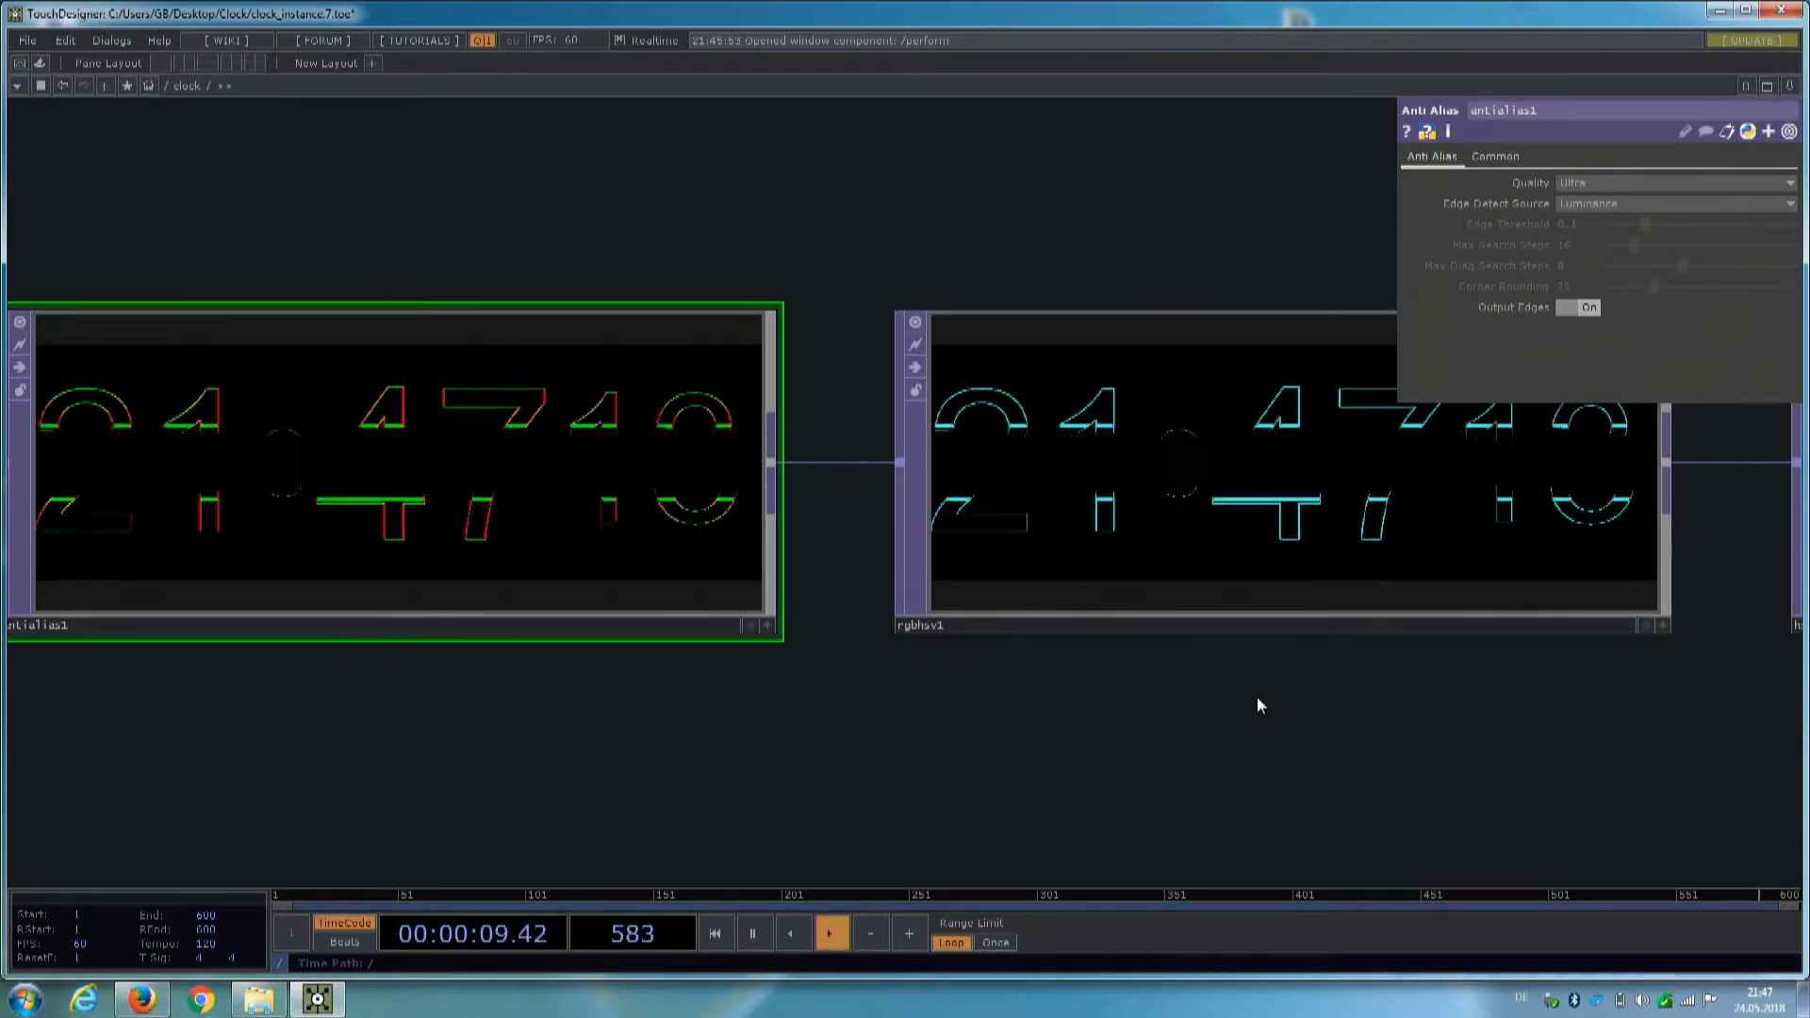
# - Select rgbhsv1 and compare its outlined digits with the neighbouring hsvadj1 image
pyautogui.moveTo(1257, 696); pyautogui.dragTo(1043, 684)
pyautogui.click(1122, 567)
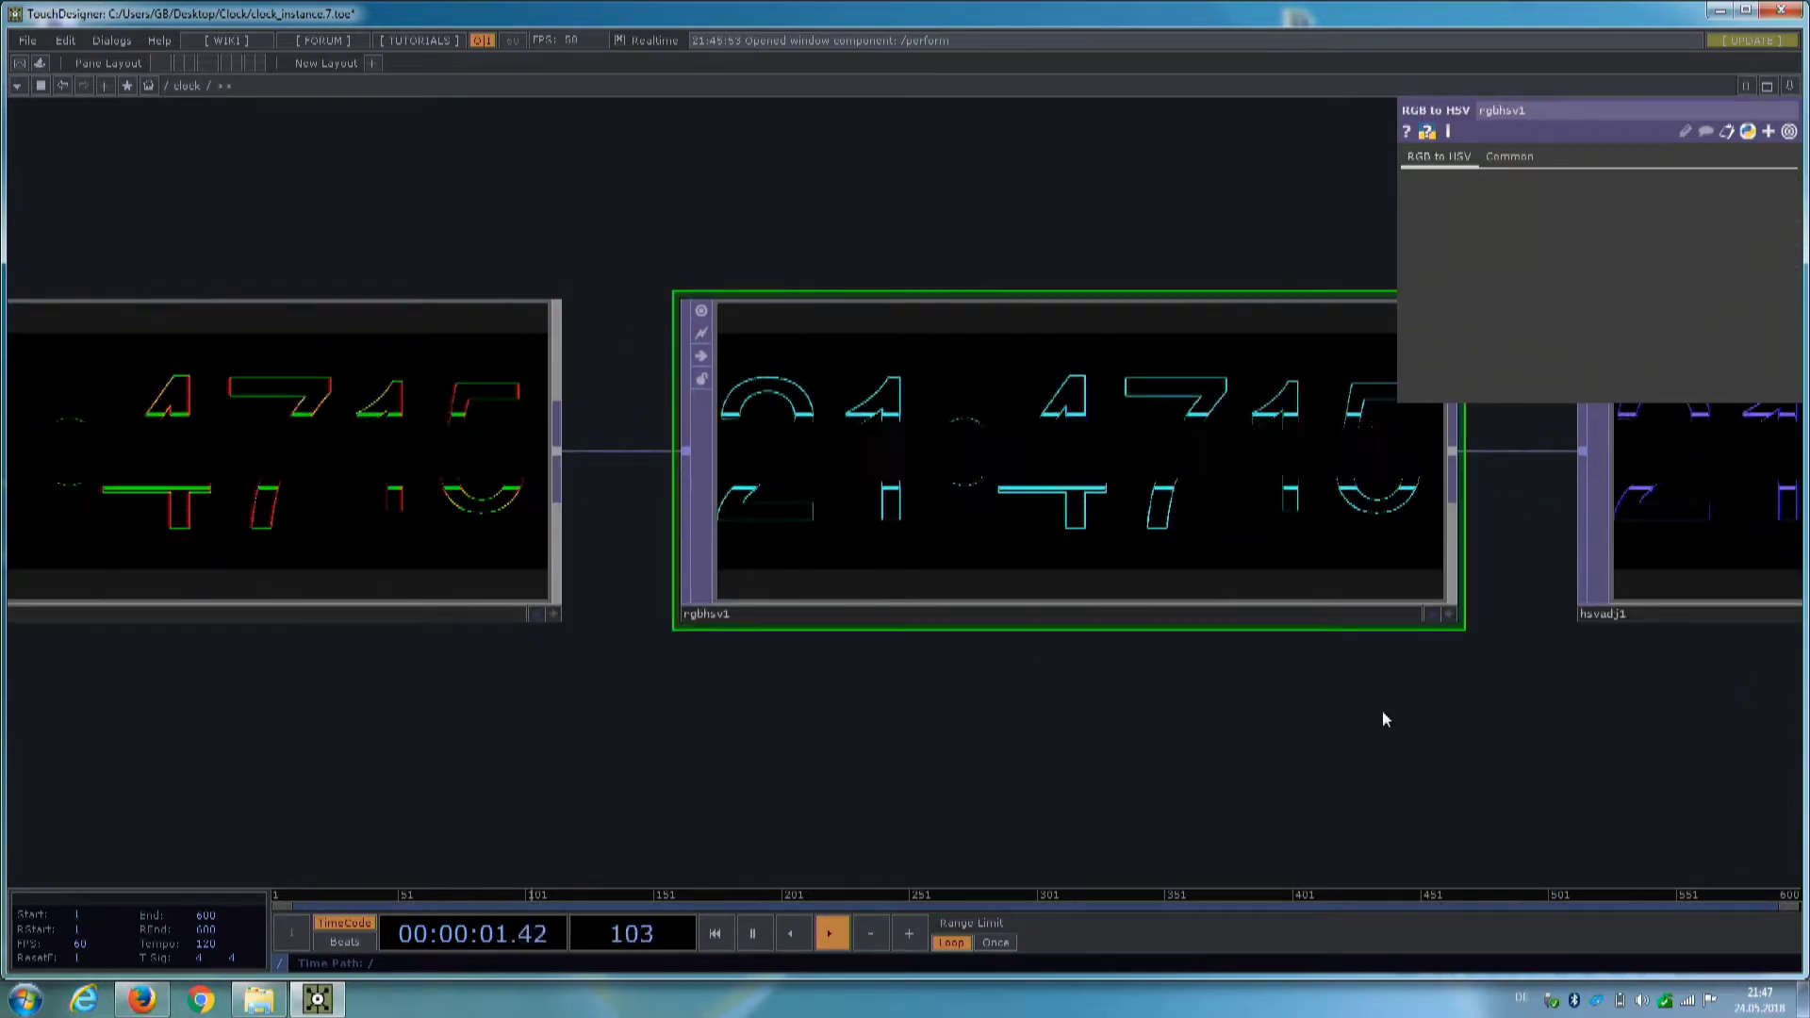
pyautogui.moveTo(1382, 719); pyautogui.dragTo(880, 731)
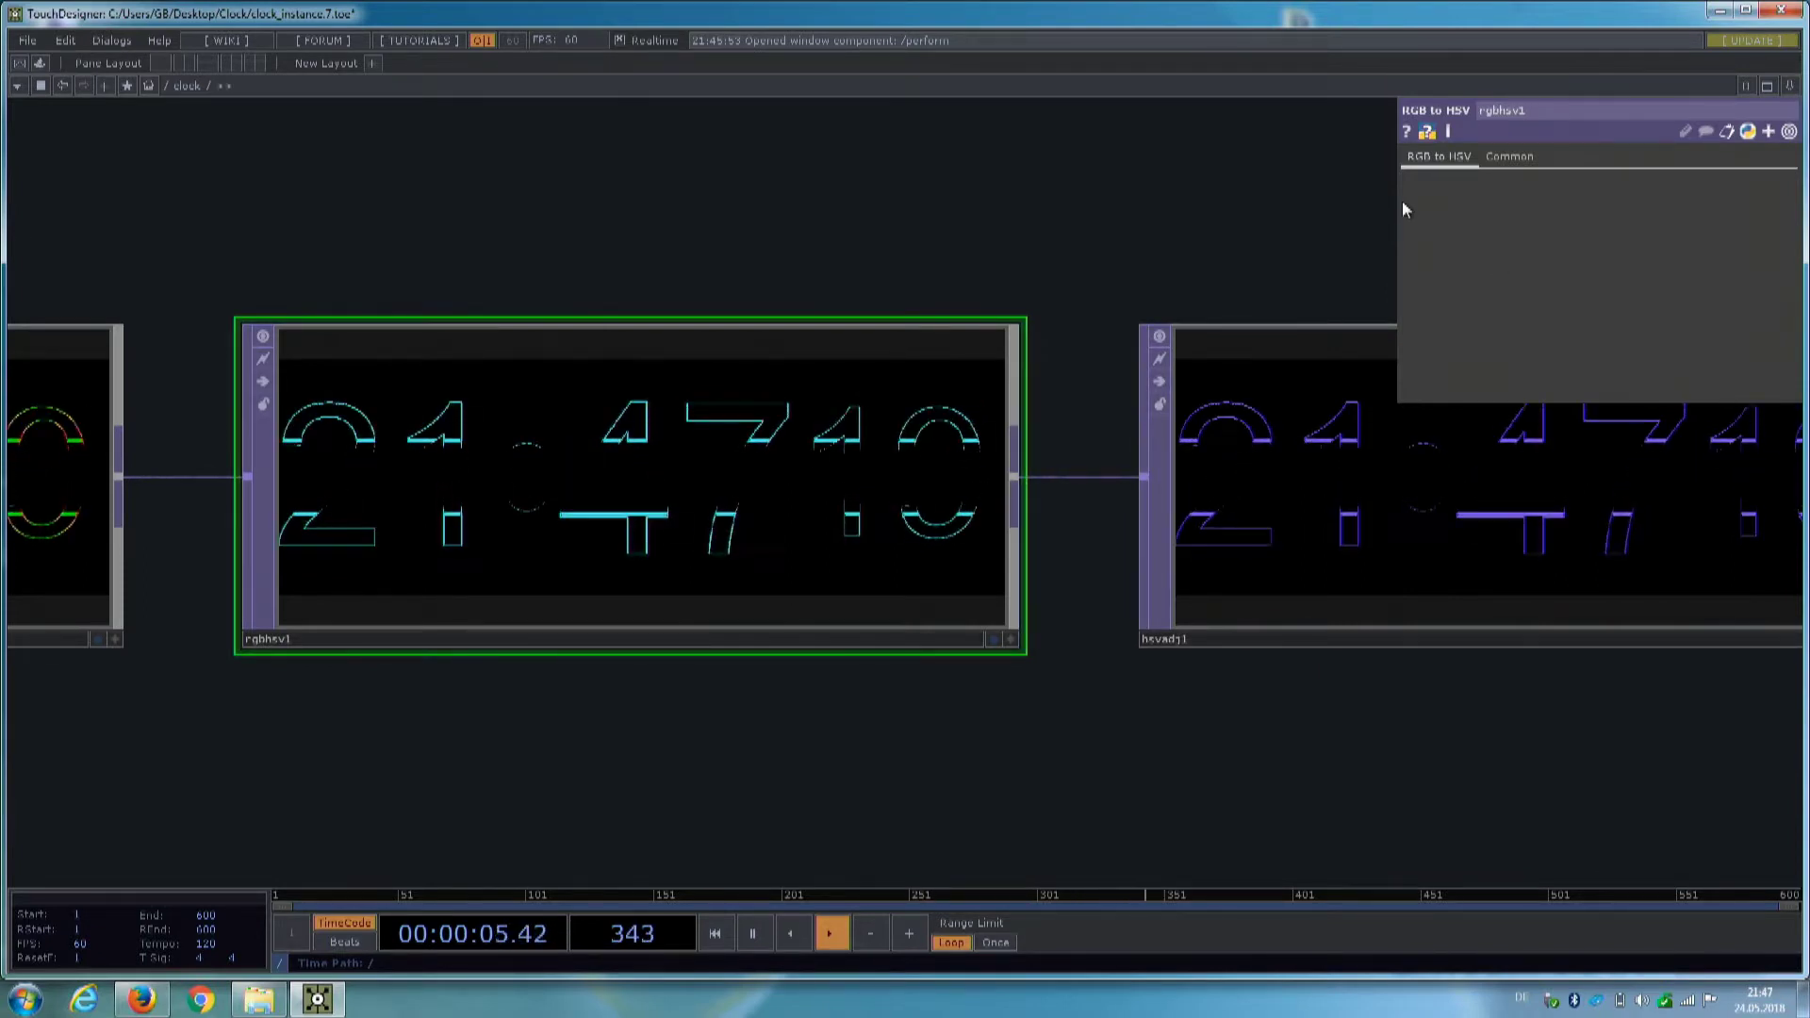
pyautogui.moveTo(1329, 665); pyautogui.dragTo(949, 651)
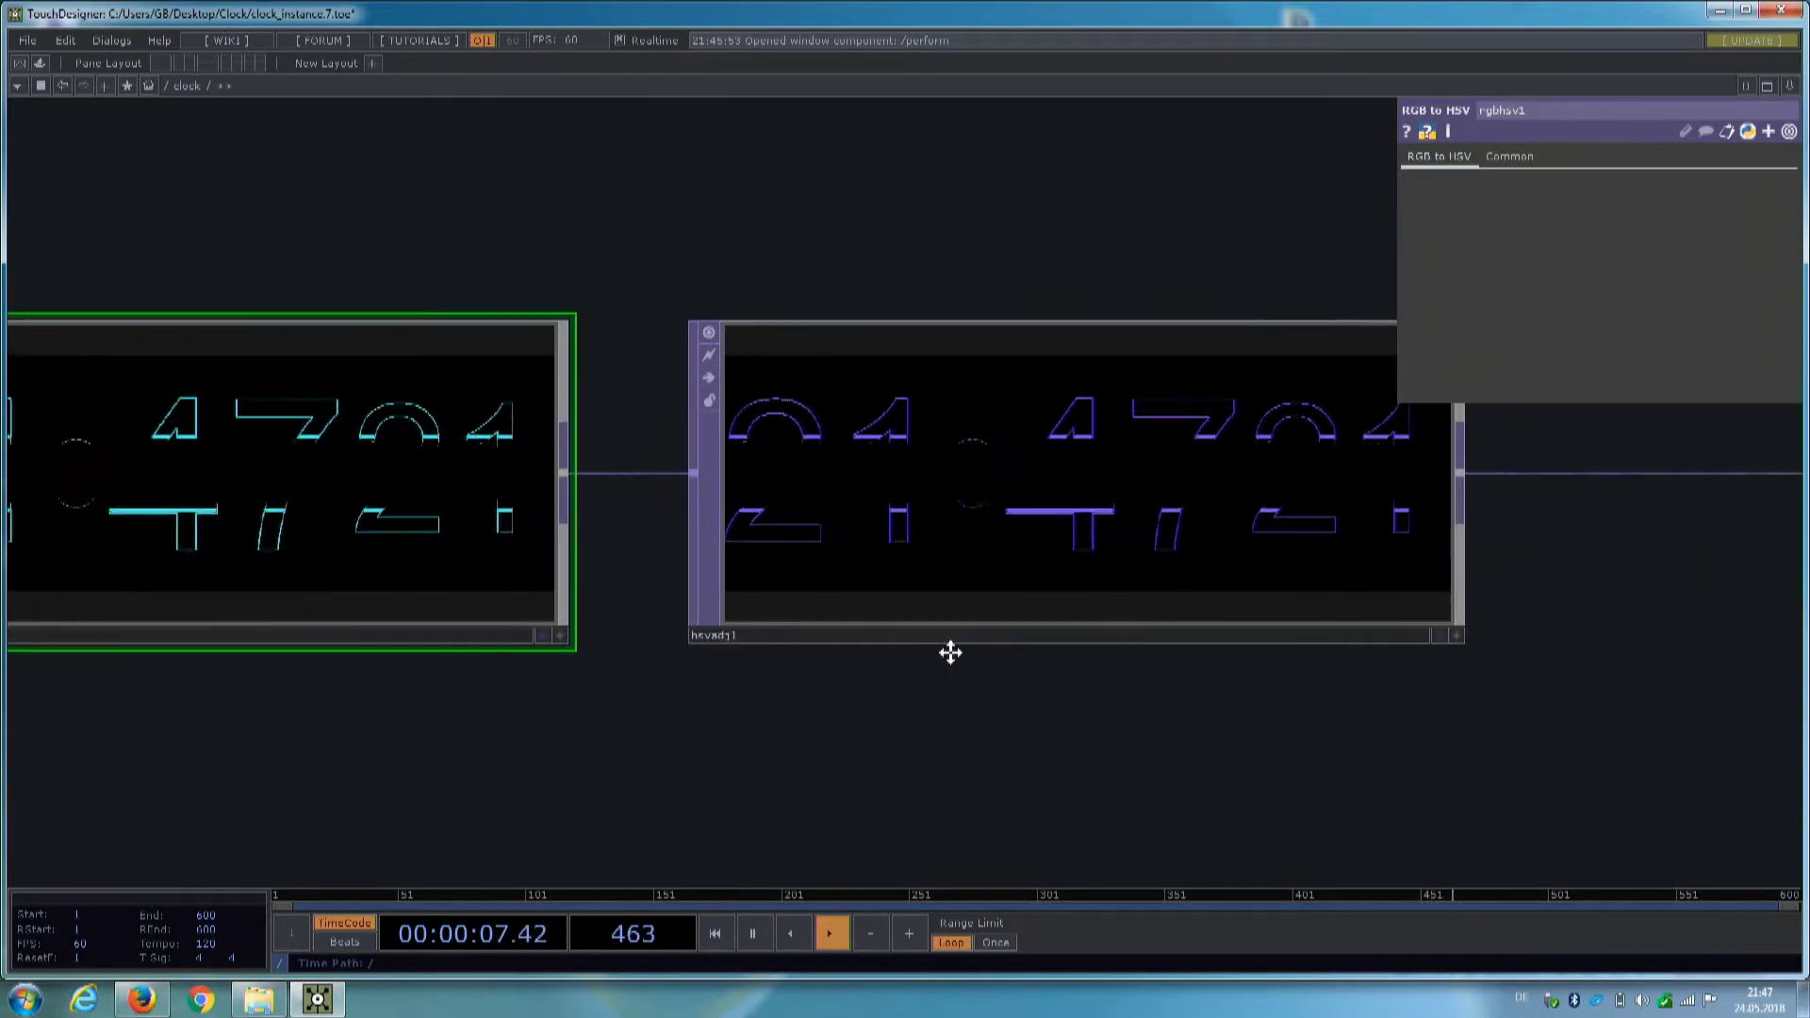
# - Select hsvadj1 and examine its hue, saturation and value settings, including the export on Hue Offset
pyautogui.click(1180, 610)
pyautogui.moveTo(1175, 706); pyautogui.dragTo(842, 671)
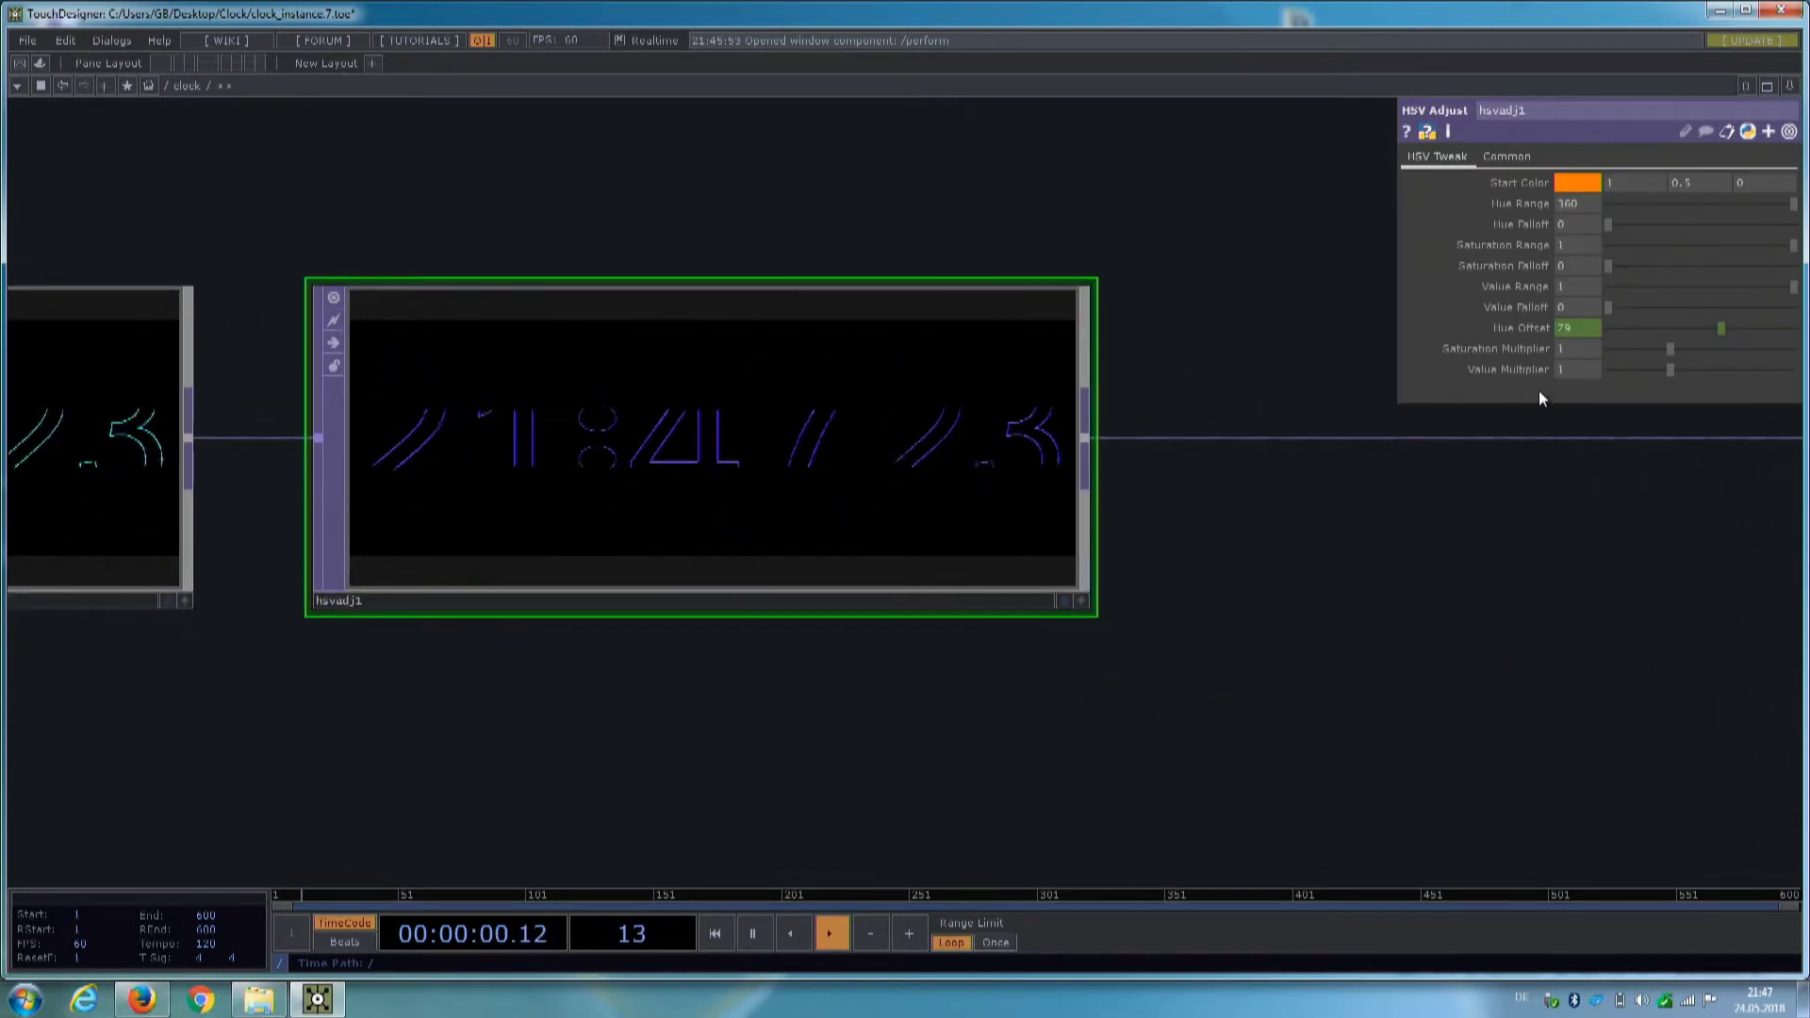
pyautogui.click(1586, 332)
pyautogui.scroll(-3, 1340, 677)
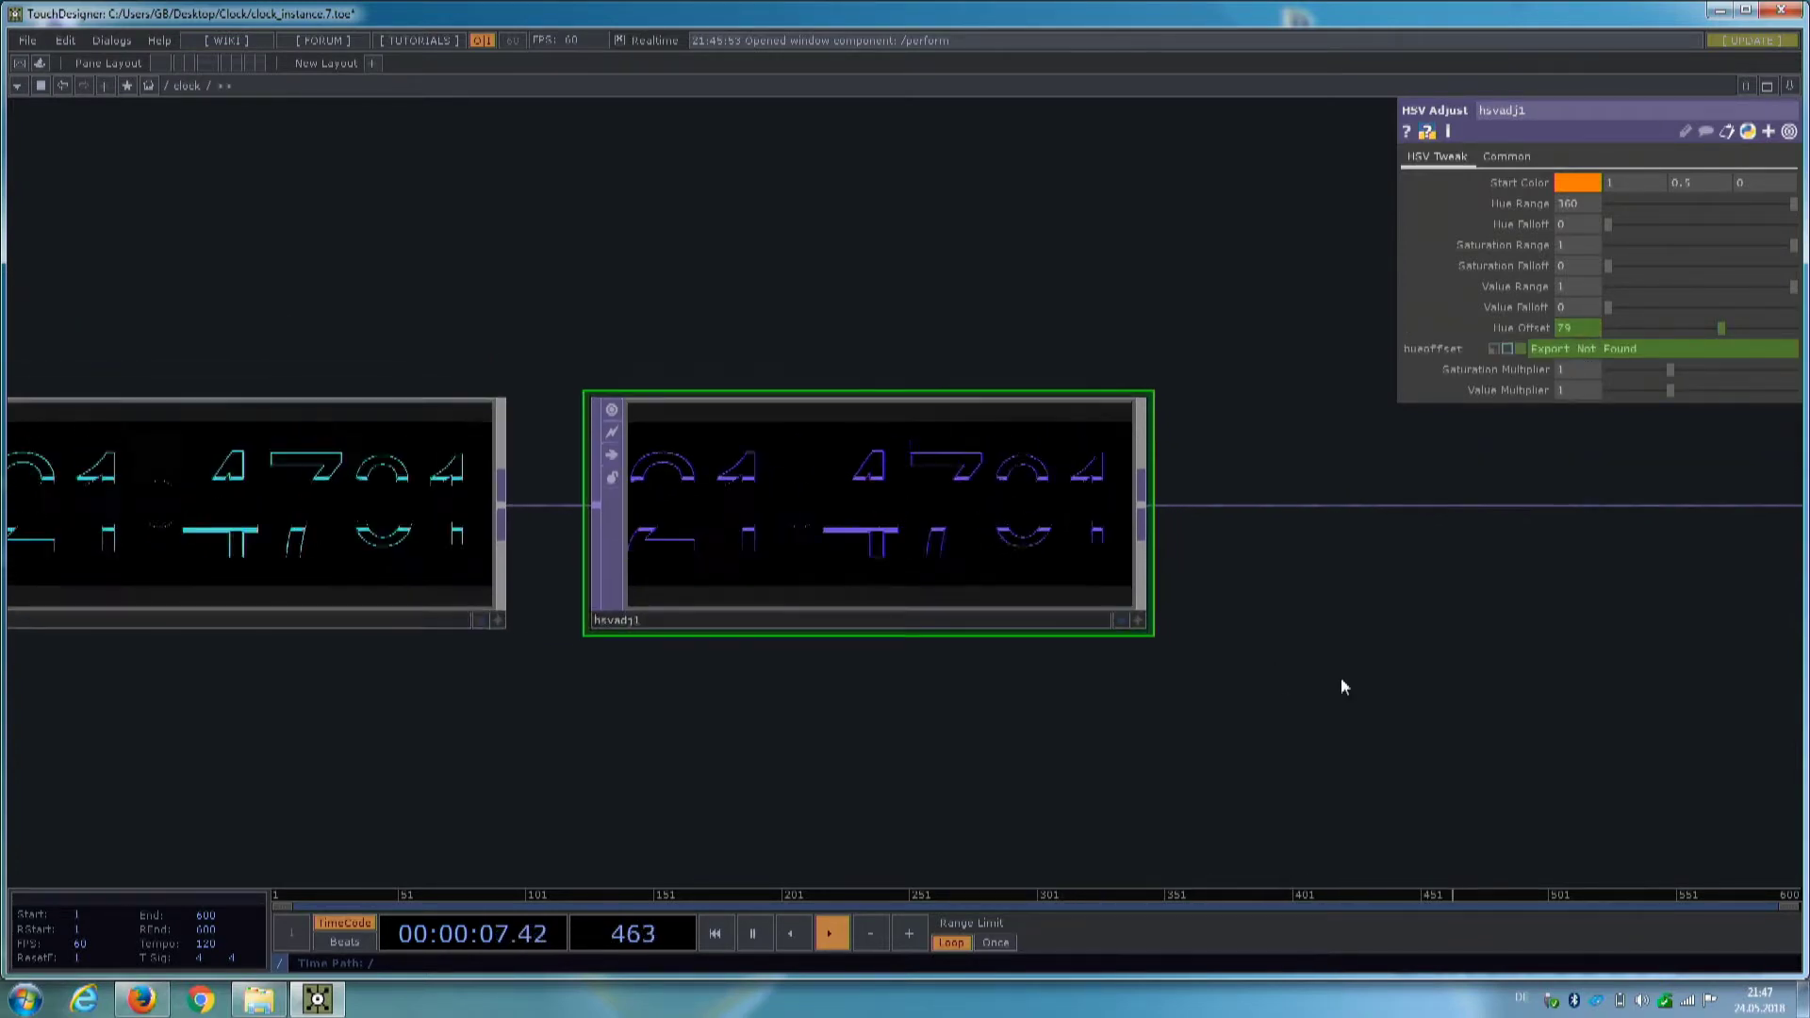
pyautogui.moveTo(1341, 677); pyautogui.dragTo(861, 737)
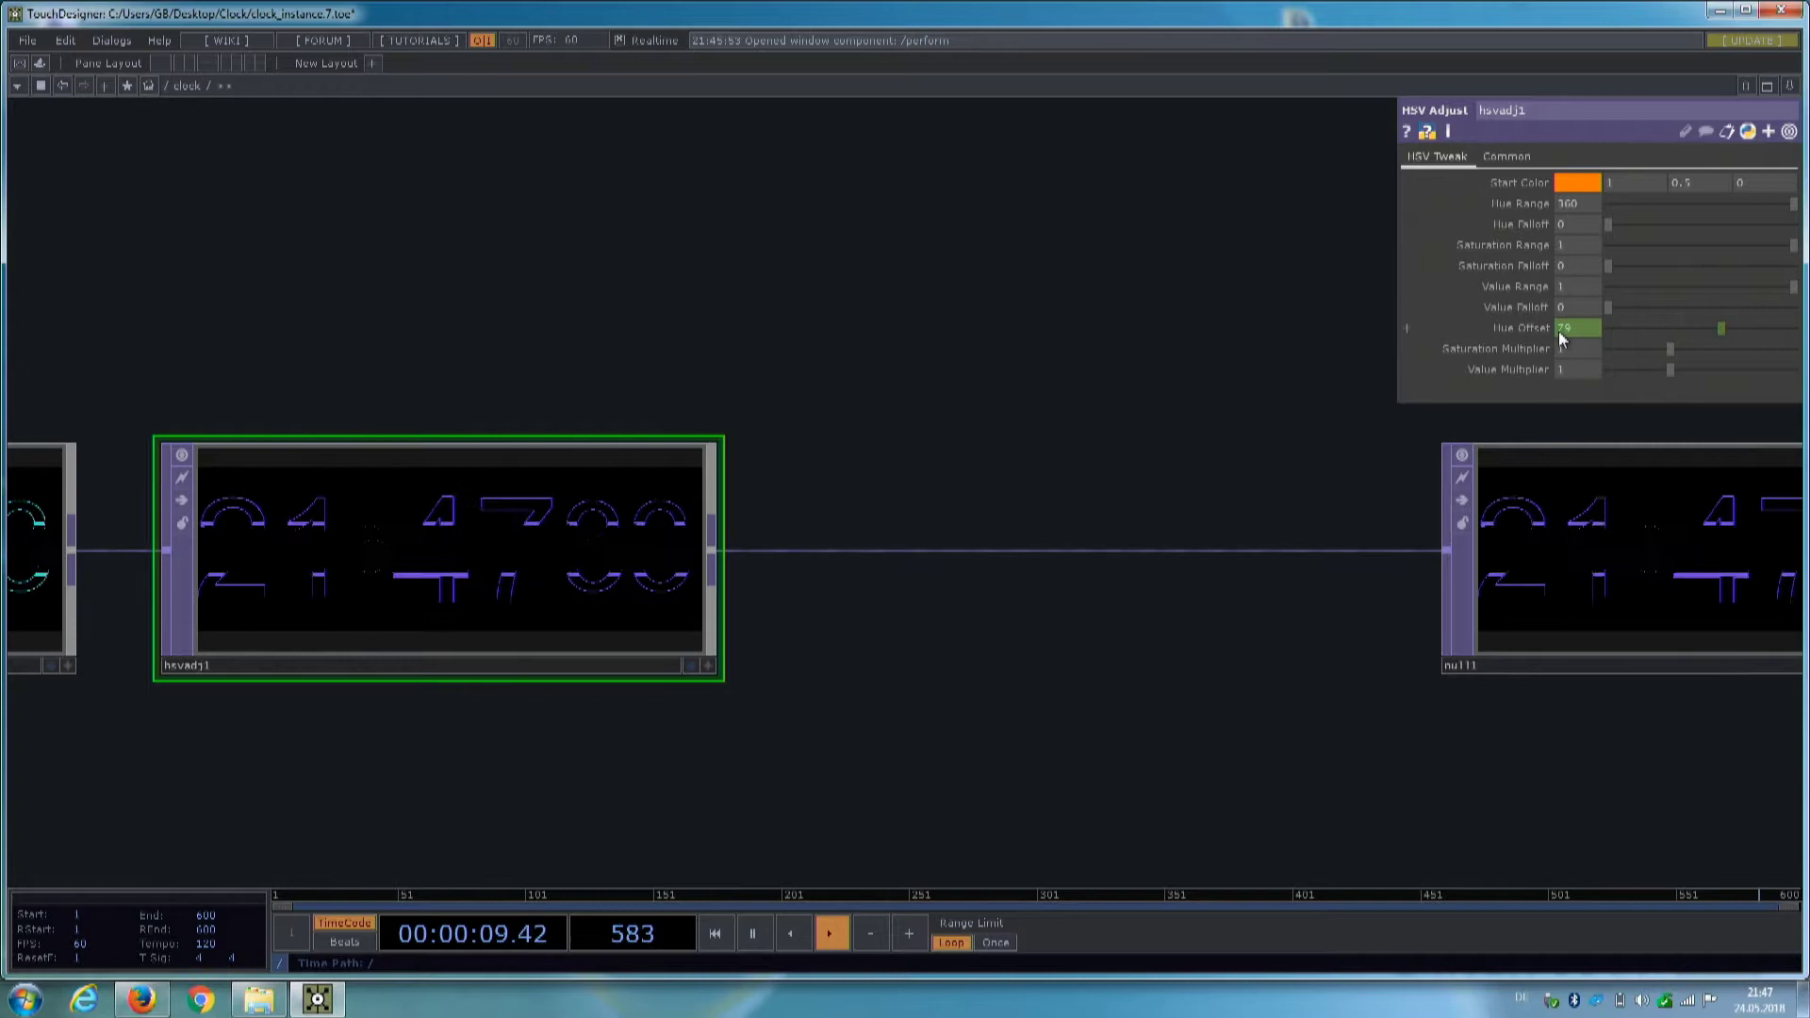
pyautogui.click(1529, 331)
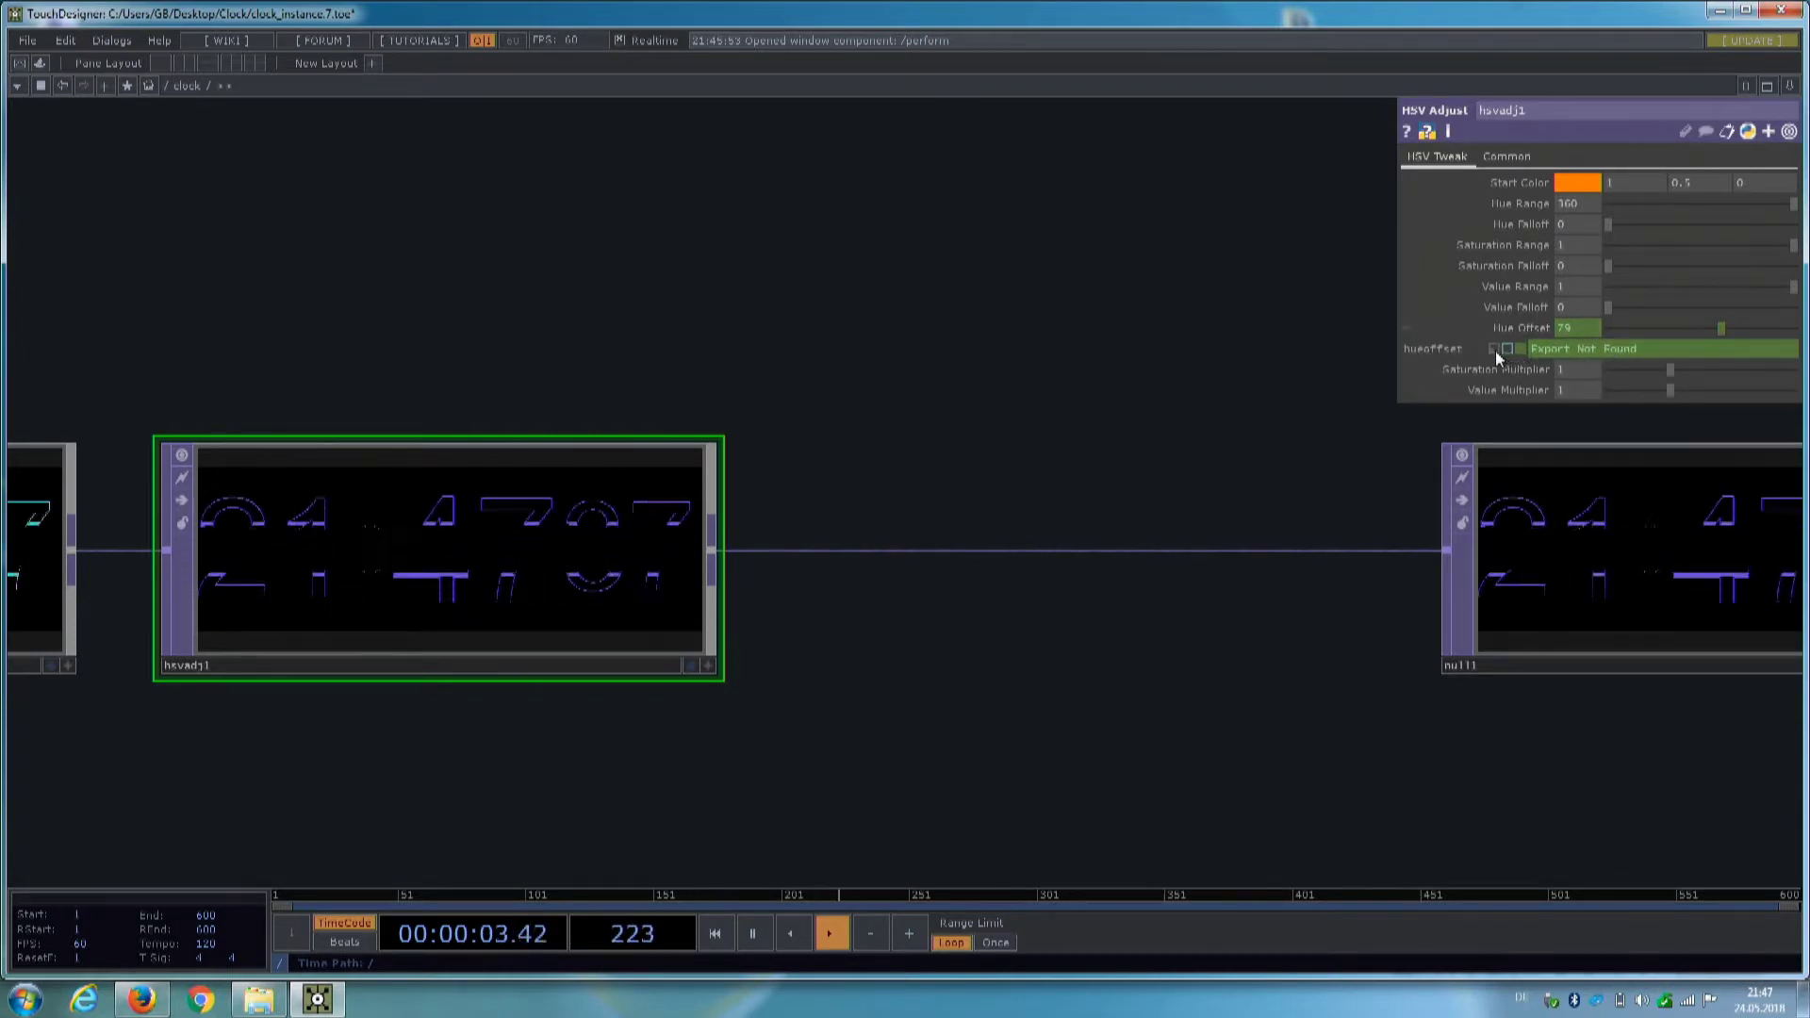
# - View the effect chain from multiply1 through antialias1, rgbhsv1 and hsvadj1 to null1 and out1
pyautogui.moveTo(1188, 717); pyautogui.dragTo(1491, 641)
pyautogui.scroll(-3, 1491, 641)
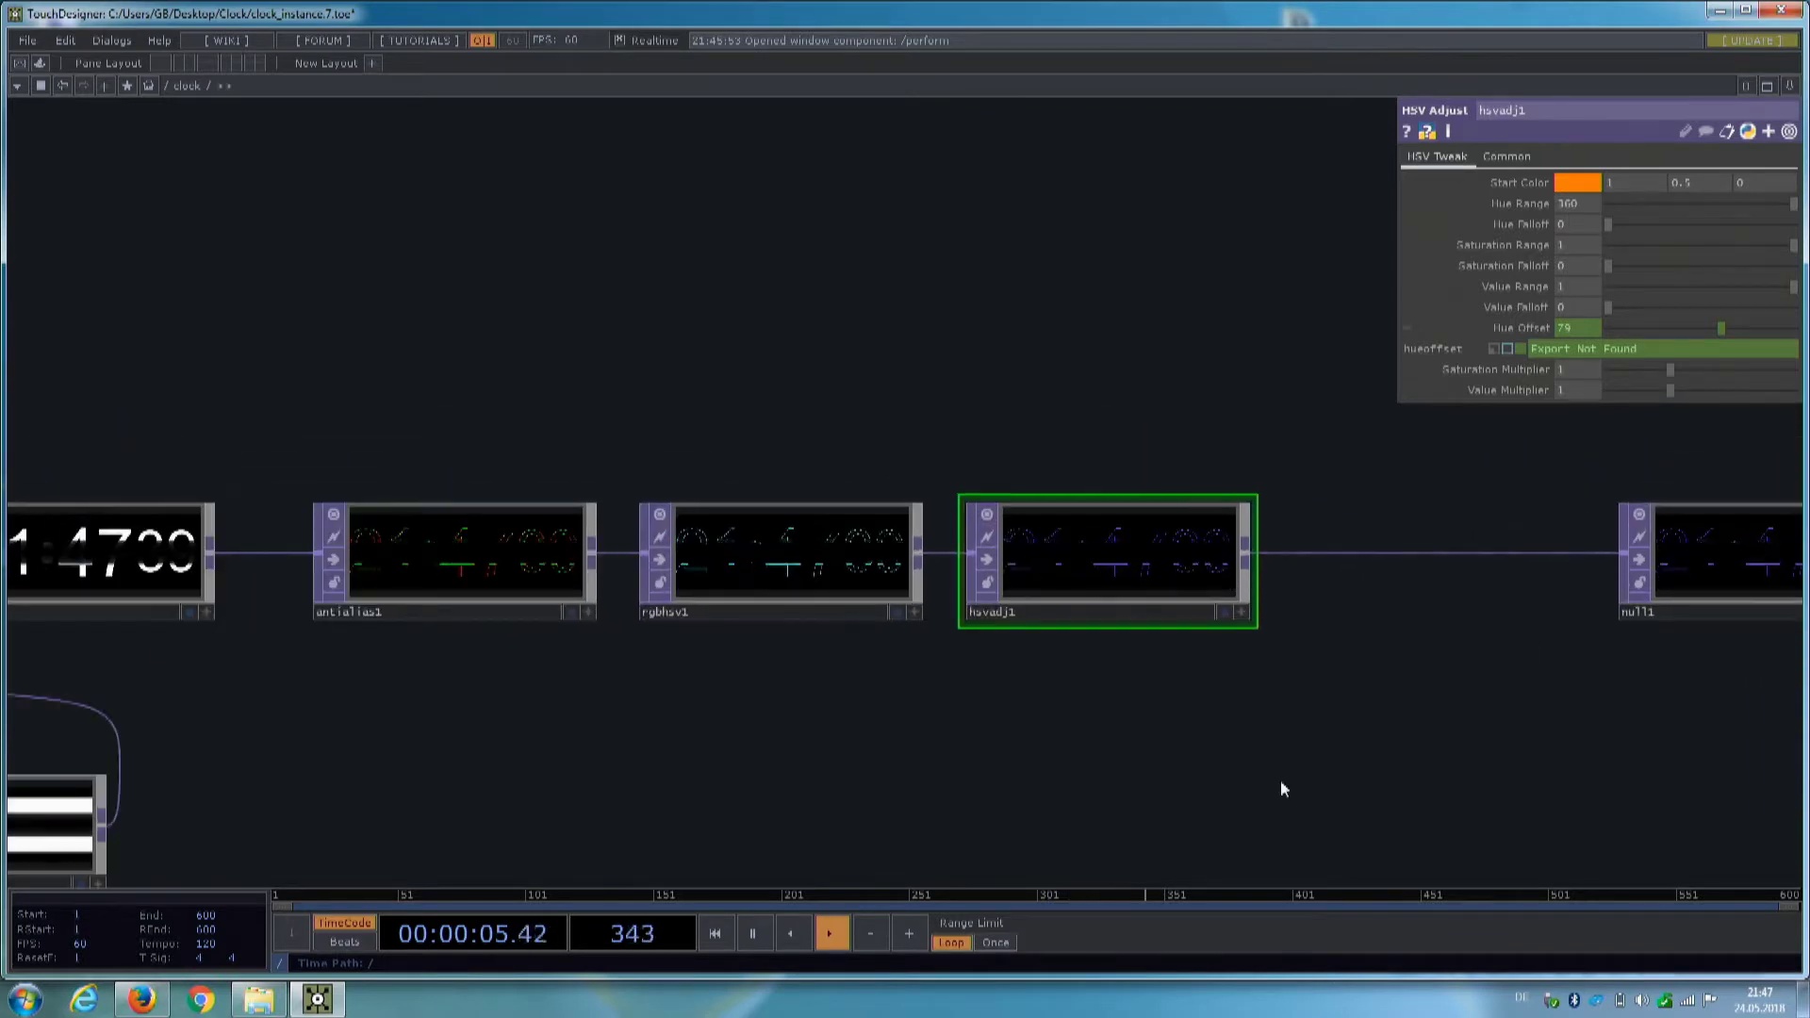
pyautogui.moveTo(1213, 748); pyautogui.dragTo(1638, 537)
pyautogui.scroll(-3, 985, 639)
pyautogui.moveTo(986, 638); pyautogui.dragTo(676, 648)
pyautogui.moveTo(1241, 541); pyautogui.dragTo(1104, 557)
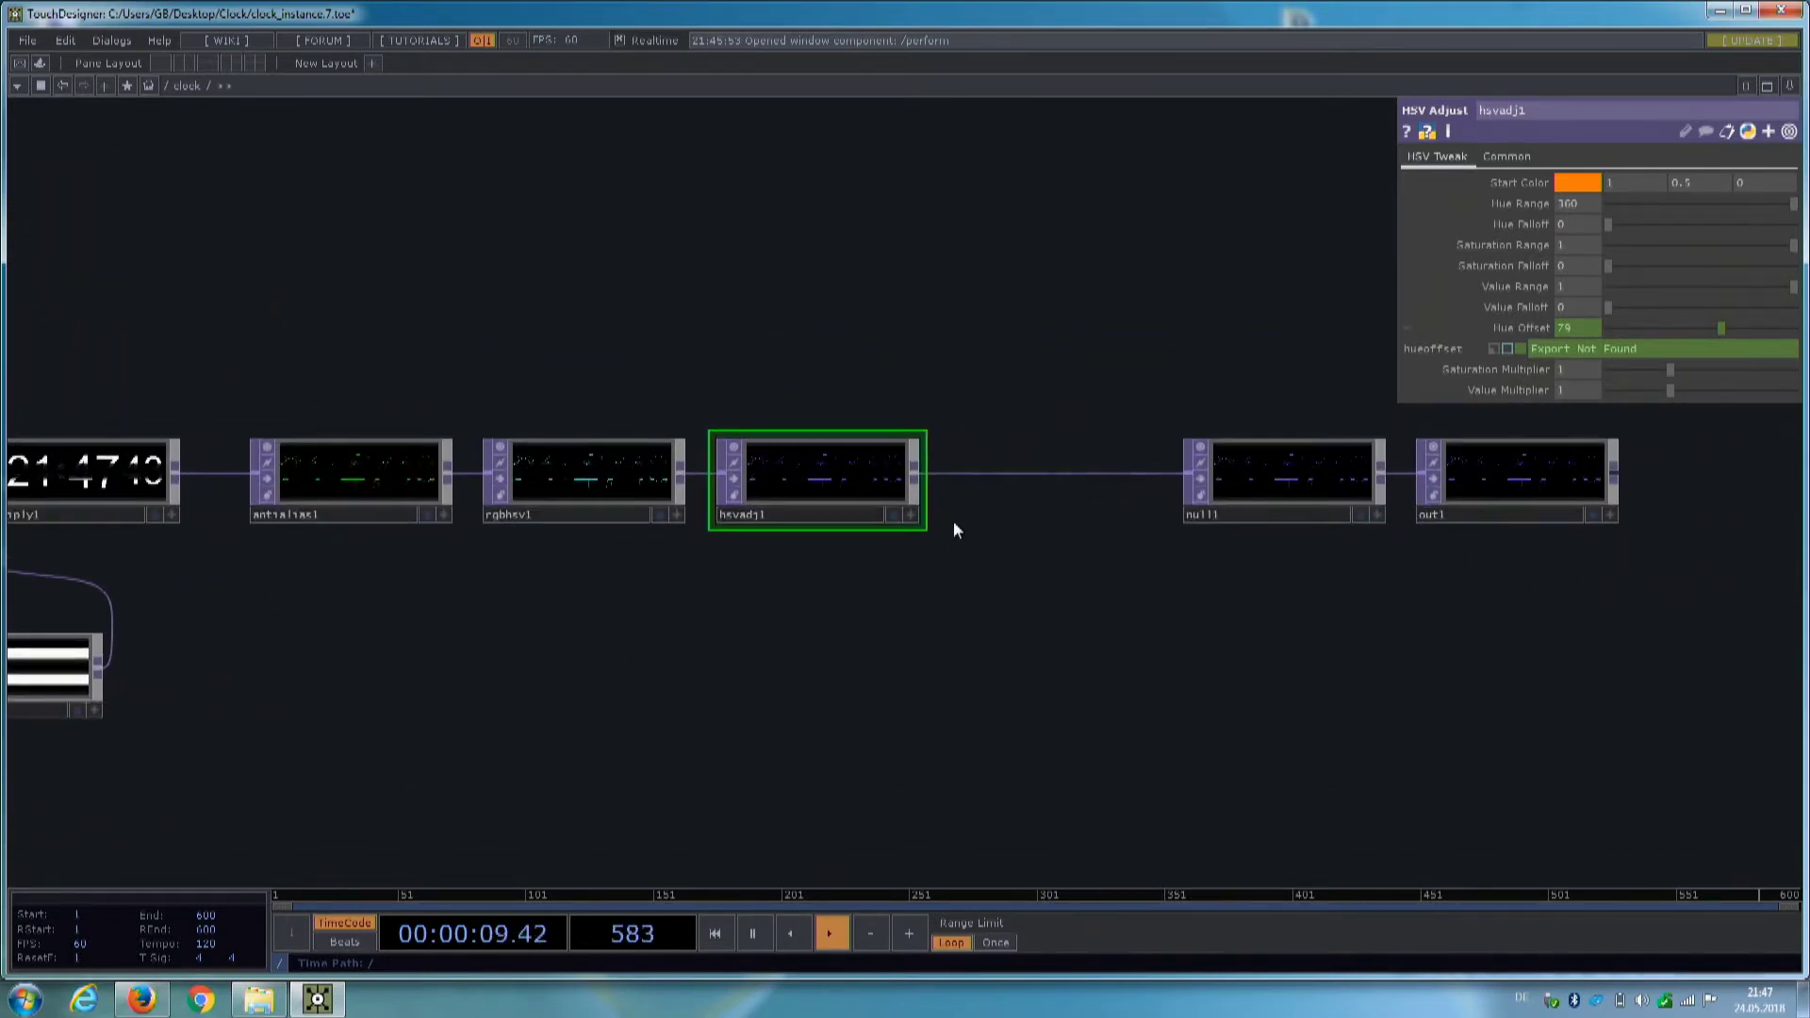
pyautogui.moveTo(1193, 671); pyautogui.dragTo(1124, 671)
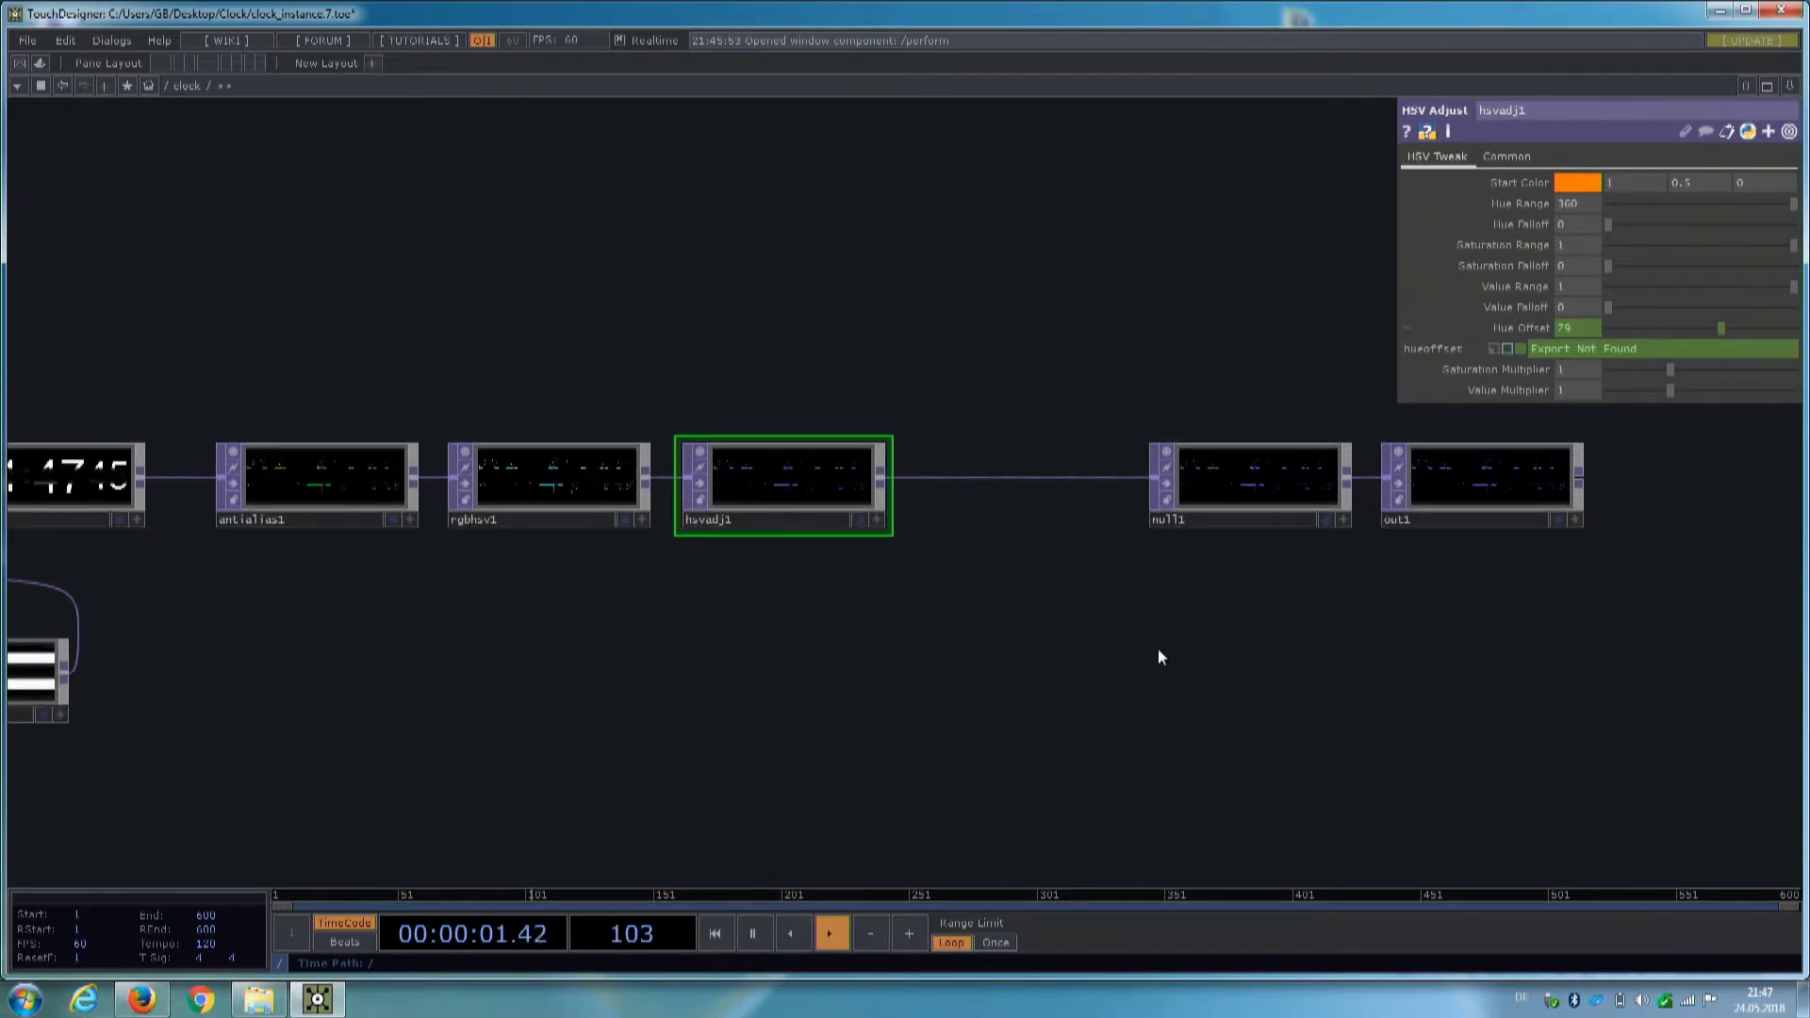
# - Switch hsvadj1's Hue Offset from export mode to a constant value and set it to 302
pyautogui.rightClick(1597, 347)
pyautogui.click(1572, 349)
pyautogui.click(1720, 328)
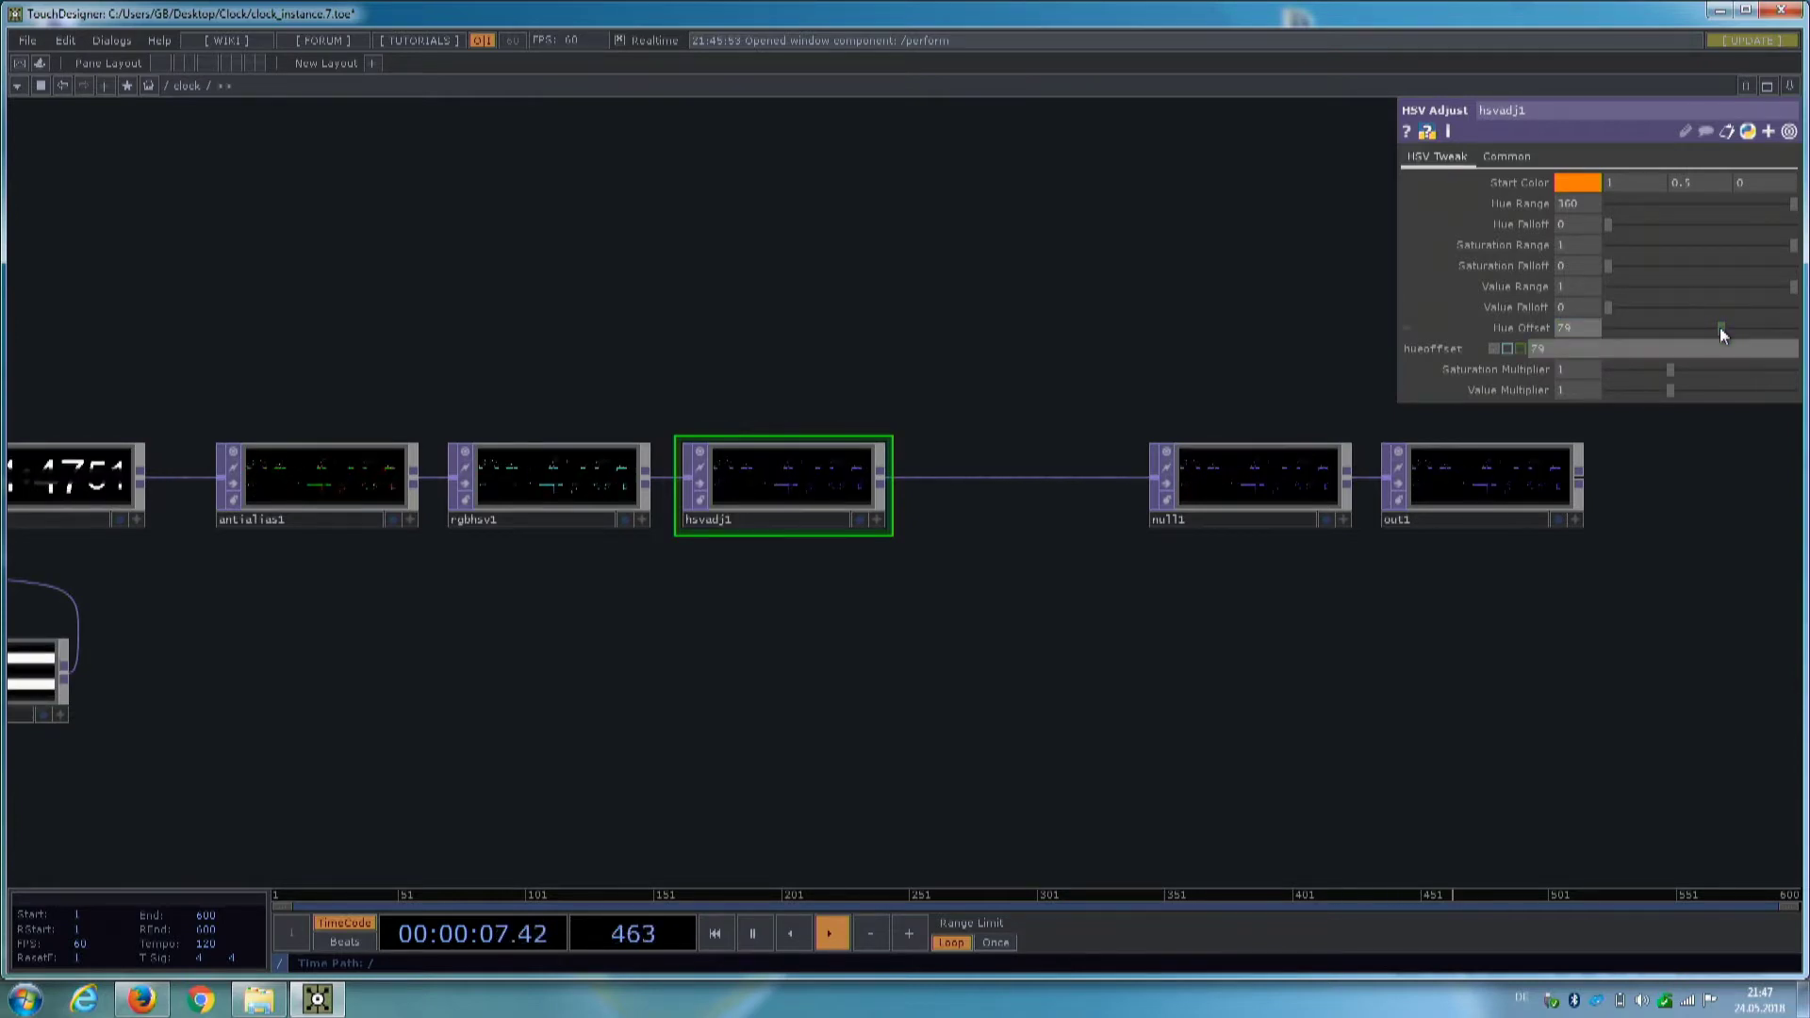
pyautogui.scroll(5, 1280, 485)
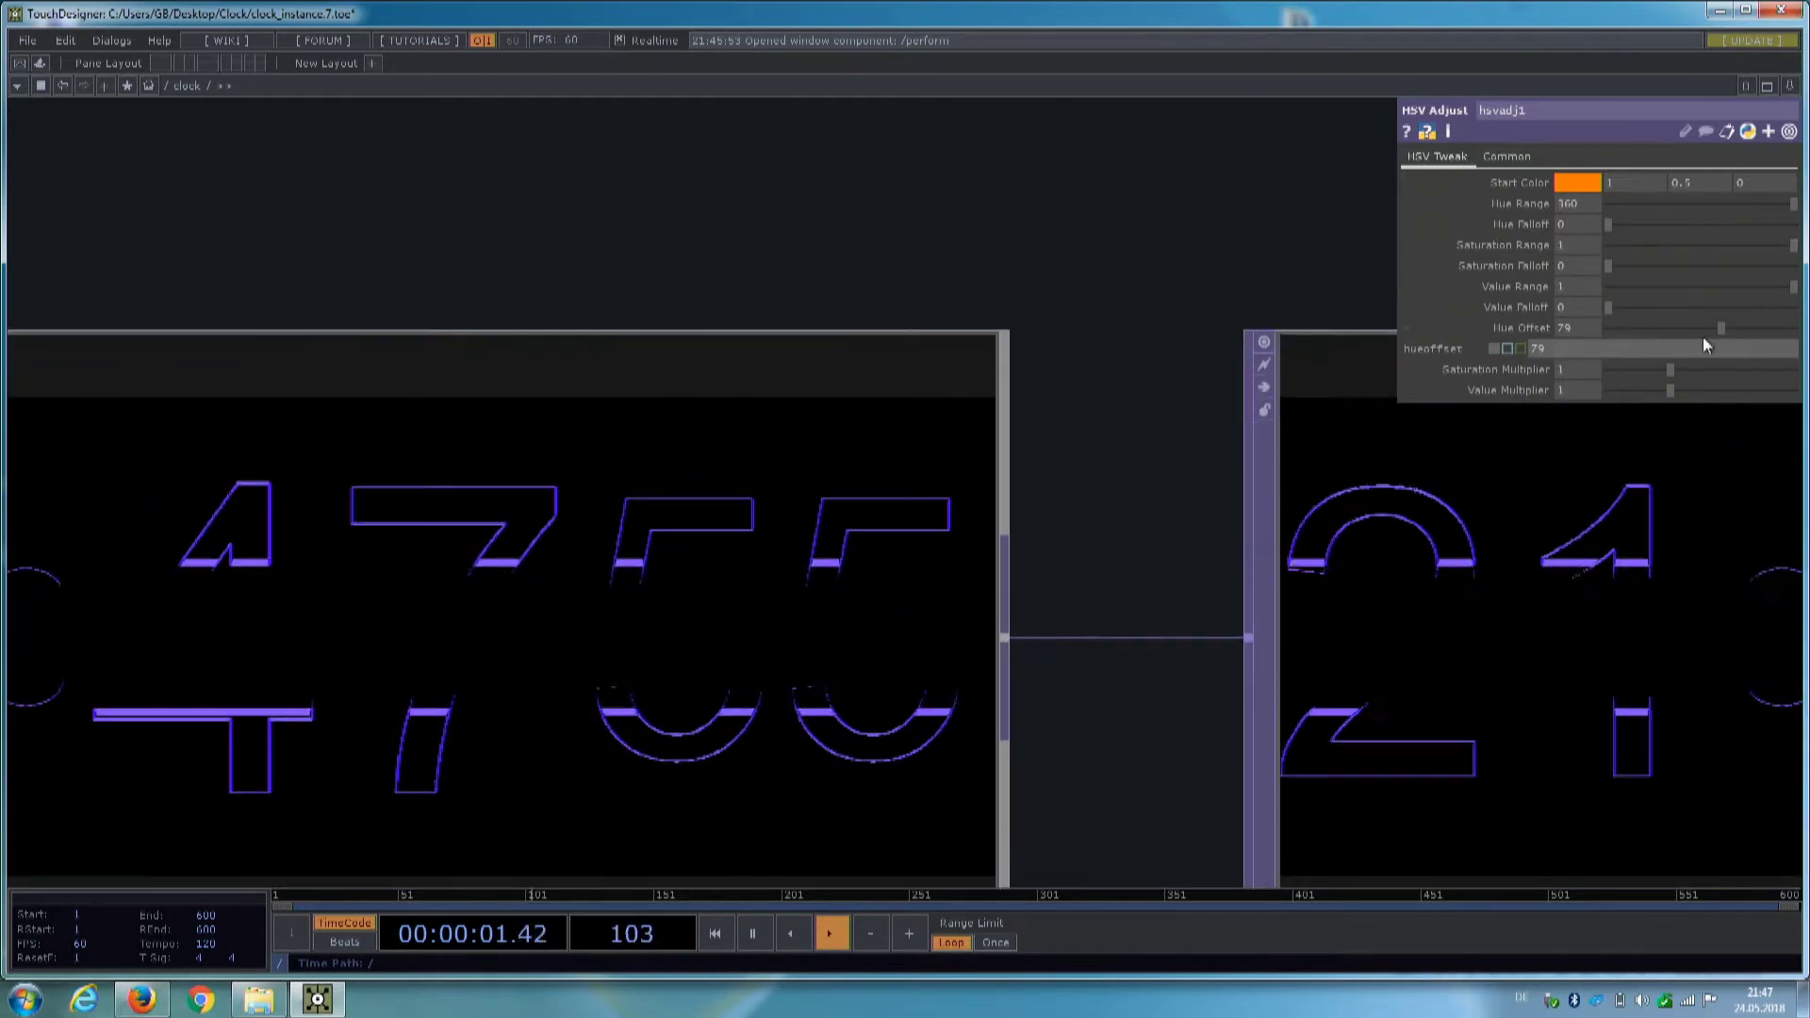
pyautogui.moveTo(1723, 330); pyautogui.dragTo(1779, 327)
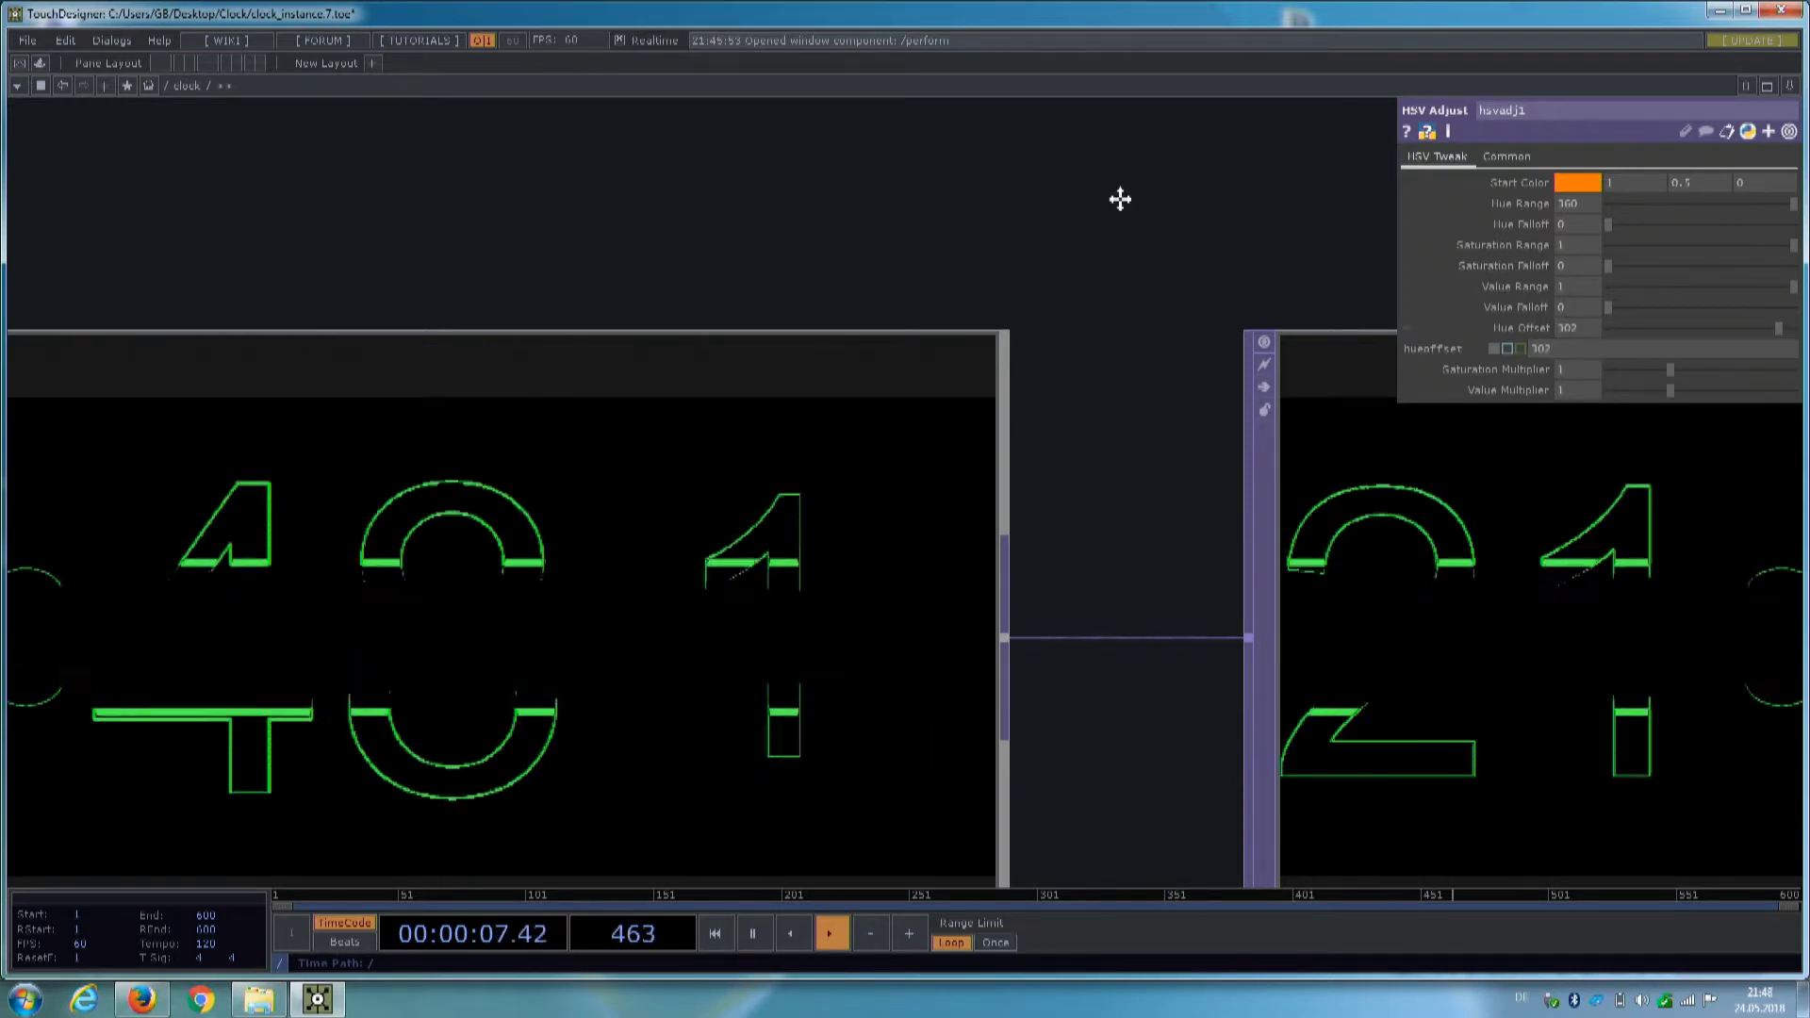
# - View the recoloured clock at null1 and out1, and trace the effect chain back towards antialias1
pyautogui.scroll(-2, 1126, 203)
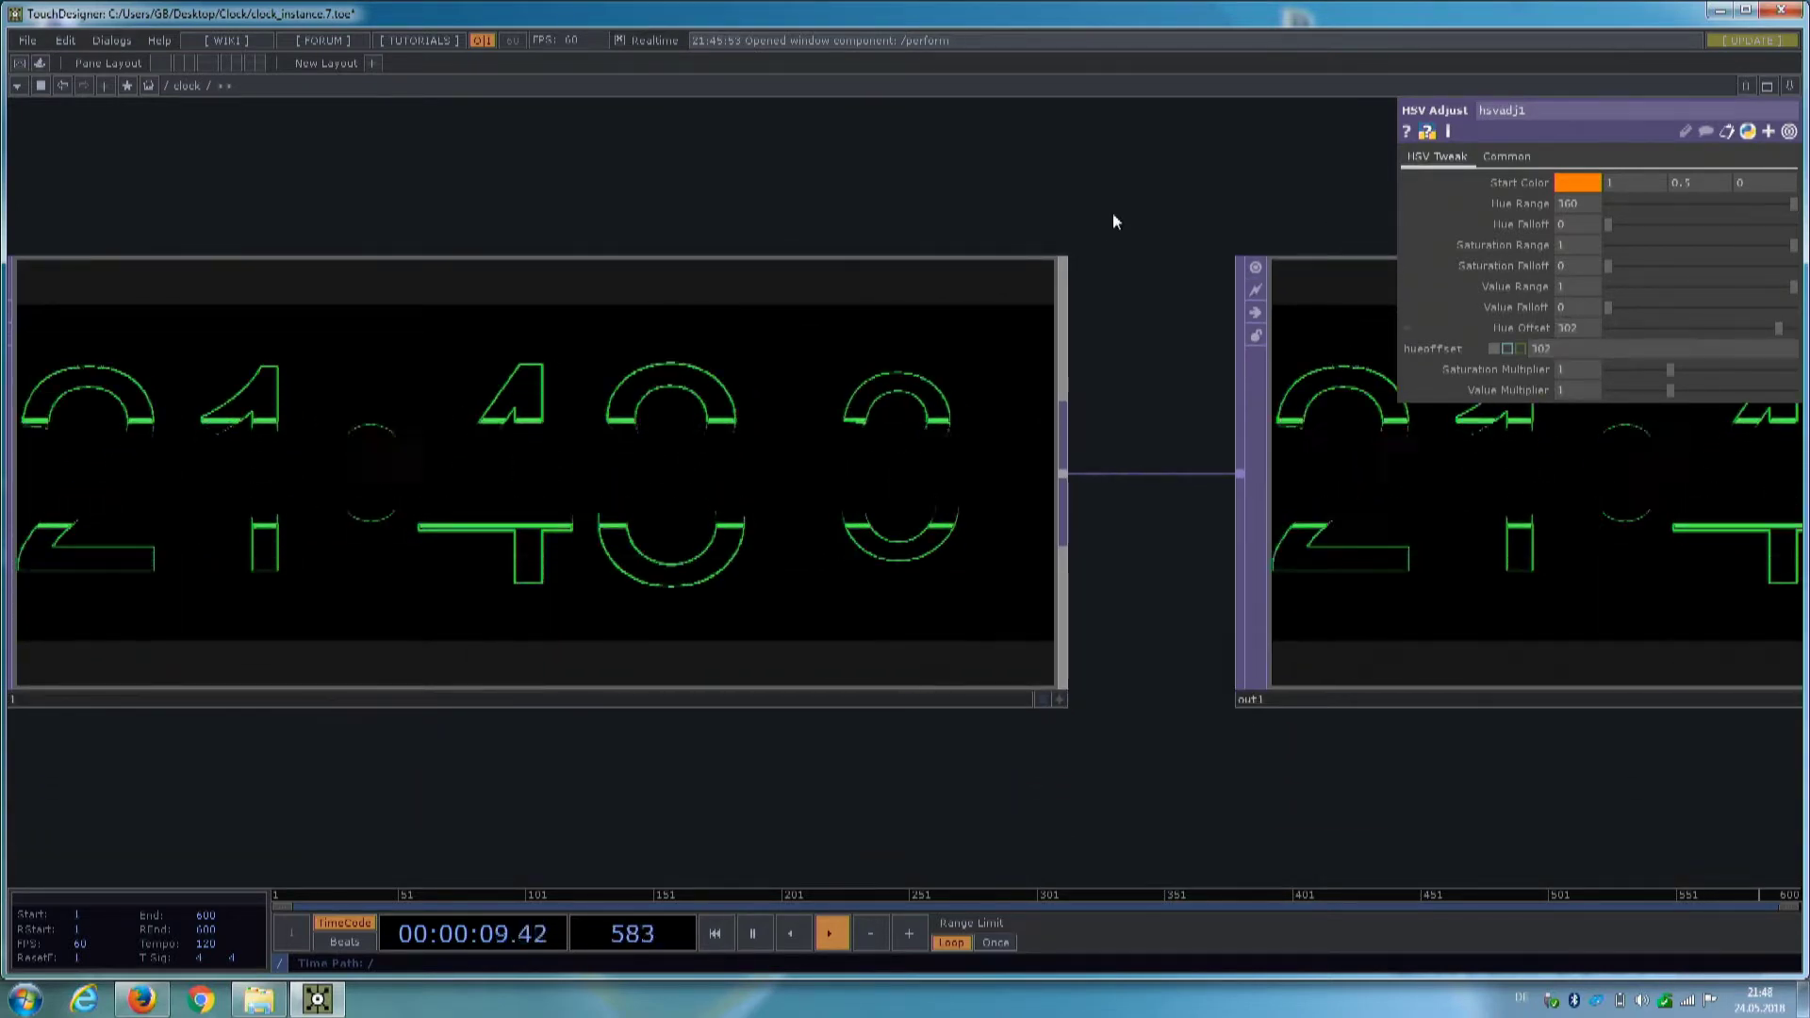
pyautogui.scroll(-2, 1148, 204)
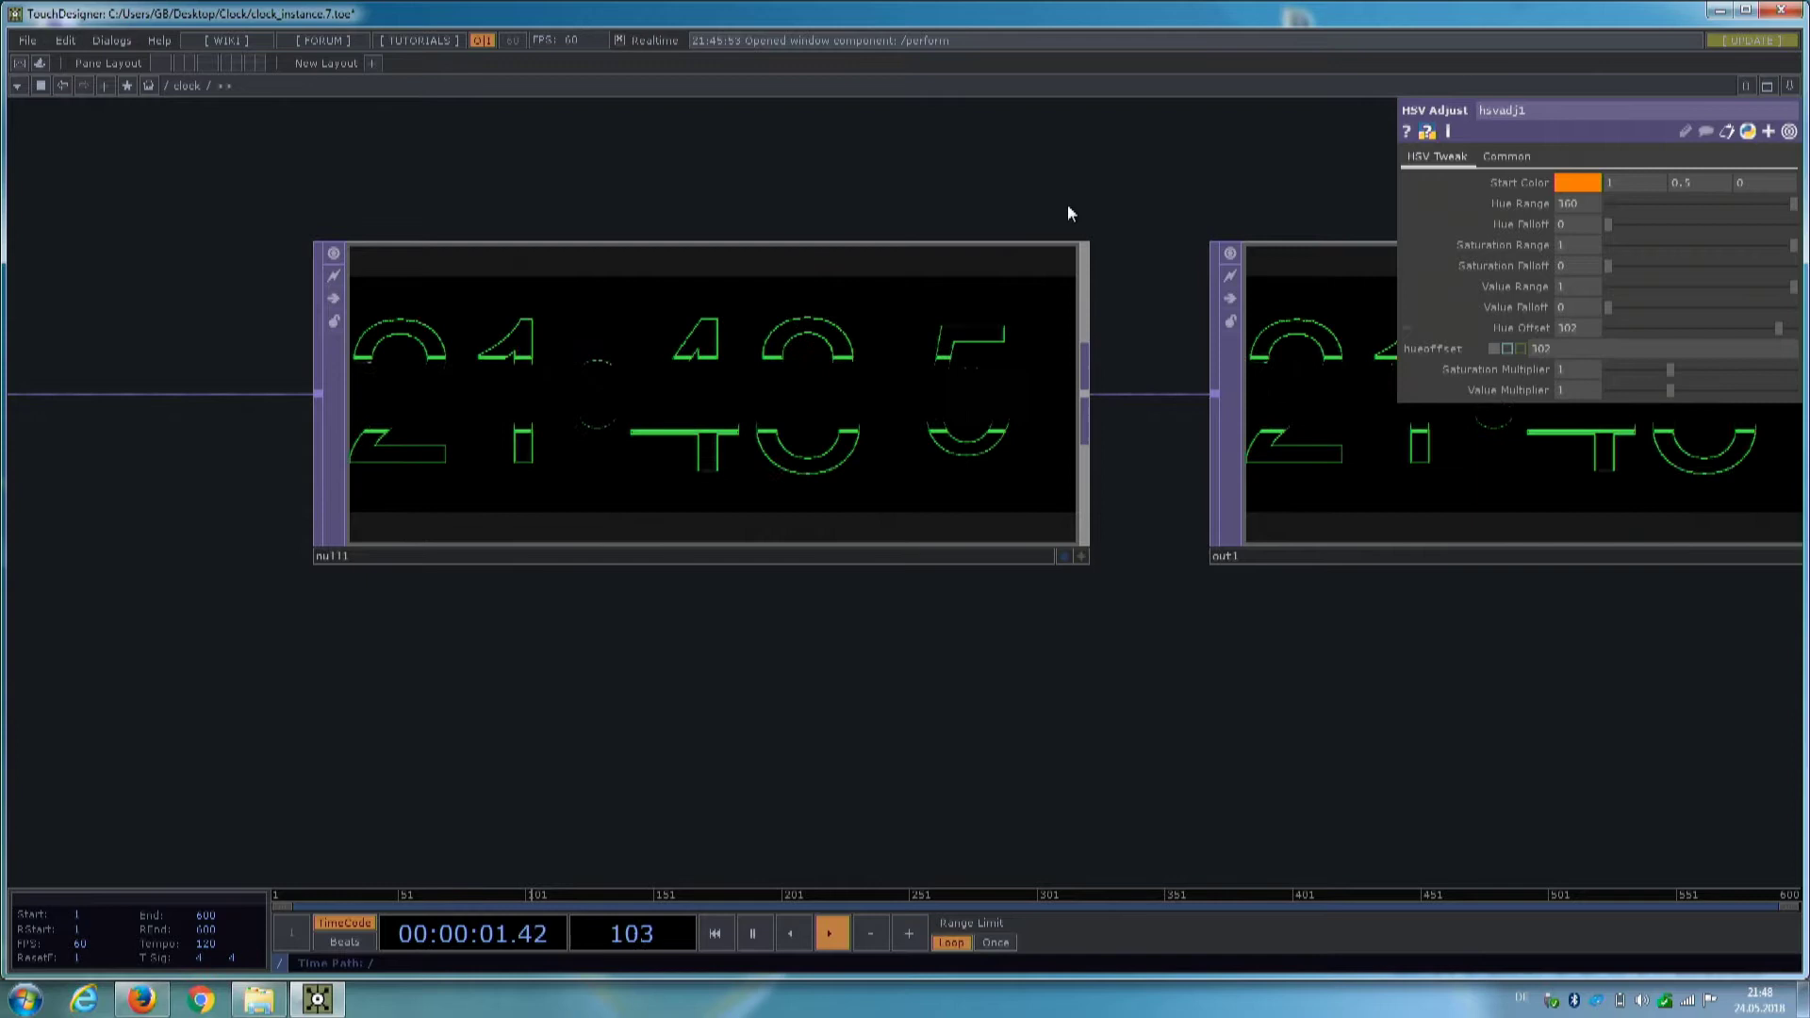
pyautogui.moveTo(1066, 211); pyautogui.dragTo(1110, 230)
pyautogui.moveTo(658, 707); pyautogui.dragTo(1635, 647)
pyautogui.moveTo(1115, 633); pyautogui.dragTo(1796, 597)
pyautogui.scroll(-3, 1139, 598)
pyautogui.moveTo(1140, 597); pyautogui.dragTo(1748, 624)
pyautogui.moveTo(643, 673); pyautogui.dragTo(1038, 701)
# - Select antialias1 again and examine its red and green digit edges up close
pyautogui.click(1078, 456)
pyautogui.scroll(3, 1150, 566)
pyautogui.scroll(4, 864, 545)
pyautogui.moveTo(1303, 688); pyautogui.dragTo(1106, 704)
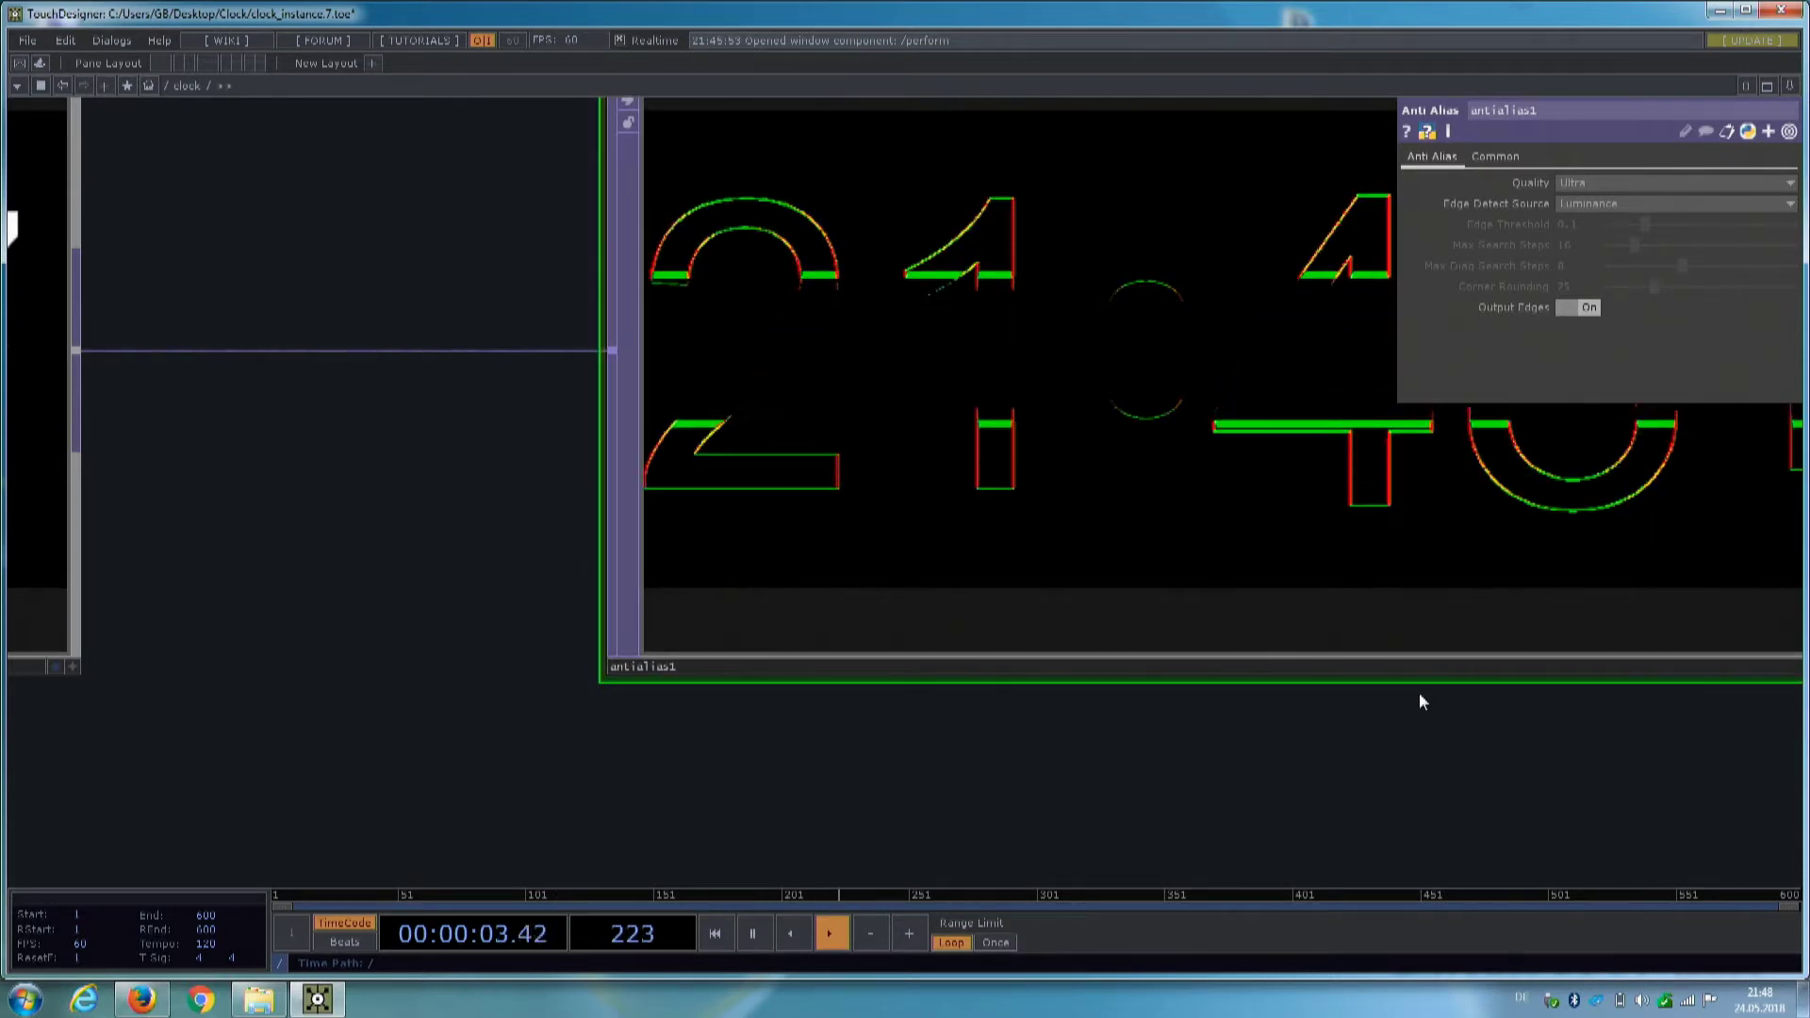
# - Quit clock_instance.7.toe without saving and open Clock_fin.toe from the Clock folder
pyautogui.moveTo(1434, 726); pyautogui.dragTo(1111, 749)
pyautogui.scroll(-3, 1113, 747)
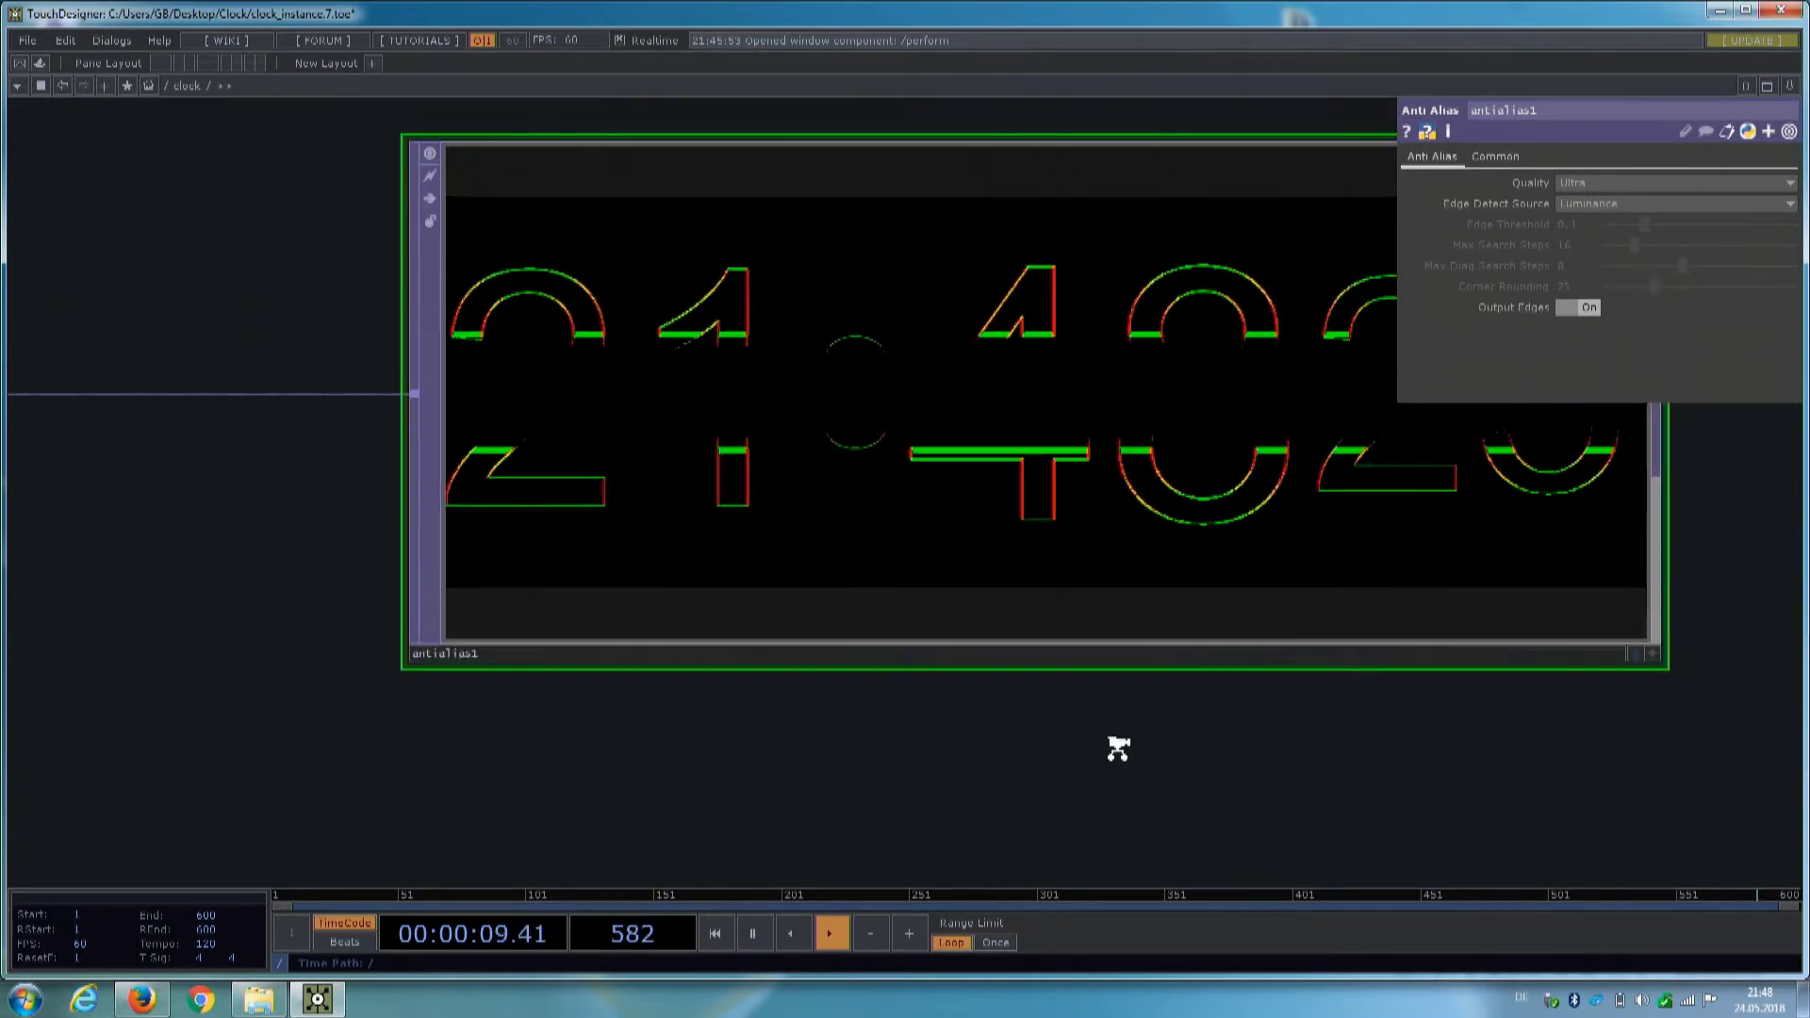
pyautogui.click(1776, 13)
pyautogui.click(608, 297)
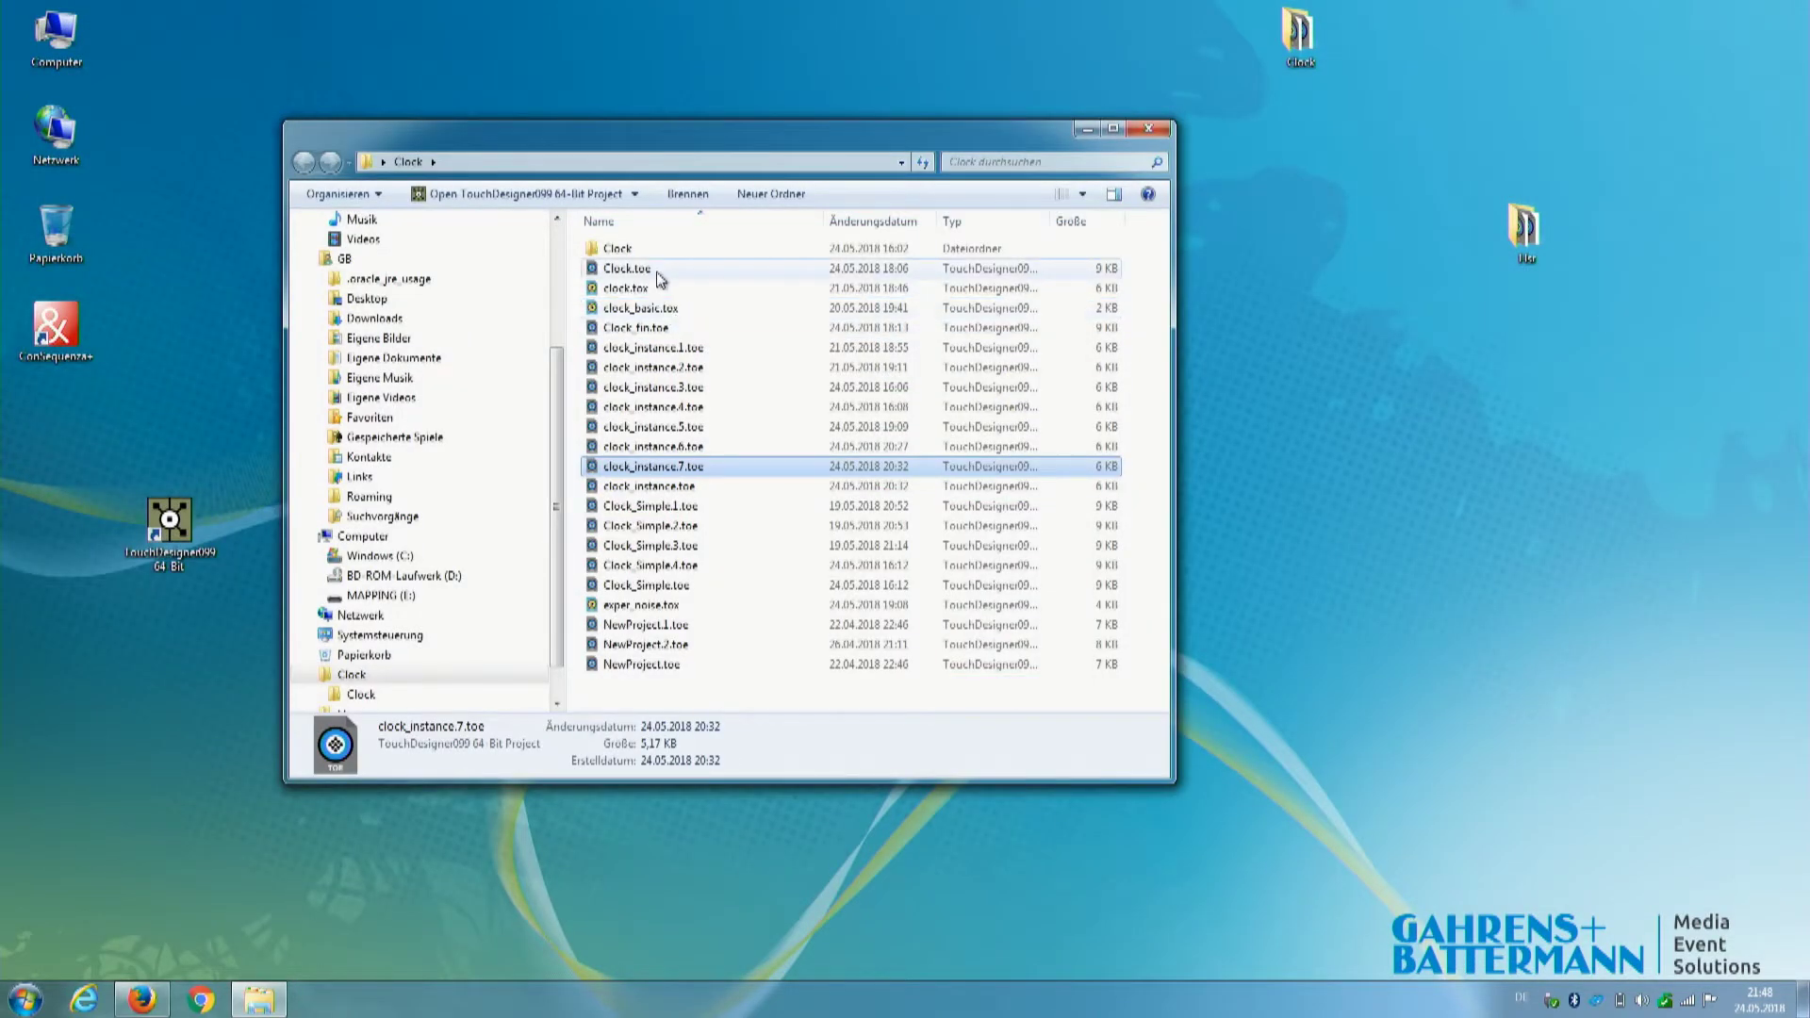
pyautogui.doubleClick(692, 327)
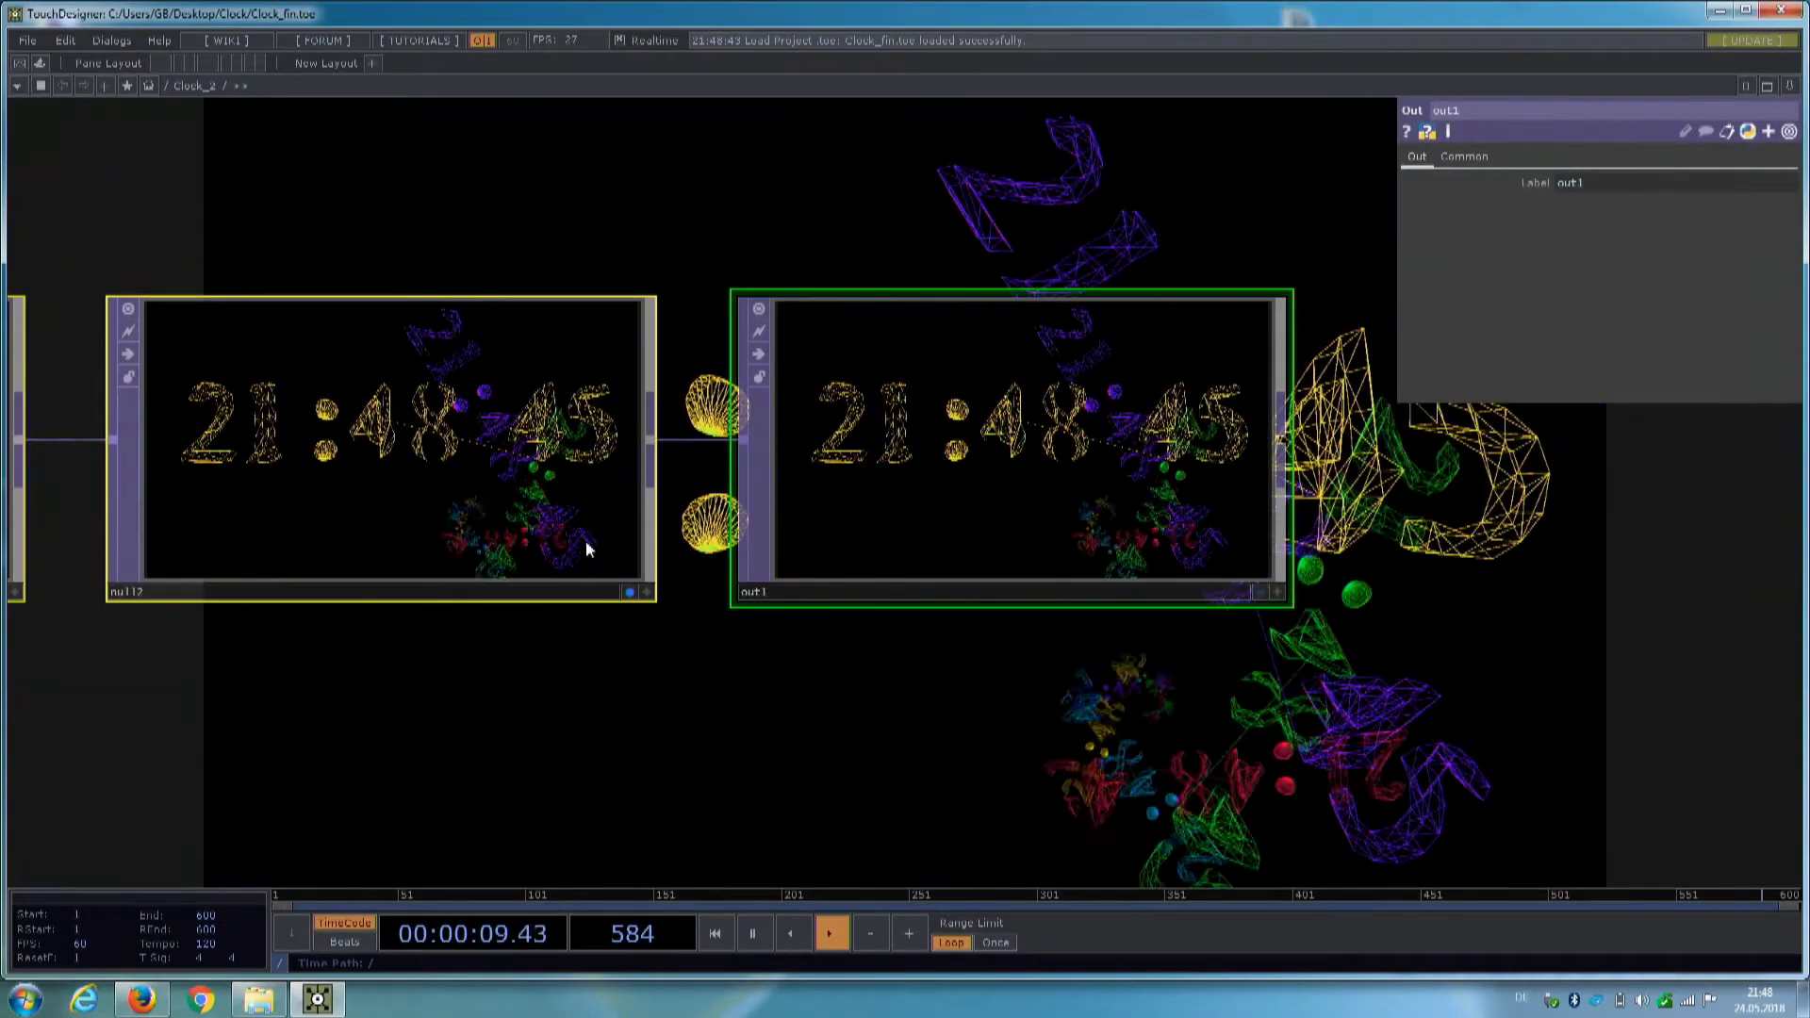
# - View the wireframe clock around null2 and out1, and go up from Clock_2 to the project's root network
pyautogui.scroll(-3, 795, 711)
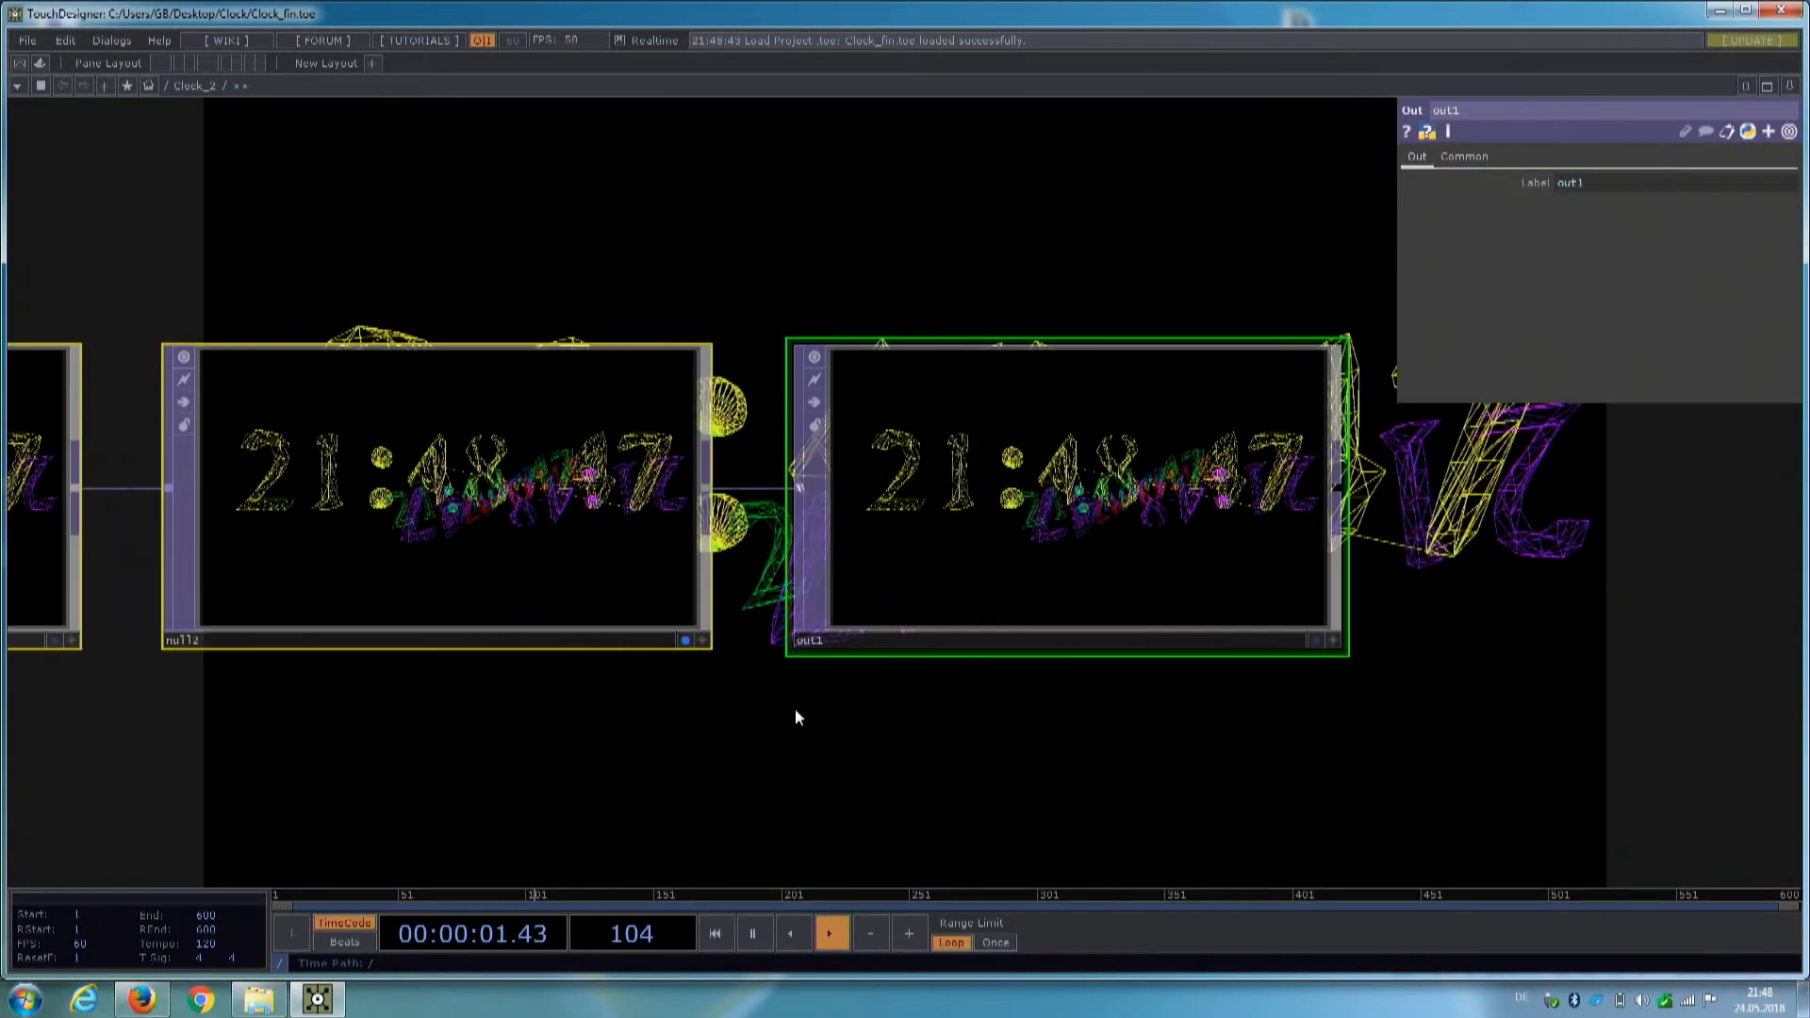
pyautogui.moveTo(956, 683); pyautogui.dragTo(1029, 668)
pyautogui.scroll(-3, 1027, 669)
pyautogui.moveTo(836, 695); pyautogui.dragTo(1543, 618)
pyautogui.scroll(-5, 790, 680)
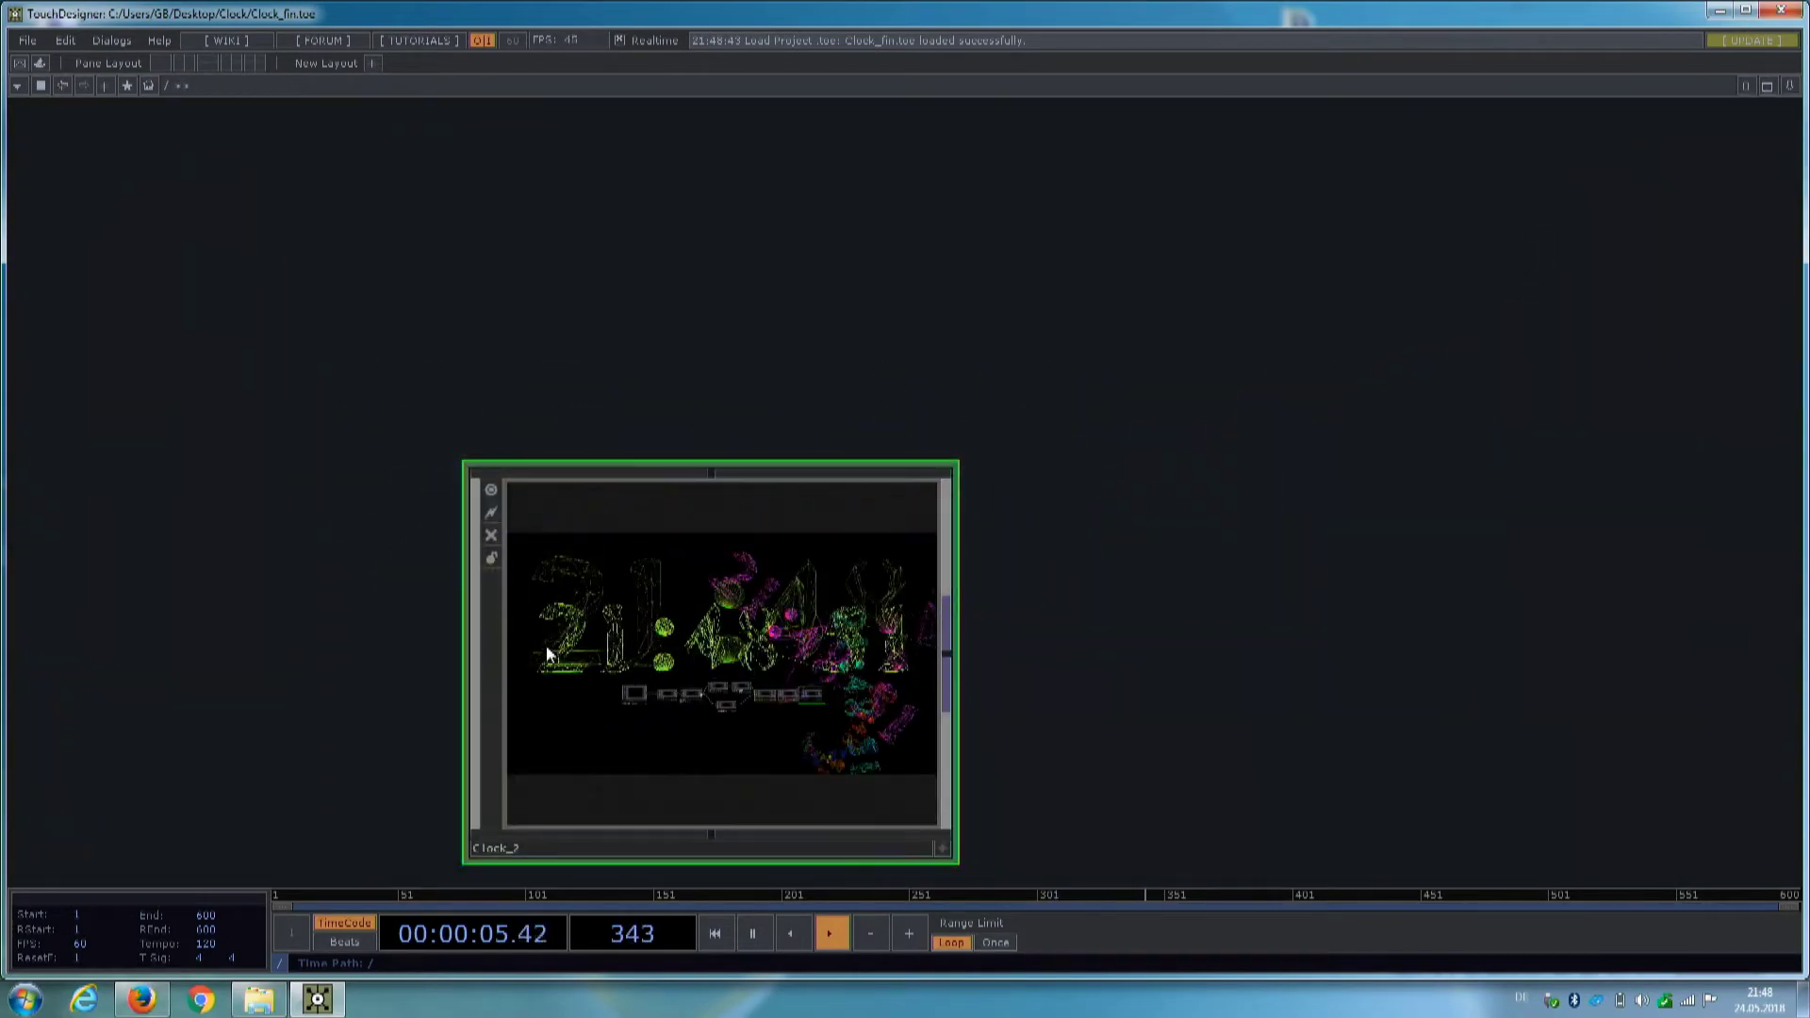
pyautogui.scroll(3, 686, 656)
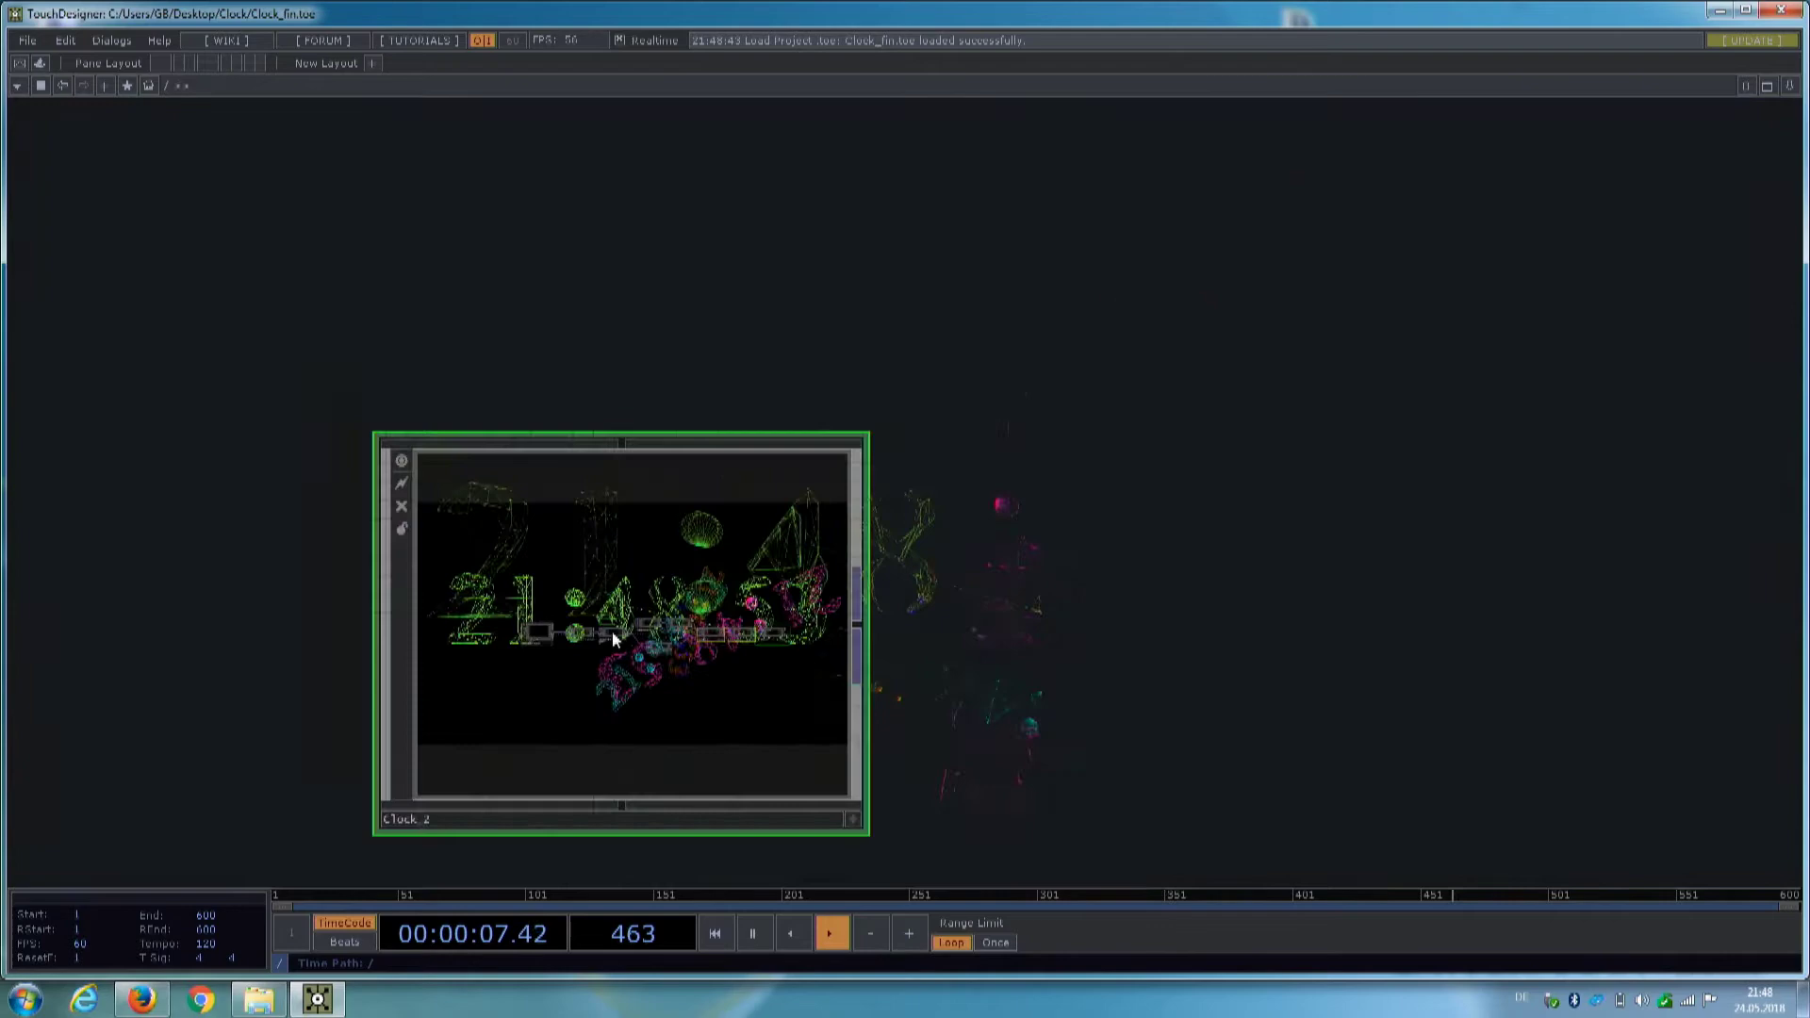
# - Select the perform component at root level and try to open it as the perform window
pyautogui.moveTo(337, 621); pyautogui.dragTo(1552, 397)
pyautogui.click(647, 434)
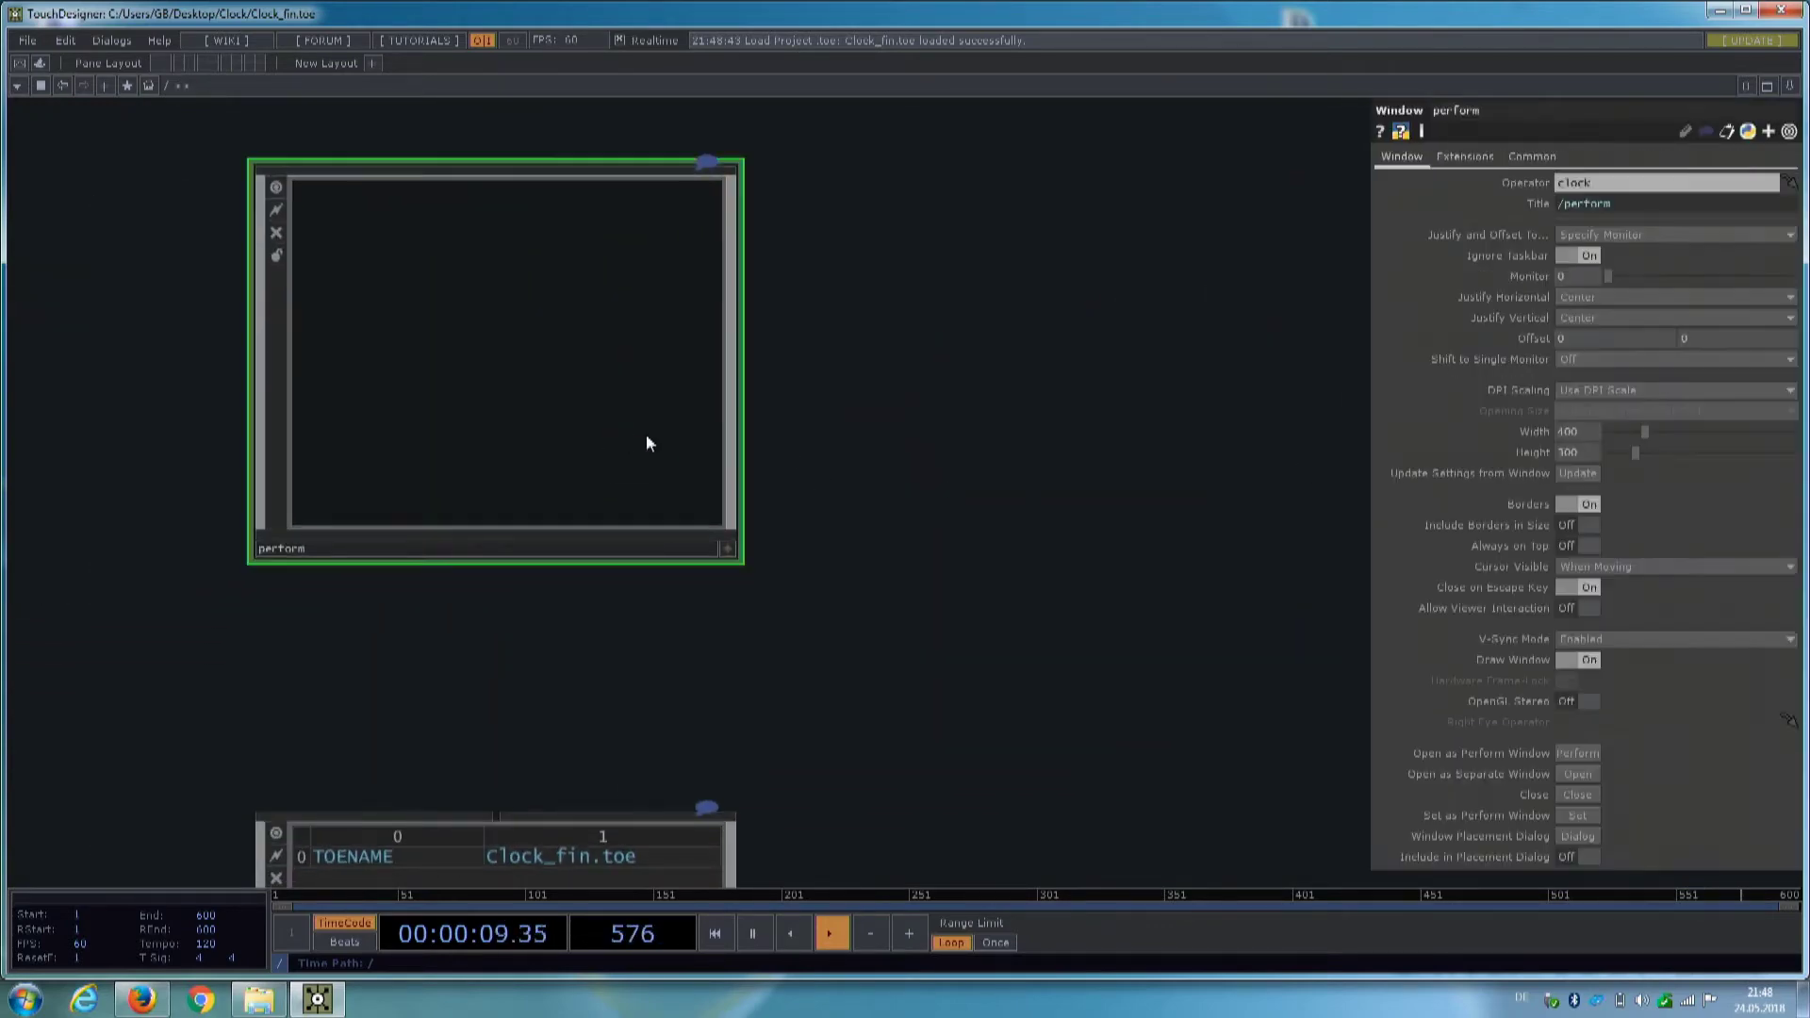
pyautogui.click(1590, 755)
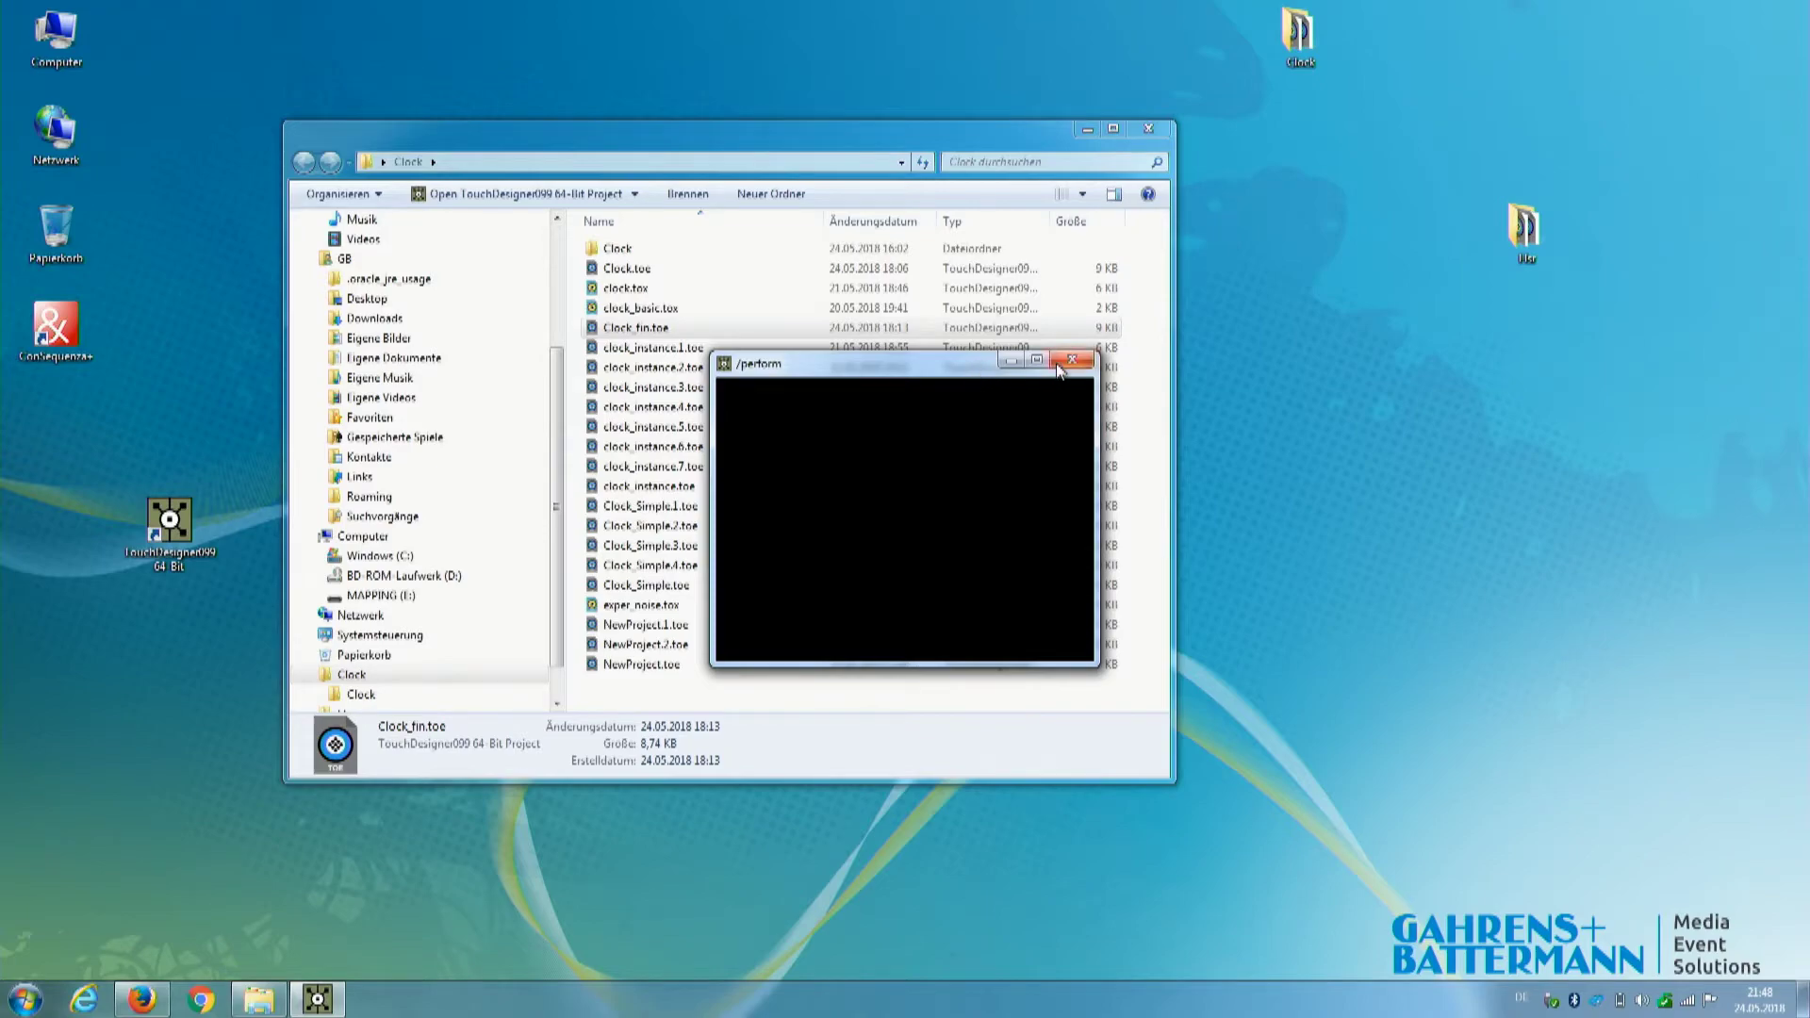
pyautogui.press('Escape')
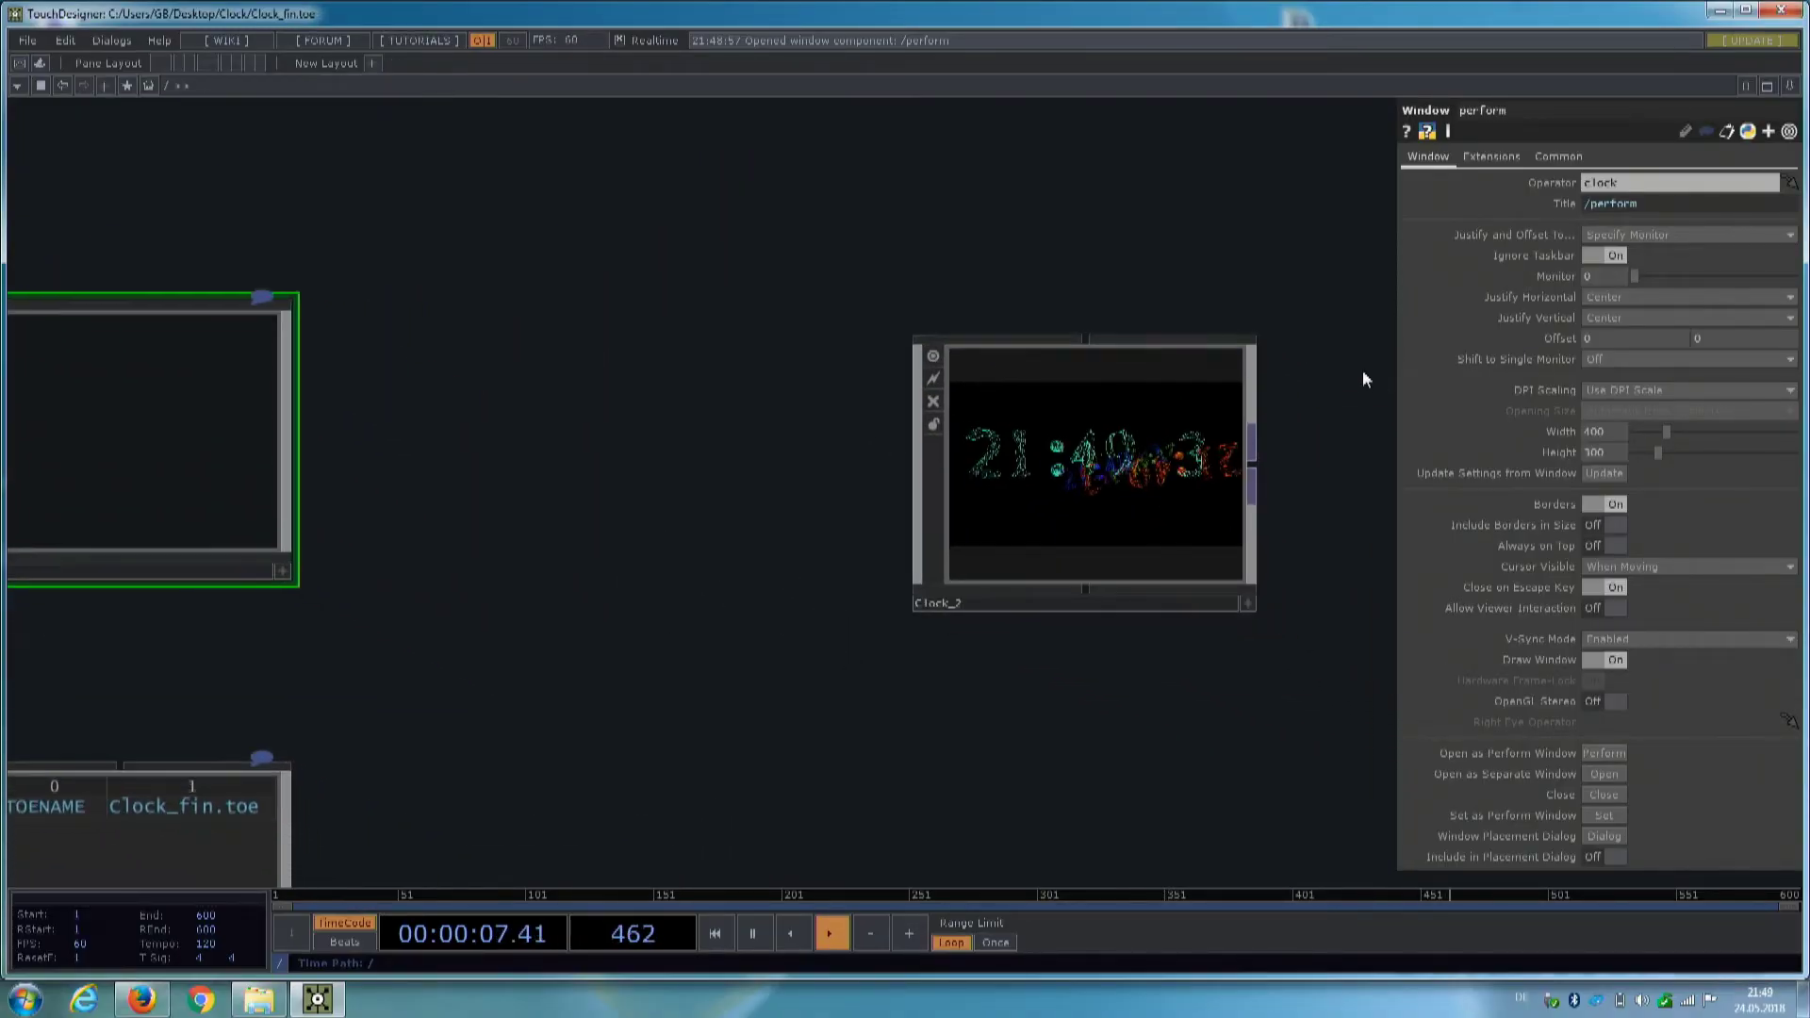
# - Set the perform component's Operator to Clock_2, run it as the perform window, and exit after viewing the clock full screen
pyautogui.click(1069, 494)
pyautogui.click(214, 448)
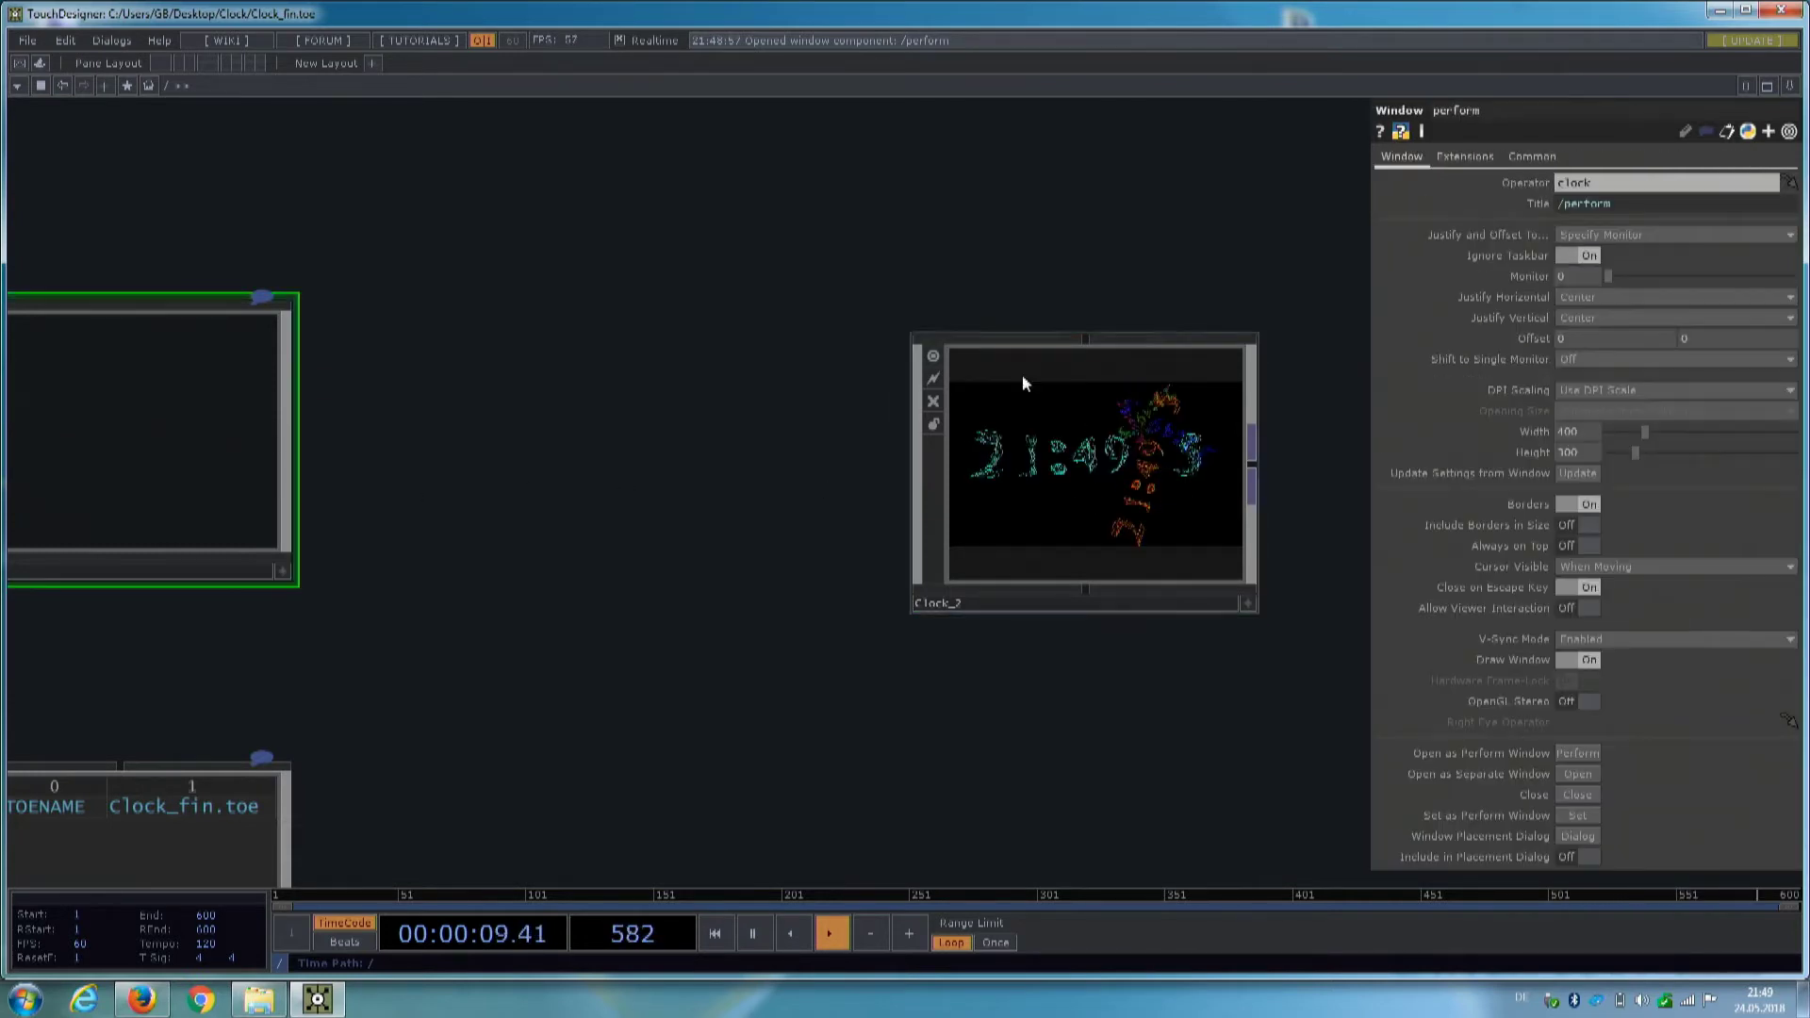
pyautogui.click(1652, 182)
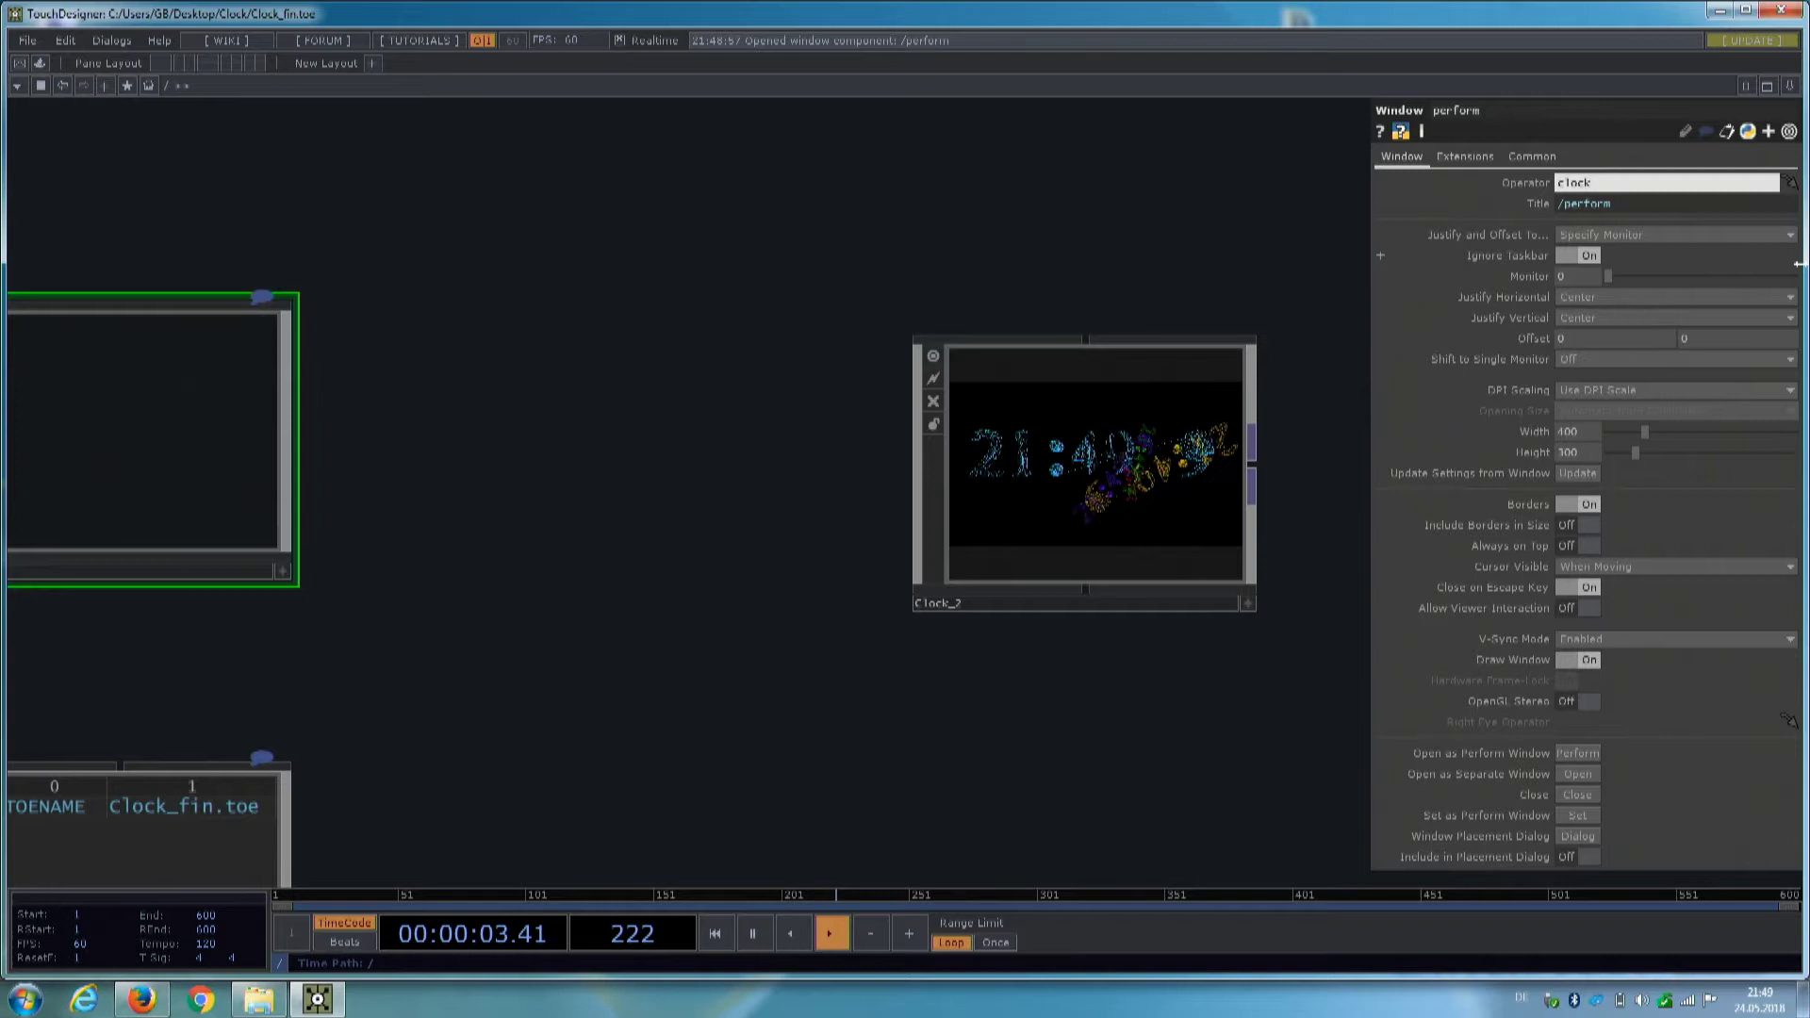
pyautogui.write('_2')
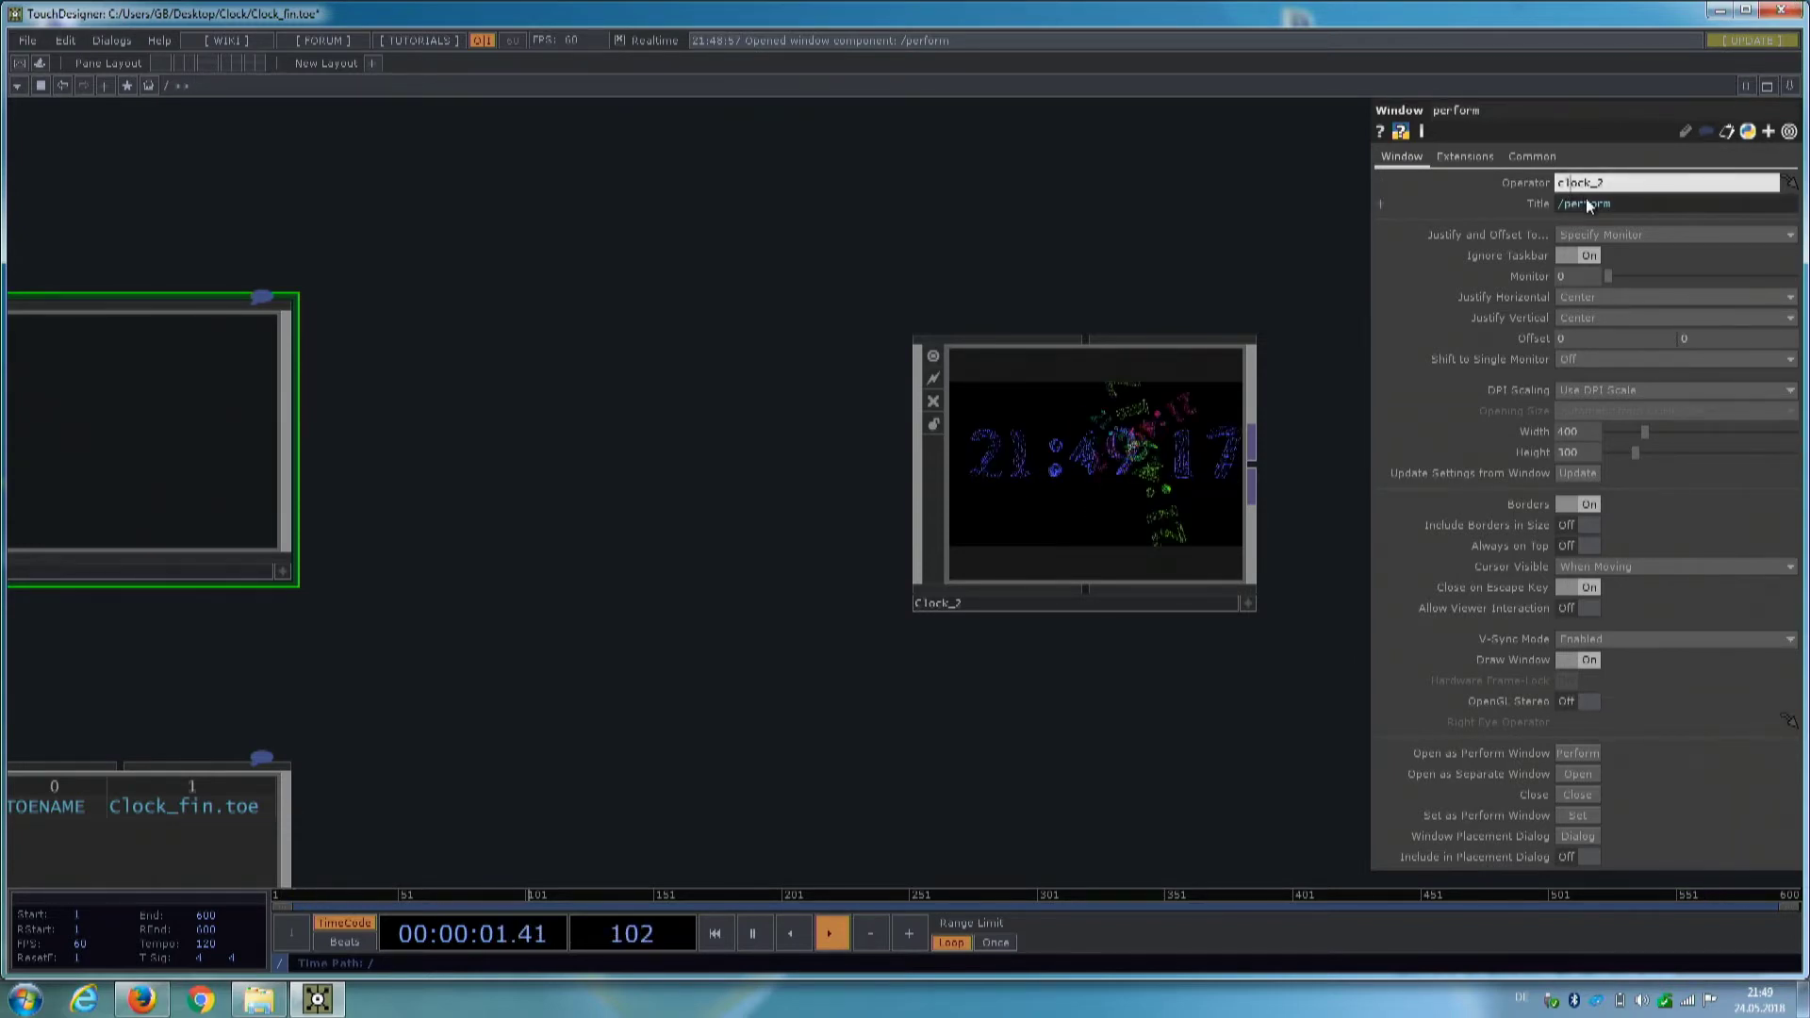
pyautogui.press('Return')
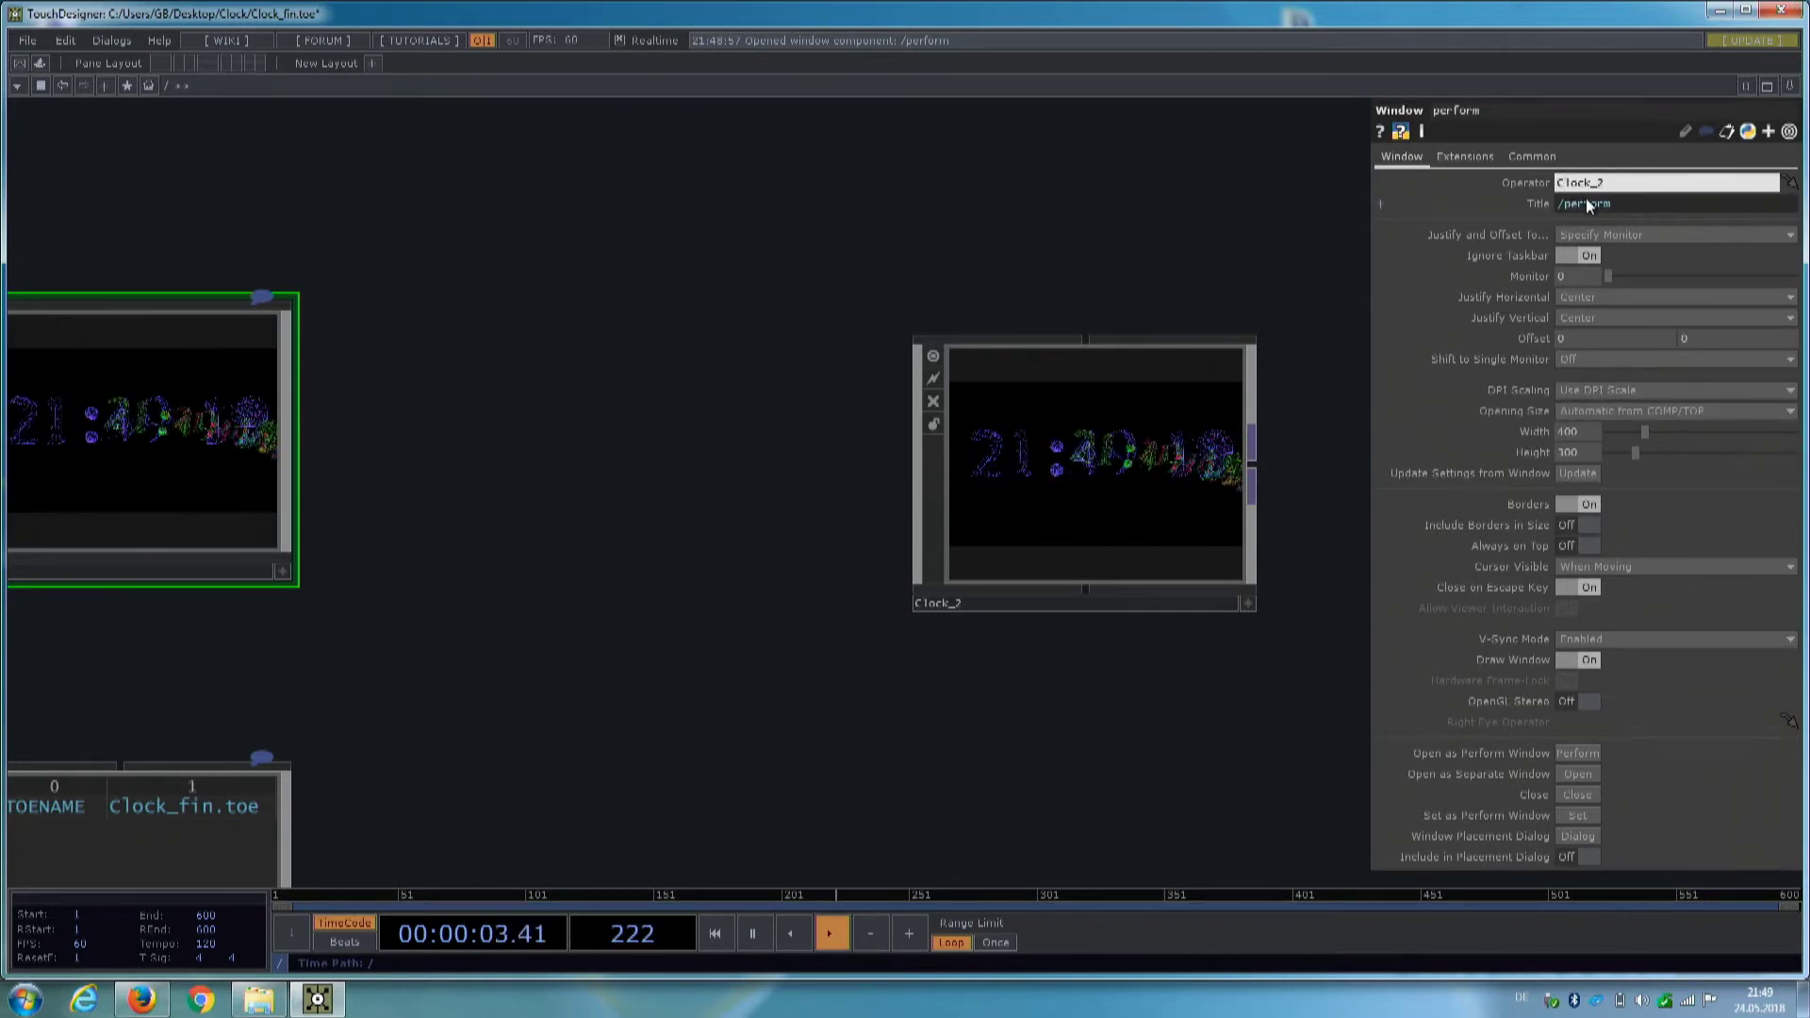
pyautogui.click(1578, 754)
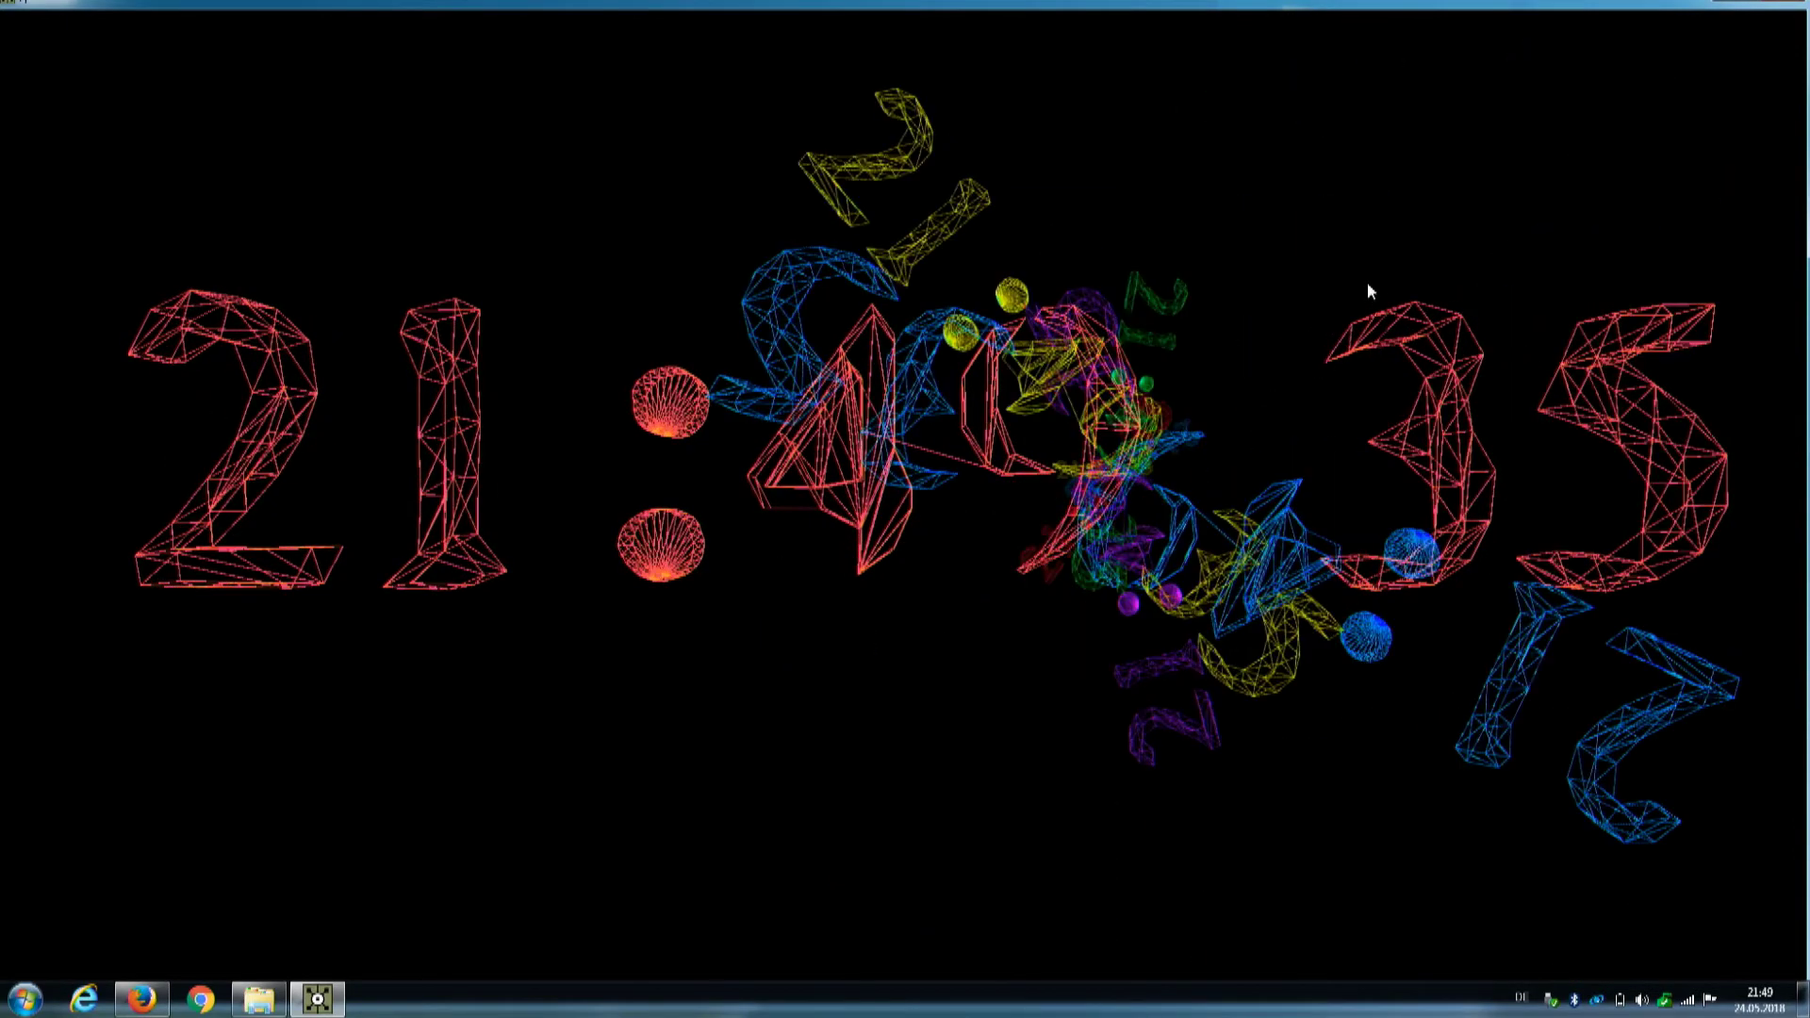
pyautogui.press('Escape')
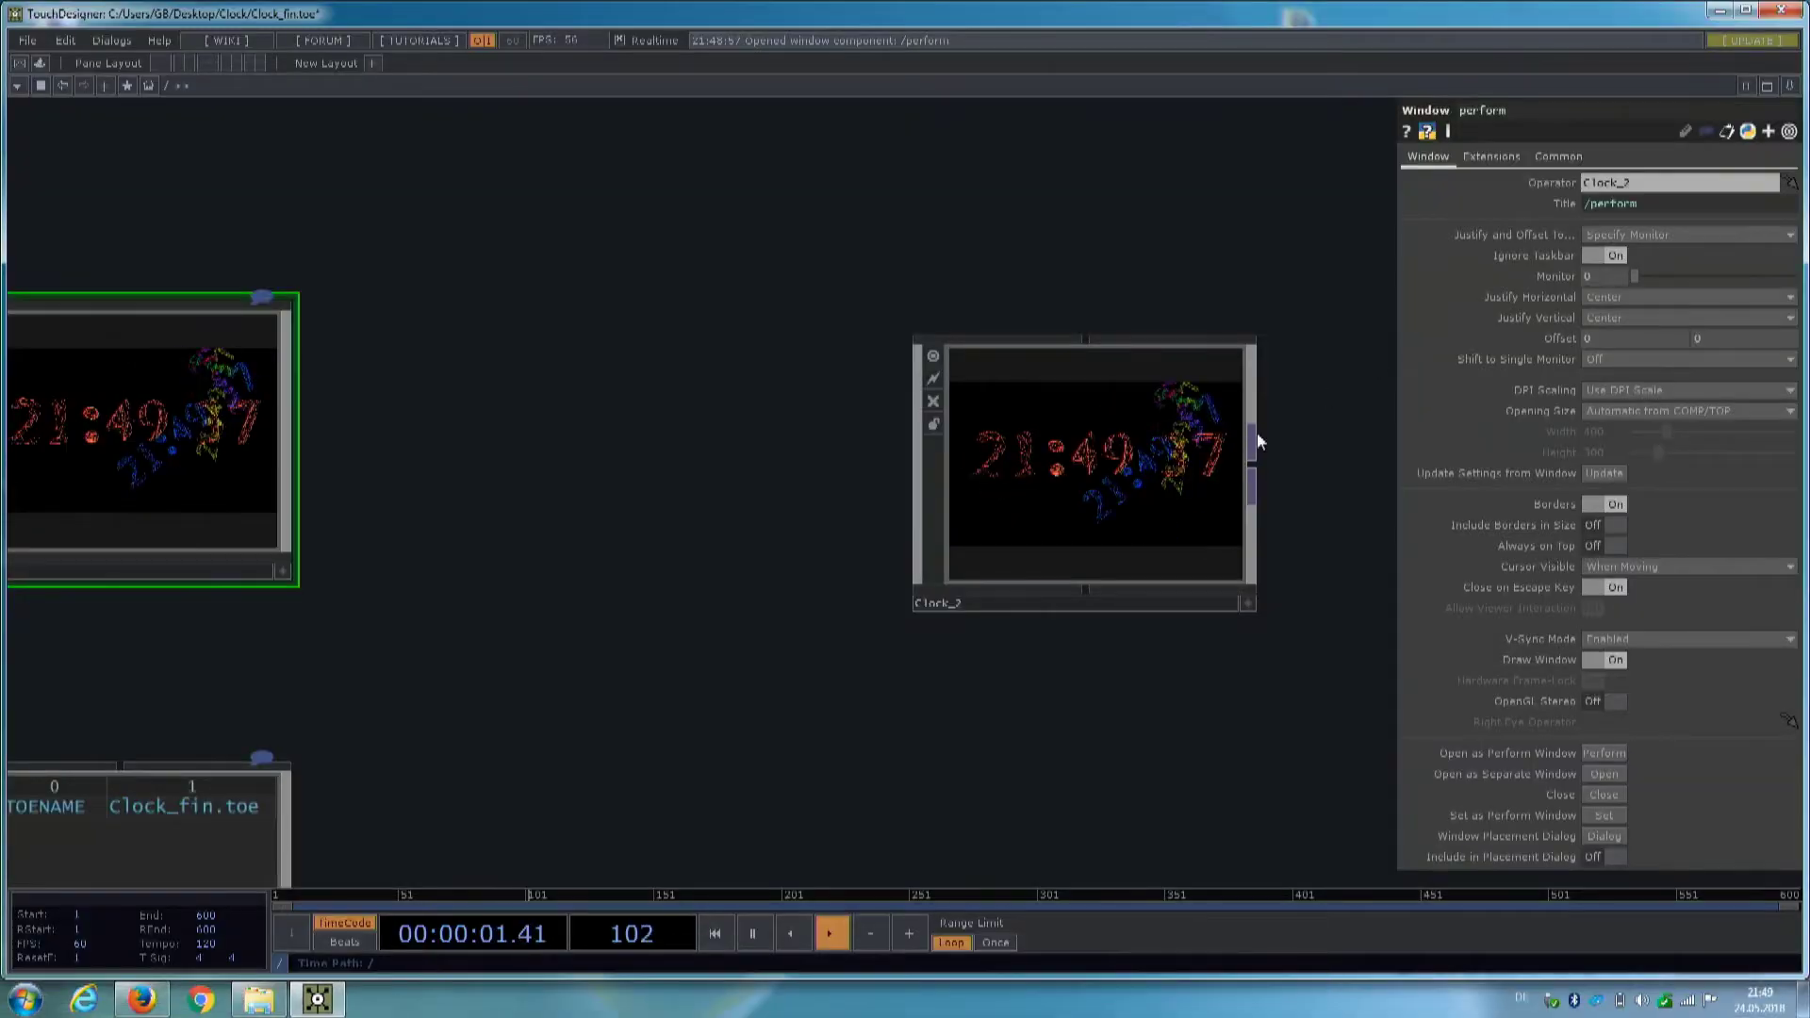
# - Enter Clock_2 and its container1, and descend into the clock component's network
pyautogui.moveTo(683, 505); pyautogui.dragTo(825, 507)
pyautogui.moveTo(776, 600); pyautogui.dragTo(607, 584)
pyautogui.scroll(5, 1005, 469)
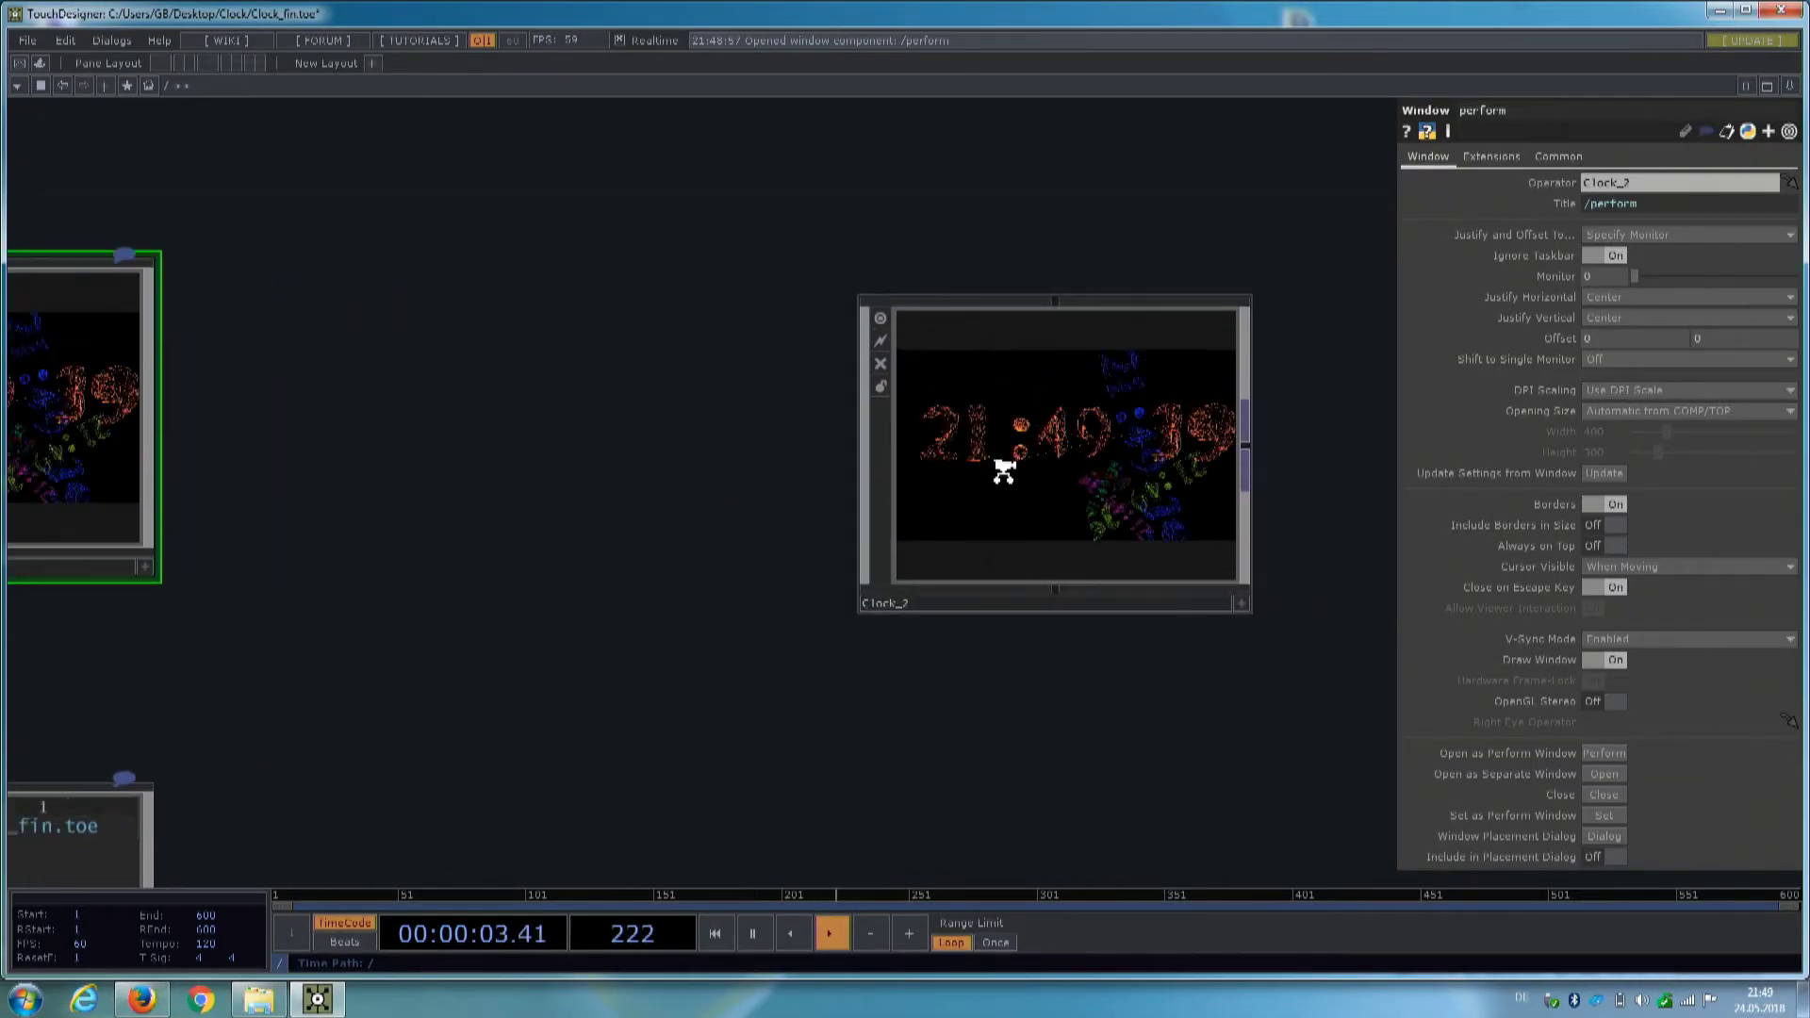
pyautogui.moveTo(933, 579); pyautogui.dragTo(1329, 564)
pyautogui.moveTo(690, 446); pyautogui.dragTo(574, 467, button='middle')
pyautogui.scroll(6, 574, 465)
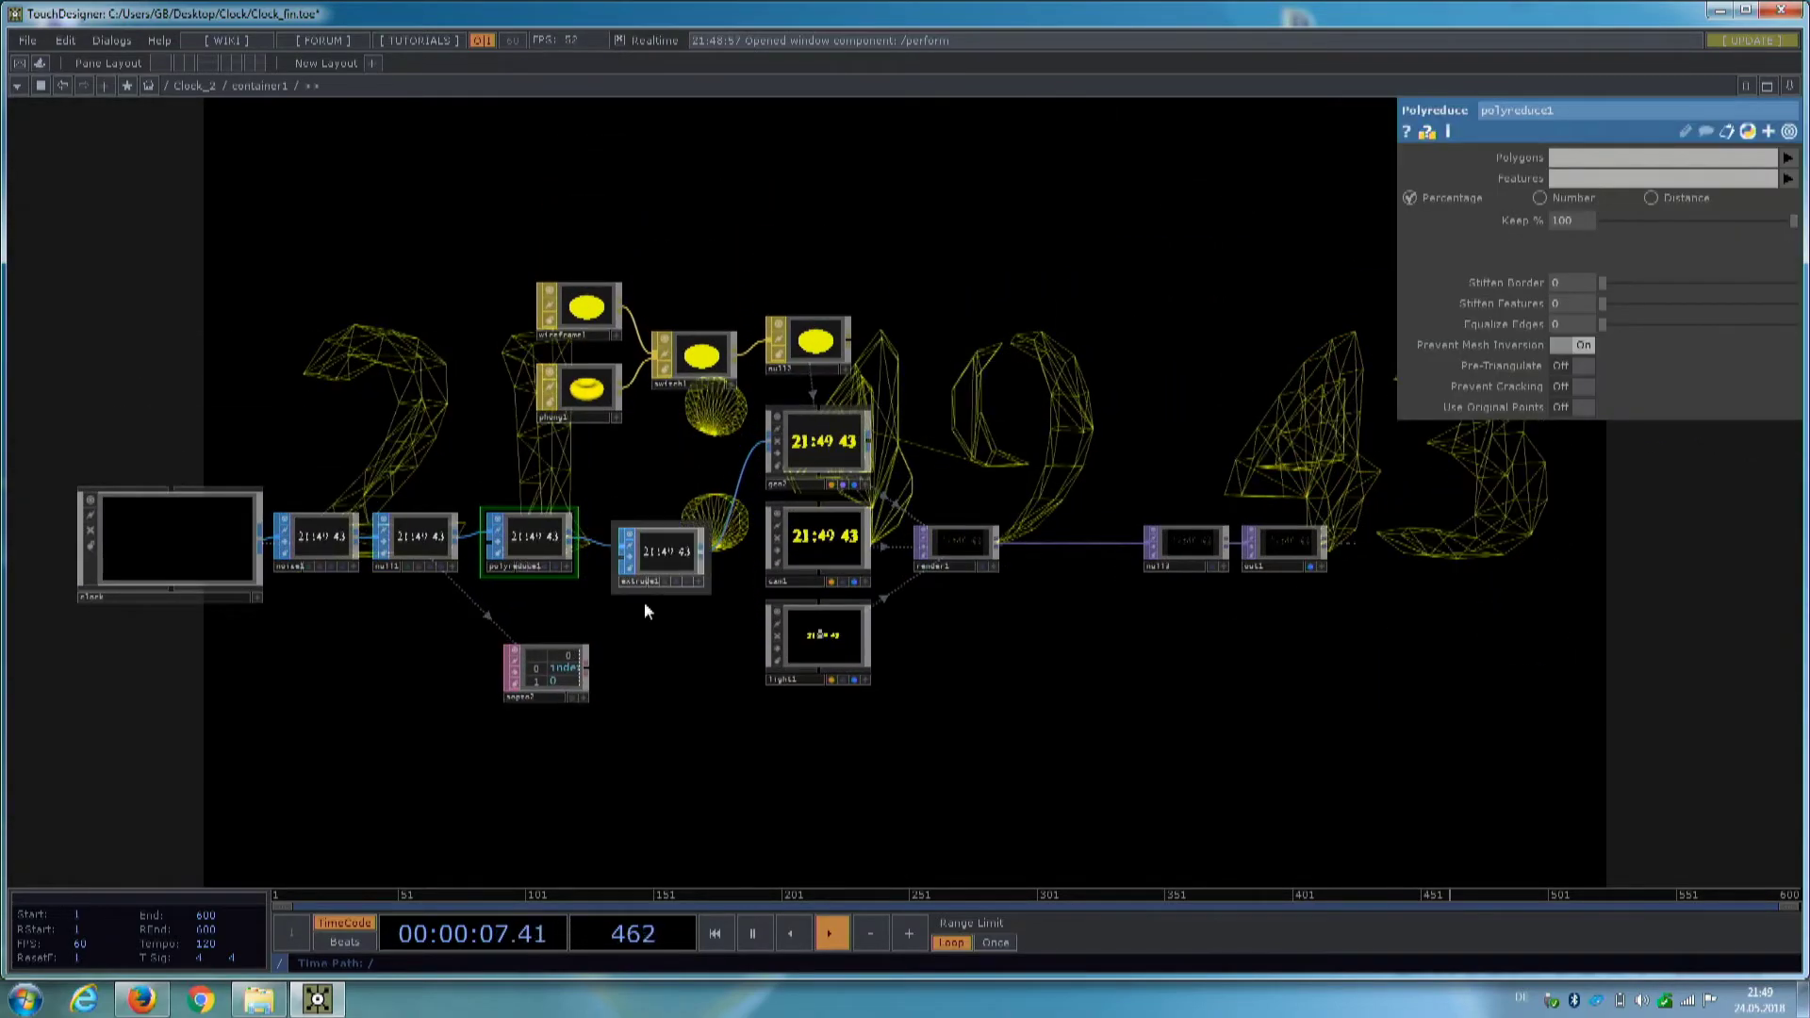
pyautogui.scroll(6, 497, 562)
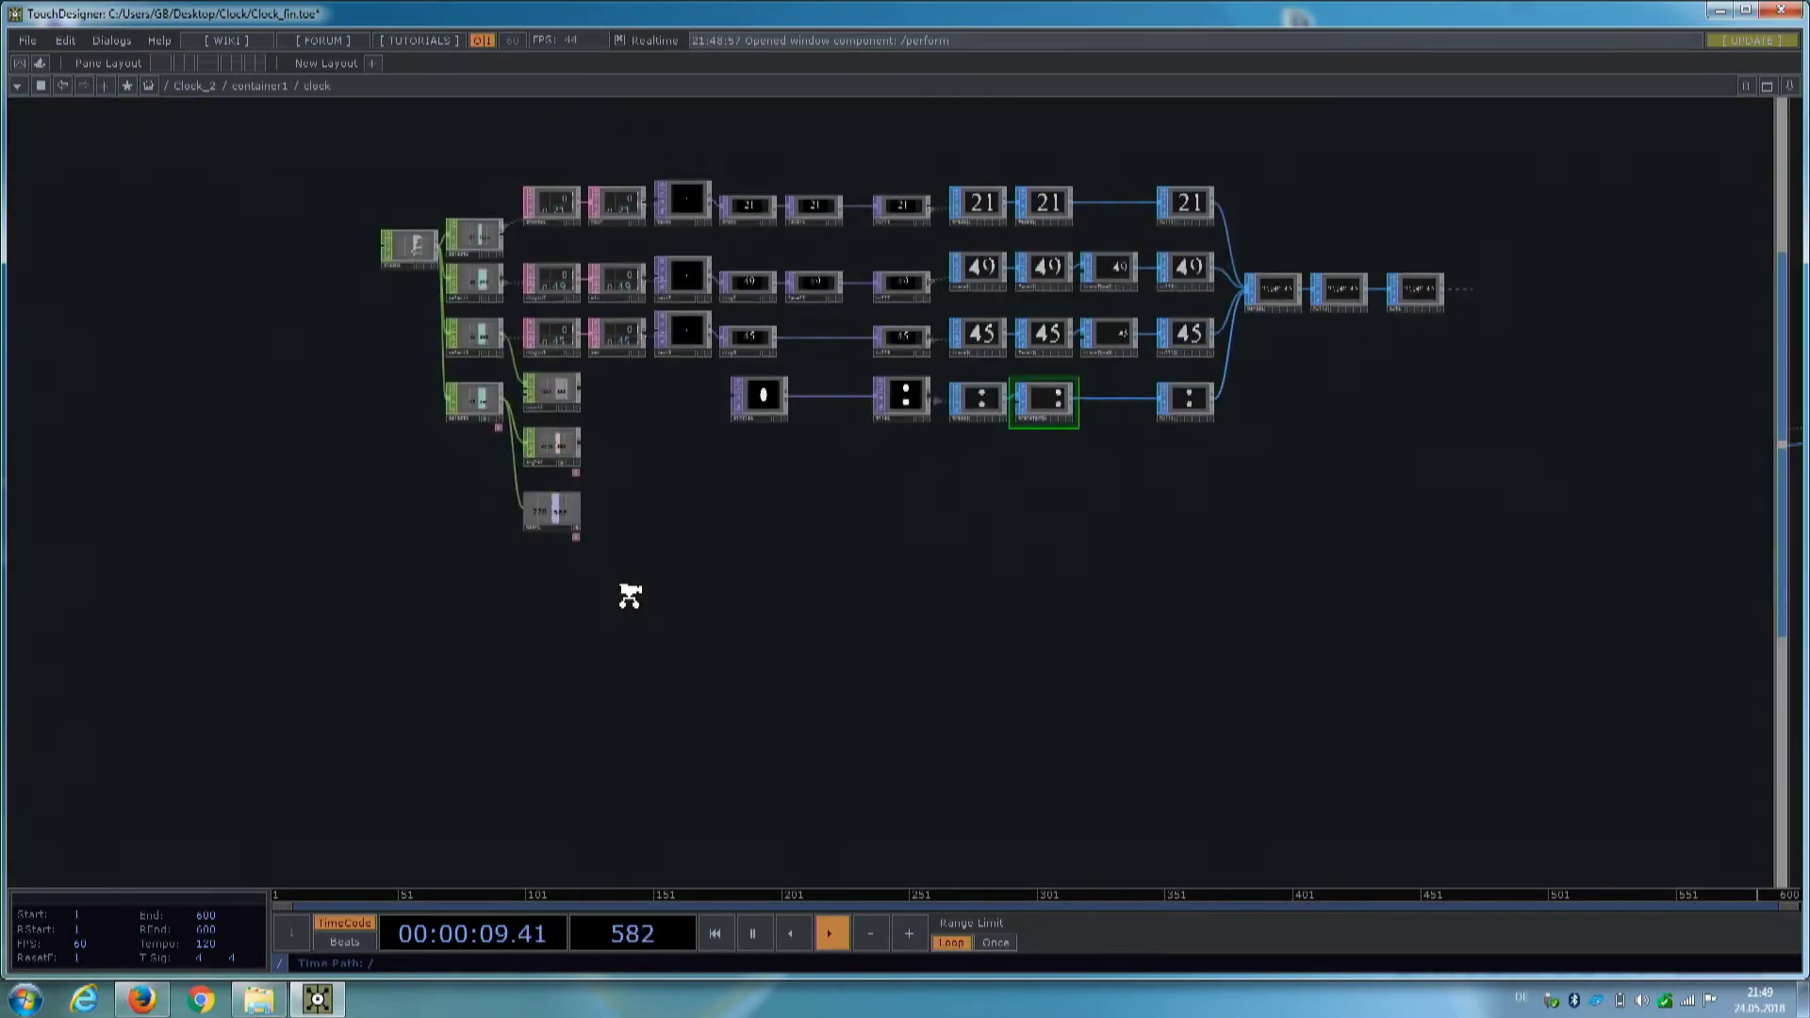
# - Trace the digit chains from text and crop through trace, facet and transform to merge1, null2 and out1, and return to container1
pyautogui.moveTo(707, 620); pyautogui.dragTo(862, 768)
pyautogui.moveTo(710, 568); pyautogui.dragTo(693, 422, button='middle')
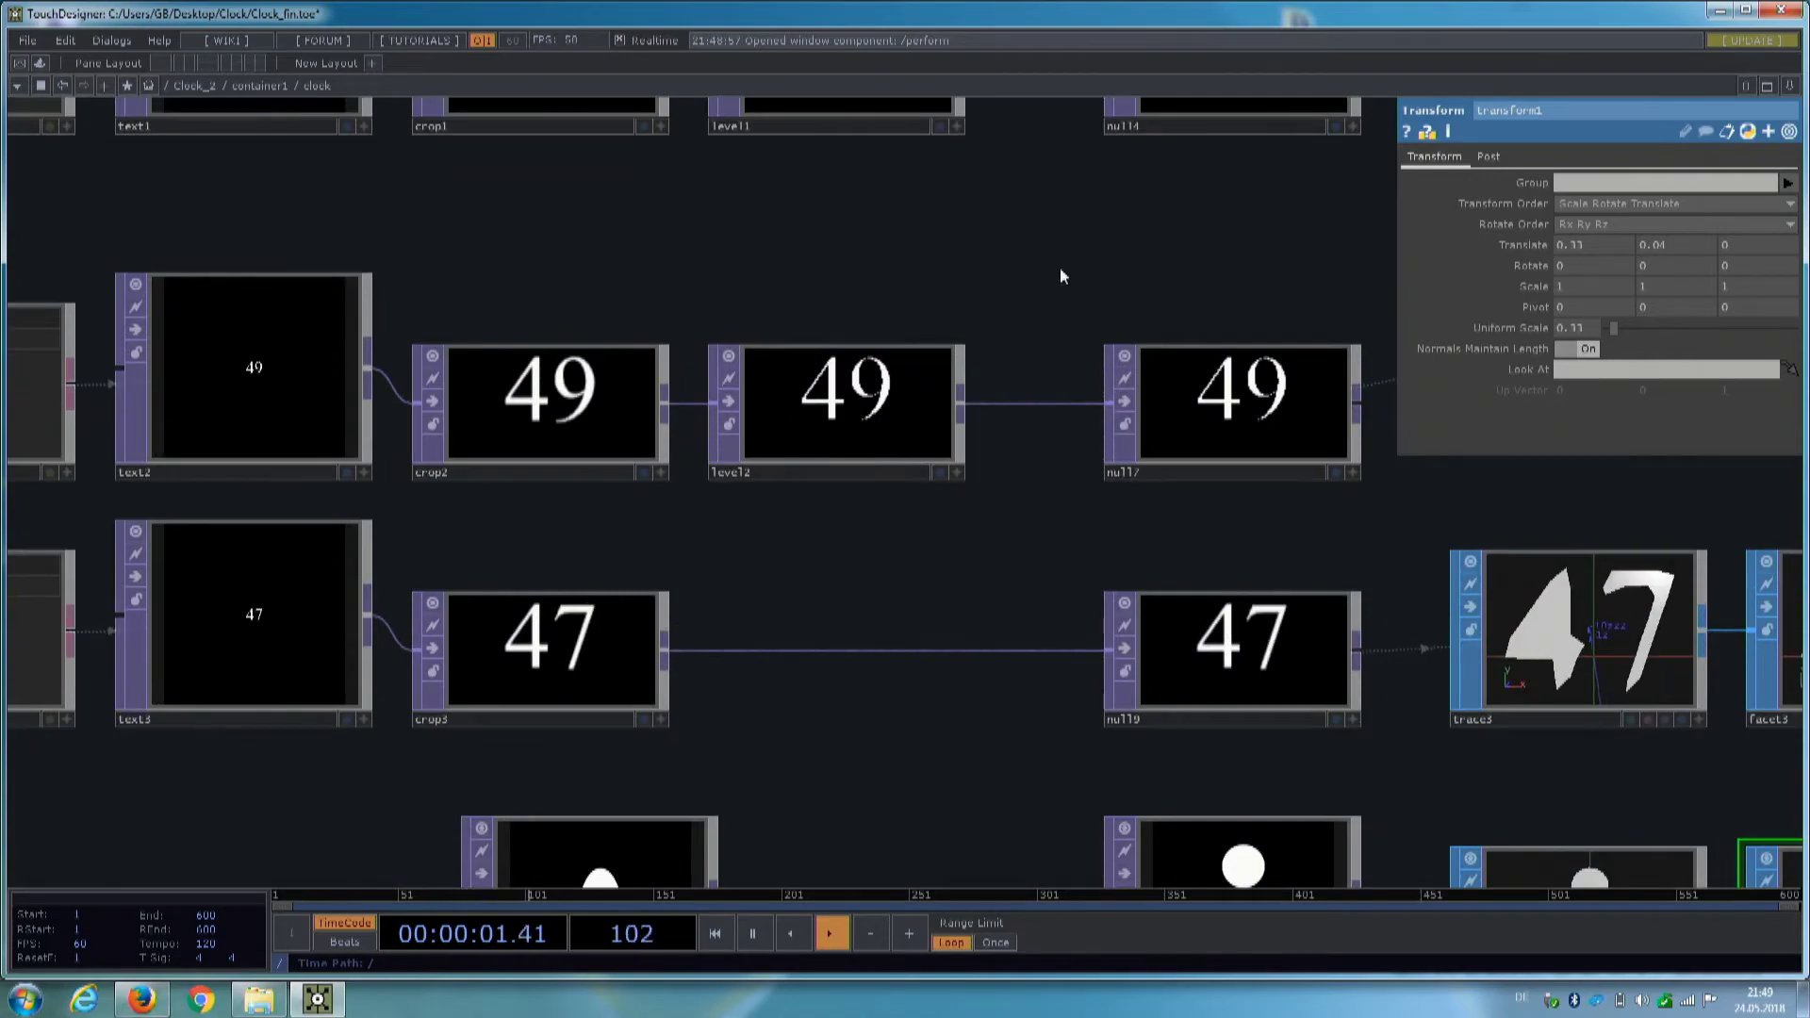
pyautogui.moveTo(1112, 320); pyautogui.dragTo(148, 432)
pyautogui.moveTo(715, 325); pyautogui.dragTo(119, 357)
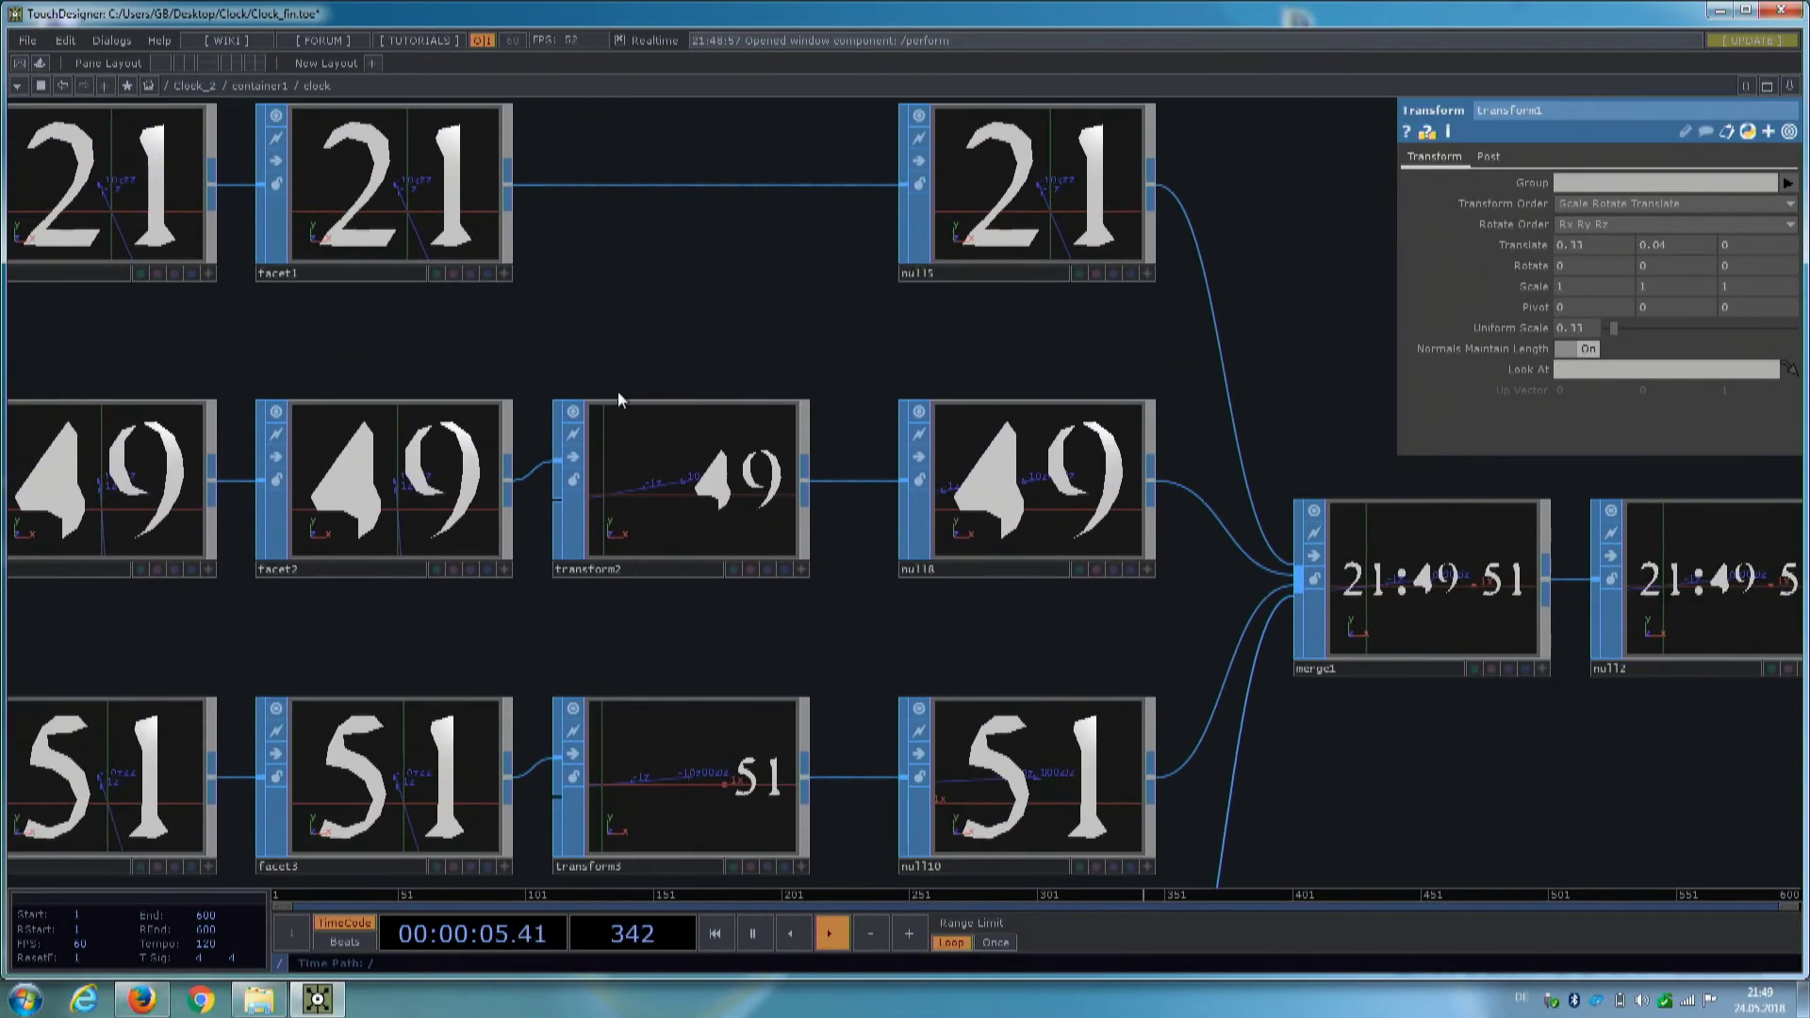
pyautogui.scroll(-3, 758, 458)
pyautogui.moveTo(1068, 667); pyautogui.dragTo(853, 649)
pyautogui.scroll(5, 841, 495)
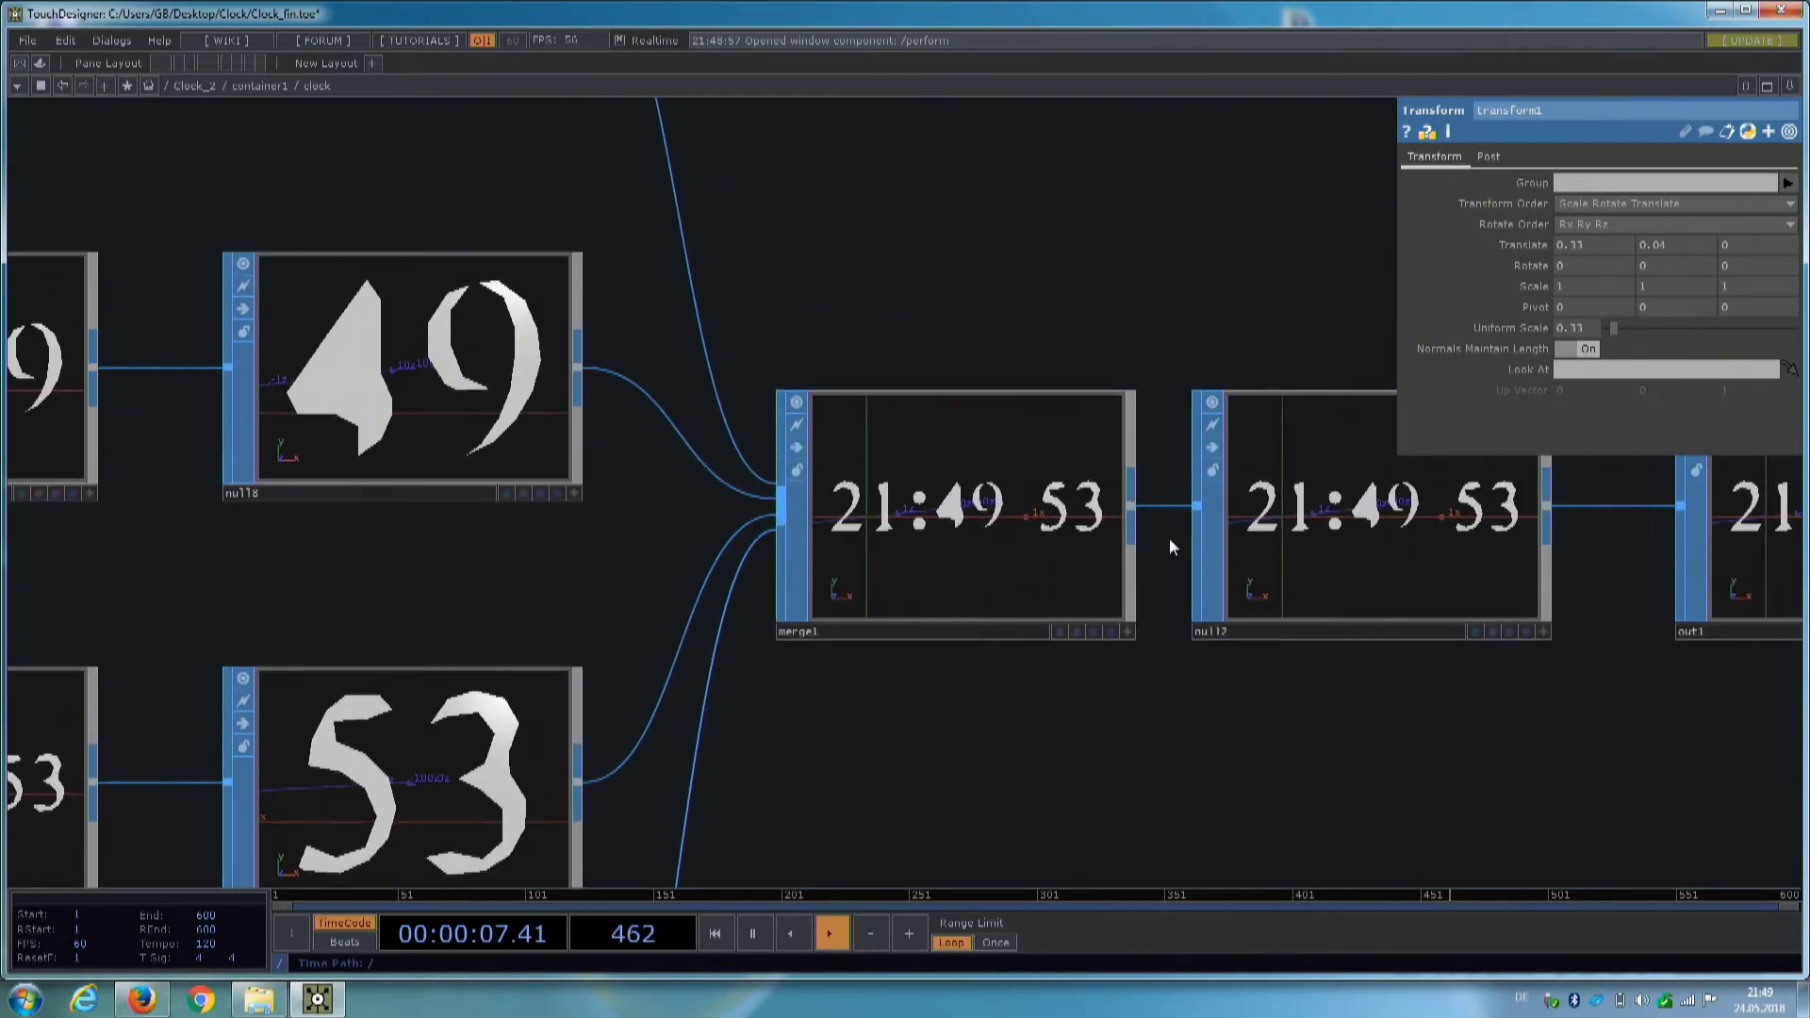
pyautogui.moveTo(1306, 738); pyautogui.dragTo(1135, 731)
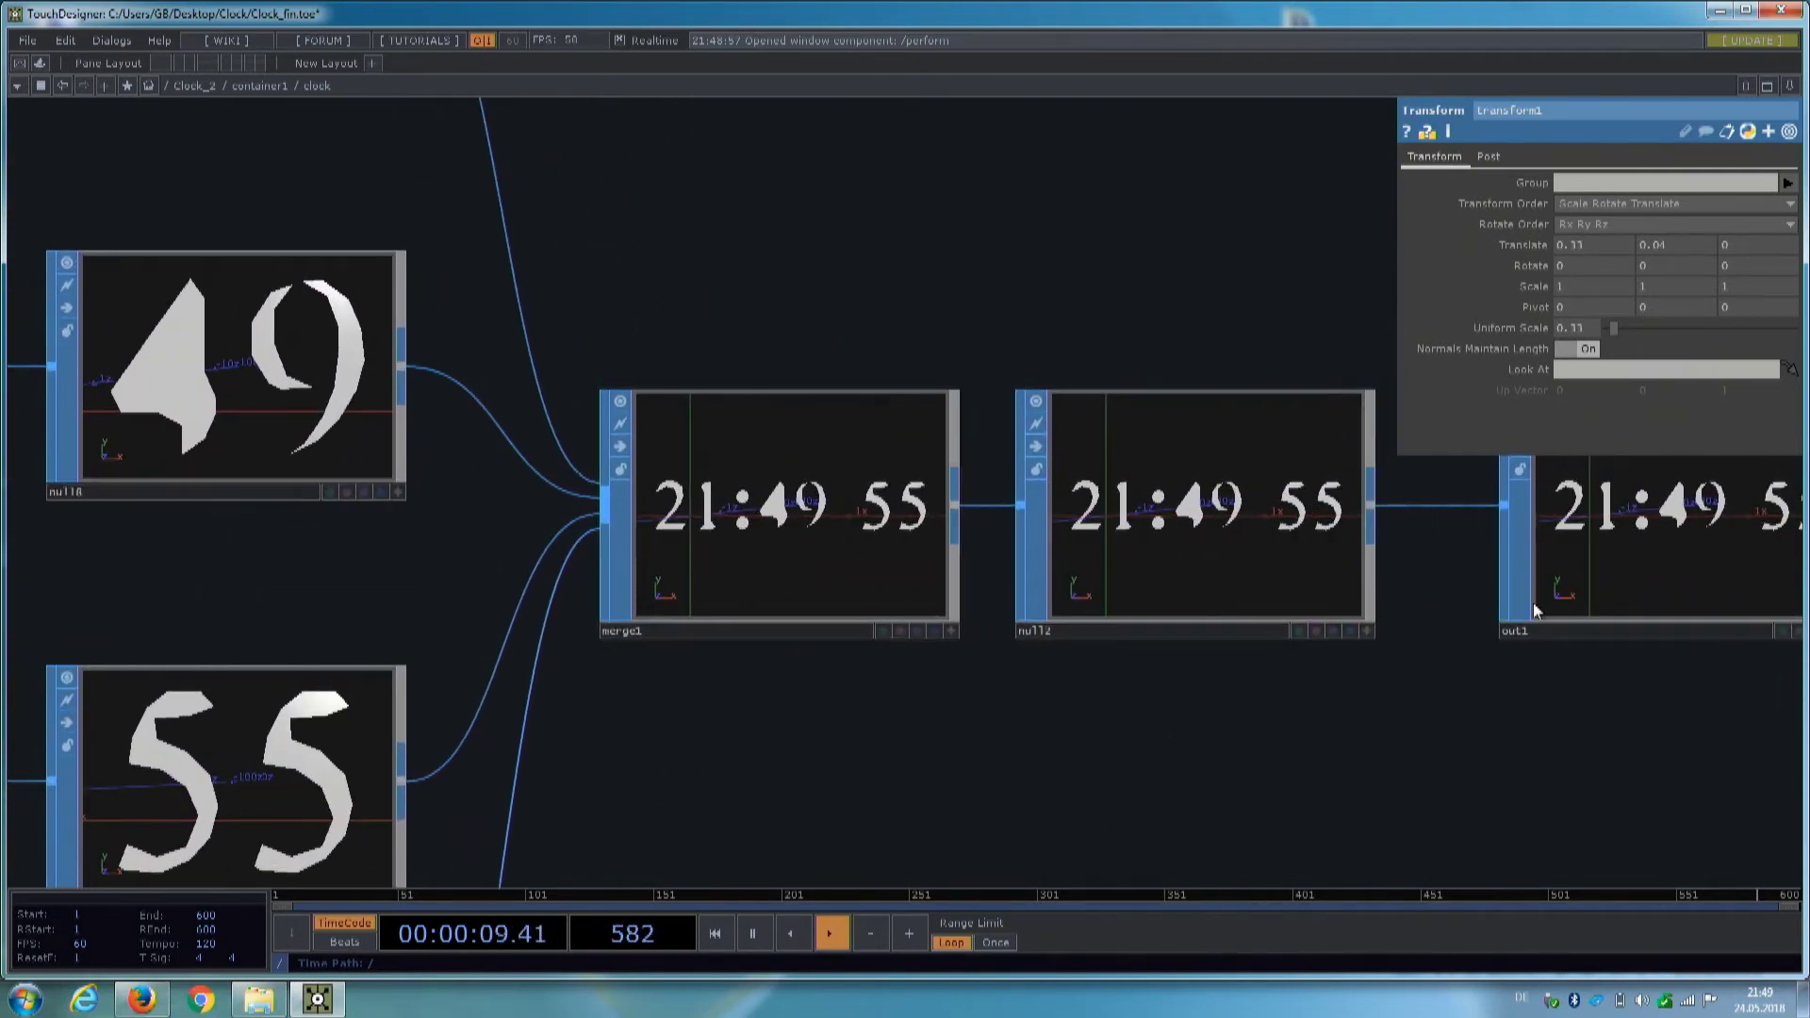
pyautogui.moveTo(1502, 691); pyautogui.dragTo(1180, 654)
pyautogui.scroll(-5, 1179, 657)
pyautogui.scroll(-6, 1179, 657)
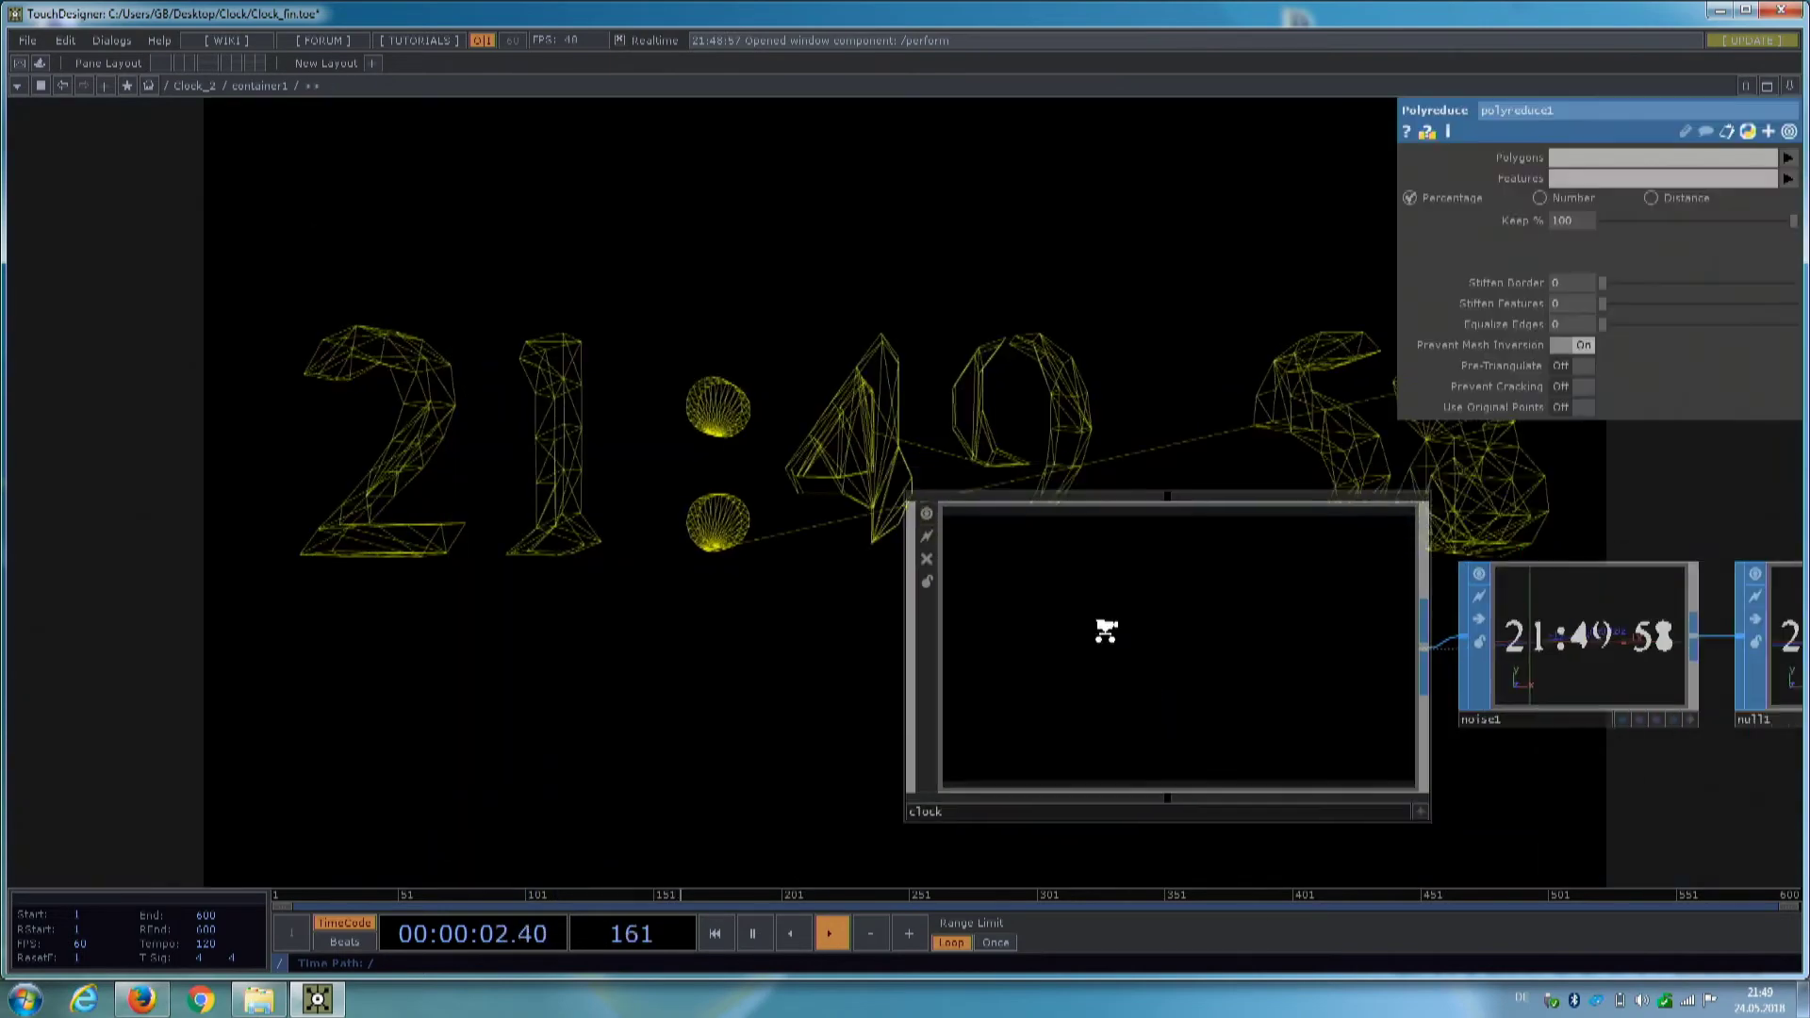
# - Examine container1's chain from noise1 and null1 through polyreduce1, extrude1 and the sopto2 point table to the render setup, and return to Clock_2
pyautogui.scroll(-3, 1099, 626)
pyautogui.moveTo(876, 463); pyautogui.dragTo(370, 480)
pyautogui.scroll(6, 1153, 692)
pyautogui.moveTo(839, 523); pyautogui.dragTo(655, 557)
pyautogui.scroll(-4, 733, 432)
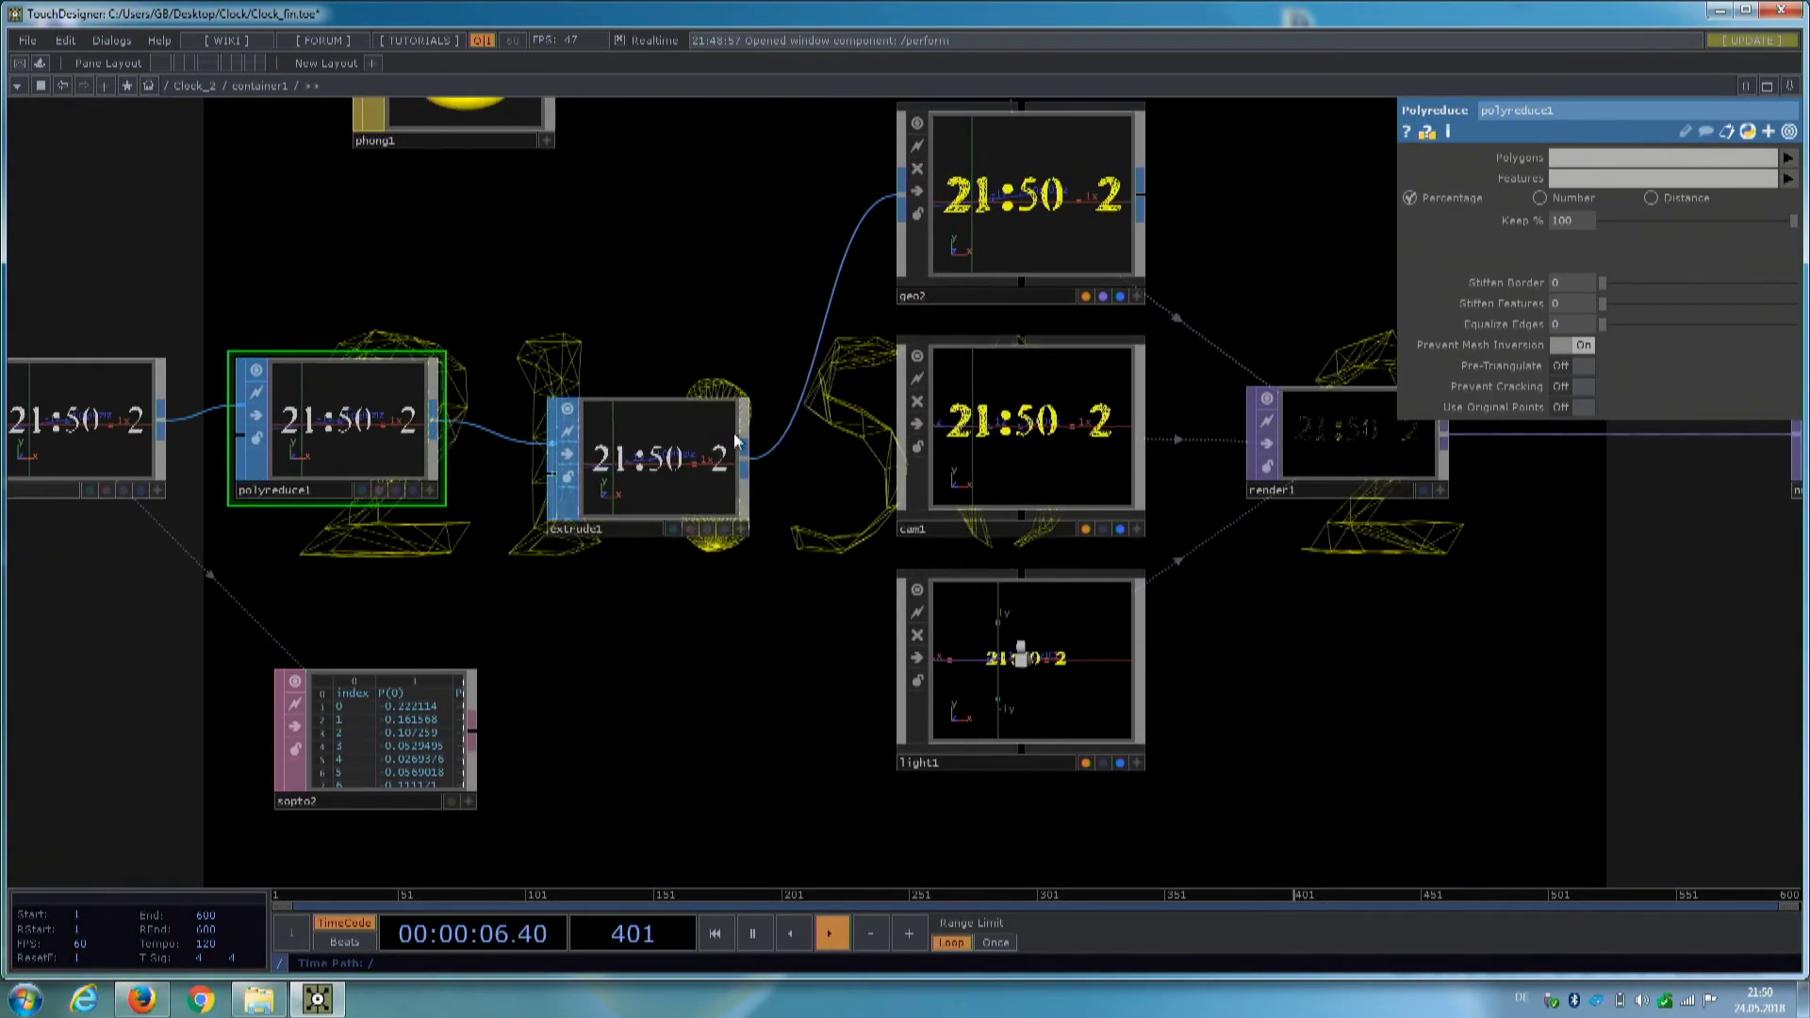
pyautogui.scroll(8, 578, 525)
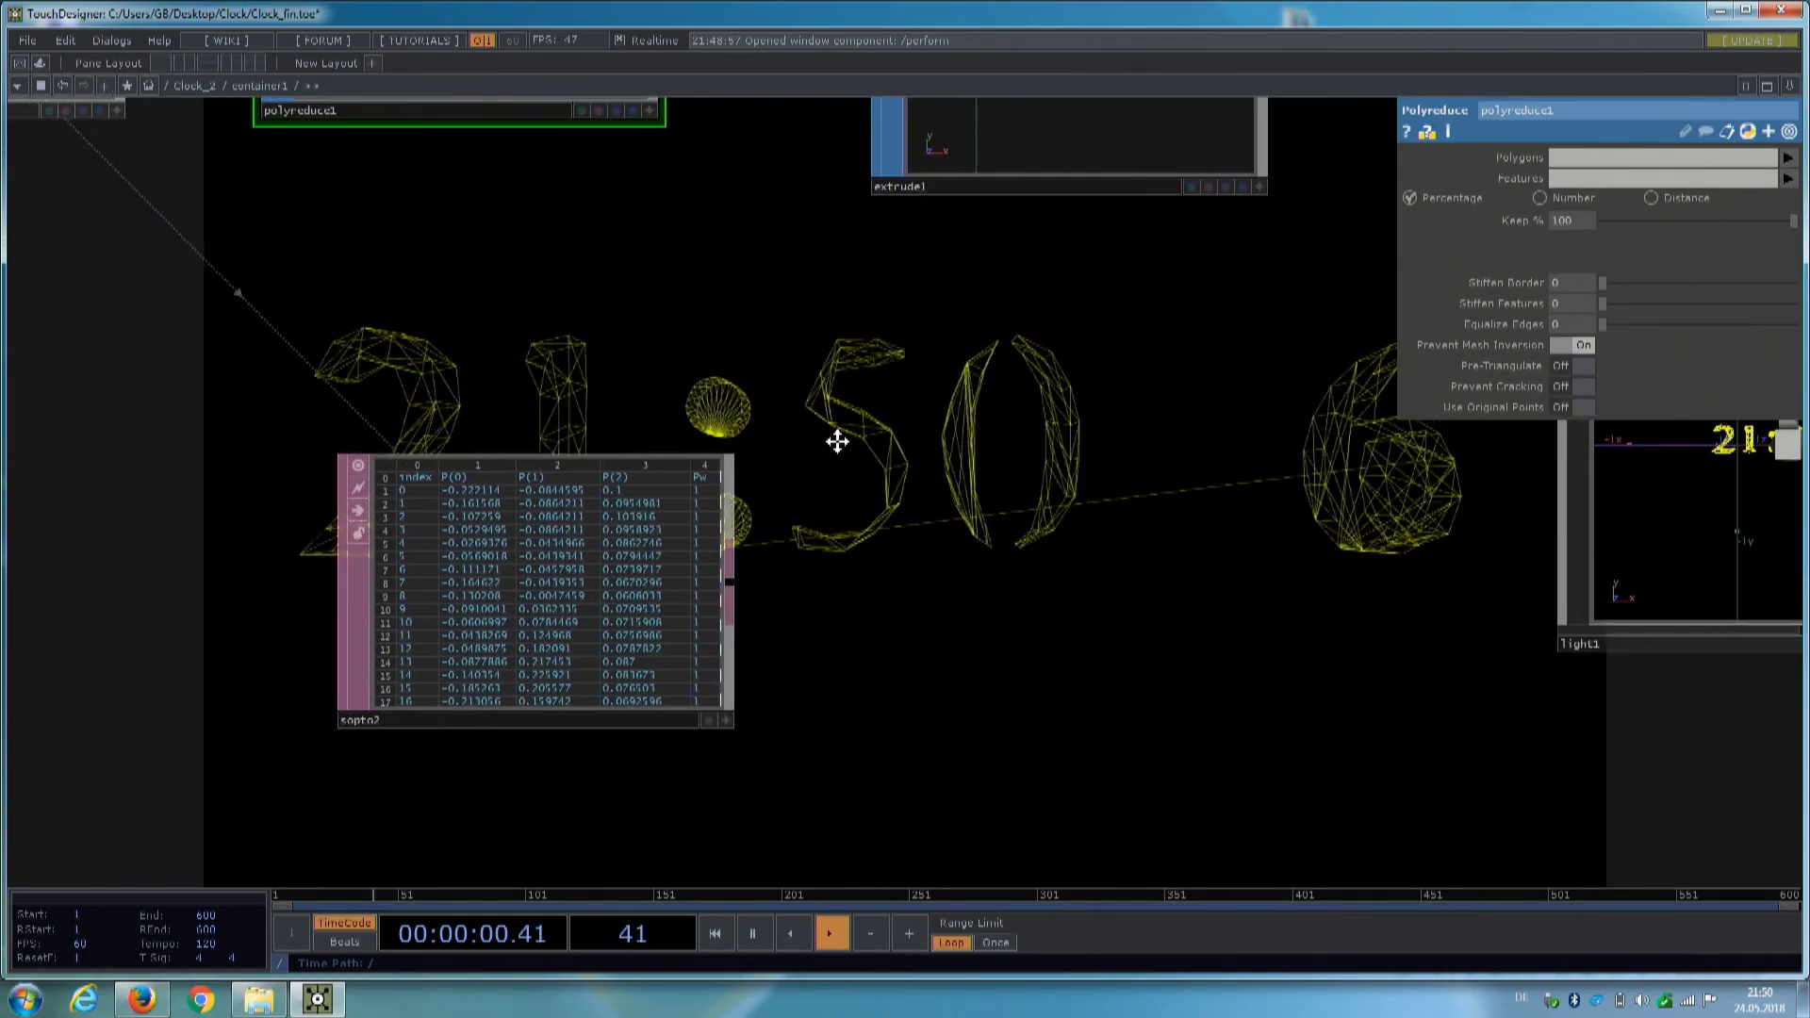
pyautogui.scroll(-3, 945, 461)
pyautogui.moveTo(1113, 655); pyautogui.dragTo(1162, 678)
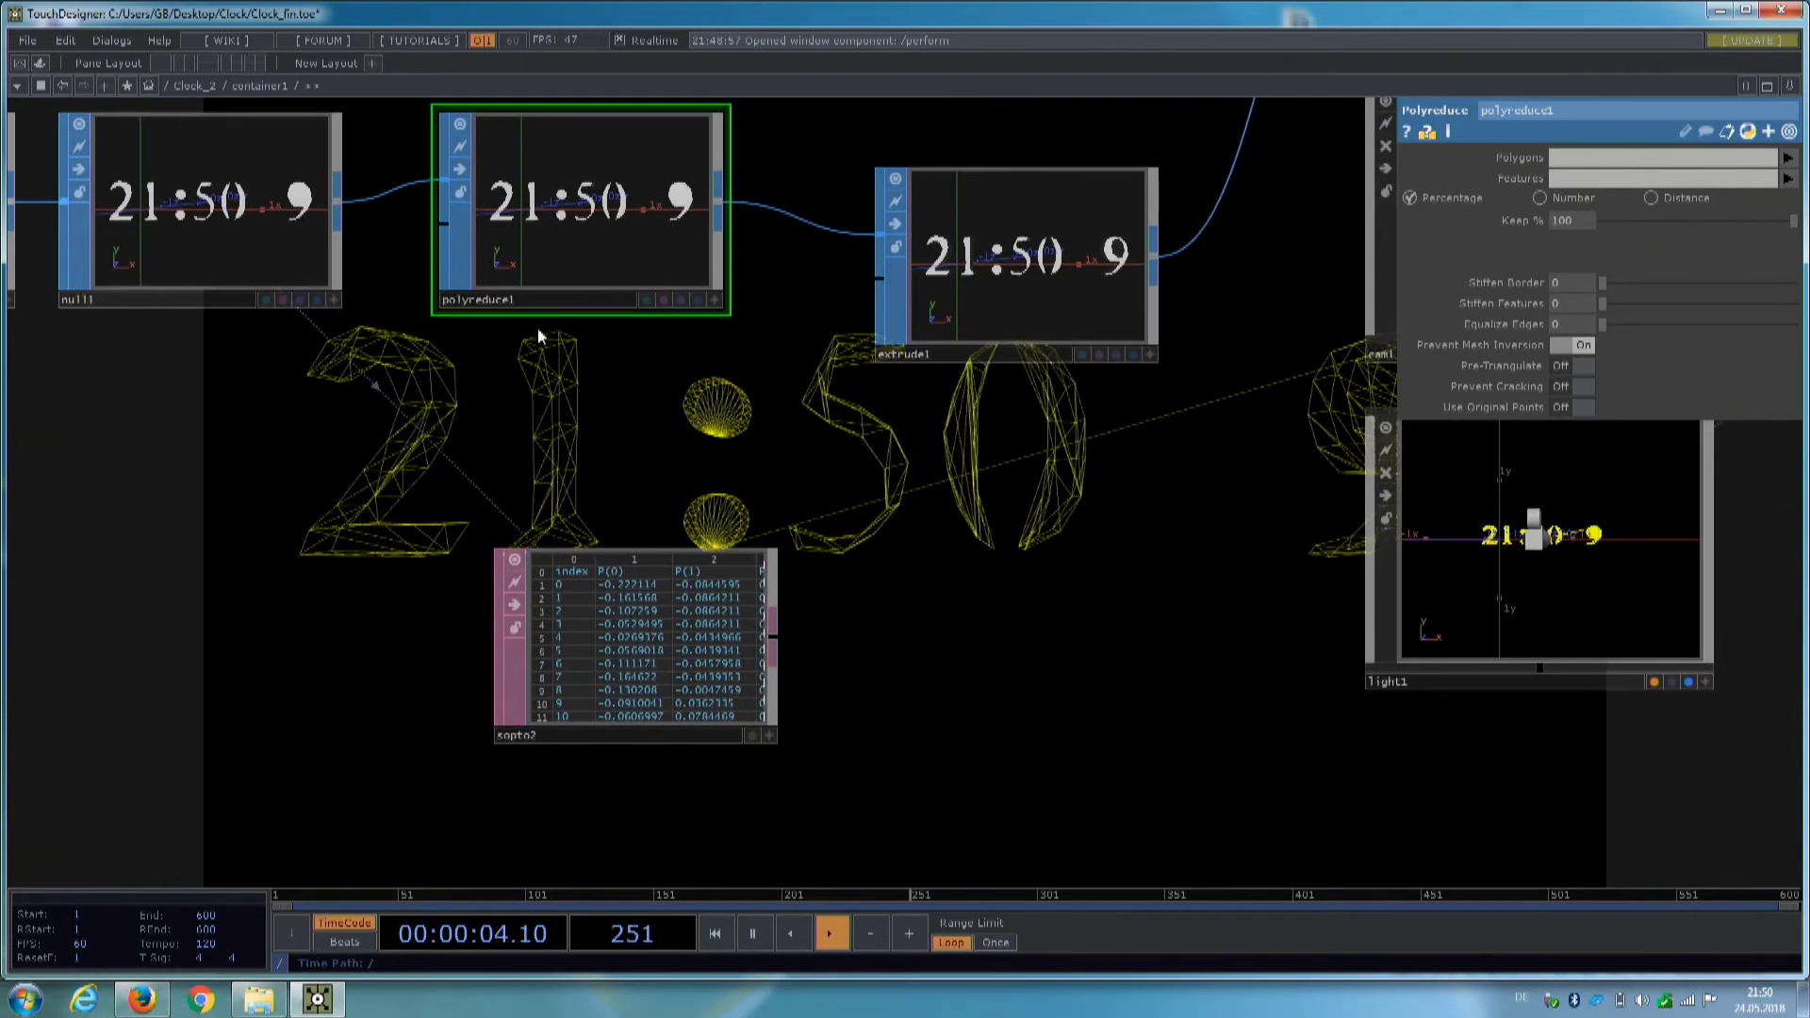
pyautogui.click(251, 230)
pyautogui.moveTo(949, 622); pyautogui.dragTo(332, 774)
pyautogui.moveTo(1044, 699); pyautogui.dragTo(689, 604)
pyautogui.moveTo(1329, 603); pyautogui.dragTo(604, 588)
pyautogui.scroll(-6, 811, 577)
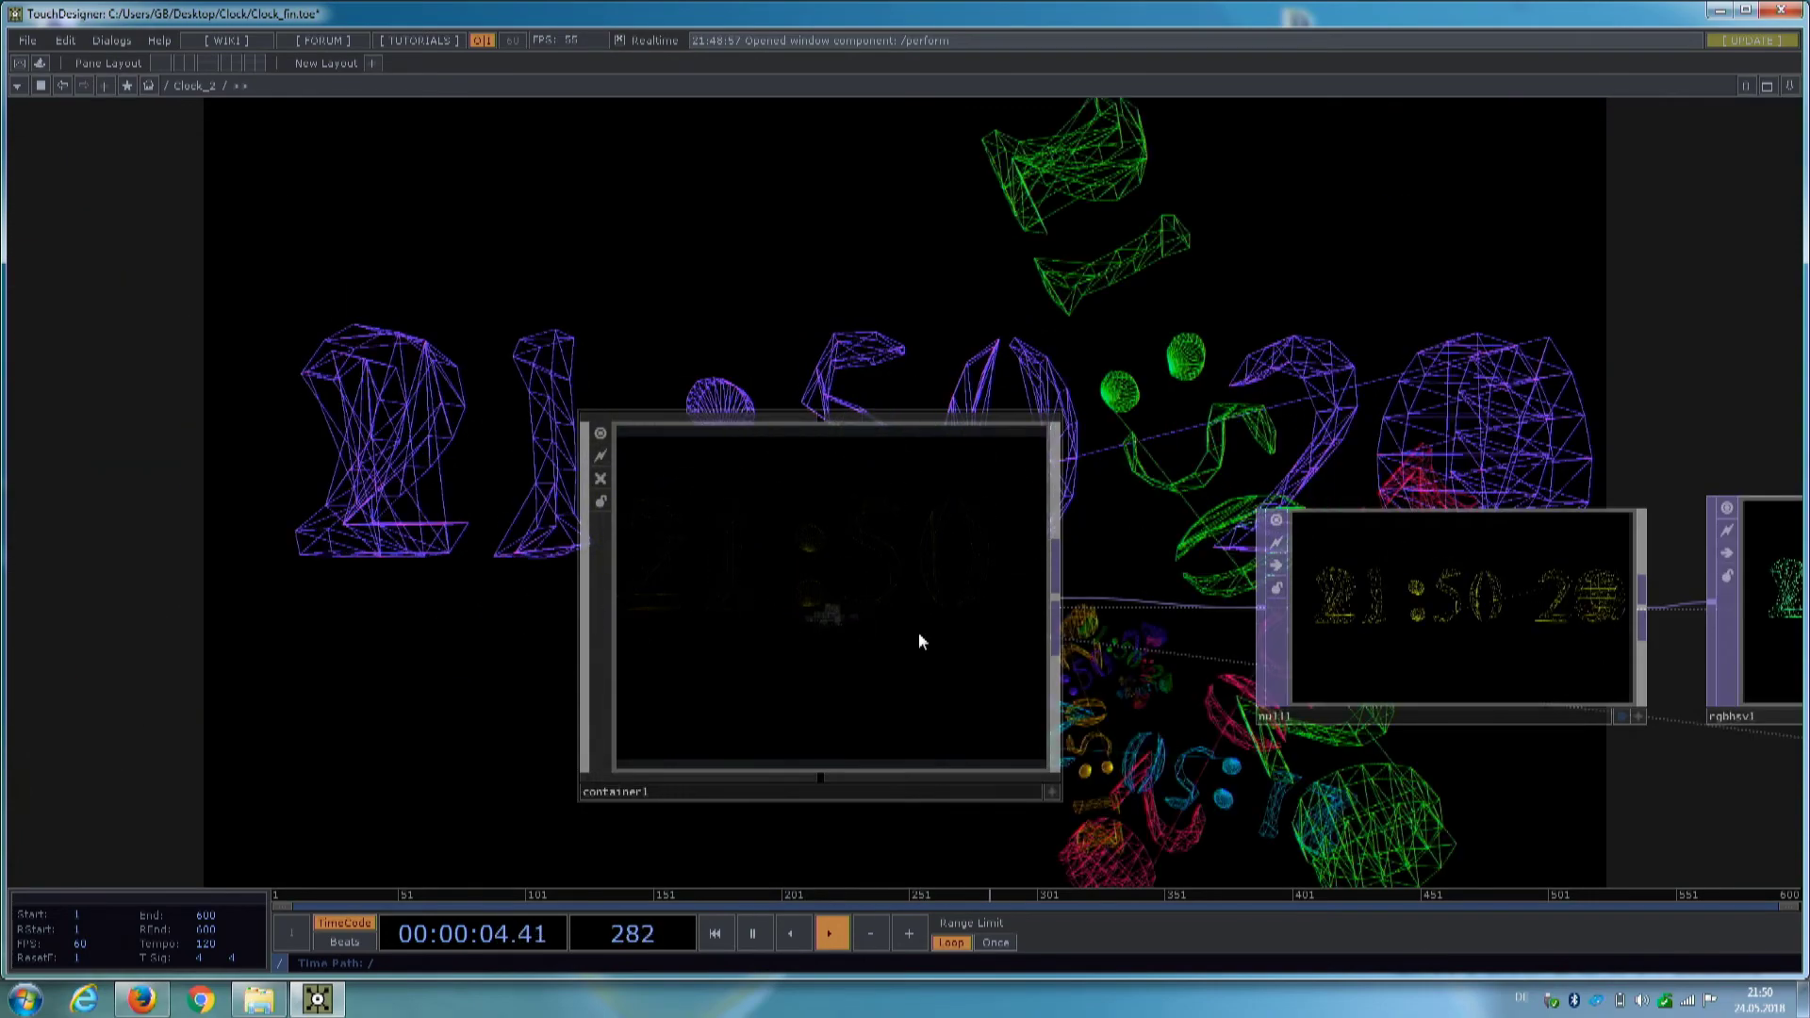
# - View Clock_2's colour and feedback chain from container1 and rgbhsv1 through feedback1, hsvadj1 and hsvadj2 to over1
pyautogui.scroll(-5, 967, 415)
pyautogui.moveTo(848, 645); pyautogui.dragTo(413, 671)
pyautogui.scroll(4, 820, 477)
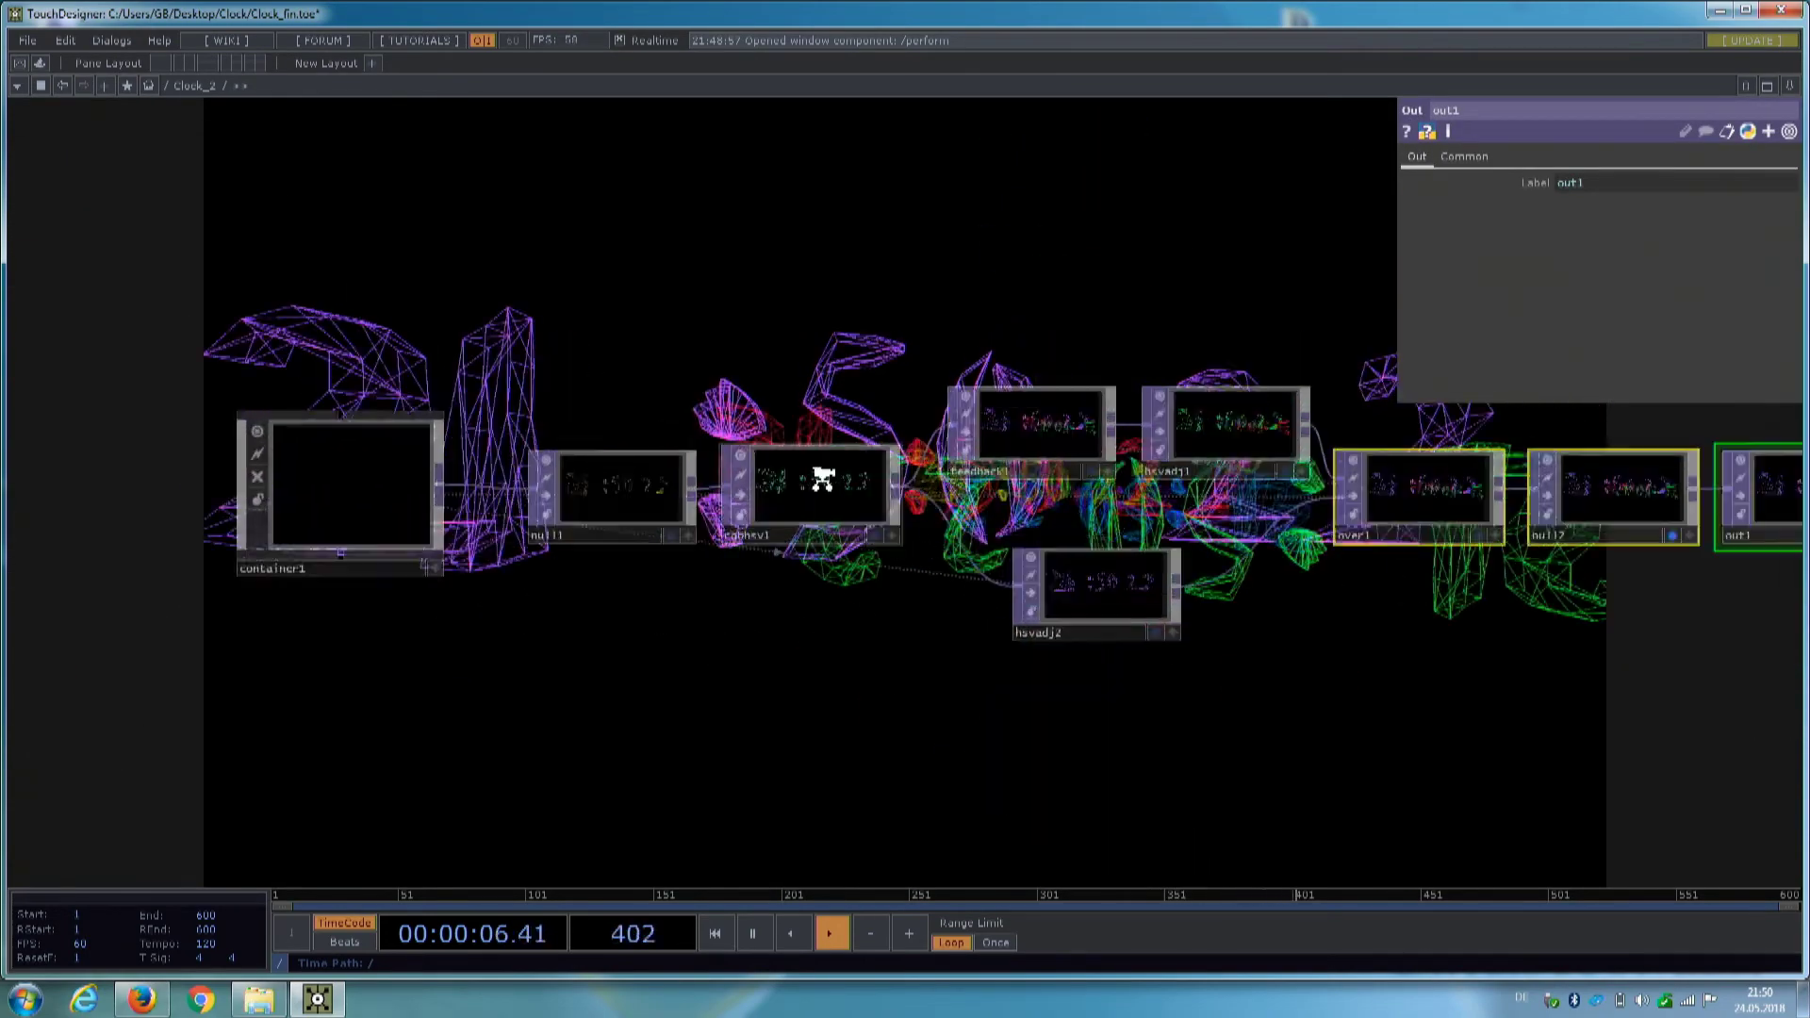
pyautogui.scroll(3, 679, 610)
pyautogui.moveTo(779, 635); pyautogui.dragTo(567, 658)
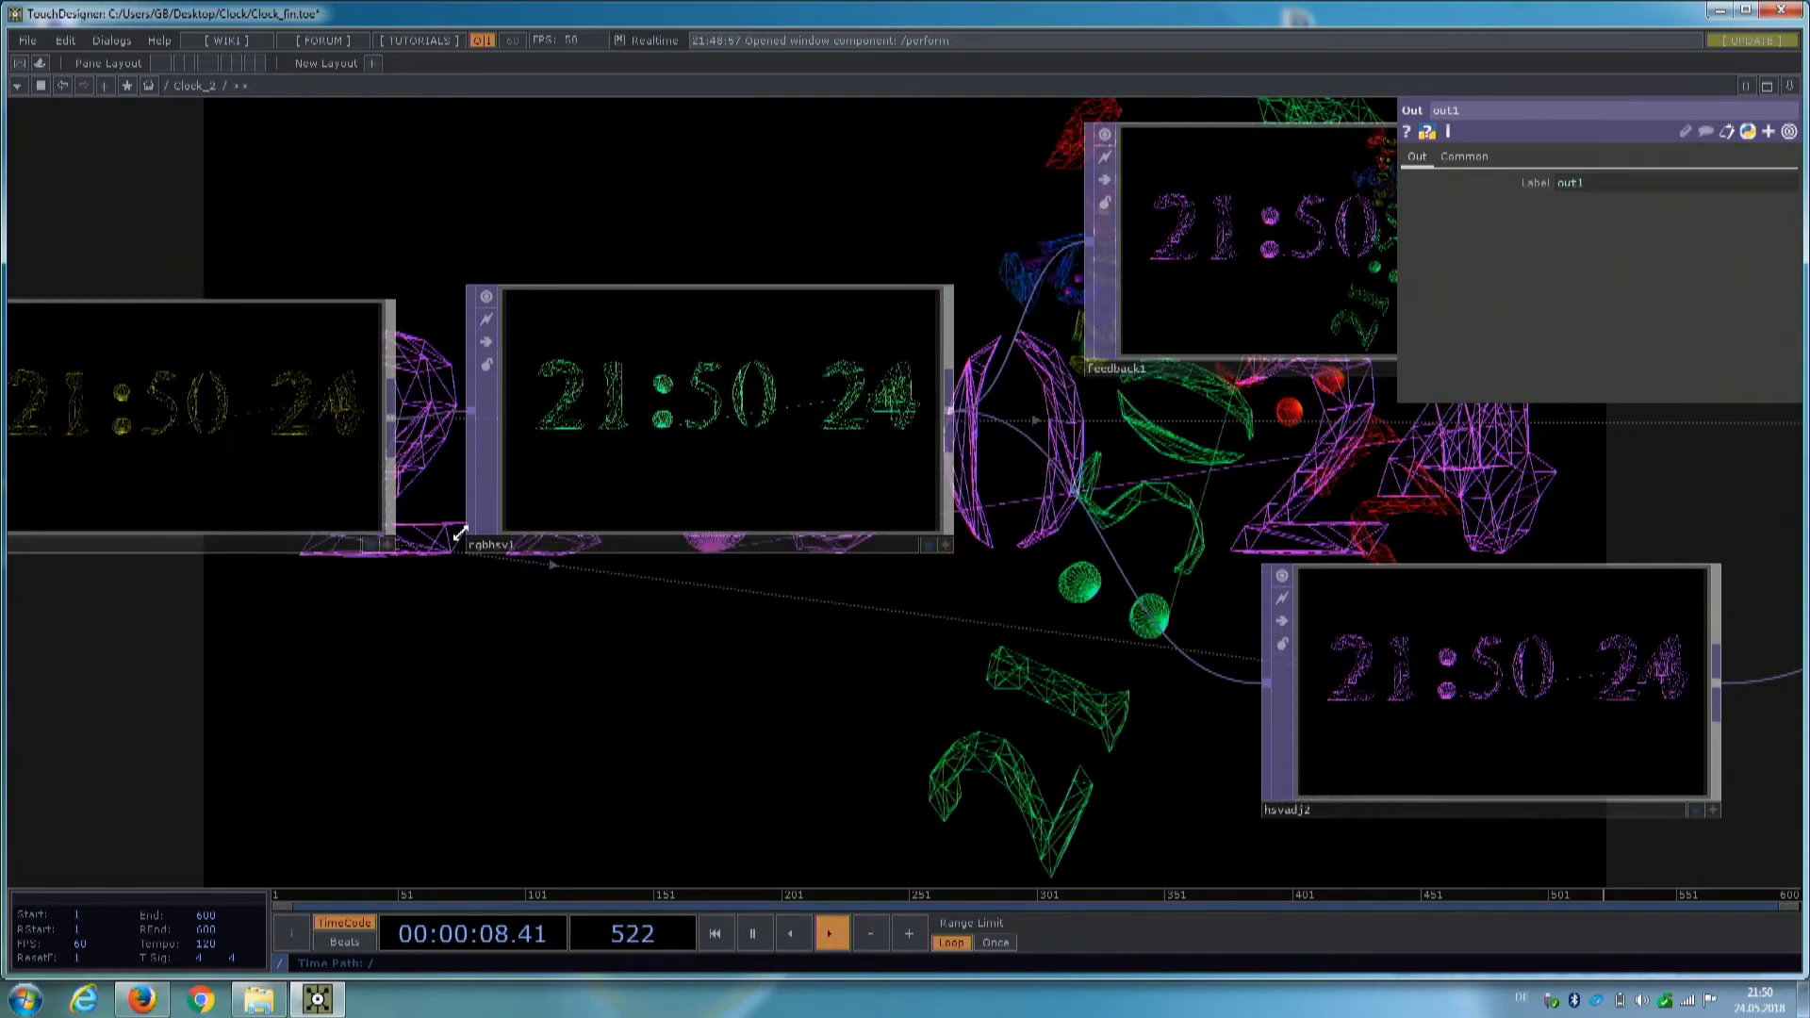
pyautogui.scroll(6, 444, 546)
pyautogui.scroll(-10, 444, 667)
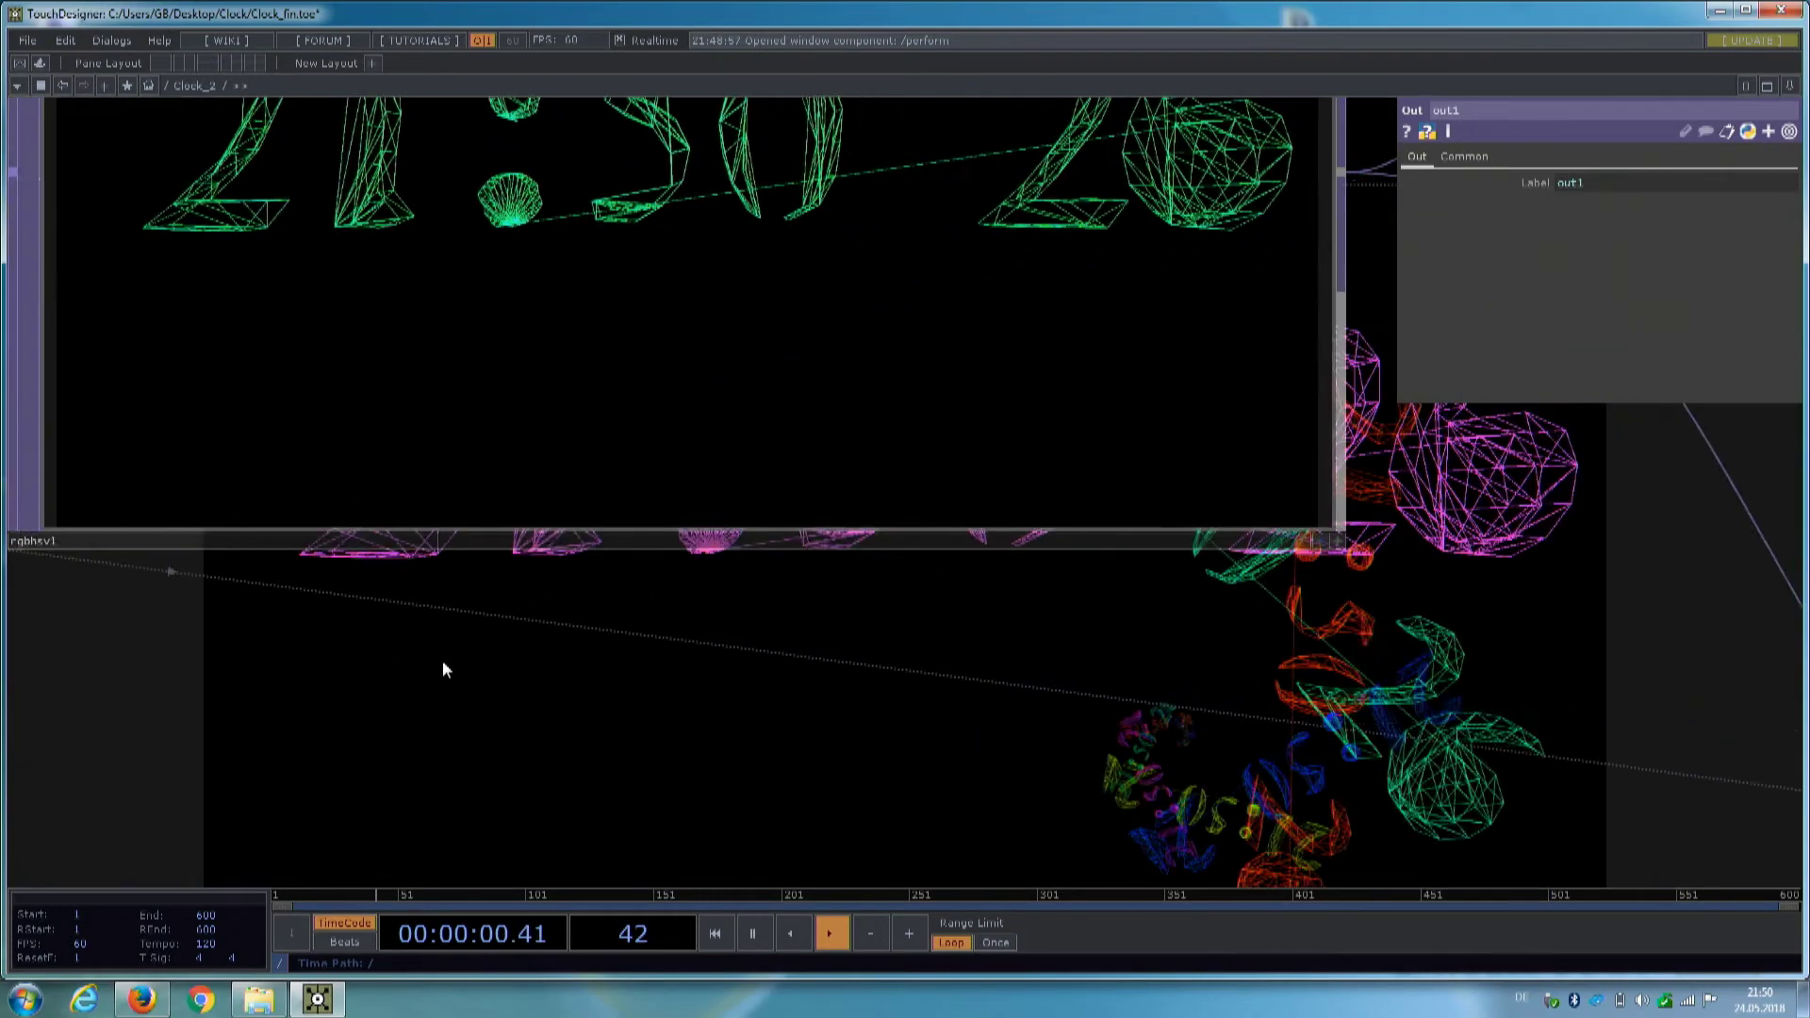
pyautogui.moveTo(839, 586); pyautogui.dragTo(604, 584)
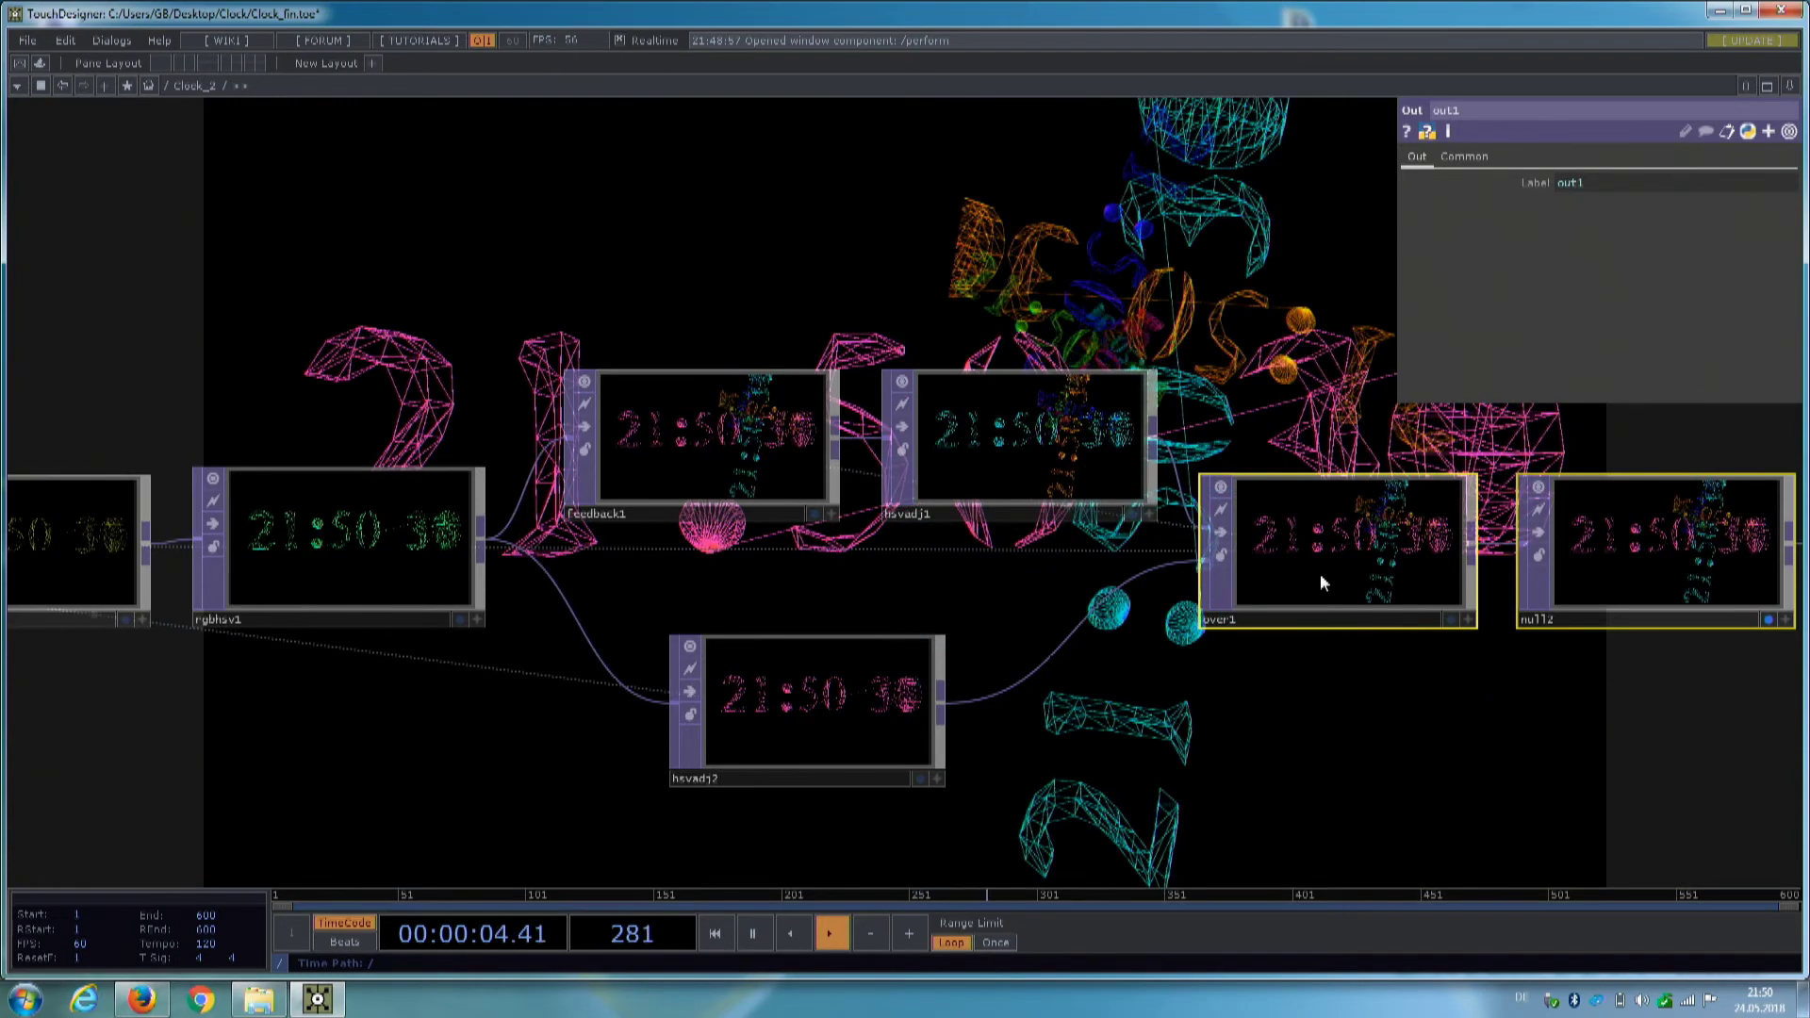
# - Select over1 and examine its Rotate, Translate and Scale settings alongside the rotating feedback copies of the clock
pyautogui.click(1305, 580)
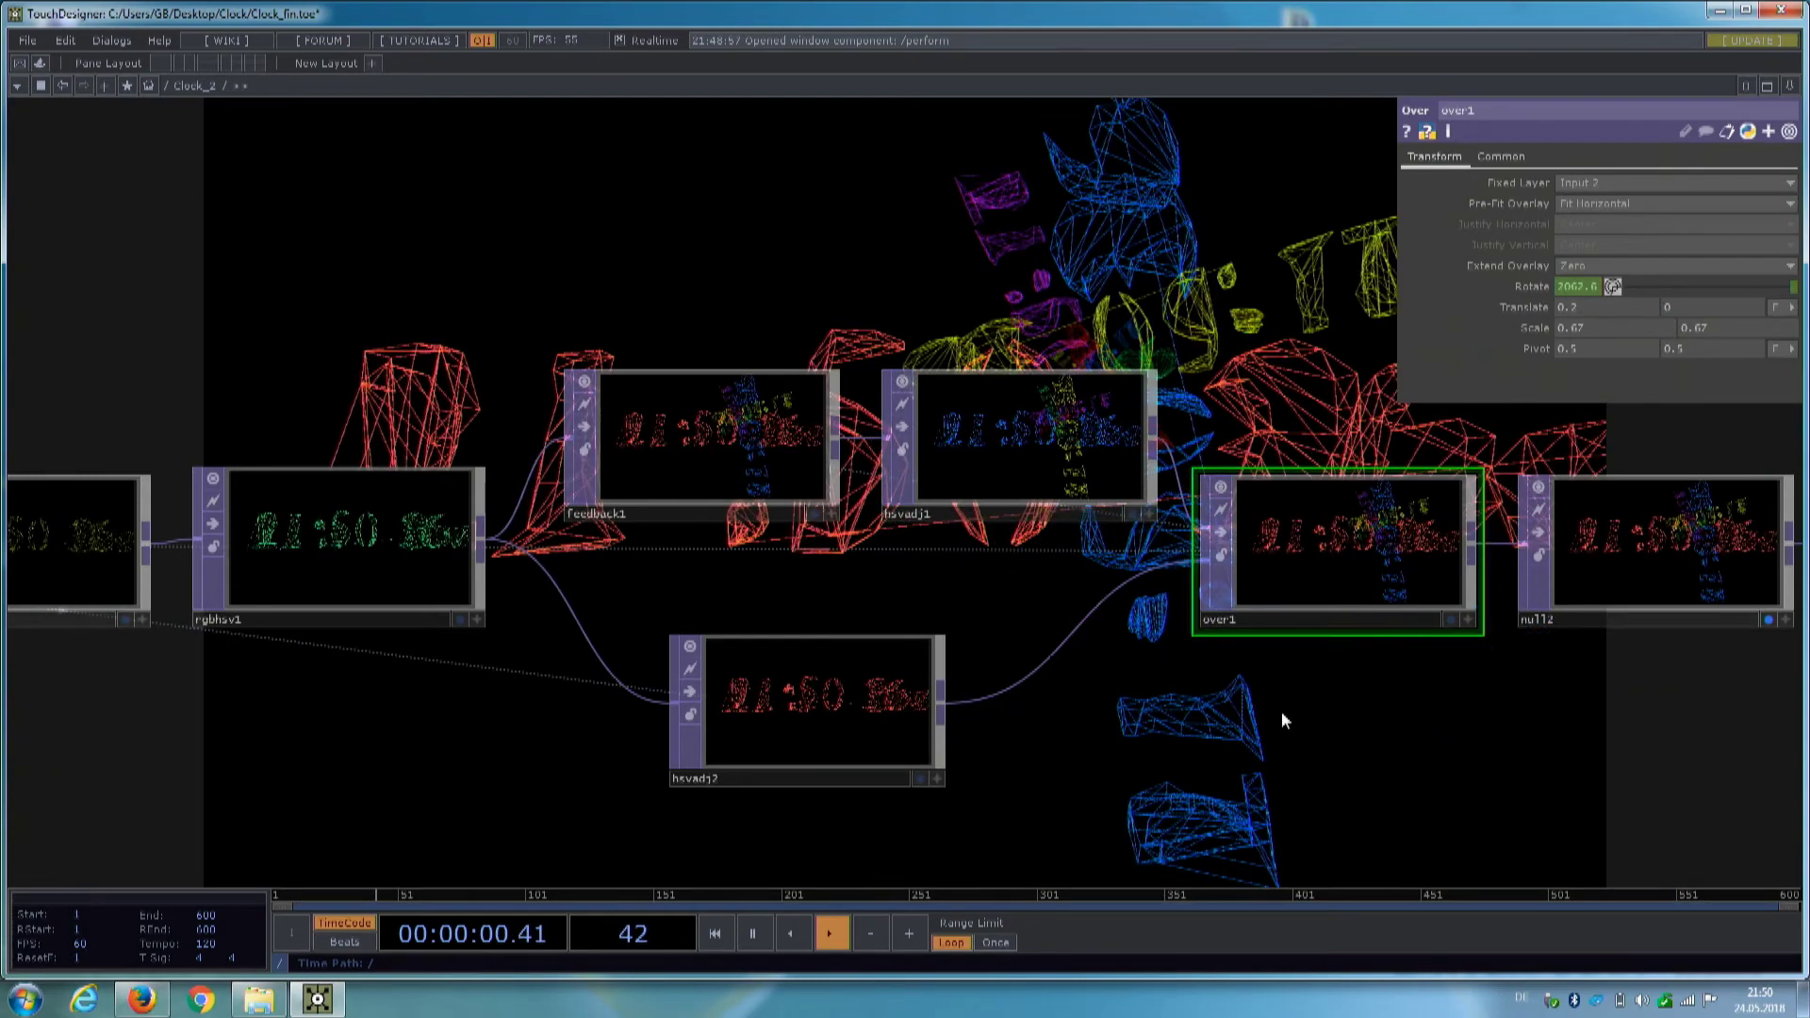
pyautogui.moveTo(1281, 711); pyautogui.dragTo(1119, 722)
pyautogui.scroll(2, 403, 466)
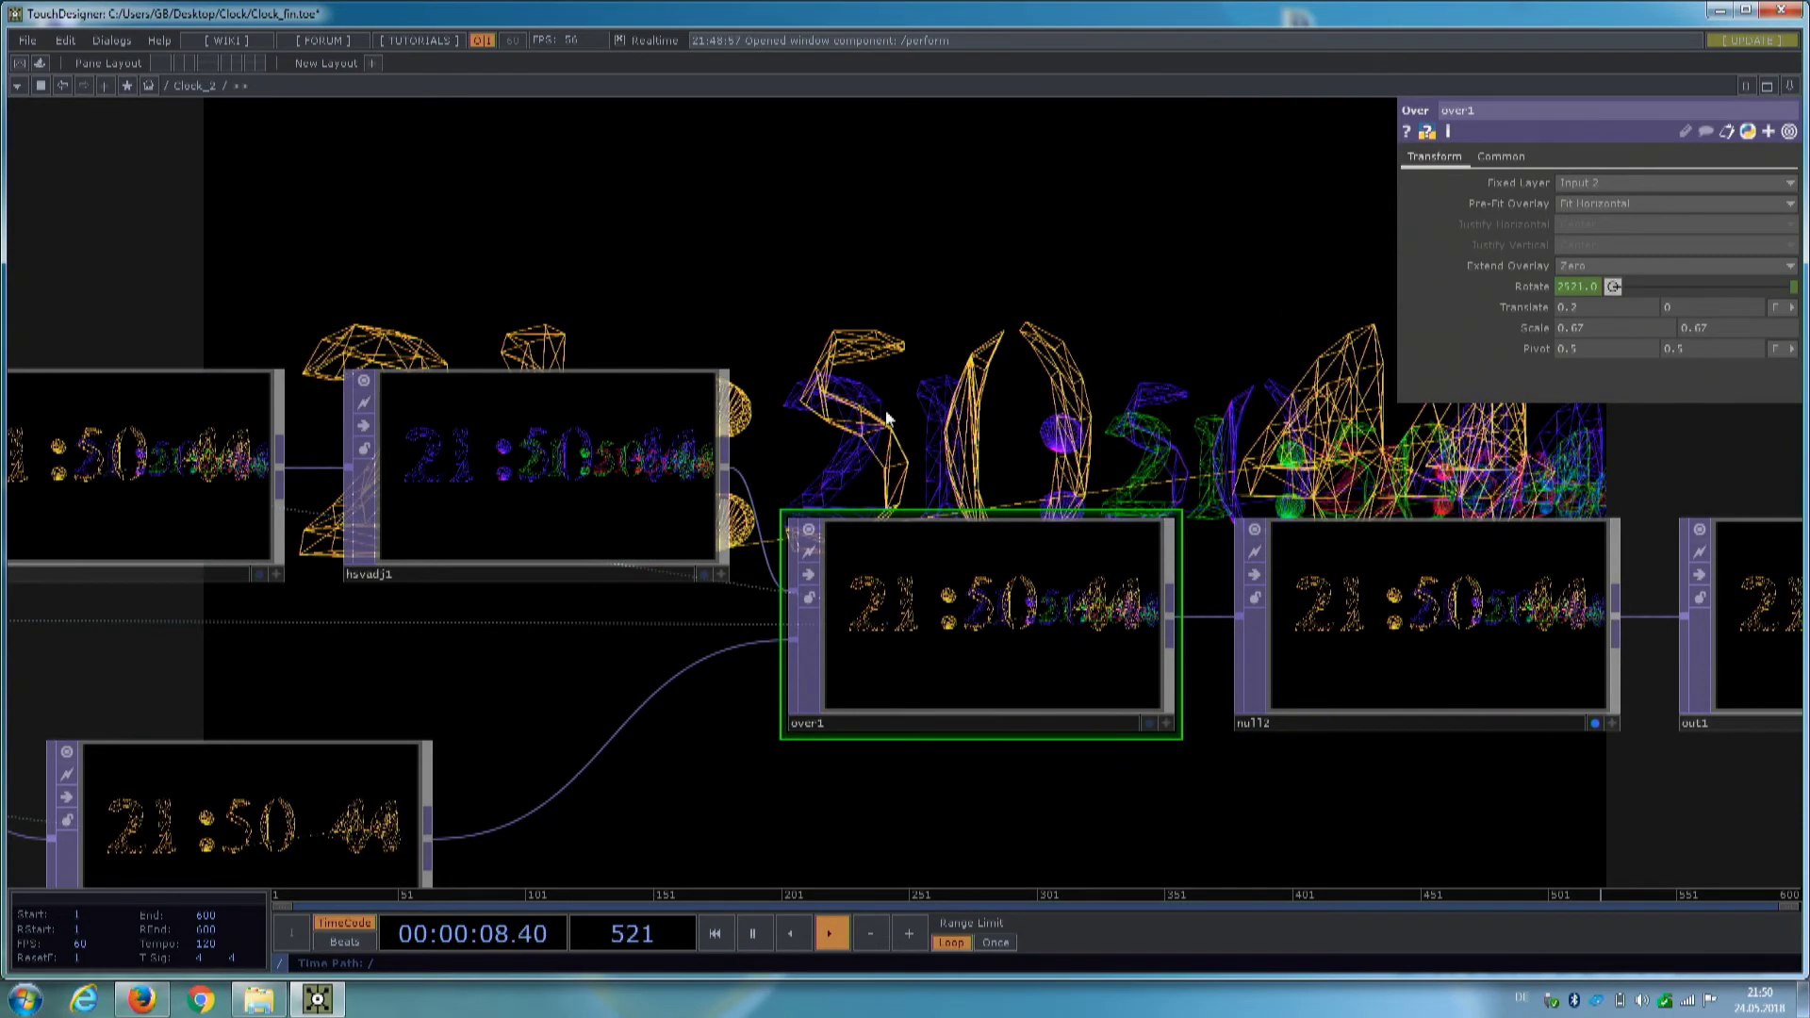
pyautogui.moveTo(722, 356); pyautogui.dragTo(697, 351)
pyautogui.scroll(-5, 791, 404)
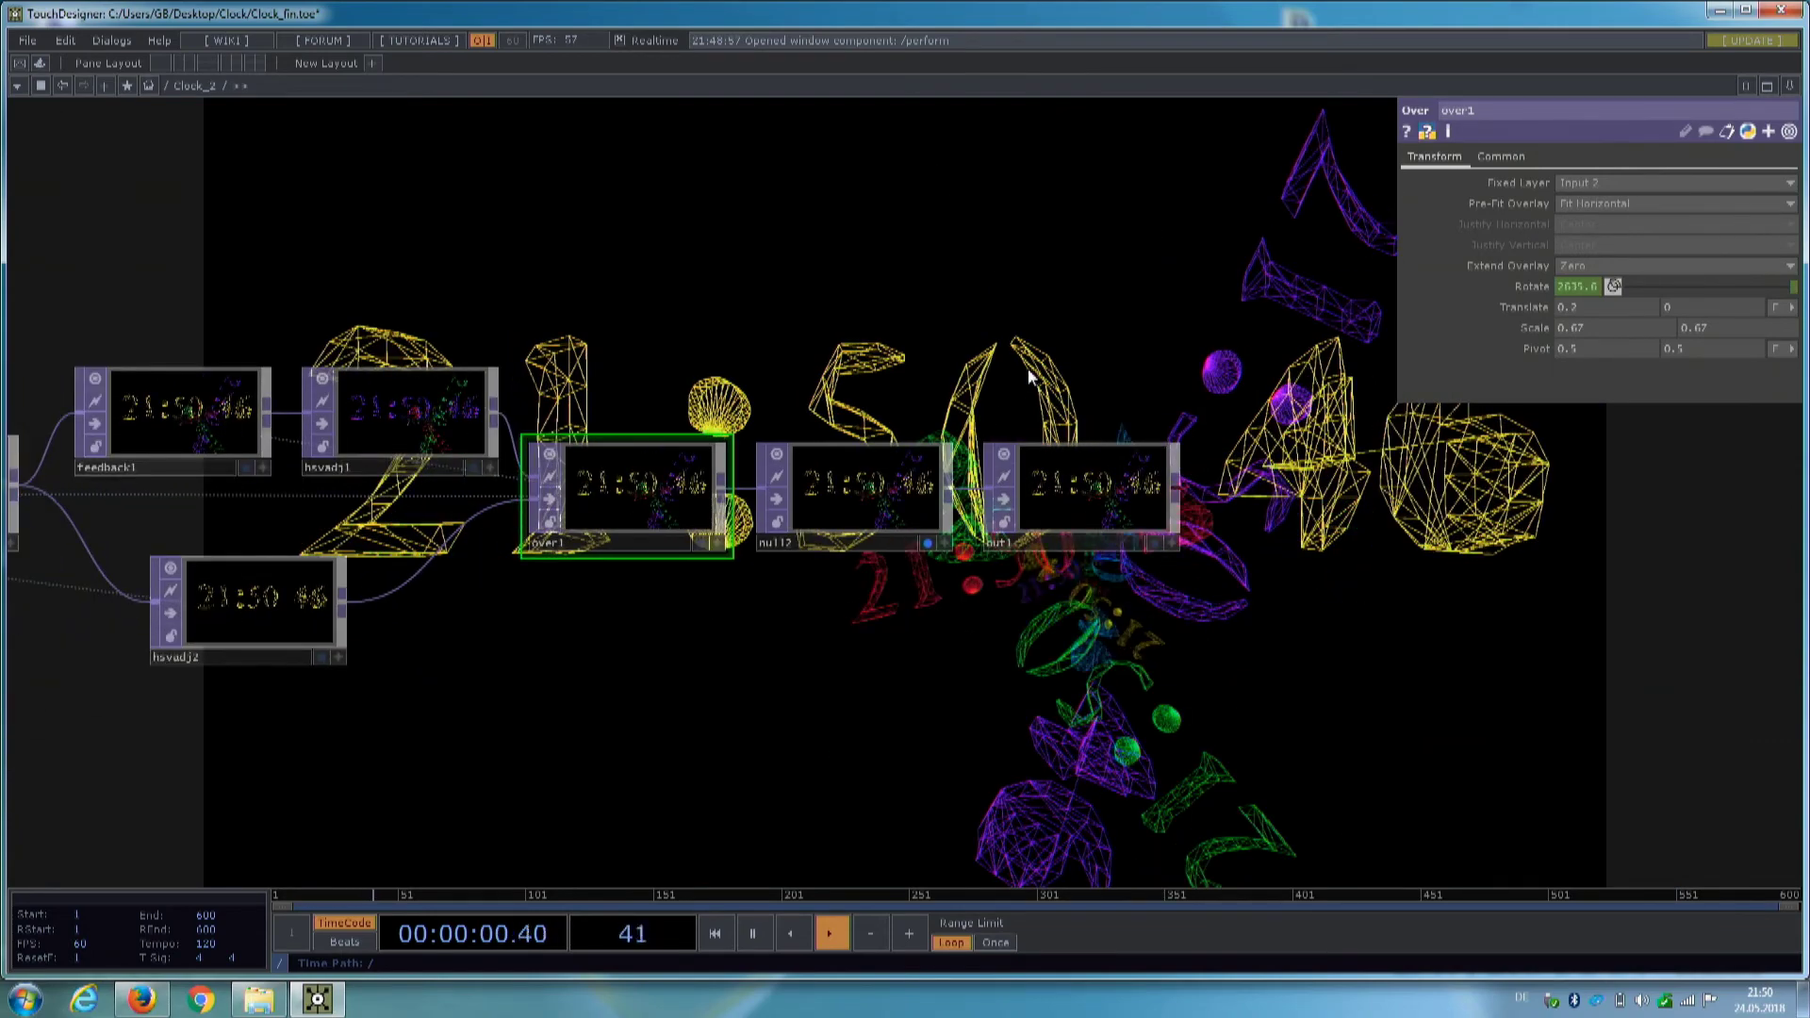
pyautogui.moveTo(1031, 372); pyautogui.dragTo(821, 761)
pyautogui.scroll(-3, 903, 571)
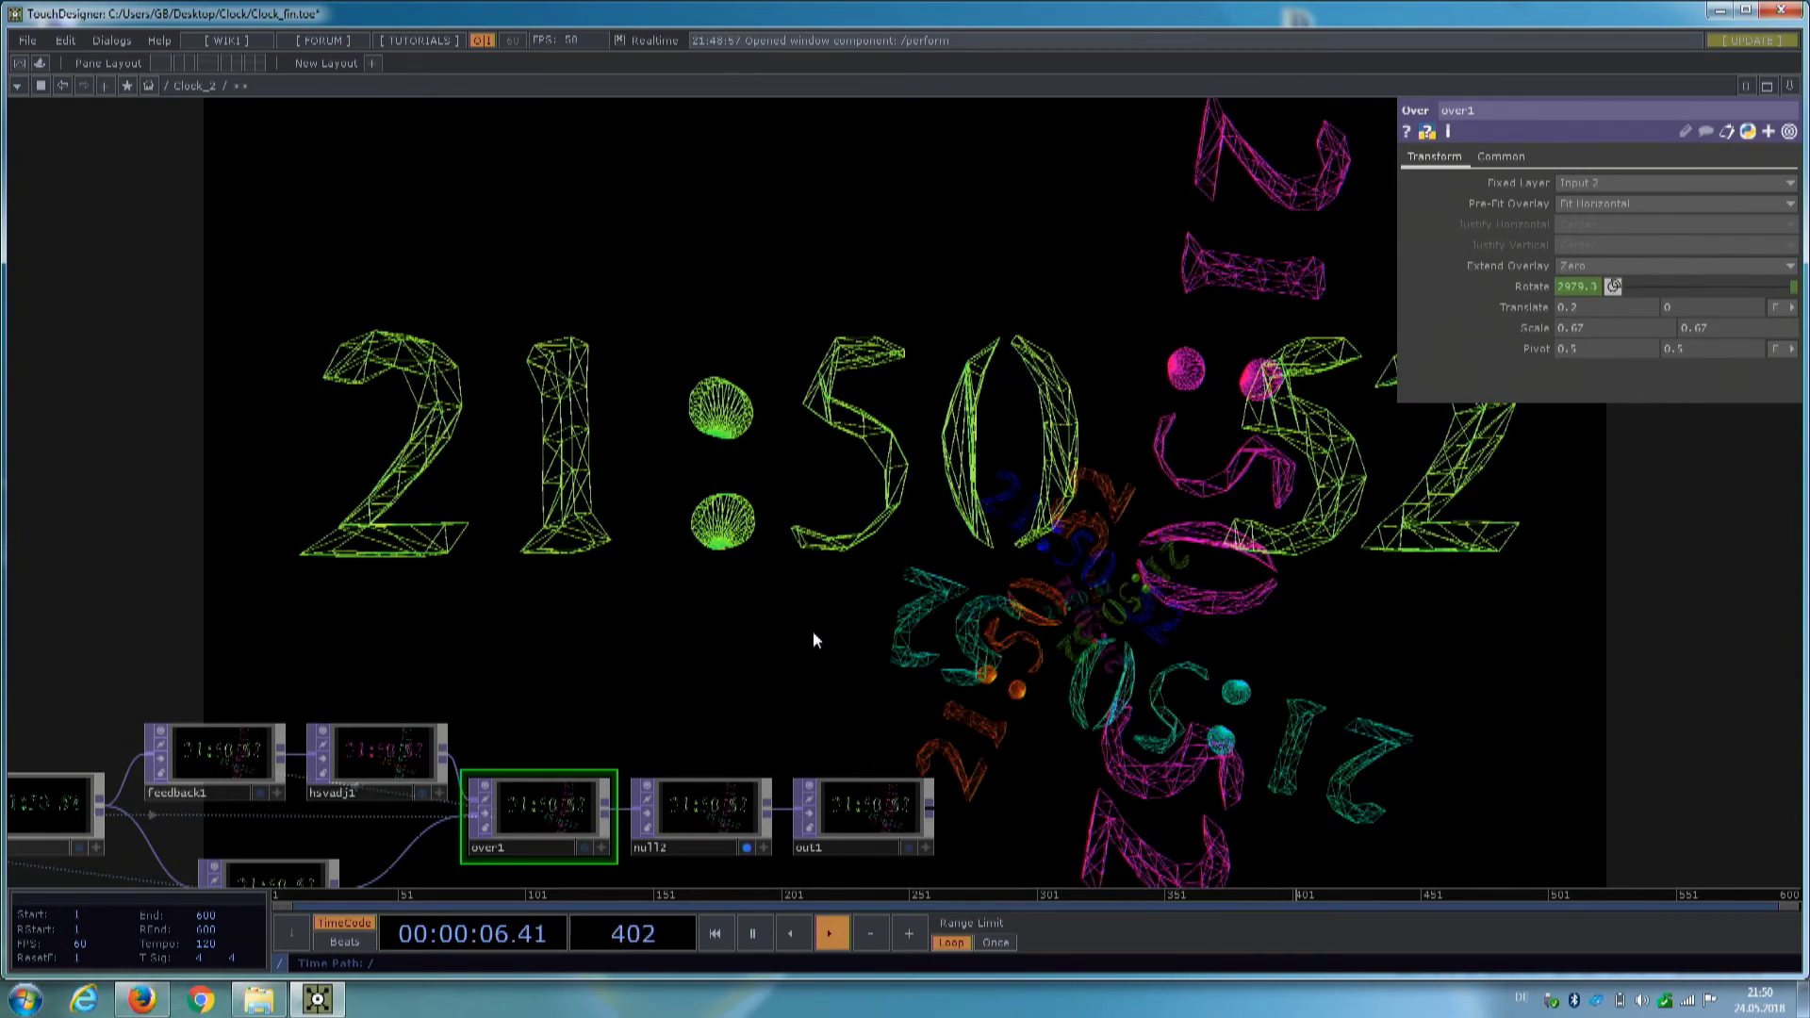
# - Quit Clock_fin.toe without saving the changes
pyautogui.moveTo(886, 589); pyautogui.dragTo(1054, 504)
pyautogui.moveTo(795, 596); pyautogui.dragTo(1248, 525)
pyautogui.scroll(5, 241, 645)
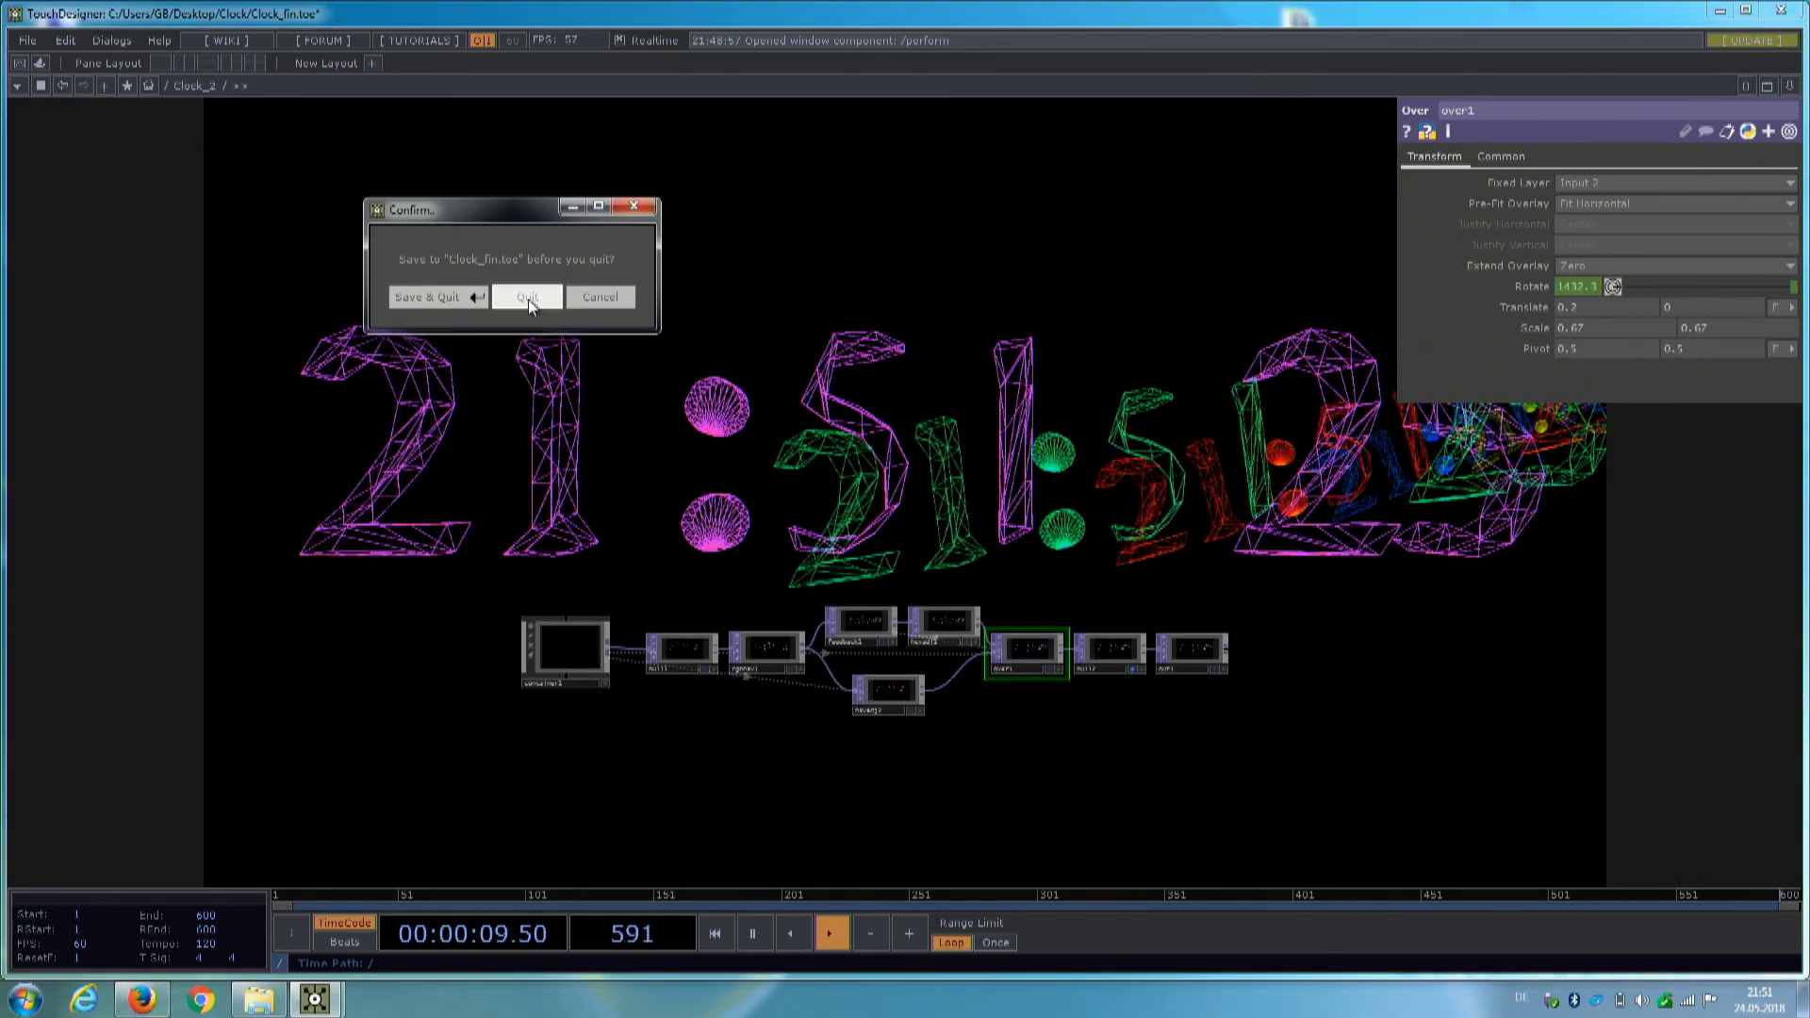
pyautogui.click(529, 299)
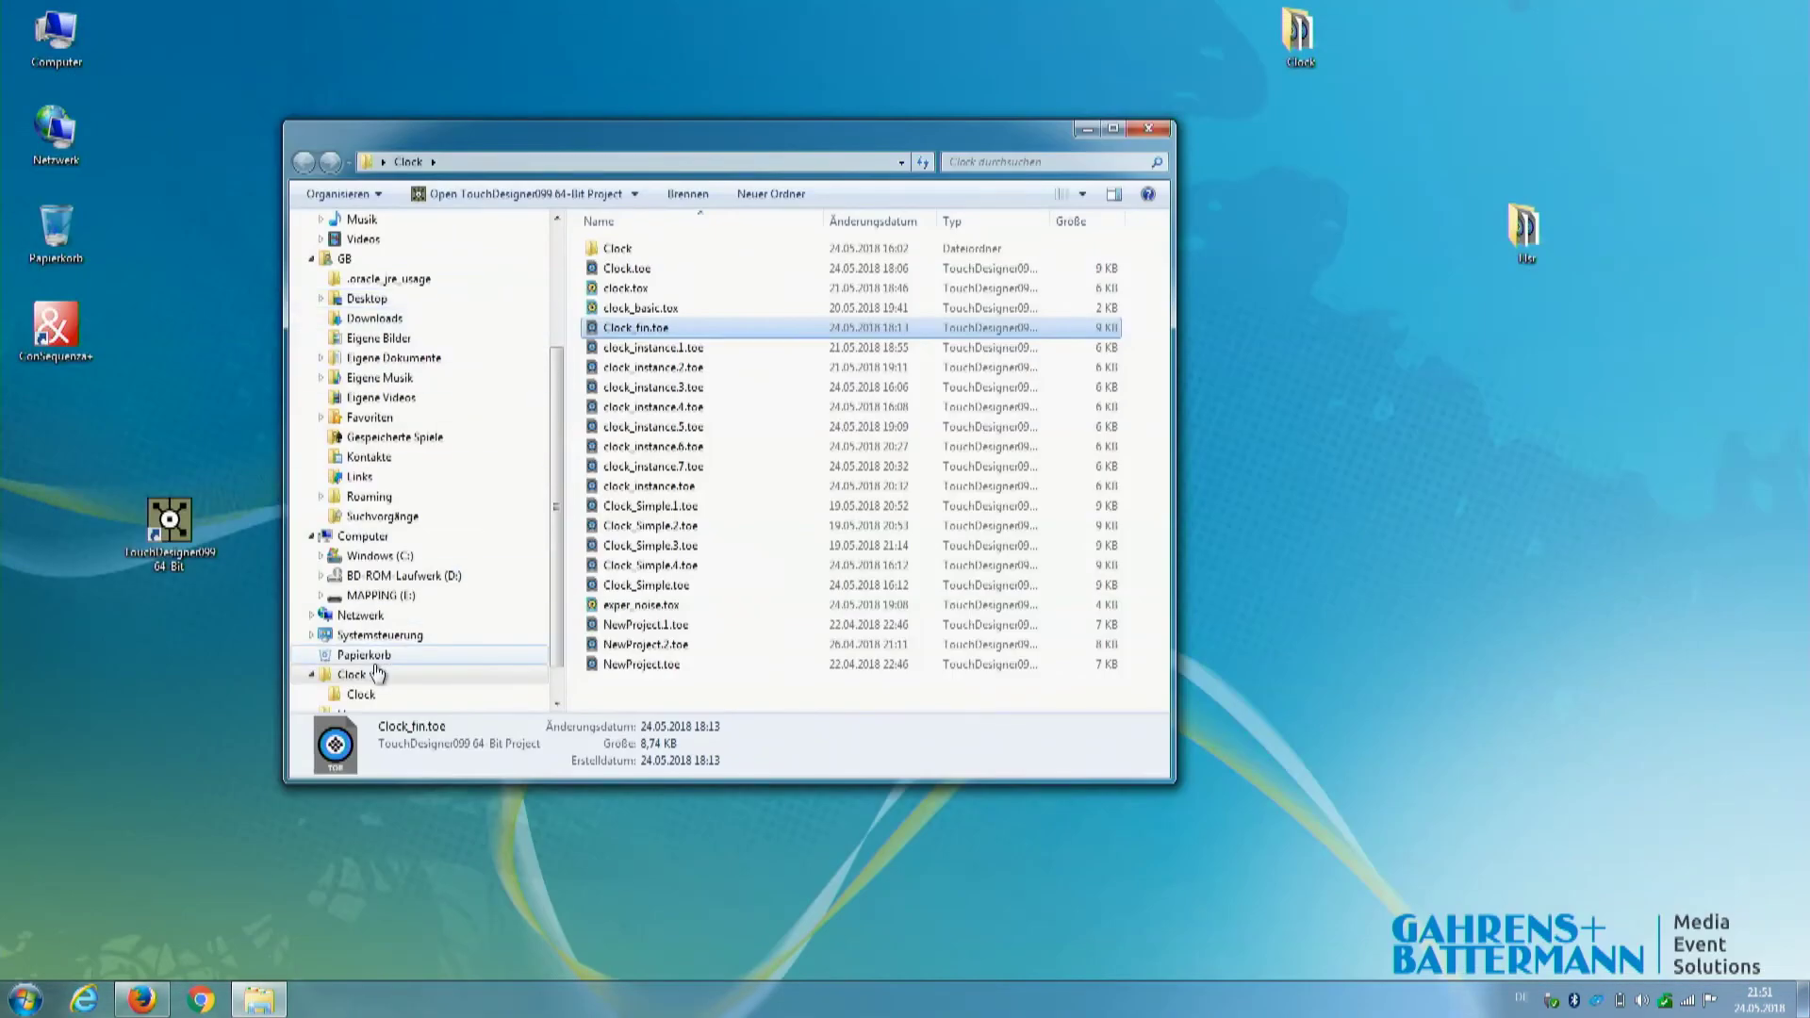